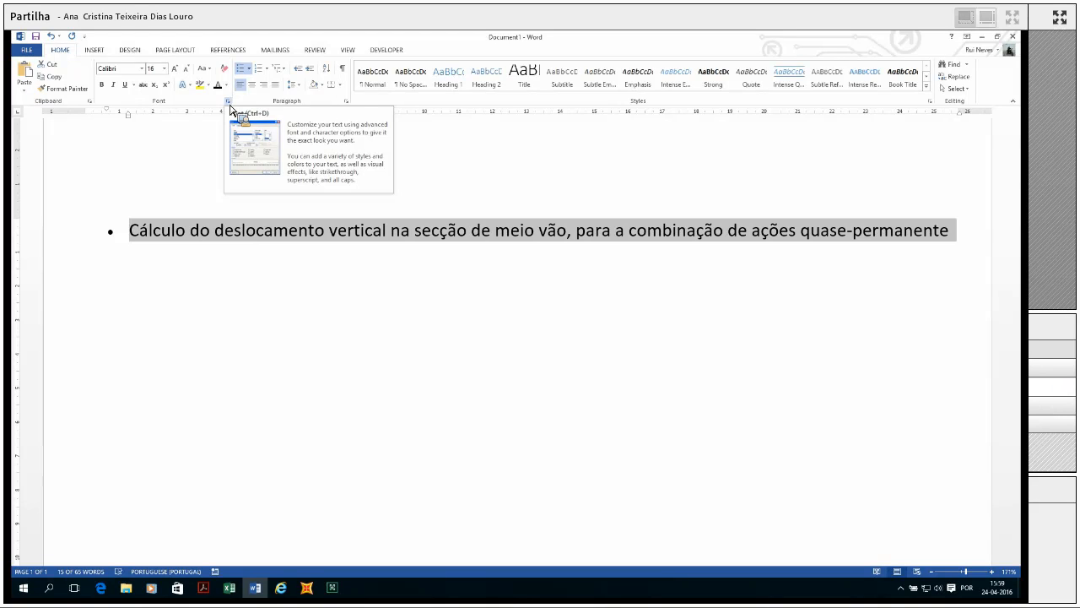
# - Apply the black font colour to the two hidden sub-bullets on the finite element model and the equivalent prestress loads
pyautogui.click(59, 257)
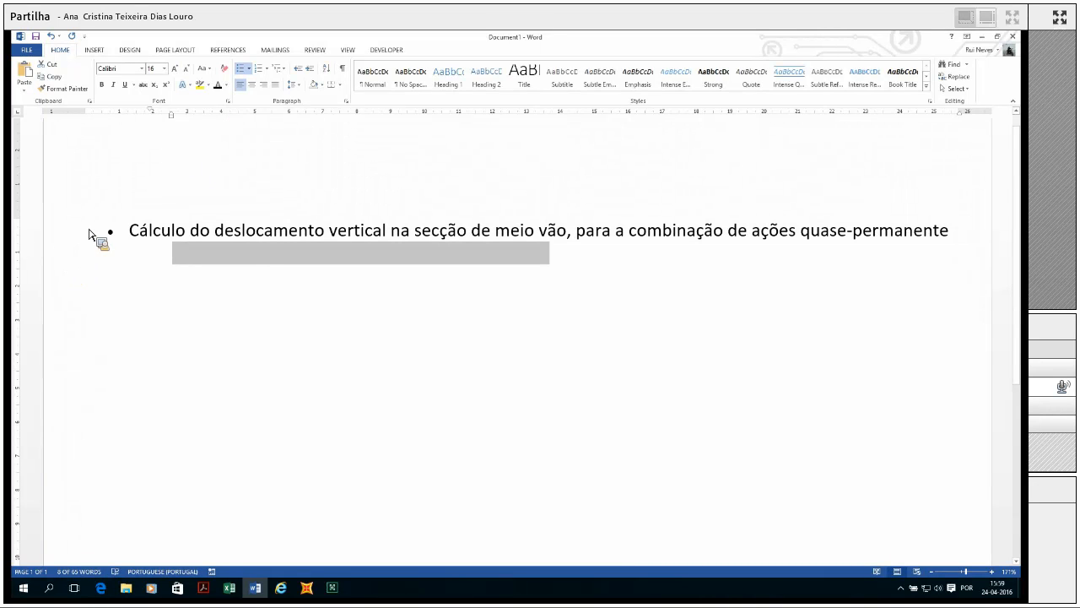
pyautogui.click(220, 88)
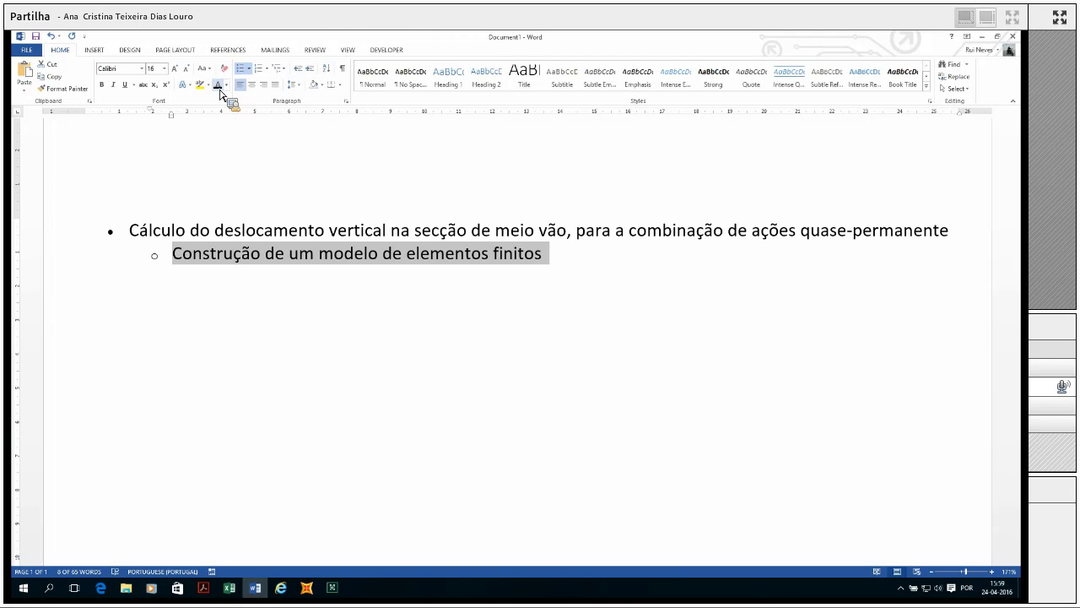
pyautogui.click(49, 283)
pyautogui.press('F4')
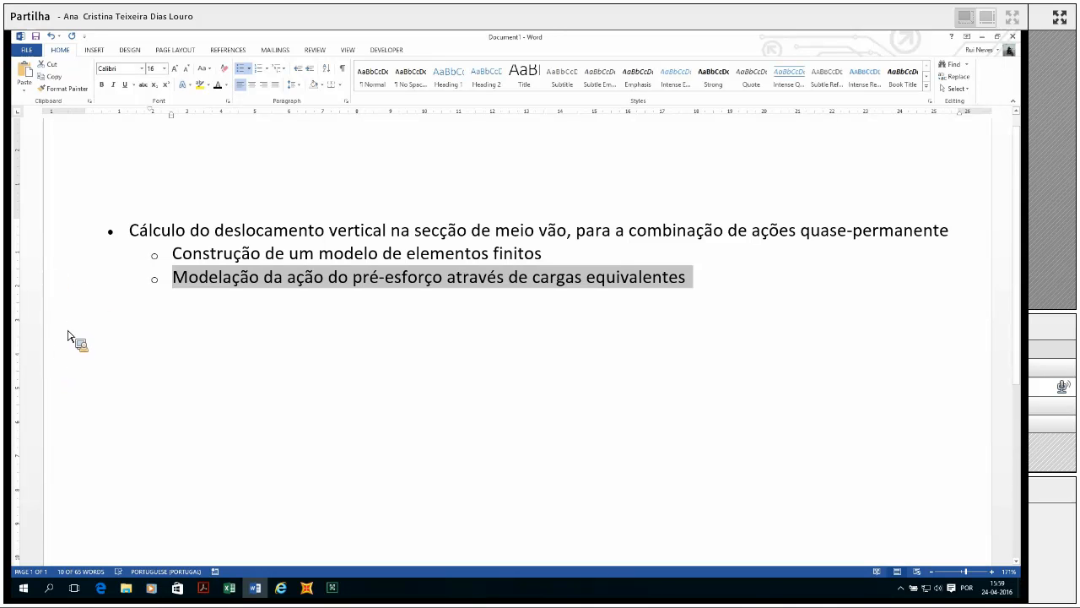
# - Apply the black font colour to the three hidden bullets on loss verification, the "tendon" element and the comparison of both models
pyautogui.click(67, 303)
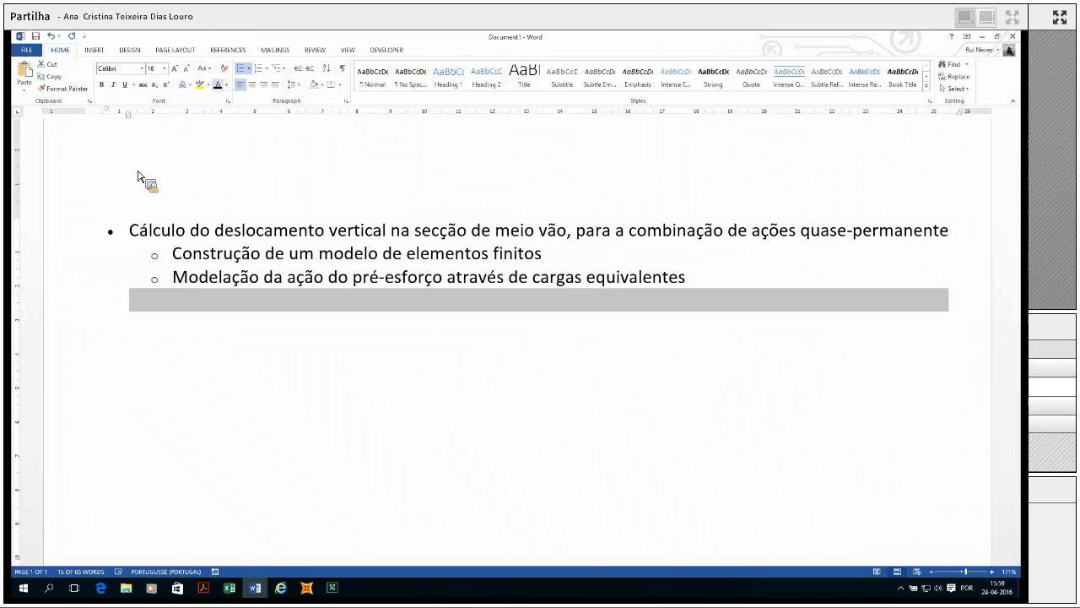
pyautogui.click(220, 89)
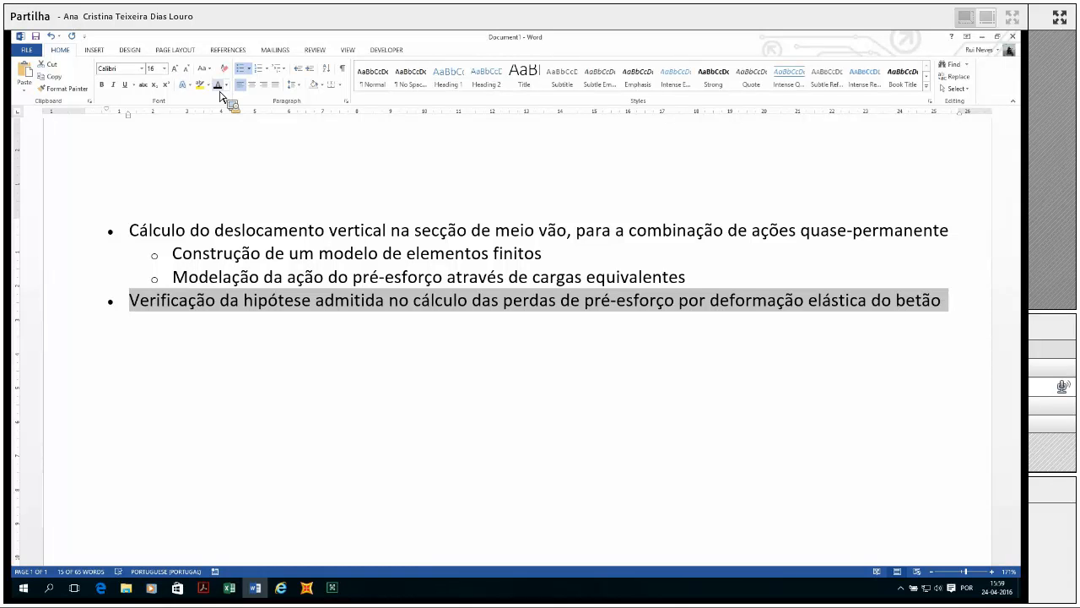
pyautogui.click(66, 324)
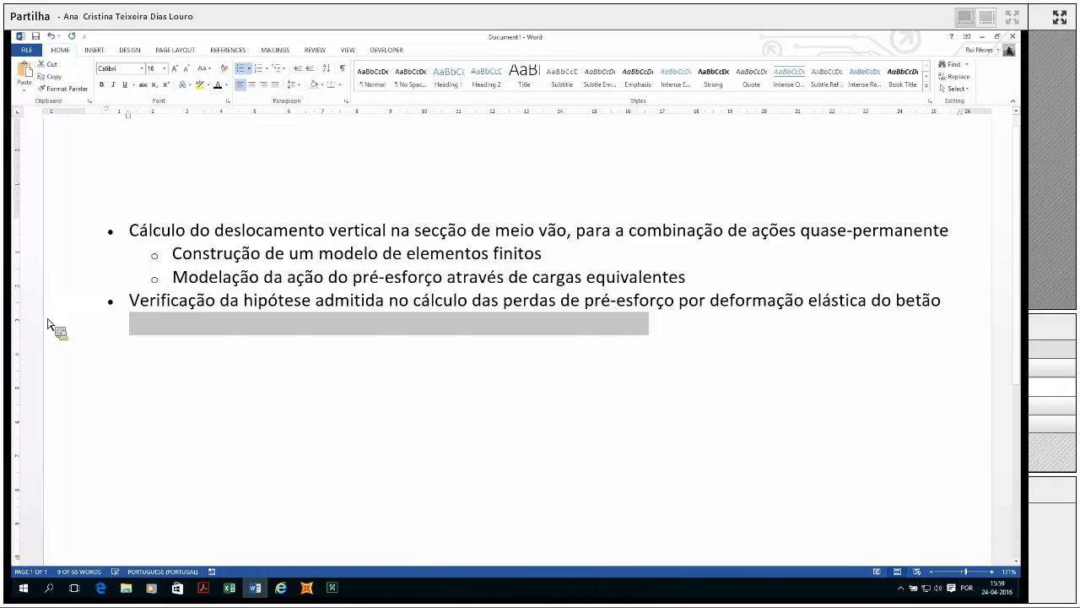
pyautogui.press('F4')
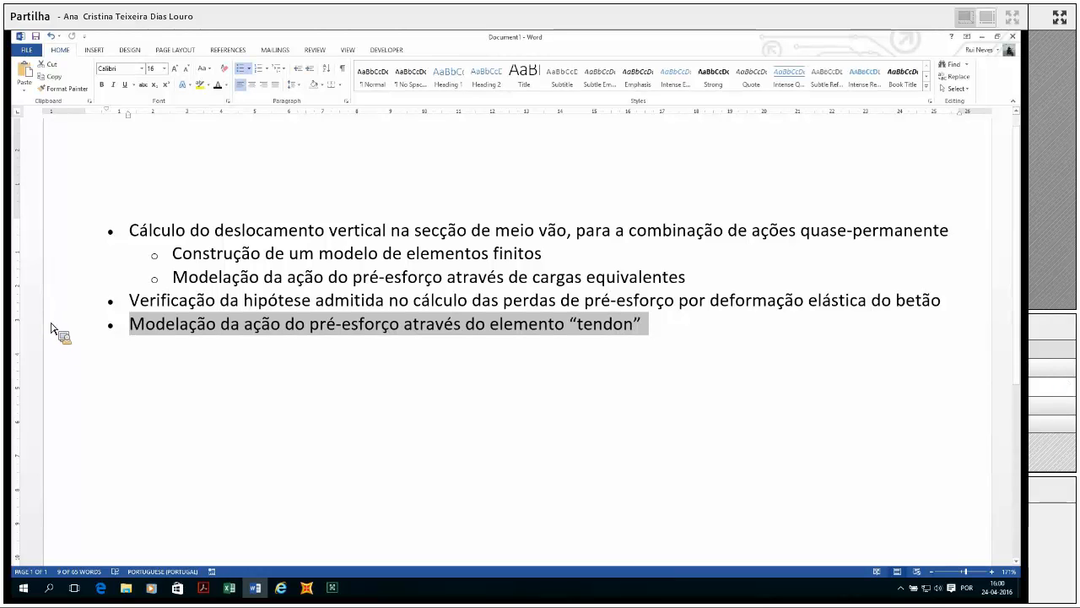
pyautogui.click(57, 348)
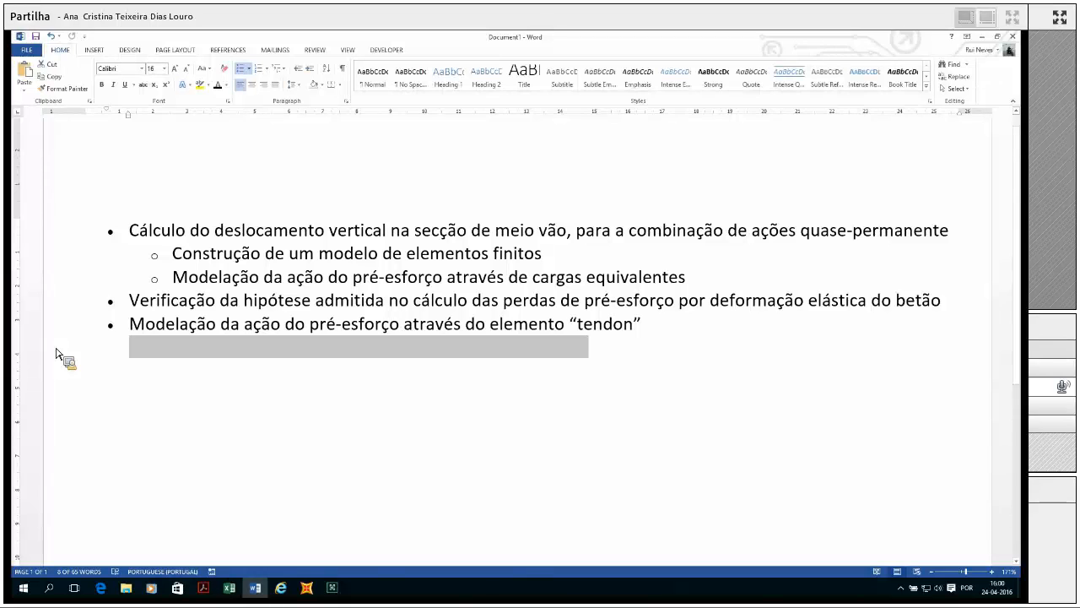
pyautogui.click(218, 85)
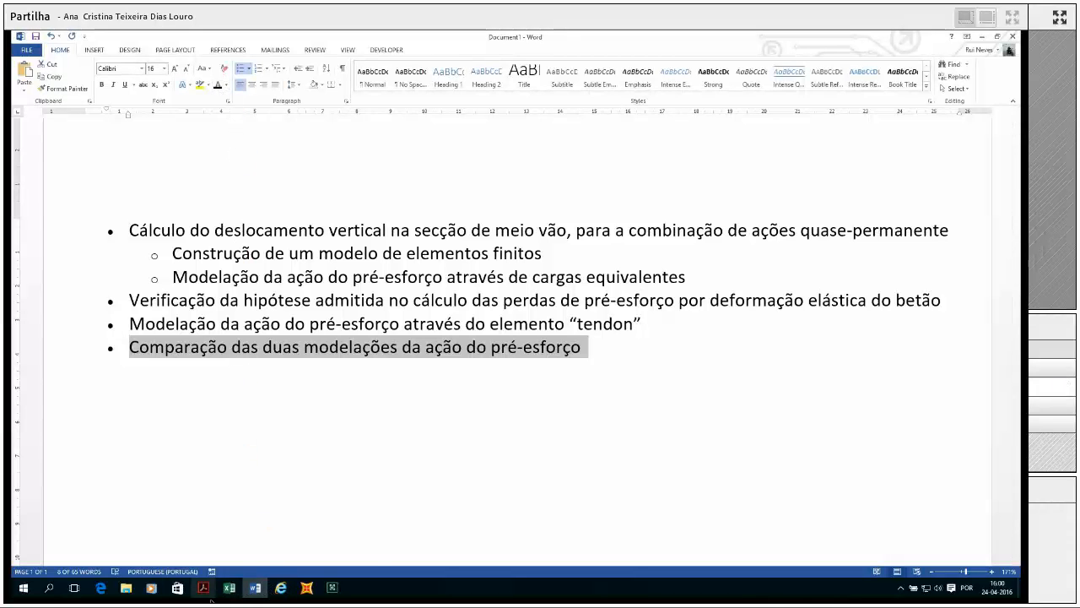
# - Switch to exercicio pre-esforco 1.pdf in Acrobat Reader and examine the beam's longitudinal section and its span dimensions
pyautogui.moveTo(207, 594)
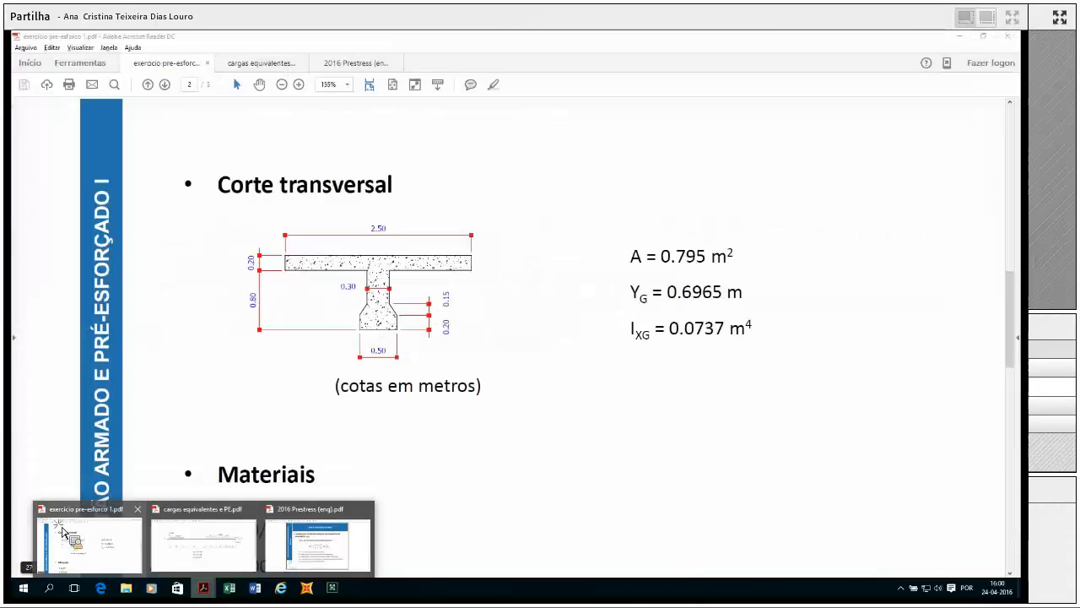
pyautogui.click(72, 553)
pyautogui.scroll(5, 461, 292)
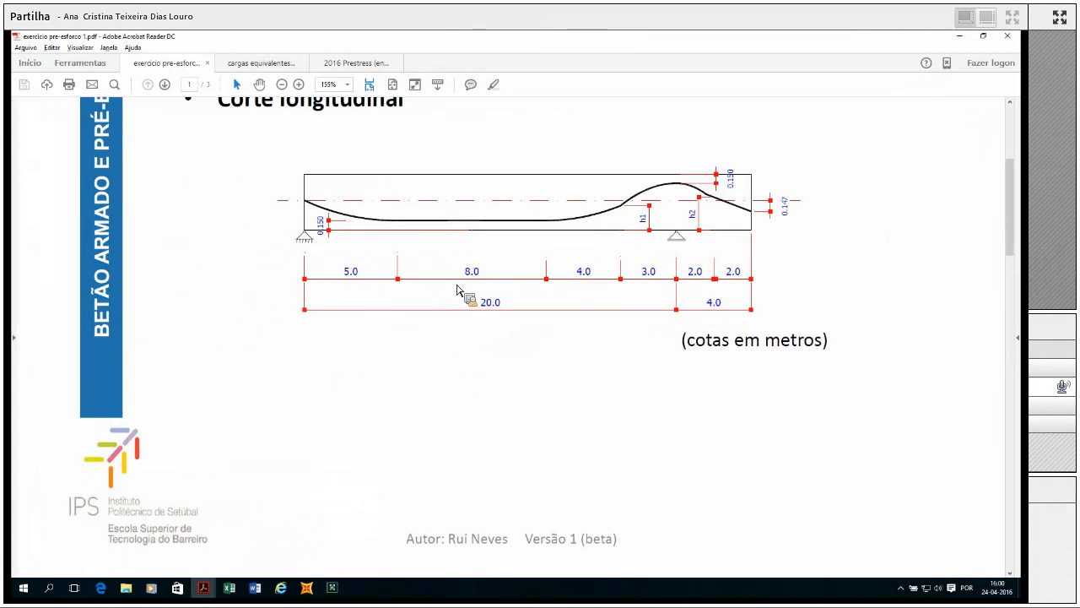
pyautogui.scroll(1, 456, 290)
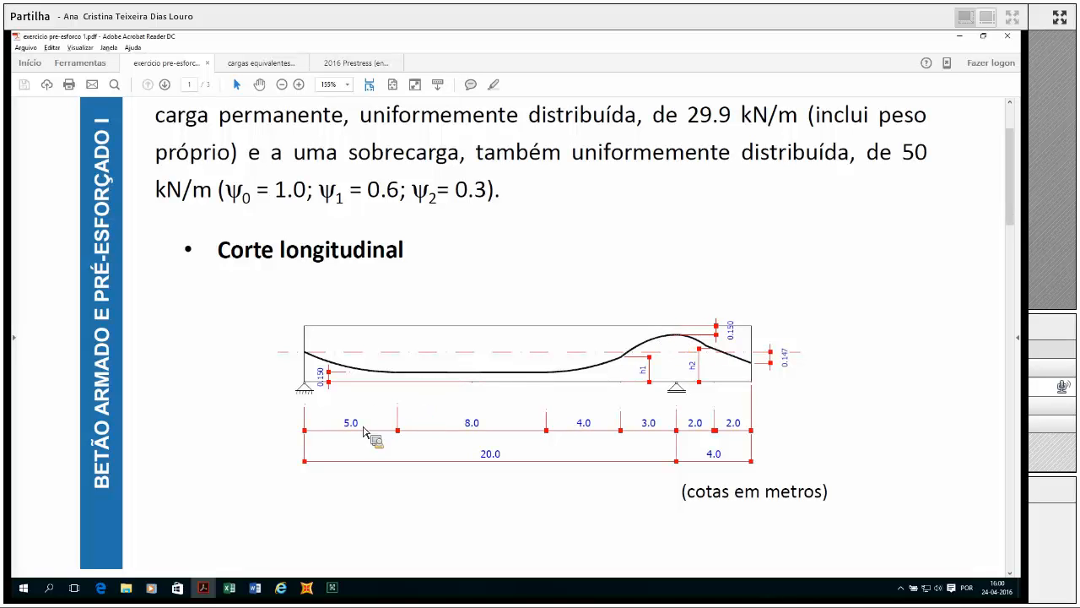
# - Switch to SAP2000 and start a new model from the Grid Only template in KN, m, C, discarding the unsaved changes
pyautogui.click(307, 589)
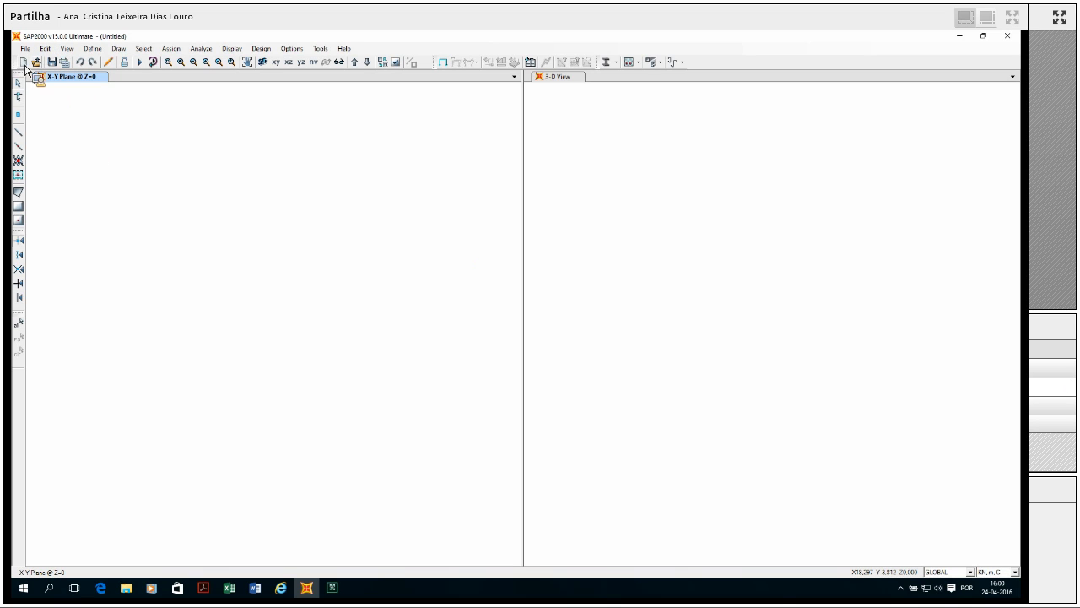
pyautogui.click(22, 63)
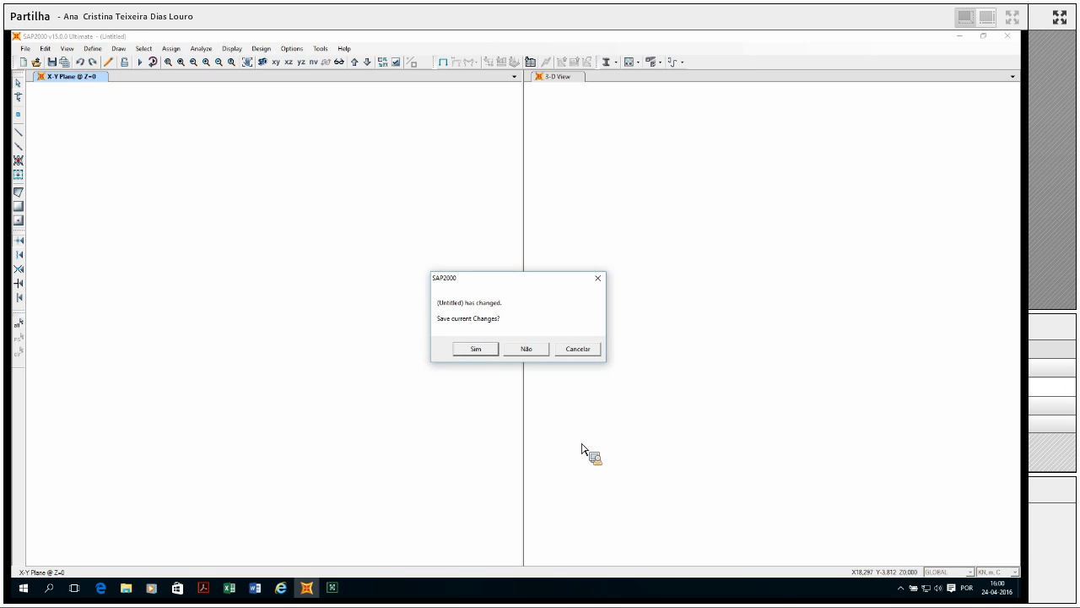
pyautogui.click(527, 351)
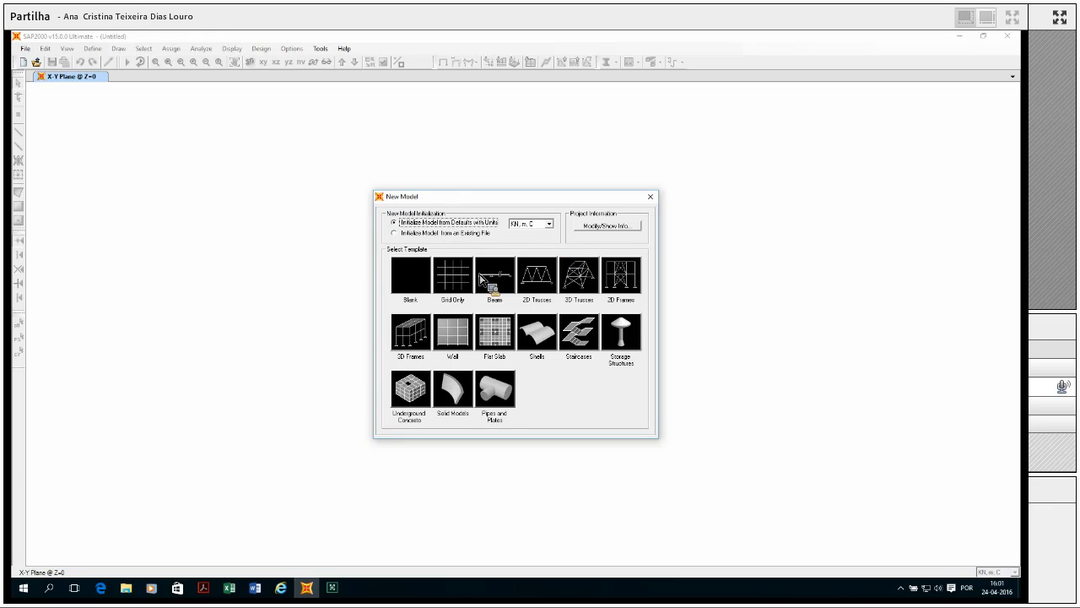
pyautogui.click(456, 290)
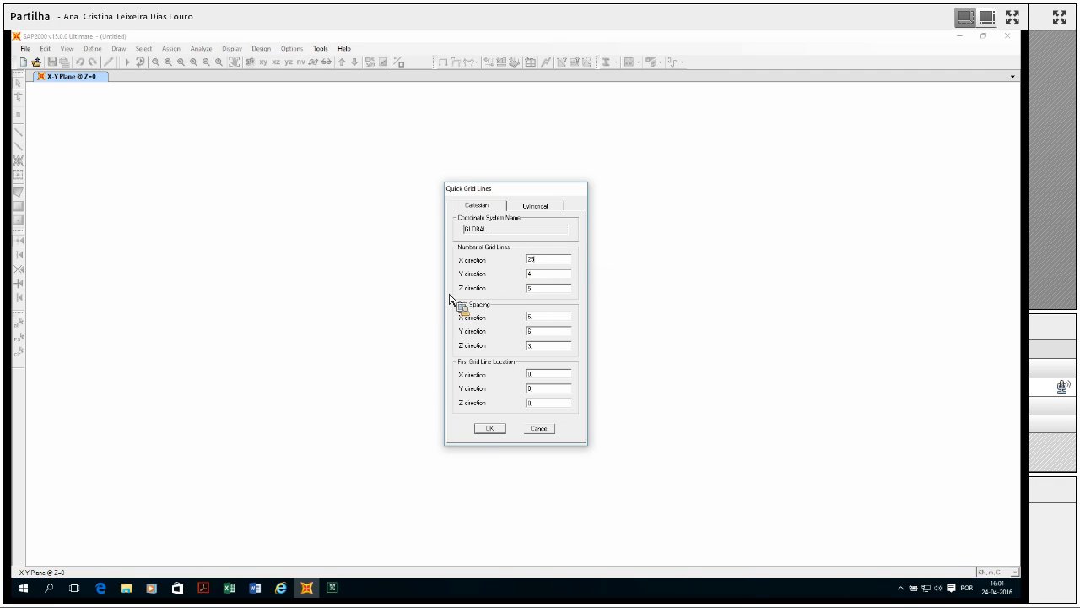
# - Create a grid with 25 X lines at 1 m spacing and one line each in Y and Z, and show it in the XZ plane
pyautogui.write('1')
pyautogui.doubleClick(549, 318)
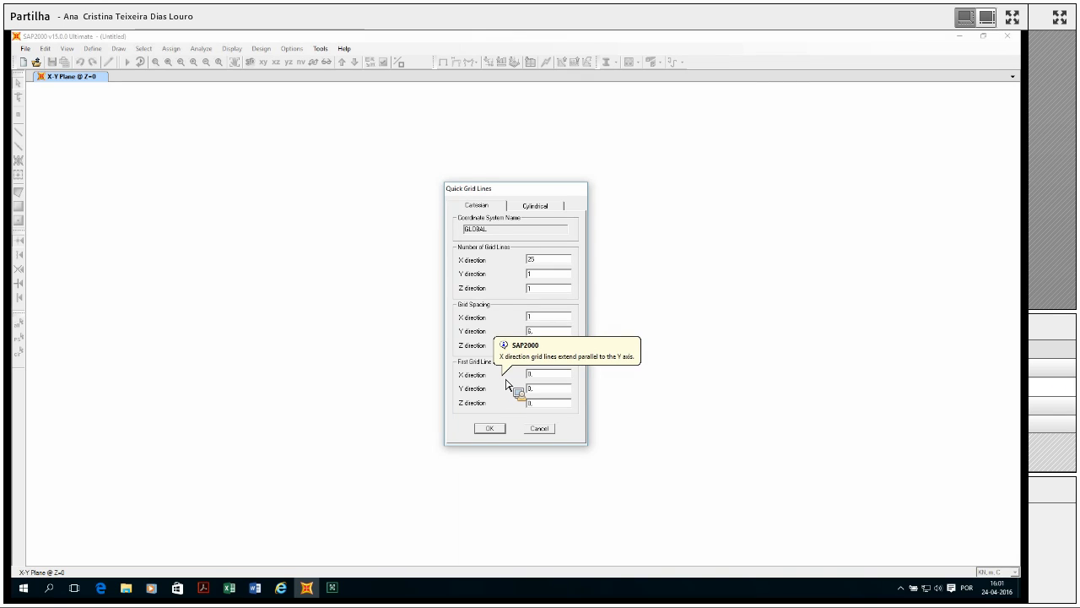
pyautogui.click(494, 430)
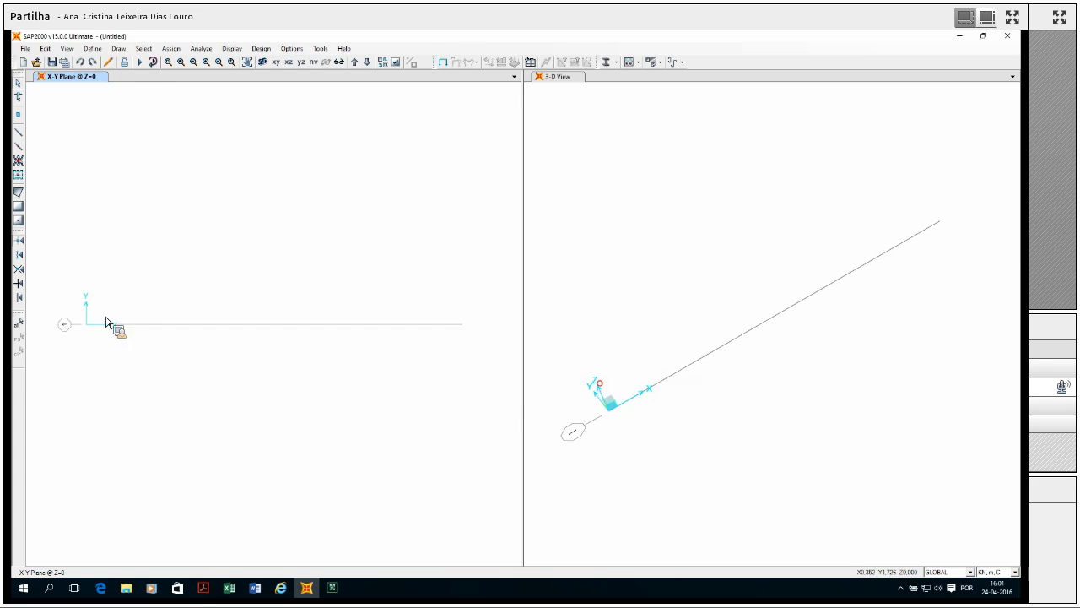
pyautogui.click(288, 62)
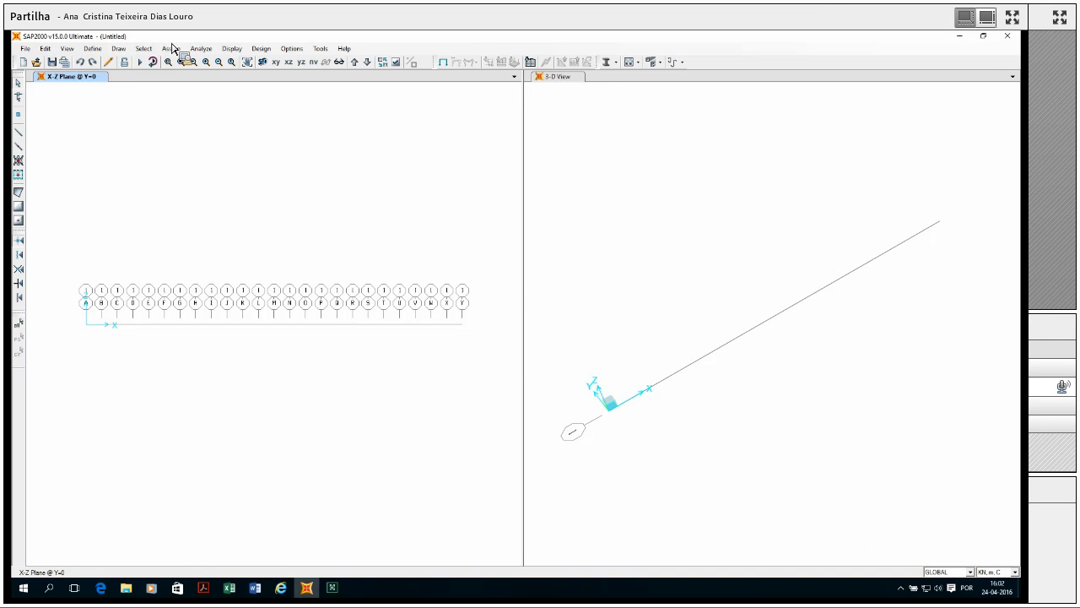
# - Switch to exercicio pre-esforco 1.pdf in Acrobat Reader and look up the specified materials
pyautogui.moveTo(205, 589)
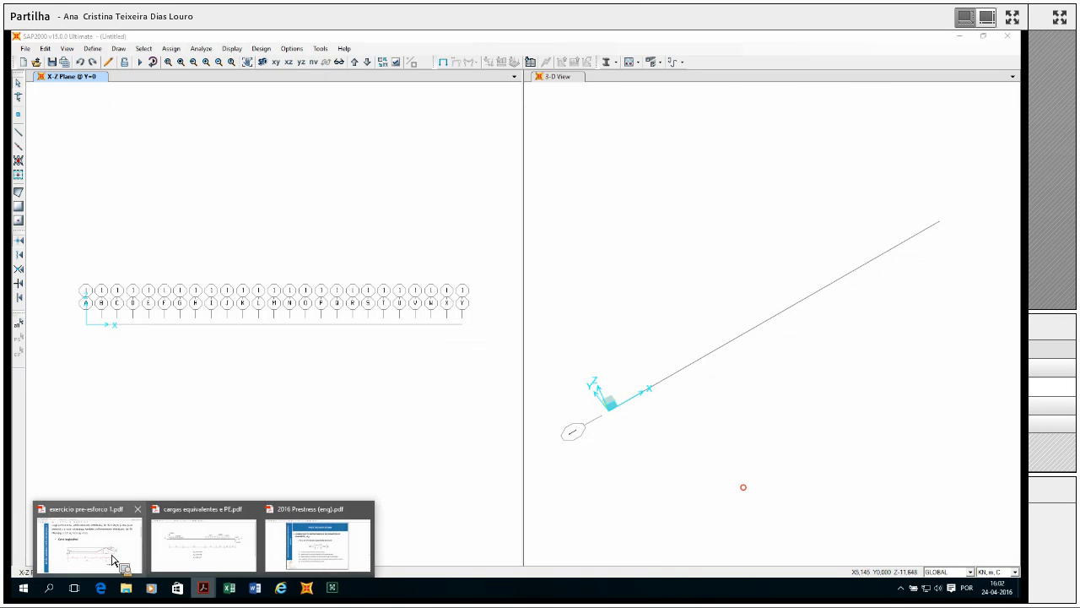
pyautogui.click(97, 511)
pyautogui.scroll(-3, 258, 329)
pyautogui.scroll(-5, 258, 330)
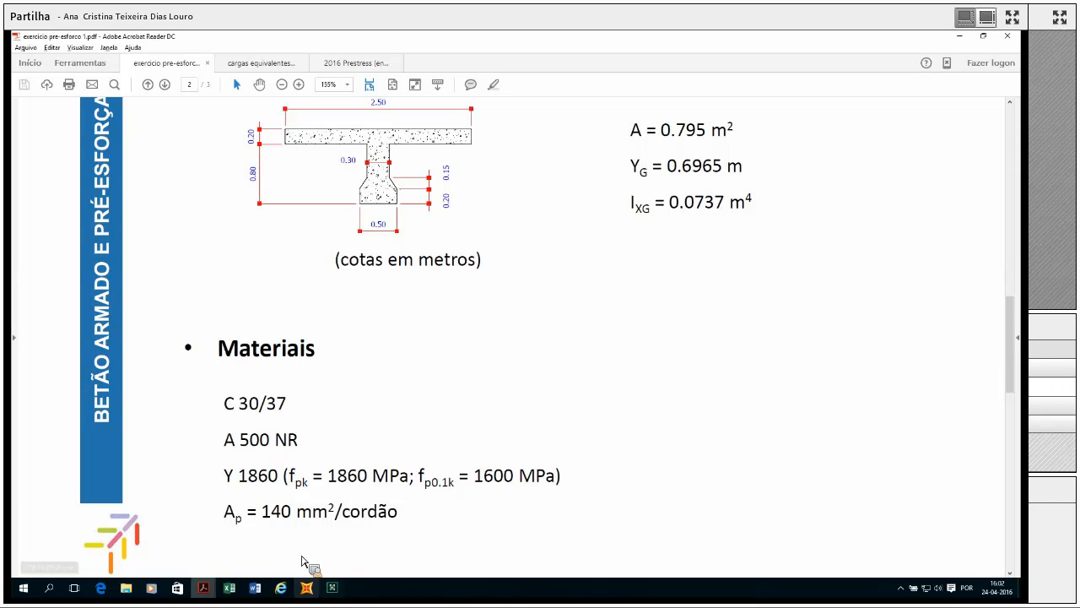
# - Switch back to SAP2000 and add a quick concrete material with the EN C30/37 specification
pyautogui.click(306, 588)
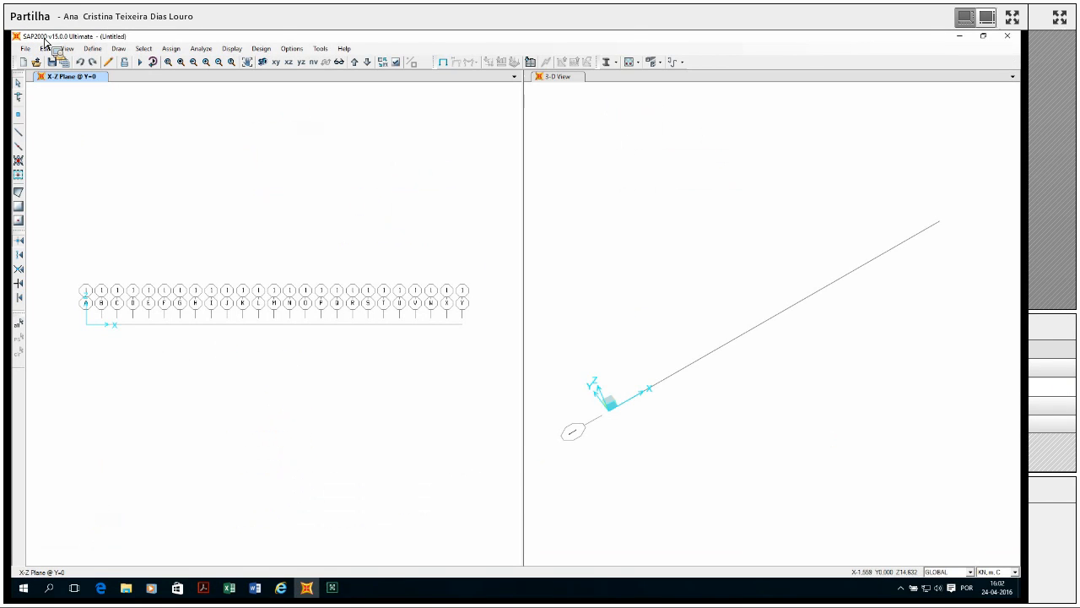
pyautogui.click(98, 49)
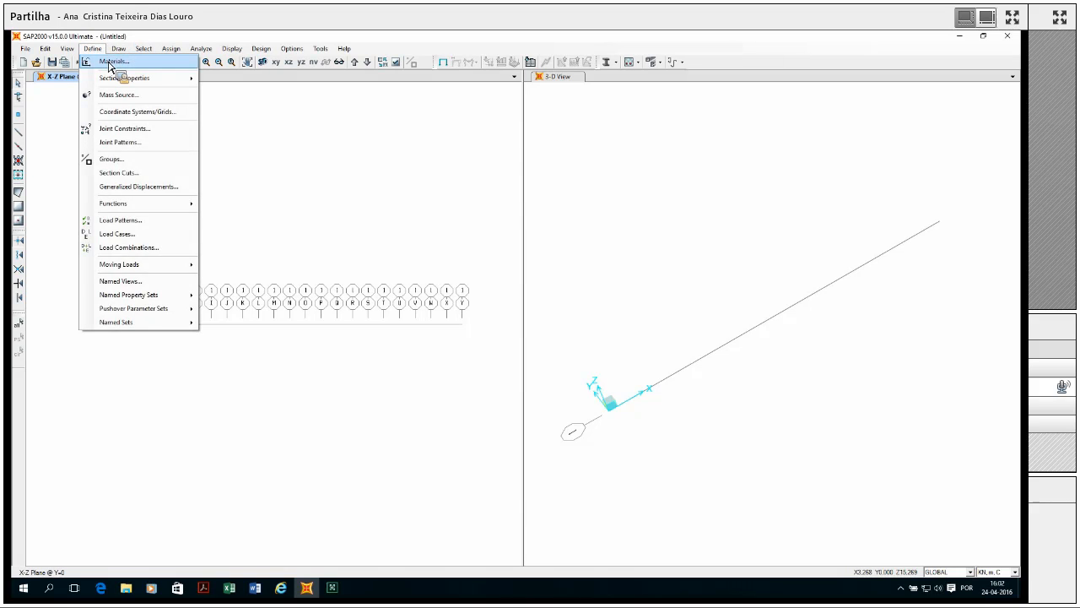
pyautogui.click(111, 65)
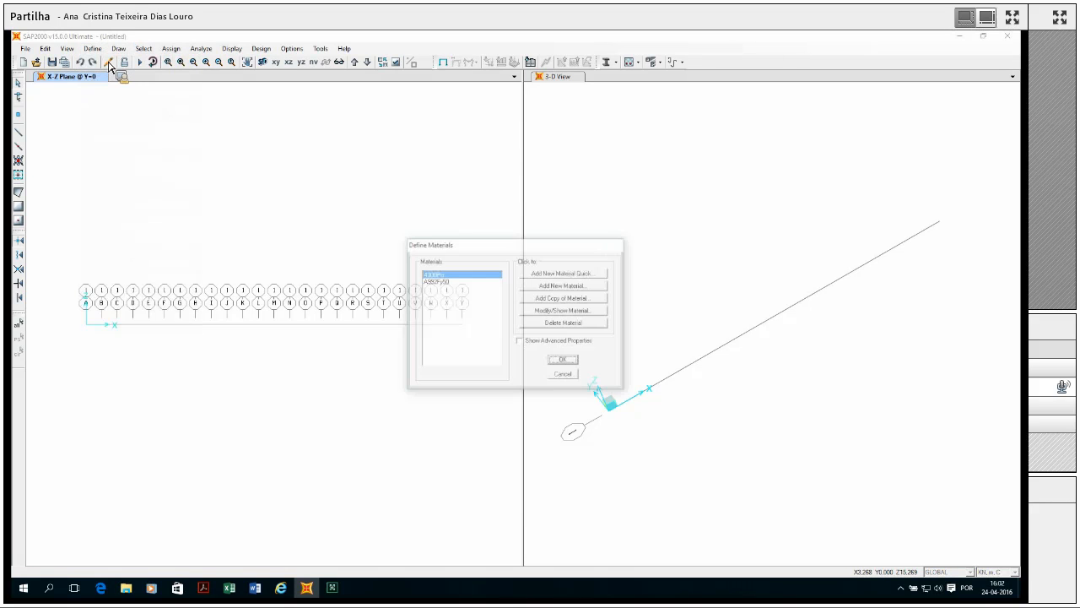
pyautogui.click(564, 275)
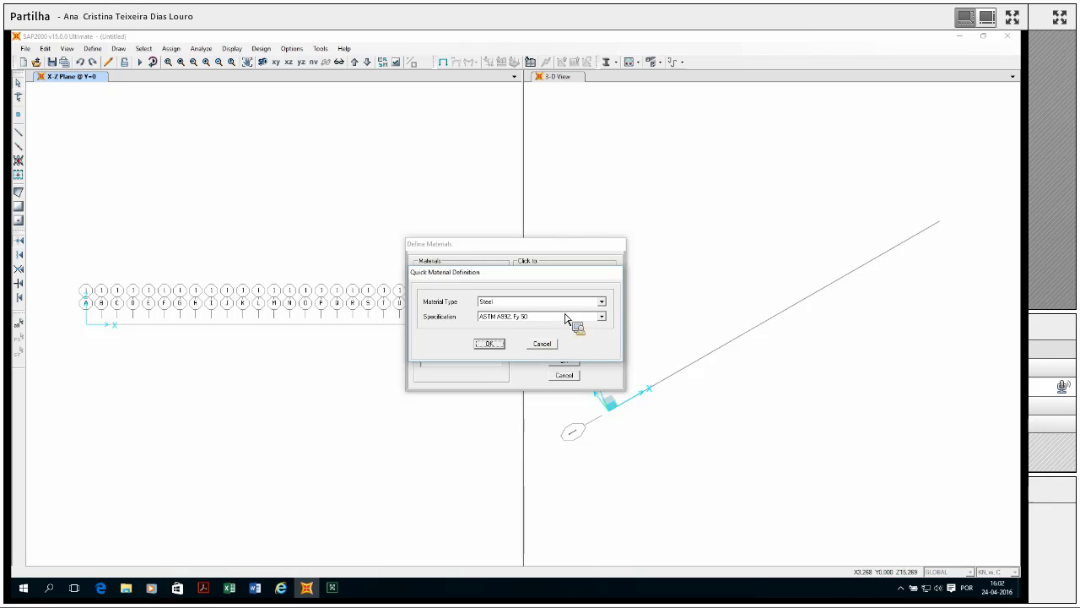
pyautogui.click(602, 302)
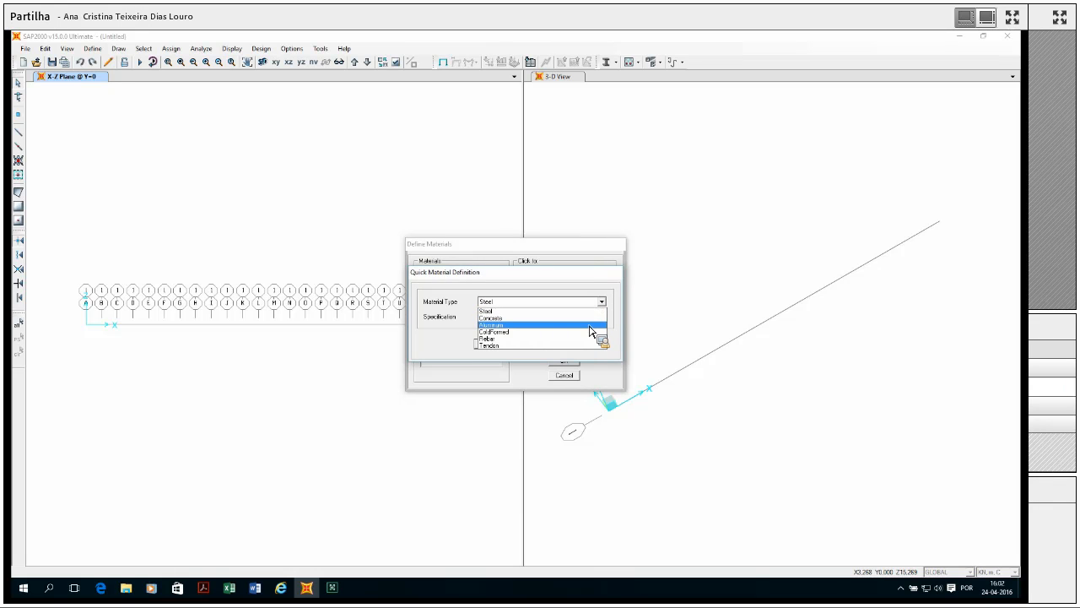
pyautogui.click(591, 318)
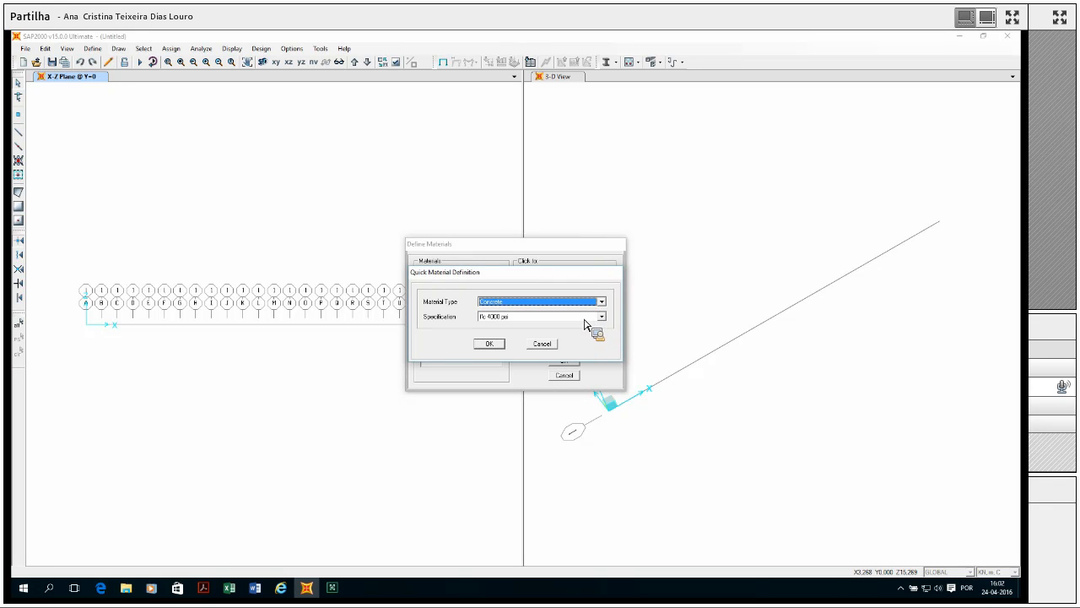
pyautogui.click(601, 317)
pyautogui.scroll(-5, 559, 353)
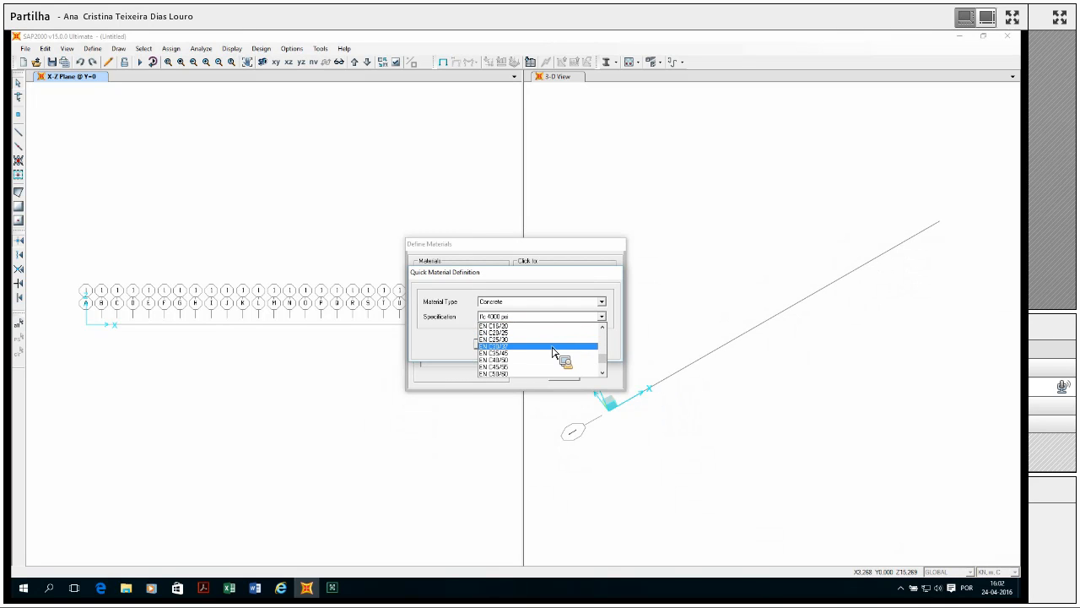
pyautogui.click(553, 346)
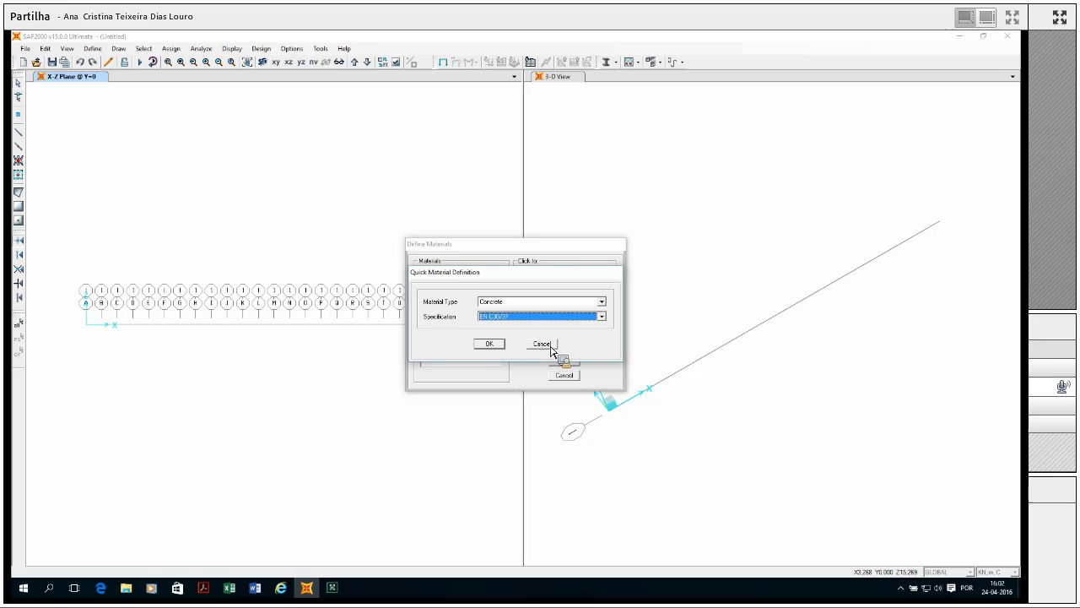
pyautogui.click(489, 345)
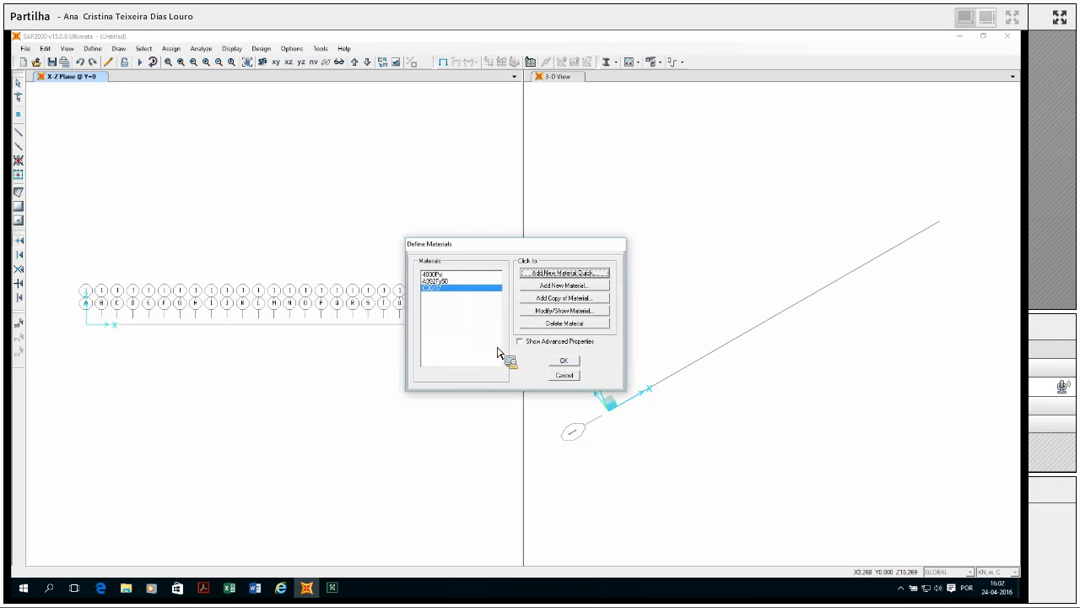
# - Review the properties of the C30/37 concrete and accept the material definitions
pyautogui.click(565, 312)
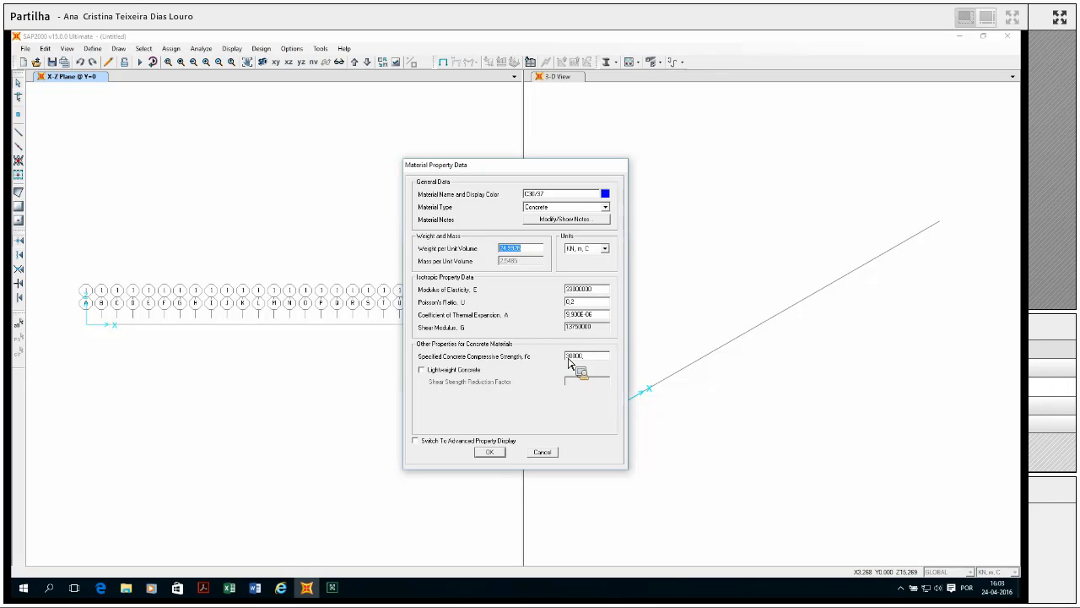
pyautogui.click(492, 453)
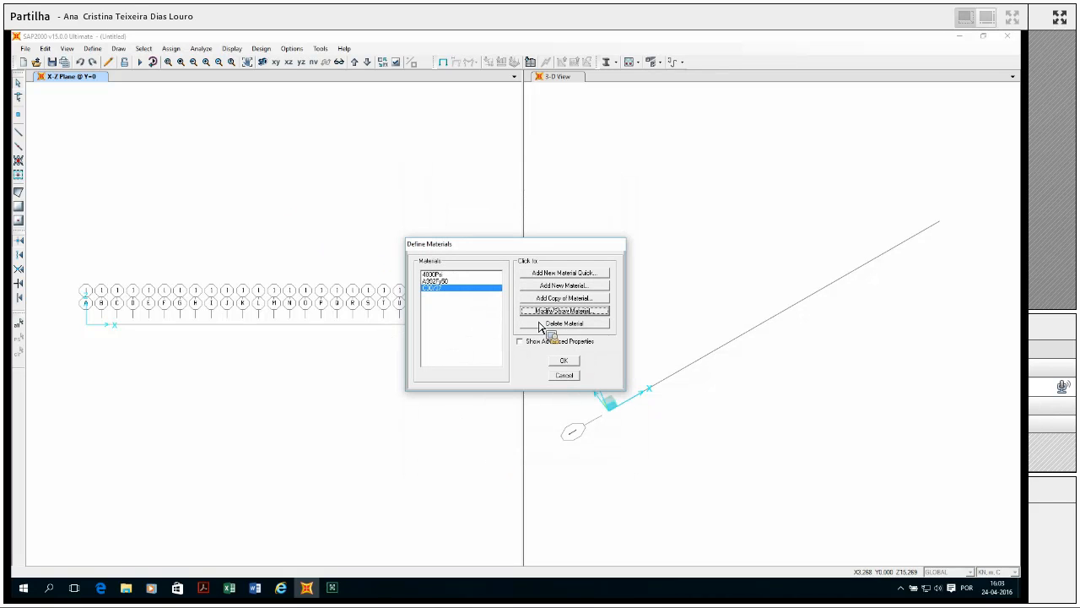
pyautogui.click(564, 363)
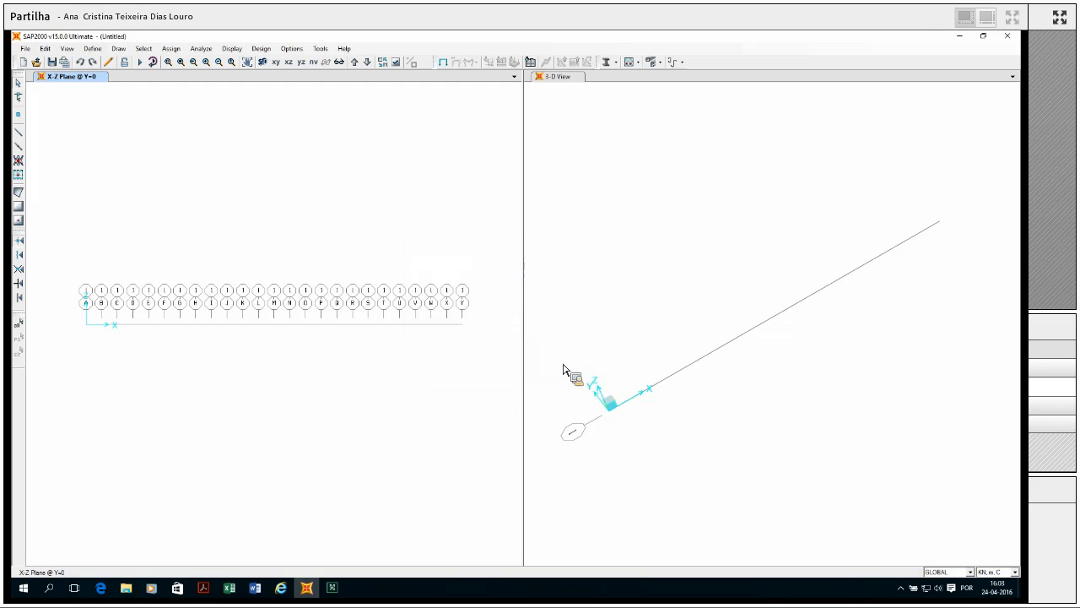
# - Switch to exercicio pre-esforco 1.pdf in Acrobat Reader and examine the cross-section's dimensions and geometric properties
pyautogui.click(201, 588)
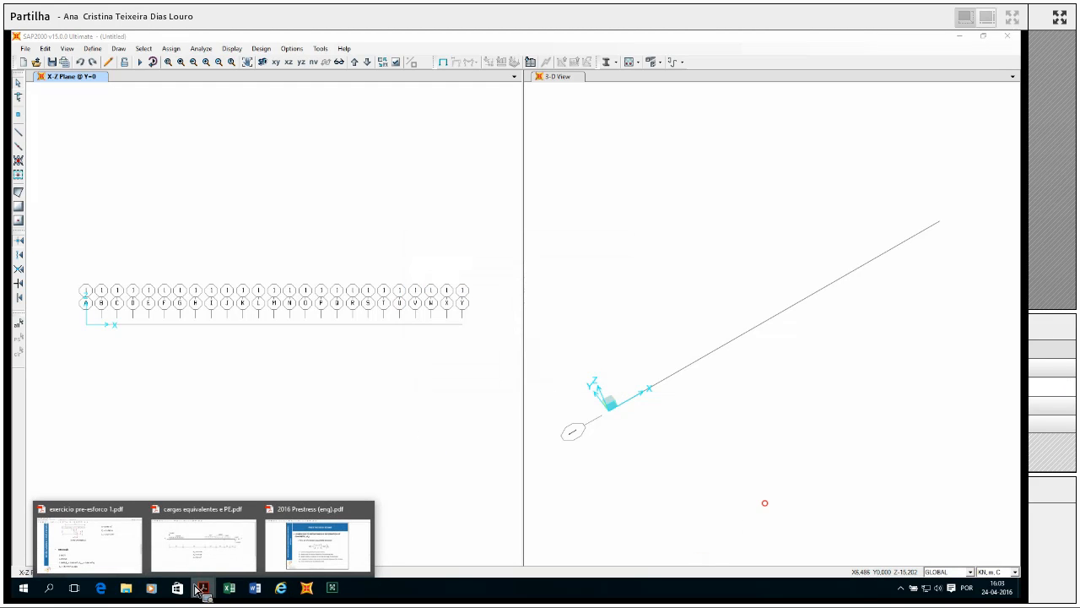
pyautogui.click(128, 562)
pyautogui.scroll(3, 432, 177)
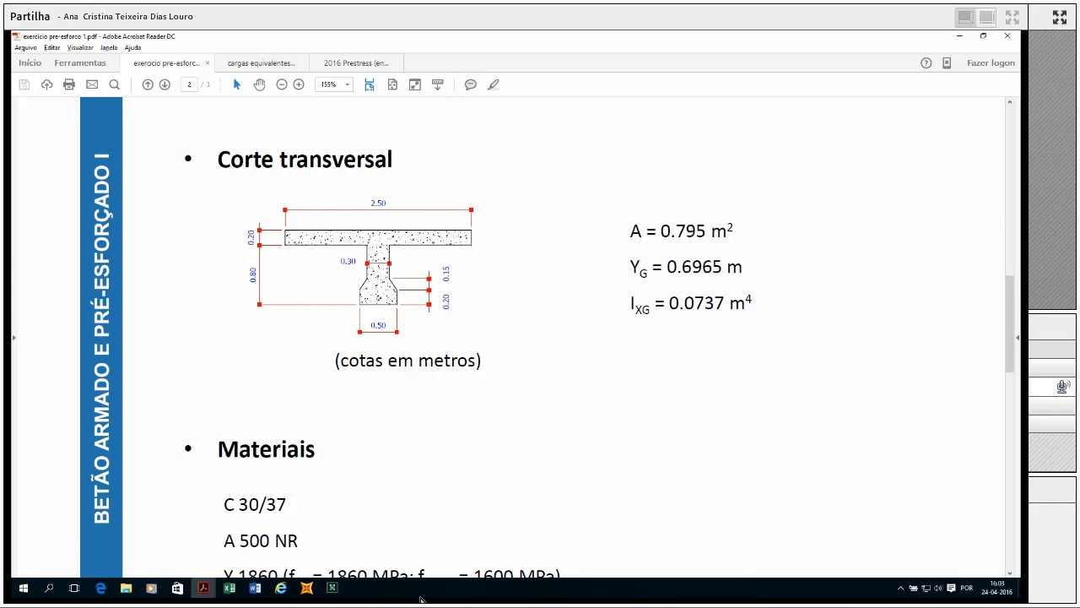
# - Switch to SAP2000 and add a Precast I concrete frame section named Viga with the default dimensions
pyautogui.click(306, 595)
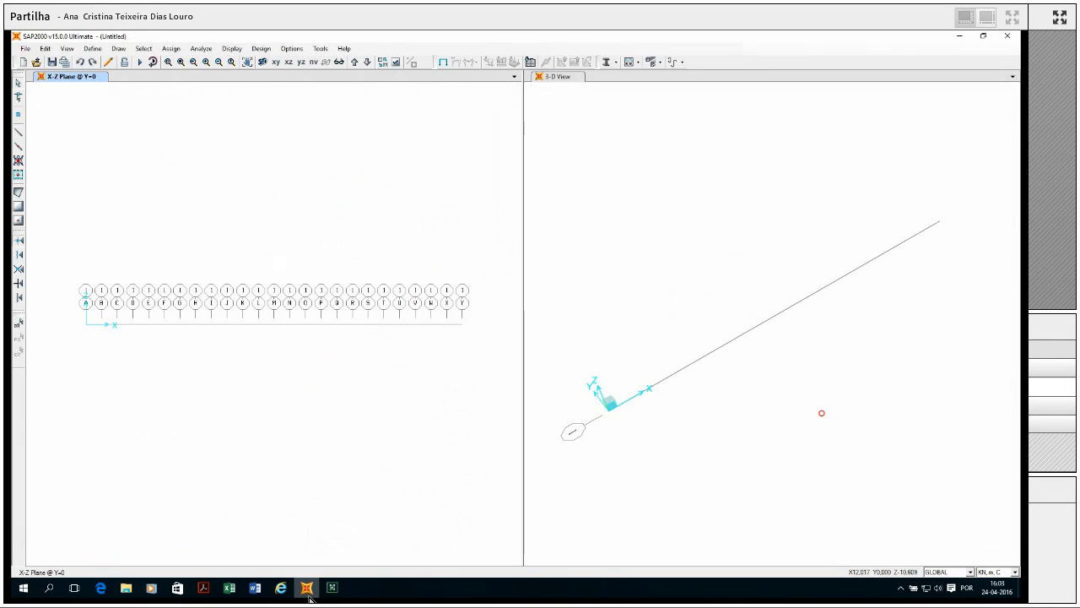
pyautogui.click(93, 49)
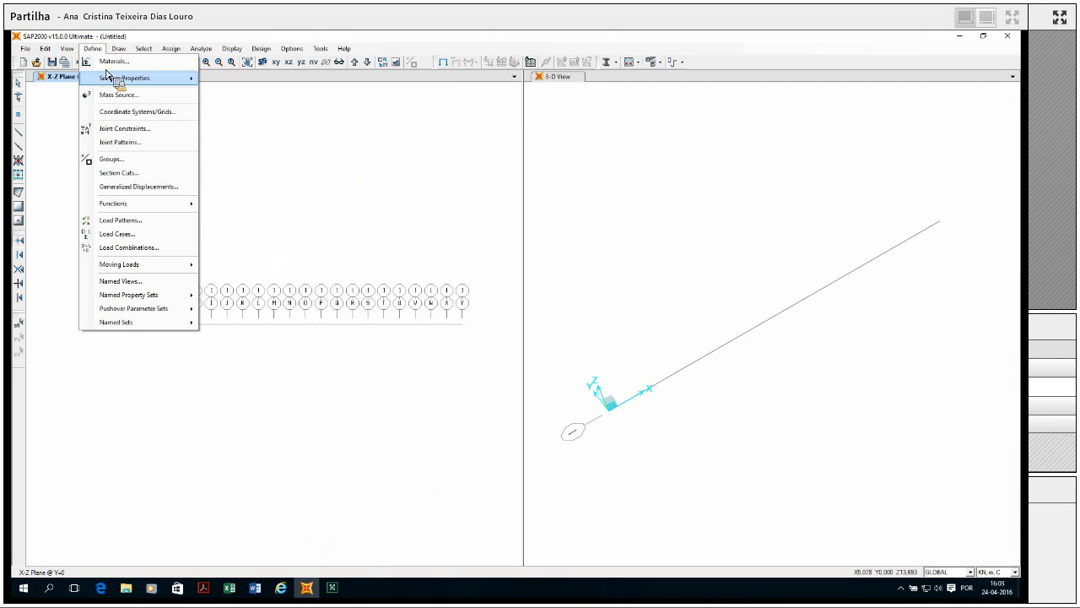
pyautogui.moveTo(112, 80)
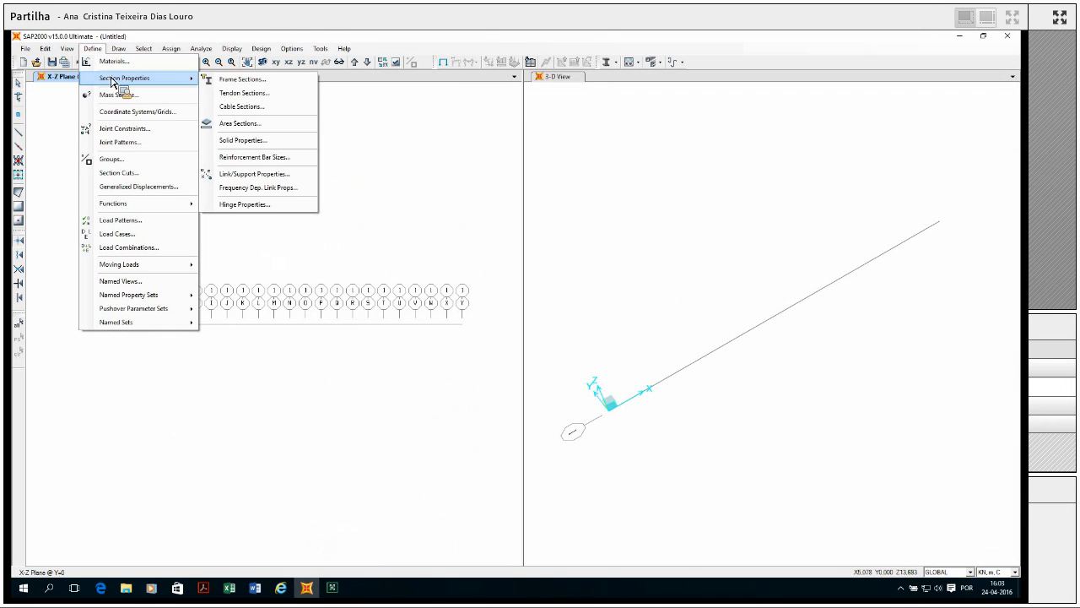
pyautogui.click(207, 80)
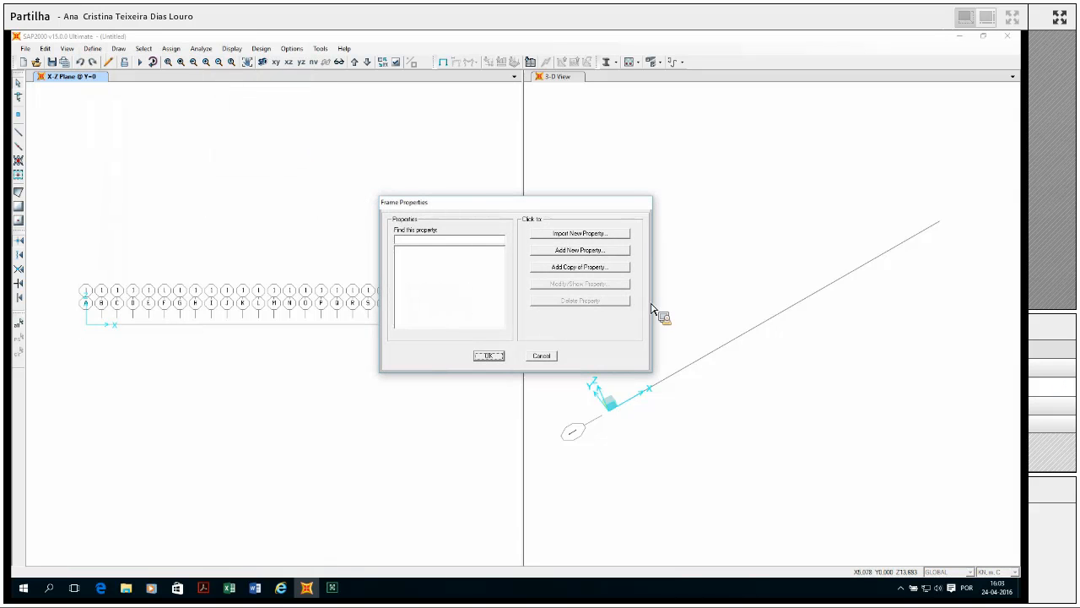
pyautogui.click(602, 251)
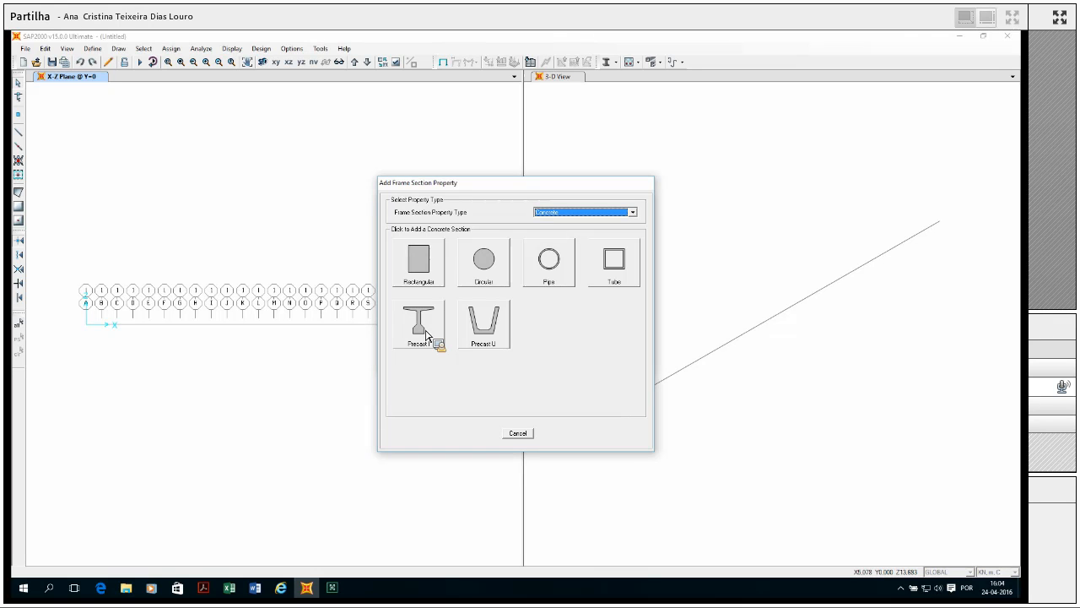
pyautogui.click(426, 336)
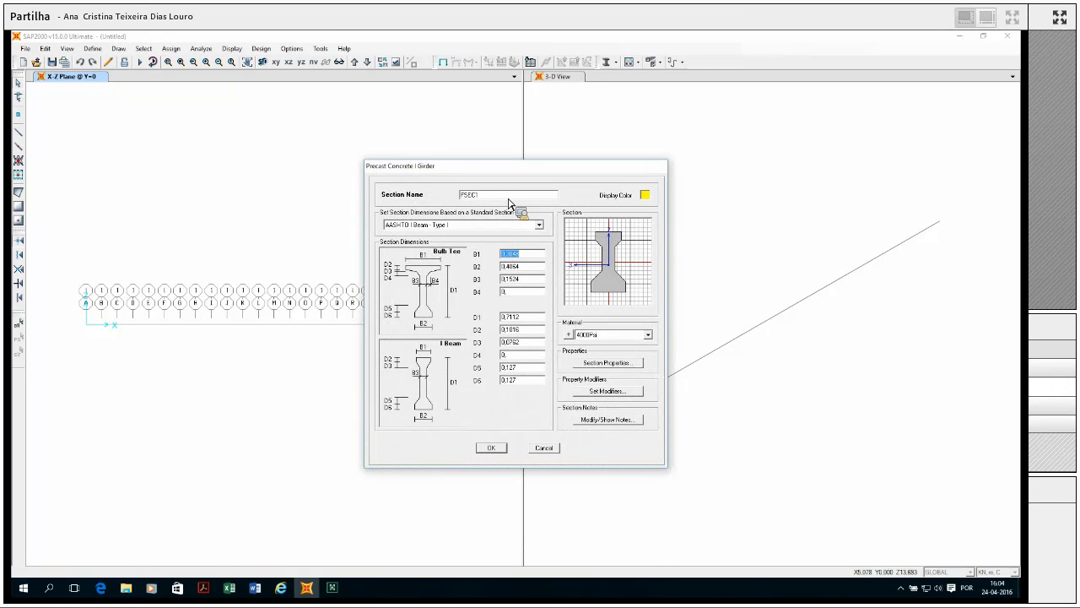
pyautogui.moveTo(503, 195); pyautogui.dragTo(438, 201)
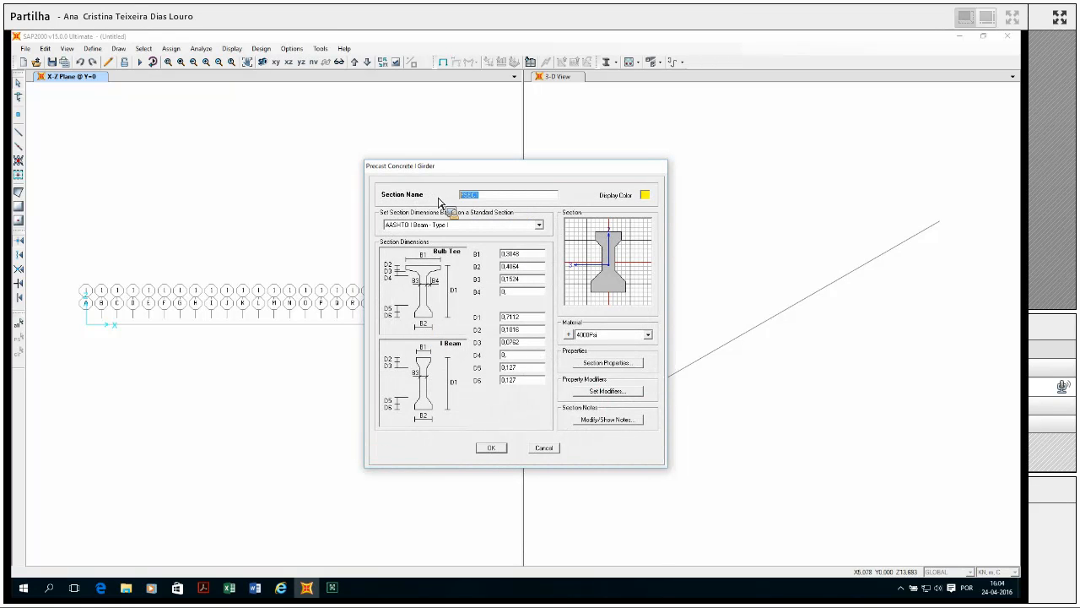
pyautogui.write('Viga')
pyautogui.click(495, 454)
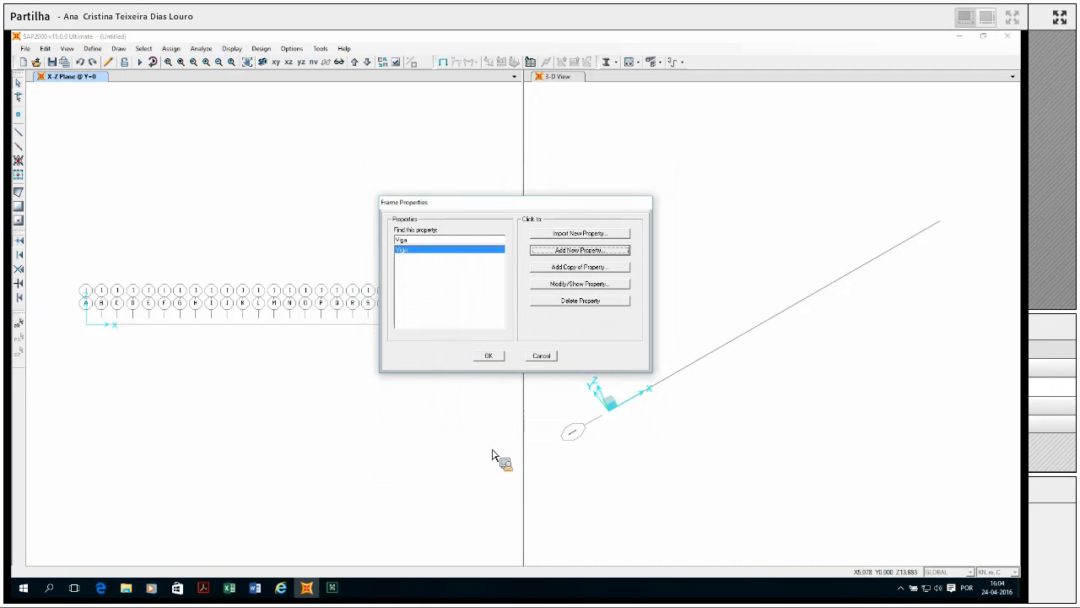
pyautogui.click(496, 358)
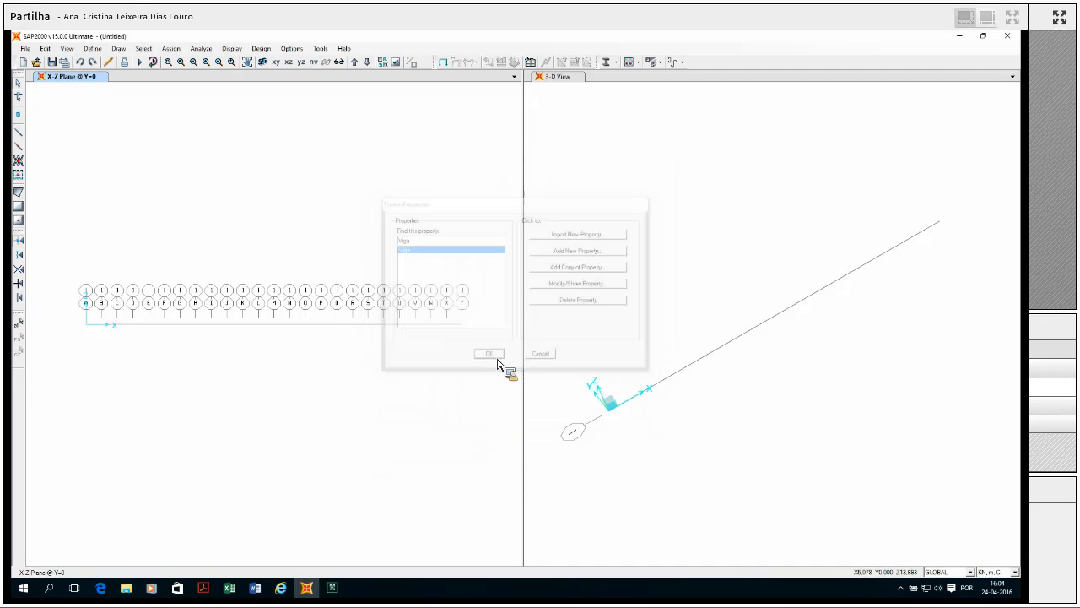
# - Import the SAP2000 .s2k text file VigaT.s2k into the existing model and close the import log
pyautogui.click(25, 48)
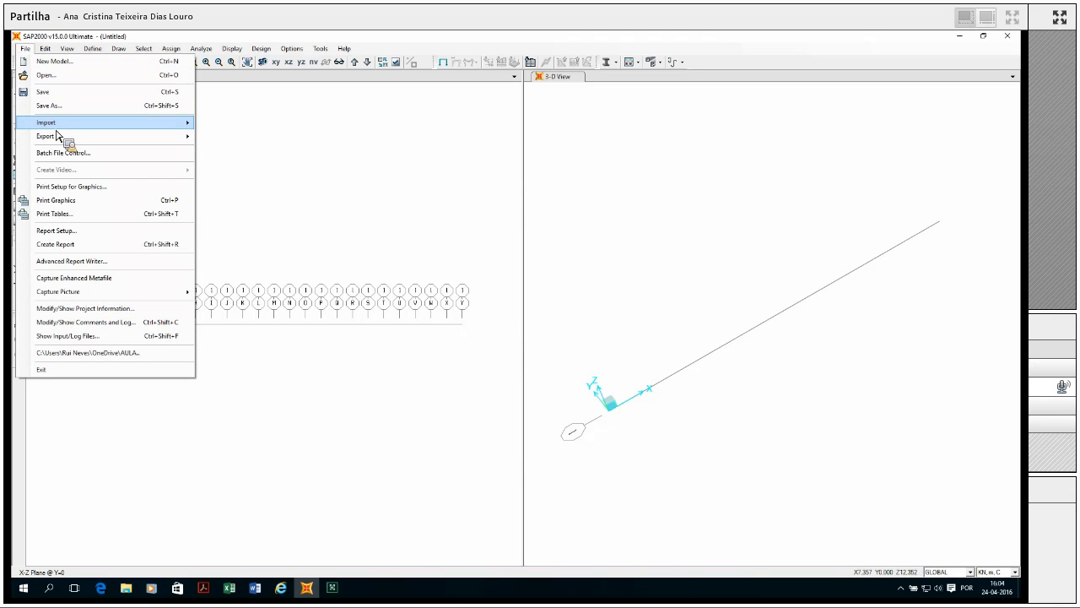
pyautogui.moveTo(67, 136)
pyautogui.moveTo(177, 124)
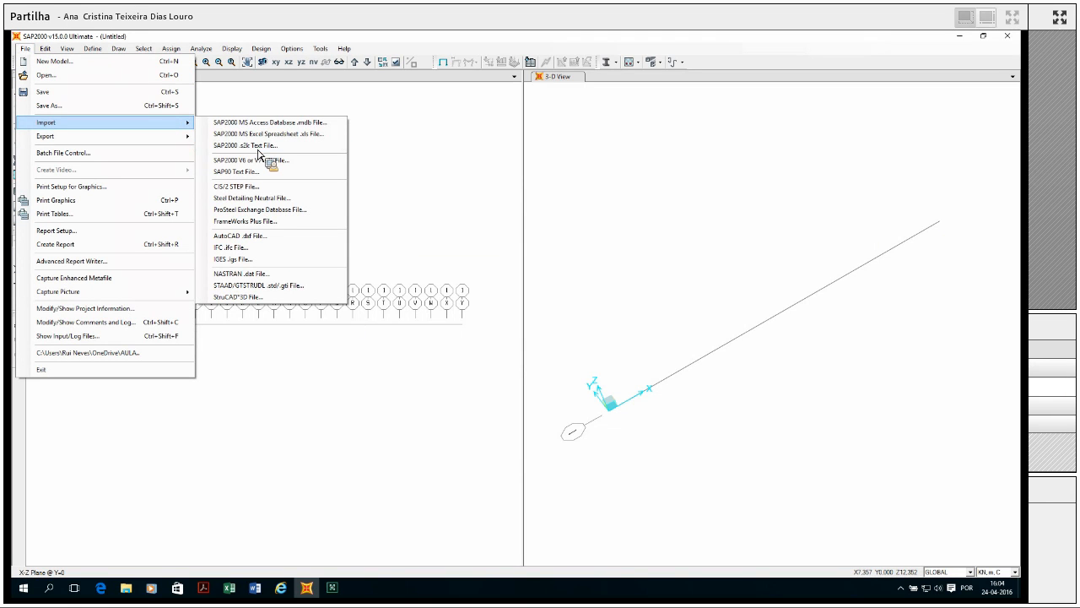
pyautogui.click(256, 147)
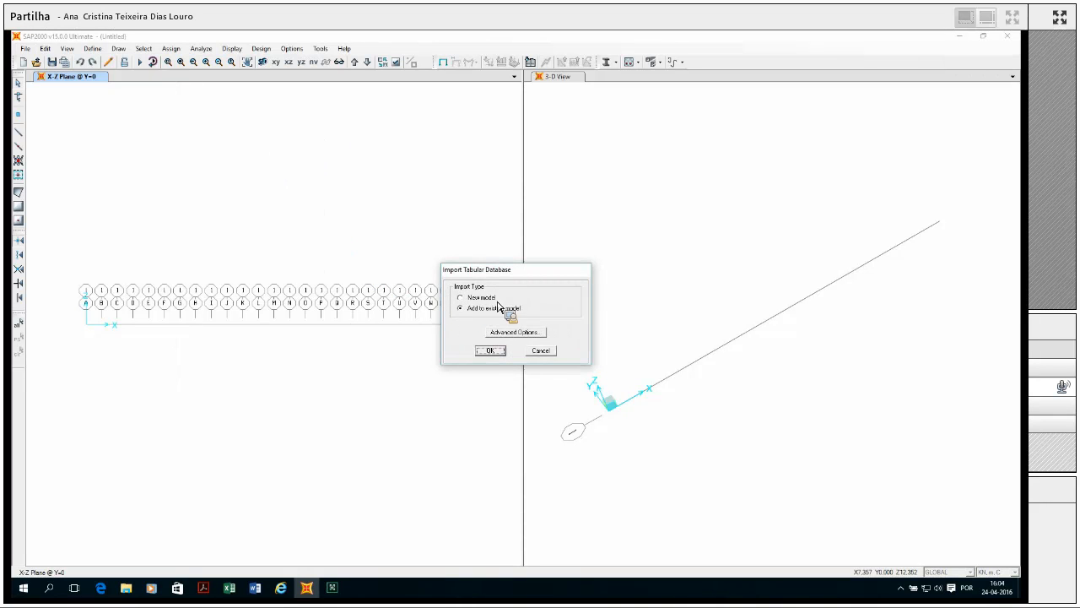
pyautogui.click(490, 351)
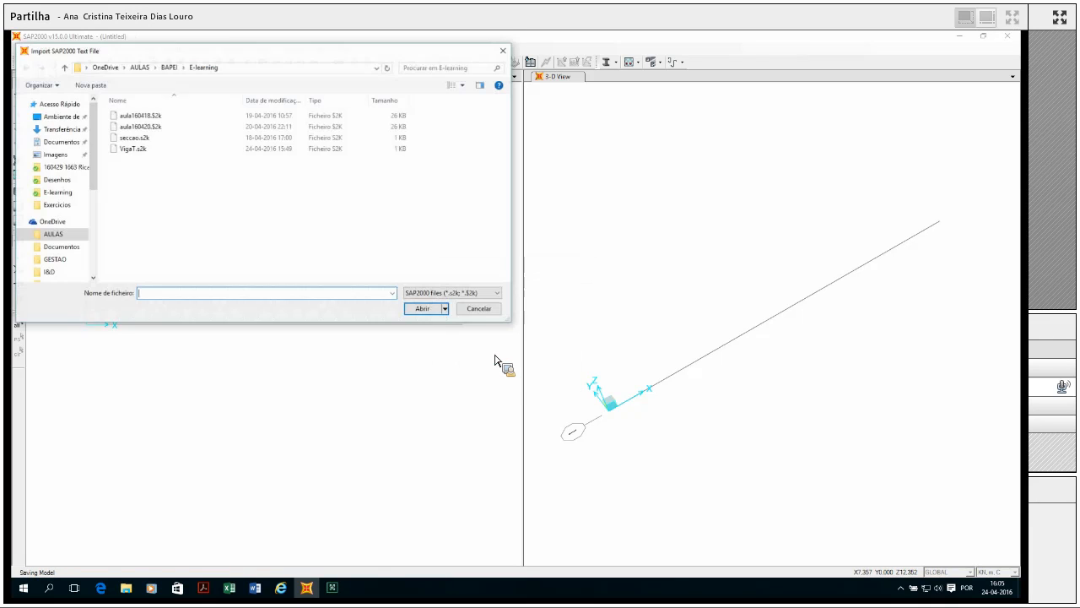
pyautogui.click(157, 149)
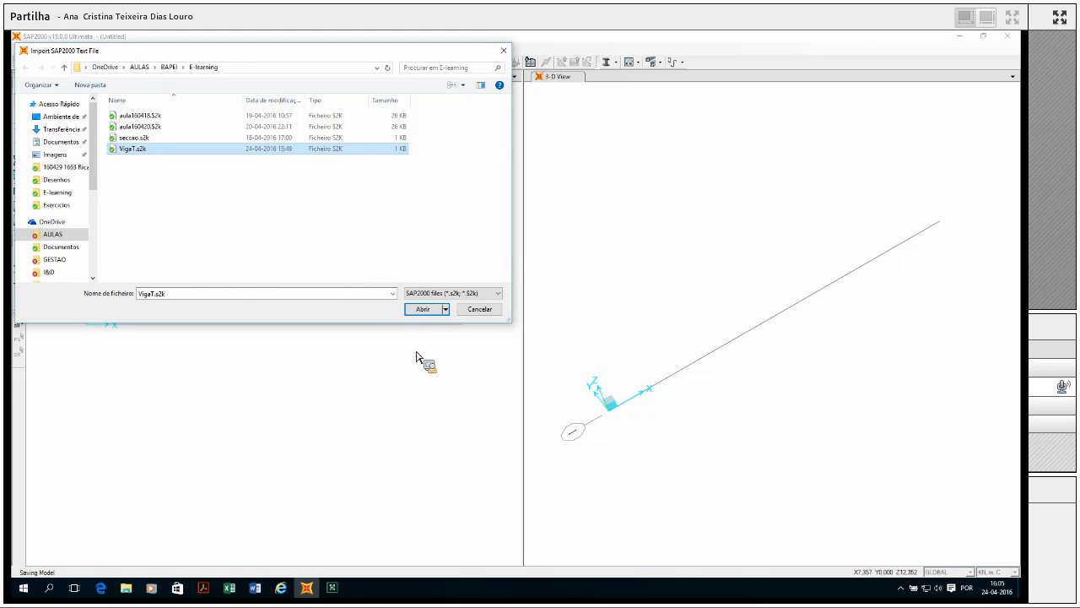
pyautogui.click(432, 310)
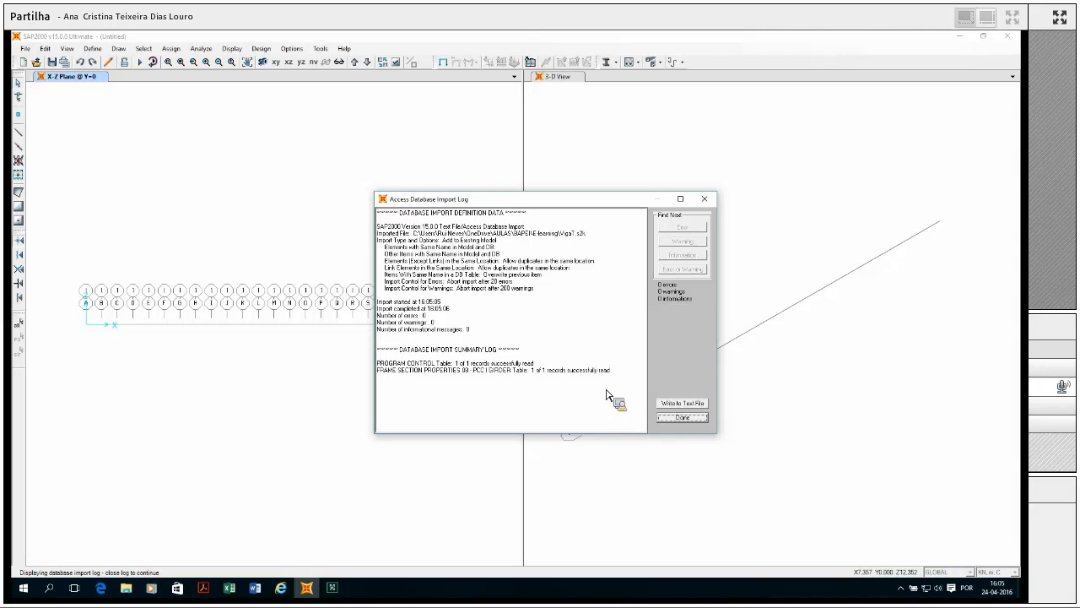
pyautogui.moveTo(532, 372); pyautogui.dragTo(575, 379)
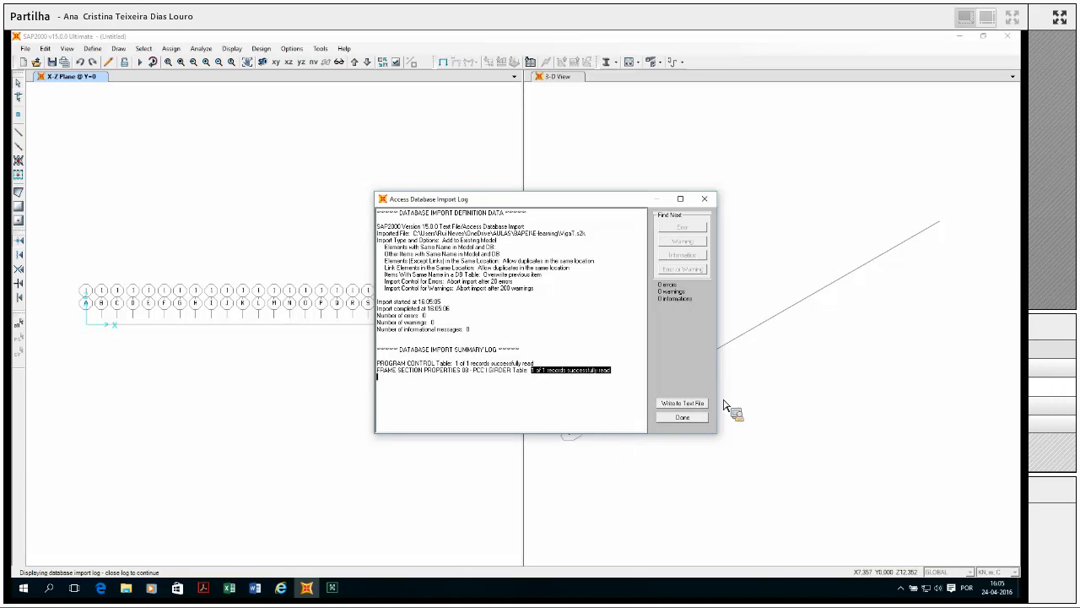
pyautogui.click(700, 420)
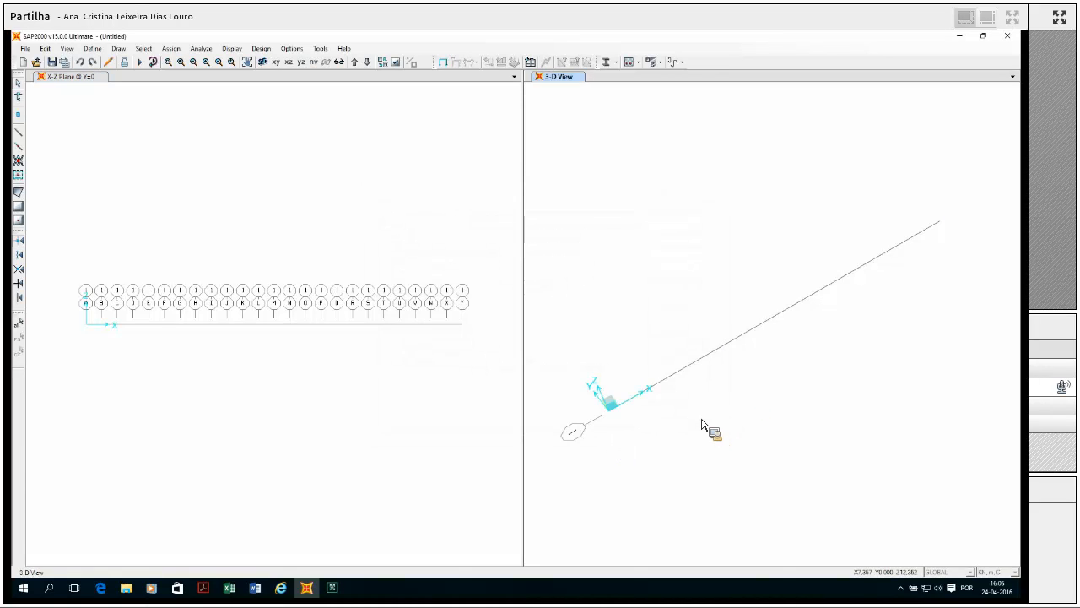
# - Open the Viga frame section for modification and set its material to C30/37
pyautogui.click(93, 51)
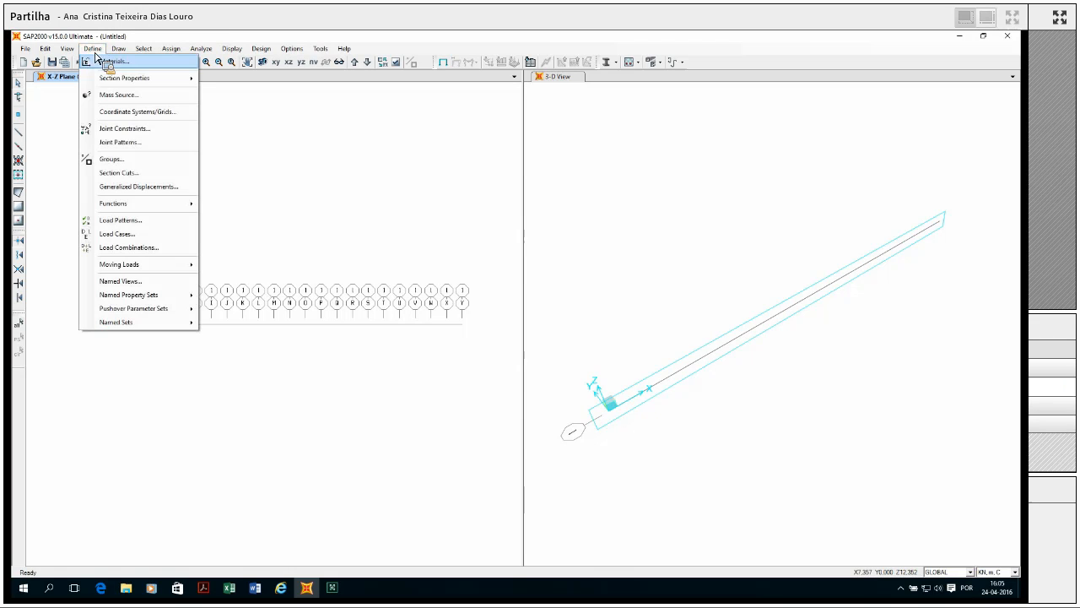
pyautogui.moveTo(118, 78)
pyautogui.click(236, 81)
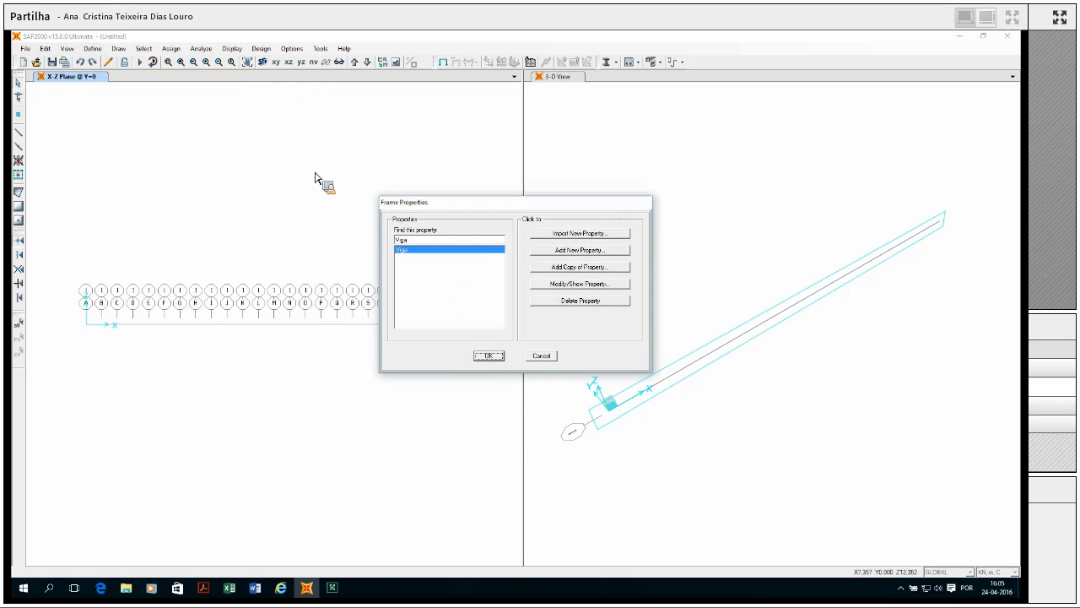
pyautogui.click(579, 288)
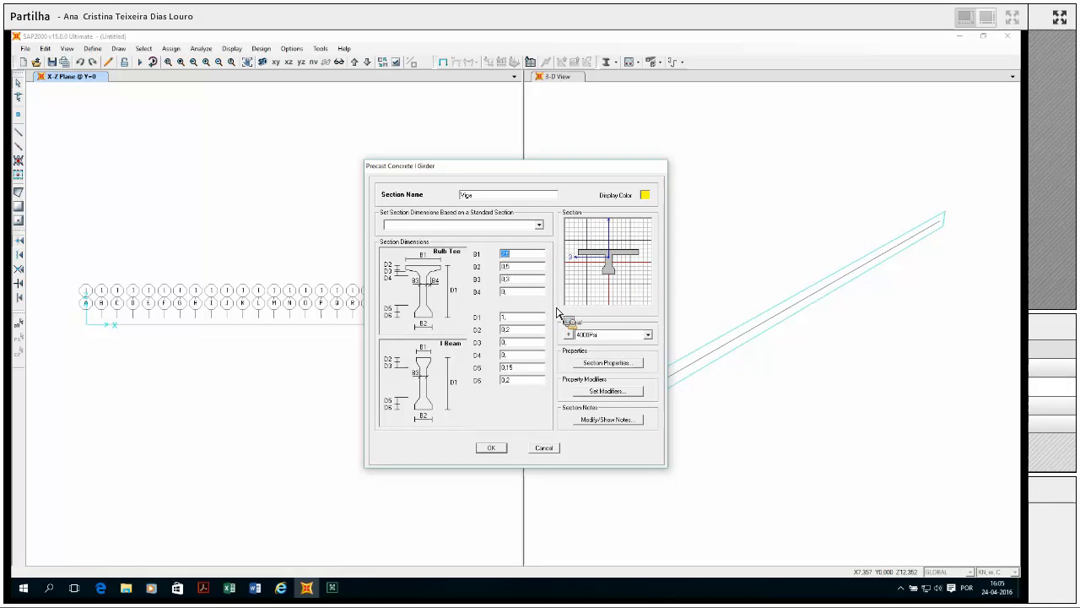
pyautogui.click(649, 335)
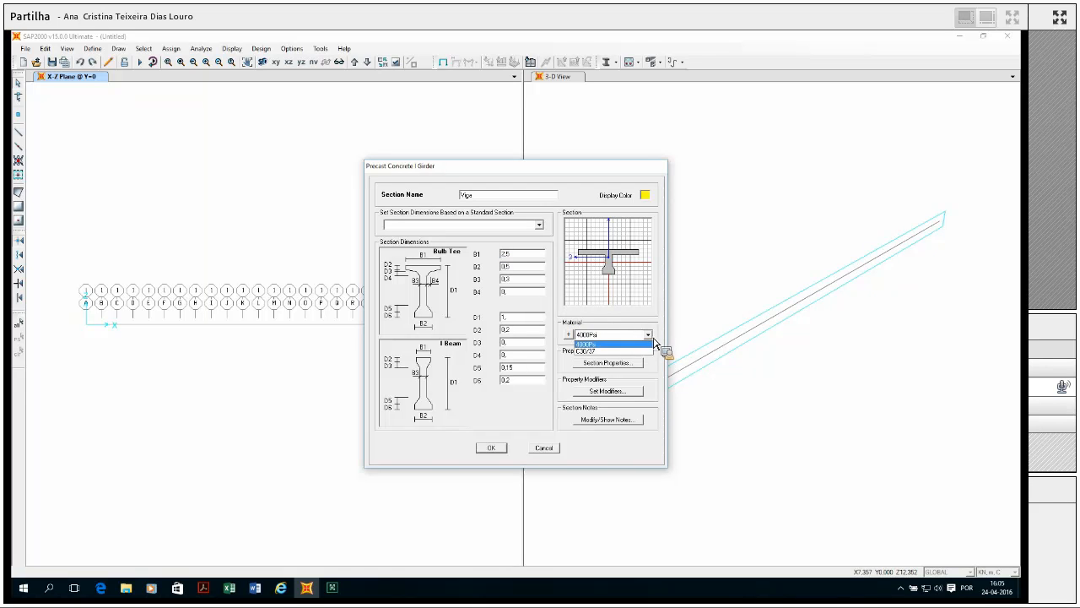
pyautogui.click(626, 351)
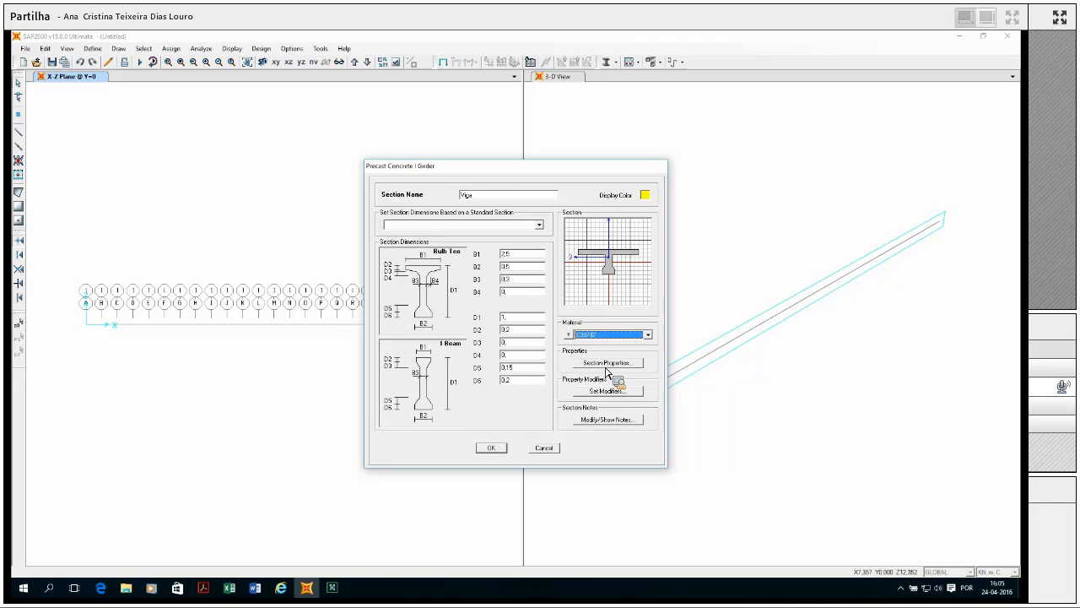
# - Compare the Viga section's calculated area and moment of inertia with the cross-section values in exercicio pre-esforco 1.pdf in Acrobat Reader
pyautogui.click(610, 363)
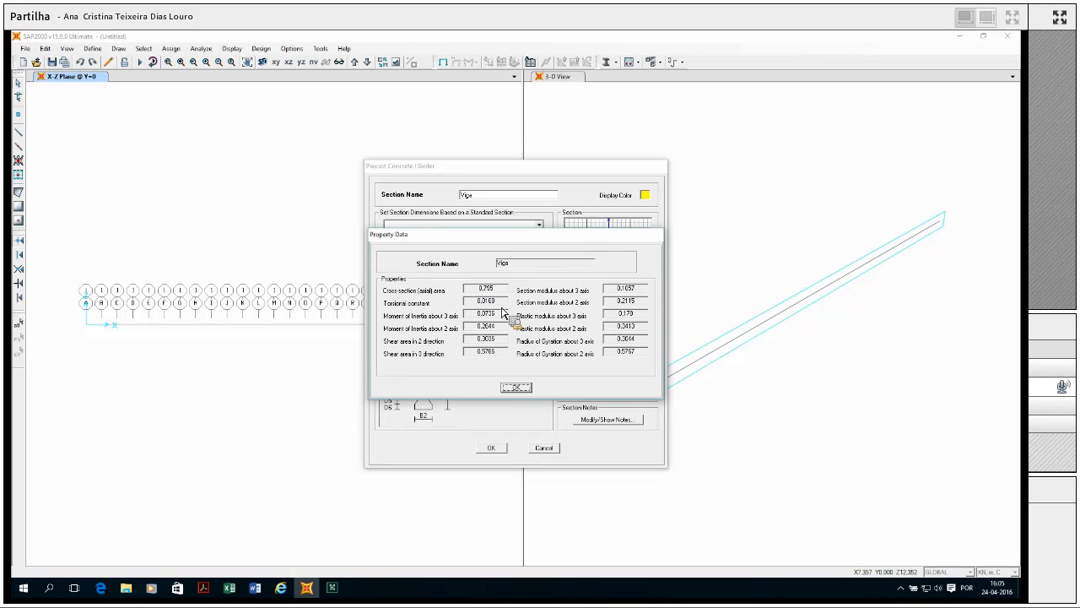
pyautogui.moveTo(239, 596)
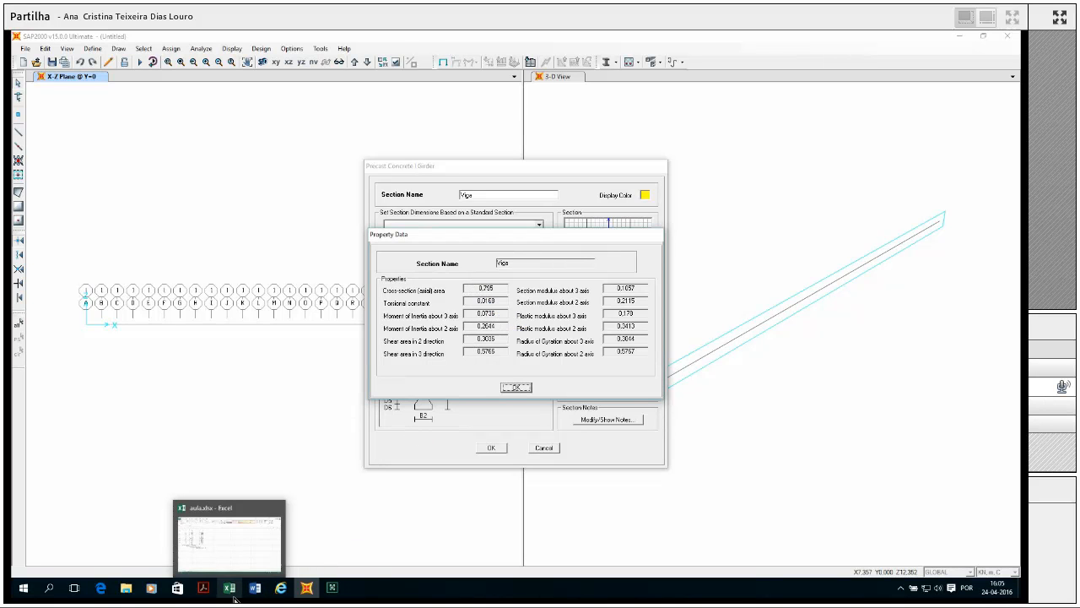
pyautogui.moveTo(203, 591)
pyautogui.click(89, 541)
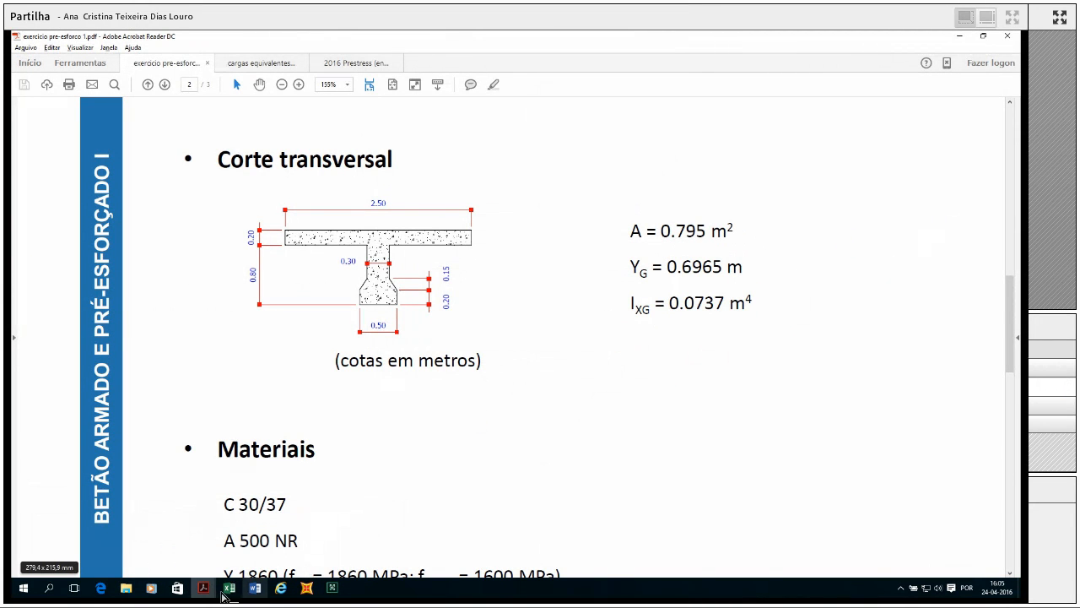
pyautogui.click(311, 594)
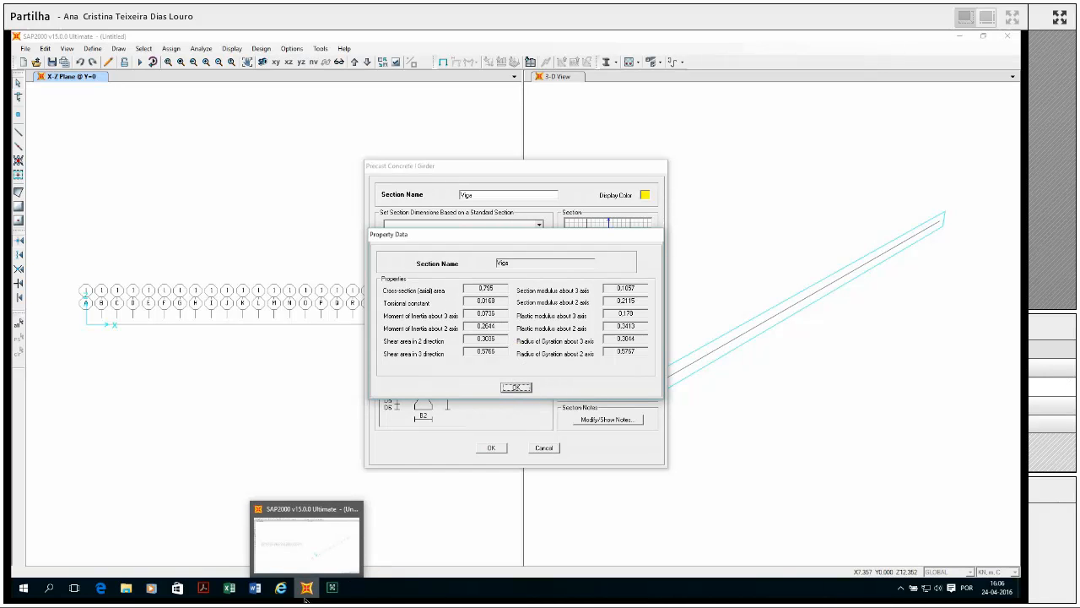
pyautogui.moveTo(264, 597)
pyautogui.moveTo(206, 588)
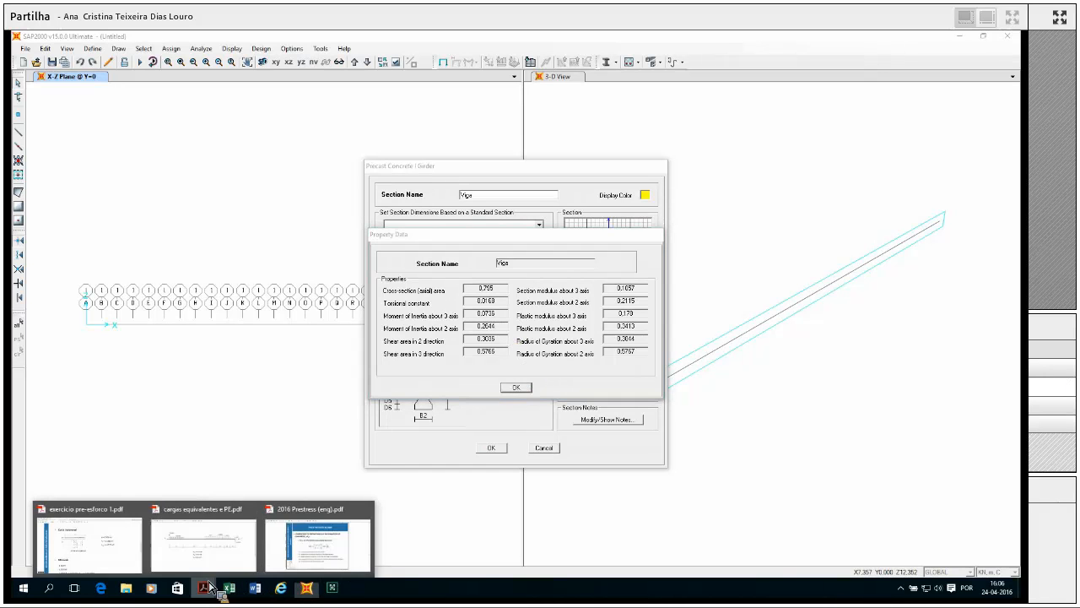
pyautogui.click(89, 511)
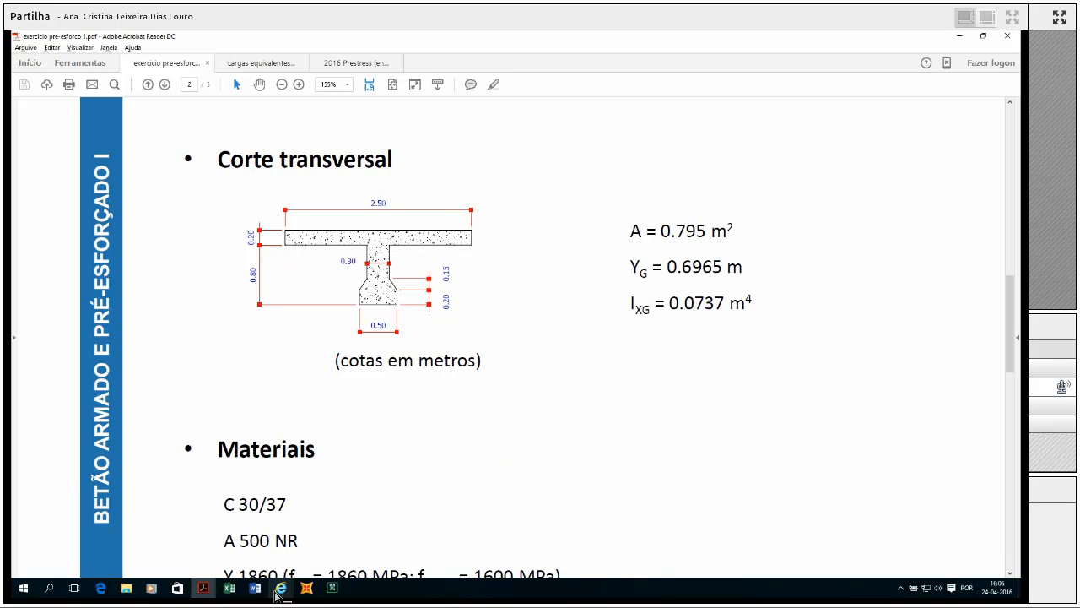
pyautogui.moveTo(308, 596)
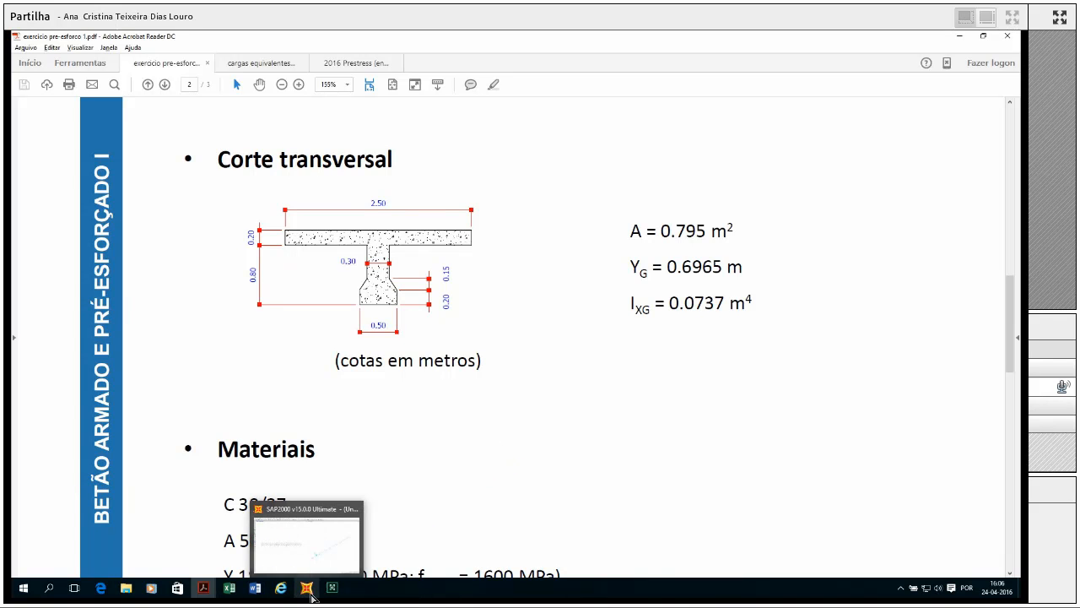
pyautogui.click(313, 594)
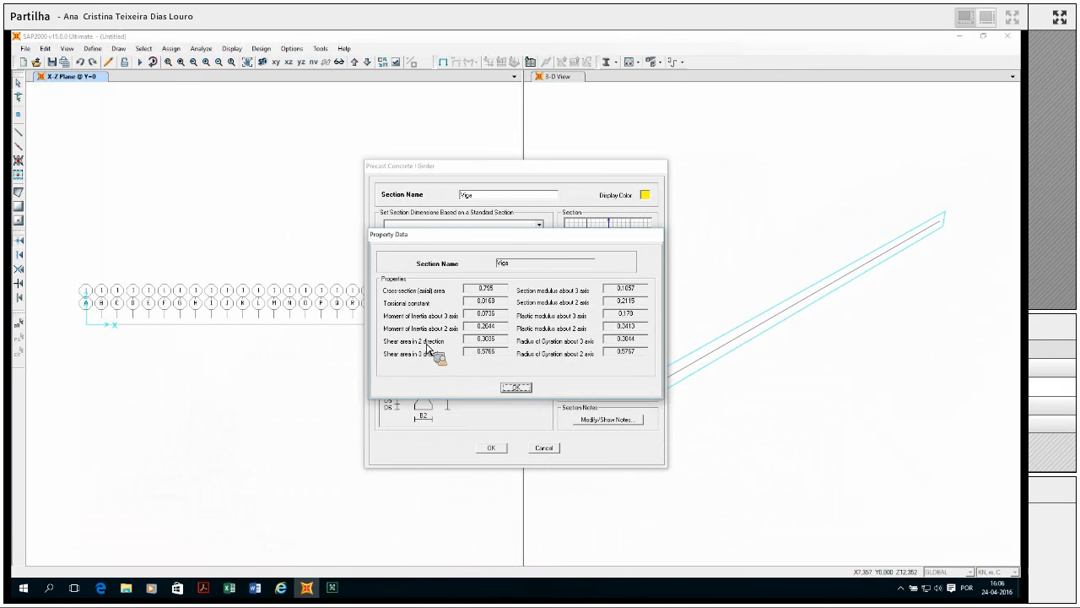
# - Close the section's property data and accept the Viga frame section definition
pyautogui.click(516, 388)
pyautogui.click(494, 449)
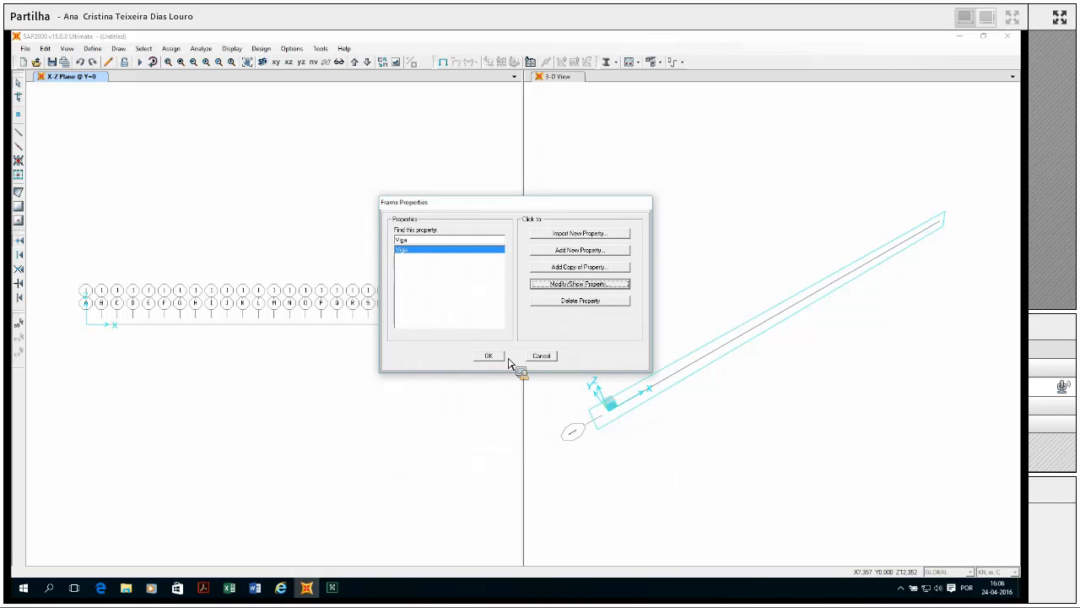
pyautogui.click(489, 356)
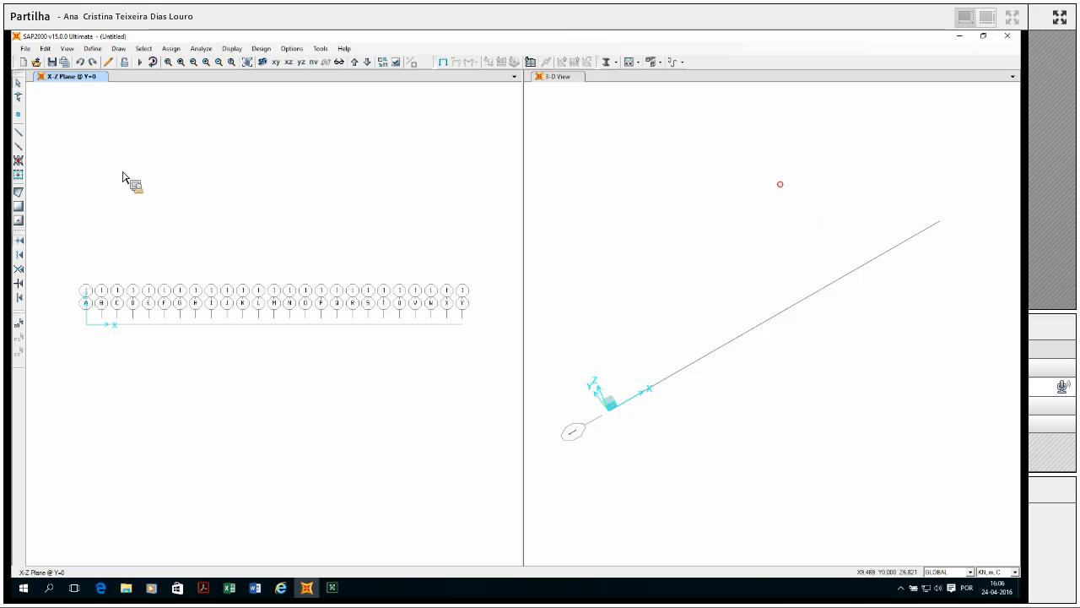
# - Draw a straight frame with the Viga section along the X axis from X=0 to X=24 m in the X-Z plane
pyautogui.click(18, 132)
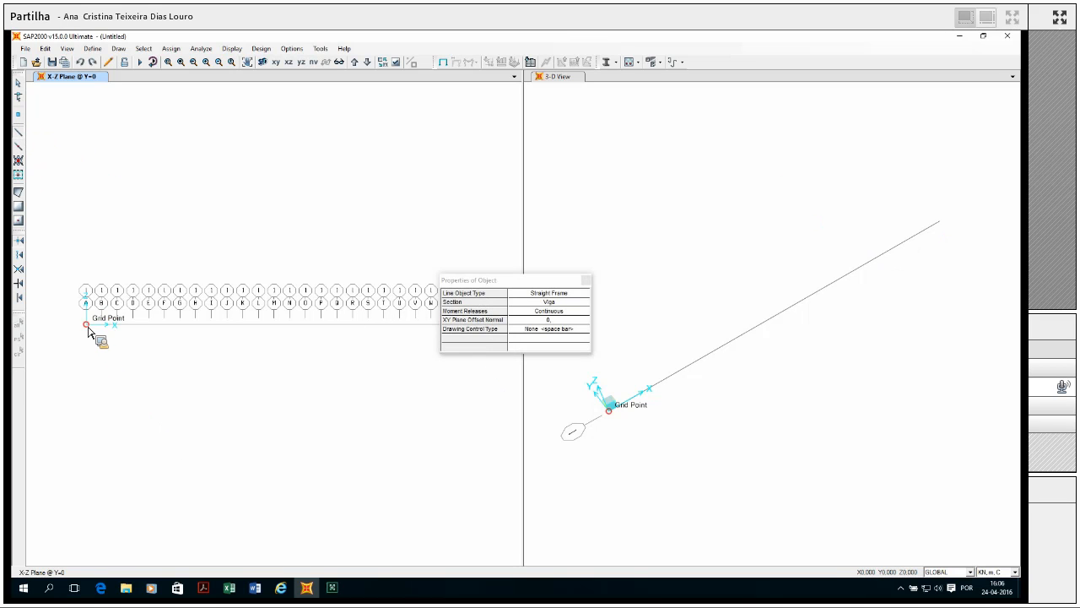
pyautogui.moveTo(547, 283); pyautogui.dragTo(459, 430)
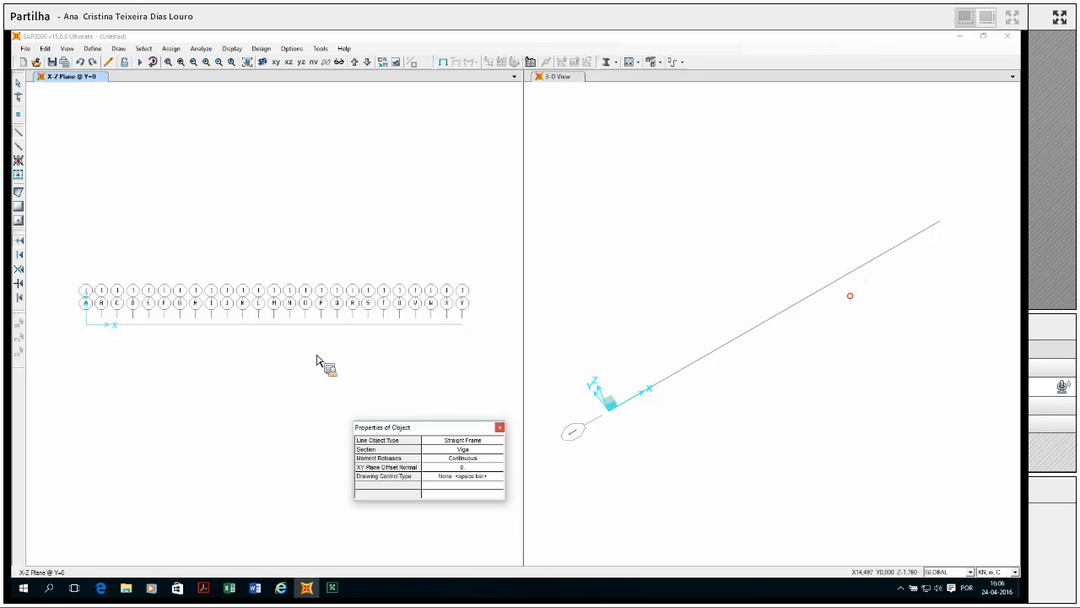
pyautogui.click(90, 329)
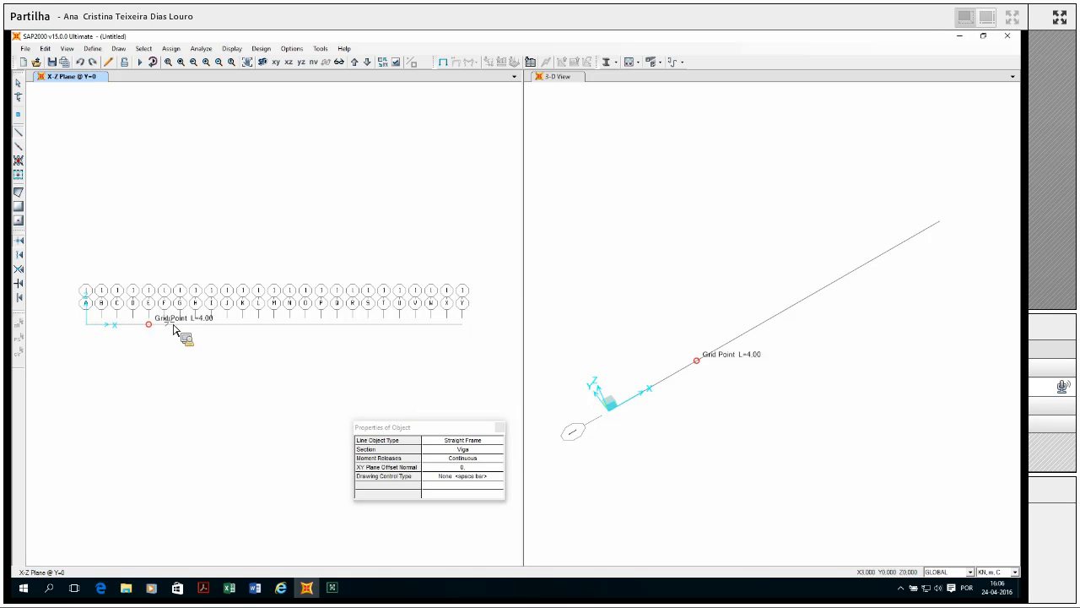
pyautogui.click(464, 330)
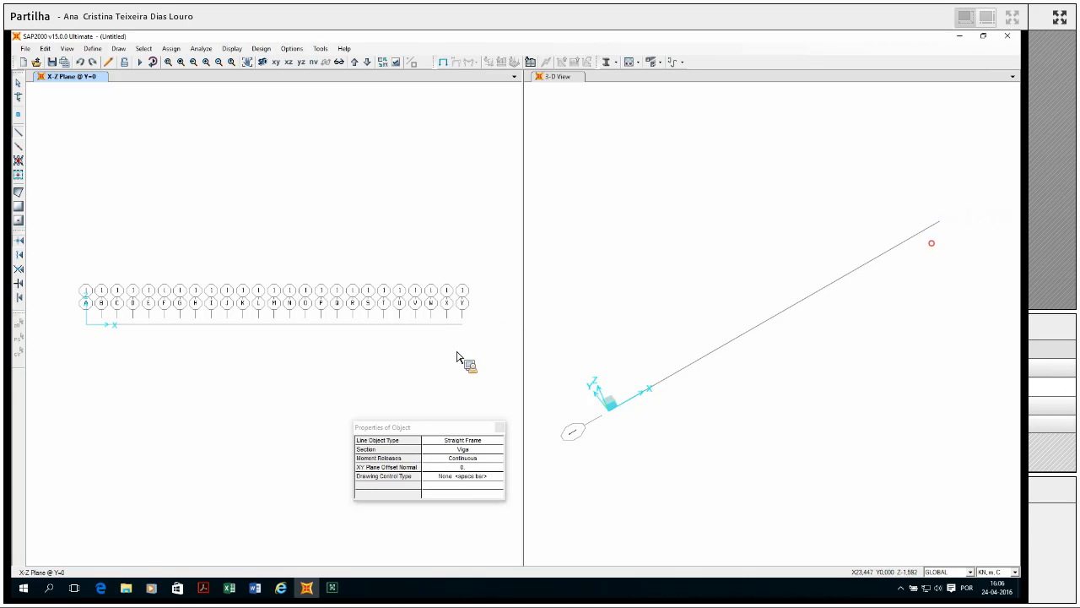
pyautogui.click(91, 330)
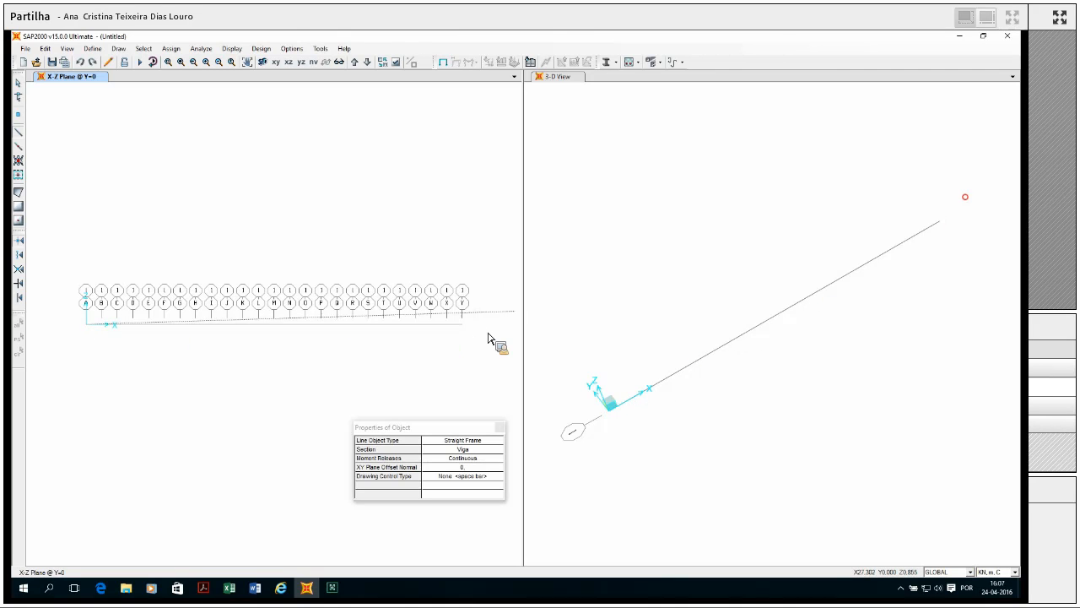
pyautogui.click(463, 325)
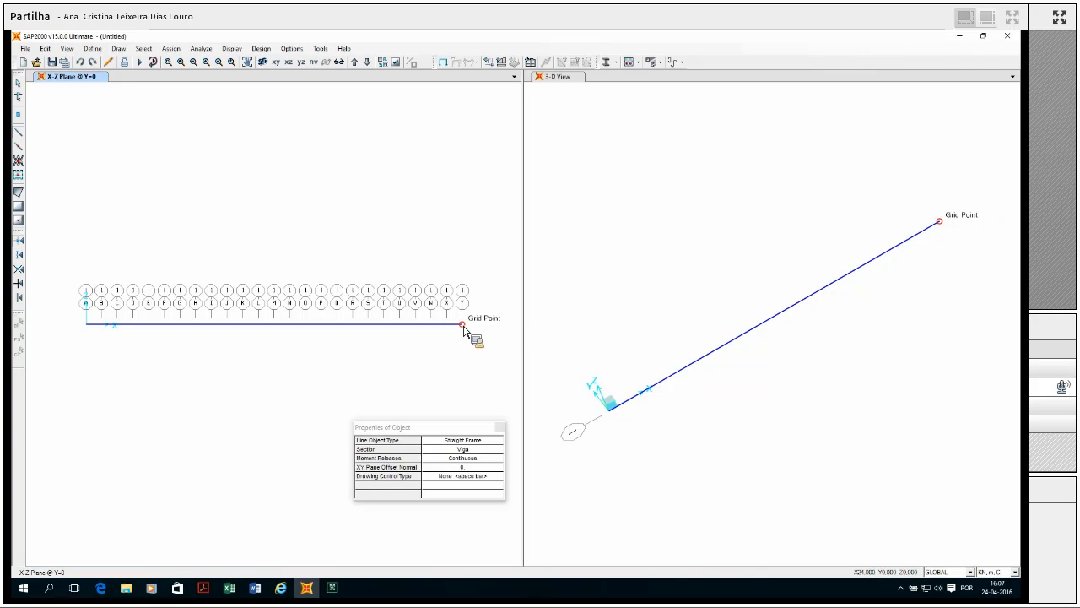
# - Choose Viga as the section in the straight frame drawing properties
pyautogui.click(456, 451)
pyautogui.click(460, 450)
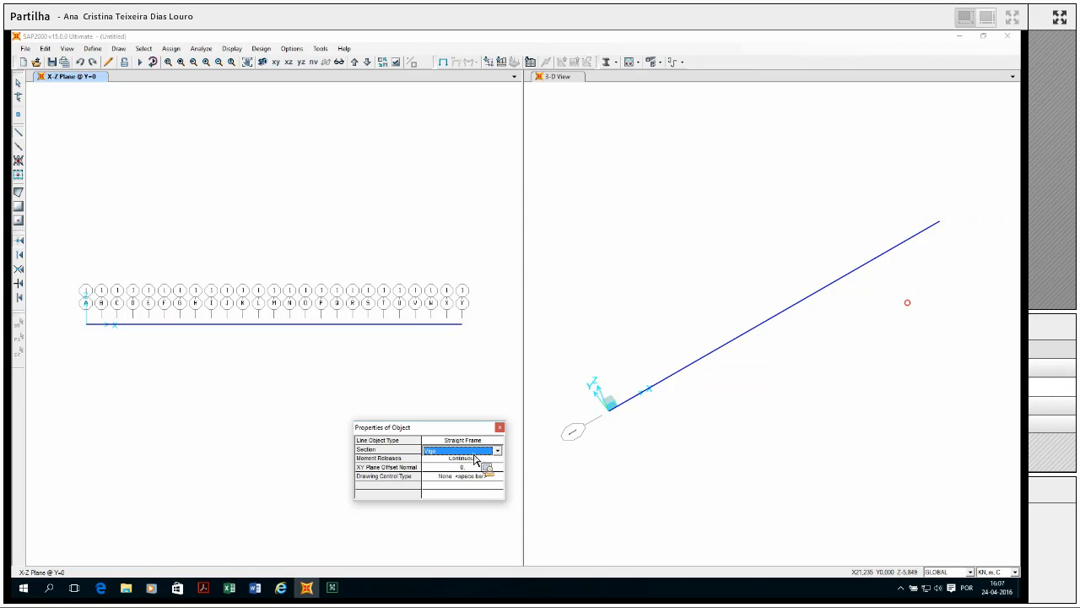
pyautogui.click(498, 450)
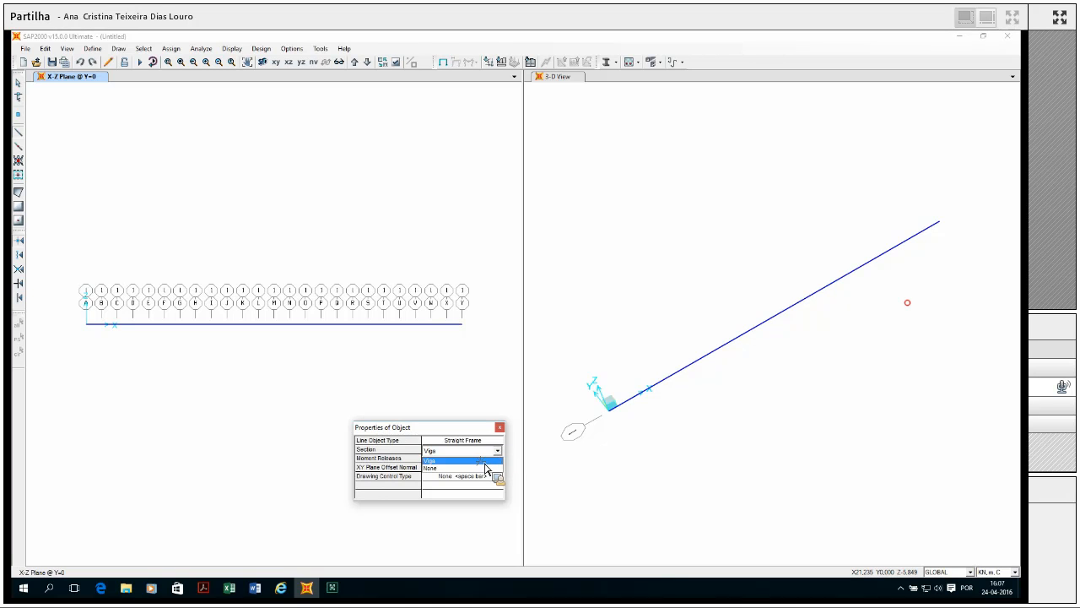
pyautogui.click(486, 460)
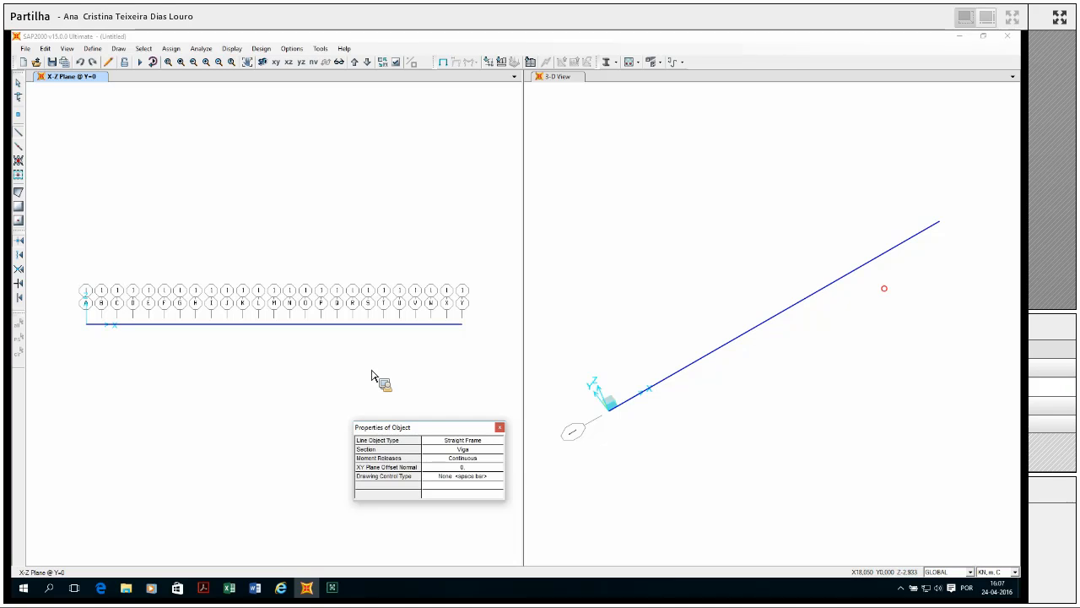
pyautogui.click(1022, 500)
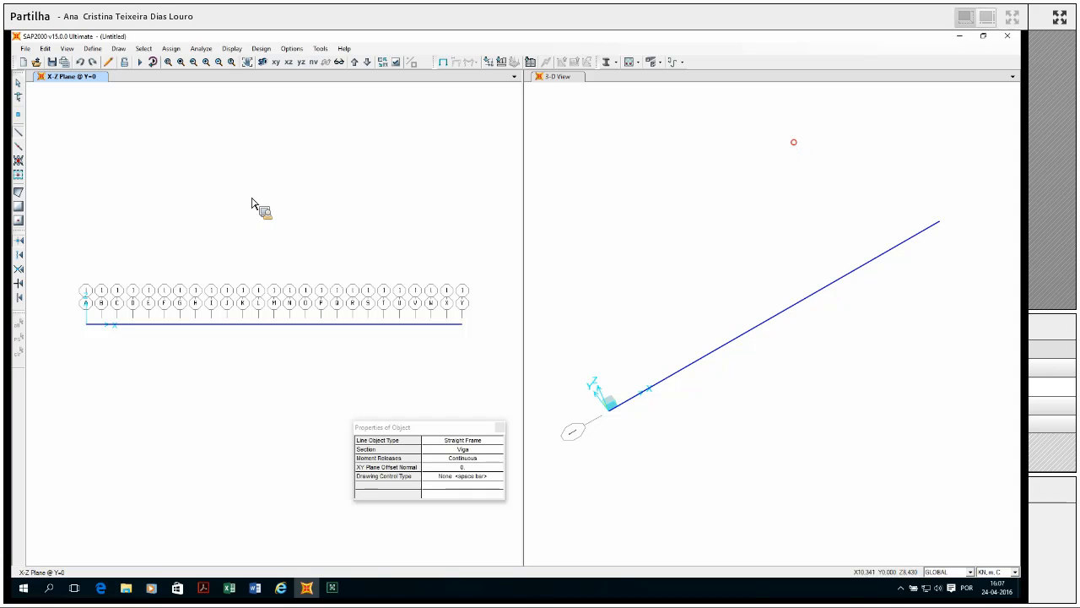
# - Assign a pinned restraint to the beam joint at X=0, fixing Translations 1, 2 and 3
pyautogui.click(18, 84)
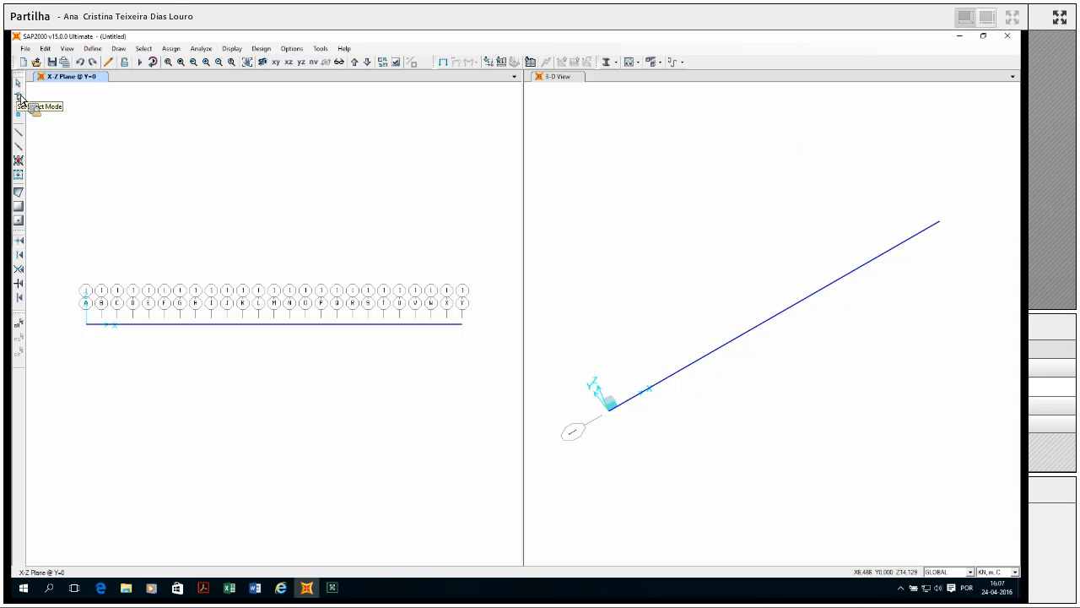
pyautogui.click(87, 326)
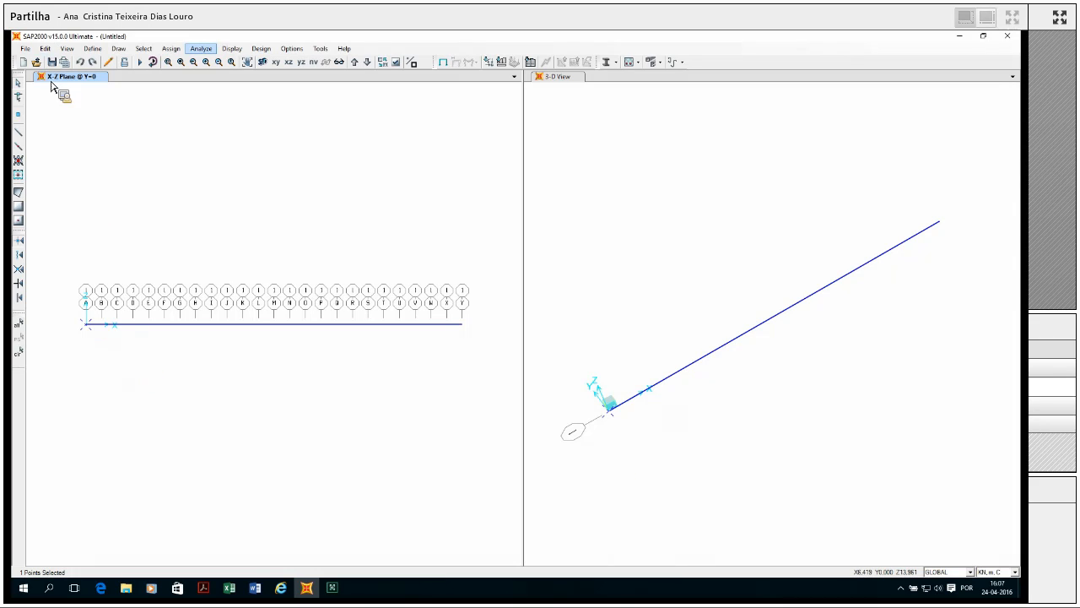
pyautogui.click(183, 49)
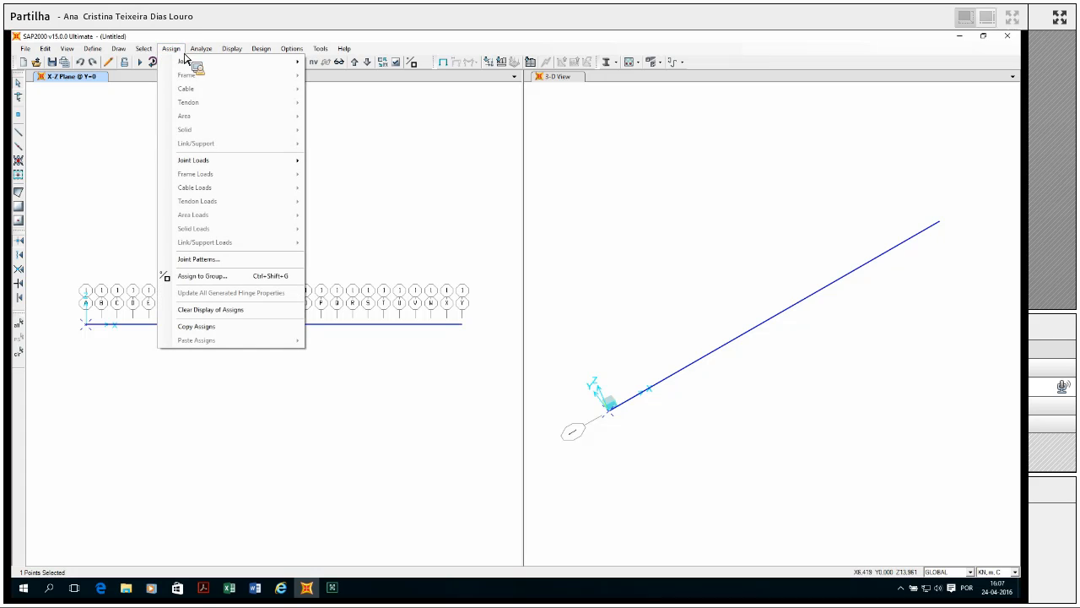
pyautogui.moveTo(191, 66)
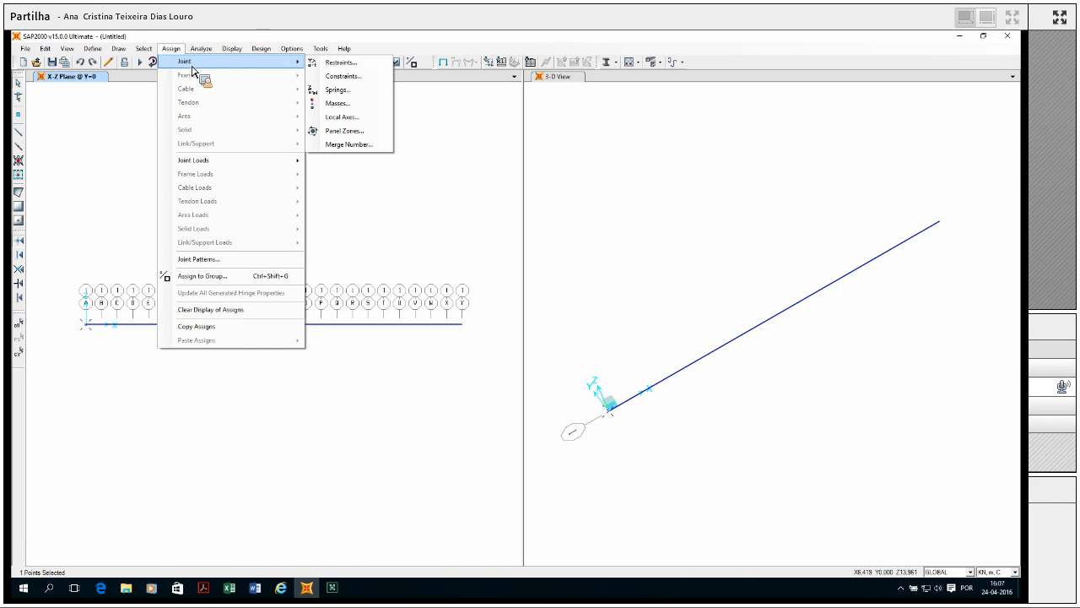
pyautogui.click(329, 64)
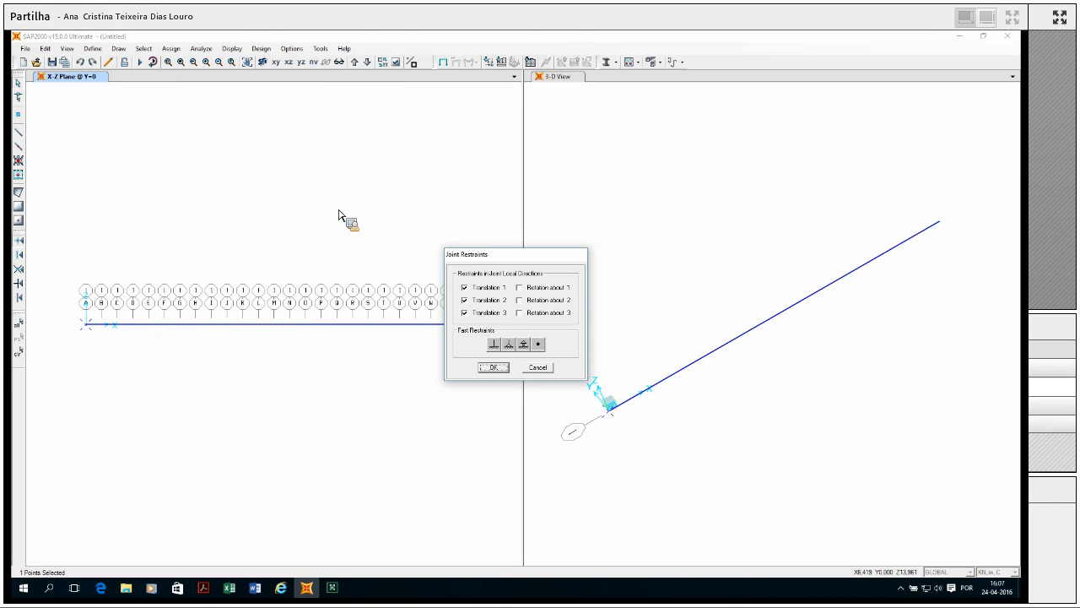
pyautogui.click(498, 372)
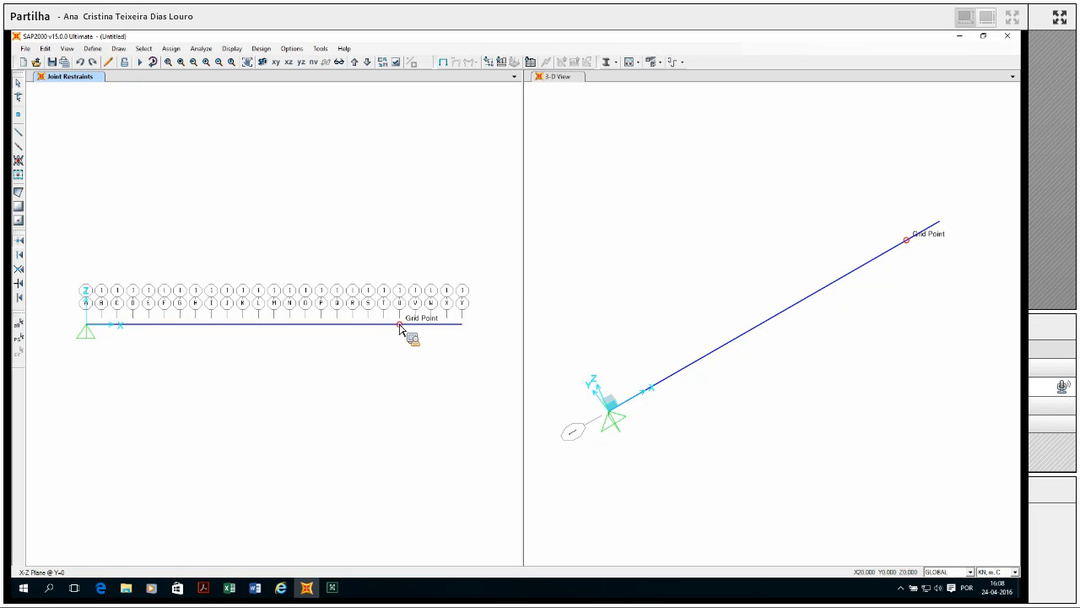
# - Add a joint on the beam at X=20 m and assign automatic meshing at intermediate joints to the beam frame
pyautogui.click(22, 118)
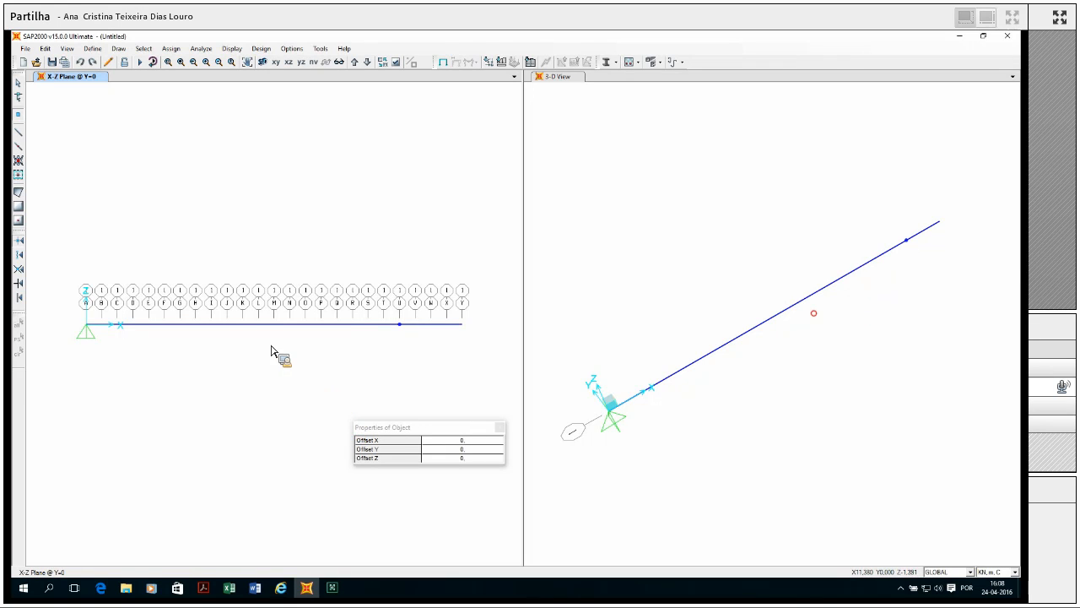
pyautogui.click(19, 93)
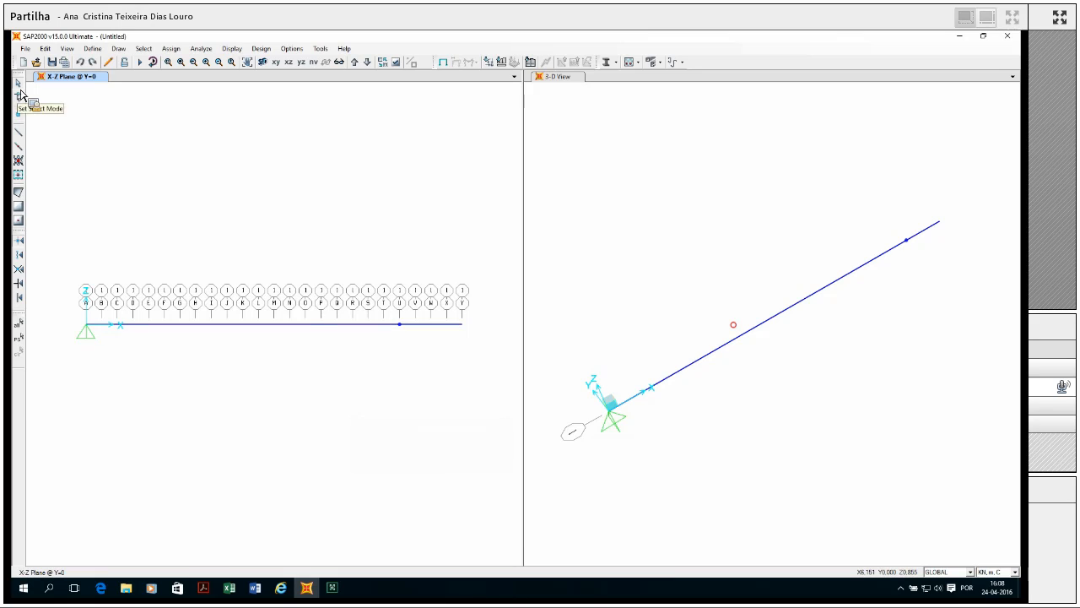
pyautogui.click(297, 328)
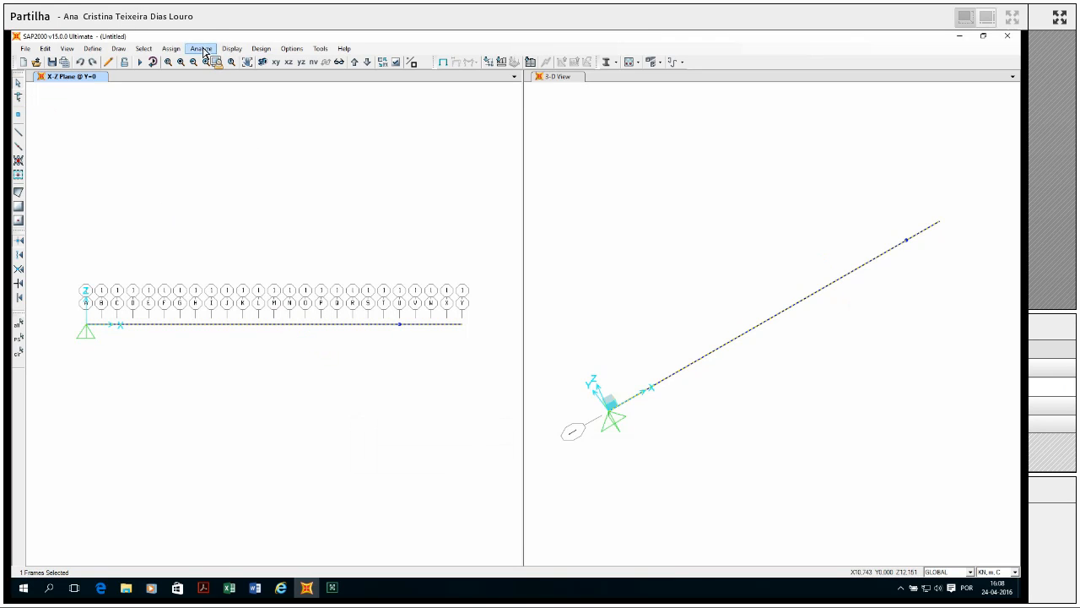
pyautogui.click(174, 50)
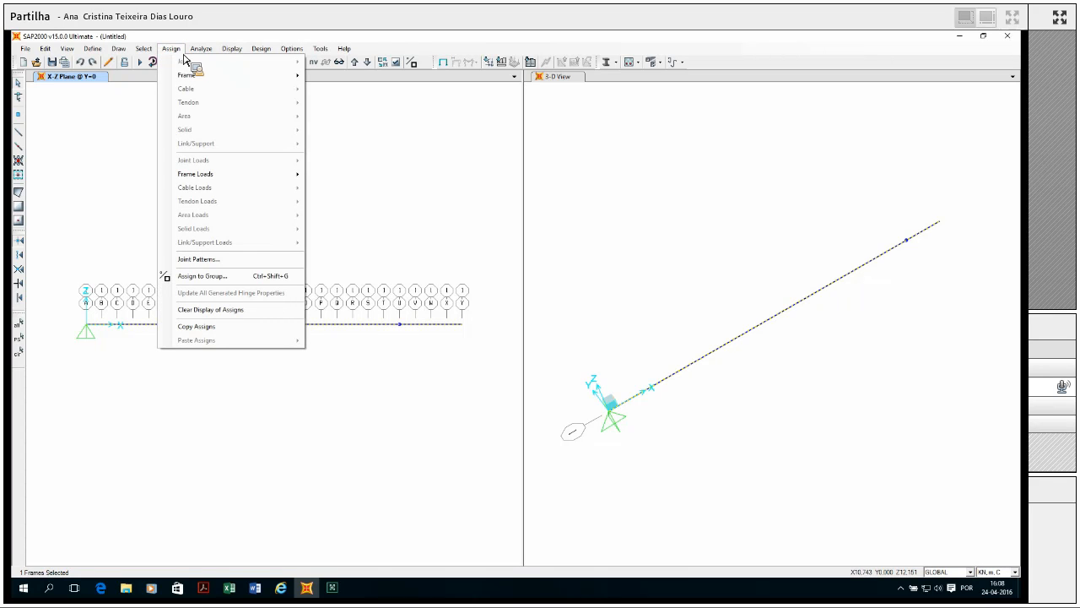
pyautogui.moveTo(207, 79)
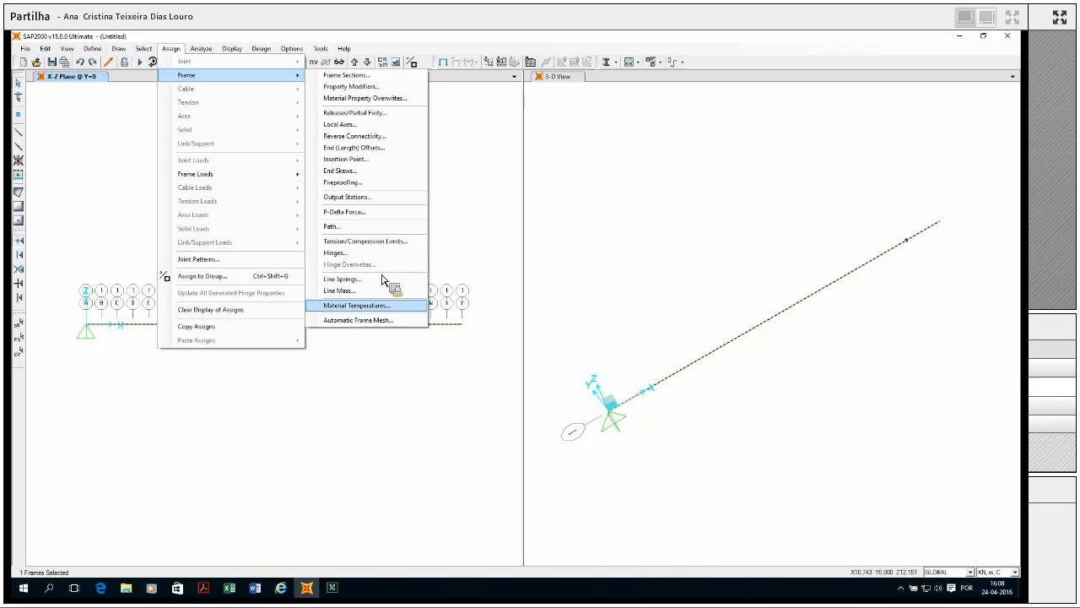
pyautogui.click(373, 323)
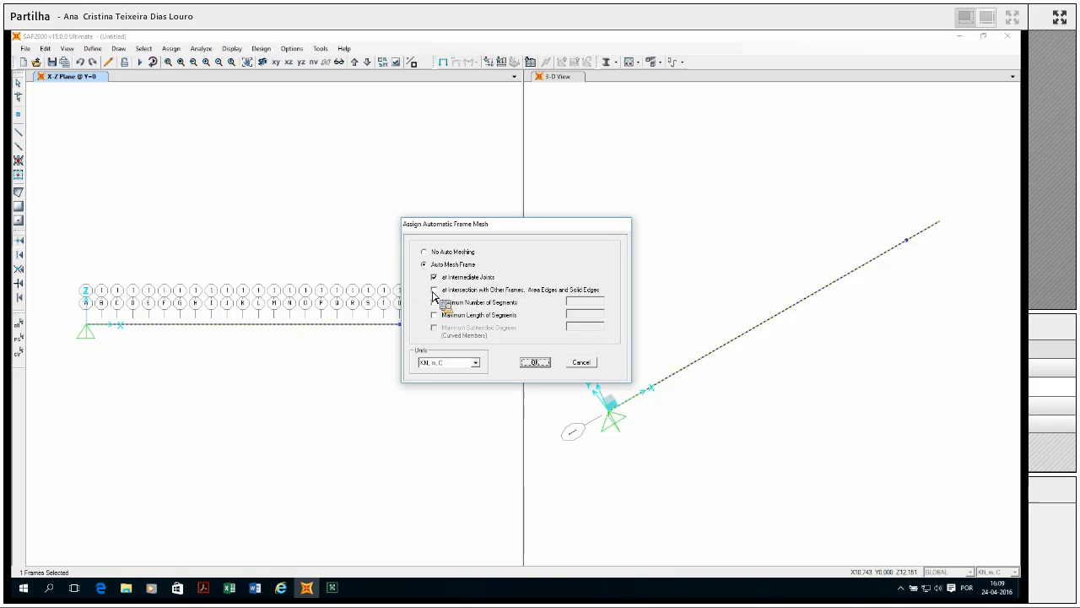
pyautogui.click(541, 365)
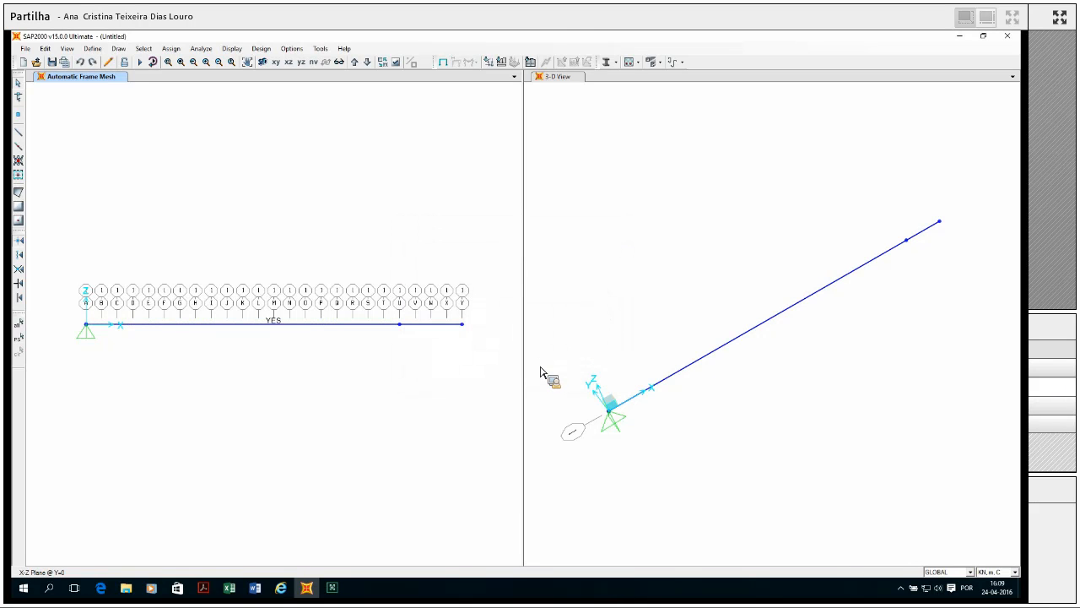
# - Restrain the joint at X=20 m in Translations 2 and 3 only, leaving Translation 1 free, and update the display
pyautogui.click(407, 329)
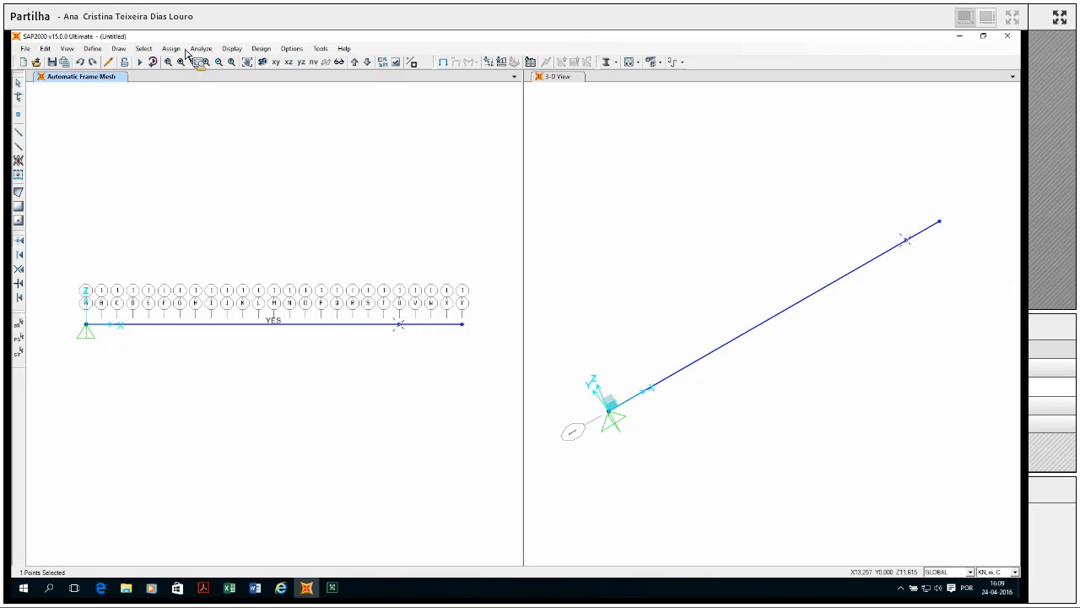
pyautogui.rightClick(403, 335)
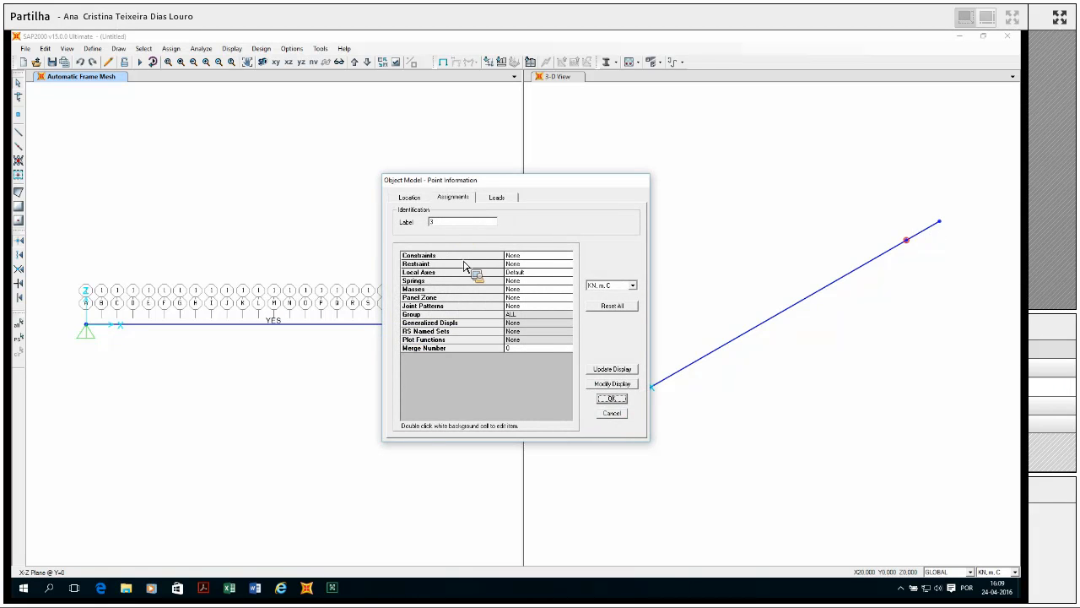
pyautogui.doubleClick(518, 265)
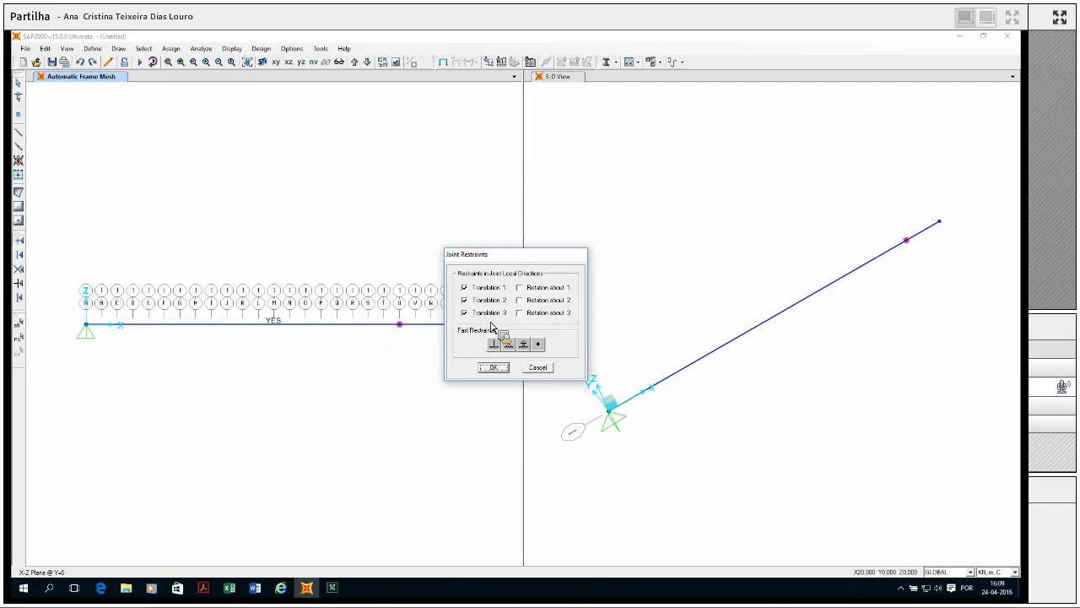
pyautogui.click(489, 289)
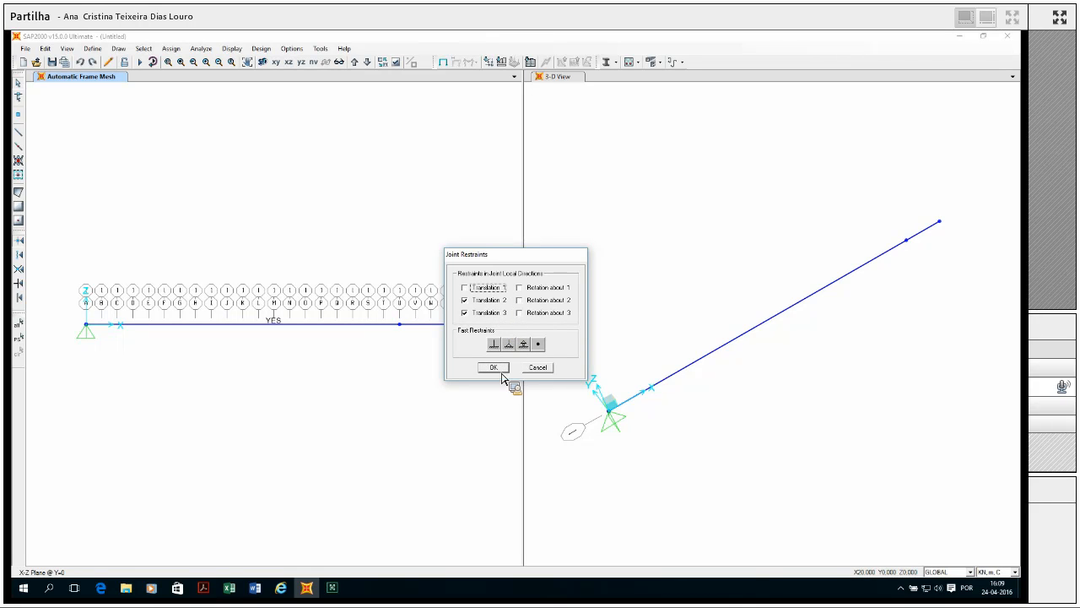
pyautogui.click(494, 368)
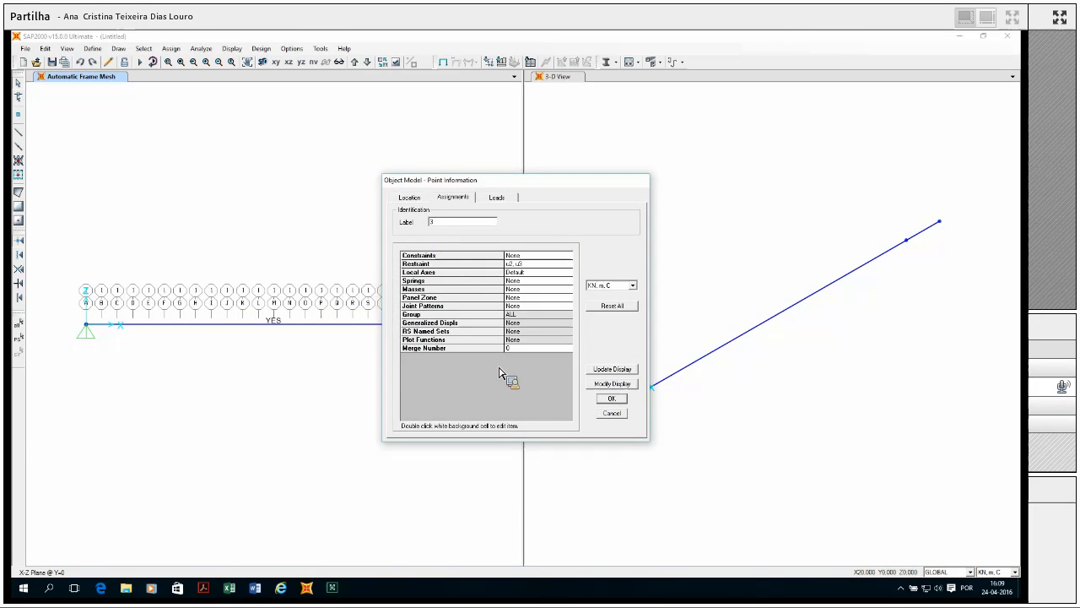
pyautogui.click(620, 401)
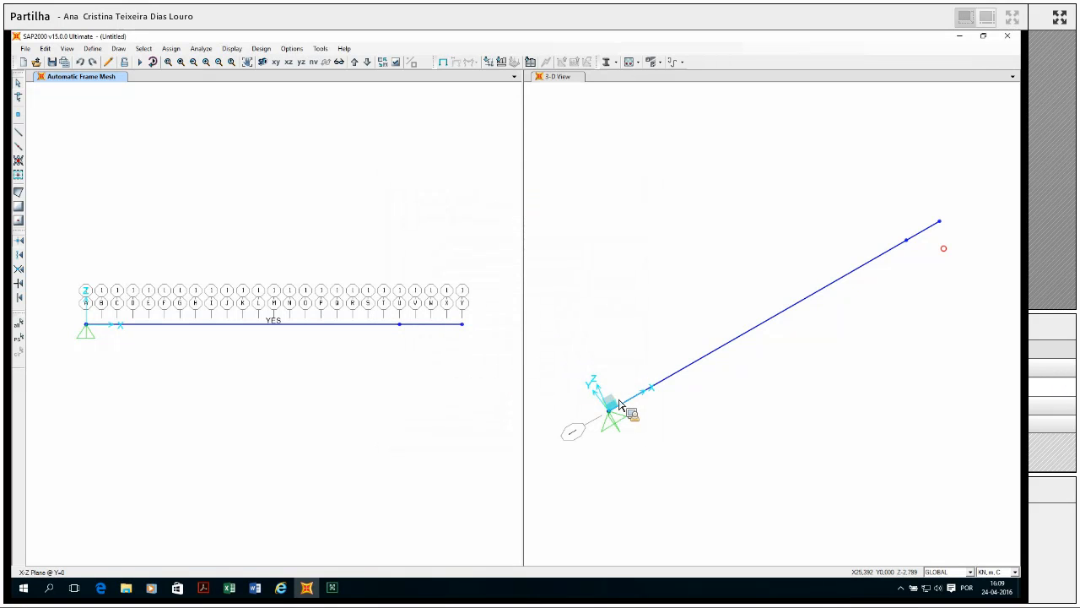
pyautogui.rightClick(410, 331)
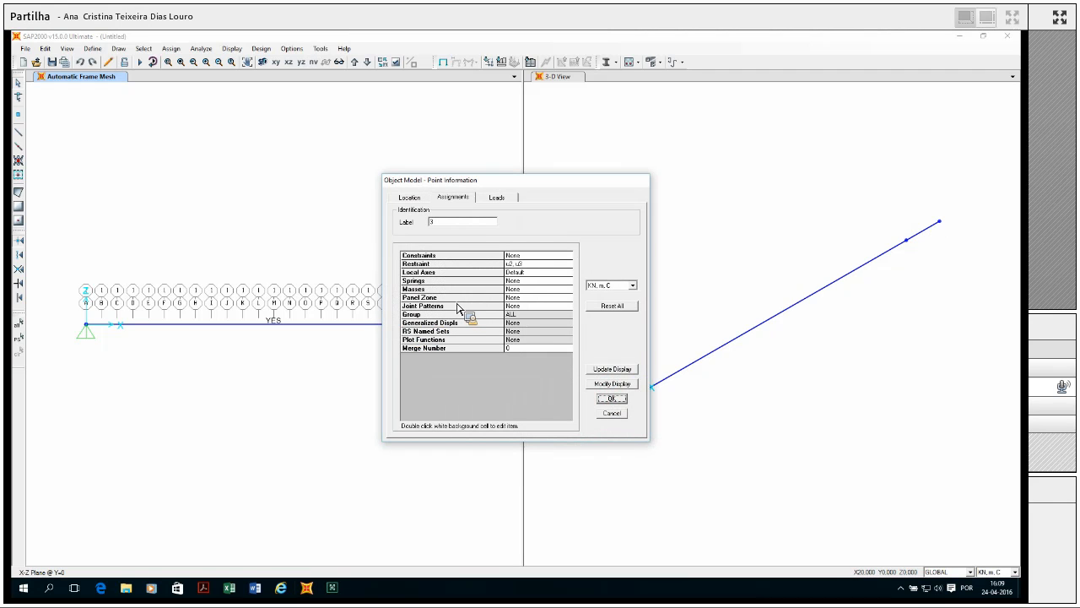
pyautogui.click(606, 371)
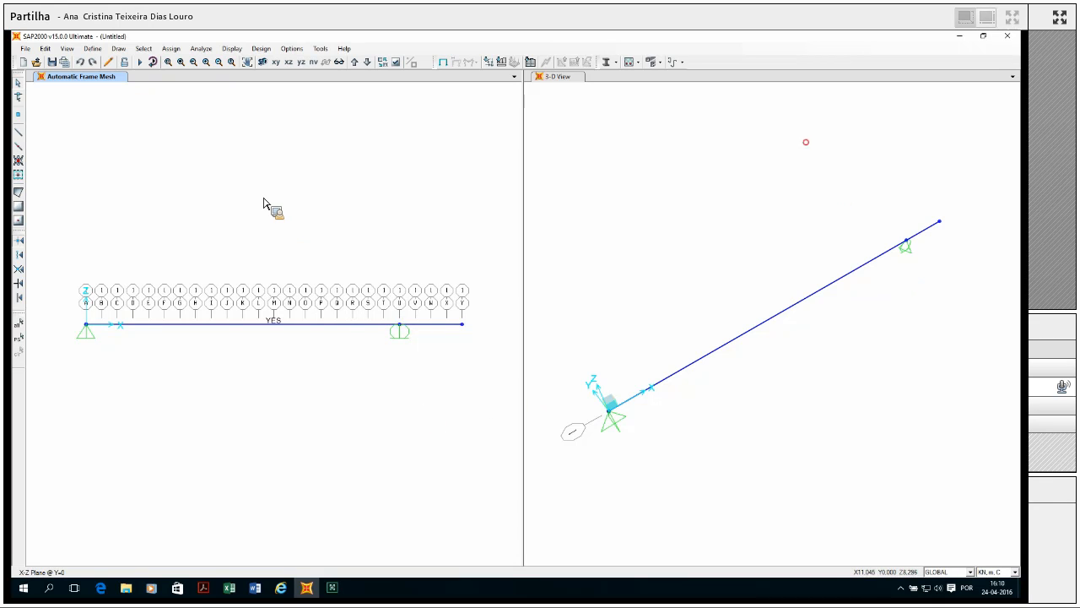
# - Define two additional DEAD-type load patterns, RCP and SC, each with a self weight multiplier of 0
pyautogui.click(92, 51)
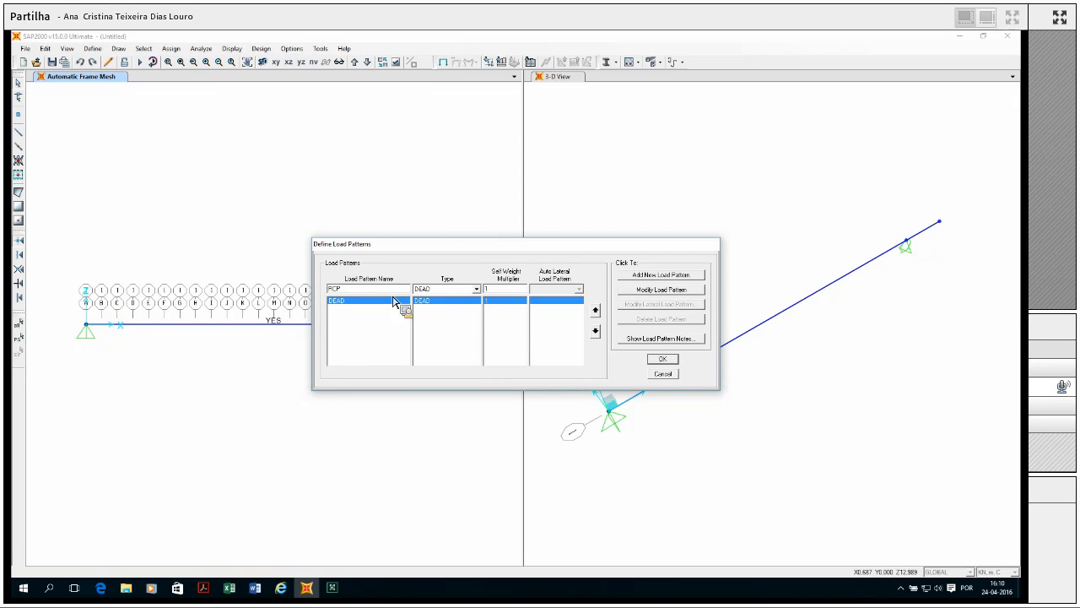
pyautogui.click(501, 288)
pyautogui.write('0')
pyautogui.click(666, 277)
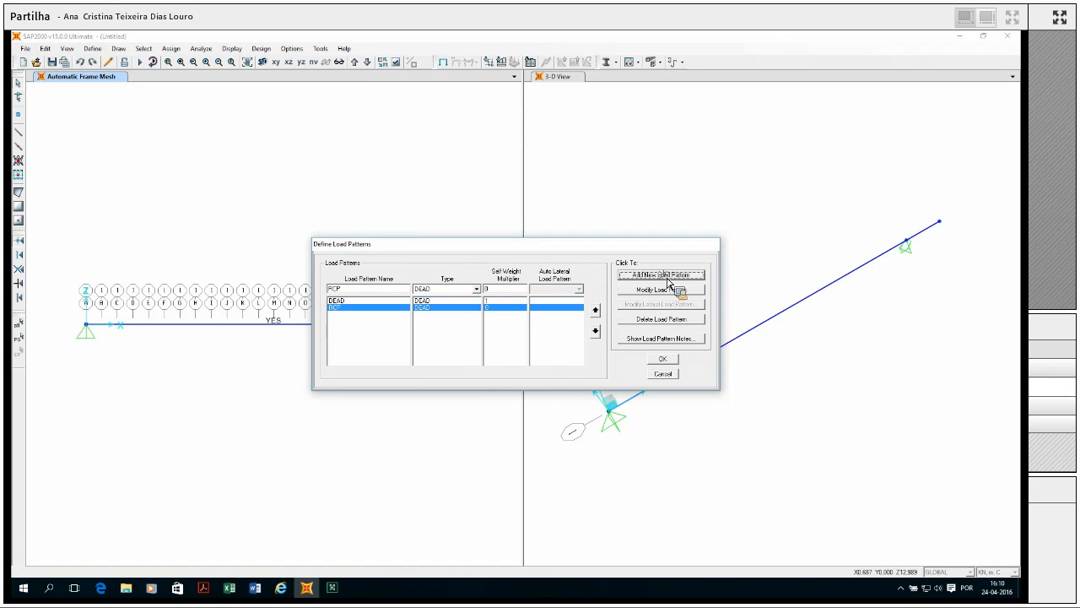
pyautogui.click(358, 292)
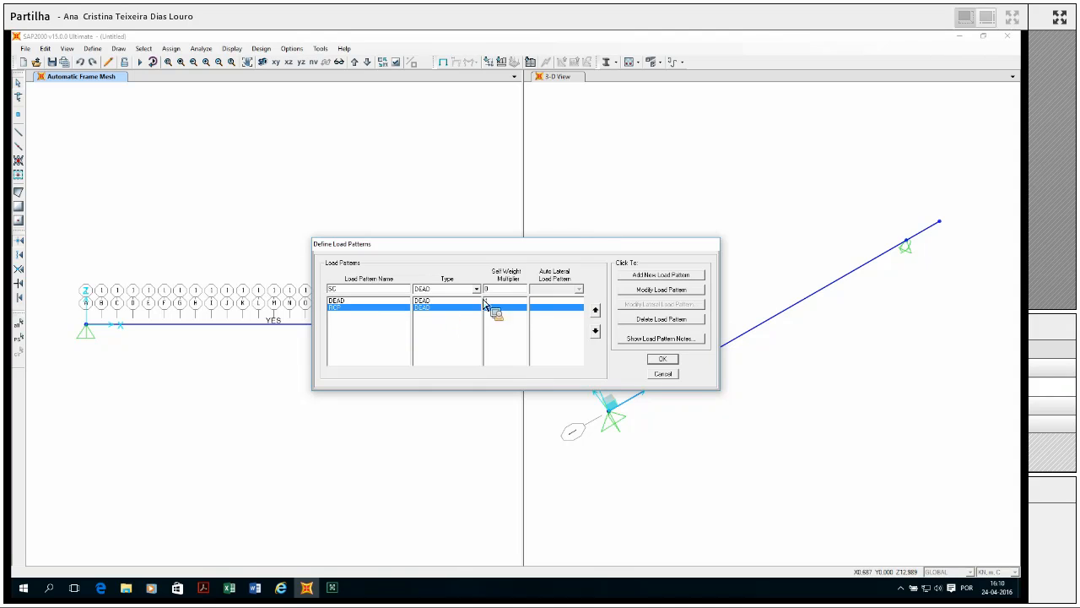
pyautogui.click(669, 276)
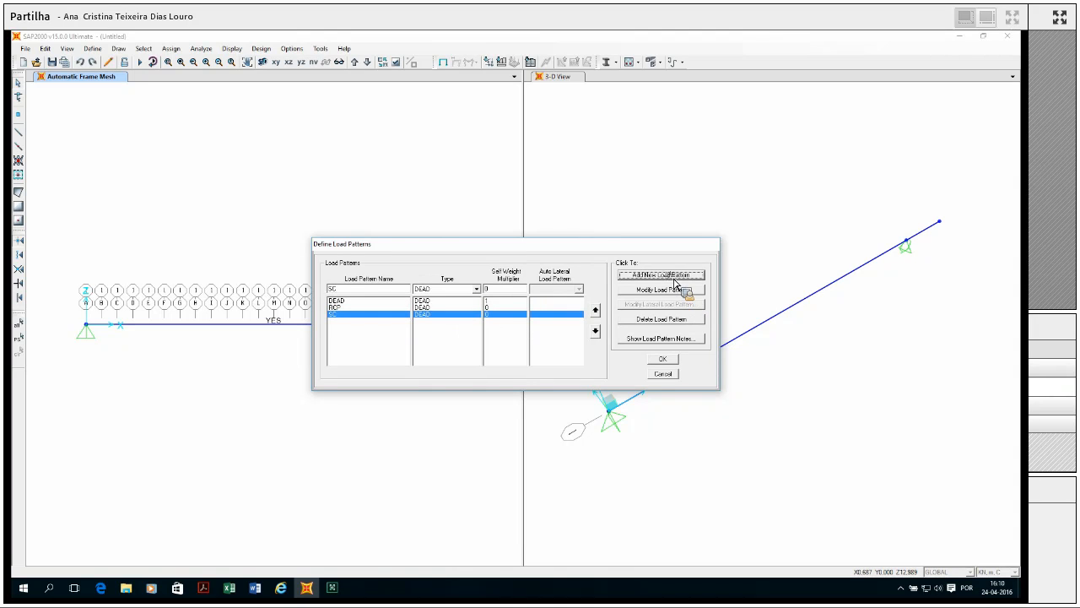
pyautogui.click(671, 362)
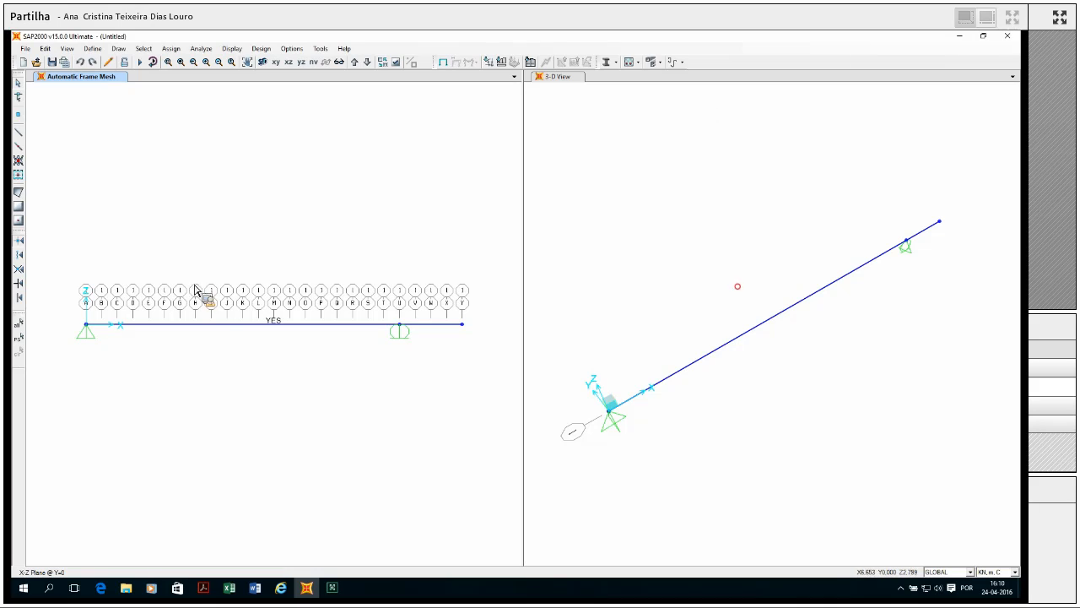
# - Select the beam frame, check the uniform permanent and live loads in exercicio pre-esforco 1.pdf in Acrobat Reader, and return to SAP2000
pyautogui.click(222, 325)
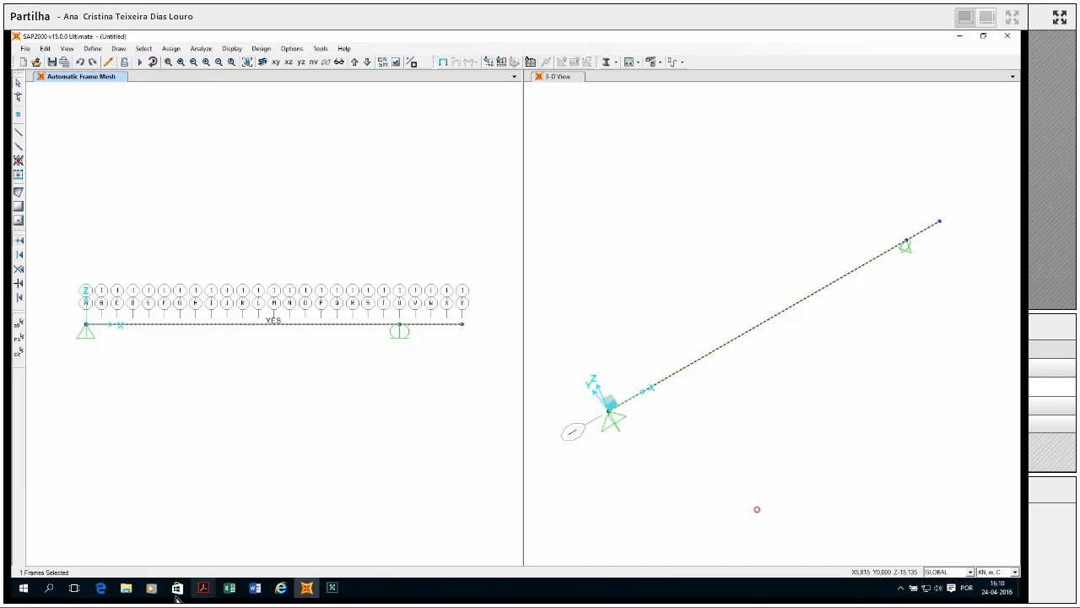
pyautogui.moveTo(207, 591)
pyautogui.click(126, 536)
pyautogui.scroll(3, 194, 397)
pyautogui.scroll(5, 185, 379)
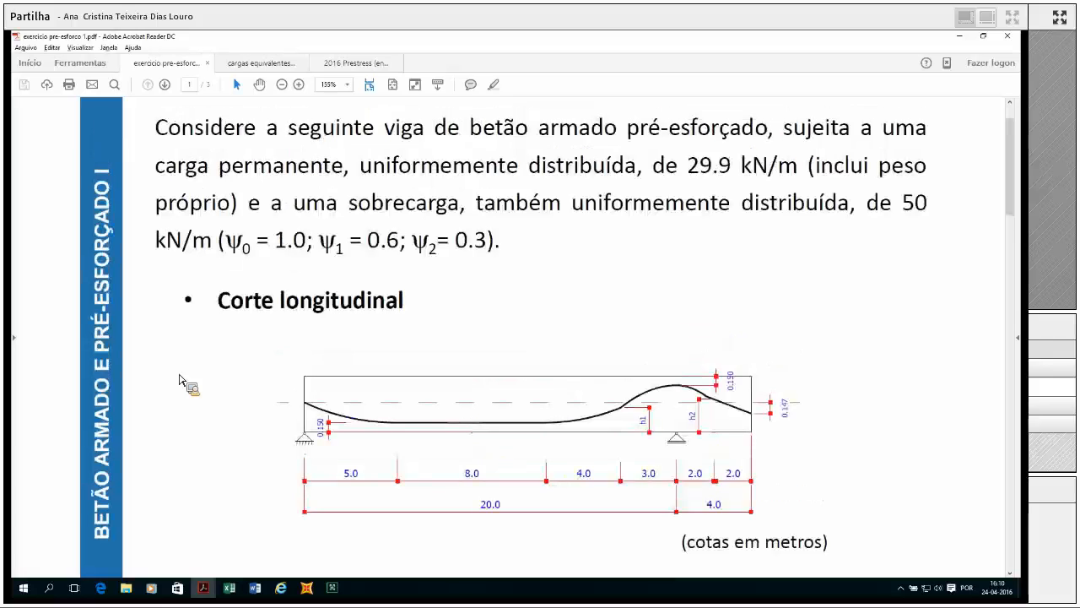
pyautogui.scroll(1, 184, 380)
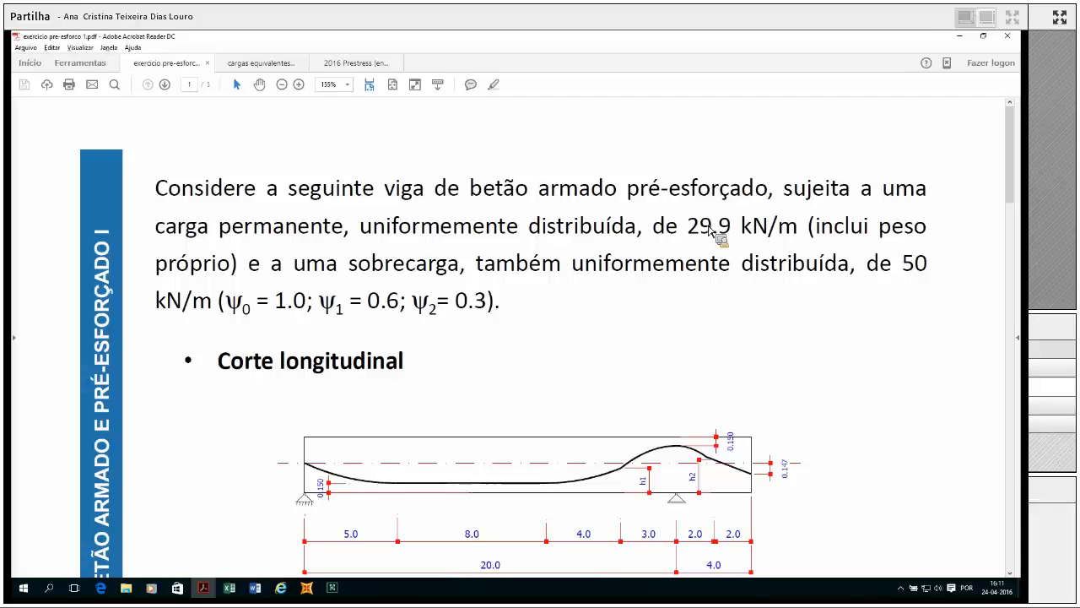
pyautogui.scroll(-7, 713, 241)
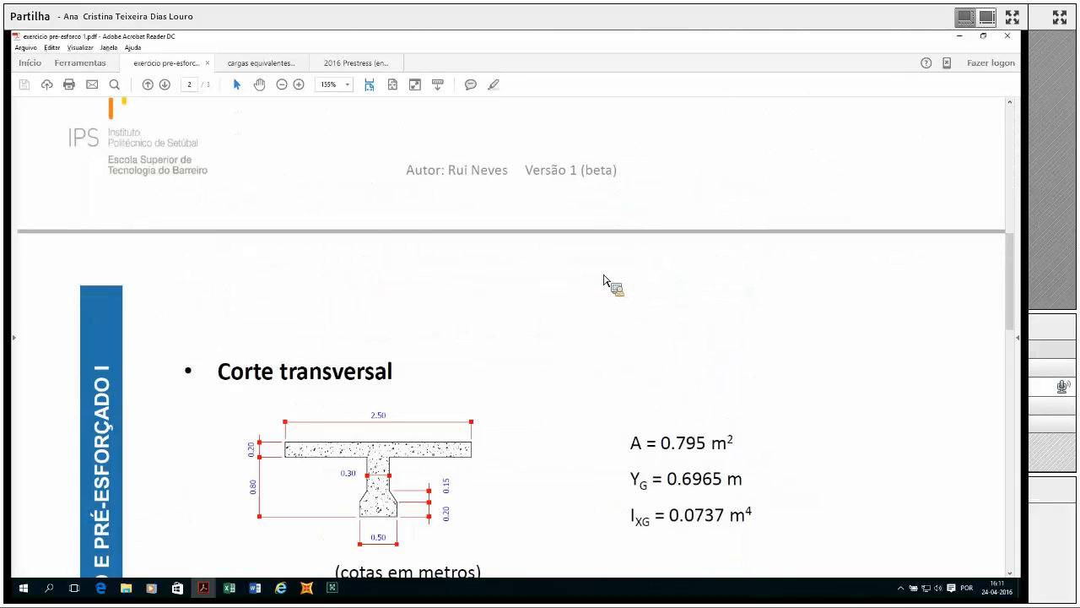
pyautogui.scroll(3, 603, 282)
pyautogui.scroll(10, 603, 282)
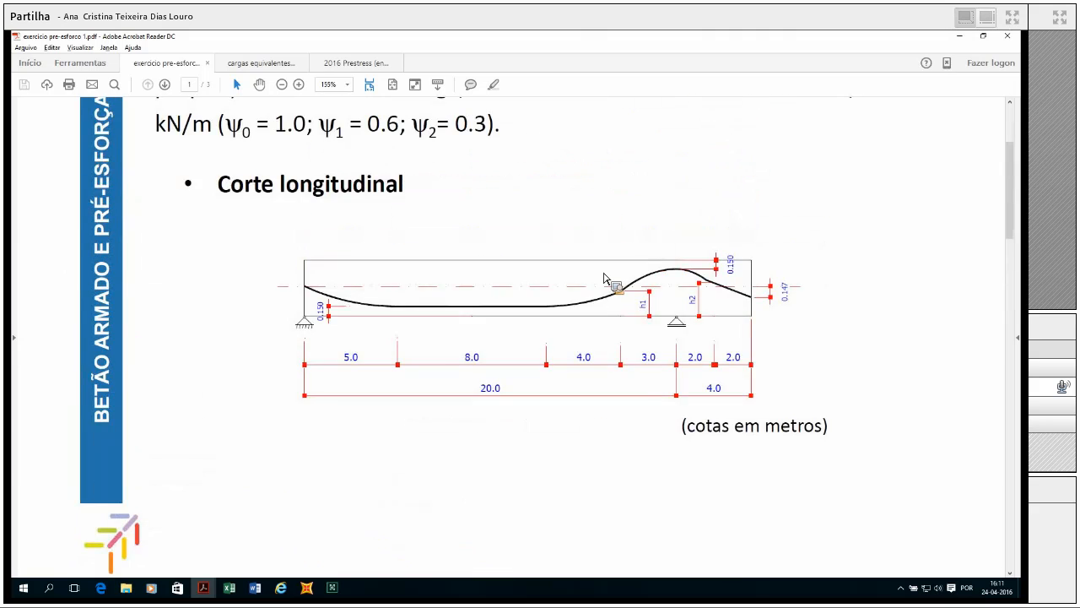
pyautogui.scroll(1, 604, 280)
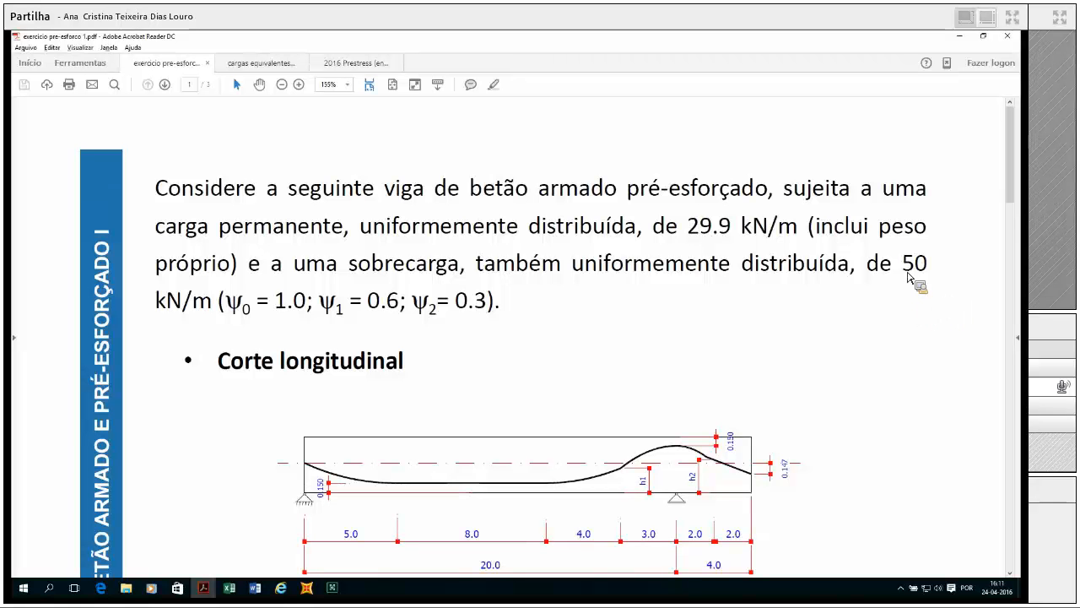
pyautogui.click(308, 590)
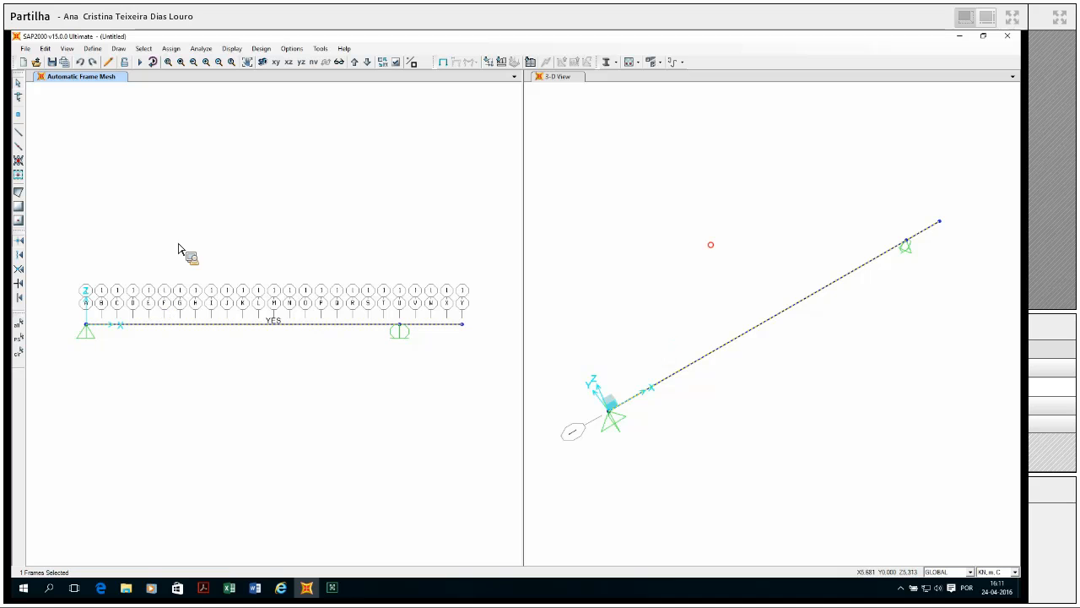
pyautogui.click(180, 50)
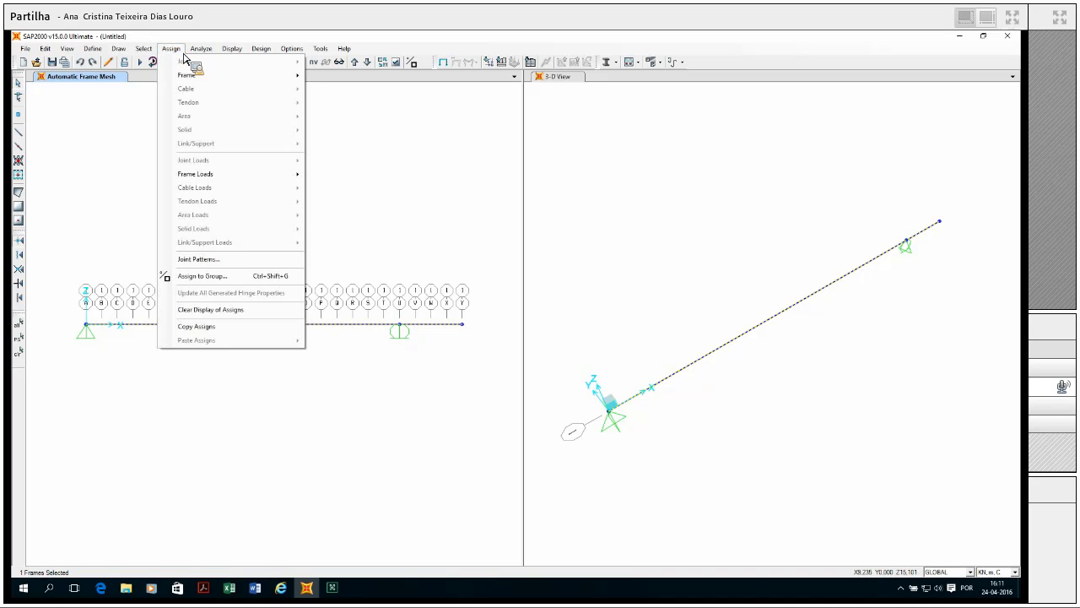
pyautogui.moveTo(246, 185)
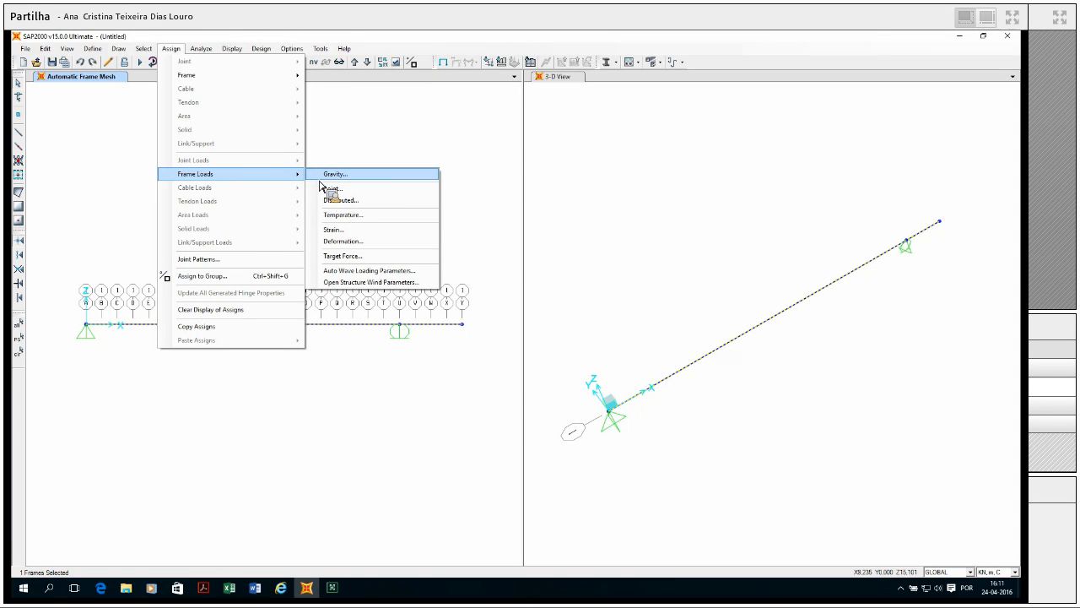
pyautogui.click(369, 186)
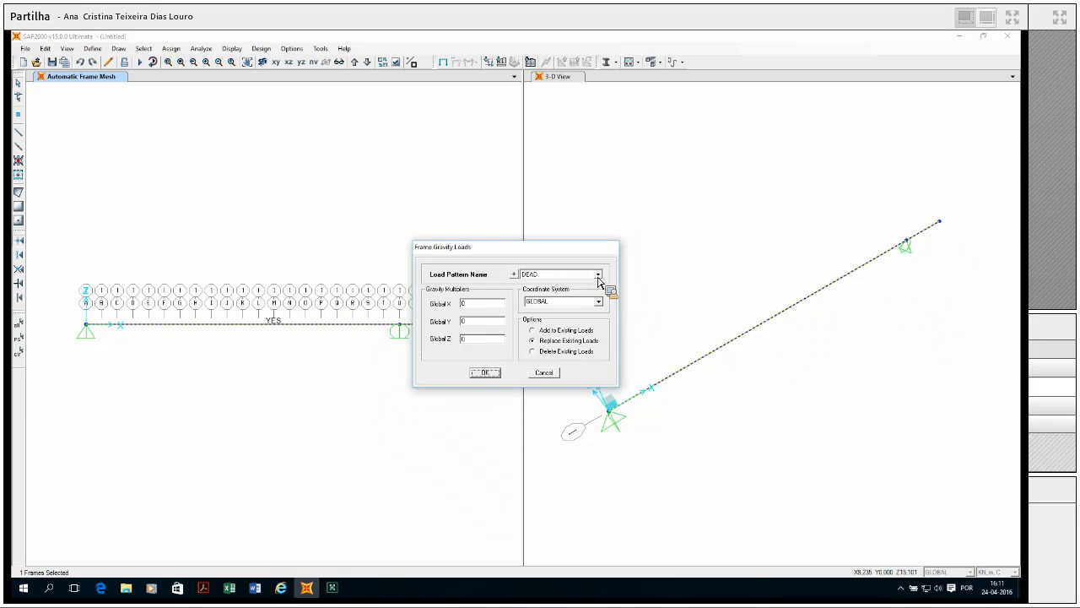
pyautogui.click(545, 373)
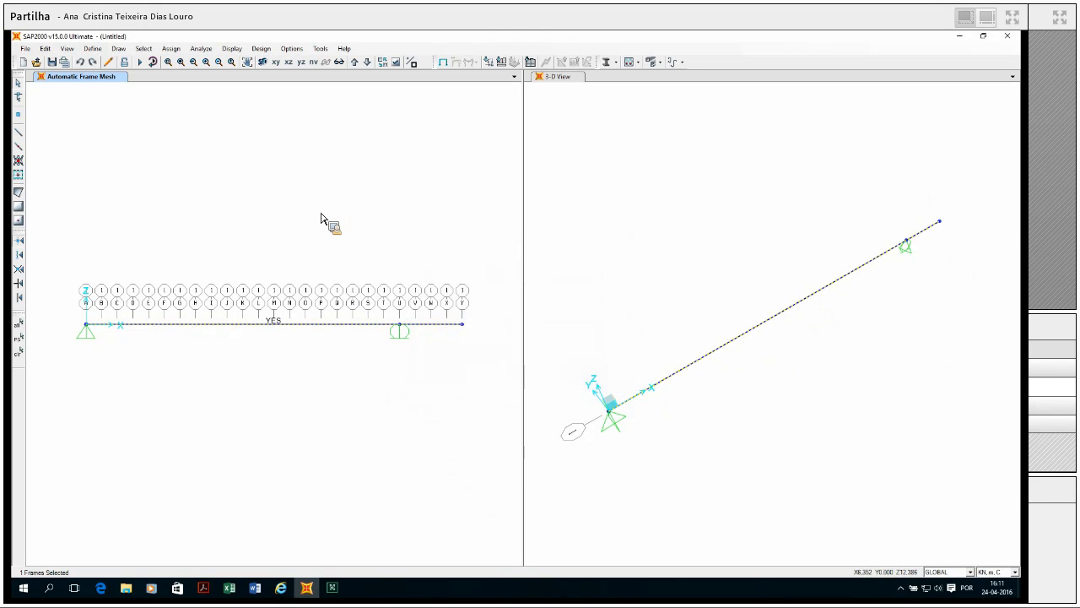
# - Assign a uniform distributed load of 10 kN/m in the gravity direction to the selected beam under load pattern RCP
pyautogui.click(171, 49)
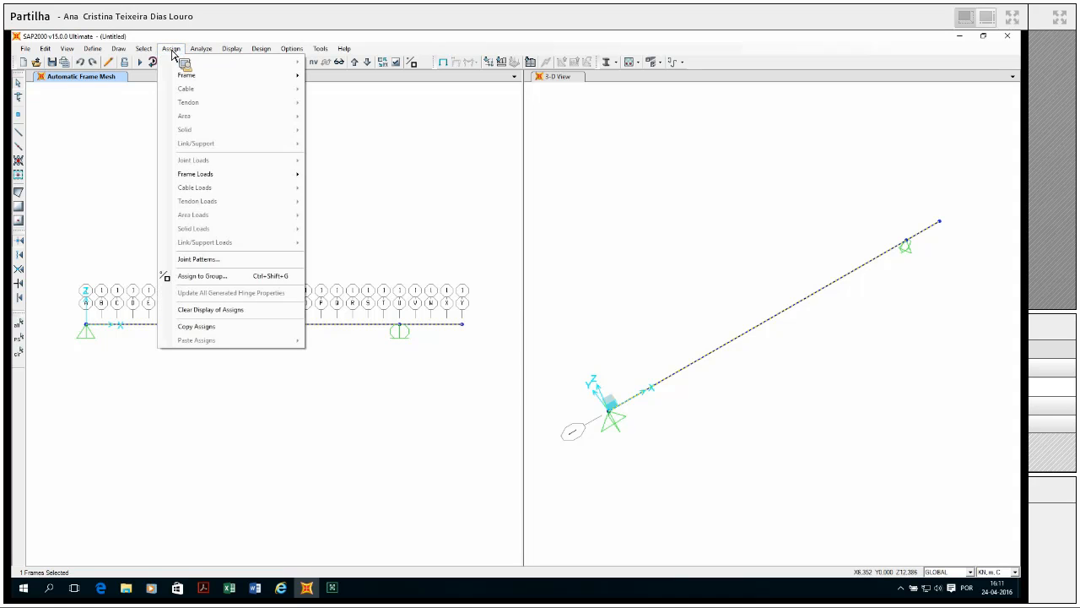
pyautogui.moveTo(239, 178)
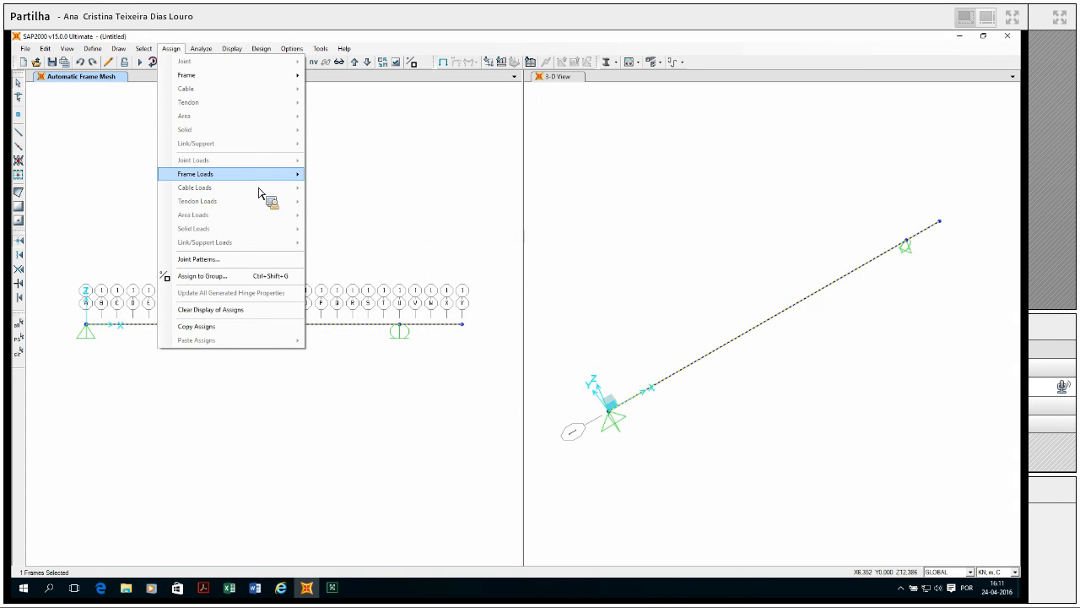
pyautogui.click(349, 205)
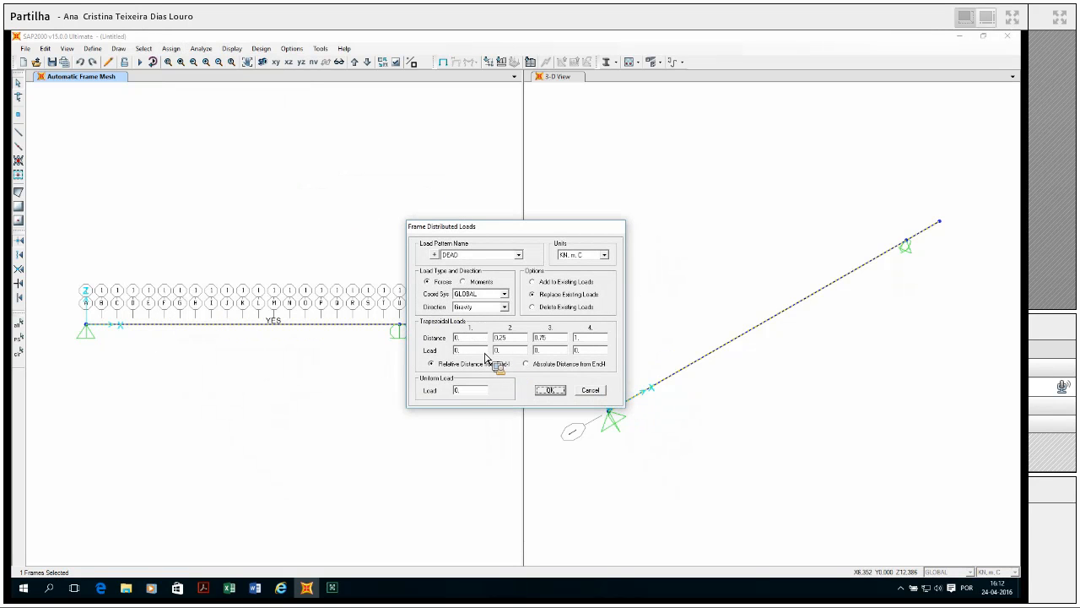
pyautogui.click(518, 254)
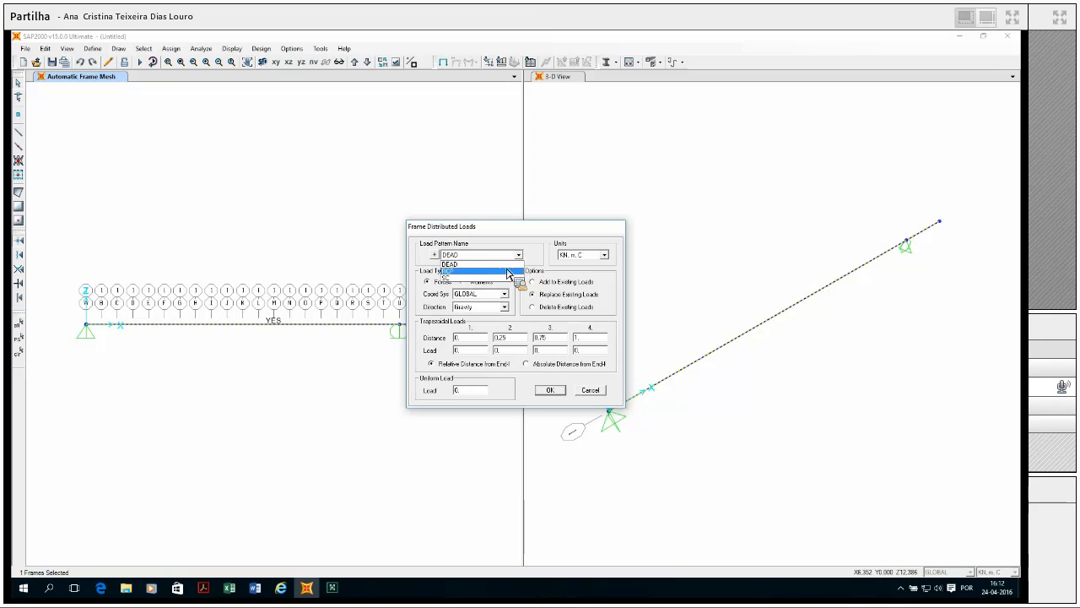
pyautogui.click(506, 276)
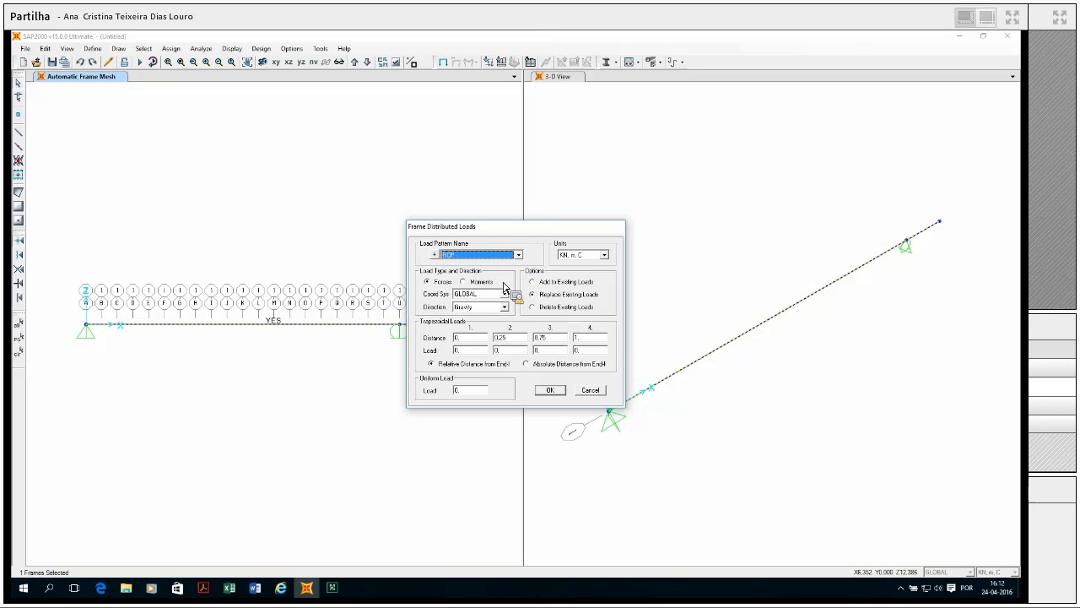
pyautogui.doubleClick(481, 391)
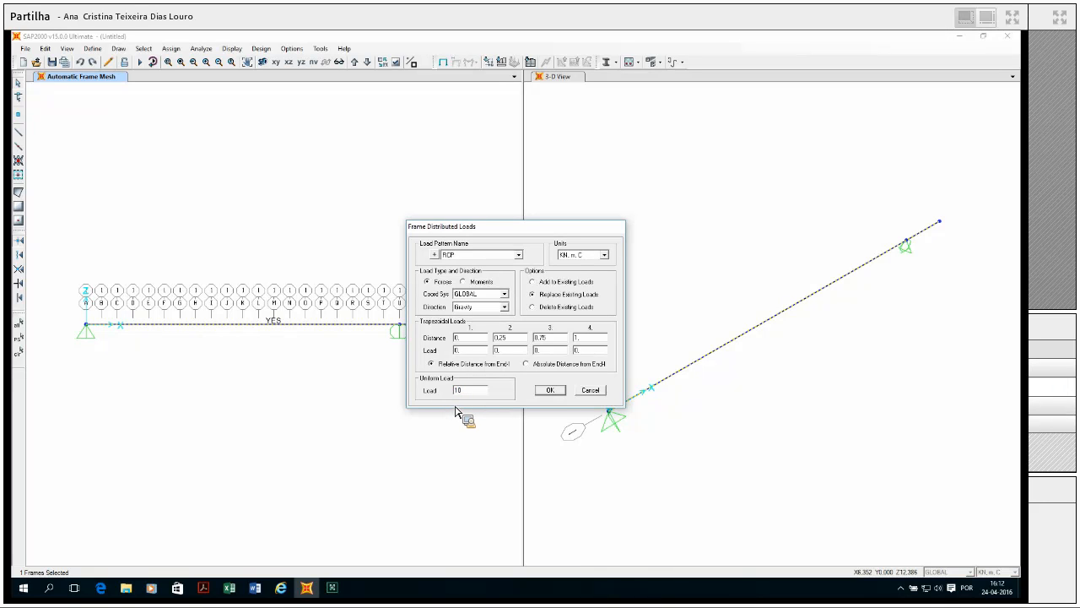
pyautogui.click(559, 392)
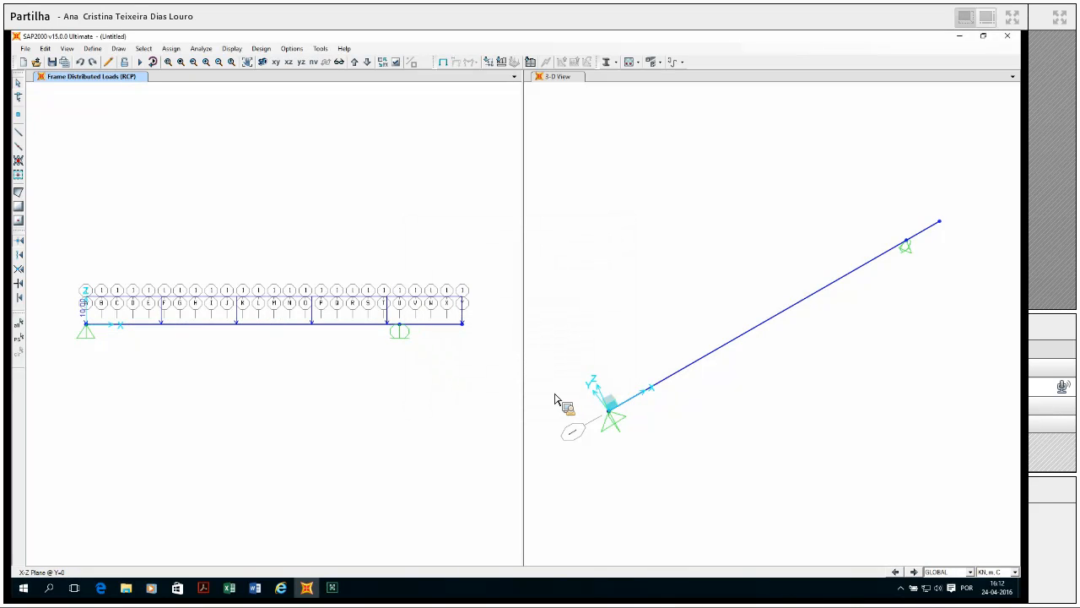
# - Assign a uniform distributed load of 50 kN/m in the gravity direction to the beam frame under load pattern SC
pyautogui.click(270, 329)
pyautogui.click(171, 49)
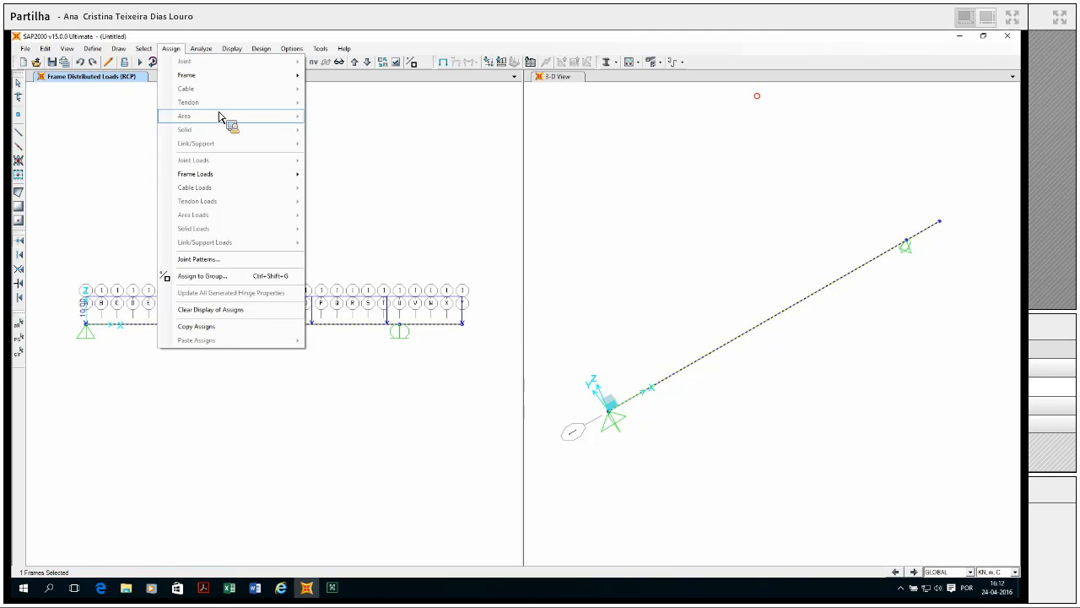
pyautogui.moveTo(295, 176)
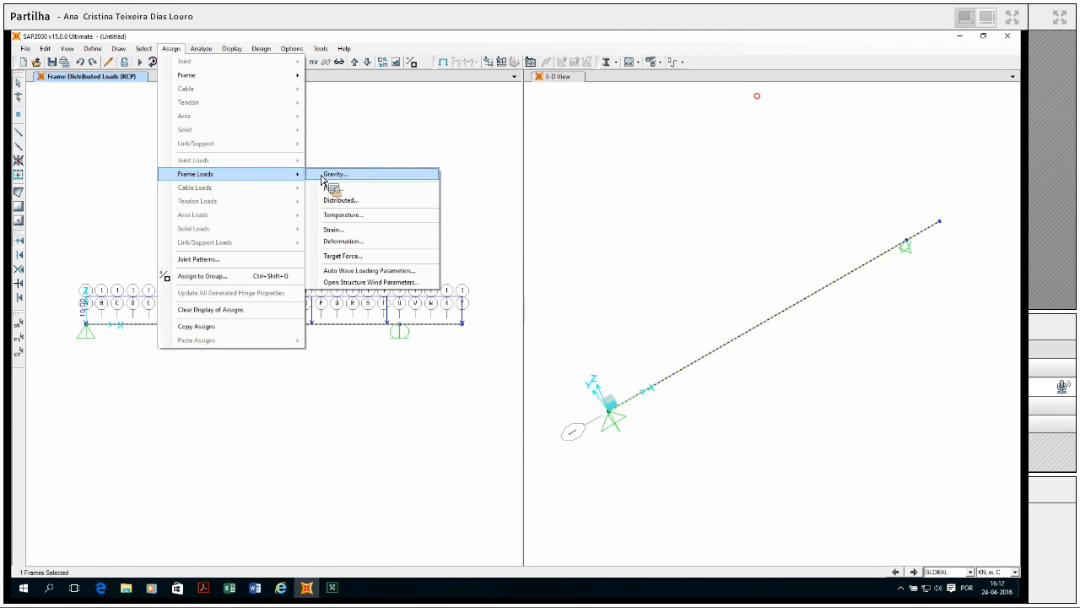
pyautogui.click(350, 202)
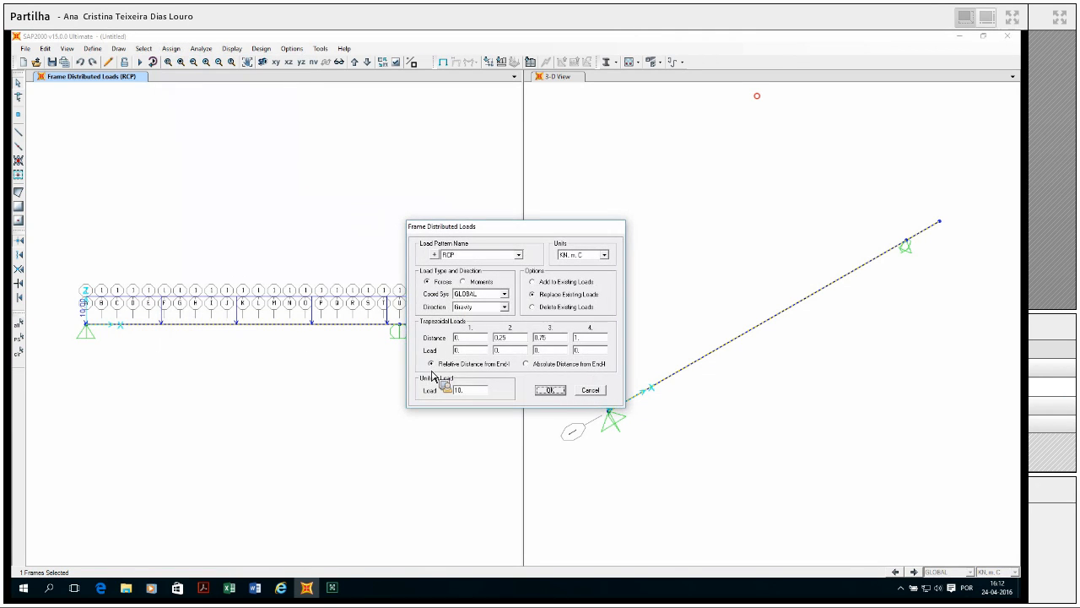
pyautogui.click(519, 255)
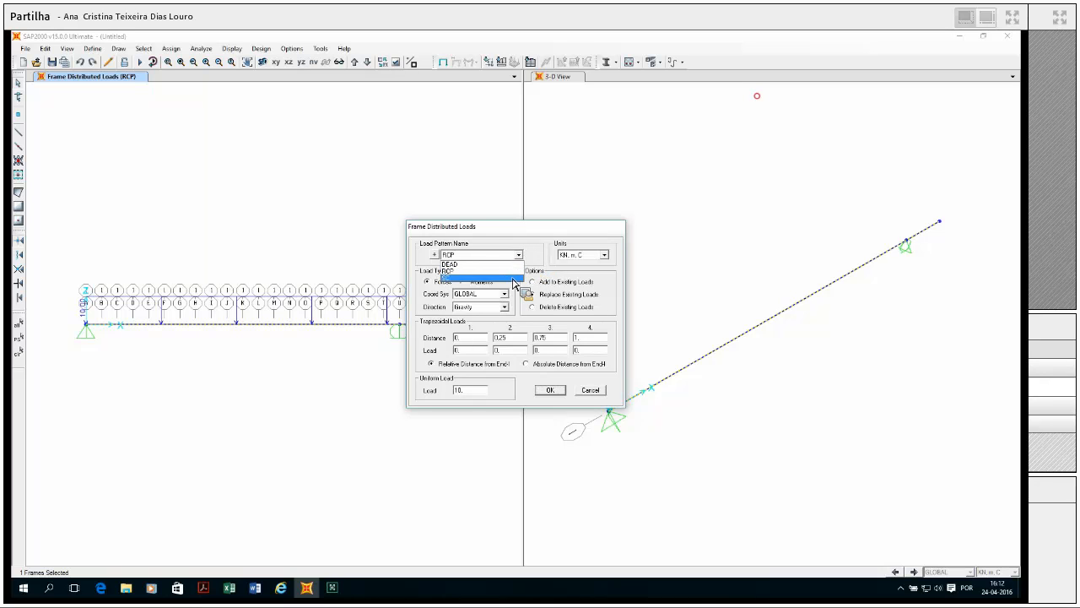
pyautogui.click(507, 275)
pyautogui.doubleClick(472, 400)
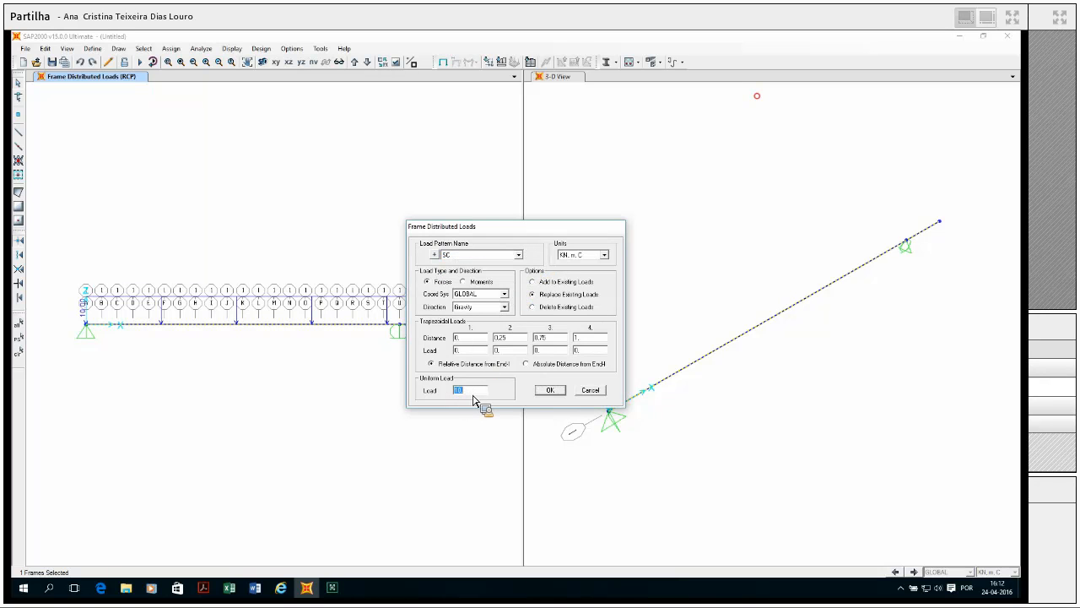
pyautogui.write('50')
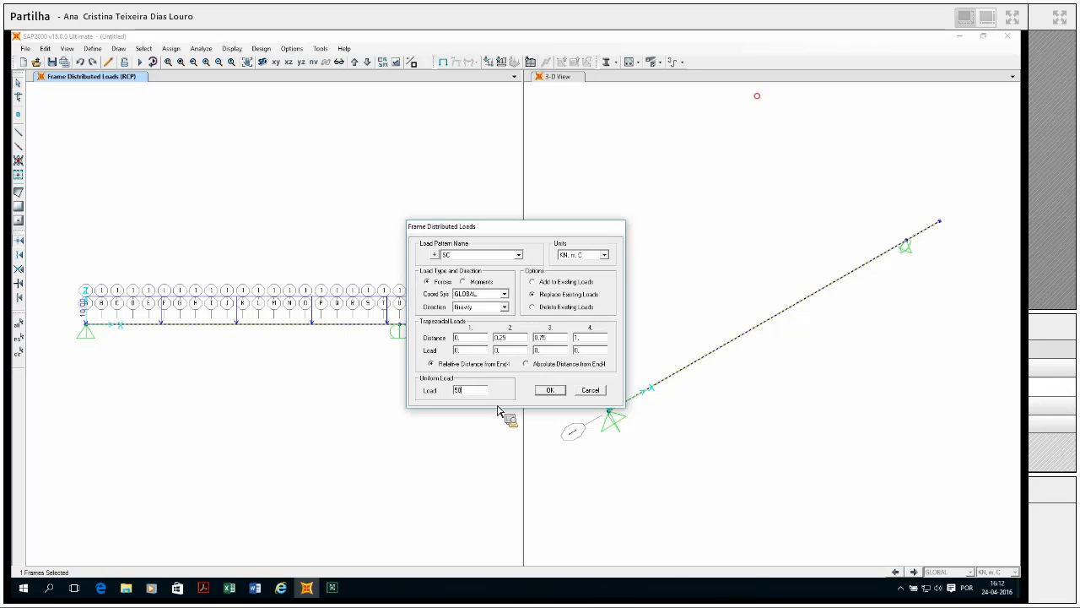
pyautogui.click(550, 391)
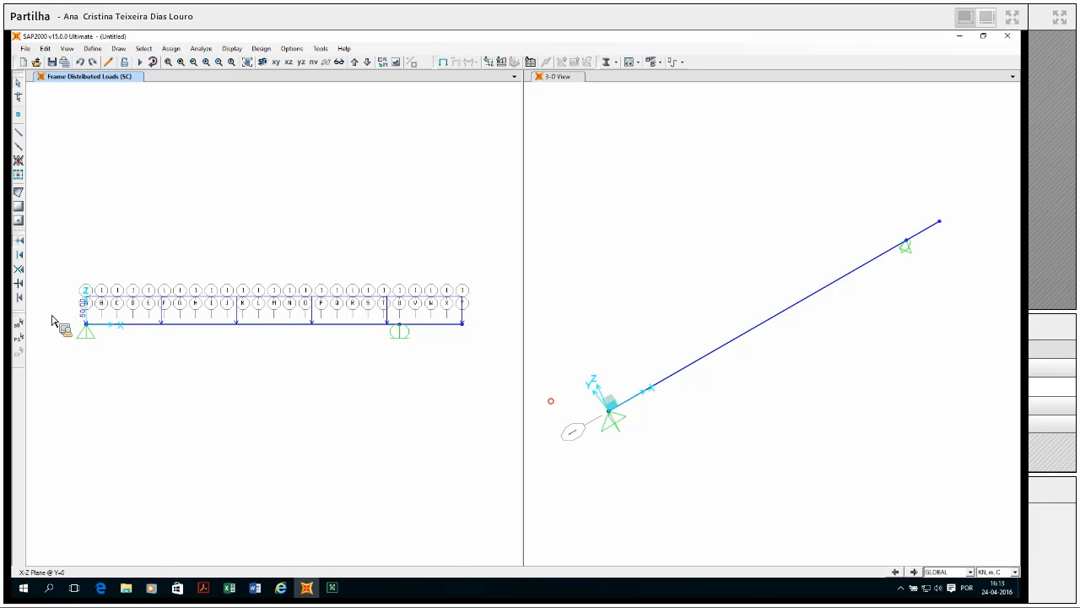
# - Review the tasks in exercicio pre-esforco 1.pdf and the equivalent prestress loads in cargas equivalentes e PE.pdf, and return to SAP2000
pyautogui.moveTo(122, 596)
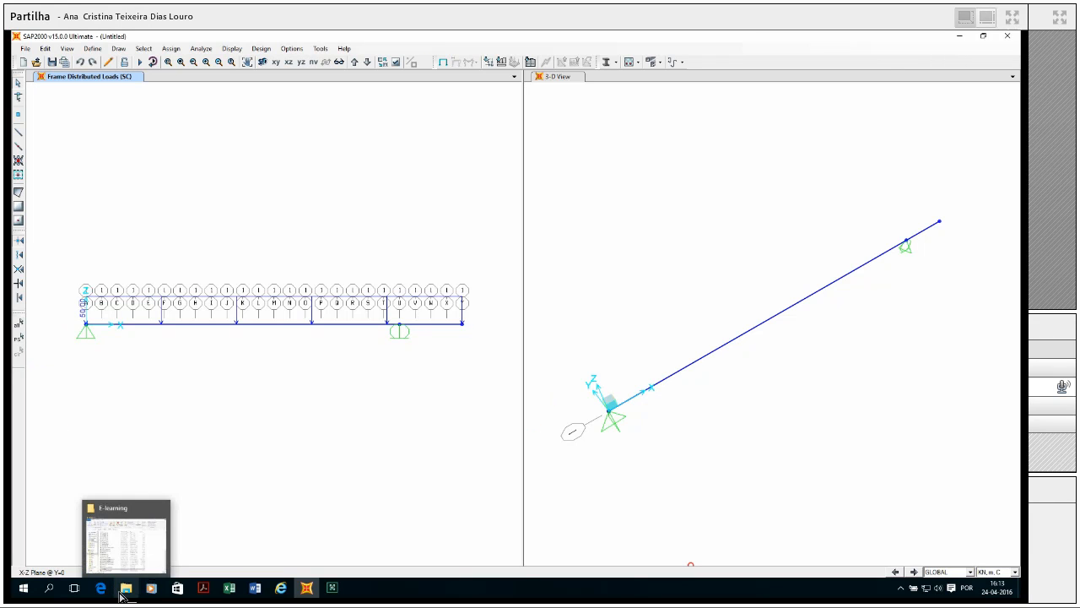
pyautogui.moveTo(143, 576)
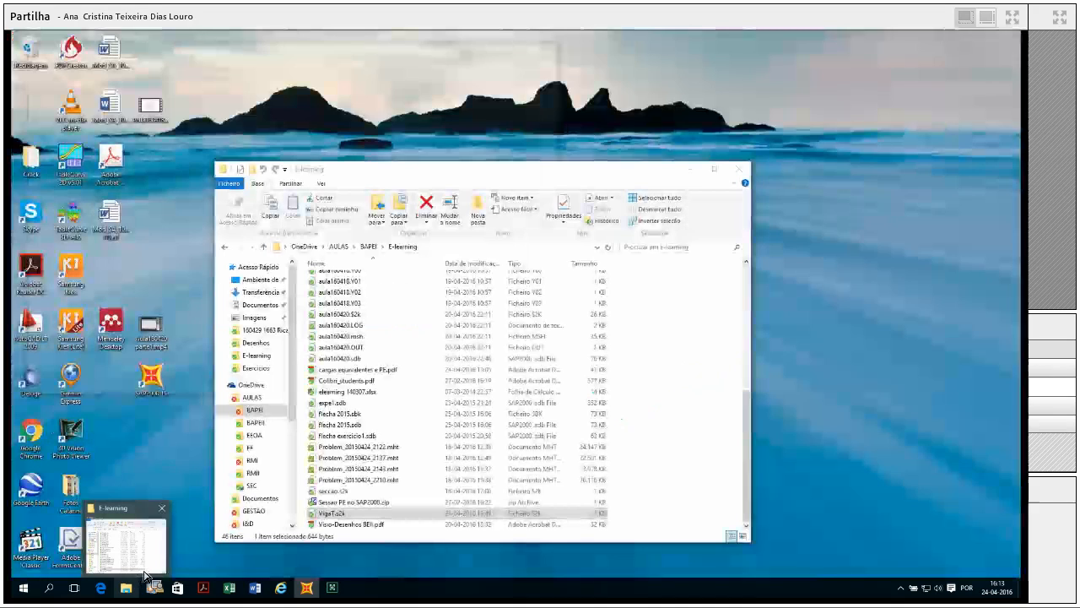
pyautogui.moveTo(204, 591)
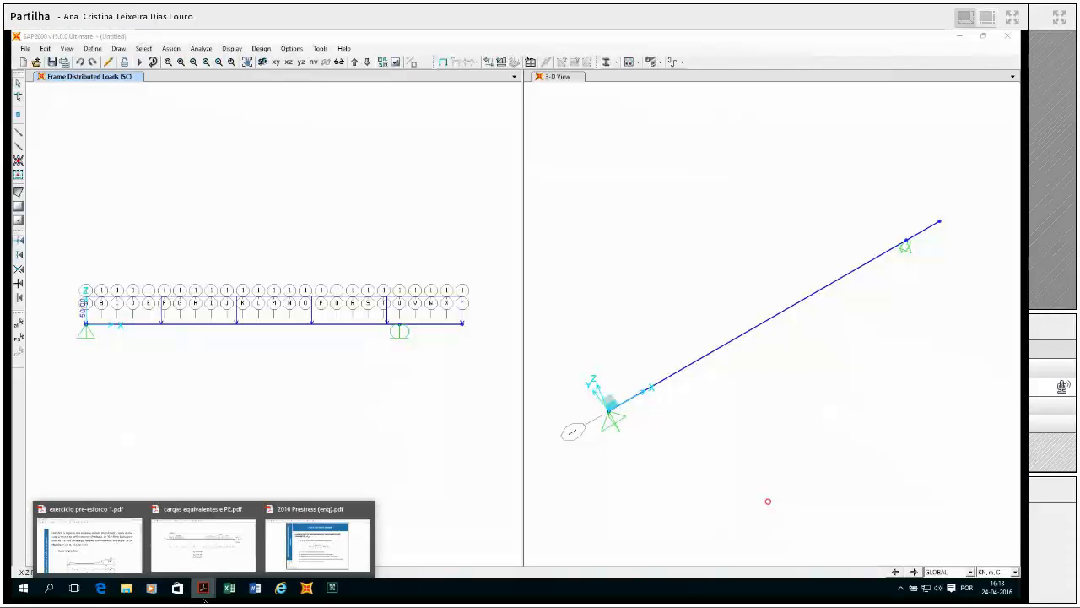
pyautogui.click(124, 551)
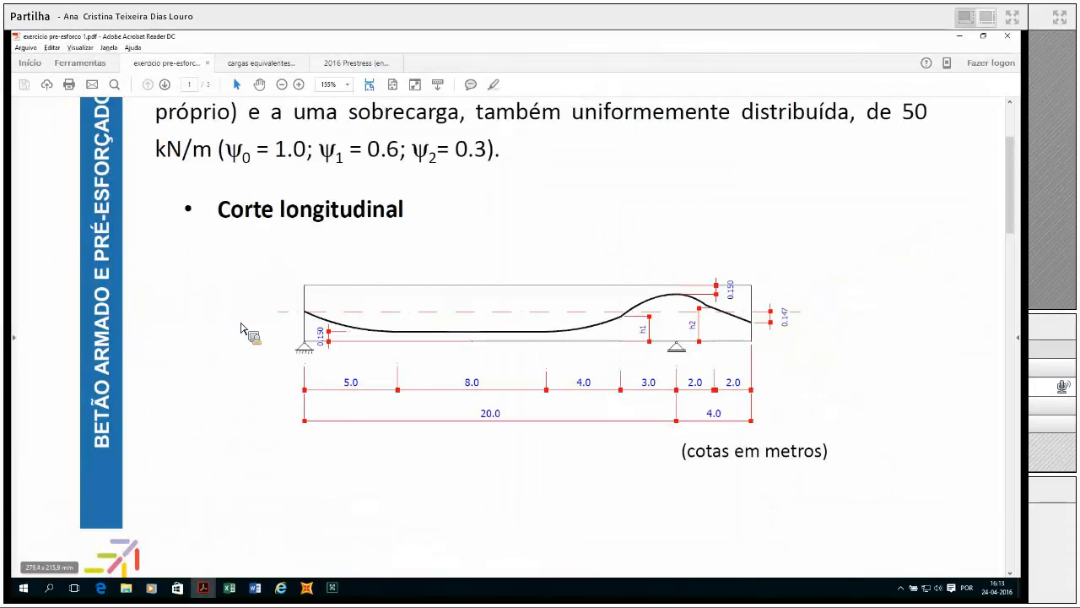
pyautogui.scroll(-3, 251, 325)
pyautogui.scroll(-5, 253, 327)
pyautogui.scroll(-4, 267, 342)
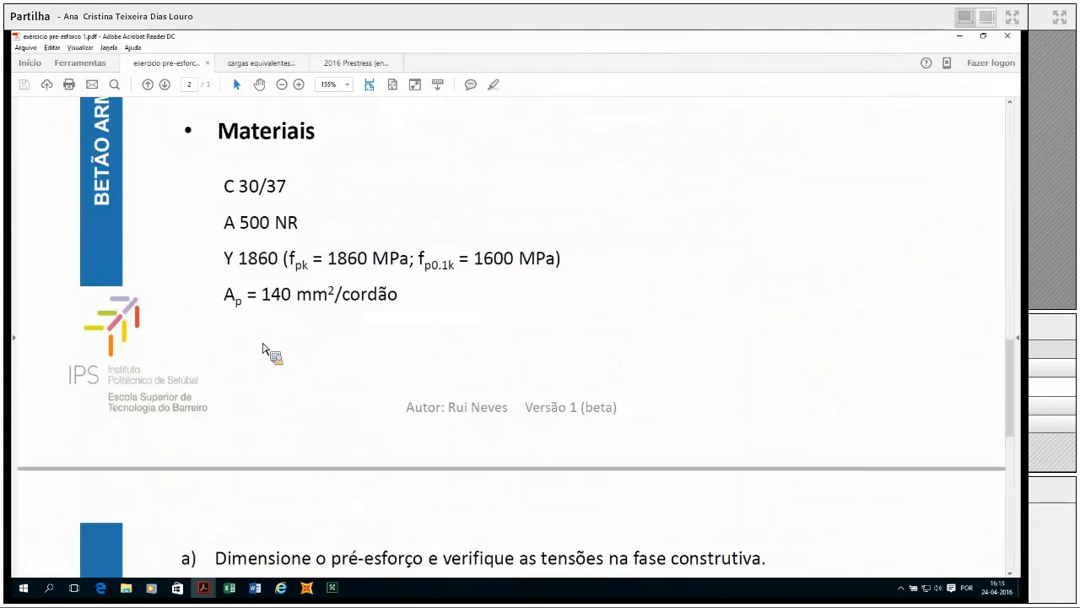
pyautogui.scroll(-3, 262, 354)
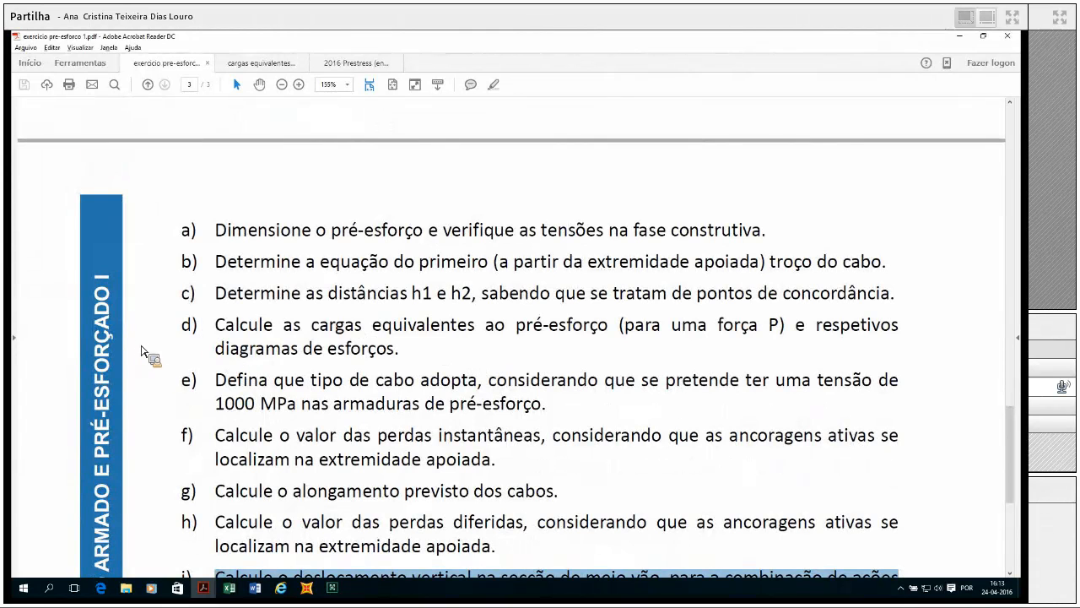
pyautogui.click(211, 596)
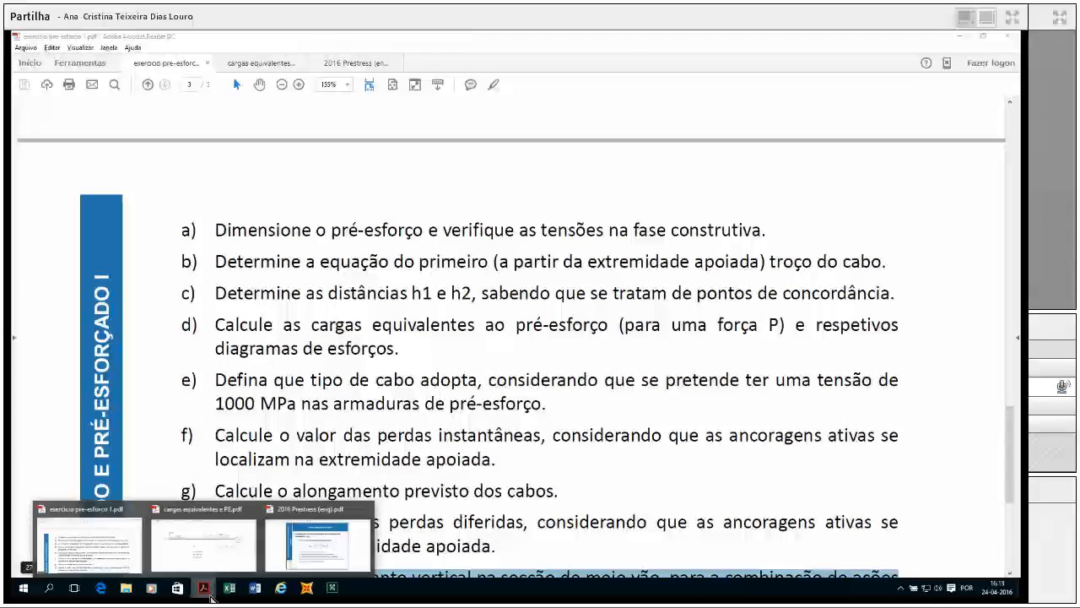
pyautogui.click(221, 553)
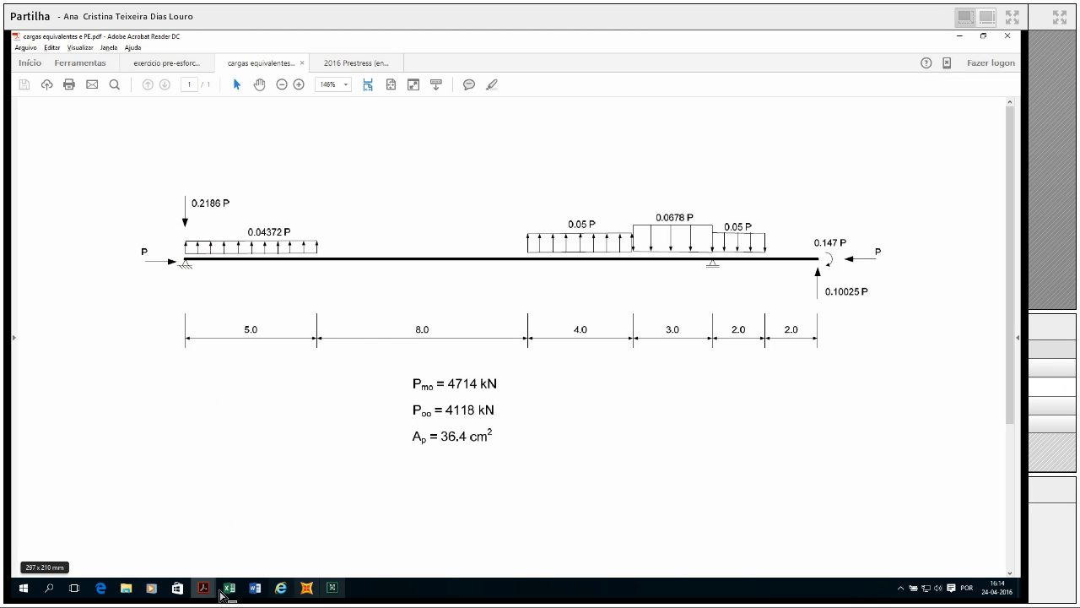
pyautogui.click(307, 588)
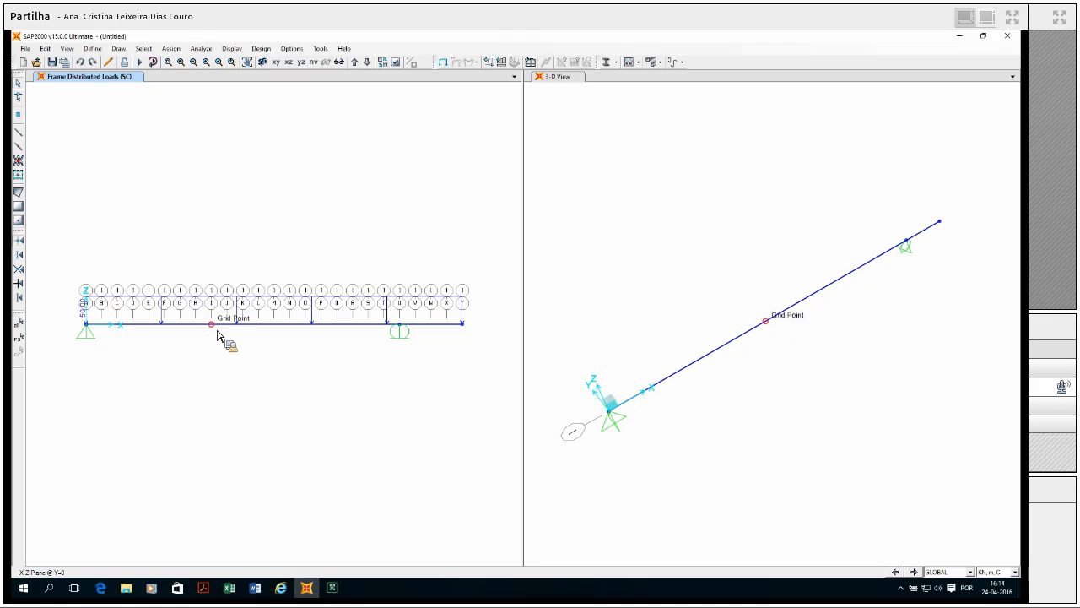
# - Define an additional load pattern PE-CE of type DEAD with a self weight multiplier of 0
pyautogui.click(92, 49)
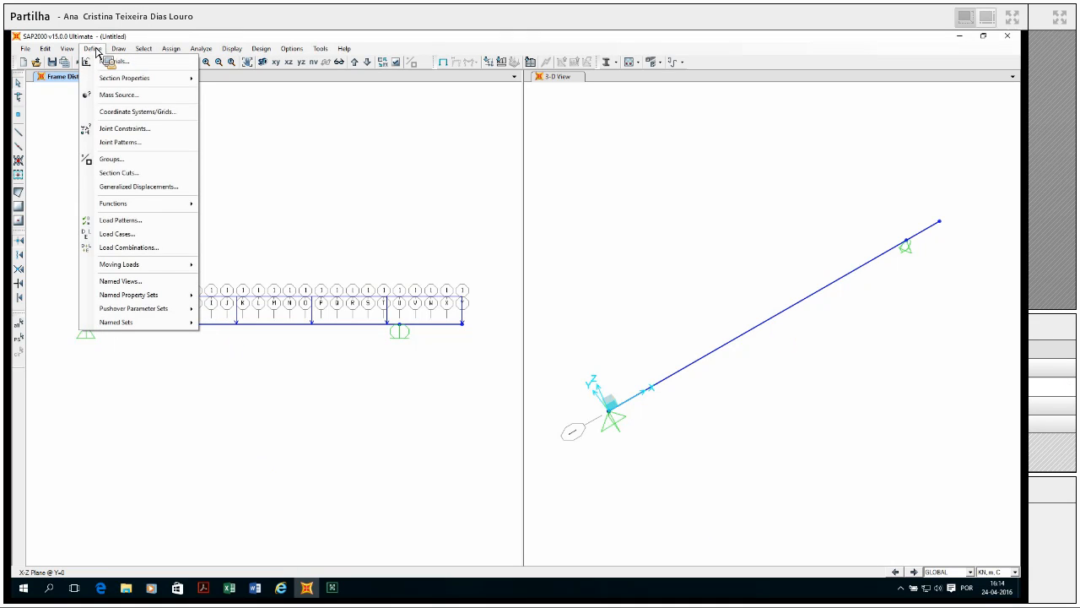
pyautogui.moveTo(156, 268)
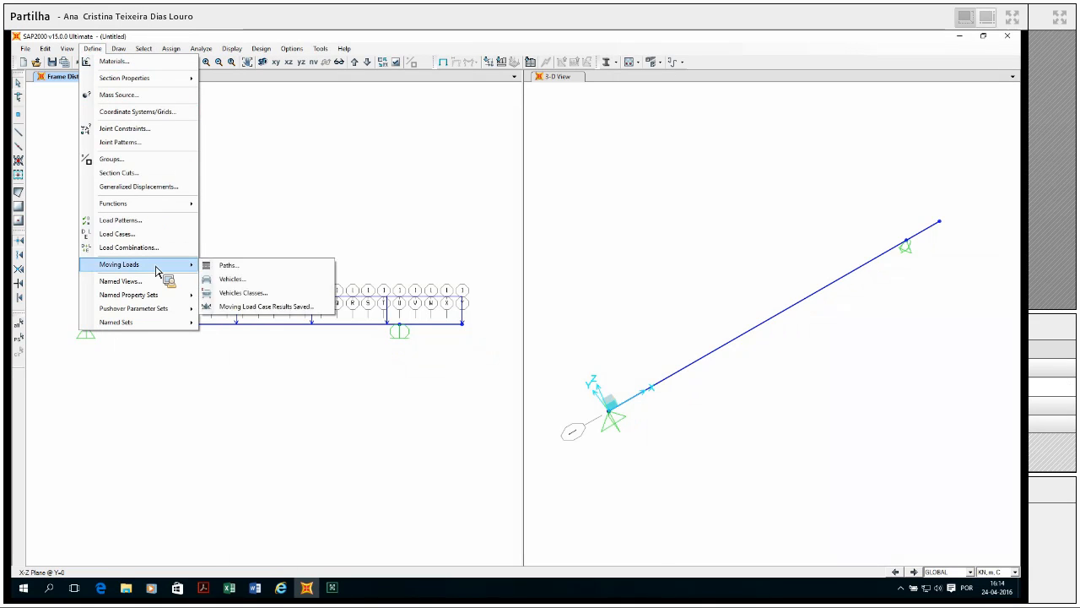
pyautogui.click(154, 220)
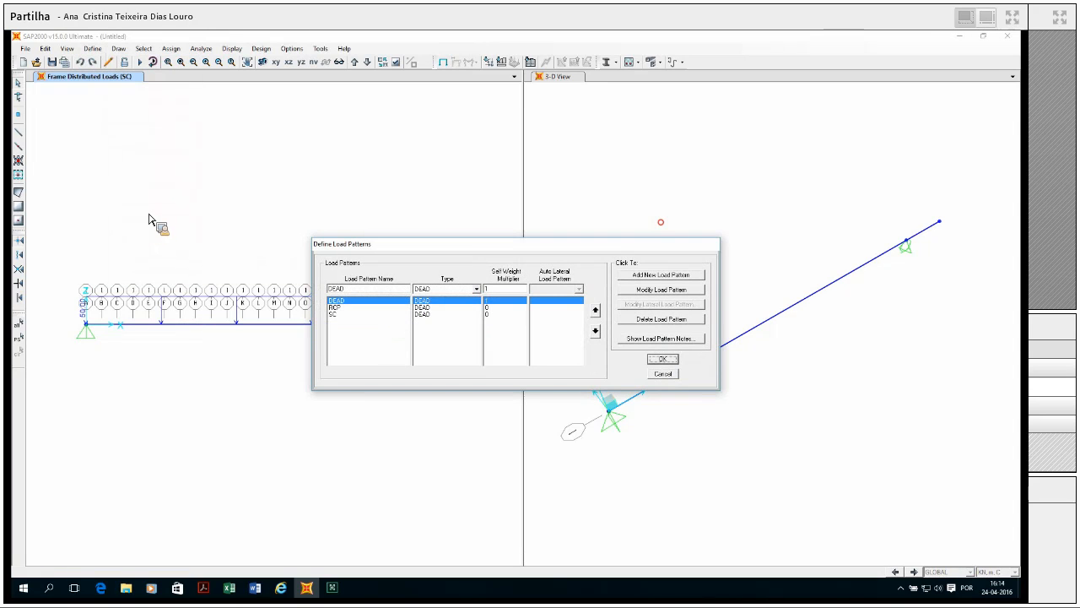
pyautogui.click(380, 297)
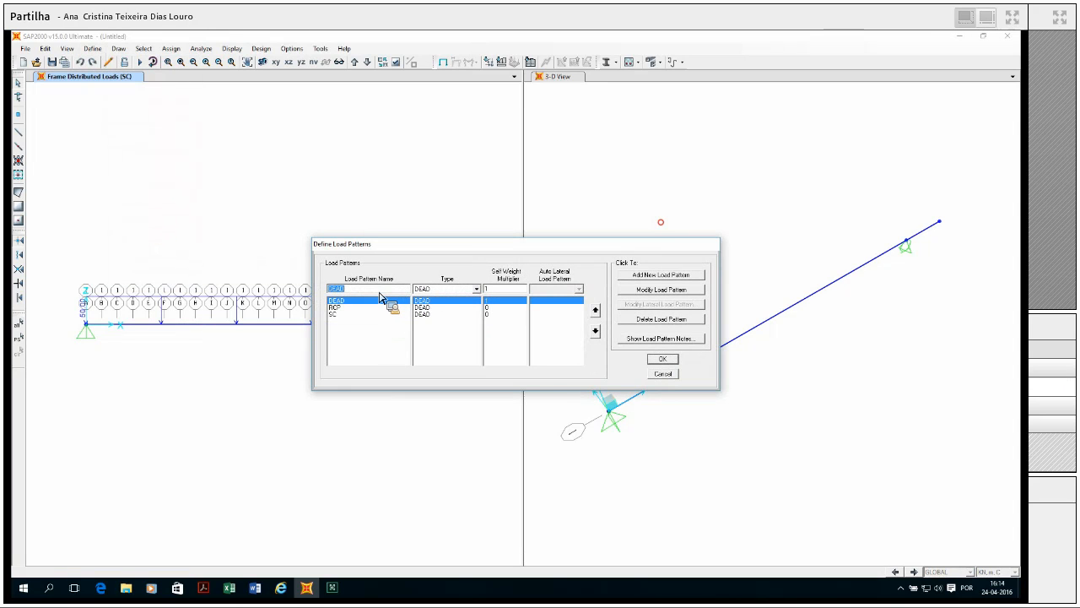
pyautogui.write('PE-CE')
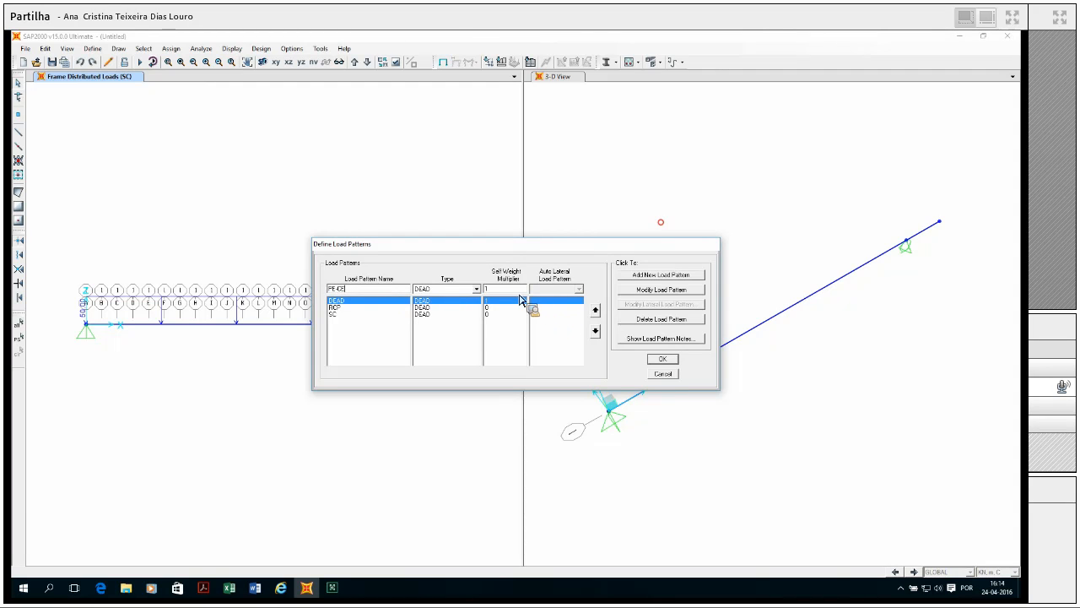
pyautogui.click(476, 289)
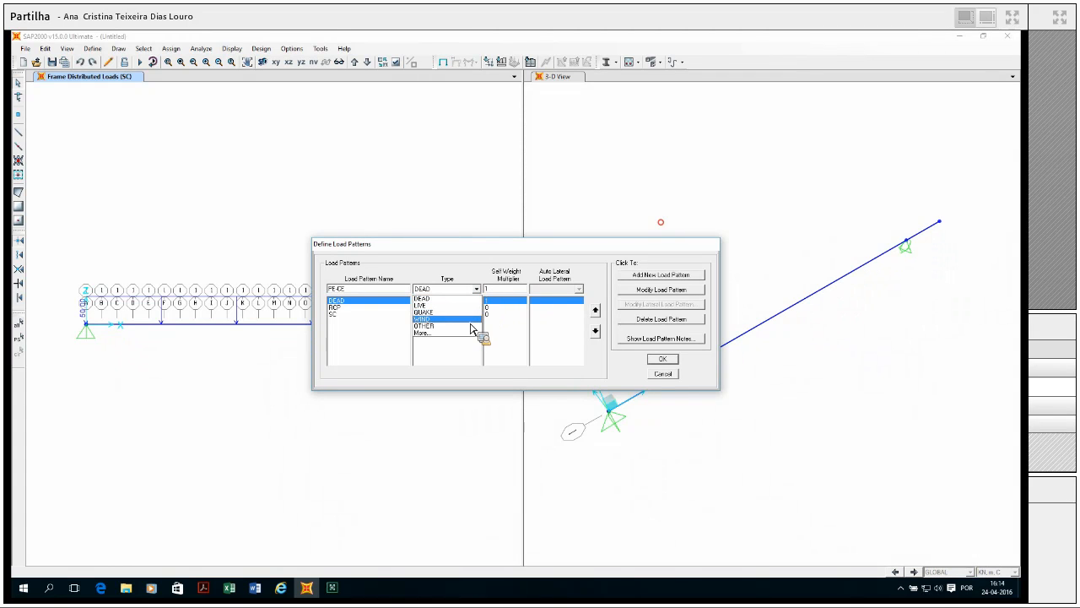
pyautogui.click(496, 294)
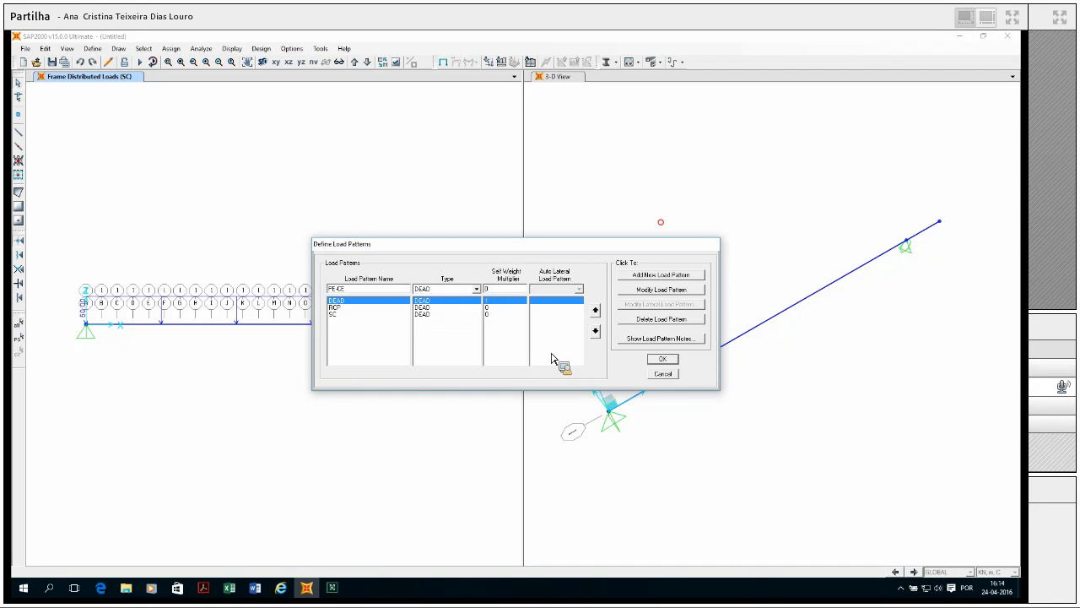
pyautogui.click(643, 275)
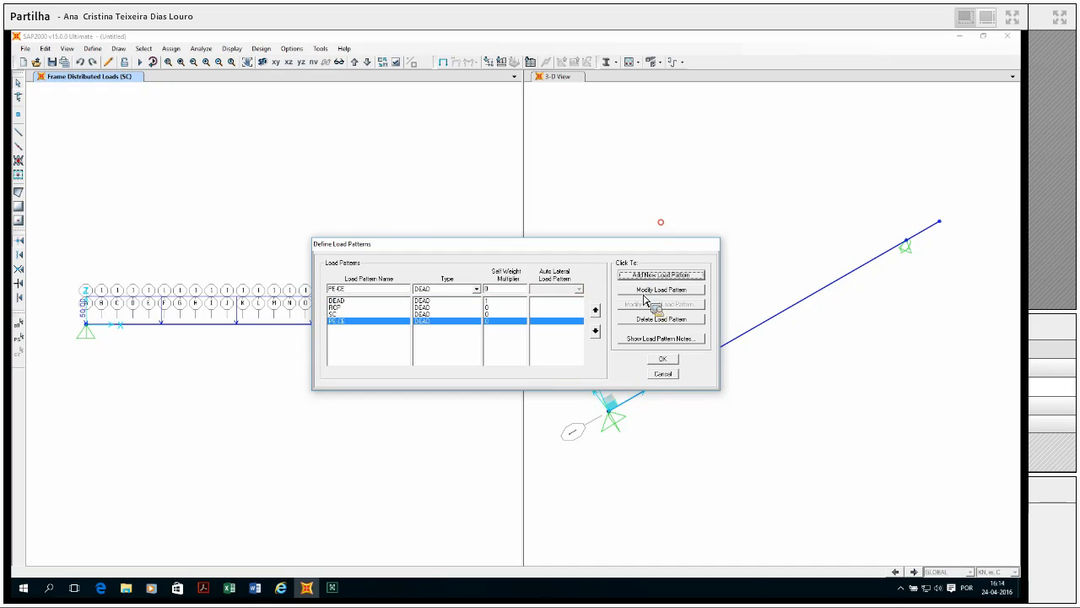
pyautogui.click(664, 361)
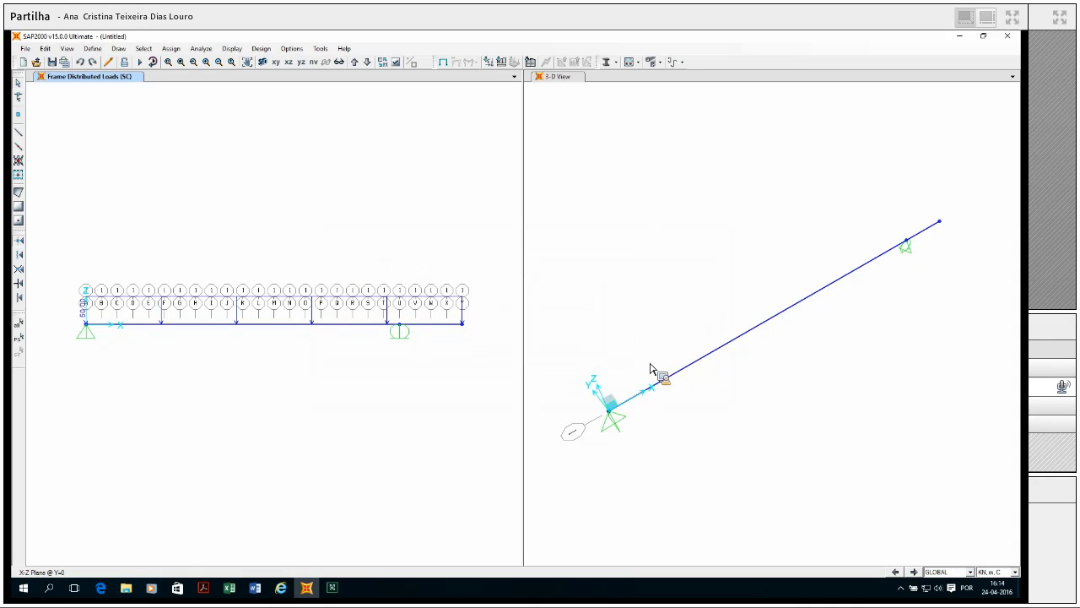
# - Assign point loads to the beam under load pattern PE-CE, 2186 kN downward at the supported end and 10025 kN upward at the free end
pyautogui.click(209, 331)
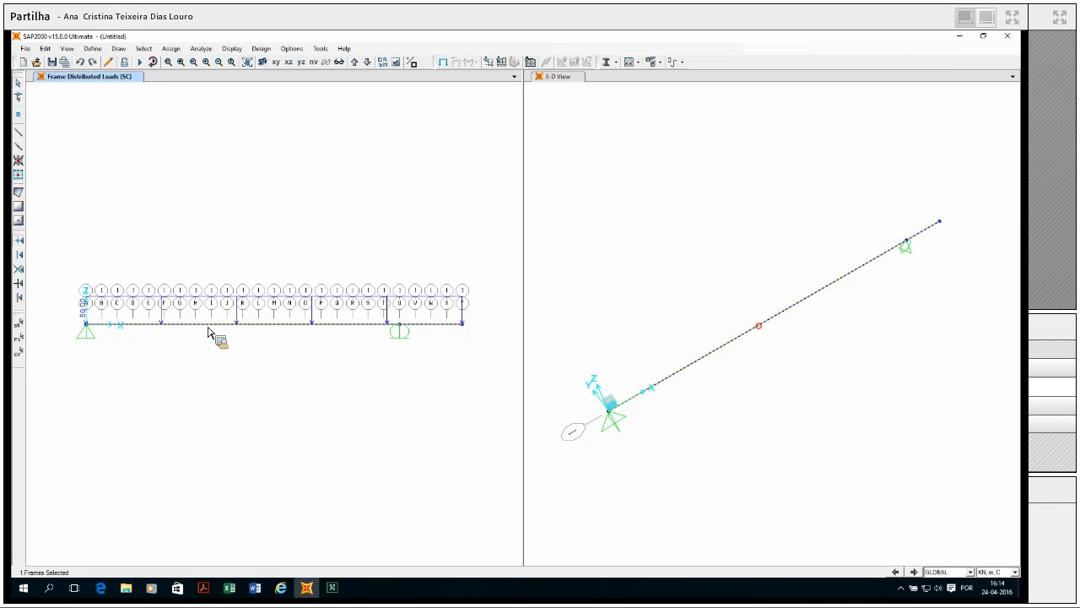
pyautogui.click(172, 49)
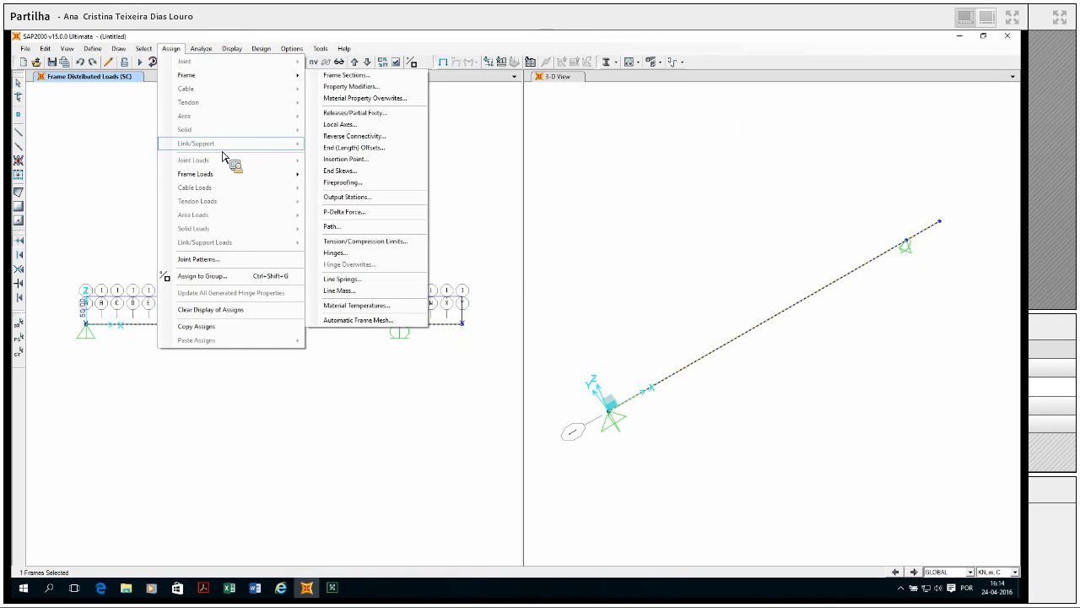
pyautogui.moveTo(229, 175)
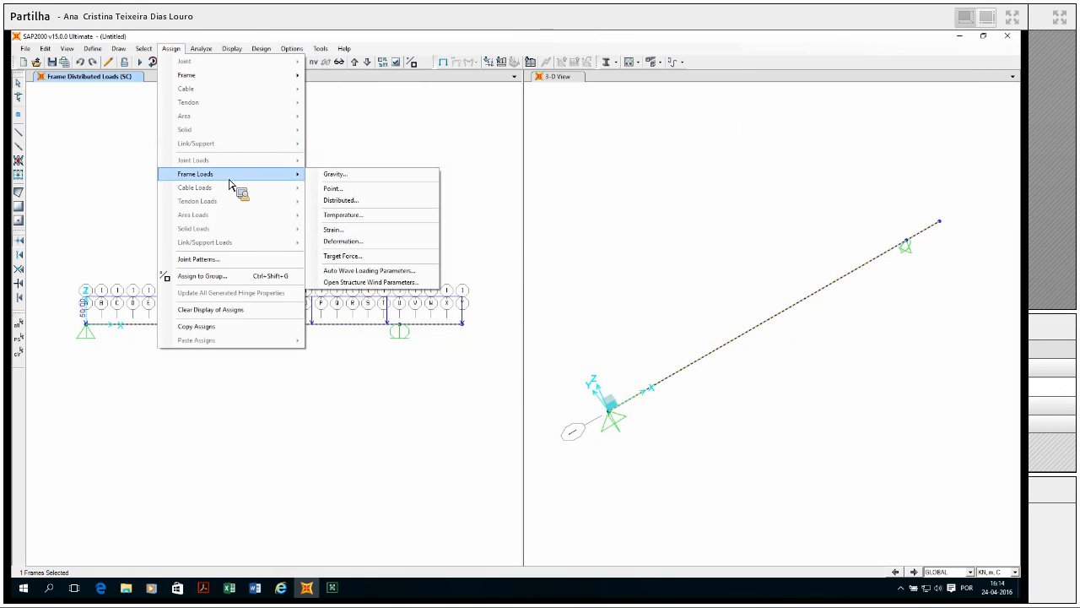
pyautogui.click(332, 188)
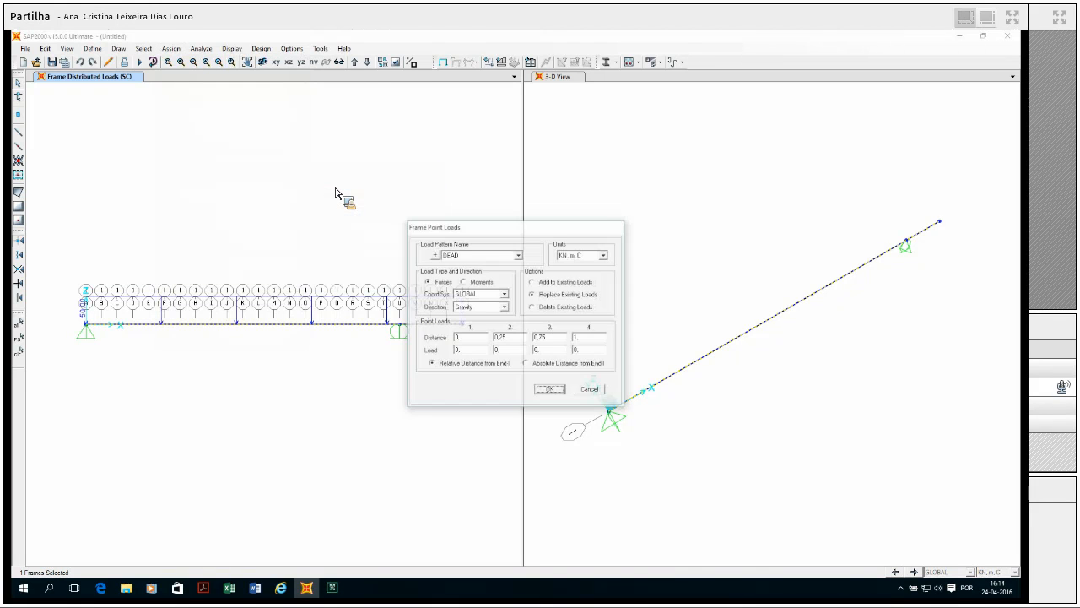
pyautogui.click(518, 255)
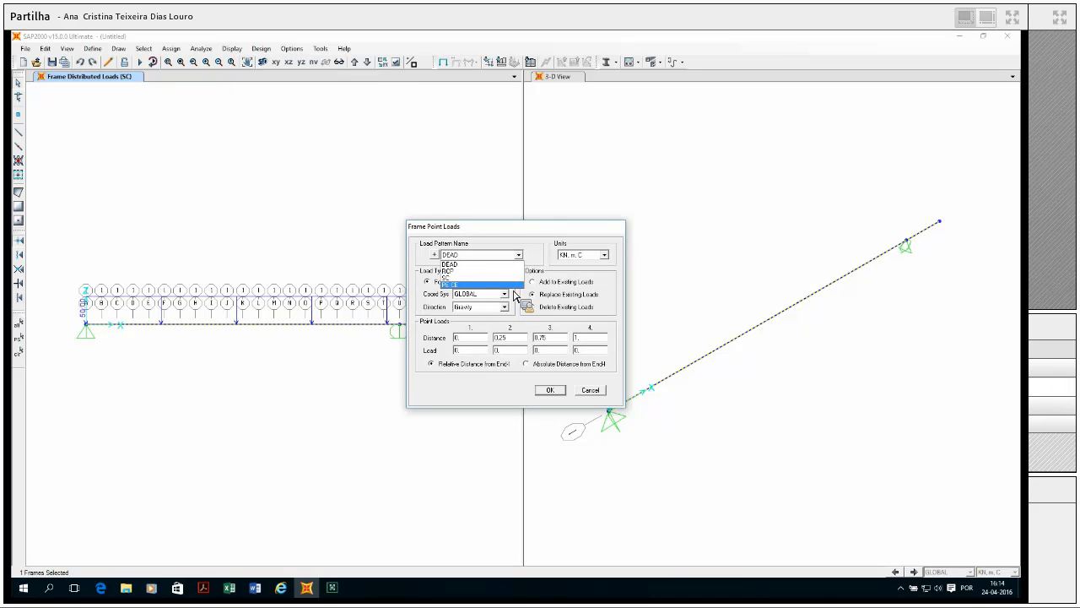
pyautogui.click(515, 288)
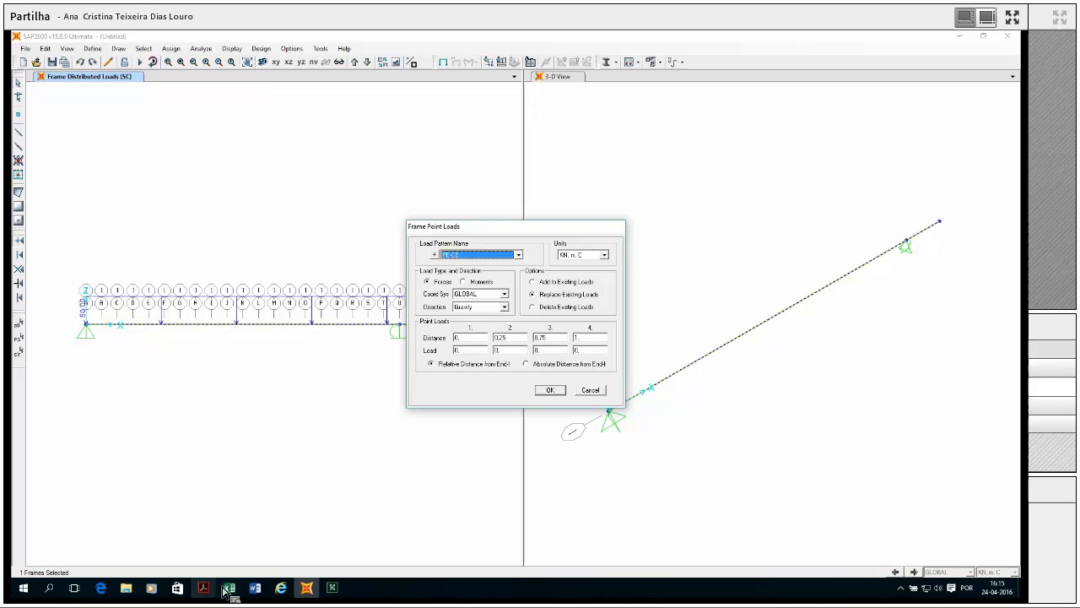
pyautogui.click(216, 562)
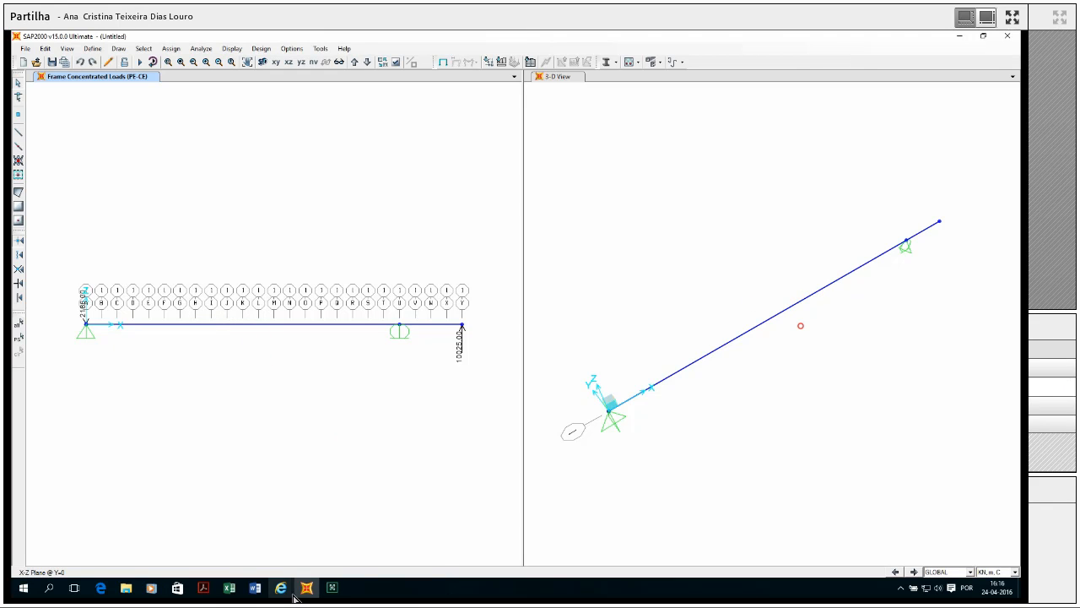
# - Review the equivalent prestress load diagram in cargas equivalentes e PE.pdf and return to SAP2000
pyautogui.moveTo(204, 588)
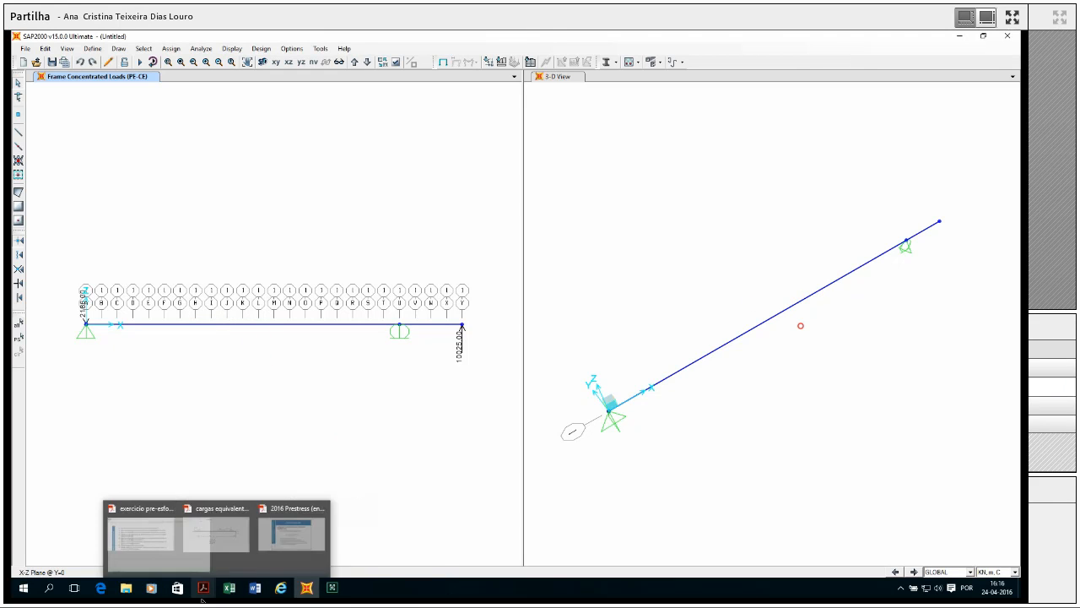
pyautogui.click(203, 540)
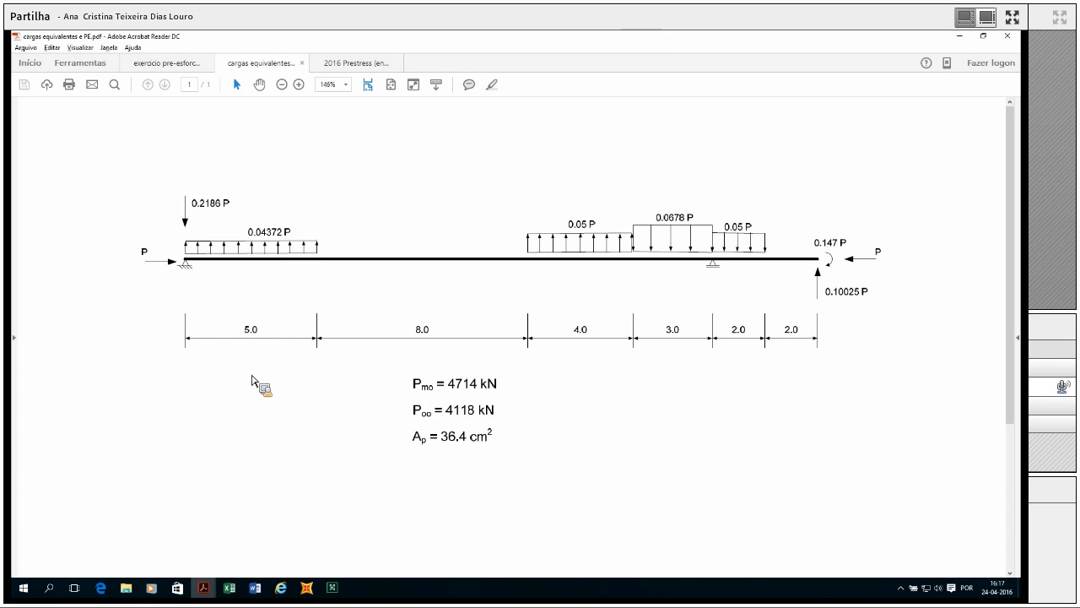
pyautogui.click(306, 589)
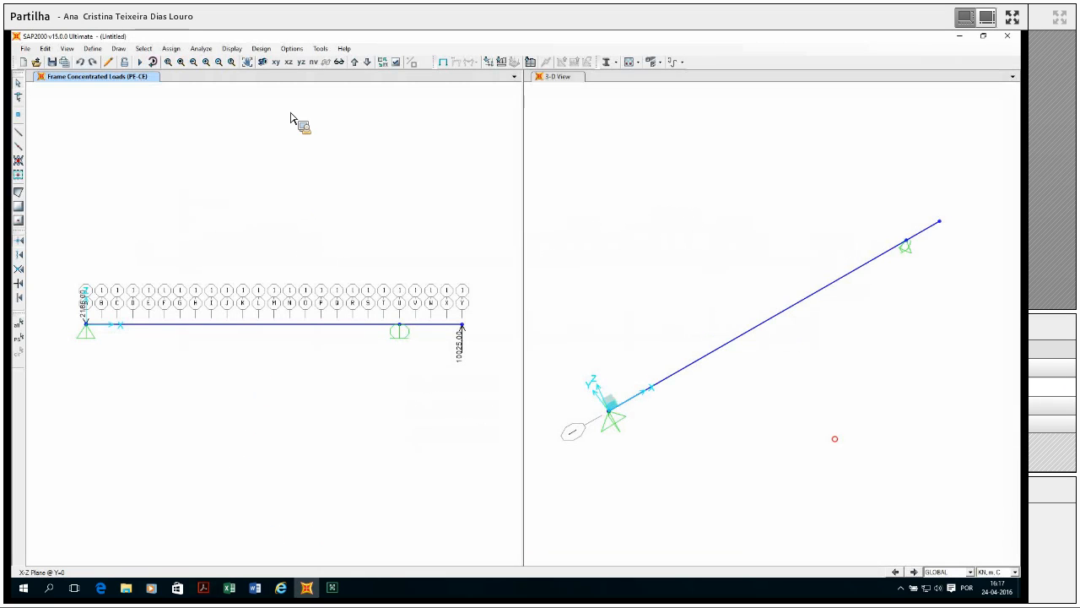
# - Open a distributed load assignment for the beam frame under load pattern PE-CE, checking the load values in cargas equivalentes e PE.pdf
pyautogui.click(265, 326)
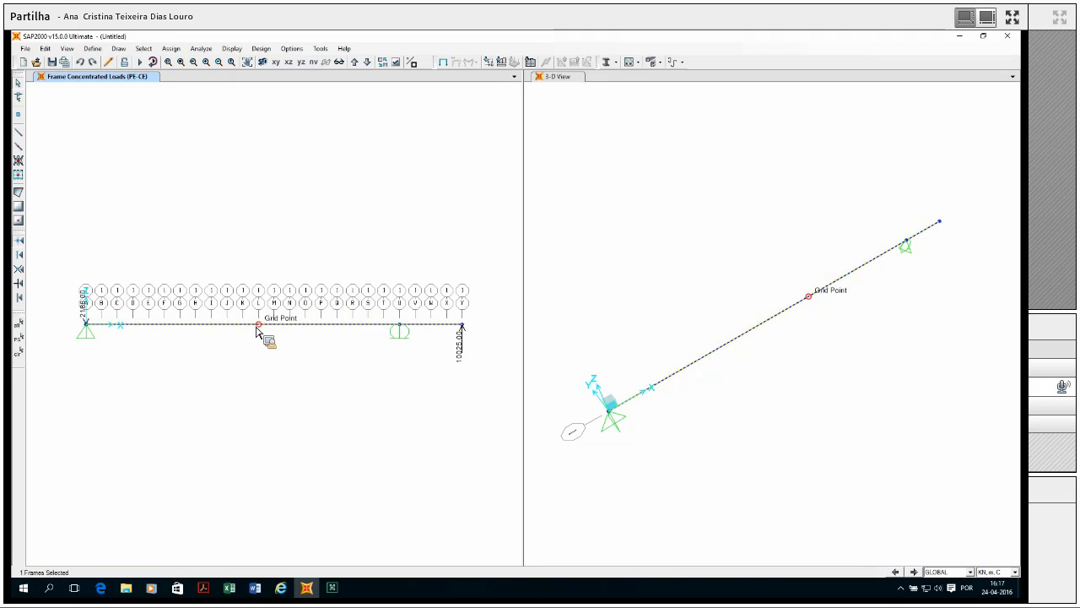
pyautogui.click(172, 49)
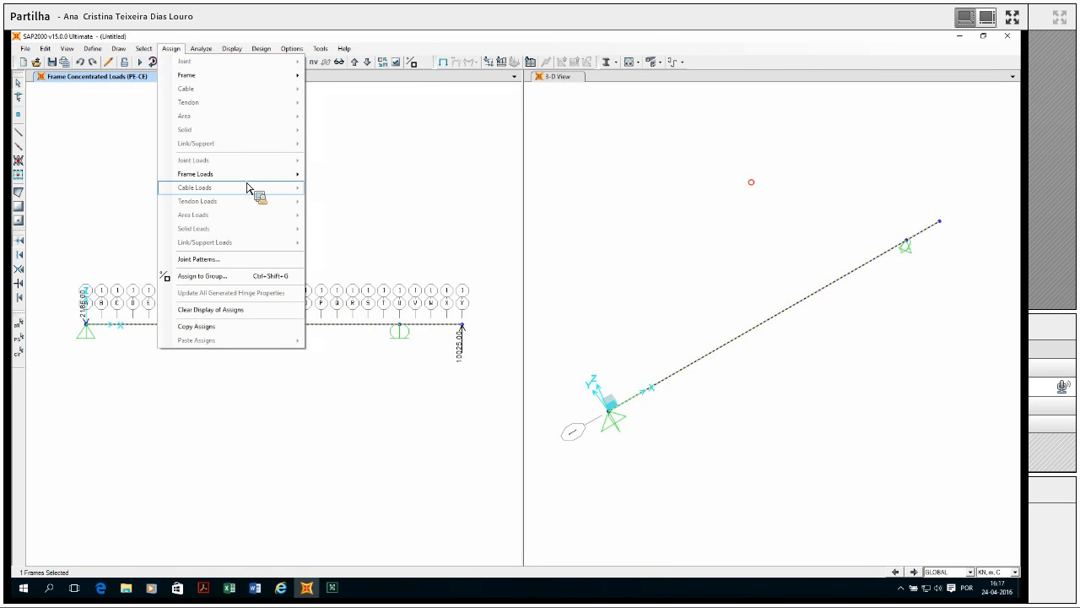
pyautogui.moveTo(258, 179)
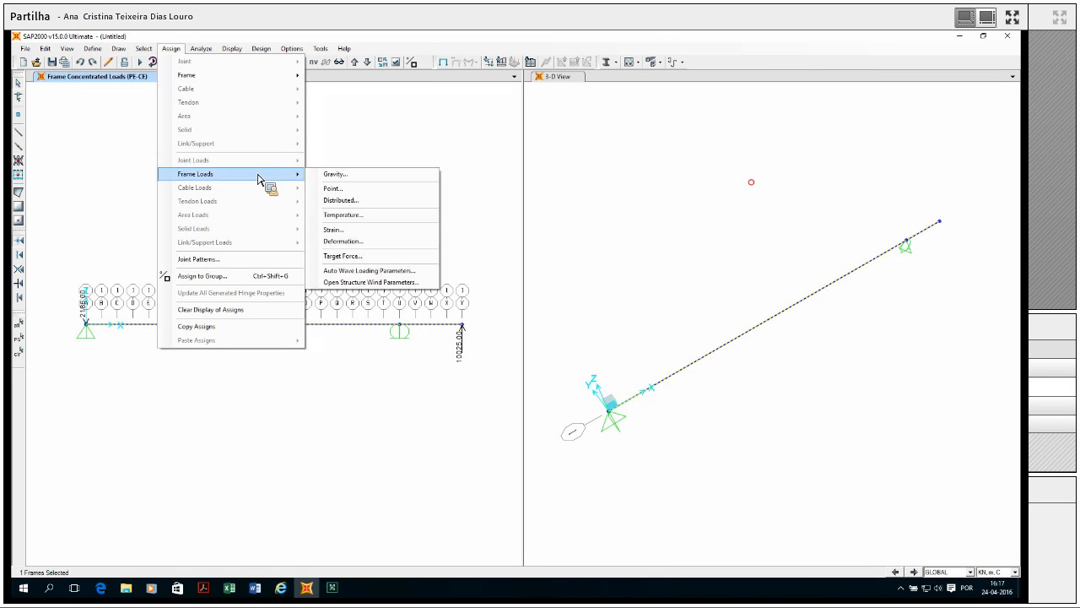
pyautogui.click(343, 201)
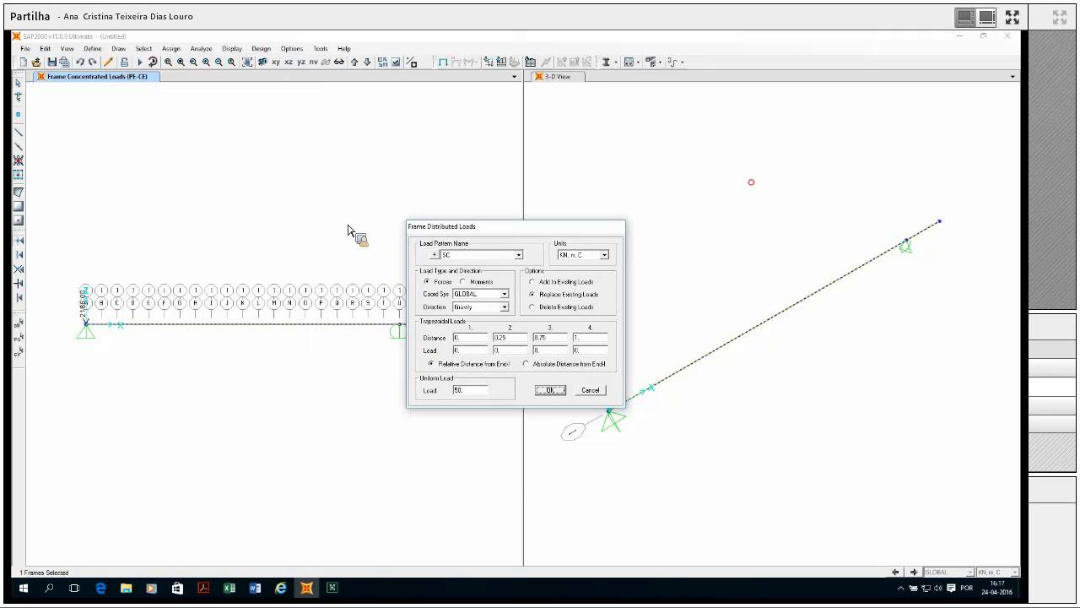
pyautogui.click(518, 254)
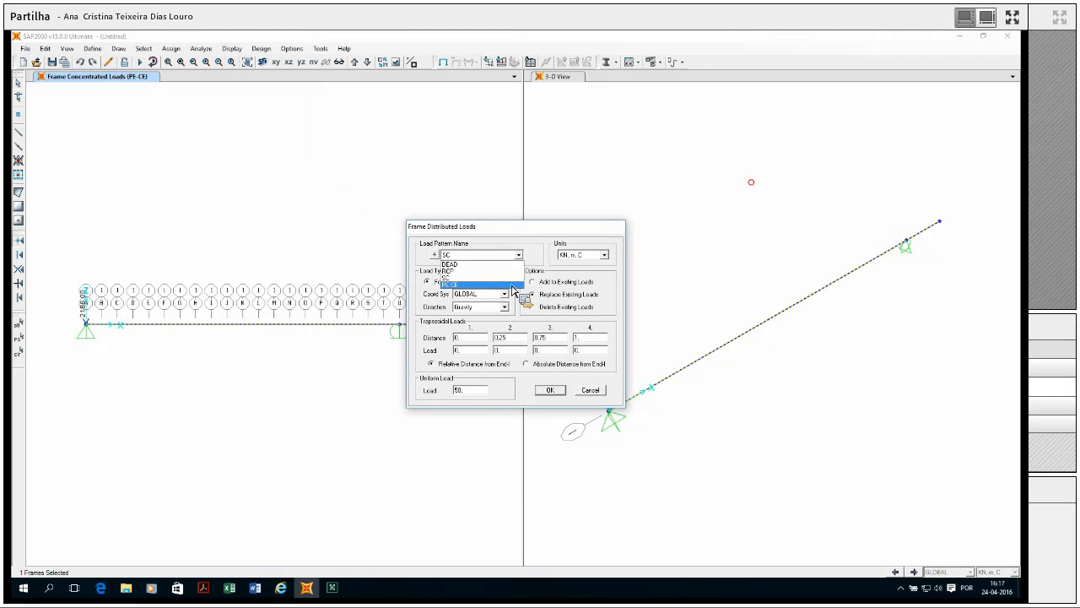
pyautogui.click(513, 293)
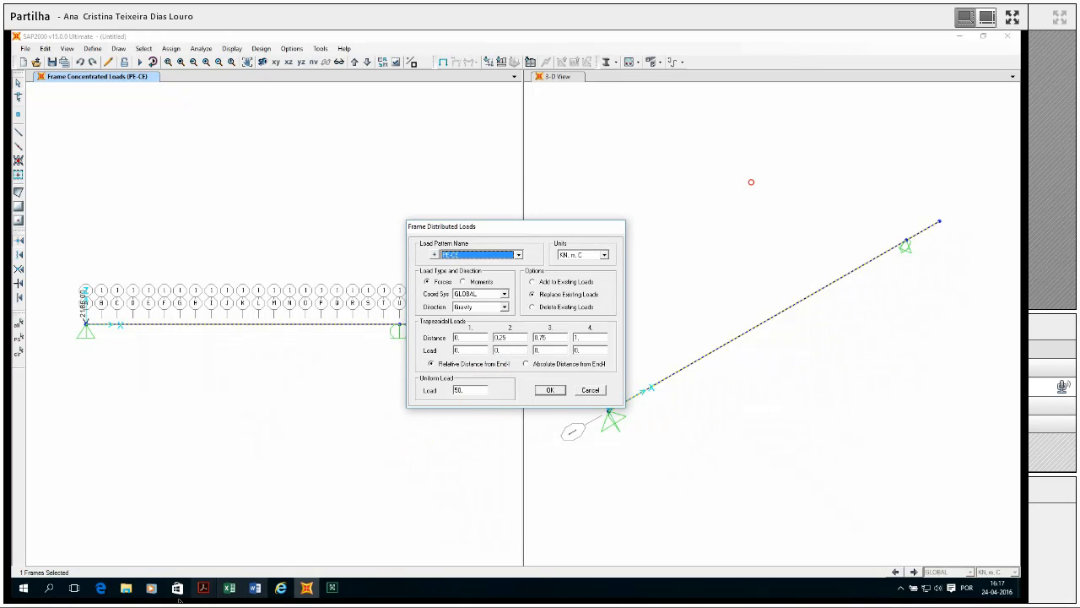
pyautogui.click(203, 588)
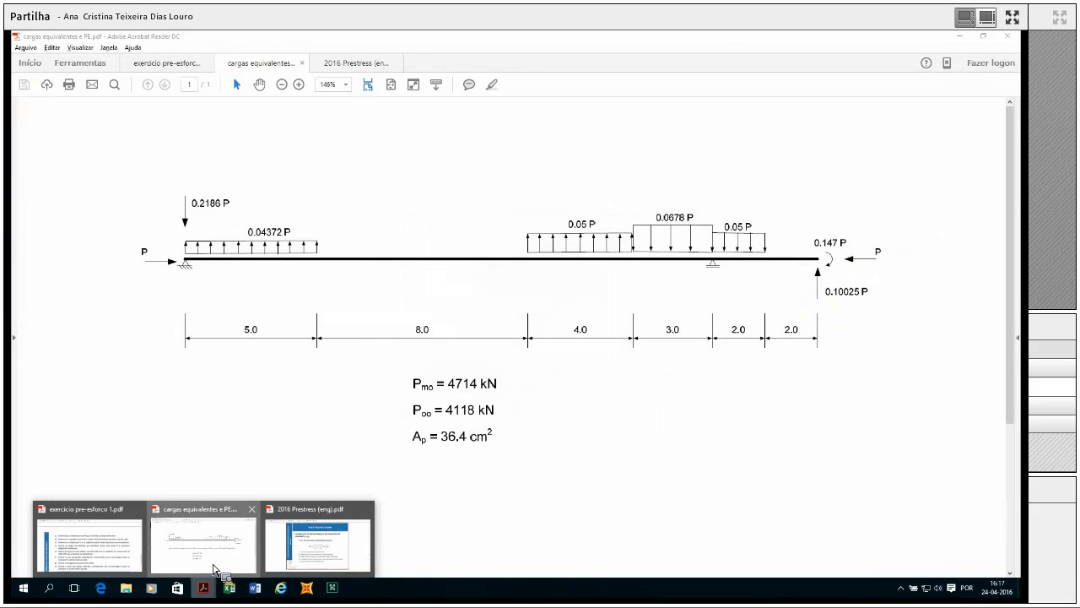
pyautogui.click(306, 588)
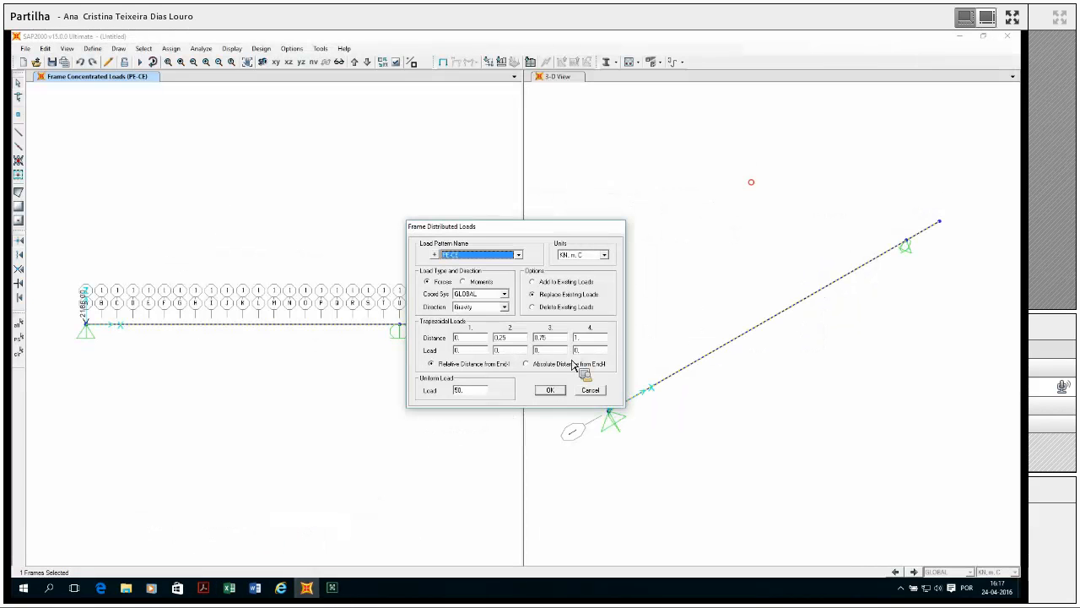
# - Set the first and fourth trapezoidal loads to -43,72 and use absolute distances from End-I, with the fourth distance at 5 m
pyautogui.click(484, 351)
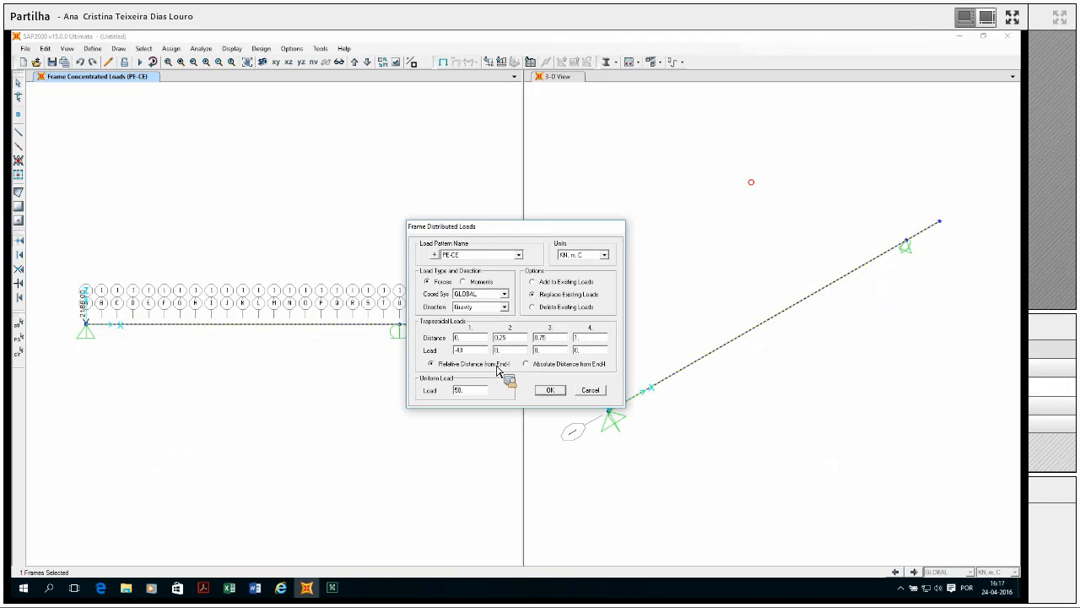
pyautogui.write('-43,7')
pyautogui.write('-4')
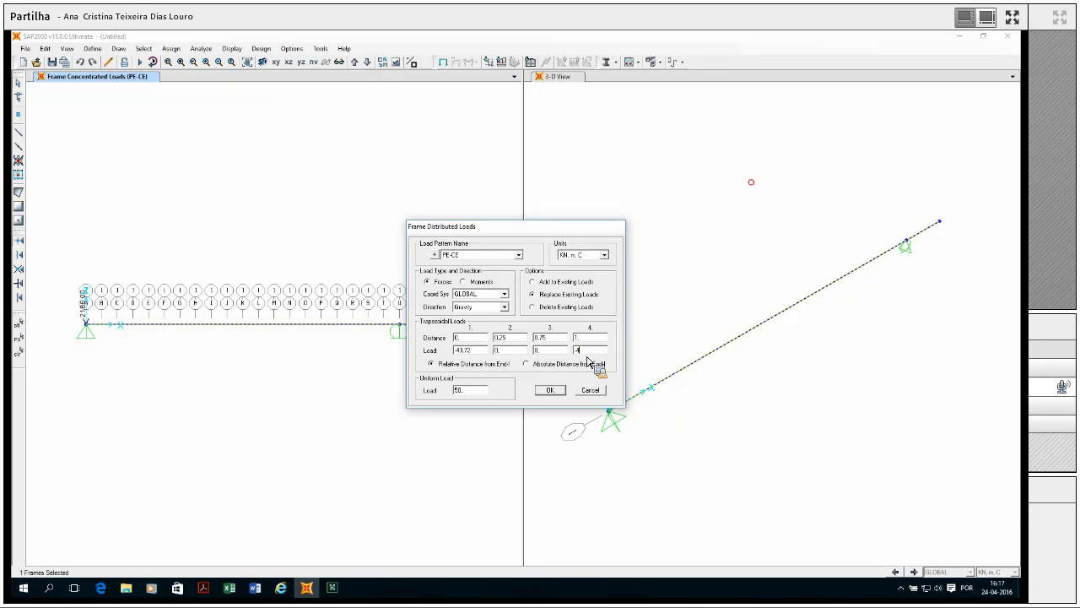
pyautogui.write('3,72')
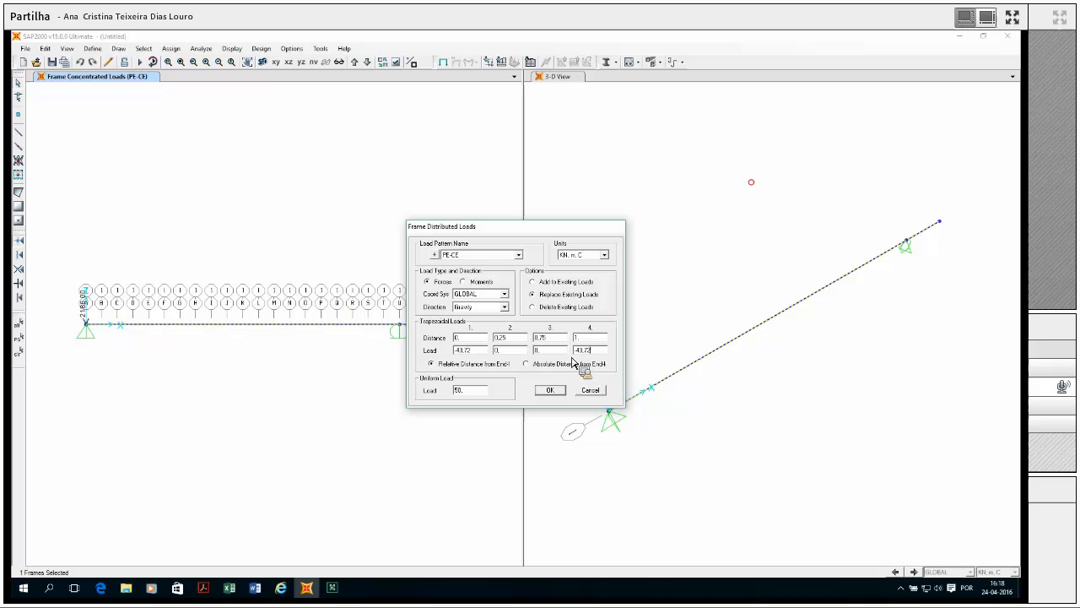
pyautogui.click(529, 370)
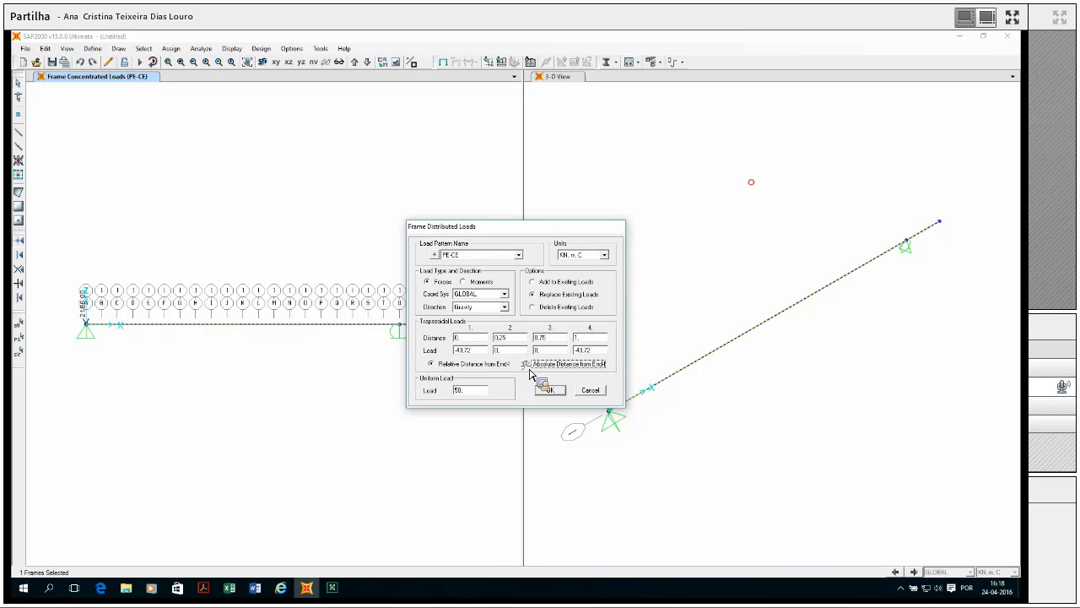
pyautogui.doubleClick(598, 340)
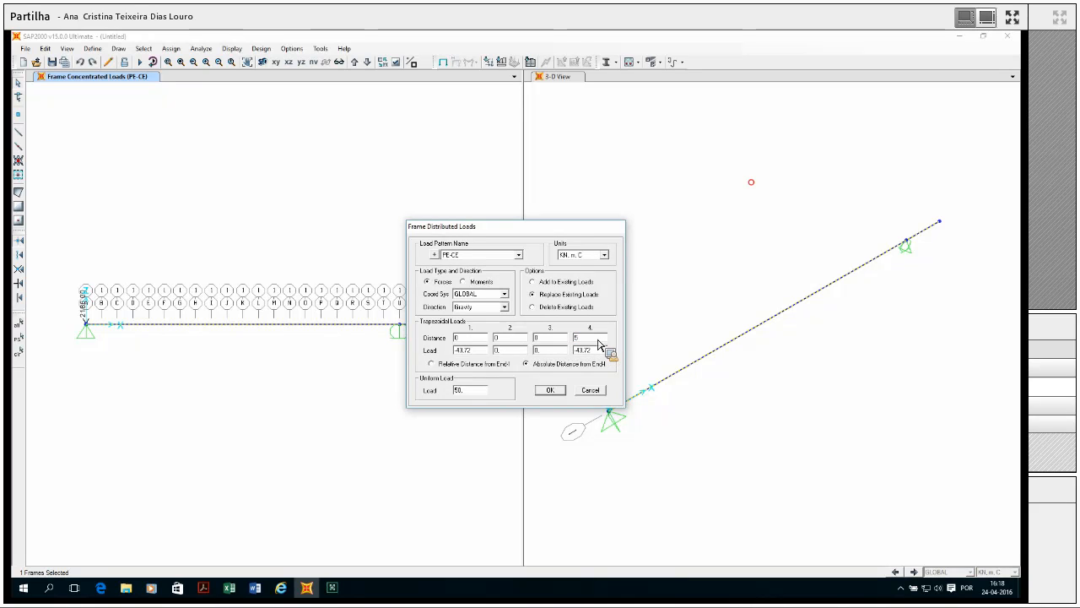
# - Copy the -43,72 load to the second and third trapezoidal points and set their distances to 1 and 2 m
pyautogui.doubleClick(470, 351)
pyautogui.hotkey('ctrl', 'c')
pyautogui.doubleClick(510, 352)
pyautogui.hotkey('ctrl', 'v')
pyautogui.hotkey('ctrl', 'v')
pyautogui.doubleClick(510, 339)
pyautogui.write('1')
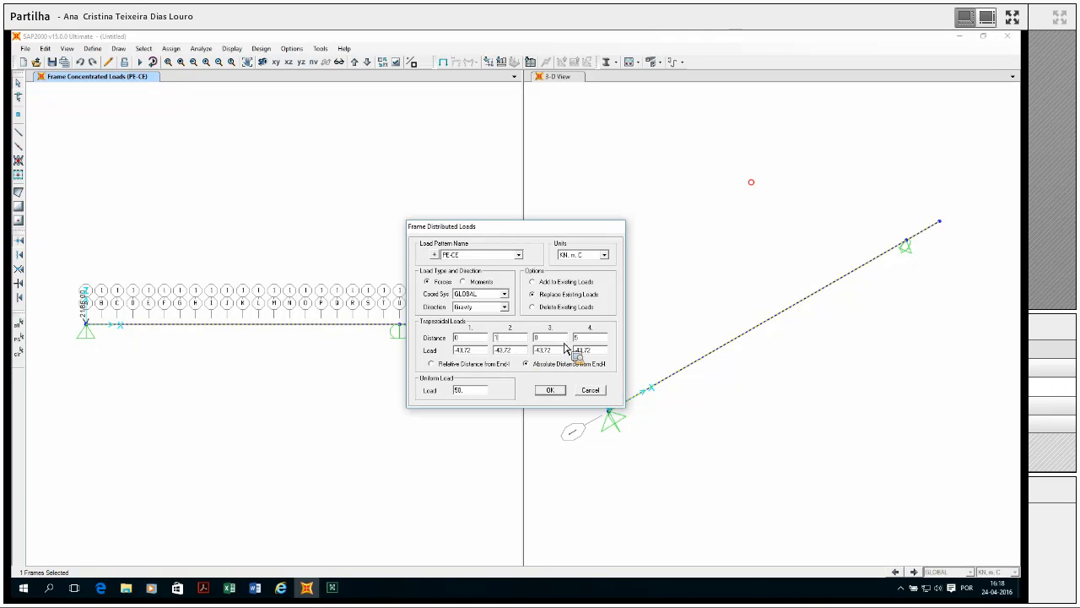
pyautogui.write('2')
# - Set the uniform load to 0 and apply the distributed load to the beam as an addition to existing loads
pyautogui.doubleClick(483, 391)
pyautogui.press('BackSpace')
pyautogui.click(559, 283)
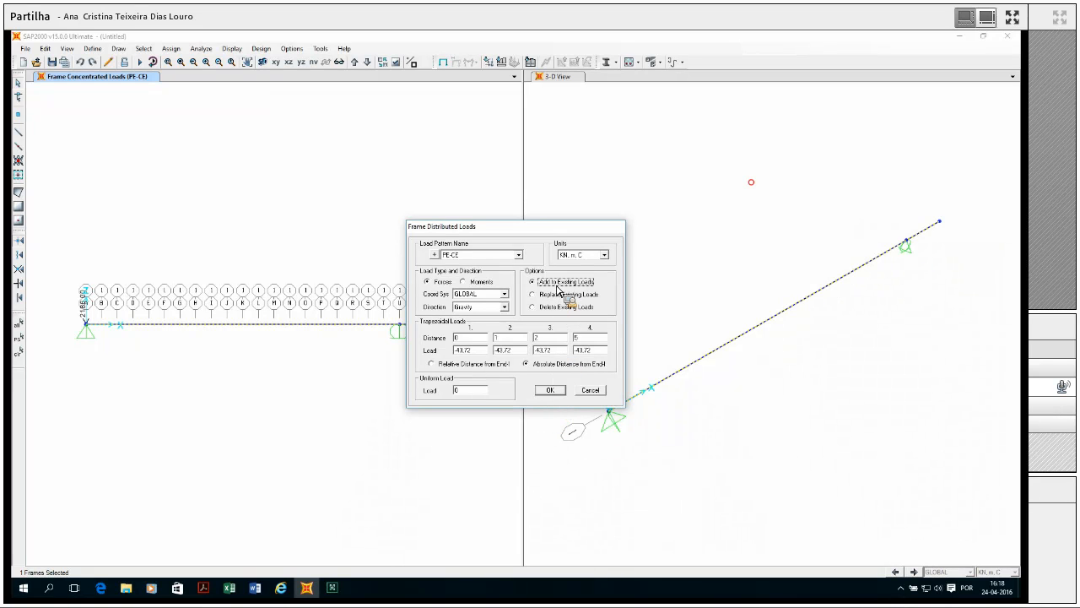
pyautogui.click(547, 392)
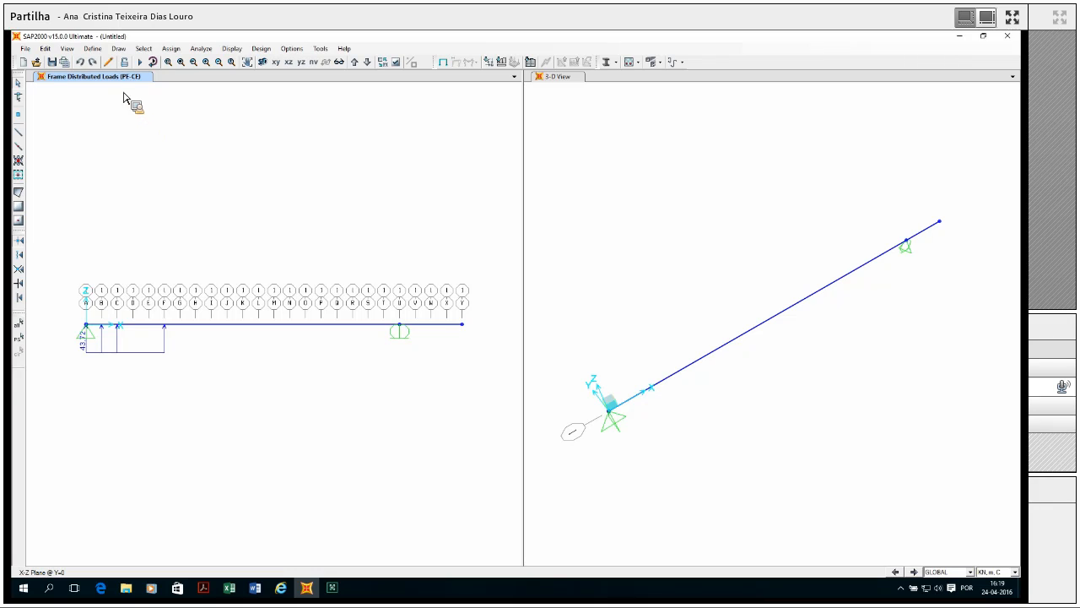
# - Choose the Frame Loads - Point and Frame Loads - Distributed tables for interactive database editing
pyautogui.click(44, 48)
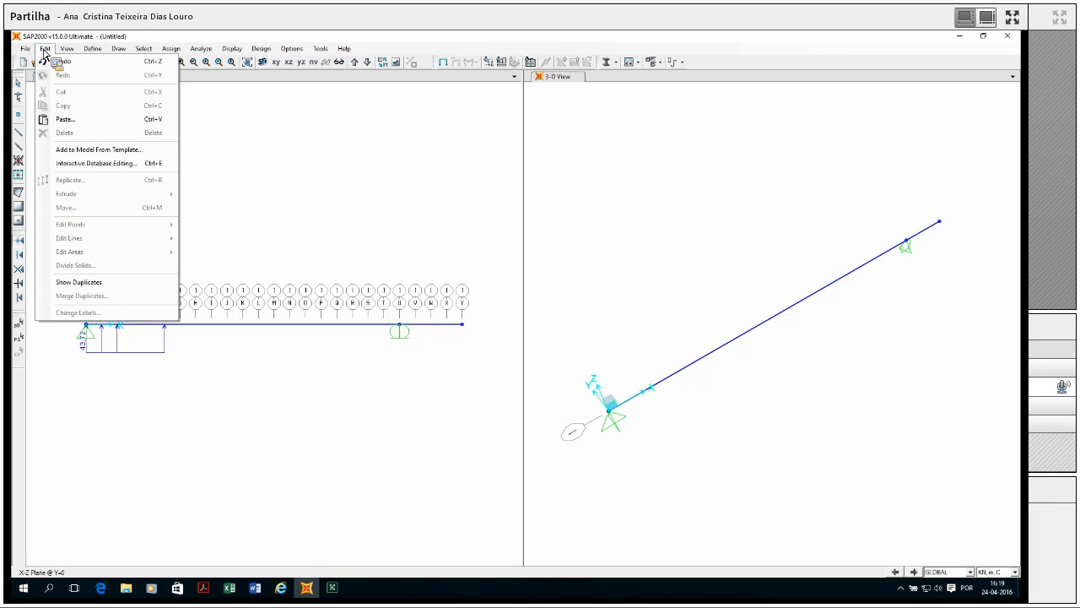
pyautogui.click(83, 169)
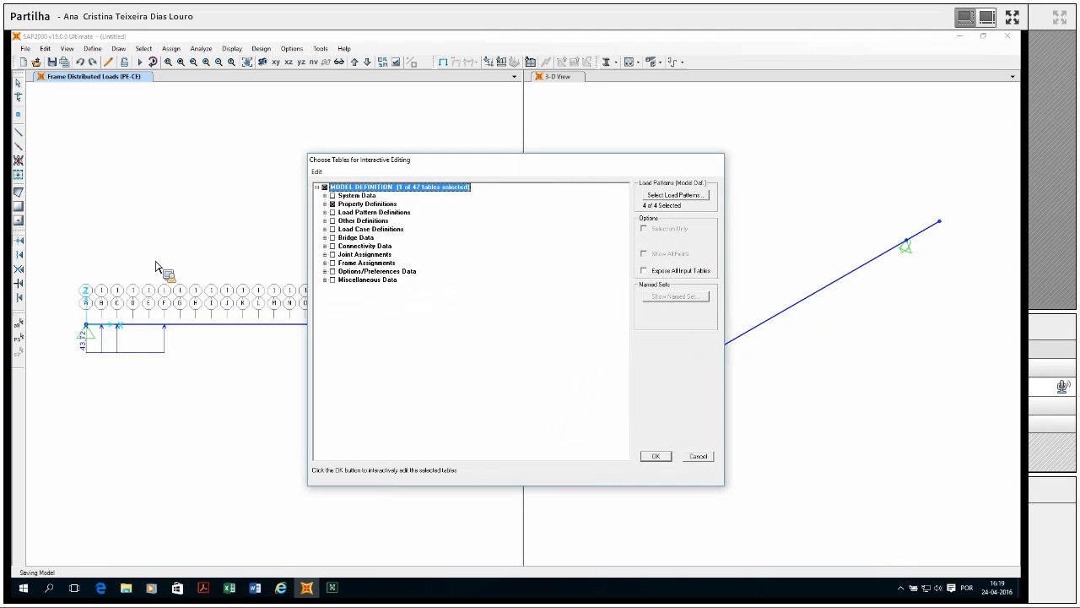
pyautogui.click(327, 263)
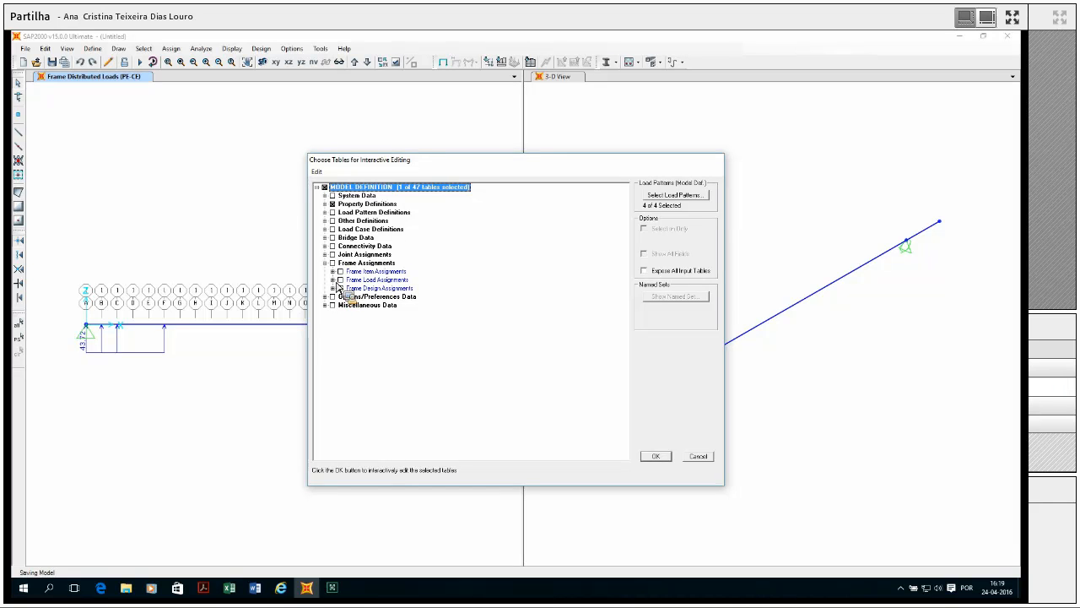
pyautogui.click(333, 279)
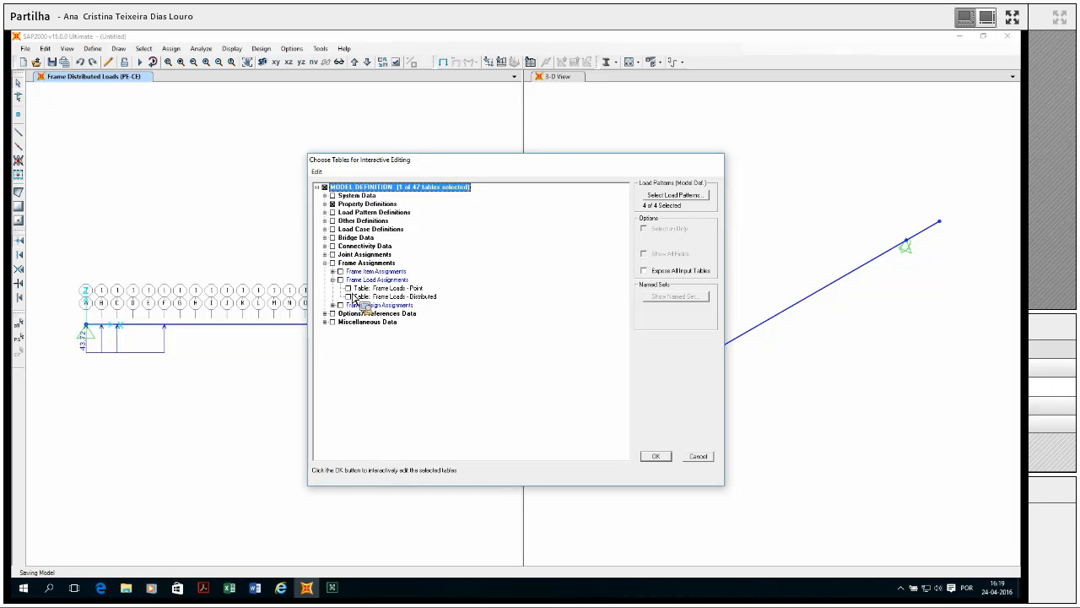
pyautogui.click(347, 287)
pyautogui.click(348, 296)
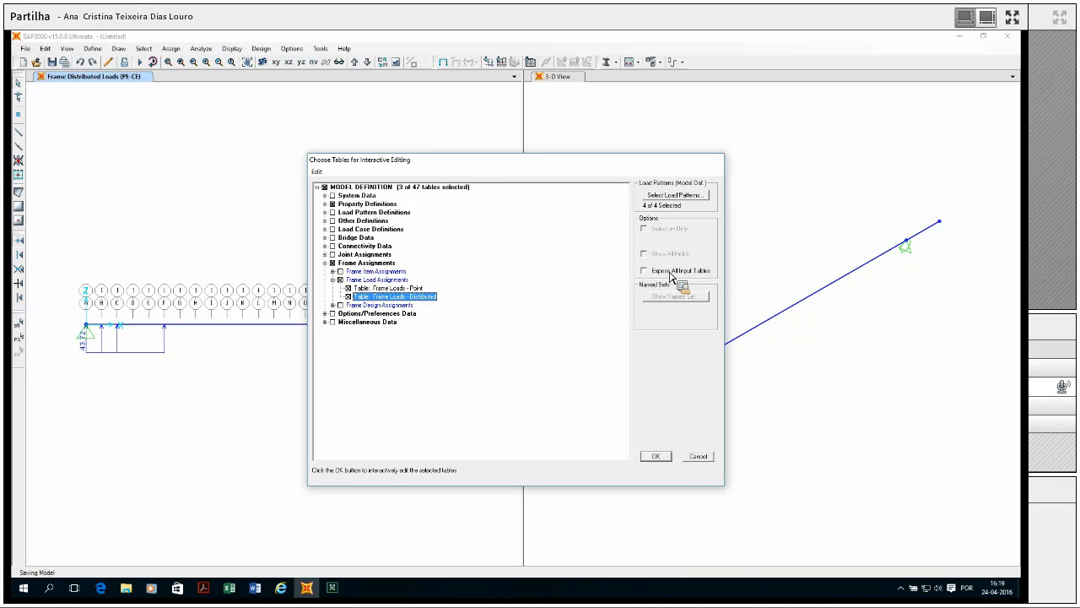
# - Restrict the tables to load pattern PE-CE and open them for interactive editing
pyautogui.click(676, 195)
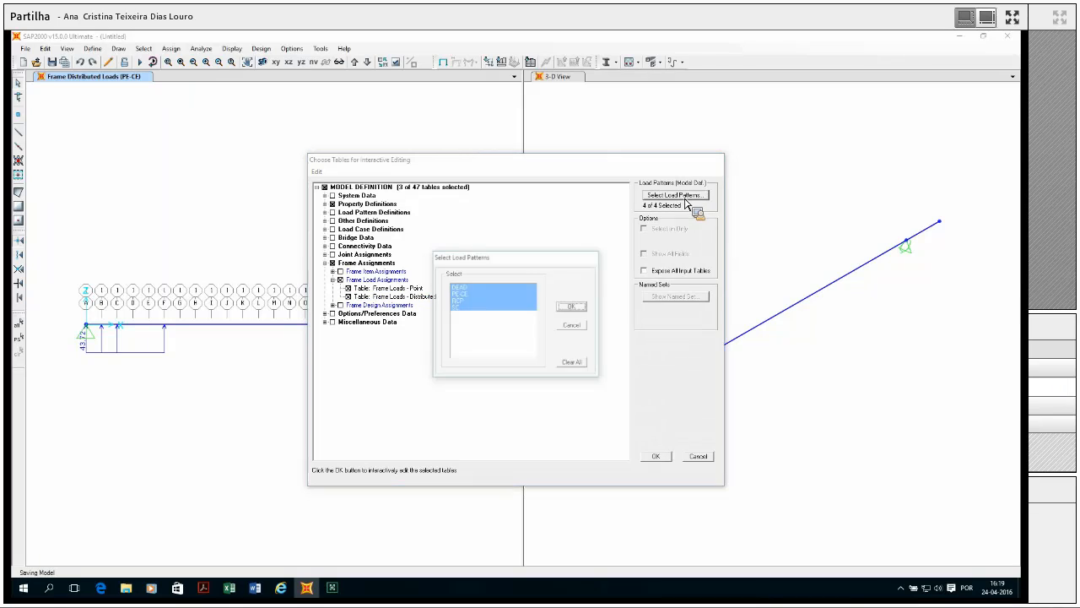
pyautogui.click(464, 293)
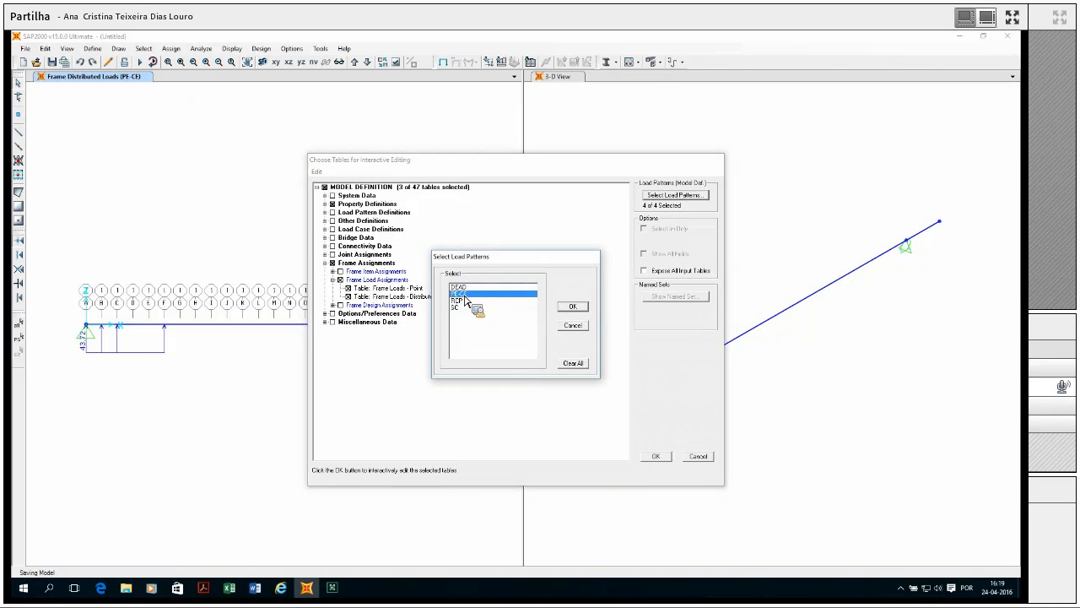
pyautogui.click(573, 307)
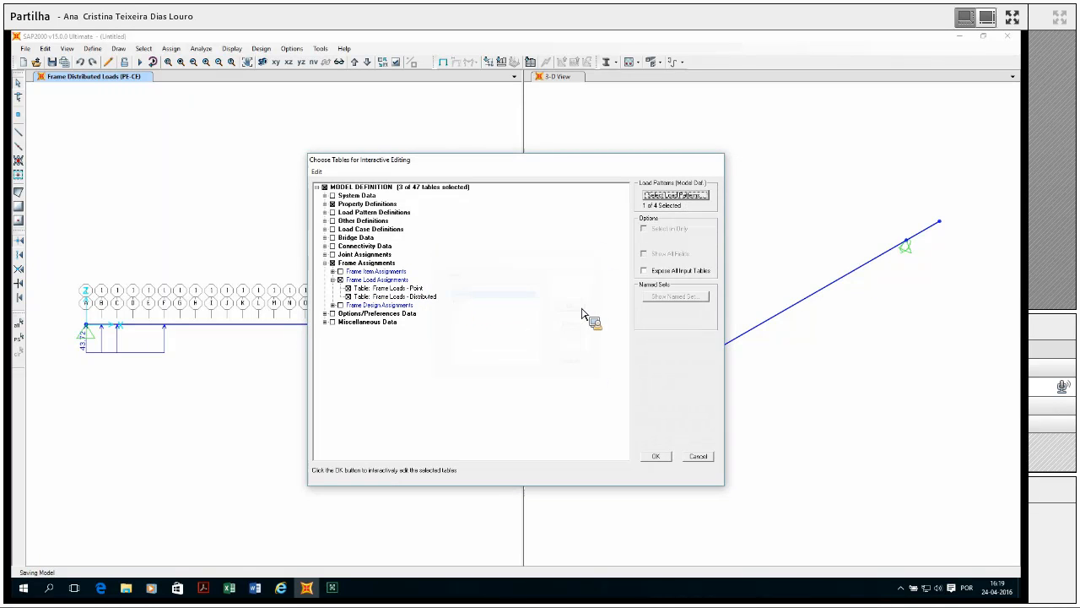
pyautogui.click(658, 457)
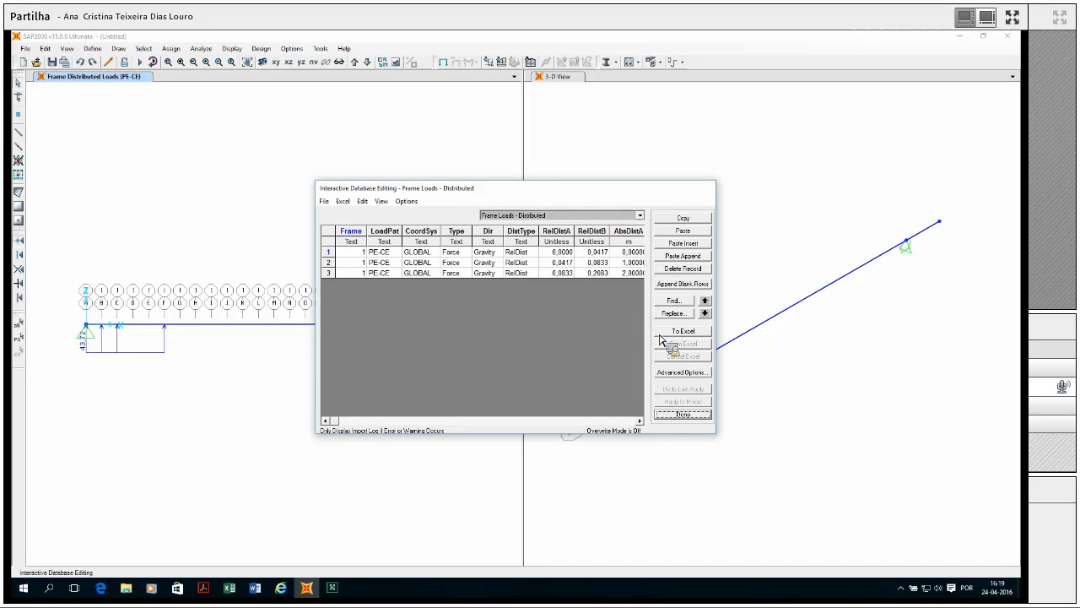
# - Export the Frame Loads - Distributed table to Excel and bring up the new workbook in a maximized window
pyautogui.click(687, 333)
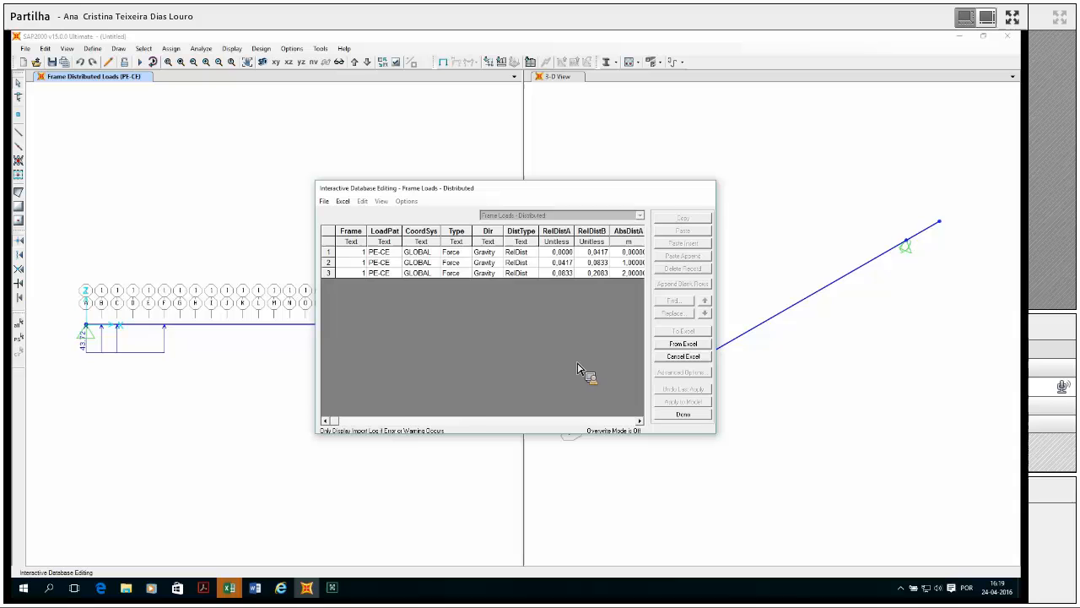
pyautogui.click(229, 587)
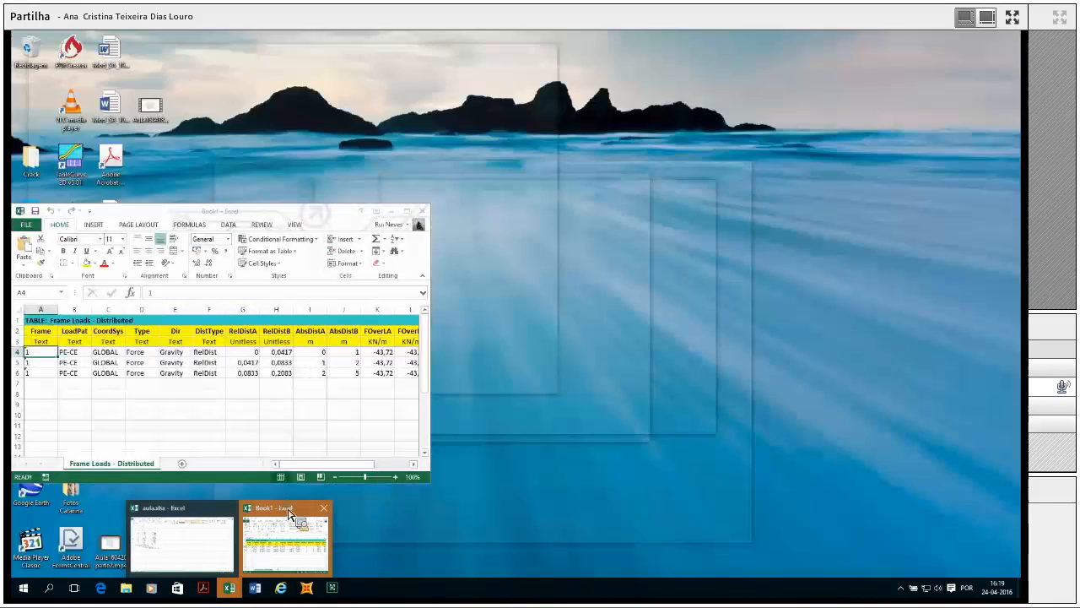
pyautogui.click(289, 513)
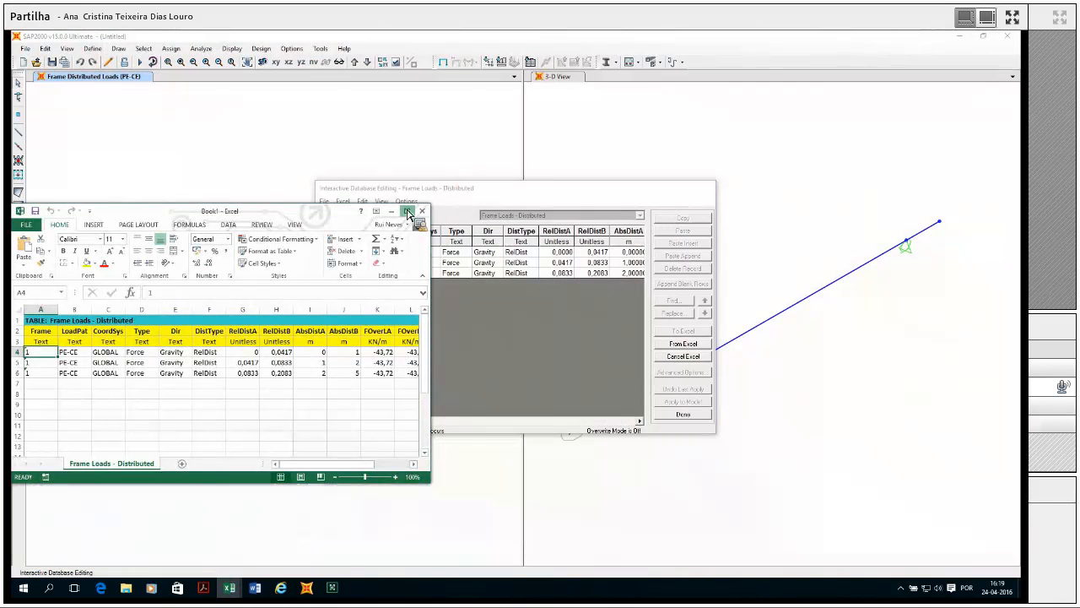
pyautogui.click(407, 211)
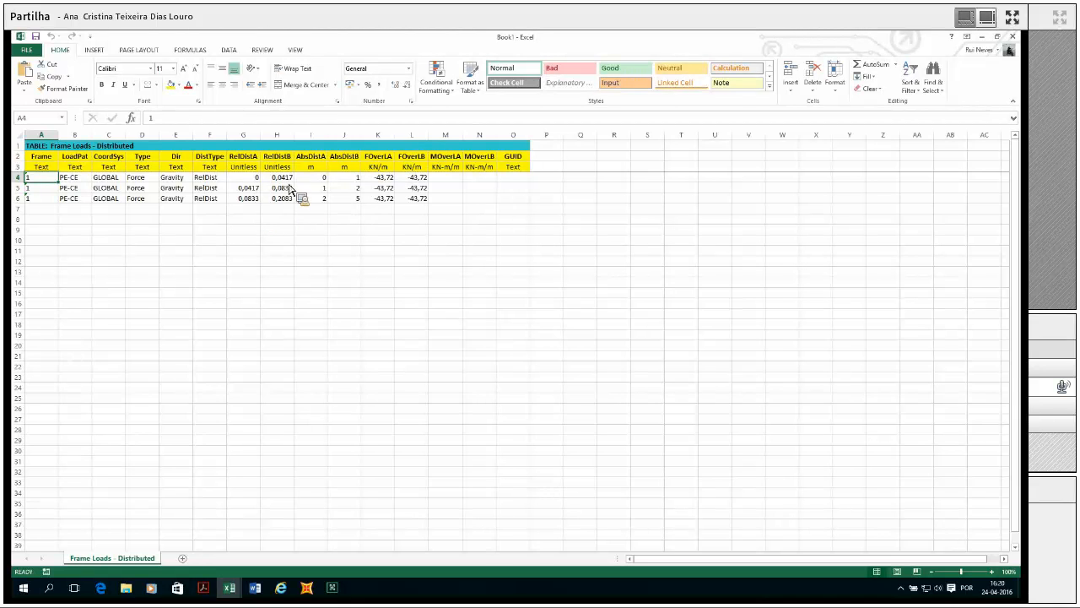
# - Enter AbsDist as the distance type in row 7 and consult the equivalent-load diagram PDF for the next load's extents
pyautogui.click(211, 210)
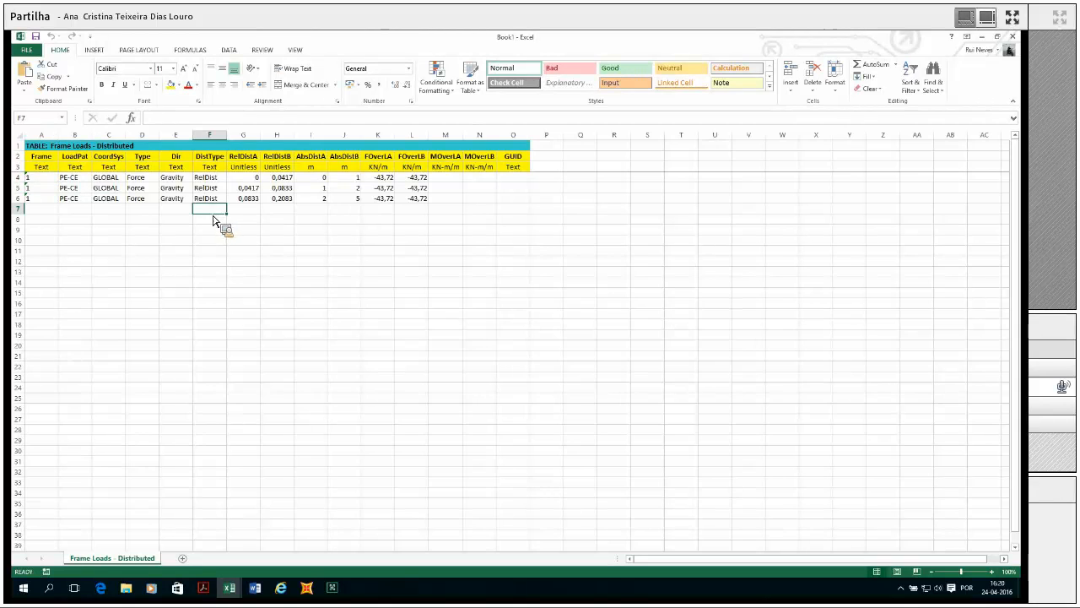
pyautogui.write('Abs')
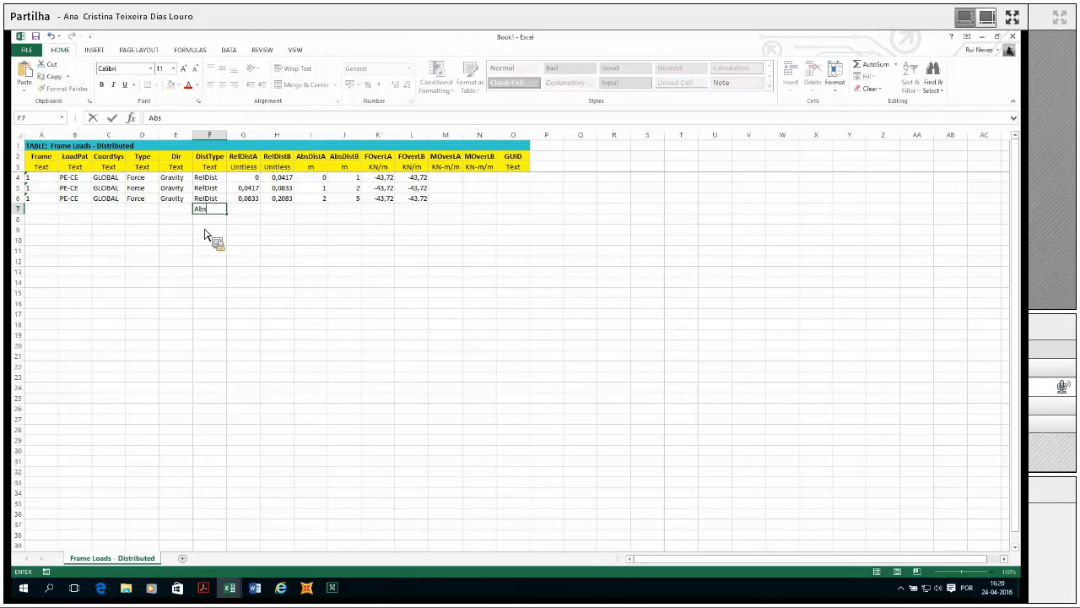
pyautogui.write('Dist')
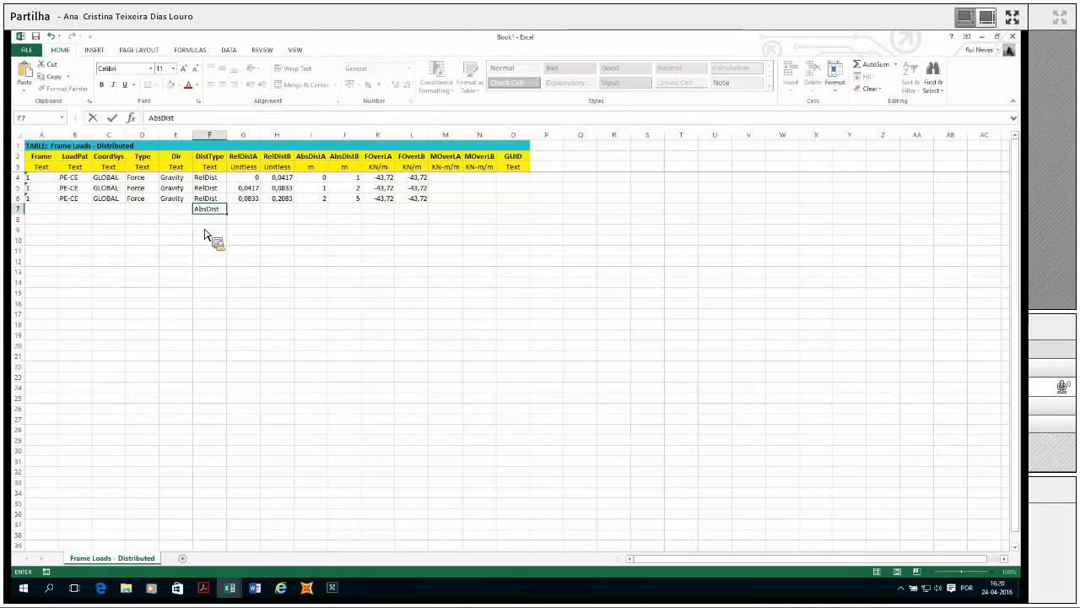
pyautogui.hotkey('ctrl', 'Return')
pyautogui.press('Tab')
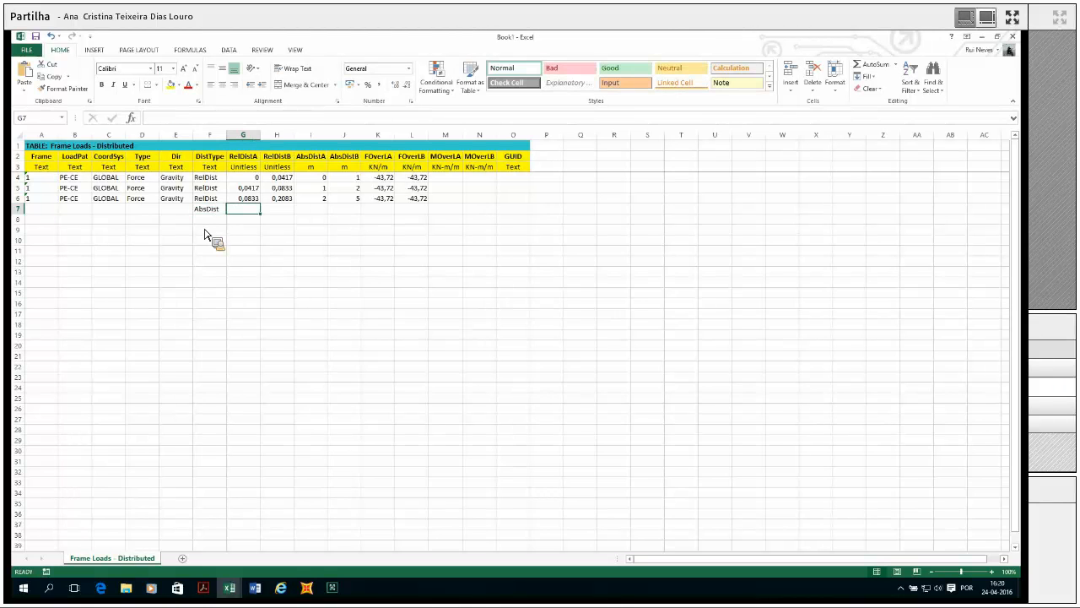
pyautogui.press('Tab')
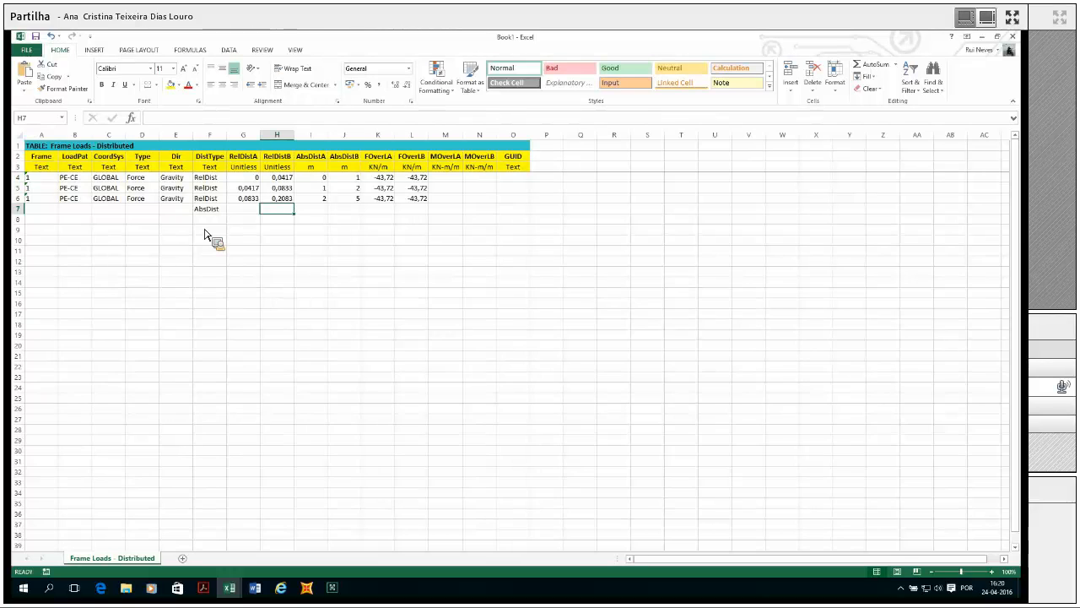
pyautogui.press('Tab')
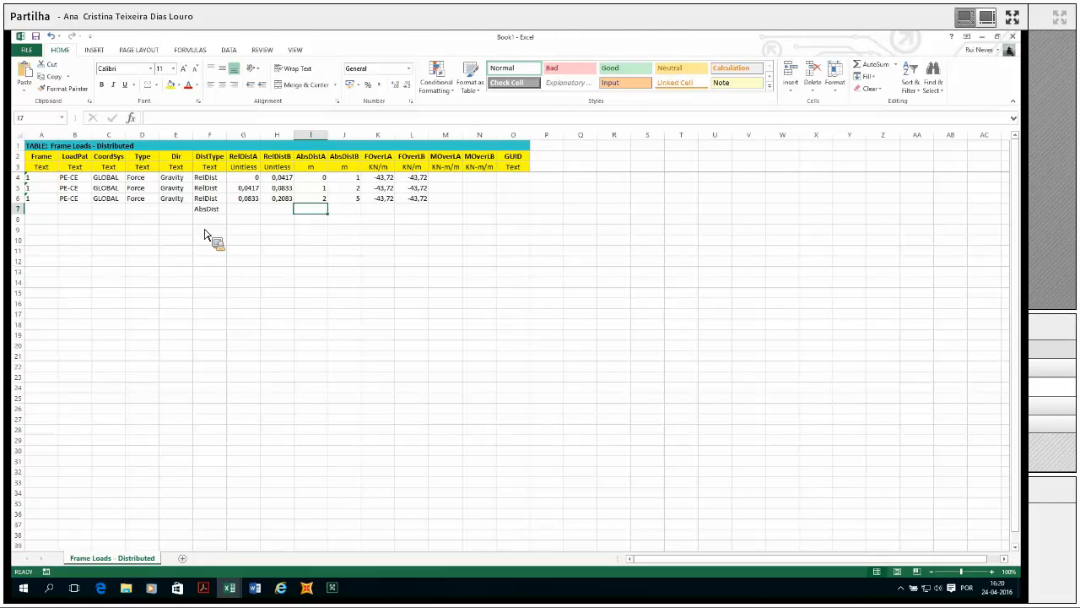
pyautogui.hotkey('alt', 'Tab')
pyautogui.hotkey('alt', 'Tab')
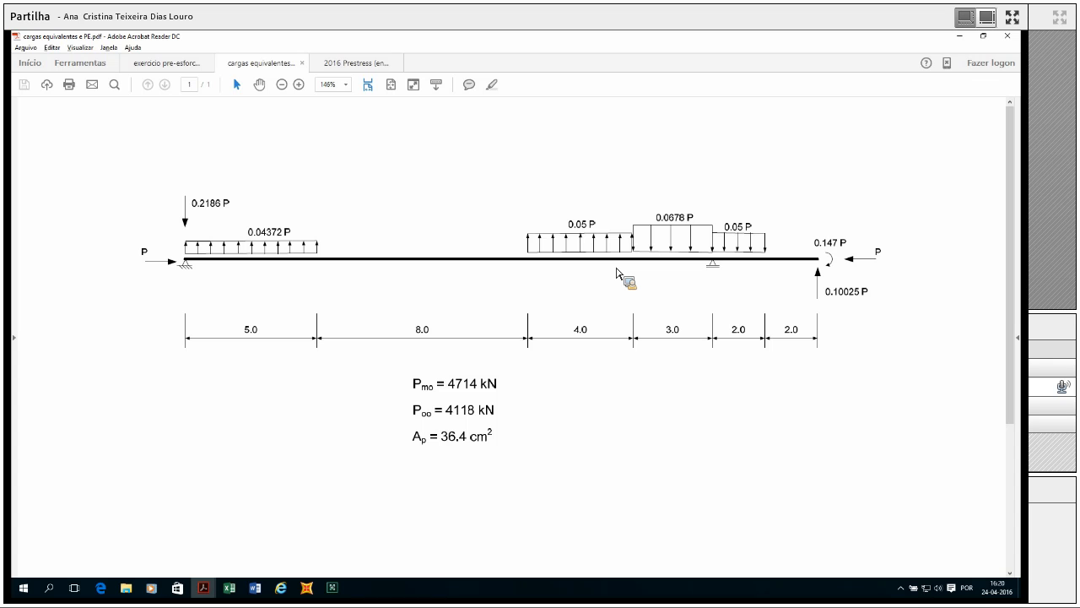
pyautogui.hotkey('alt', 'Tab')
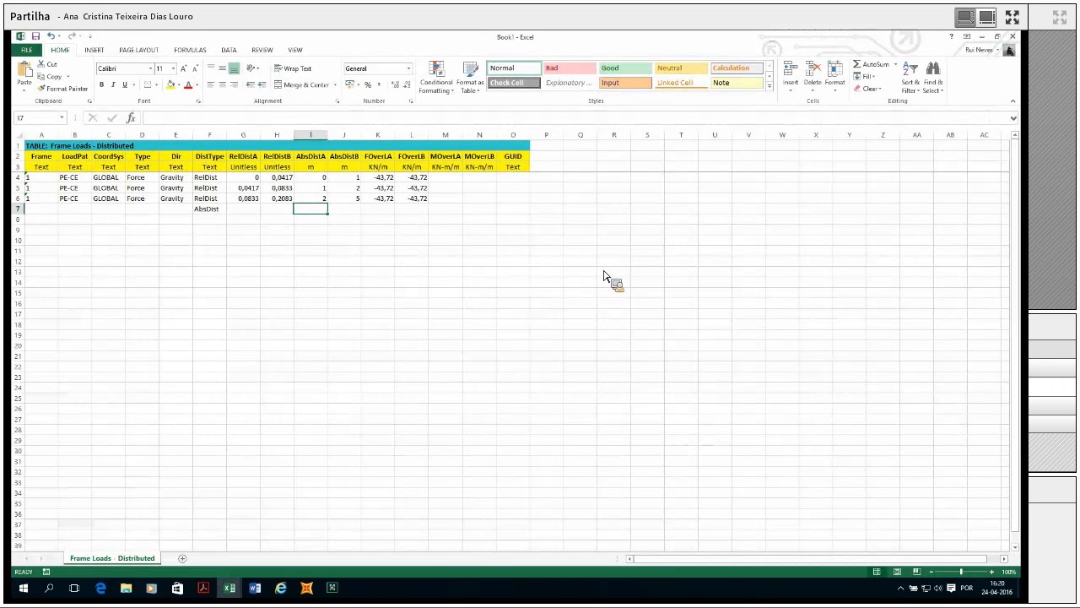
# - Set the row 7 load to run from 13 m to 17 m with -50 kN/m at both ends
pyautogui.write('13')
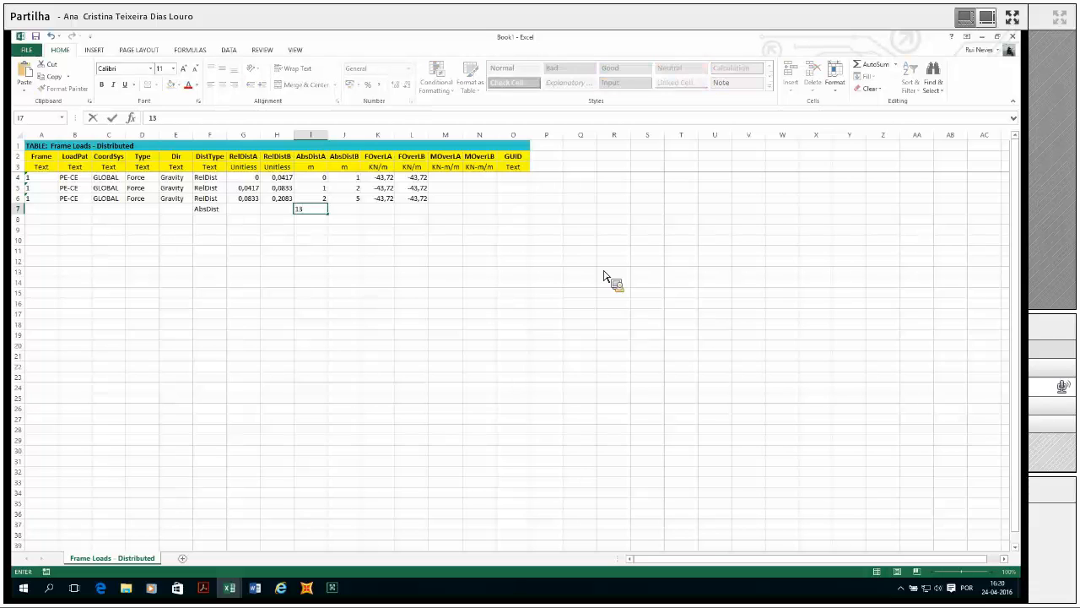
pyautogui.press('Tab')
pyautogui.write('17')
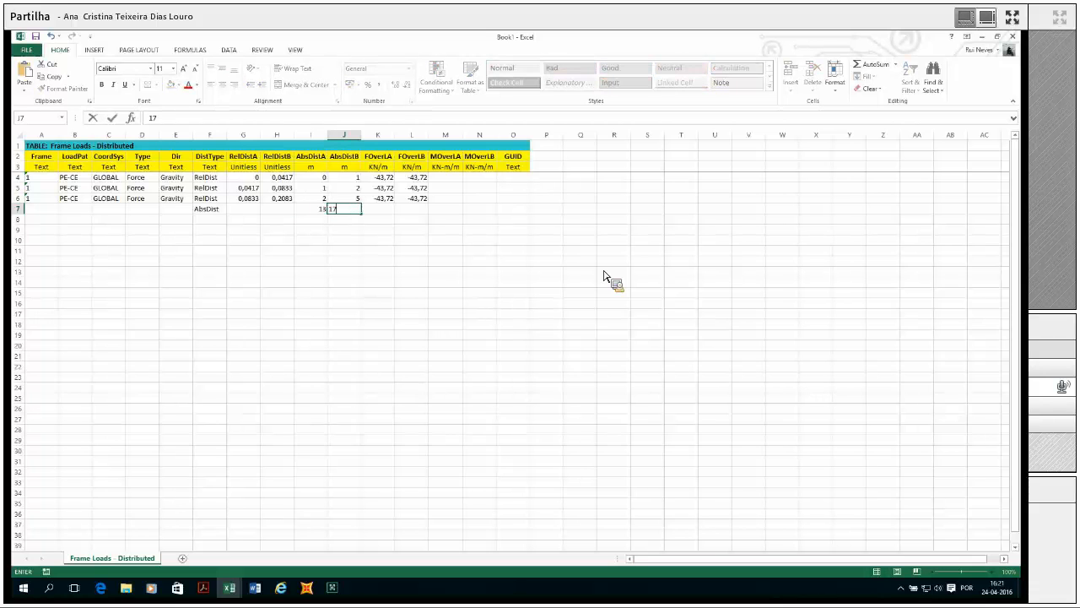
pyautogui.press('Tab')
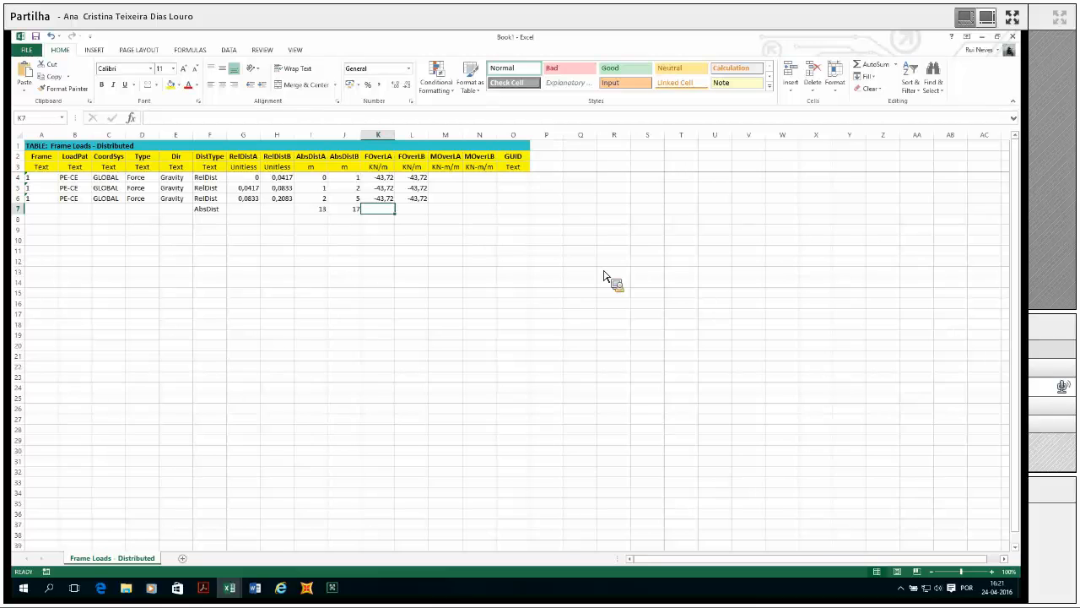
pyautogui.write('-50')
pyautogui.press('Tab')
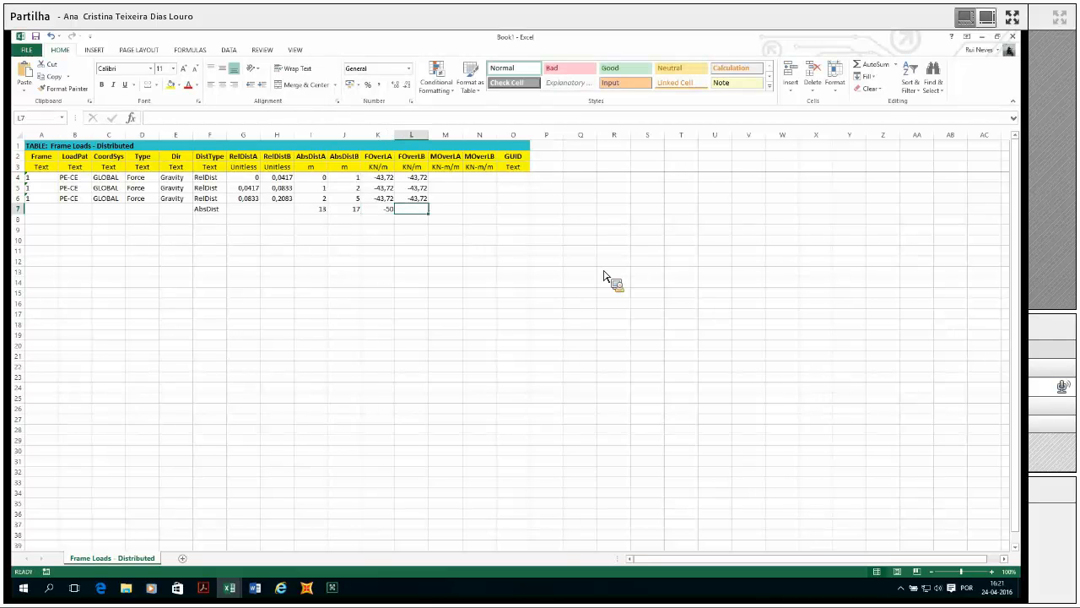
pyautogui.write('-50')
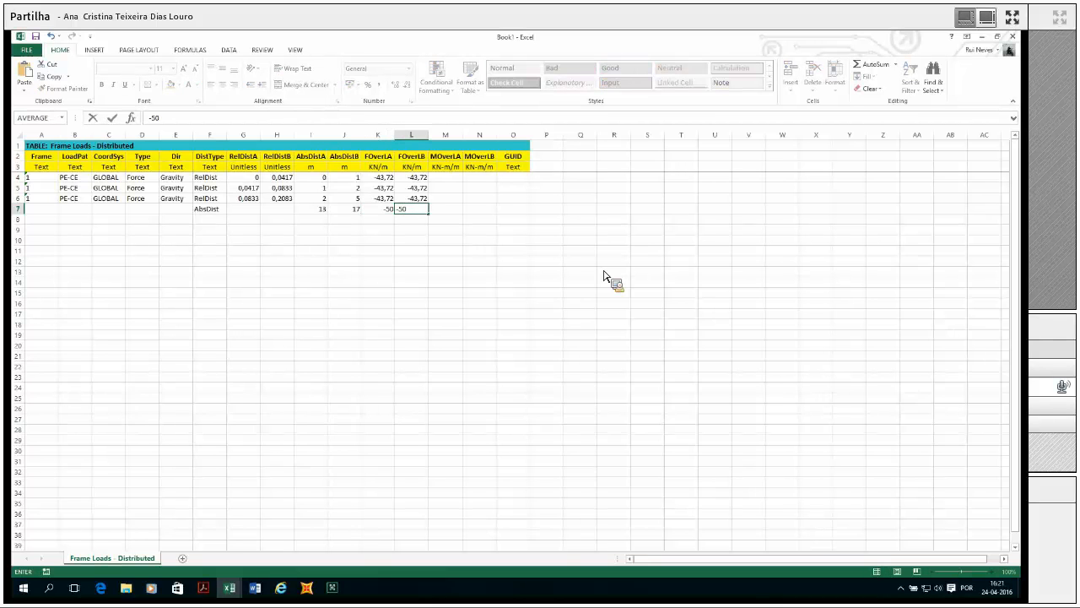
# - Copy AbsDist into row 8 and set that load's absolute distances to 17 m and 20 m
pyautogui.press('Left')
pyautogui.press('Left')
pyautogui.press('Left')
pyautogui.press('Left')
pyautogui.press('Left')
pyautogui.press('Left')
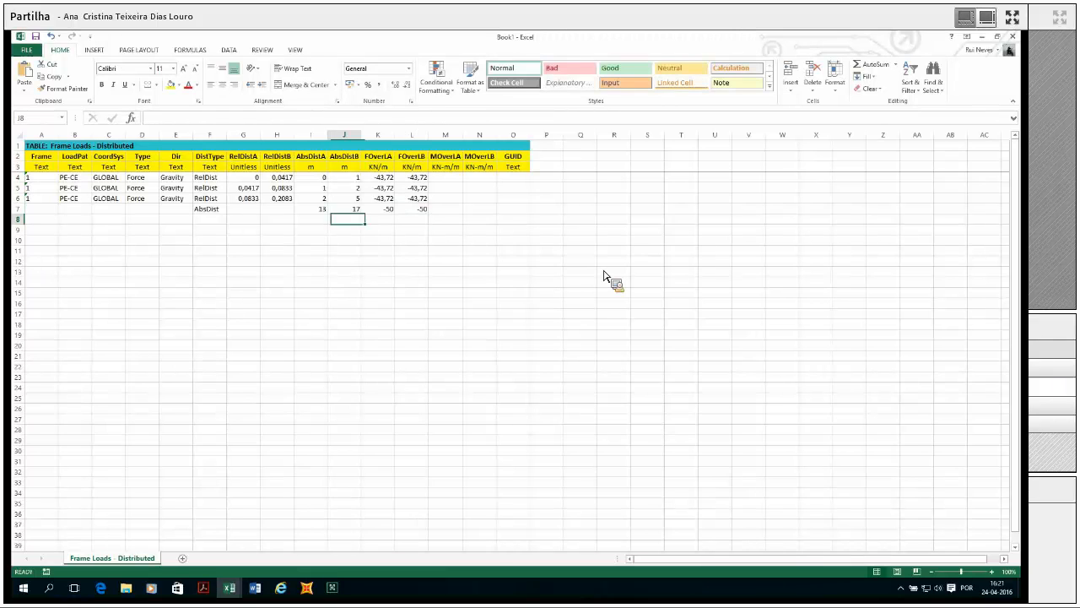
pyautogui.hotkey('ctrl', 'c')
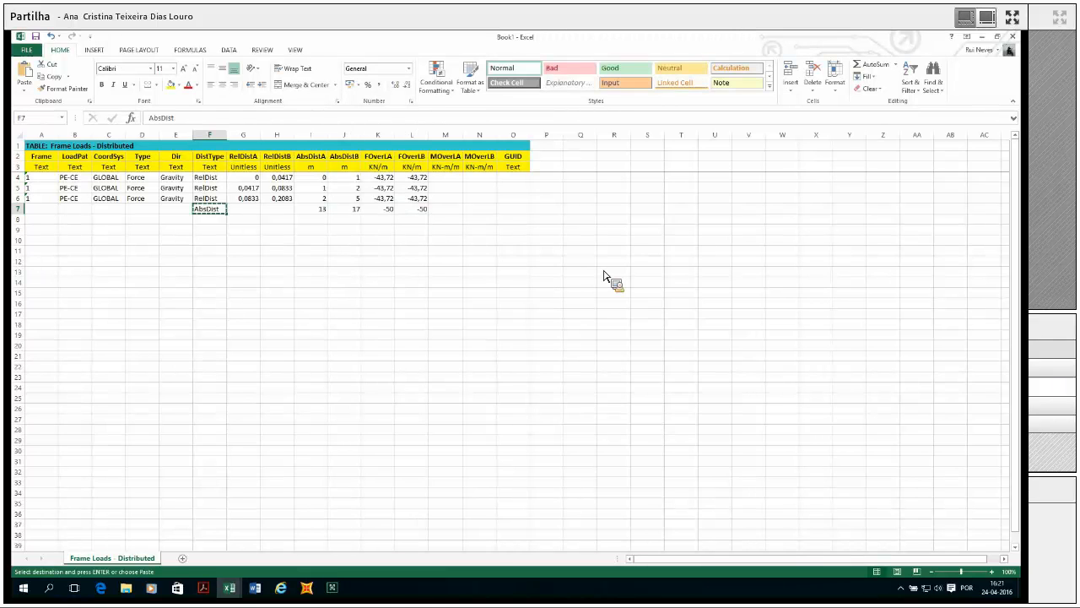
pyautogui.press('Down')
pyautogui.press('Return')
pyautogui.press('Right')
pyautogui.press('Right')
pyautogui.press('Right')
pyautogui.write('1')
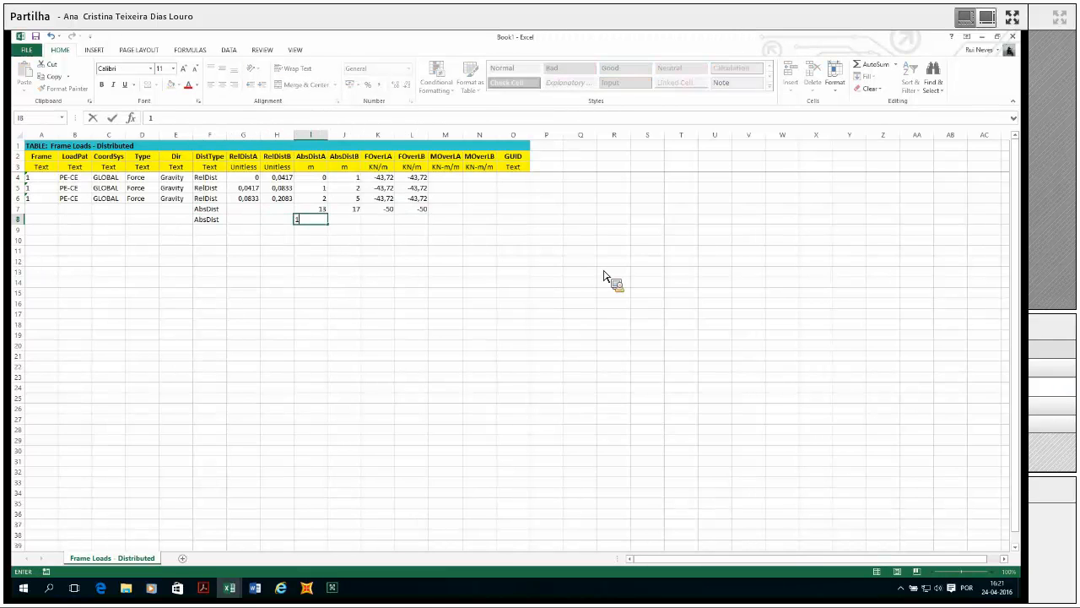
pyautogui.write('7')
pyautogui.press('Tab')
pyautogui.write('2')
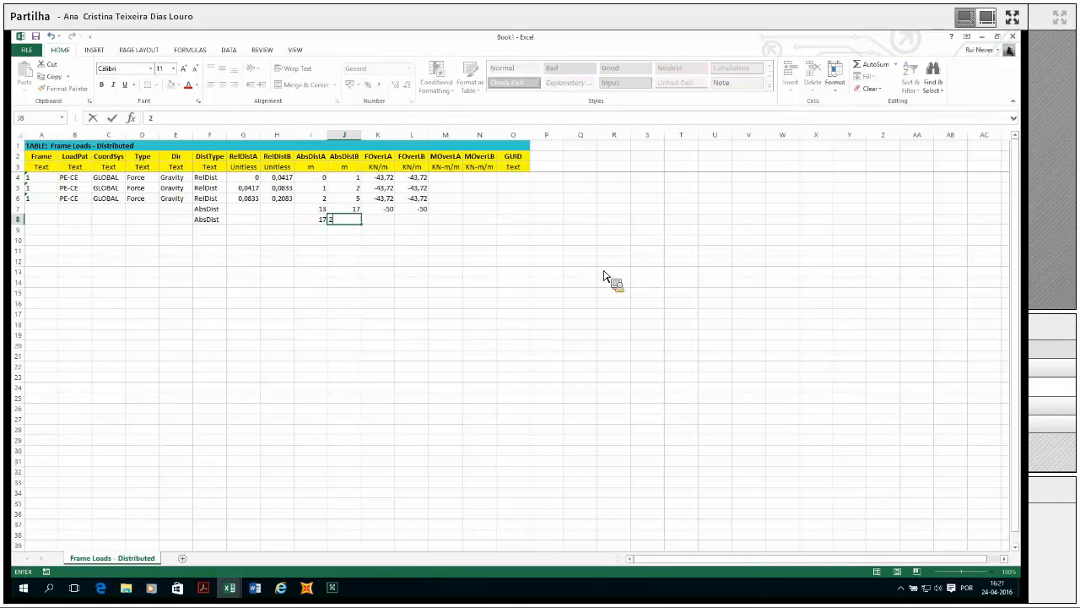
pyautogui.press('Tab')
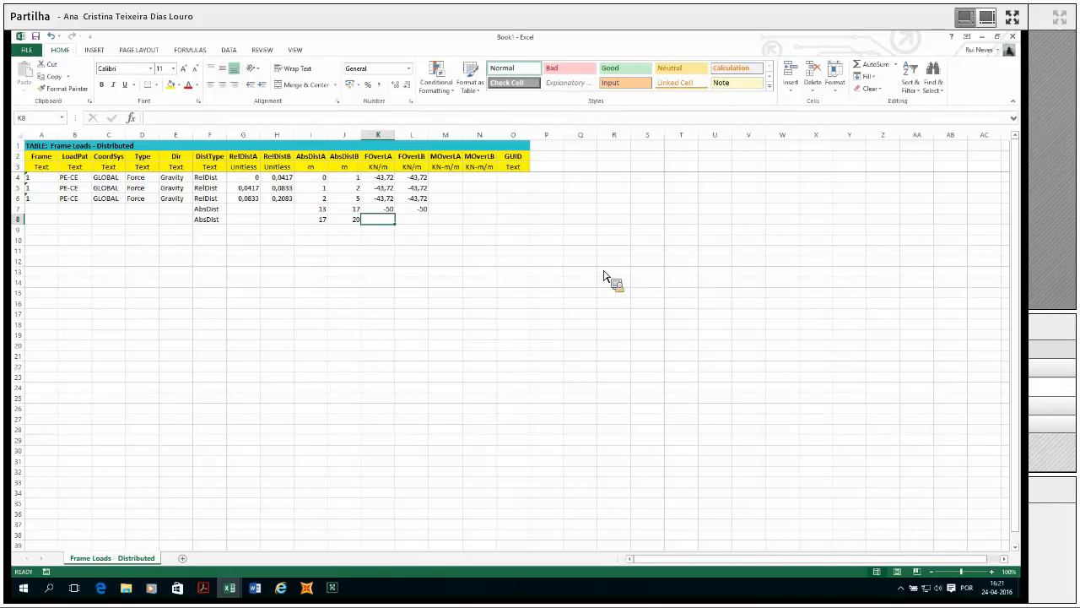
# - Check the load value in the diagram PDF and enter 67,8 kN/m at both ends of the row 8 load
pyautogui.hotkey('alt', 'Tab')
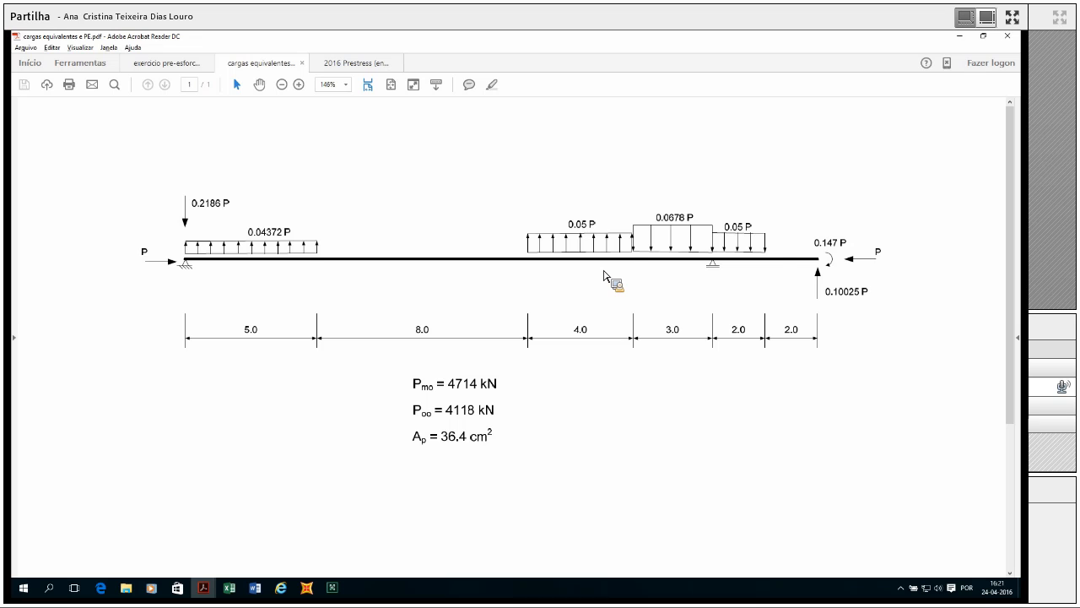
pyautogui.hotkey('alt', 'Tab')
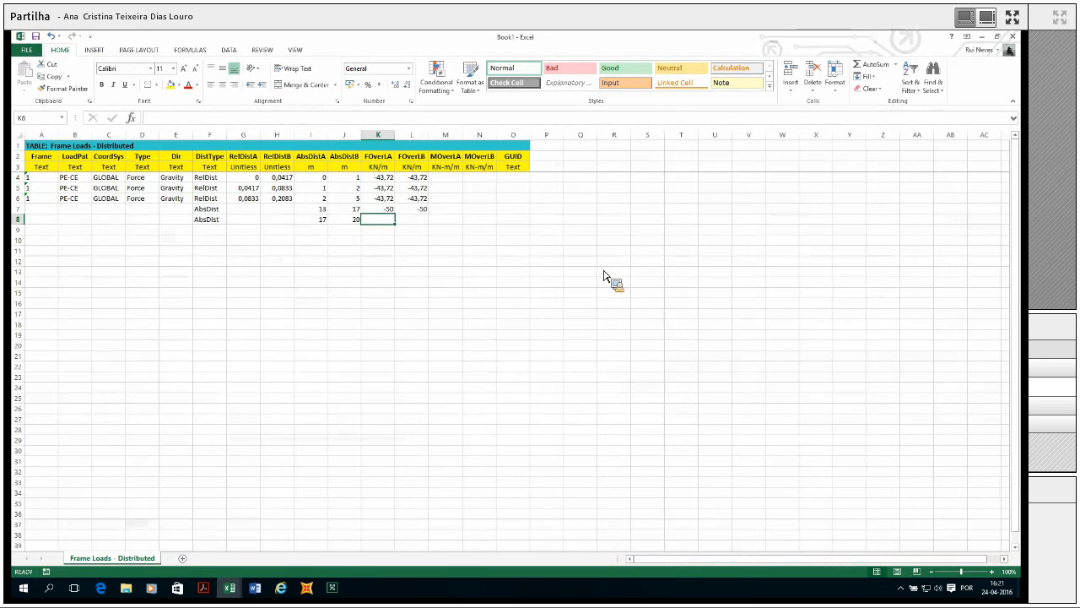
pyautogui.write('6')
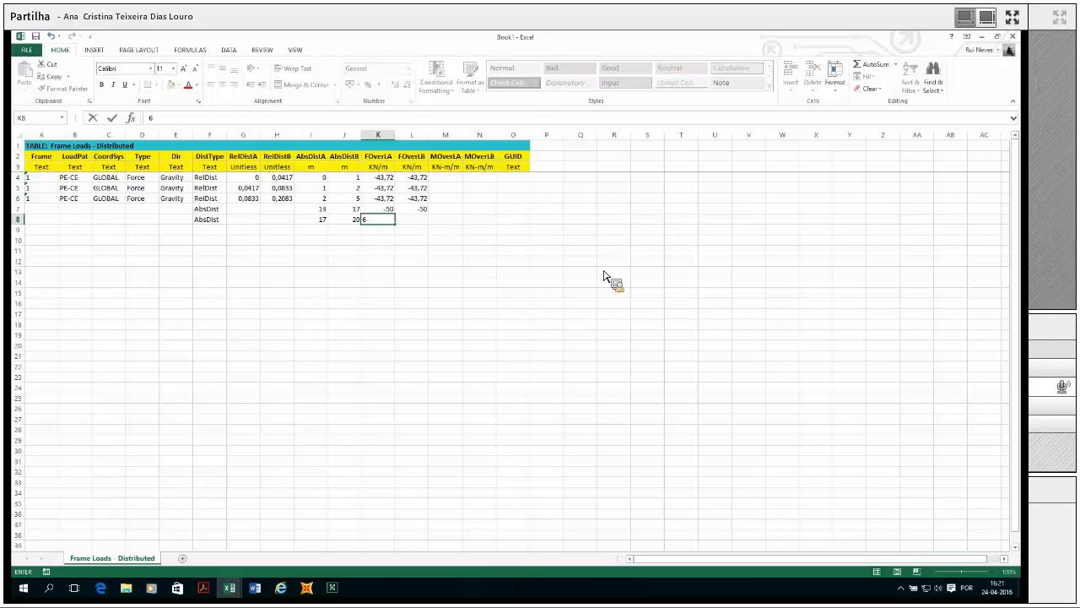
pyautogui.write('7,8')
pyautogui.press('Tab')
pyautogui.write('67')
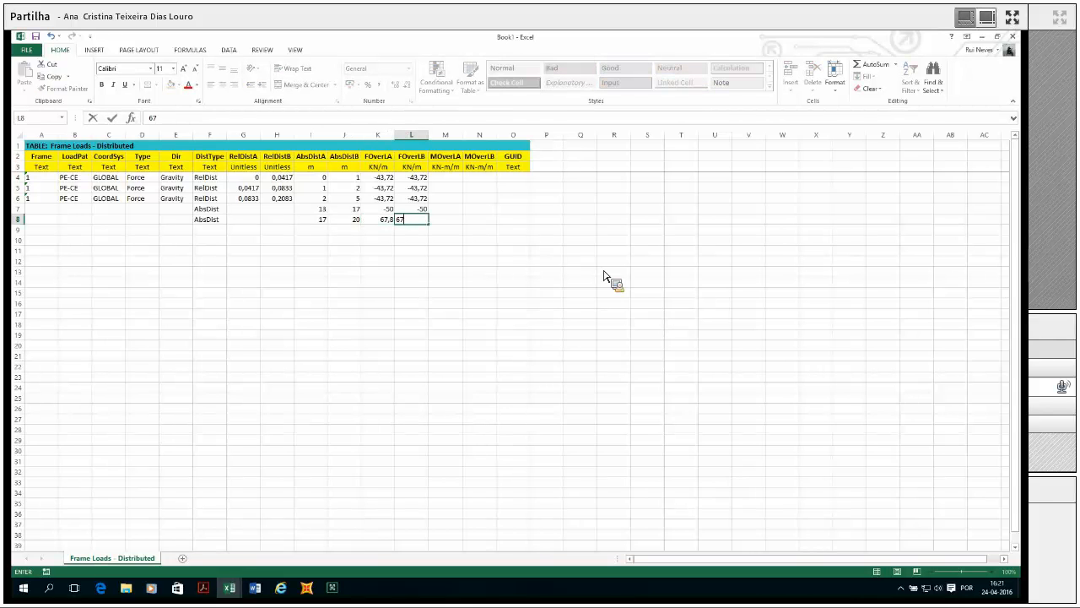
pyautogui.press('Return')
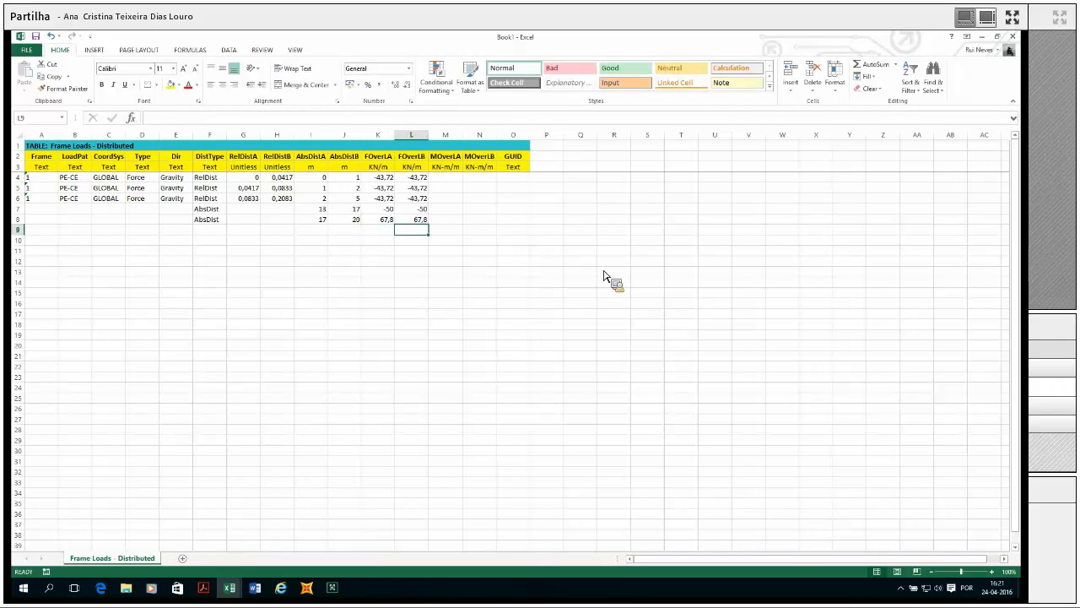
# - Copy AbsDist into row 9 and set that load's absolute distances to 20 m and 22 m
pyautogui.press('Up')
pyautogui.hotkey('ctrl', 'Left')
pyautogui.hotkey('ctrl', 'Left')
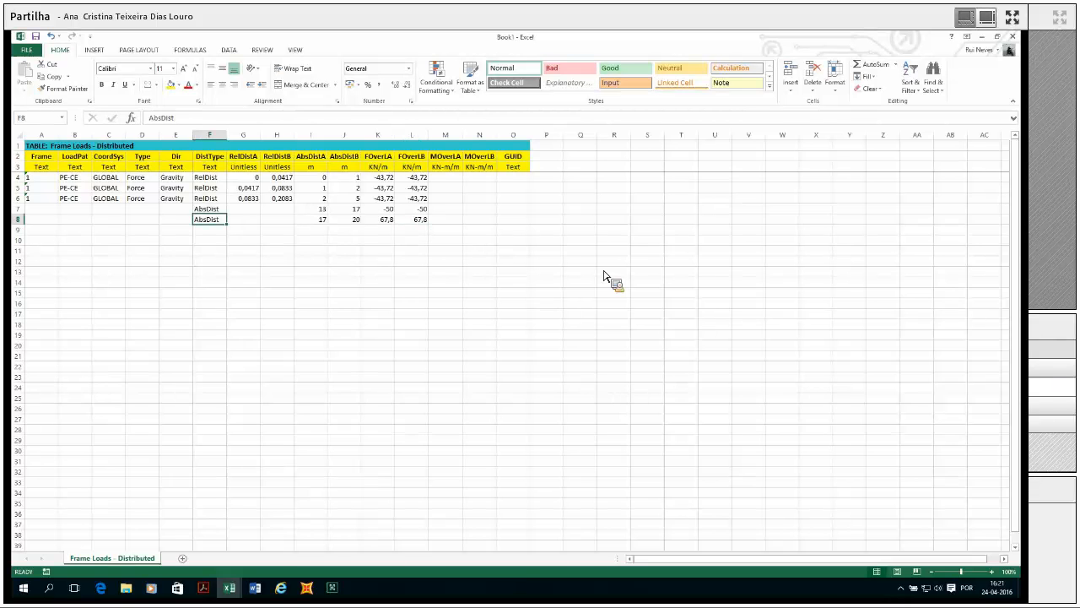
pyautogui.hotkey('ctrl', 'c')
pyautogui.press('Down')
pyautogui.hotkey('ctrl', 'v')
pyautogui.press('Escape')
pyautogui.press('Right')
pyautogui.press('Right')
pyautogui.press('Right')
pyautogui.write('20')
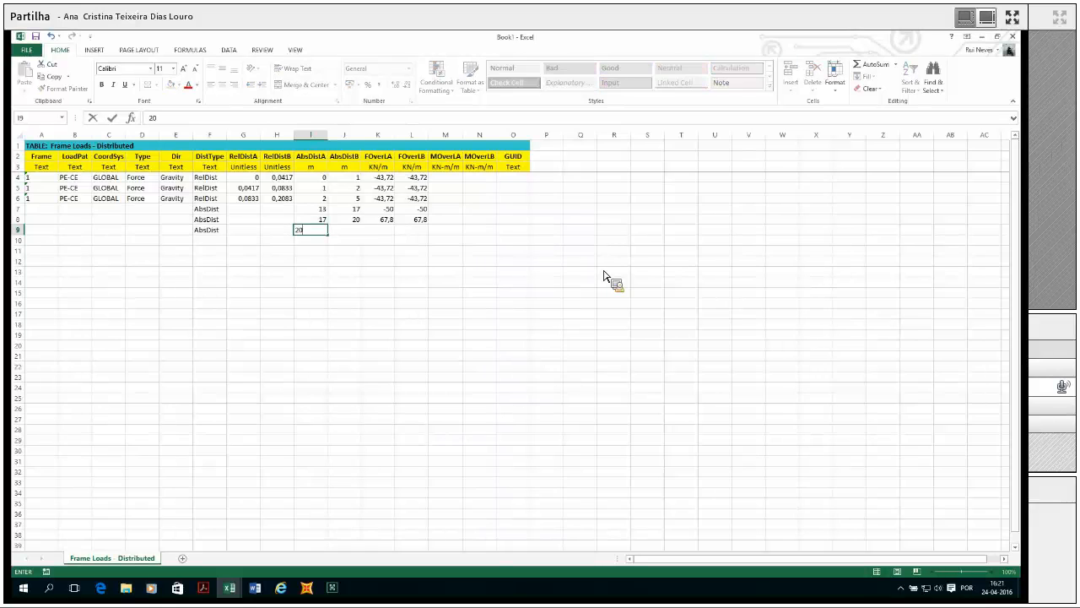
pyautogui.press('Tab')
pyautogui.write('22')
pyautogui.press('Tab')
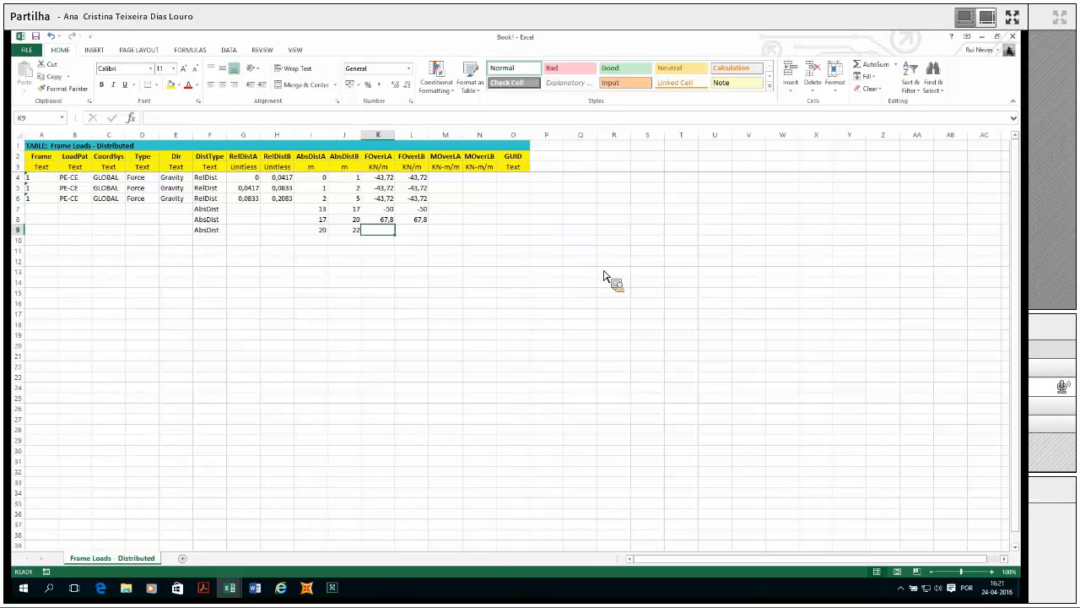
# - Check the load value in the diagram PDF and enter 50 kN/m at both ends of the row 9 load
pyautogui.hotkey('alt', 'Tab')
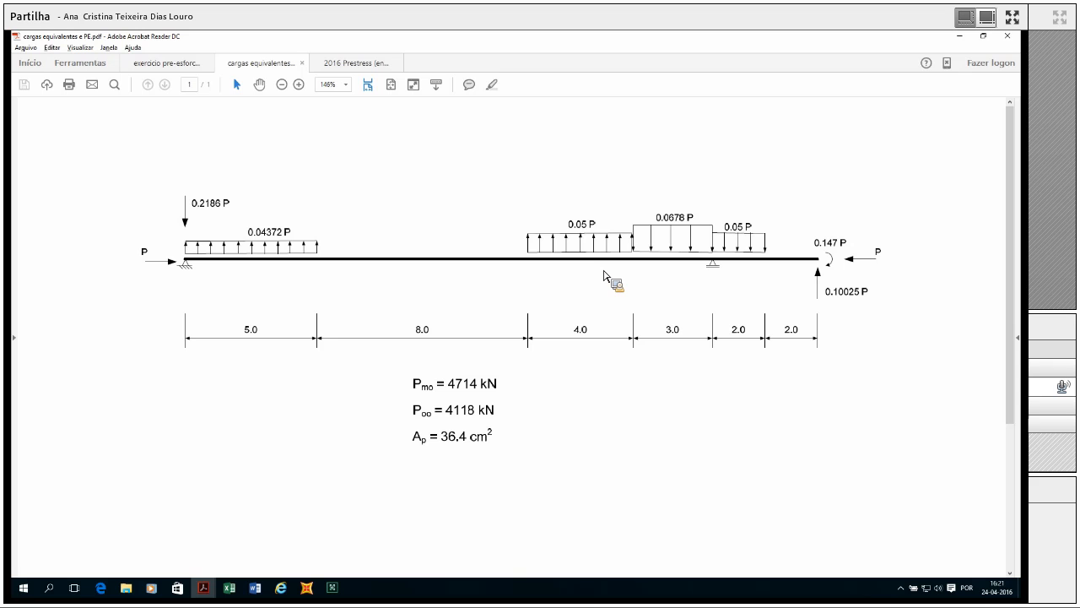
pyautogui.hotkey('alt', 'Tab')
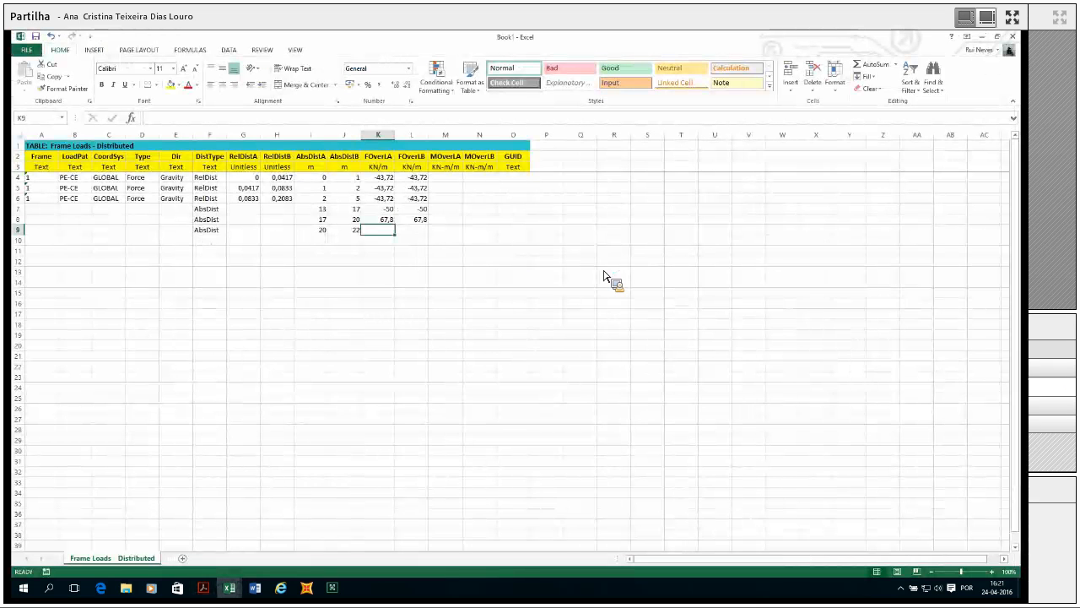
pyautogui.write('50')
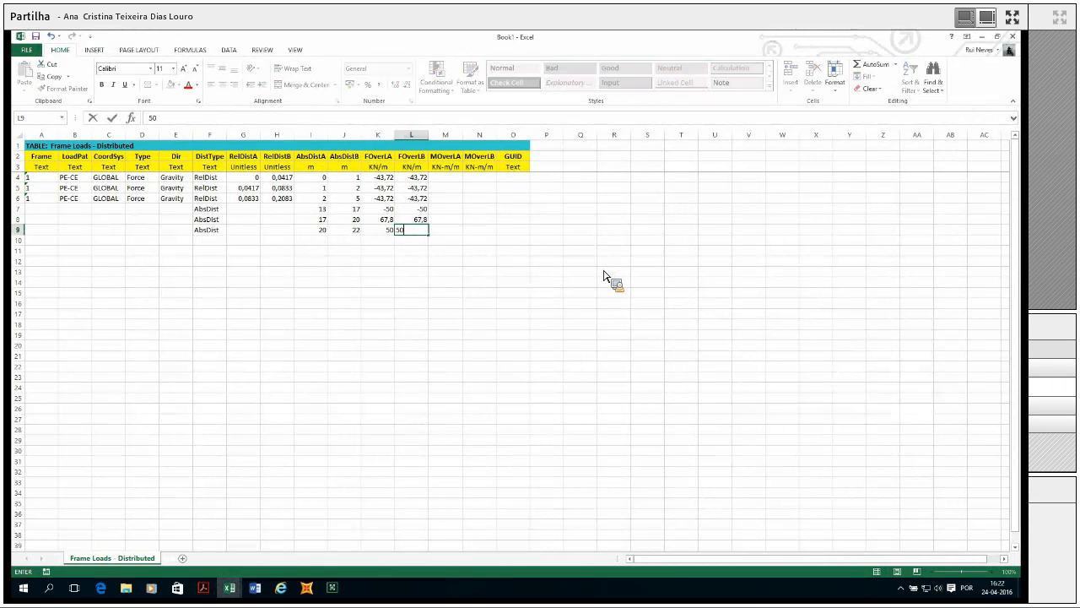
pyautogui.press('Return')
# - Copy the Frame, LoadPat, CoordSys, Type and Dir values from row 6 into rows 7 to 9
pyautogui.press('Left')
pyautogui.press('Left')
pyautogui.press('Left')
pyautogui.press('Left')
pyautogui.press('Left')
pyautogui.press('Left')
pyautogui.press('Left')
pyautogui.press('Left')
pyautogui.press('Left')
pyautogui.press('Left')
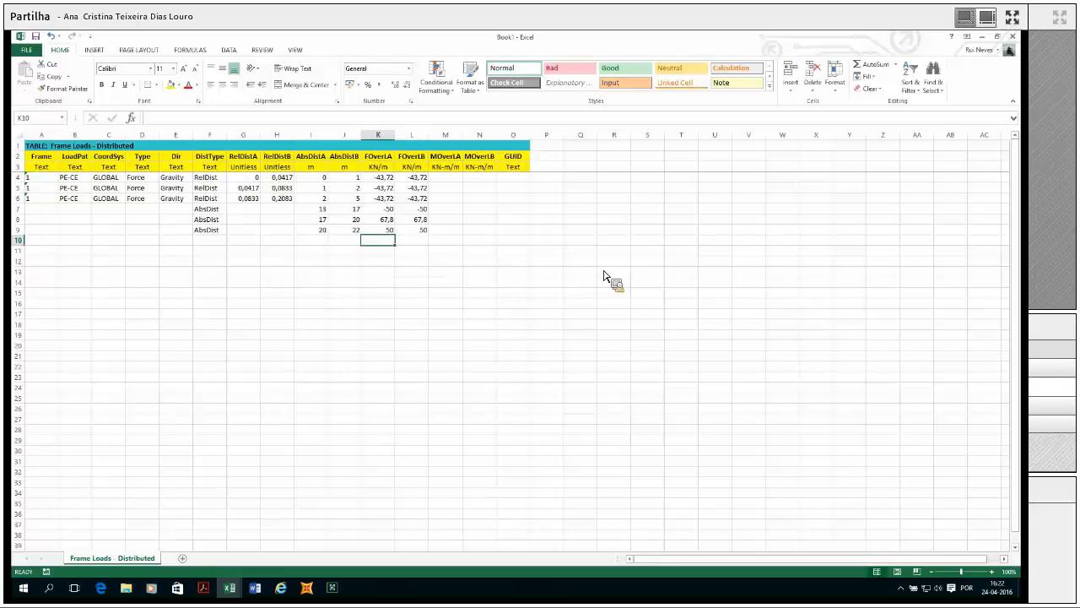
pyautogui.press('Left')
pyautogui.press('Up')
pyautogui.press('Up')
pyautogui.press('Up')
pyautogui.press('Up')
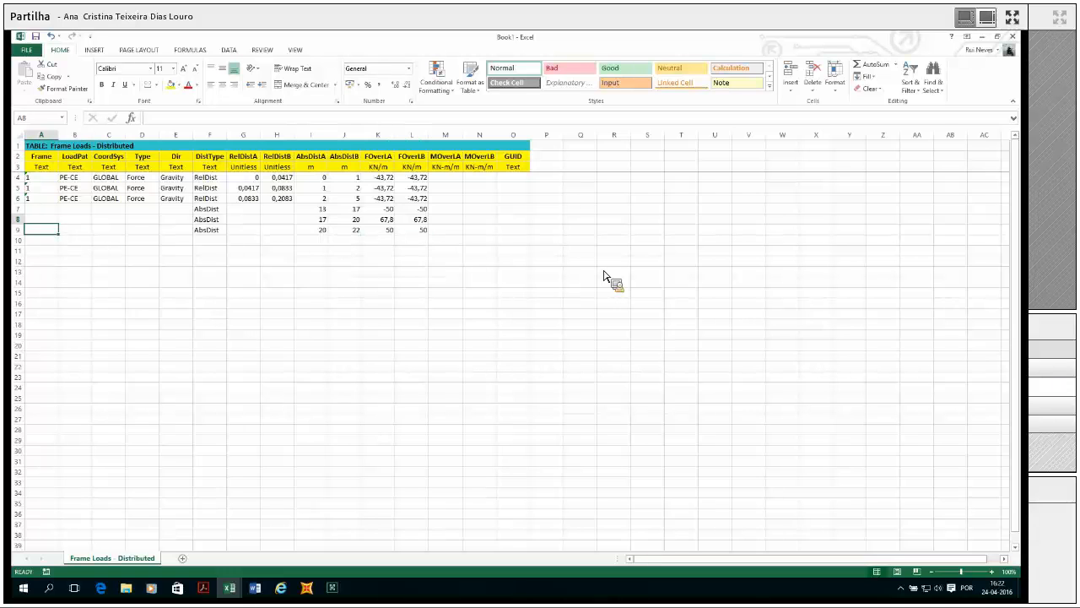
pyautogui.hotkey('shift', 'Right')
pyautogui.hotkey('shift', 'Right')
pyautogui.hotkey('shift', 'Right')
pyautogui.hotkey('shift', 'Right')
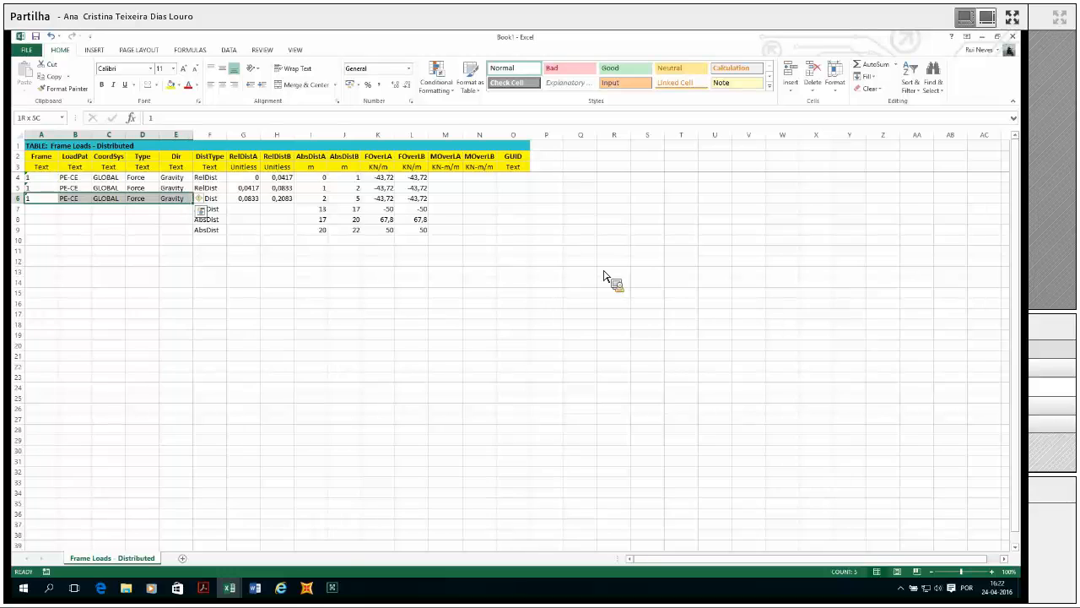
pyautogui.hotkey('ctrl', 'c')
pyautogui.press('Down')
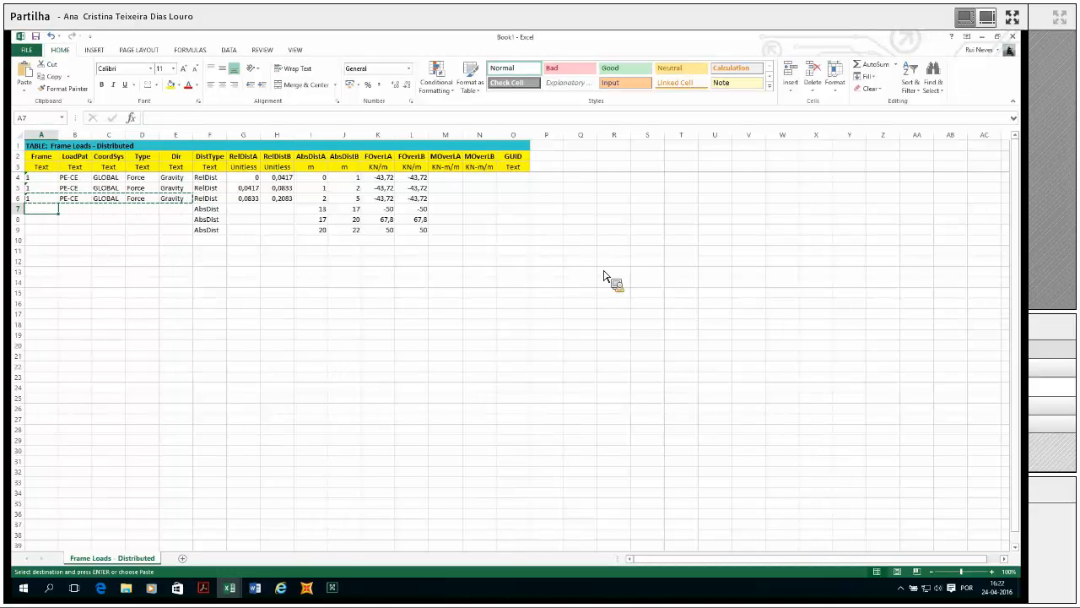
pyautogui.hotkey('shift', 'Down')
pyautogui.hotkey('shift', 'Down')
pyautogui.hotkey('ctrl', 'v')
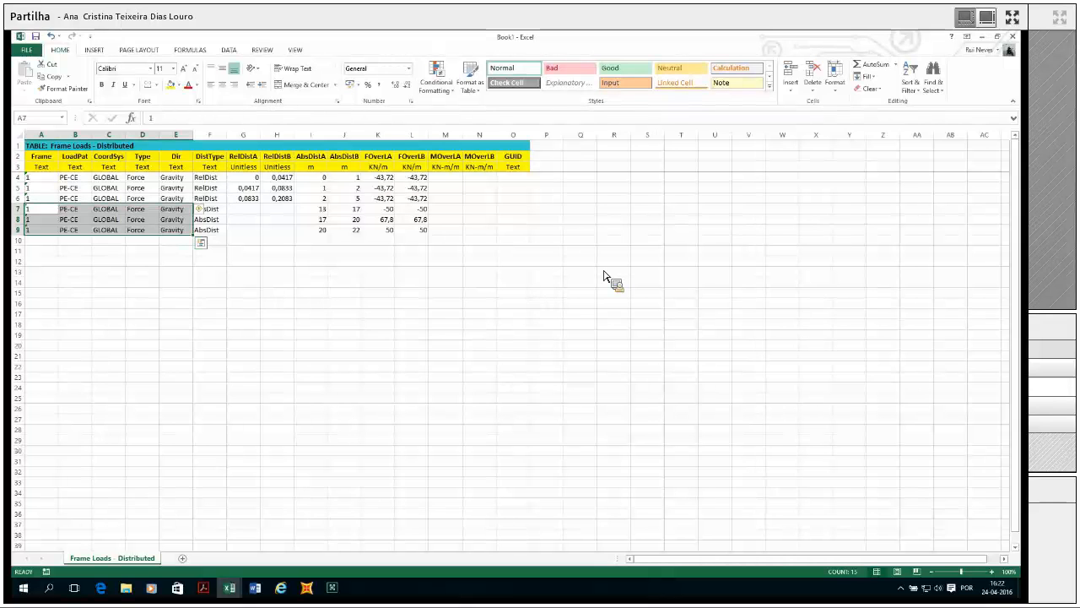
# - Switch to SAP2000, import the edited distributed frame loads from Excel, apply them to the model and finish the table editing
pyautogui.moveTo(309, 595)
pyautogui.click(309, 596)
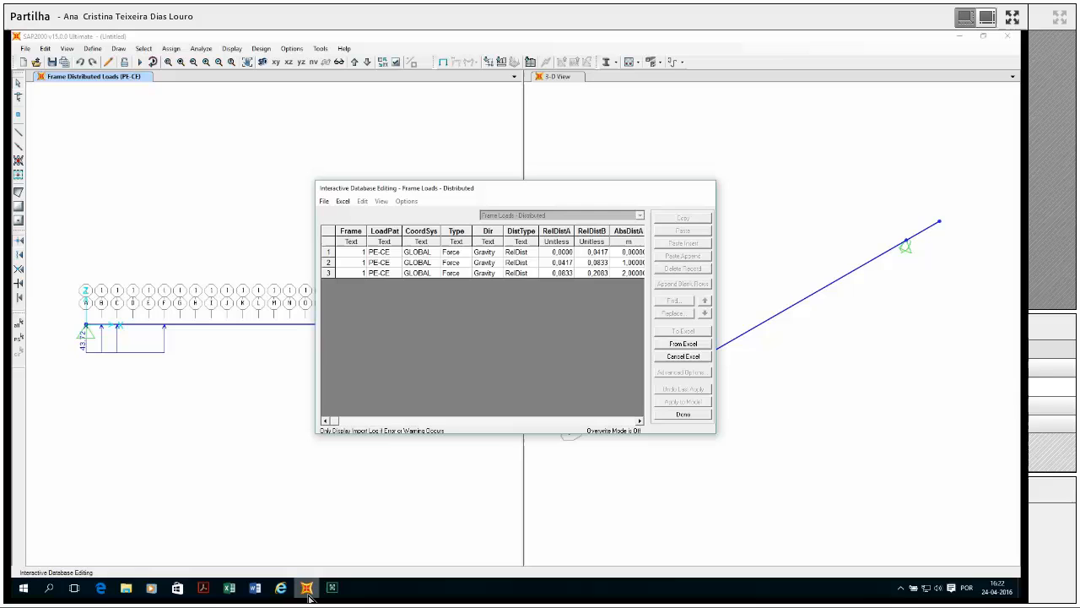
pyautogui.click(677, 344)
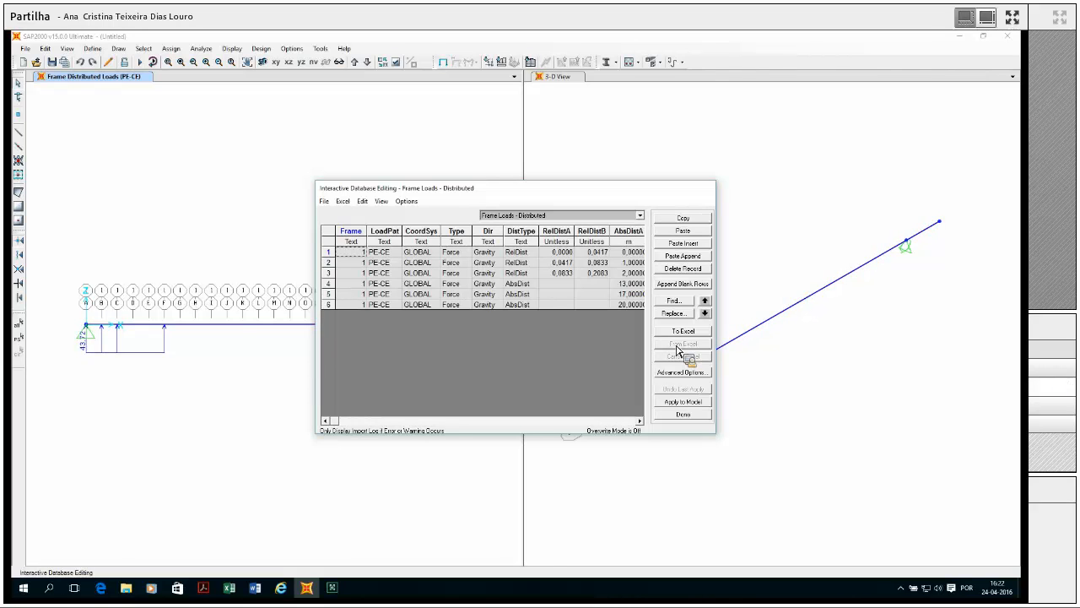
pyautogui.click(689, 403)
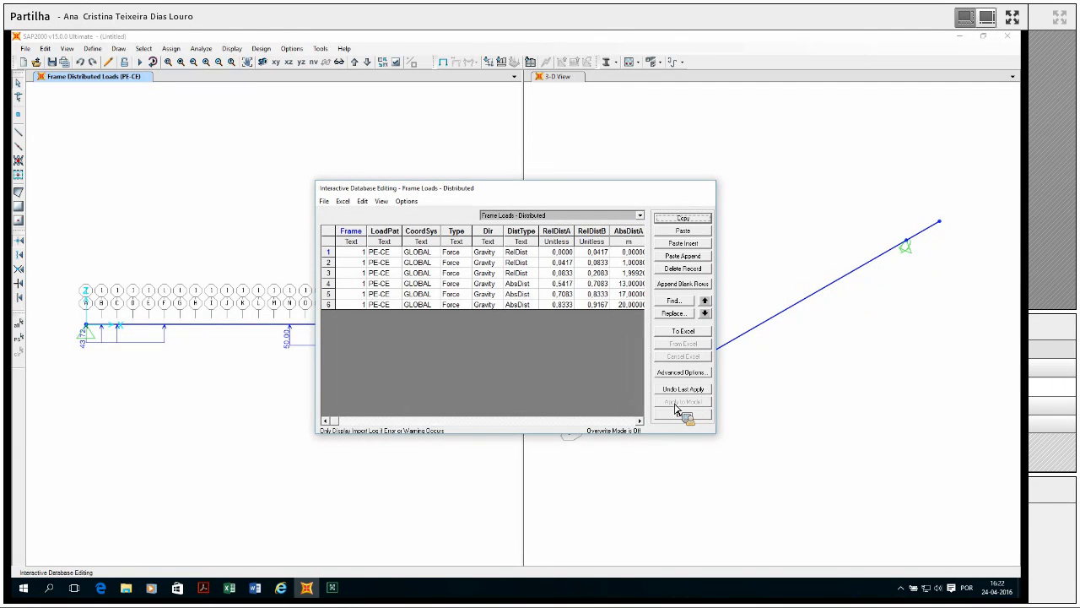
pyautogui.click(683, 414)
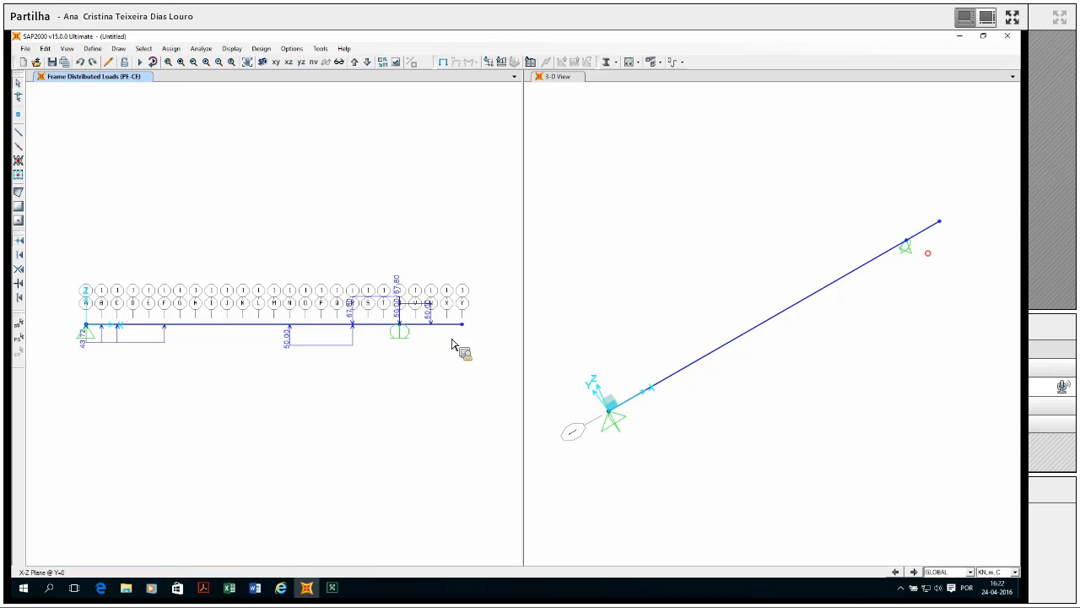
# - Reopen interactive database editing with the same tables and send the Frame Loads - Point table to Excel
pyautogui.click(46, 49)
pyautogui.click(84, 160)
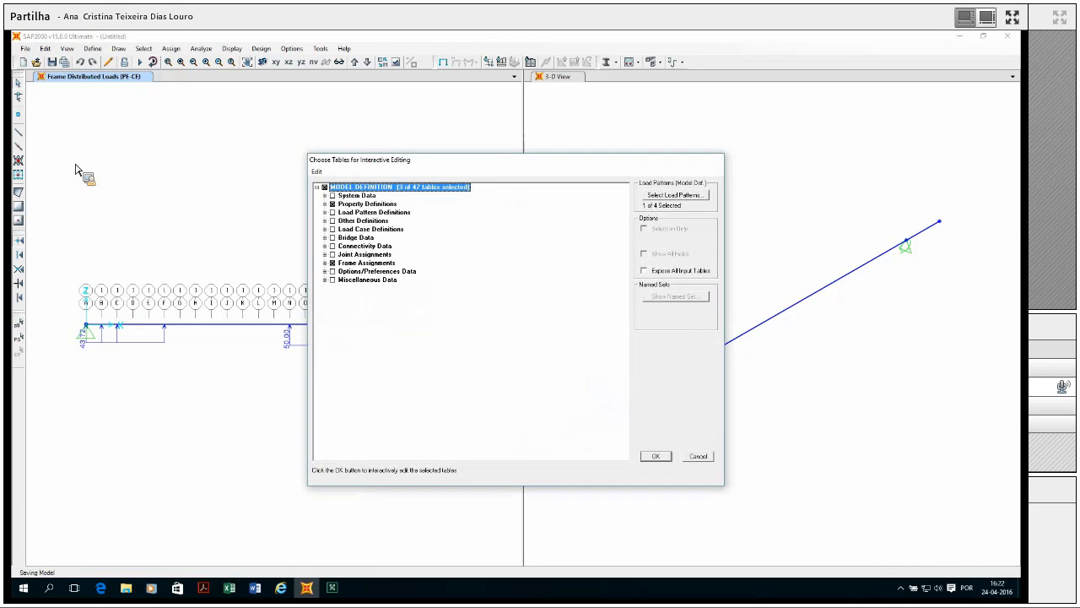
pyautogui.click(656, 457)
pyautogui.click(640, 204)
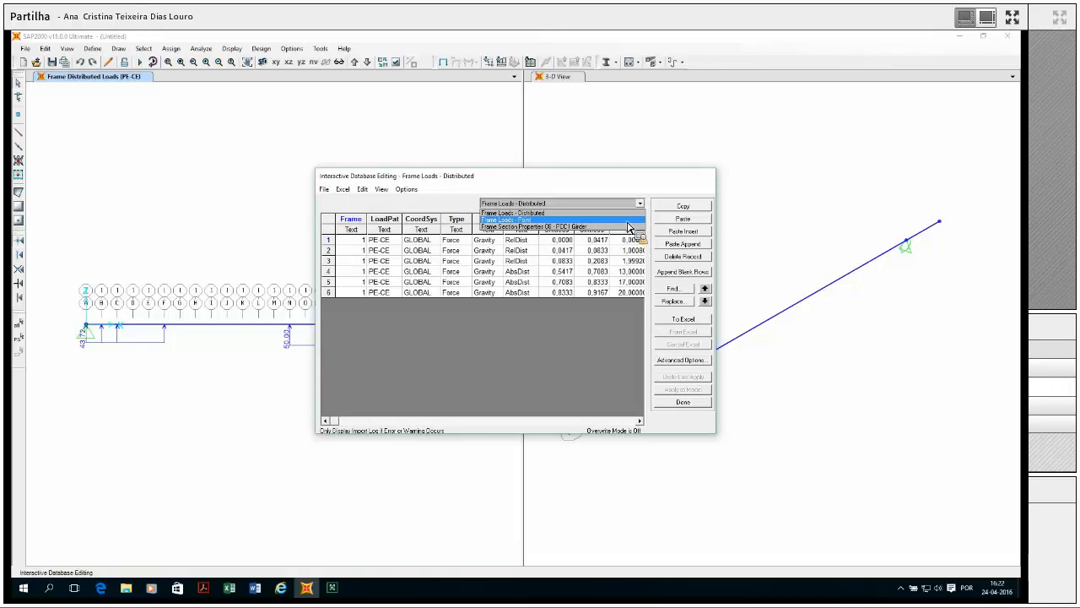
pyautogui.click(627, 220)
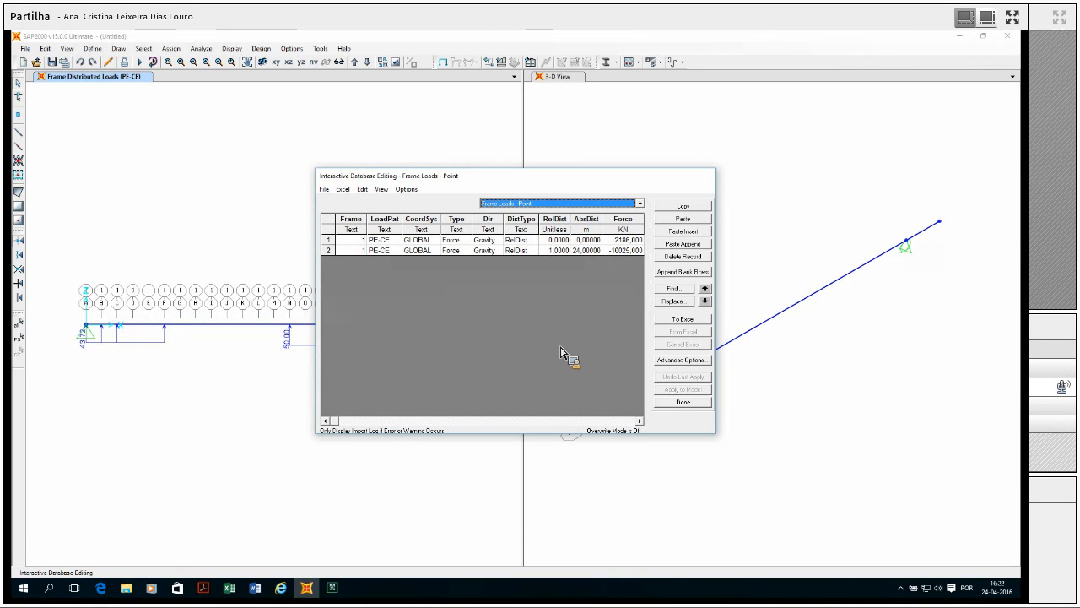
pyautogui.click(683, 321)
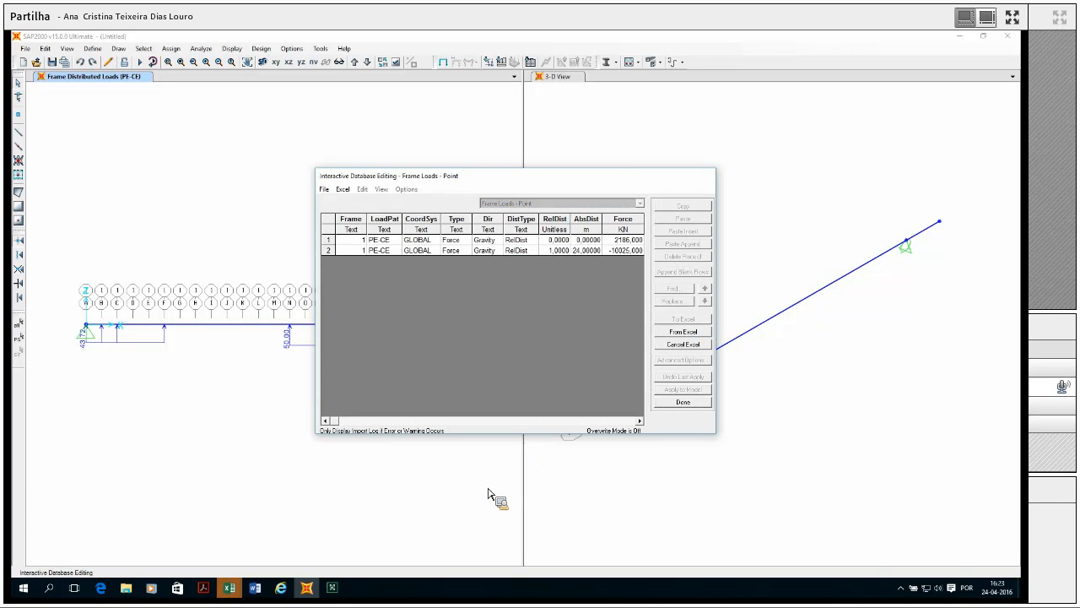
# - In the exported Excel workbook, copy RelDist into DistType of row 6 and set its relative distance to 0
pyautogui.moveTo(230, 588)
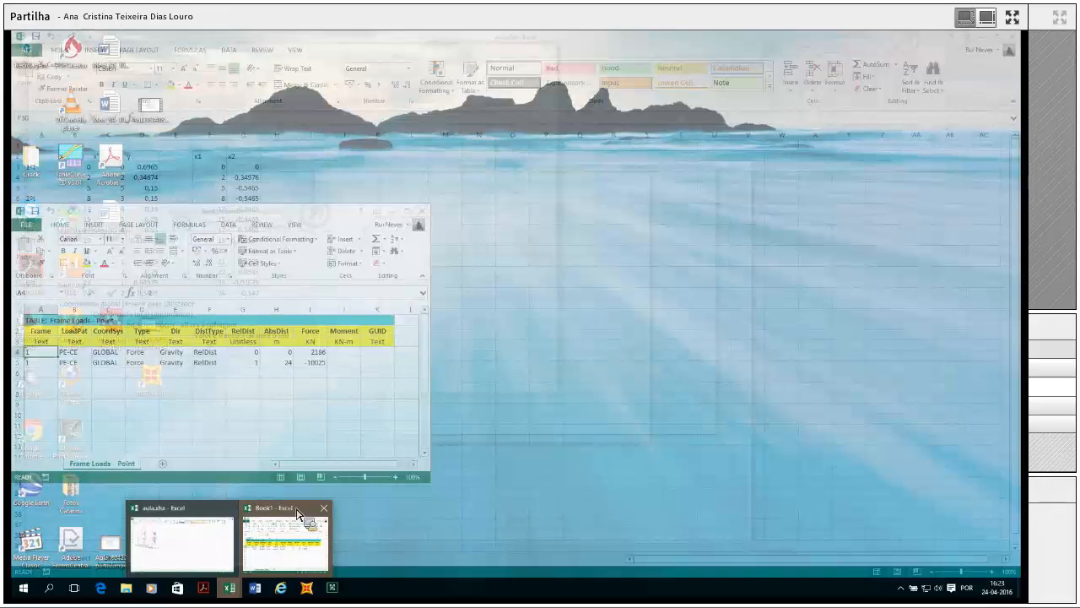
pyautogui.click(304, 519)
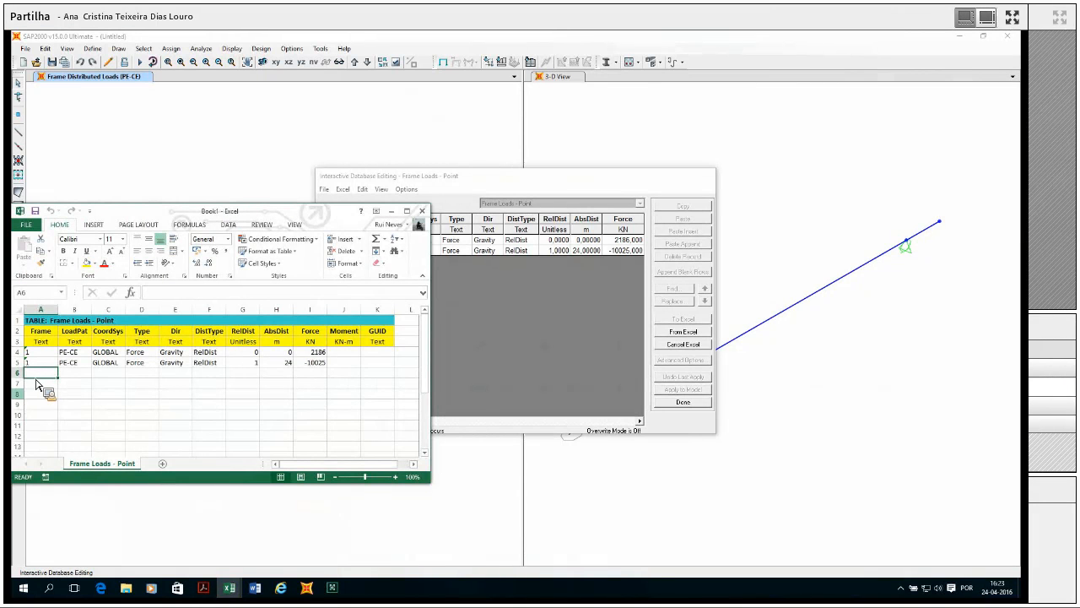
pyautogui.press('Right')
pyautogui.press('Right')
pyautogui.press('Right')
pyautogui.press('Right')
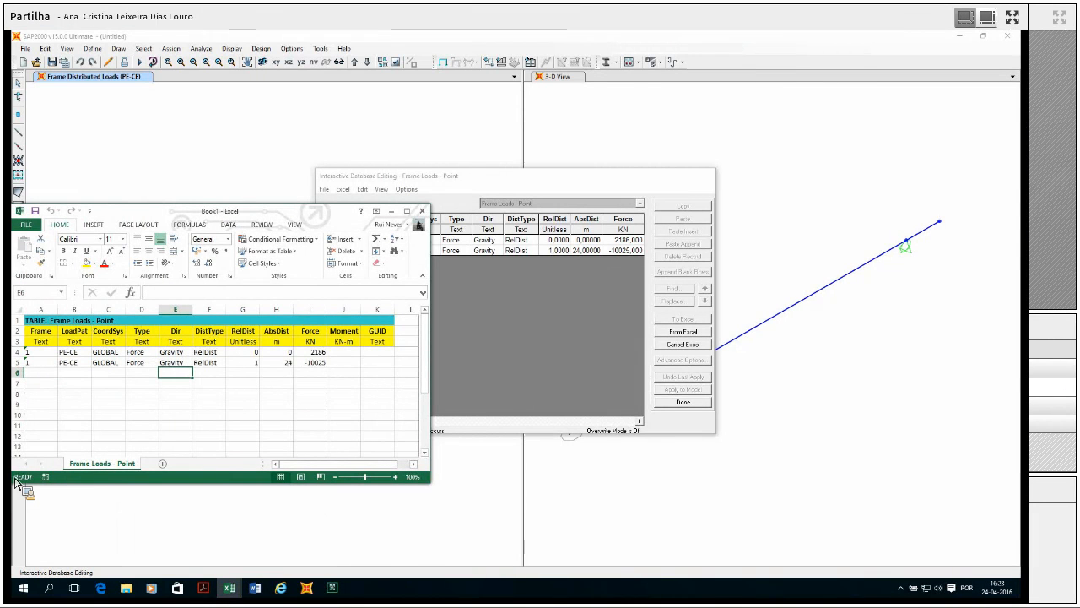
pyautogui.press('Right')
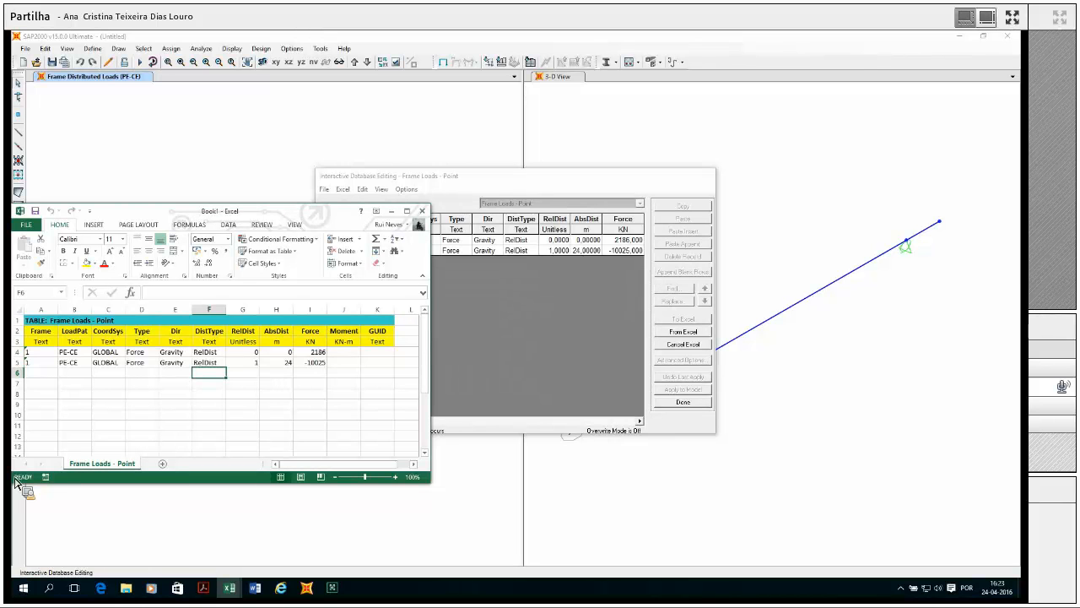
pyautogui.hotkey('shift', 'Up')
pyautogui.hotkey('ctrl', 'c')
pyautogui.press('Return')
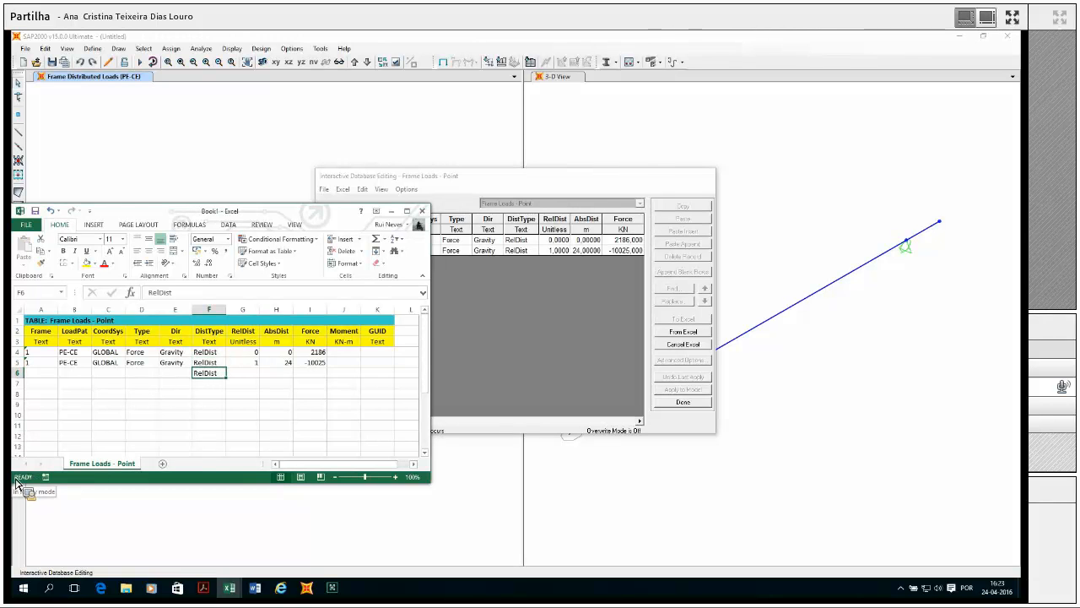
pyautogui.press('Right')
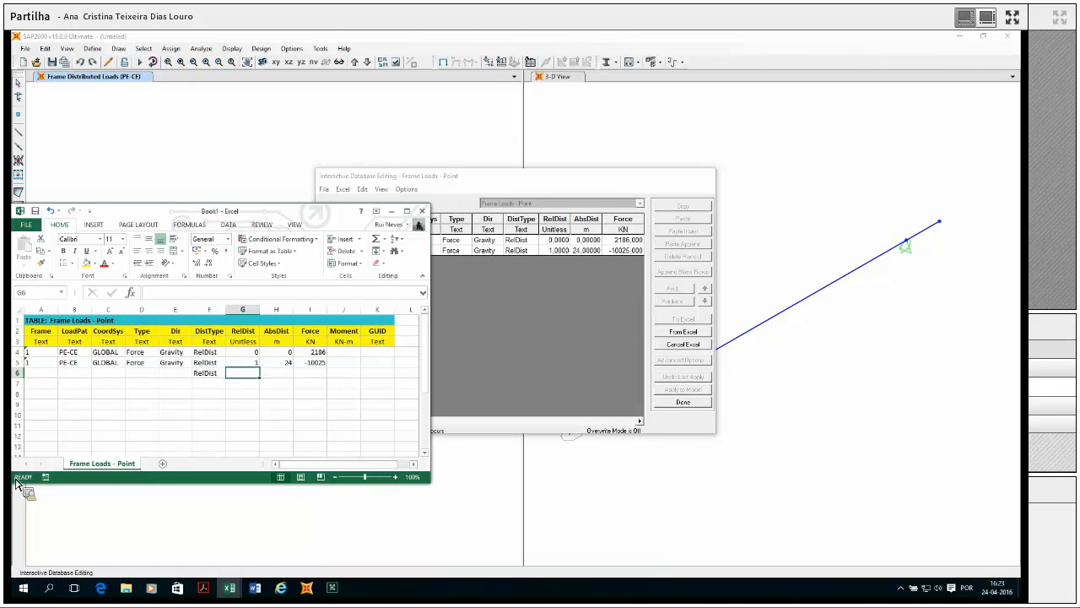
pyautogui.write('0')
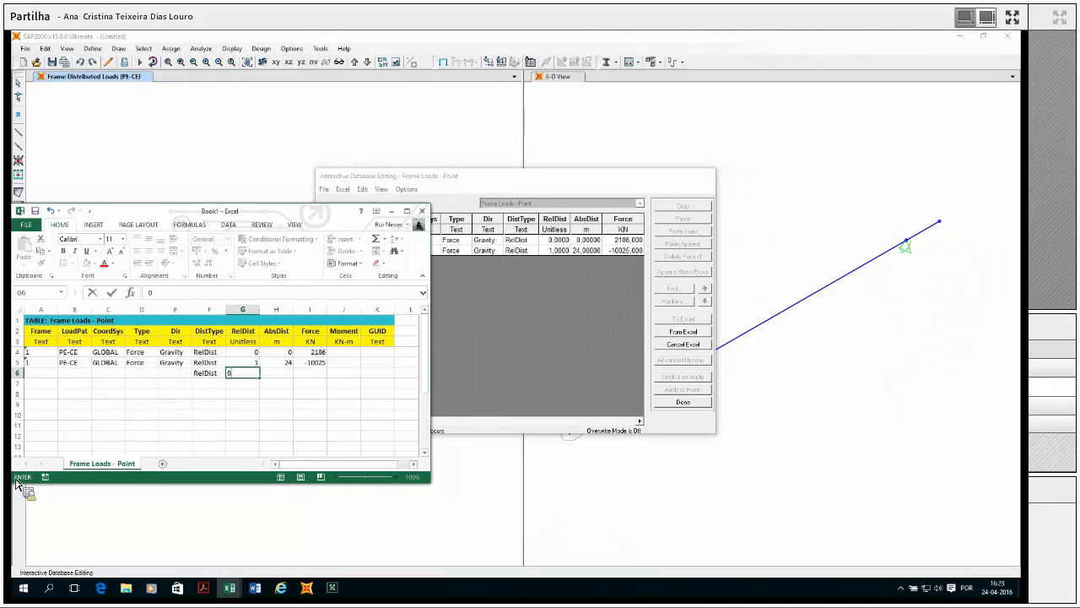
# - Copy RelDist into DistType of row 7 and set its relative distance to 1
pyautogui.press('Left')
pyautogui.hotkey('shift', 'Right')
pyautogui.hotkey('ctrl', 'c')
pyautogui.press('Down')
pyautogui.press('Return')
pyautogui.press('Right')
pyautogui.write('1')
# - Enter a force of 1000 kN and direction X for the point load in row 6
pyautogui.press('Up')
pyautogui.press('Right')
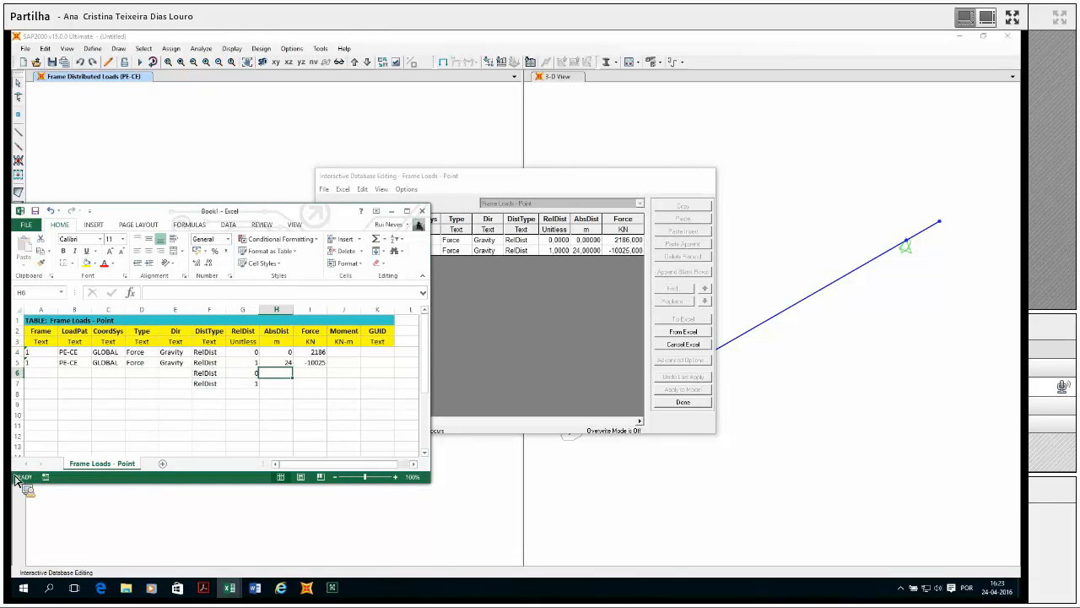
pyautogui.press('Right')
pyautogui.write('10')
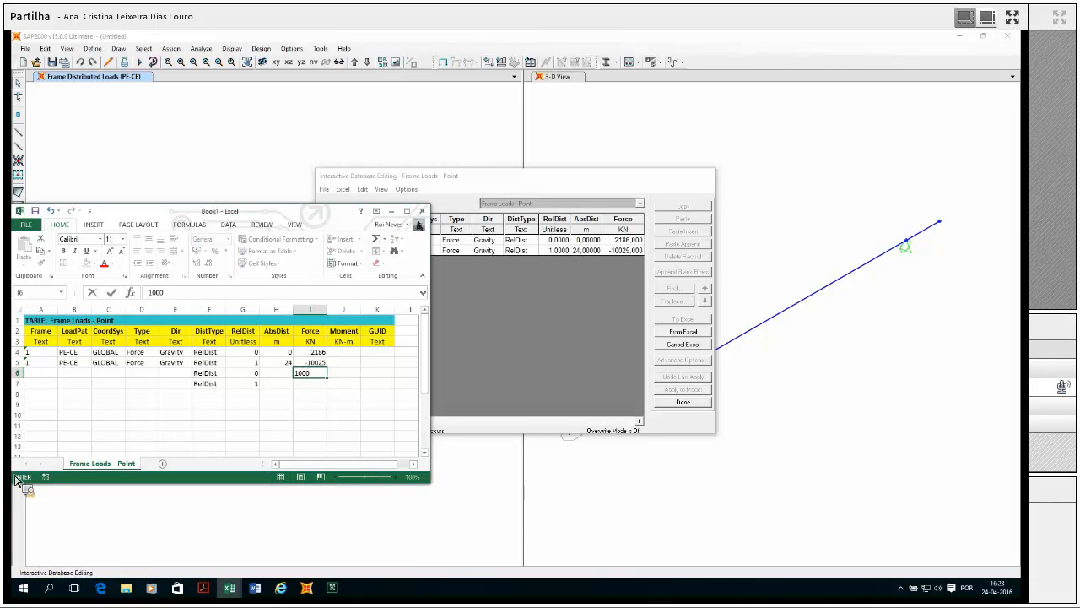
pyautogui.write('00')
pyautogui.press('Left')
pyautogui.press('Left')
pyautogui.press('Left')
pyautogui.press('Left')
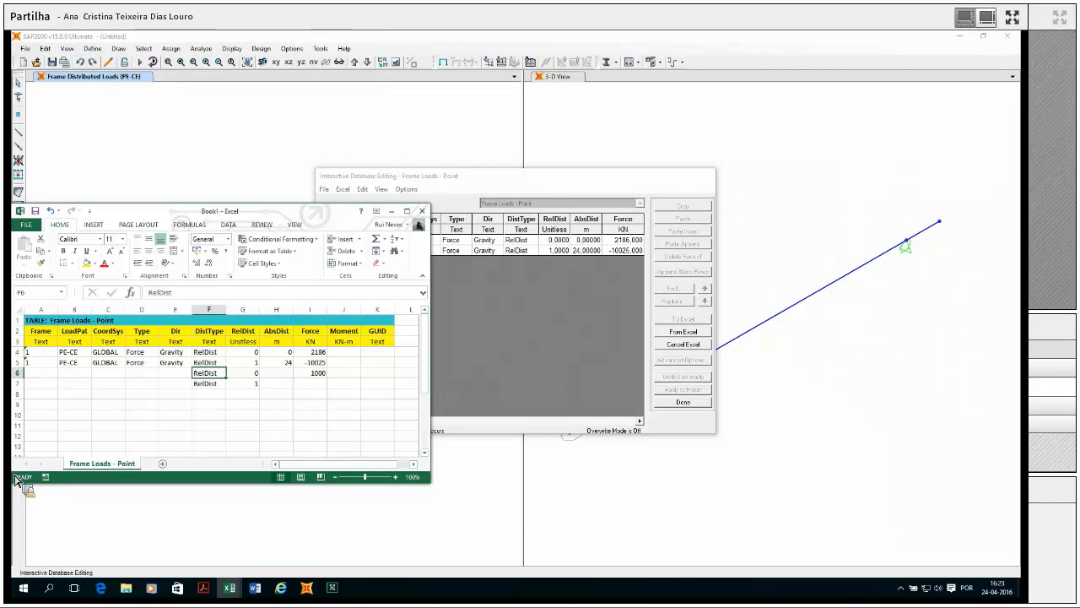
pyautogui.write('X')
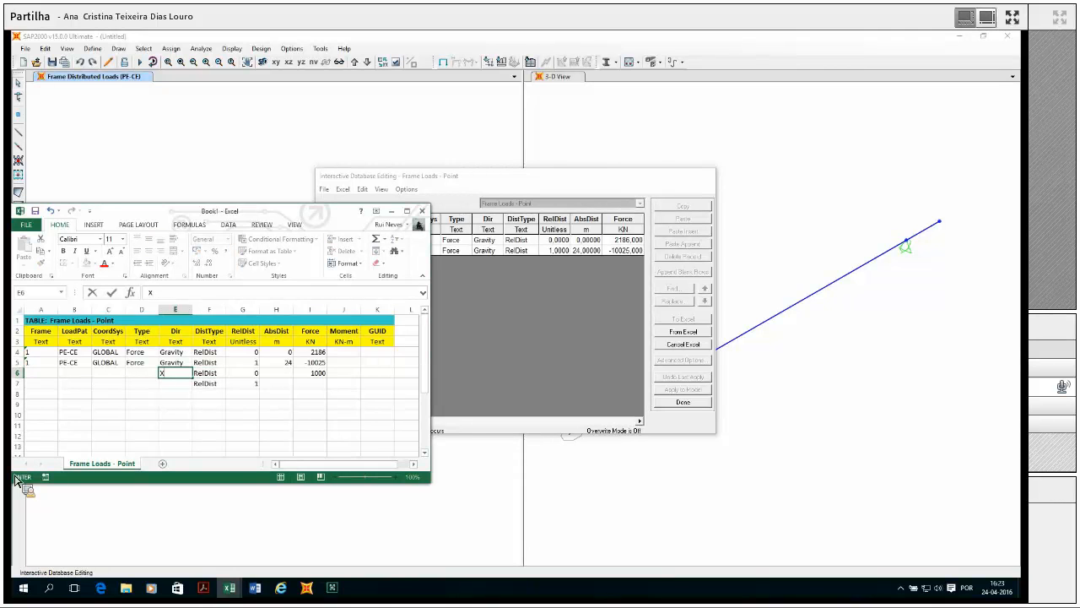
pyautogui.press('Return')
# - Enter direction X and a force of -1000 kN for the point load in row 7
pyautogui.press('Right')
pyautogui.press('Right')
pyautogui.press('Right')
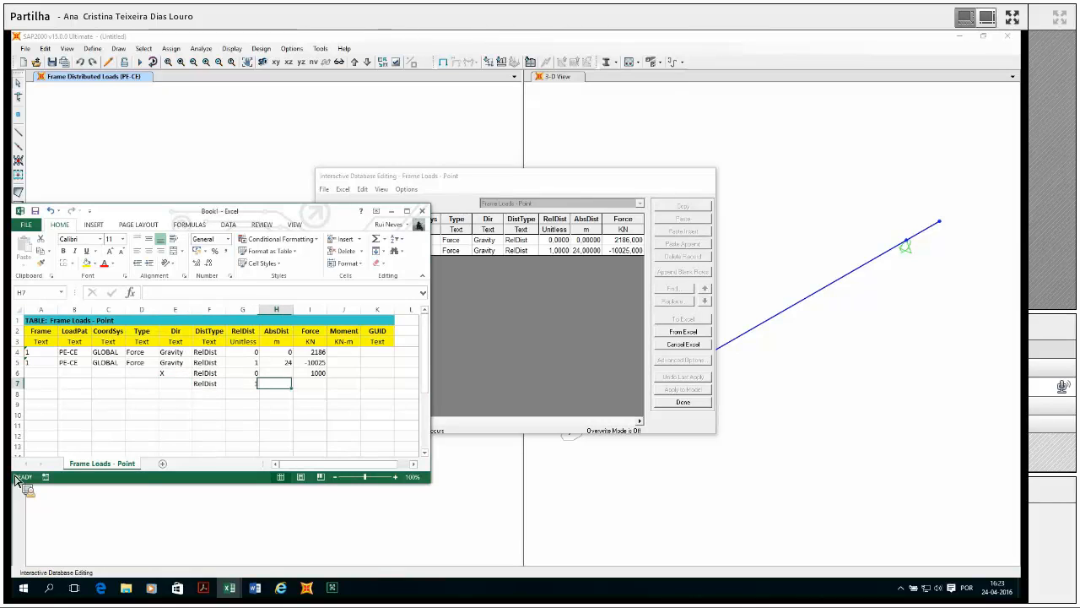
pyautogui.press('Left')
pyautogui.press('Left')
pyautogui.press('Left')
pyautogui.write('X')
pyautogui.press('Right')
pyautogui.press('Right')
pyautogui.press('Right')
pyautogui.press('Right')
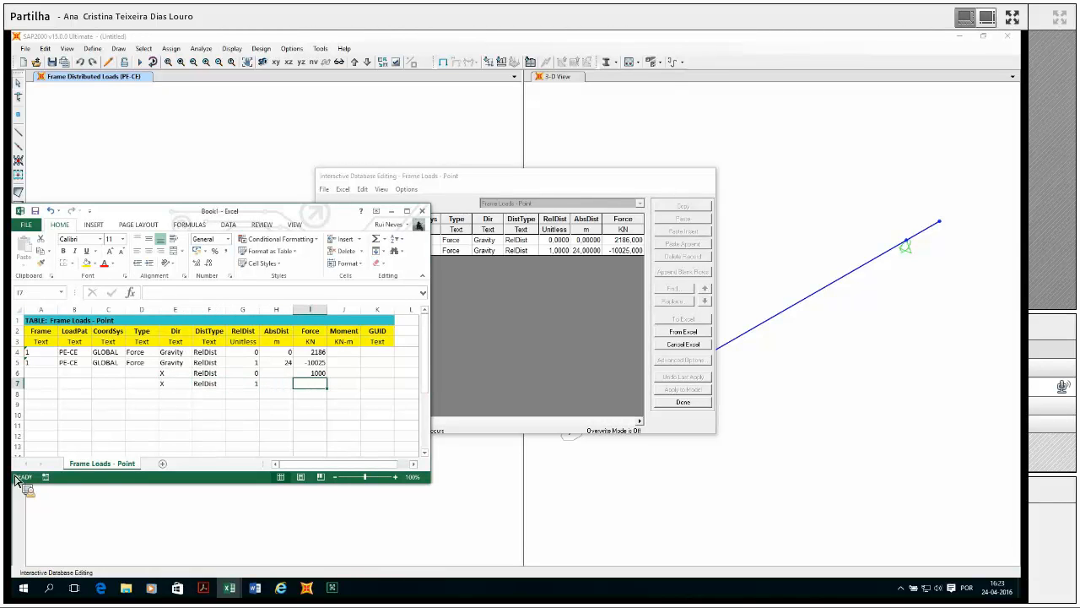
pyautogui.write('-1000')
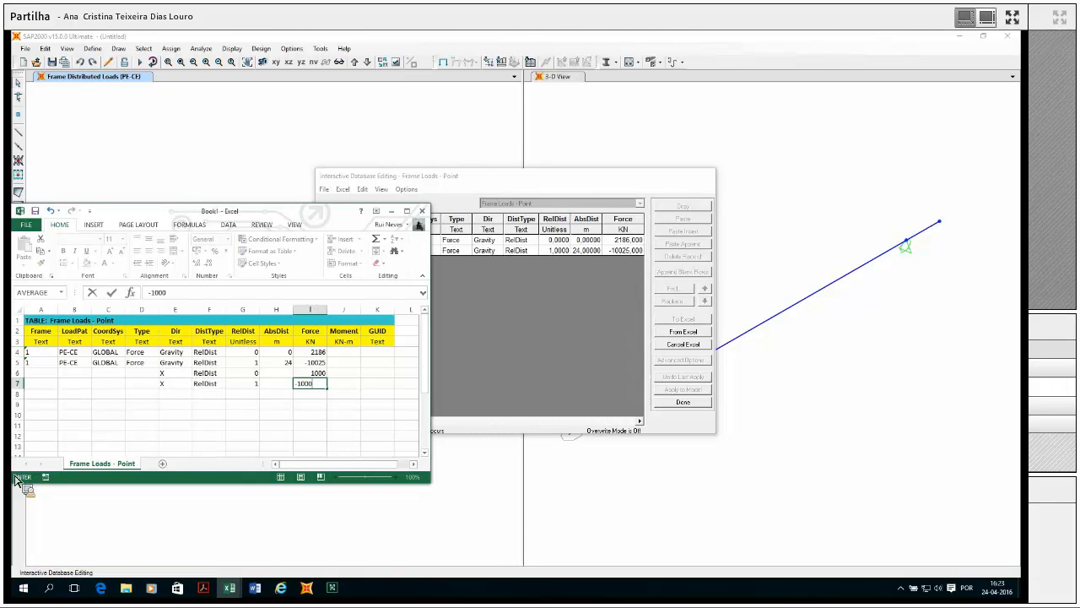
pyautogui.press('Left')
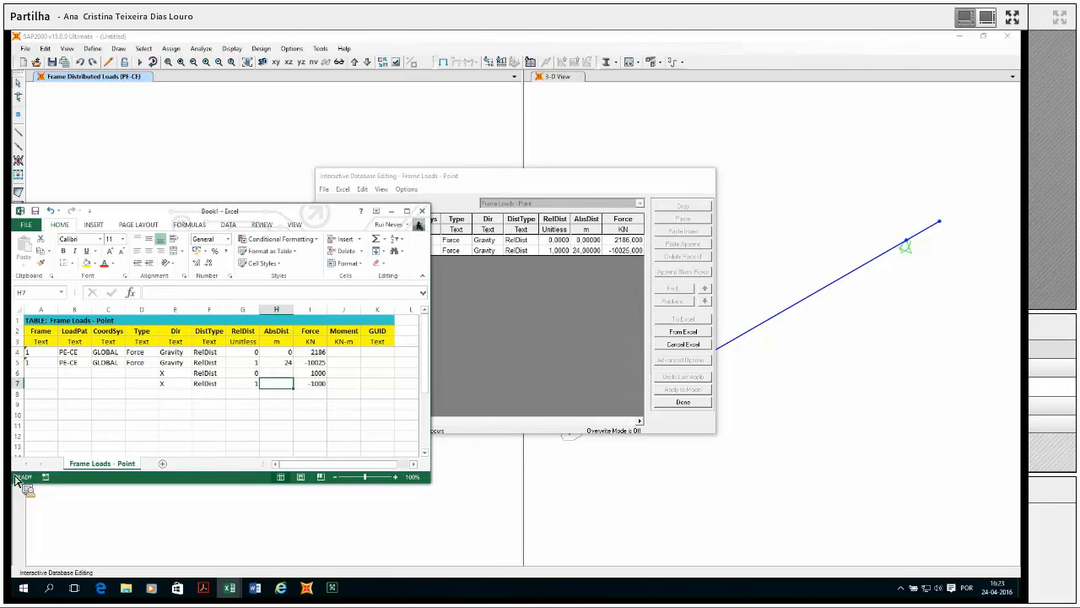
# - Copy the Frame, LoadPat, CoordSys and Type values from row 5 into rows 6 and 7
pyautogui.press('Left')
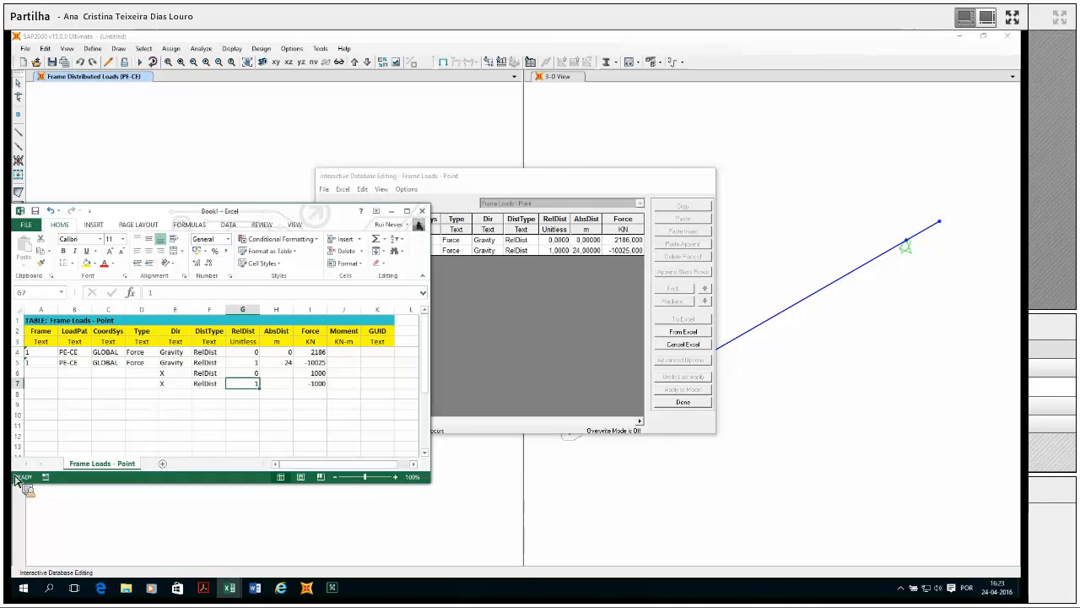
pyautogui.press('Left')
pyautogui.press('Left')
pyautogui.press('Left')
pyautogui.press('Left')
pyautogui.press('Left')
pyautogui.press('Left')
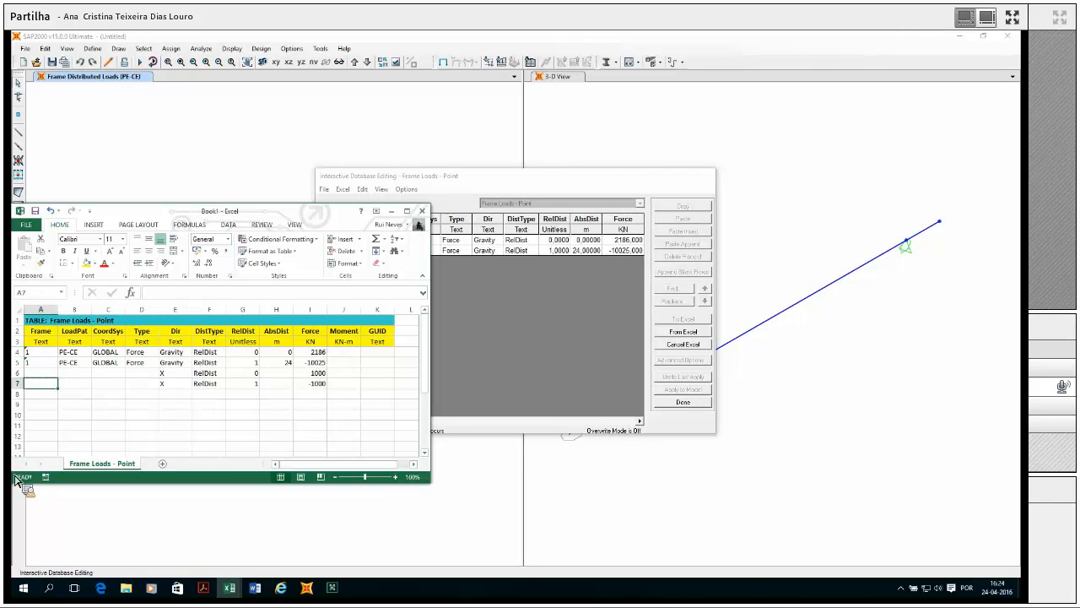
pyautogui.press('Up')
pyautogui.press('Up')
pyautogui.hotkey('shift', 'Right')
pyautogui.hotkey('shift', 'Right')
pyautogui.hotkey('shift', 'Right')
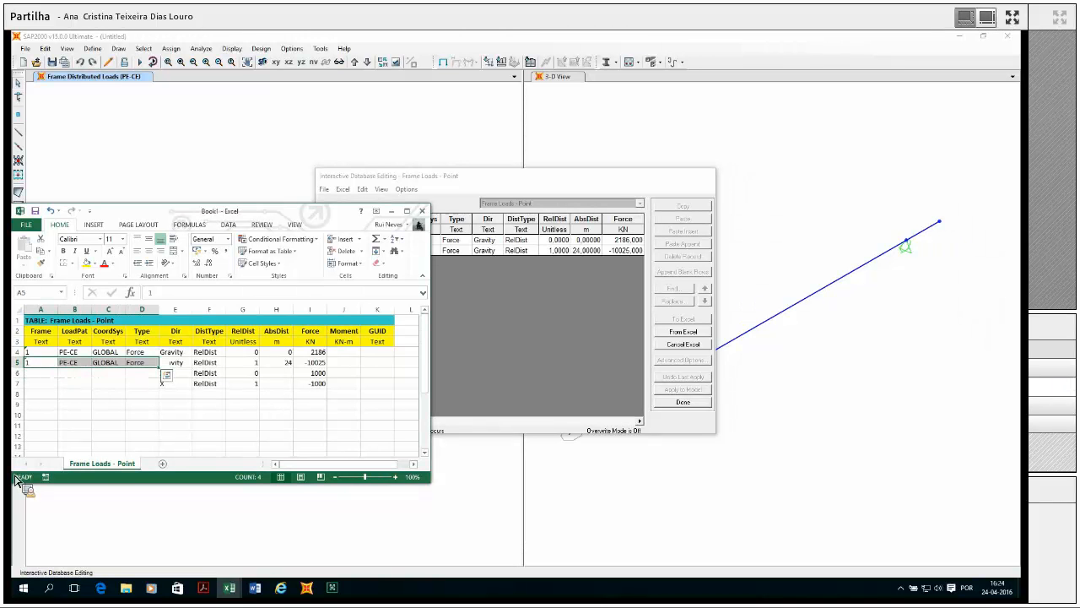
pyautogui.hotkey('ctrl', 'c')
pyautogui.press('Down')
pyautogui.hotkey('shift', 'Down')
pyautogui.hotkey('ctrl', 'v')
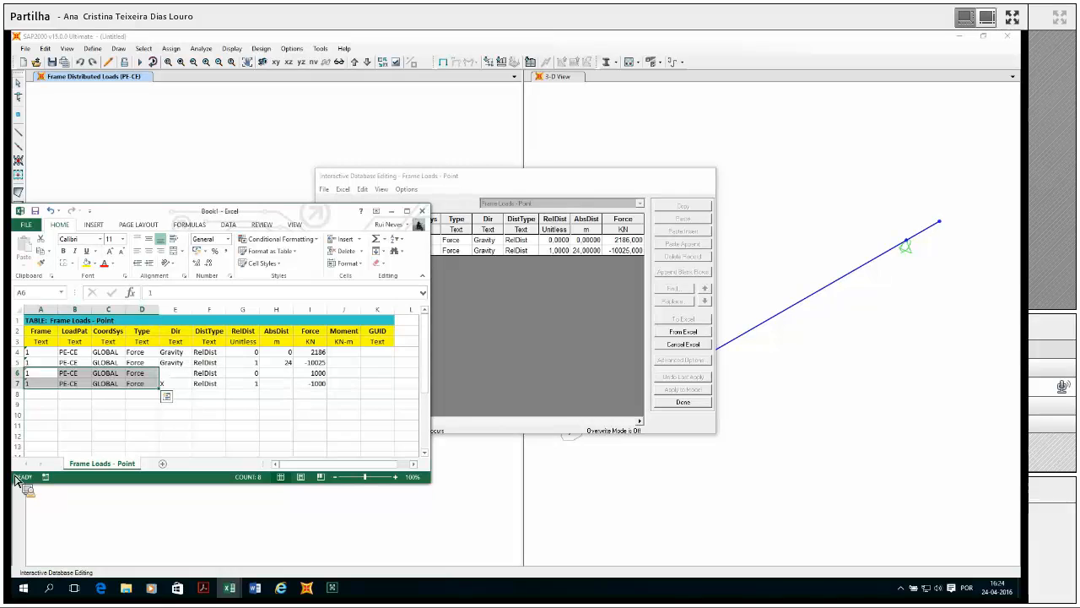
pyautogui.press('Right')
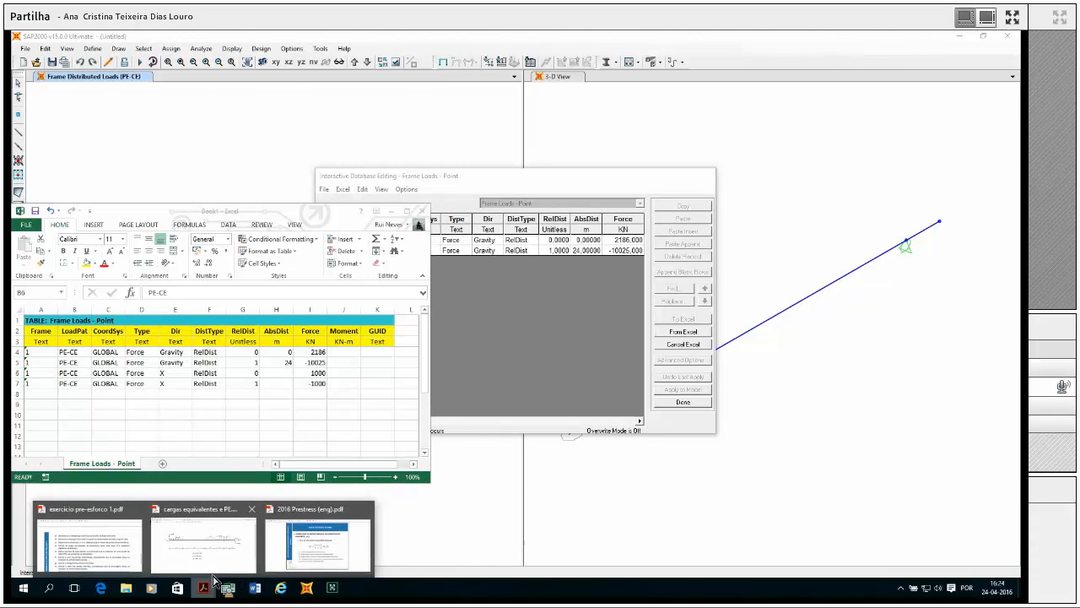
# - Compare the end forces and moment in the equivalent load diagram PDF with the global axes in the SAP2000 3-D view
pyautogui.click(215, 572)
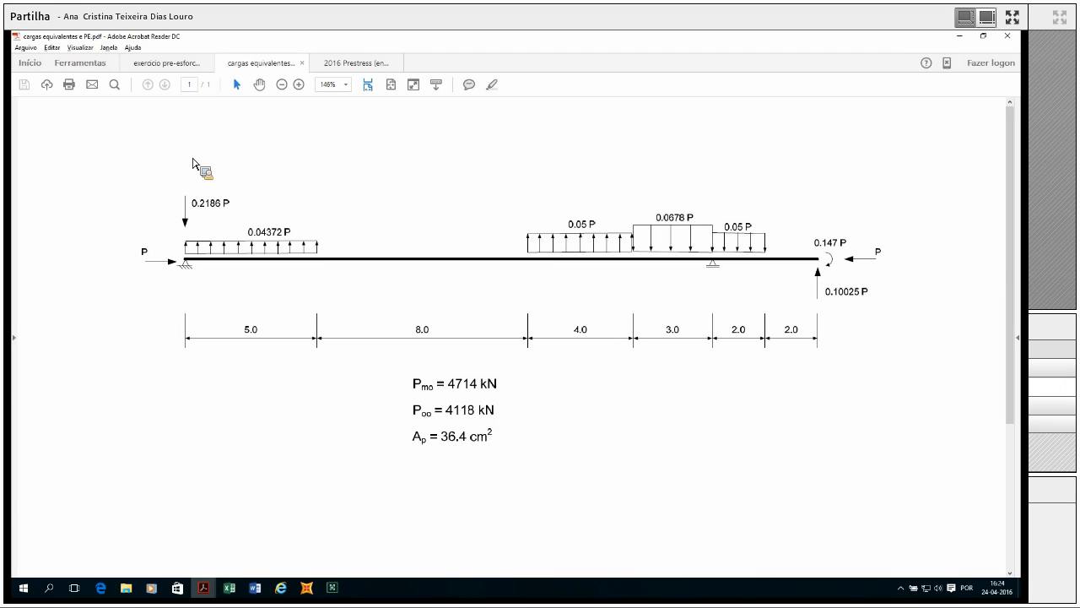
pyautogui.click(307, 591)
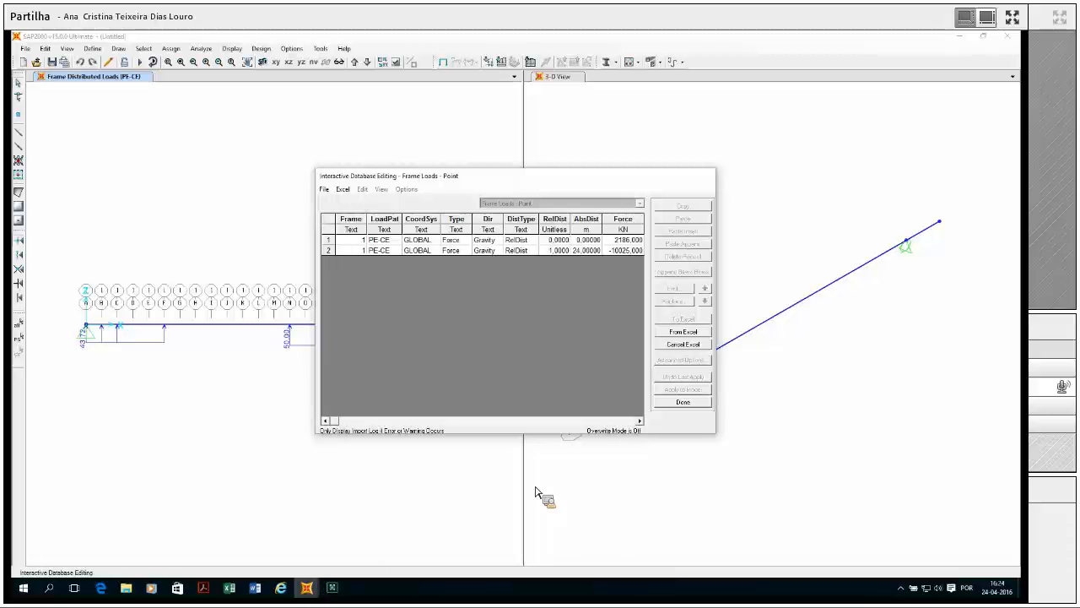
pyautogui.moveTo(583, 182); pyautogui.dragTo(299, 171)
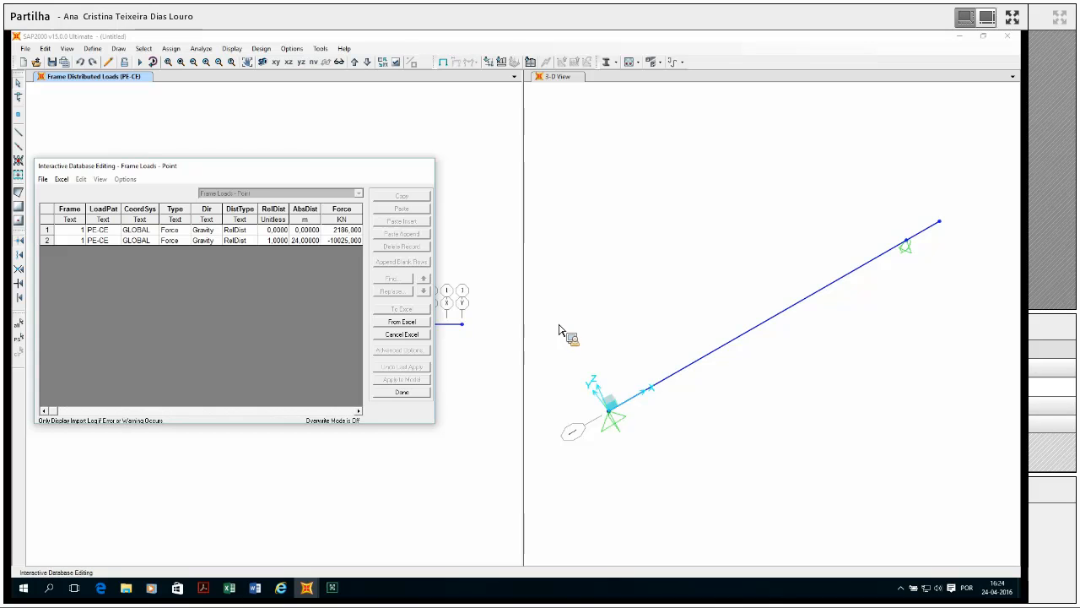
pyautogui.click(203, 588)
pyautogui.click(206, 576)
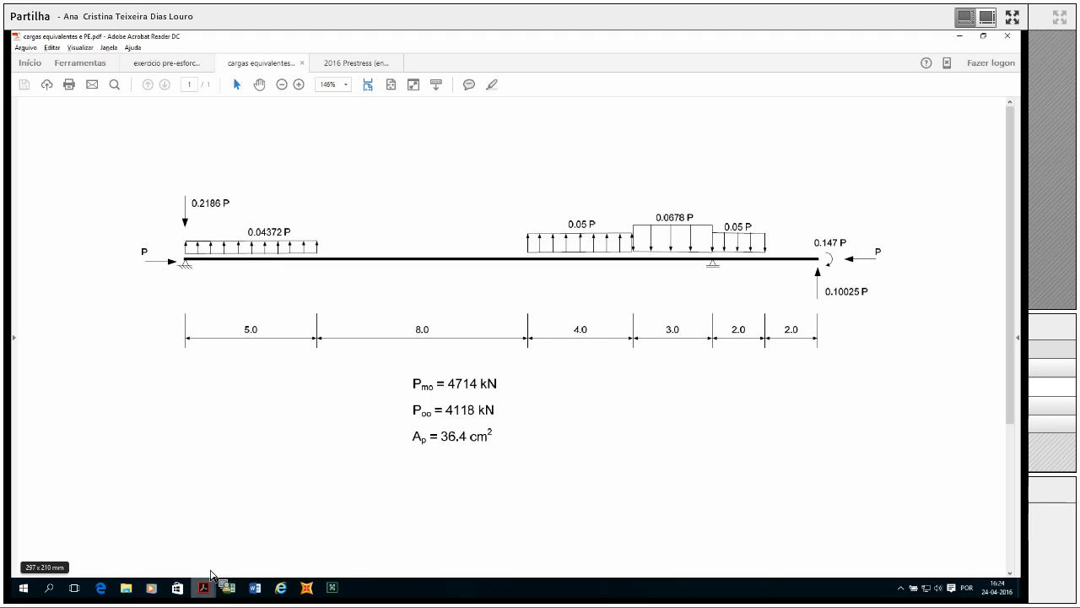
pyautogui.moveTo(203, 598)
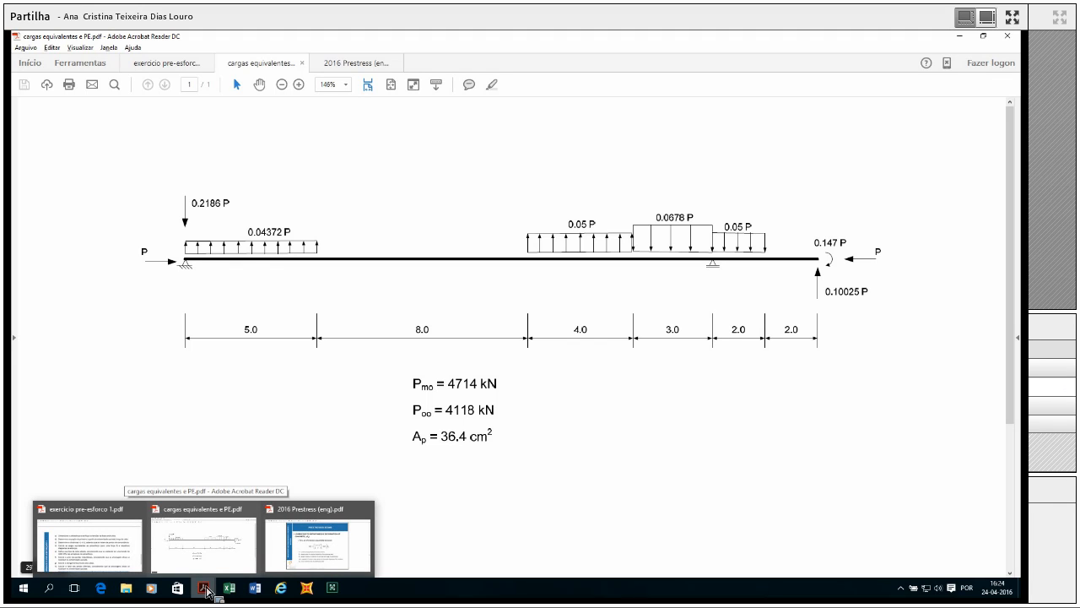
pyautogui.moveTo(312, 591)
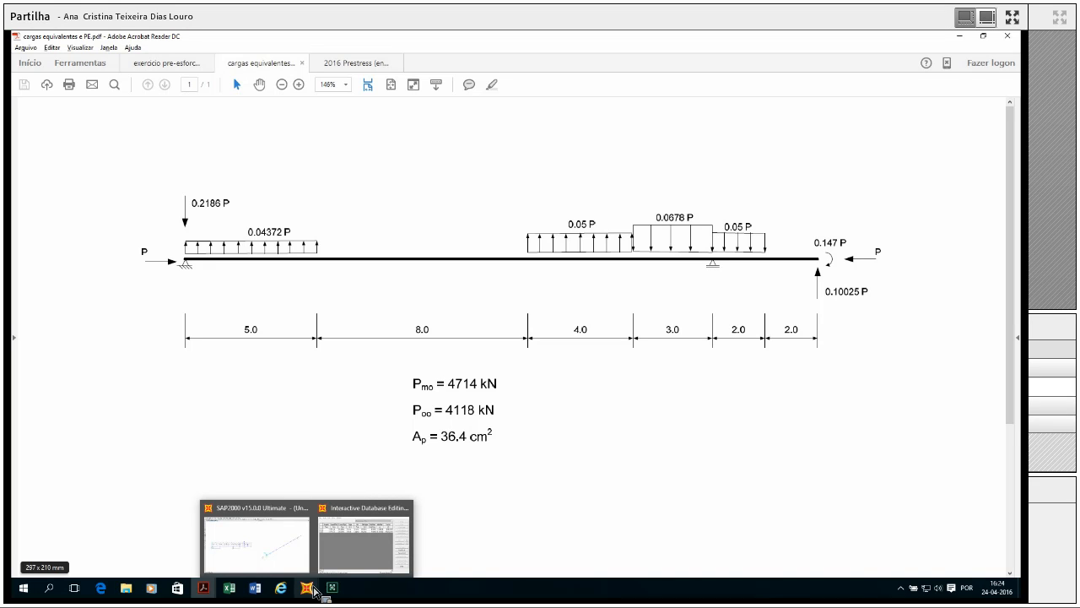
pyautogui.click(284, 553)
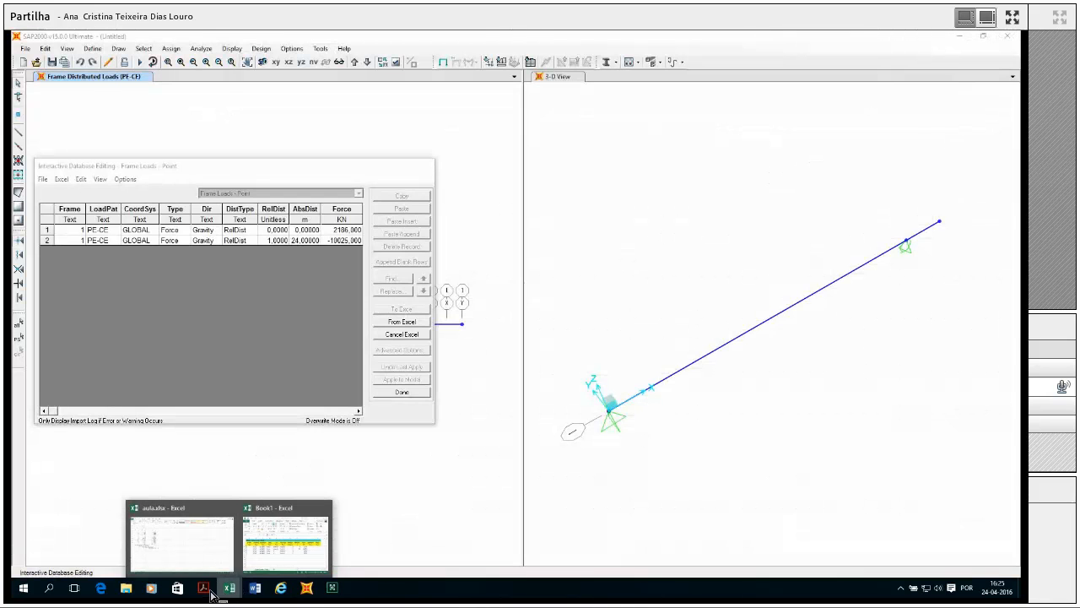
# - Check the end moment in the equivalent load PDF, then enter a moment of 147 kN-m in row 8 of Excel's Book1
pyautogui.click(207, 591)
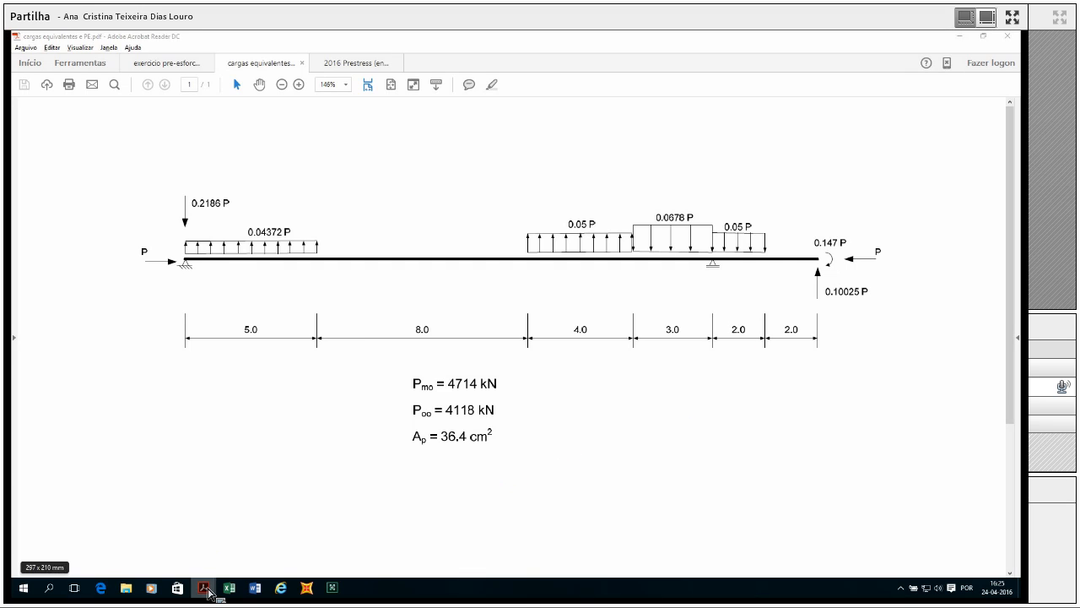
pyautogui.moveTo(210, 594)
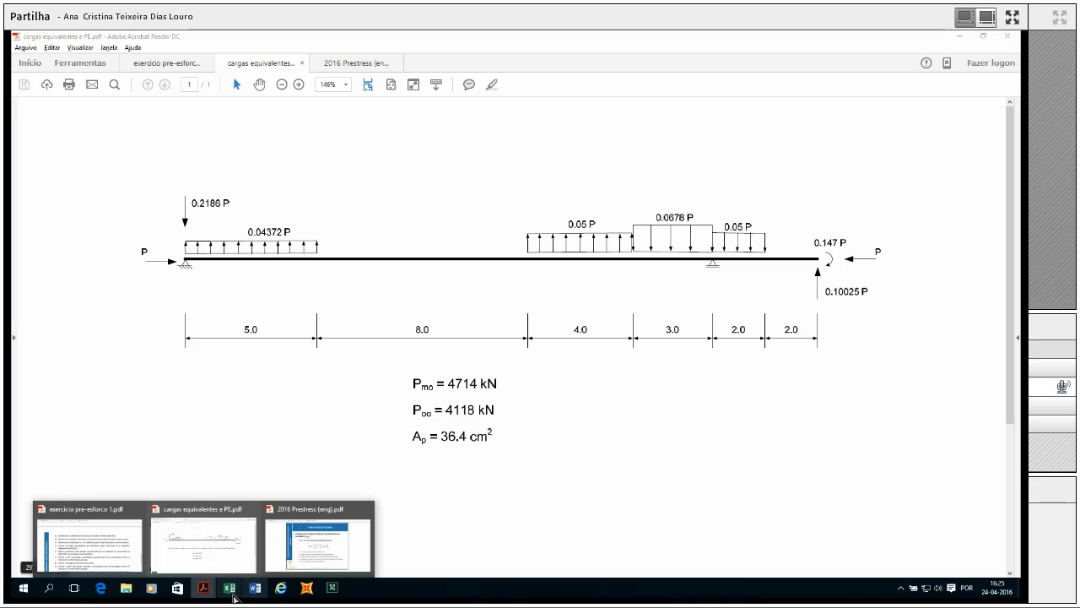
pyautogui.click(284, 568)
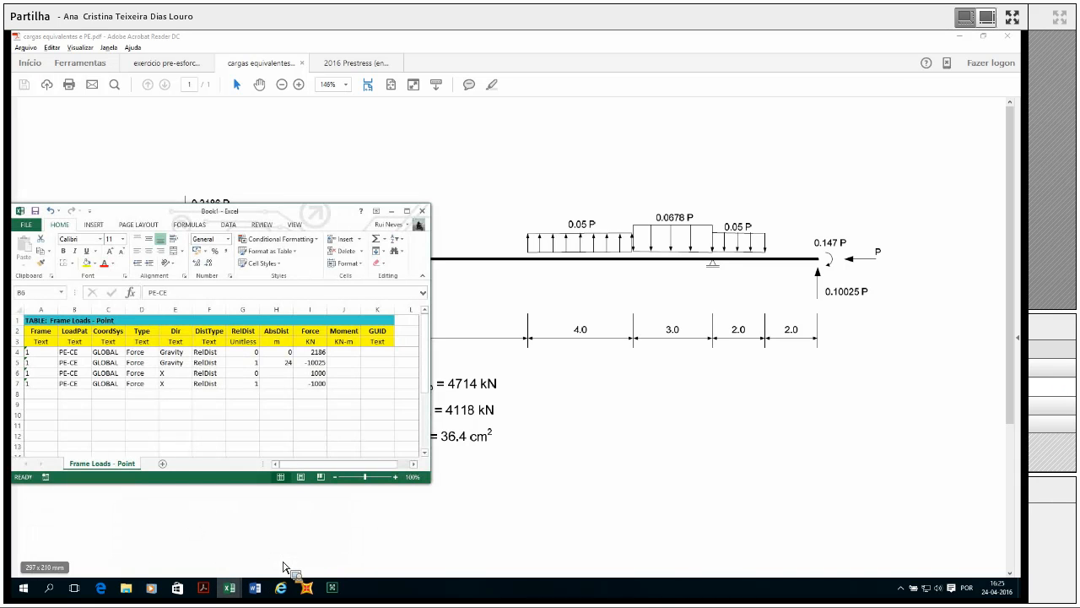
pyautogui.click(352, 395)
pyautogui.write('147')
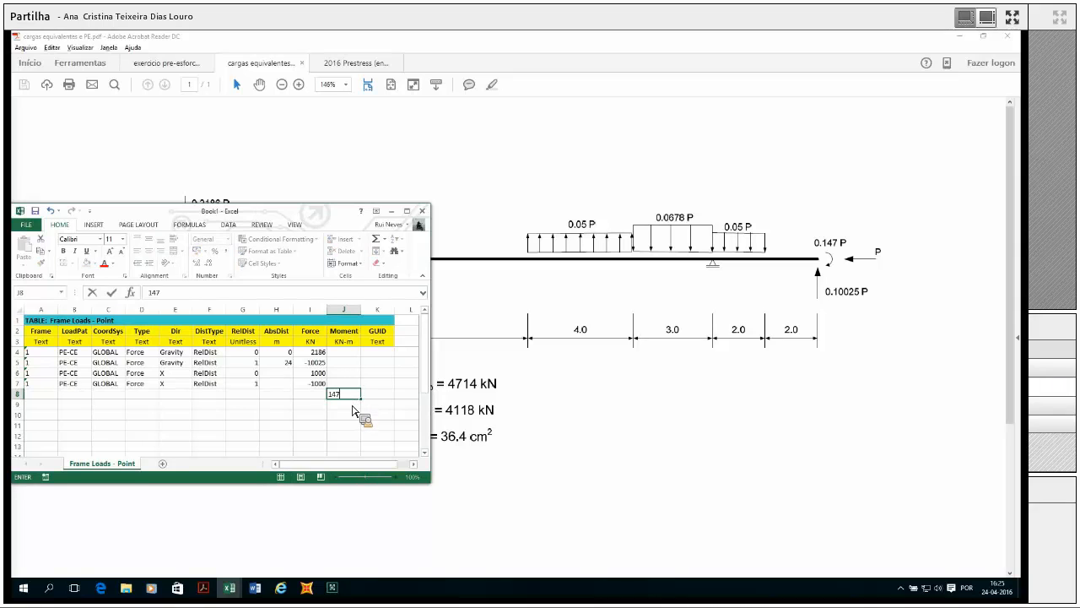
# - Enter a relative distance of 1 in row 8 and copy the RelDist distance type from row 7
pyautogui.press('Left')
pyautogui.press('Left')
pyautogui.press('Left')
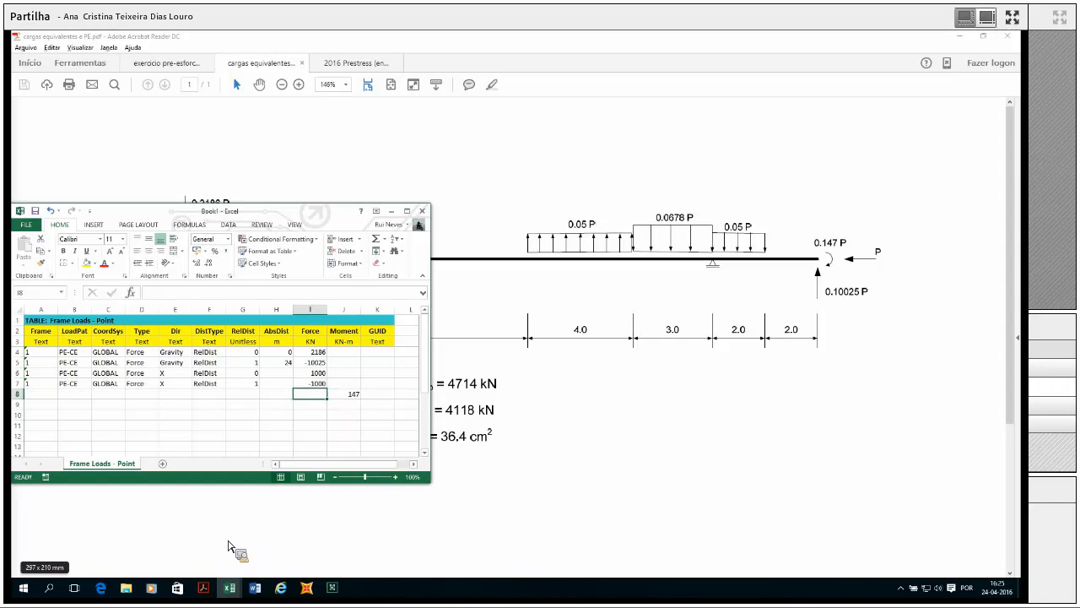
pyautogui.write('1')
pyautogui.press('Up')
pyautogui.press('Left')
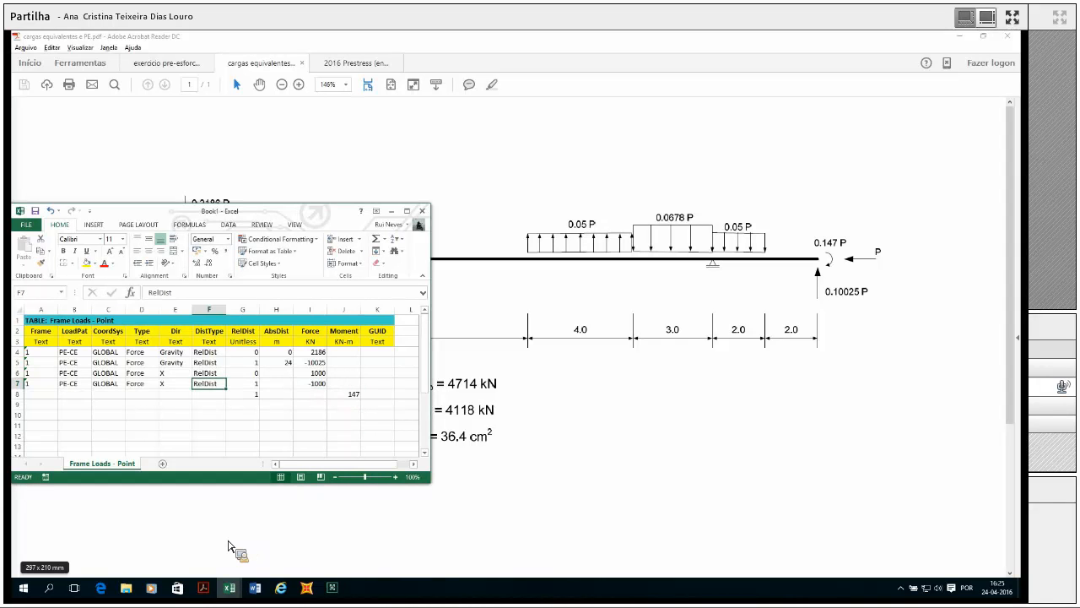
pyautogui.hotkey('ctrl', 'c')
pyautogui.press('Down')
pyautogui.press('Return')
pyautogui.press('Left')
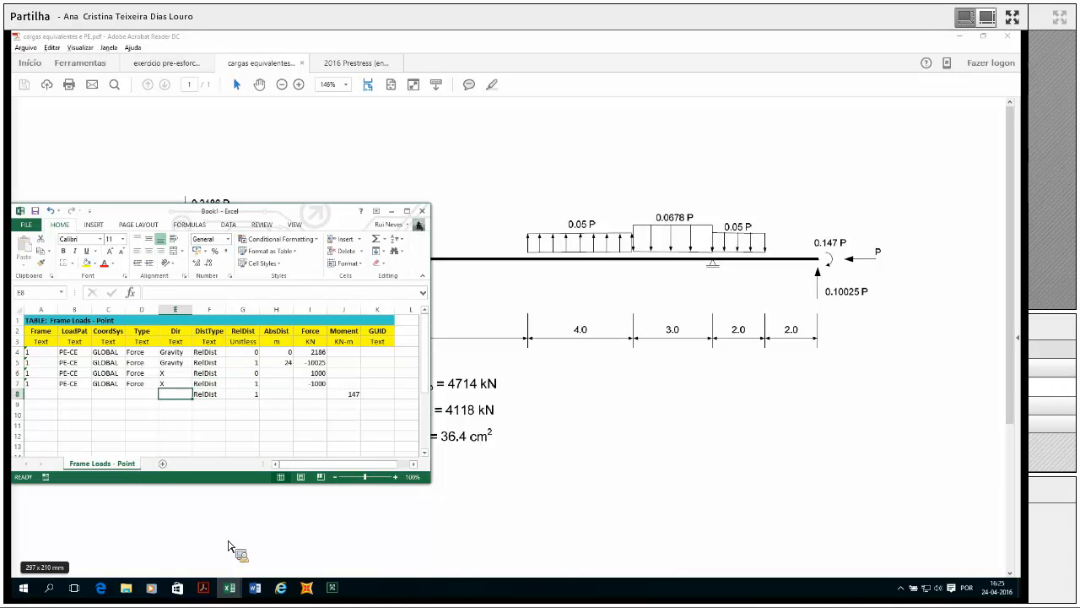
# - Enter direction Y and load type Moment for the point load in row 8
pyautogui.write('Y')
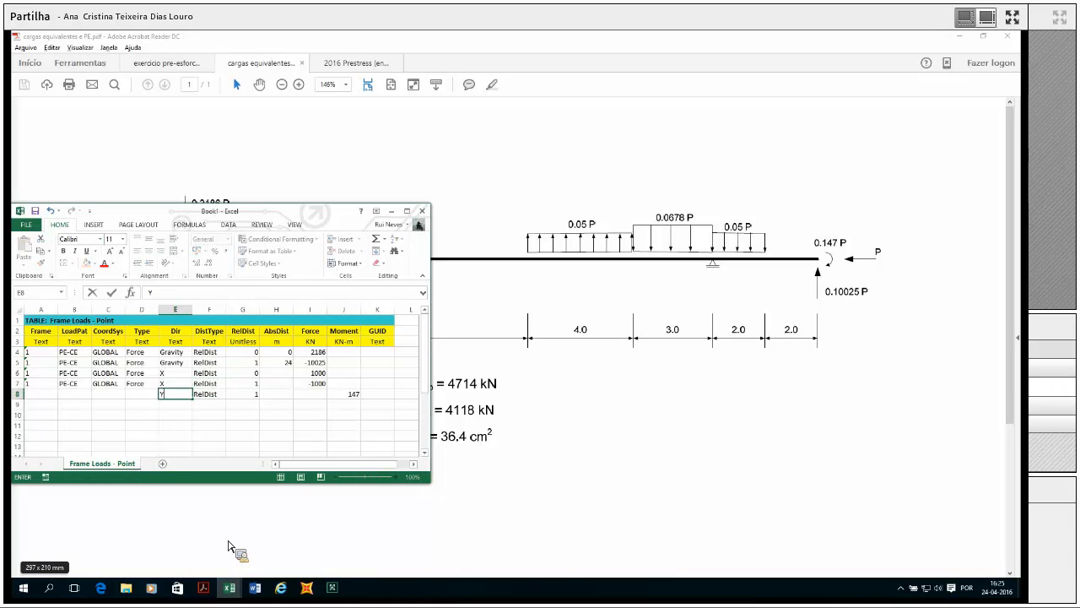
pyautogui.press('Left')
pyautogui.write('Mo')
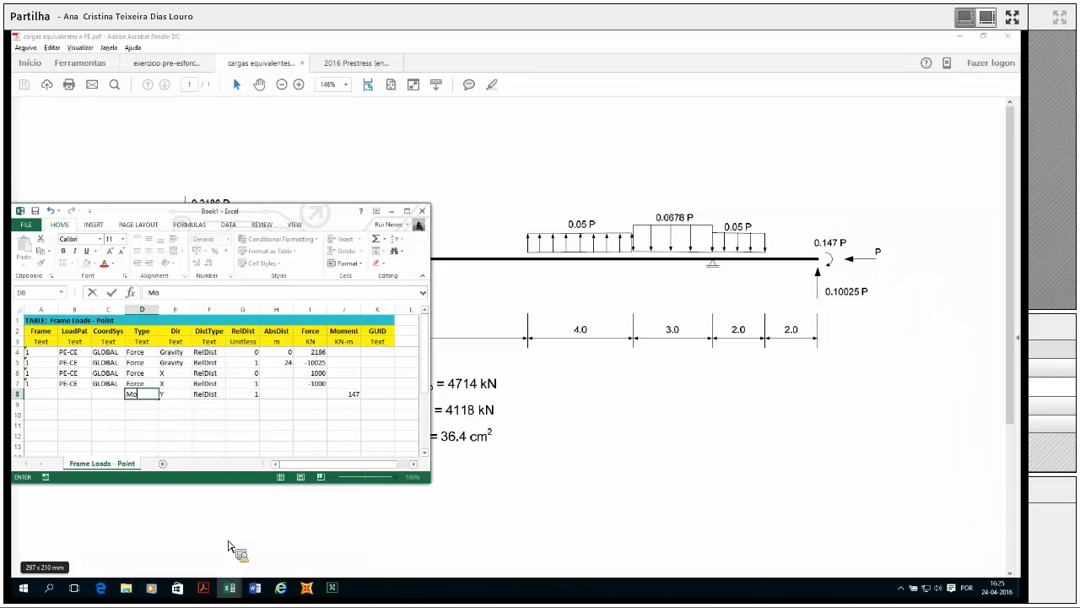
pyautogui.write('ment')
# - Copy the Frame, LoadPat and CoordSys values from row 7 into row 8
pyautogui.press('Left')
pyautogui.press('Left')
pyautogui.press('Left')
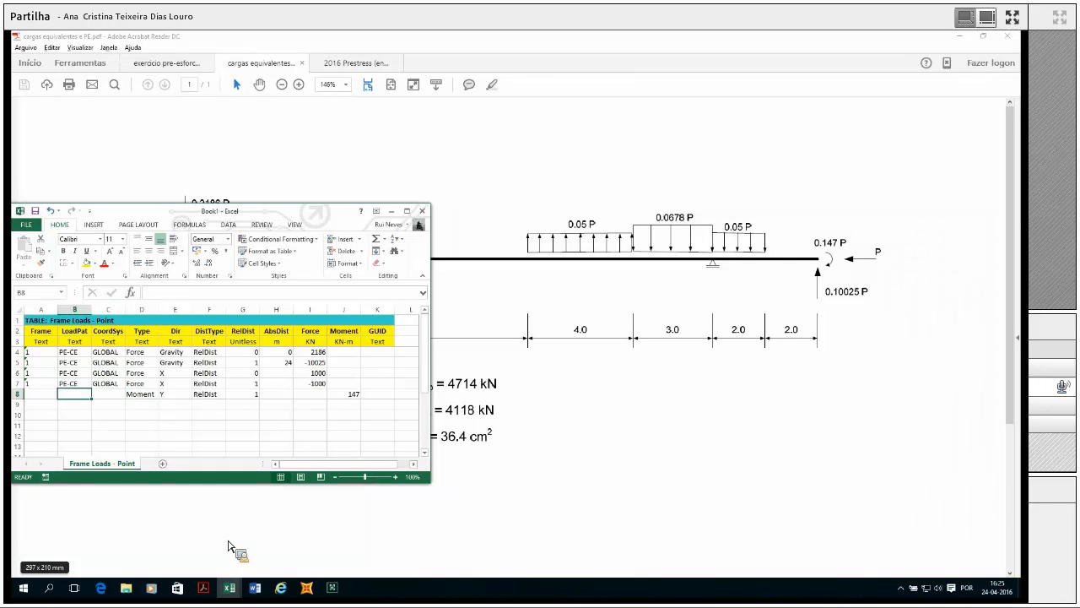
pyautogui.press('Up')
pyautogui.hotkey('shift', 'Right')
pyautogui.hotkey('shift', 'Right')
pyautogui.hotkey('ctrl', 'v')
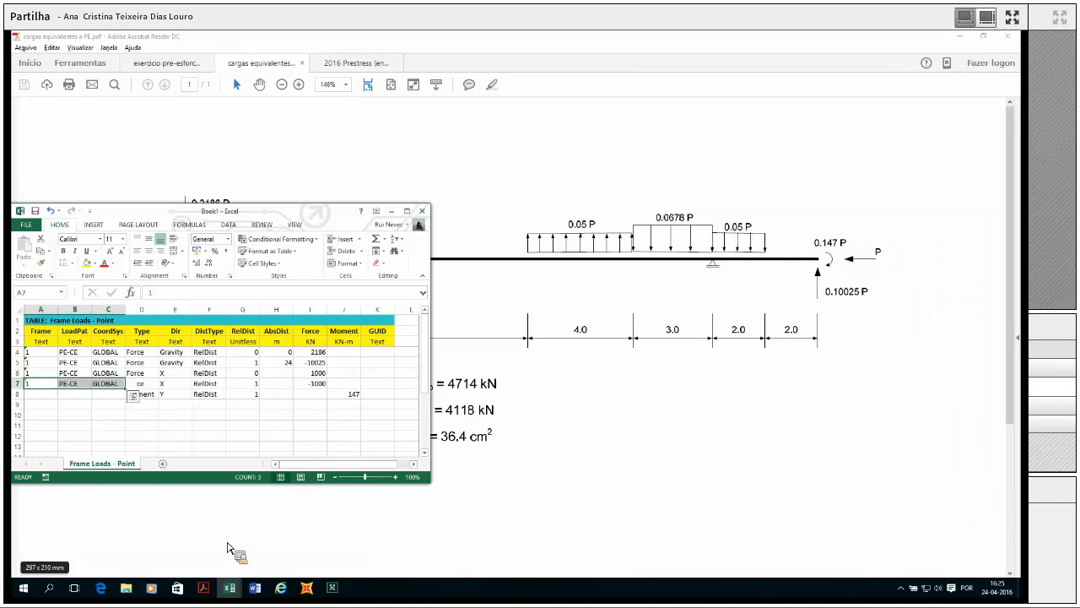
pyautogui.hotkey('ctrl', 'c')
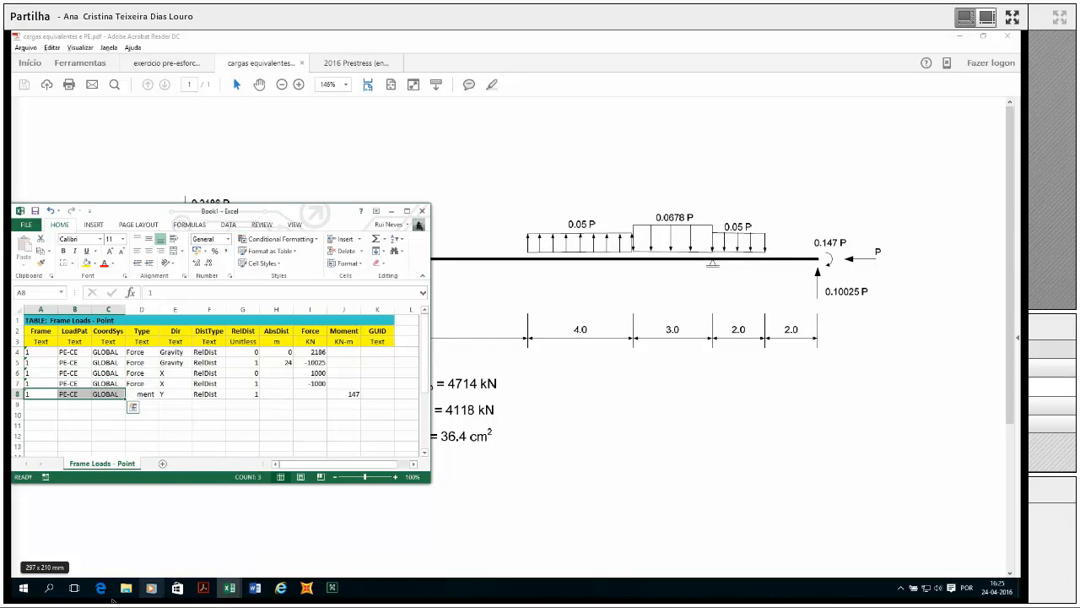
# - Switch to SAP2000, import the Frame Loads - Point table from Excel, apply it to the model, check the Moment column and finish the database editing
pyautogui.click(309, 591)
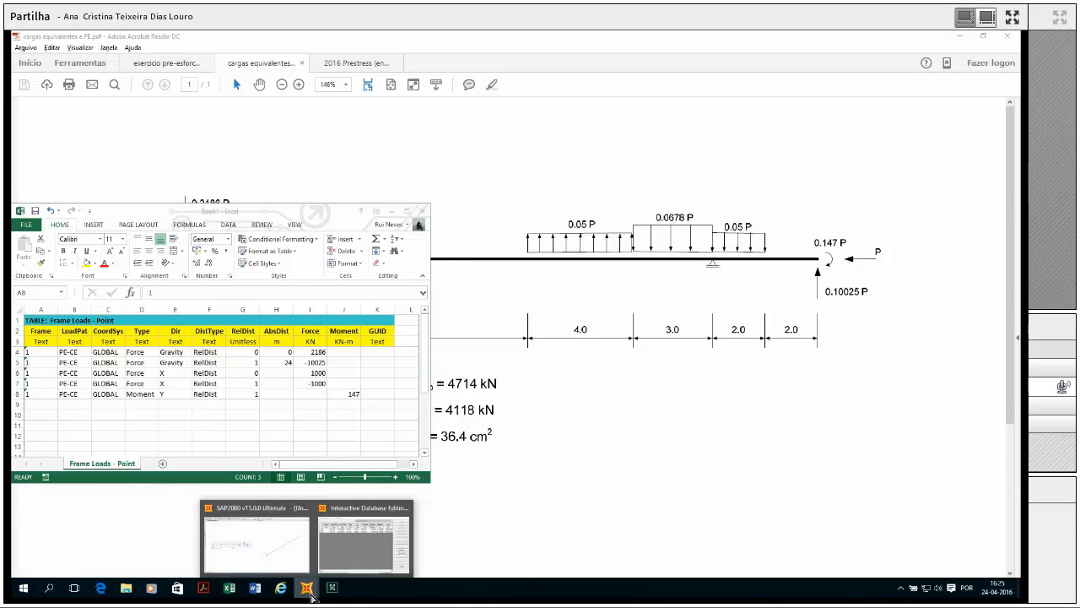
pyautogui.click(371, 519)
pyautogui.click(403, 324)
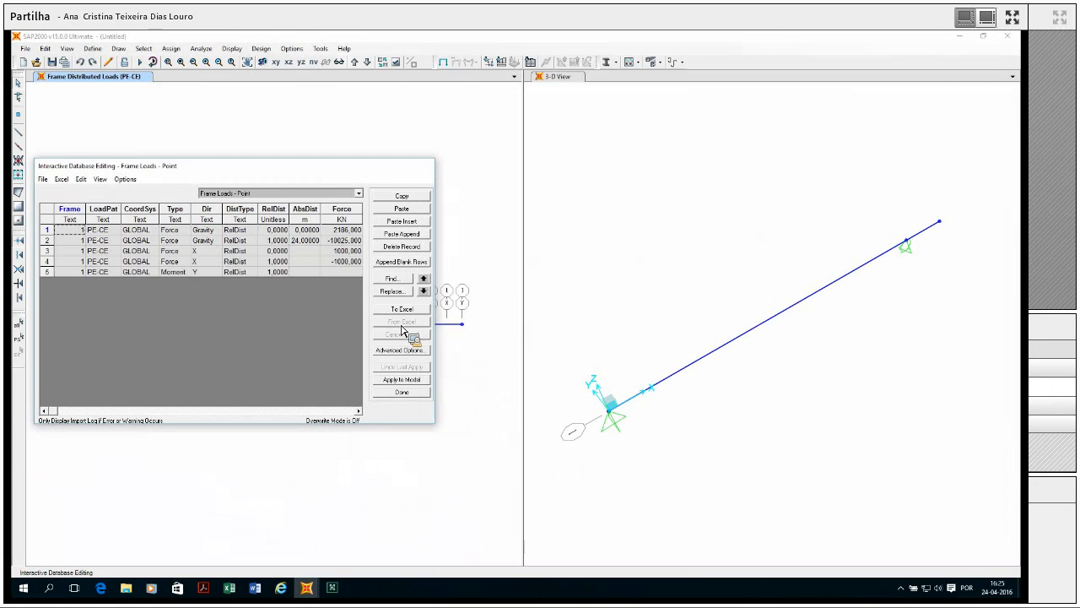
pyautogui.click(398, 383)
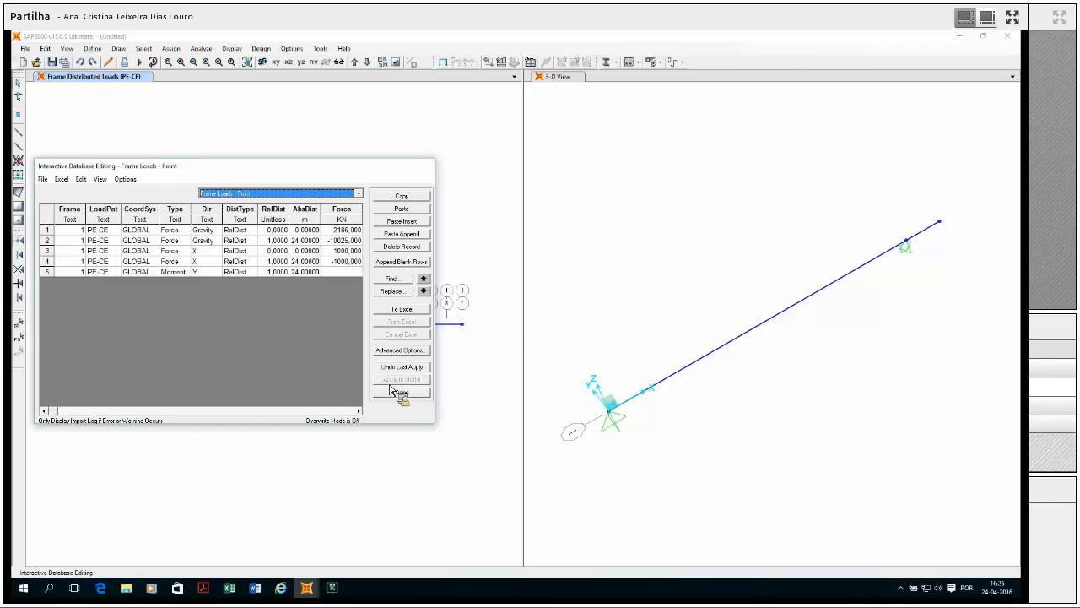
pyautogui.click(359, 412)
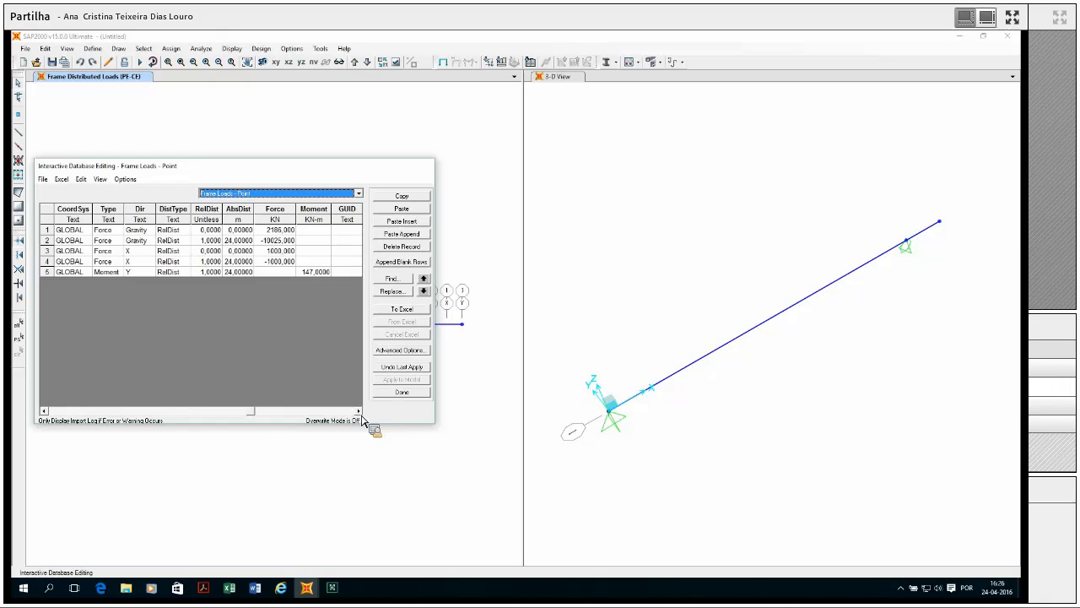
pyautogui.click(403, 391)
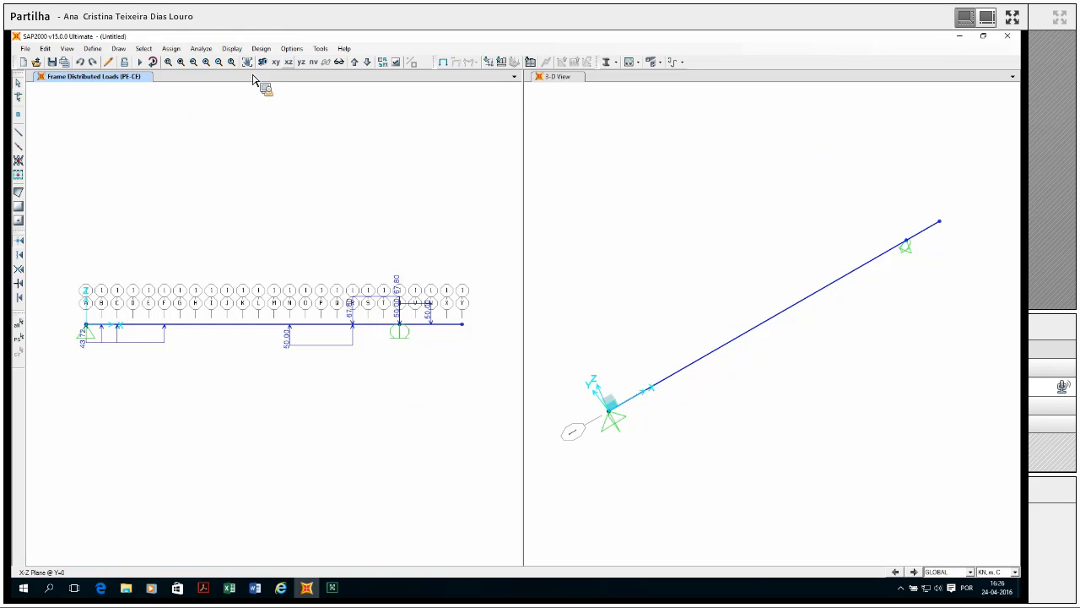
# - Display the PE-CE span loading forces on the beam and examine them in the X-Y and X-Z plane views
pyautogui.click(282, 66)
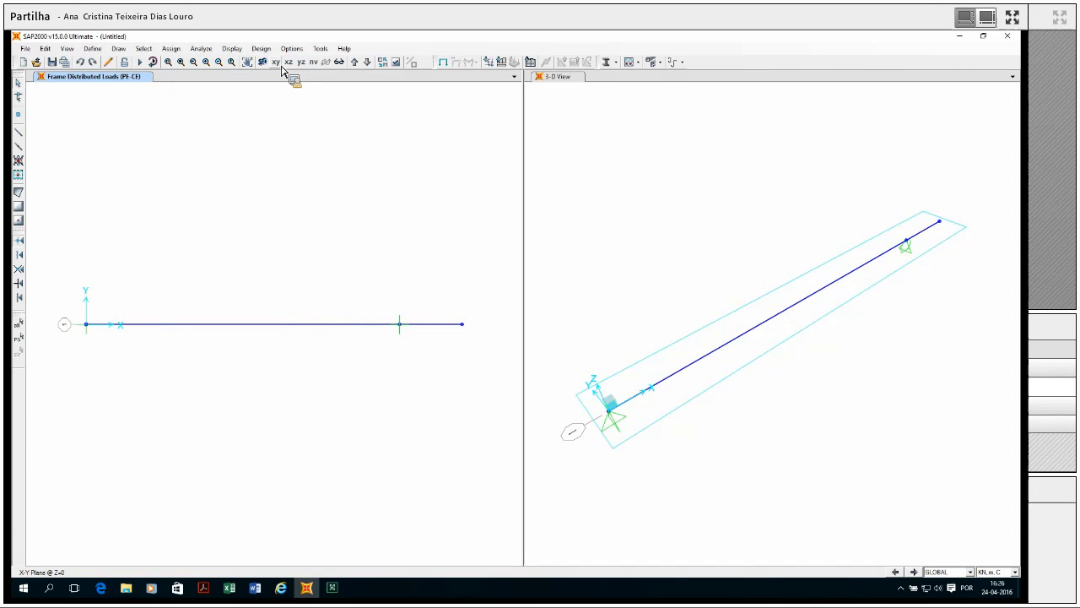
pyautogui.click(236, 49)
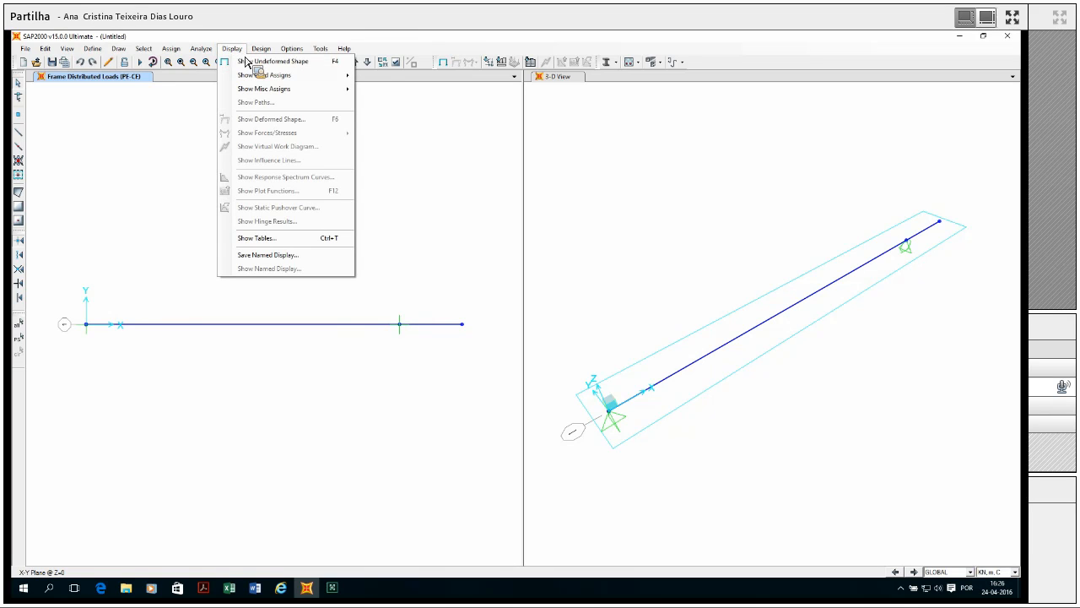
pyautogui.moveTo(261, 77)
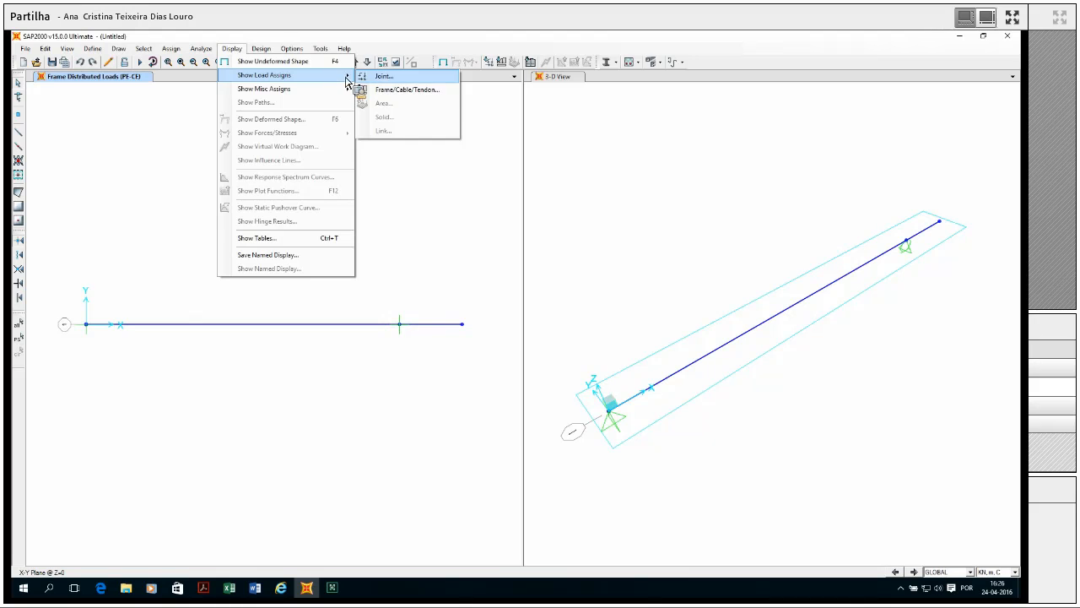
pyautogui.click(403, 90)
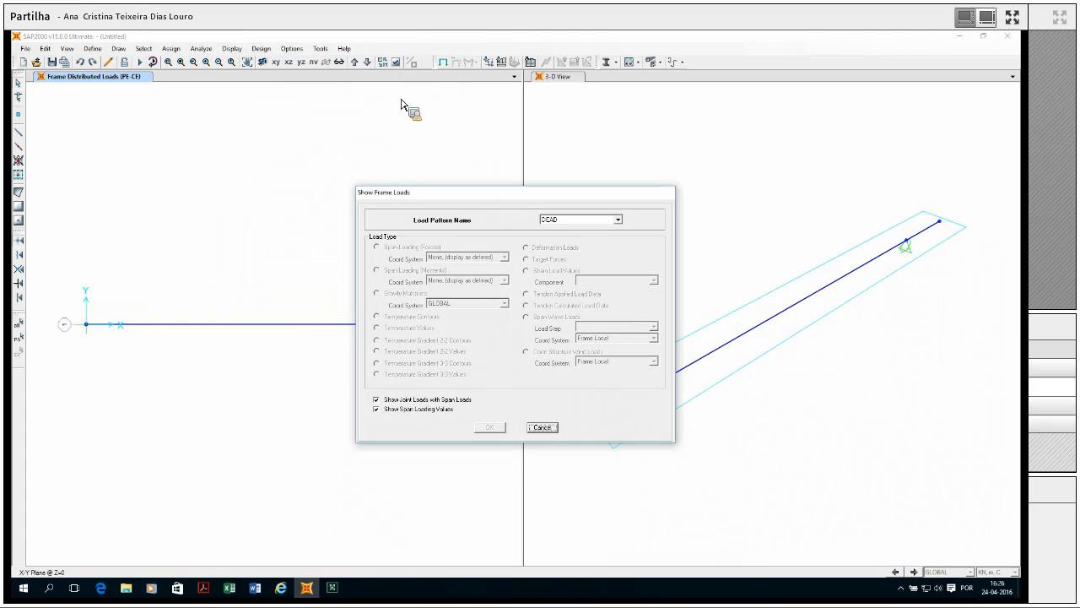
pyautogui.click(618, 220)
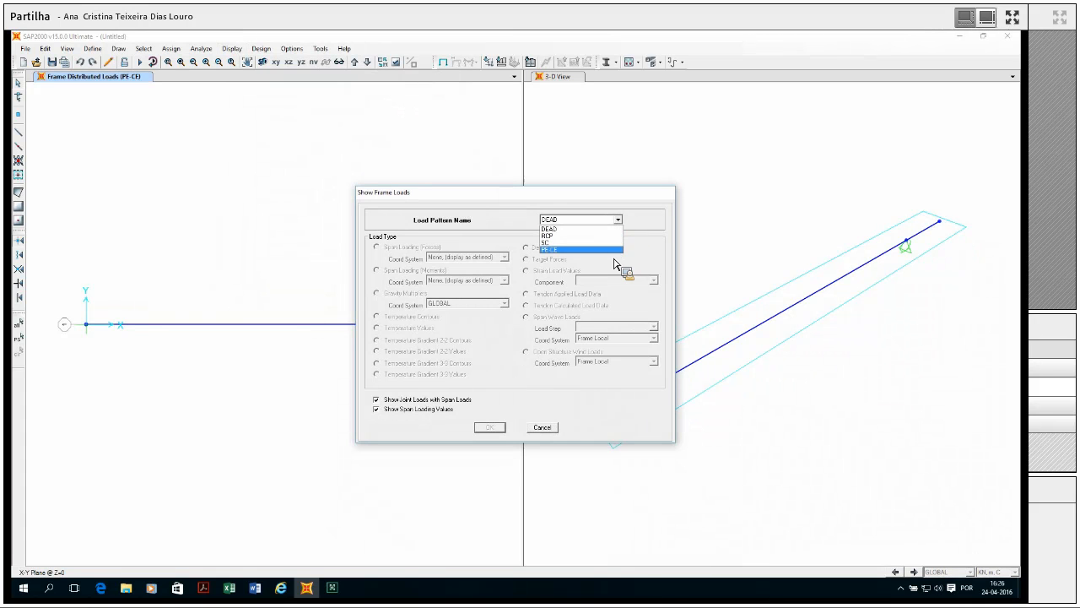
pyautogui.click(622, 261)
pyautogui.click(621, 220)
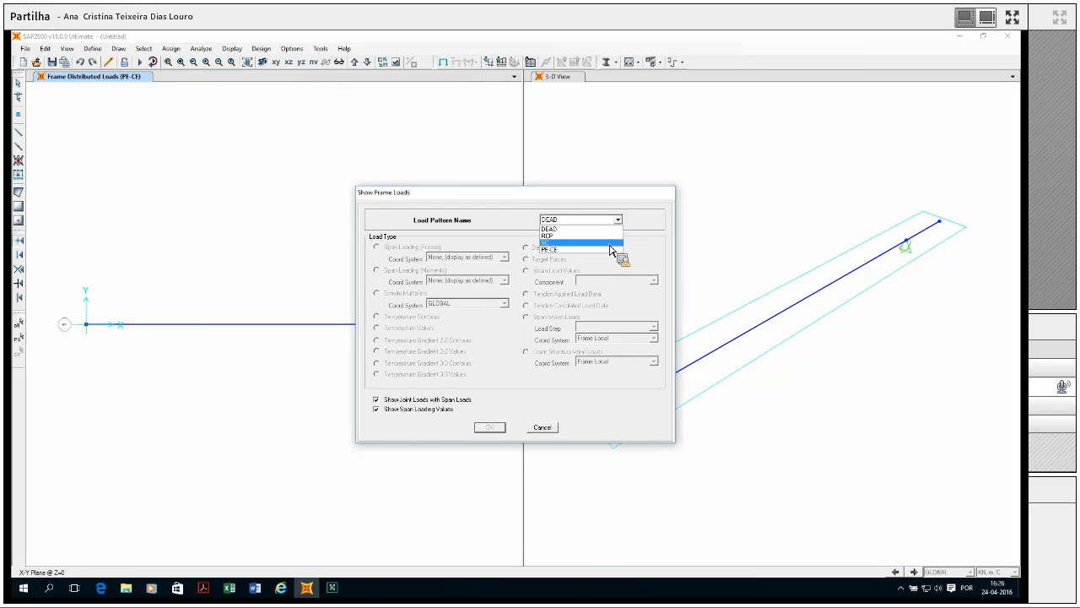
pyautogui.click(601, 252)
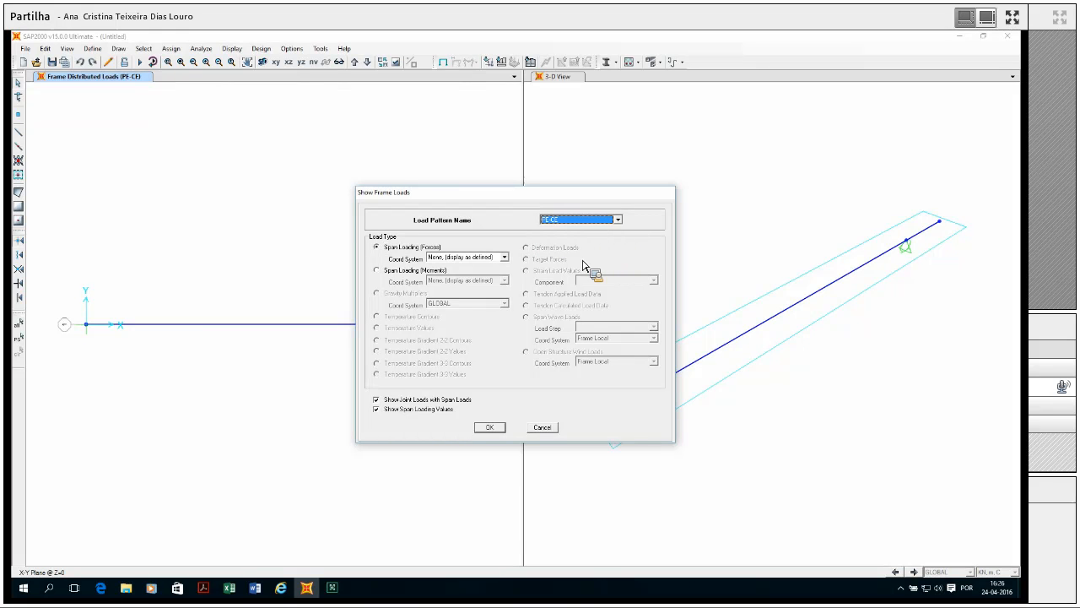
pyautogui.click(494, 429)
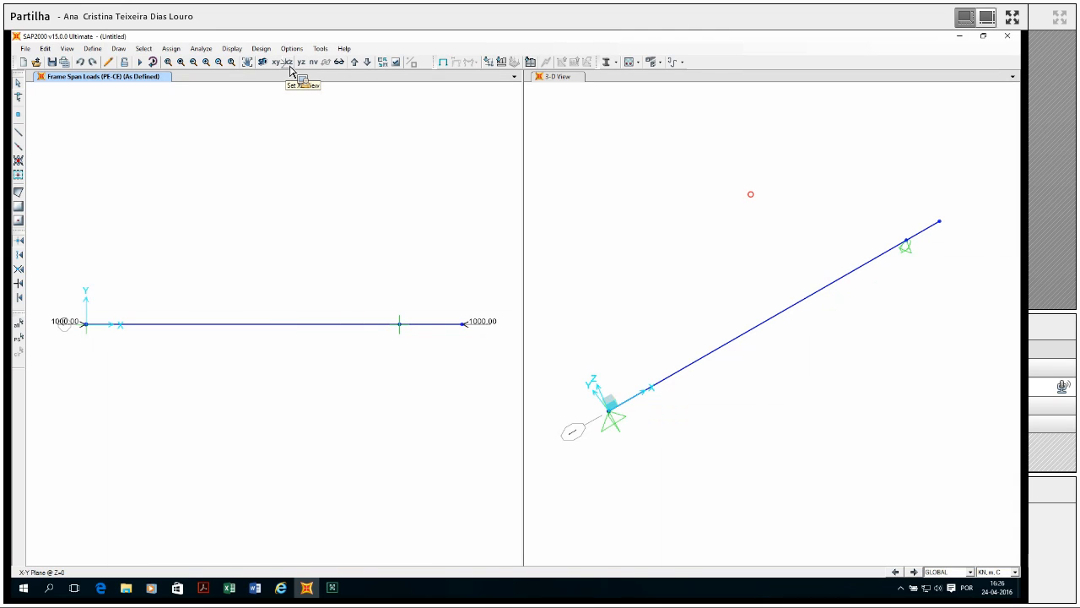
pyautogui.click(290, 66)
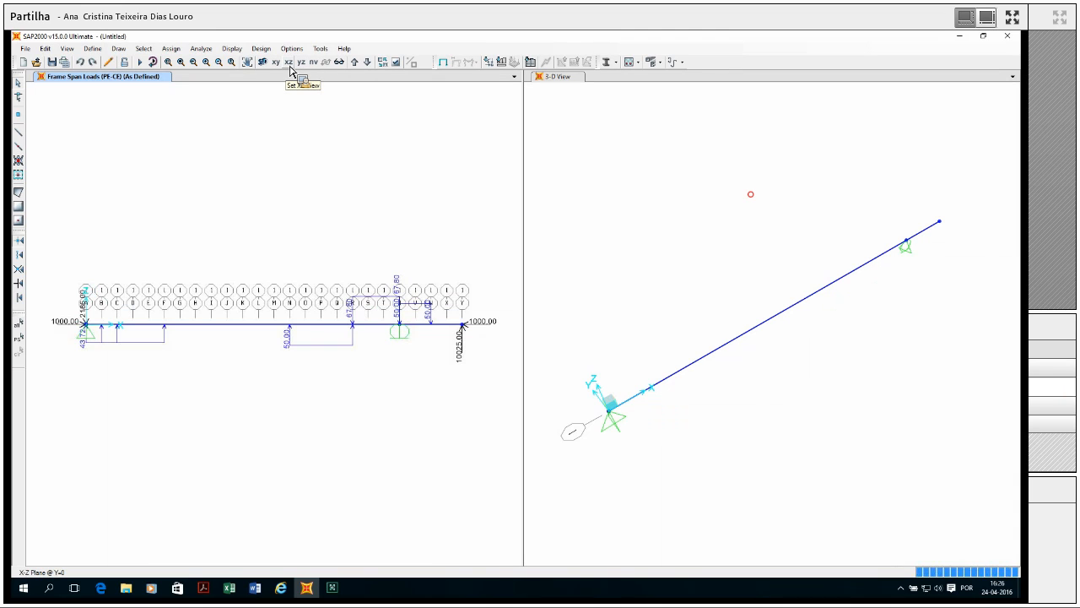
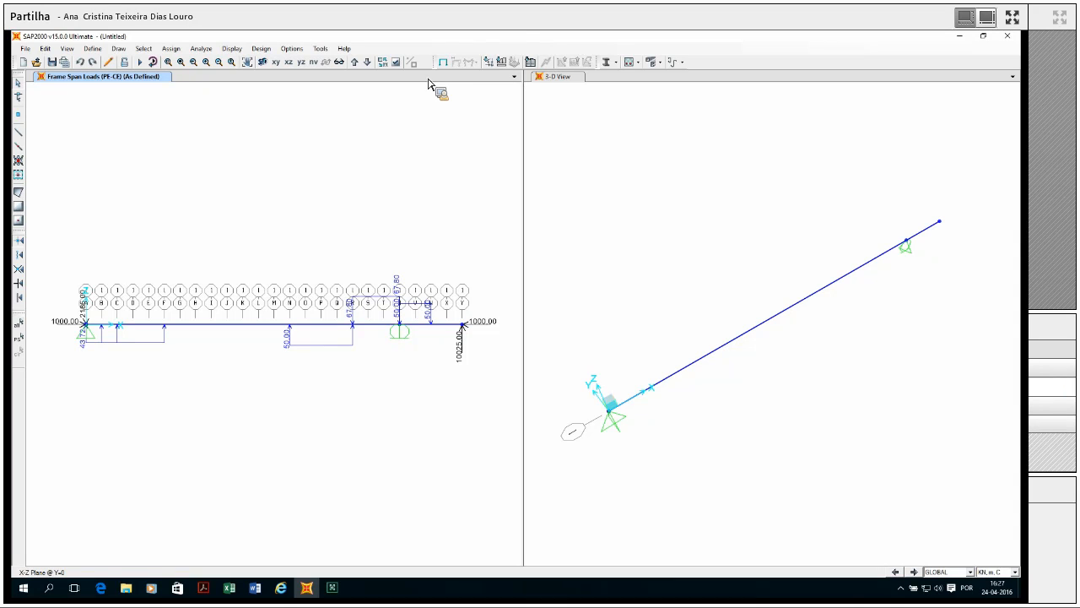
# - Create a new load combination named QP
pyautogui.click(92, 49)
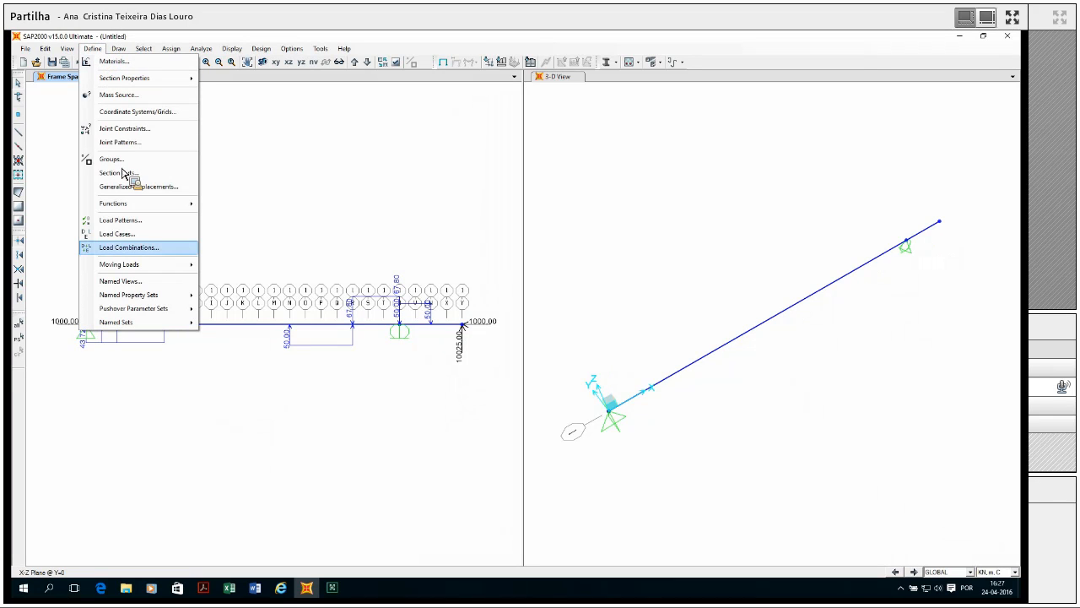
pyautogui.click(129, 249)
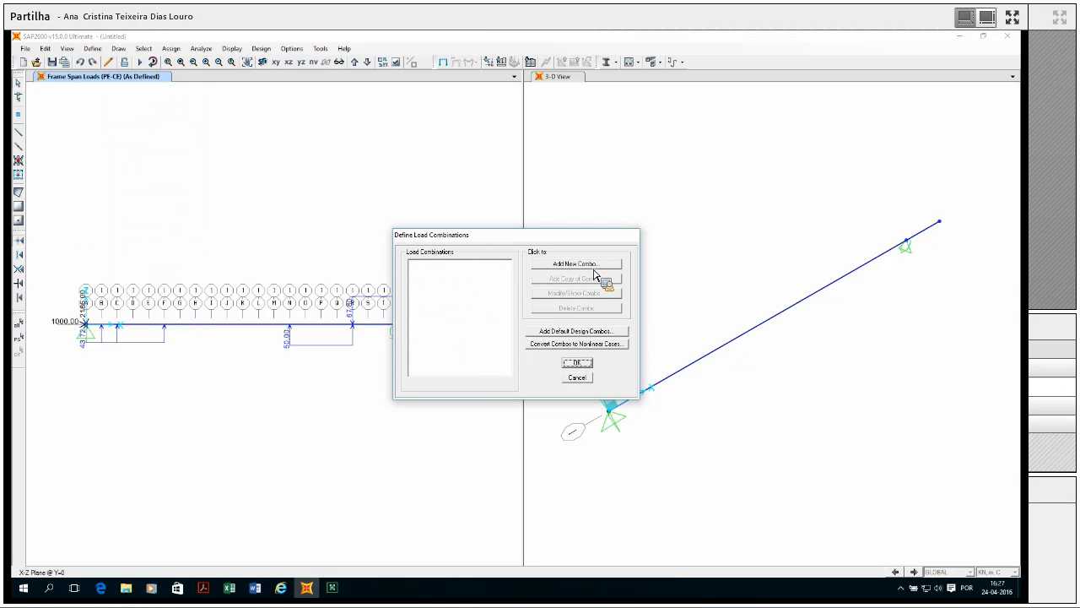
pyautogui.click(575, 264)
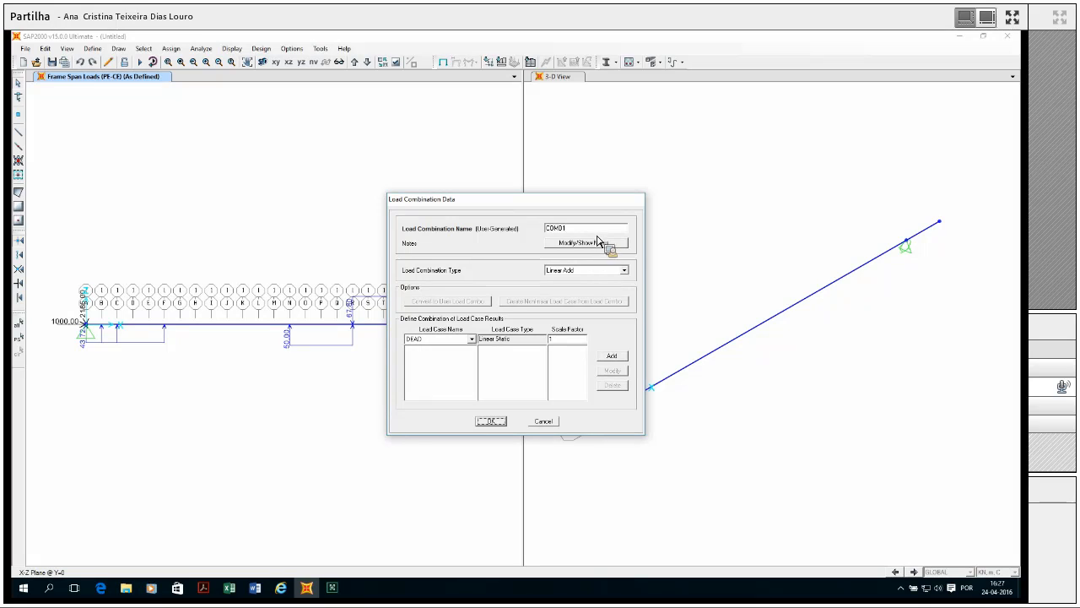
pyautogui.moveTo(593, 230); pyautogui.dragTo(484, 245)
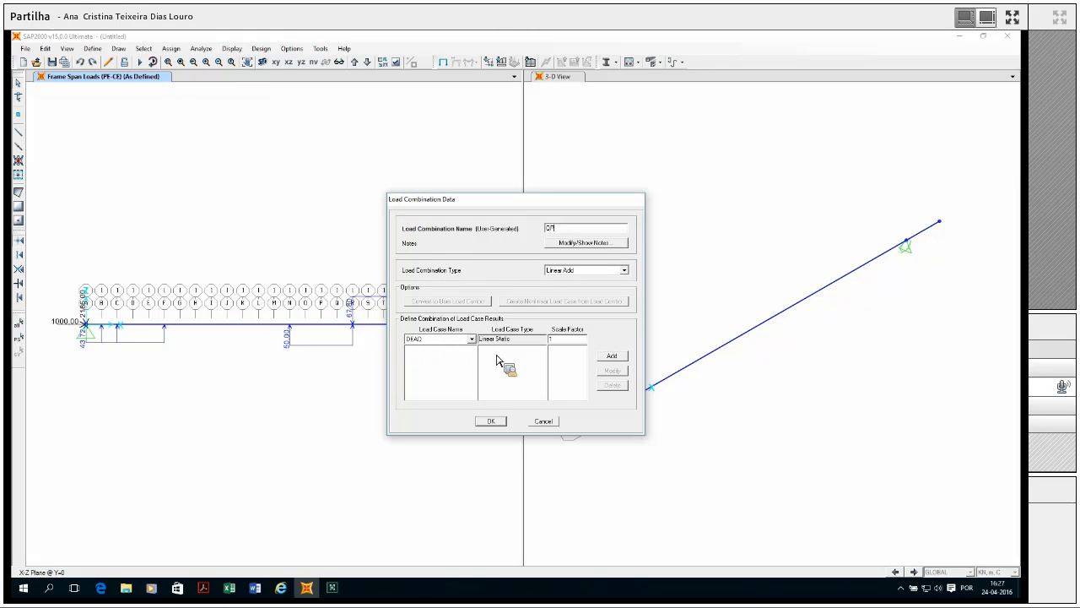
# - Add the DEAD and RCP load cases to the QP combination, each with a scale factor of 1
pyautogui.click(619, 358)
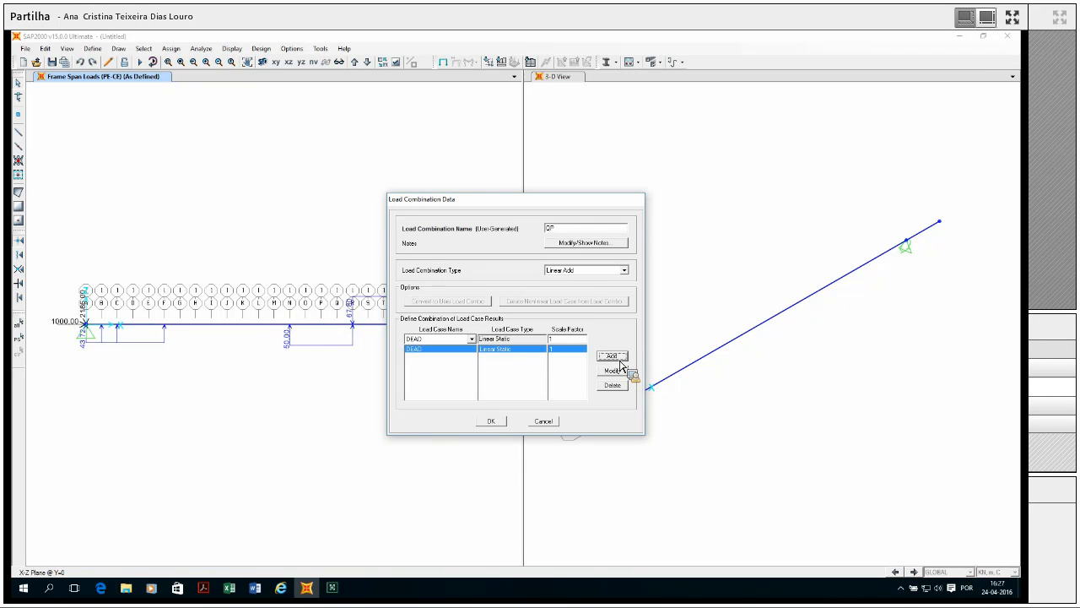
pyautogui.click(471, 339)
pyautogui.click(466, 362)
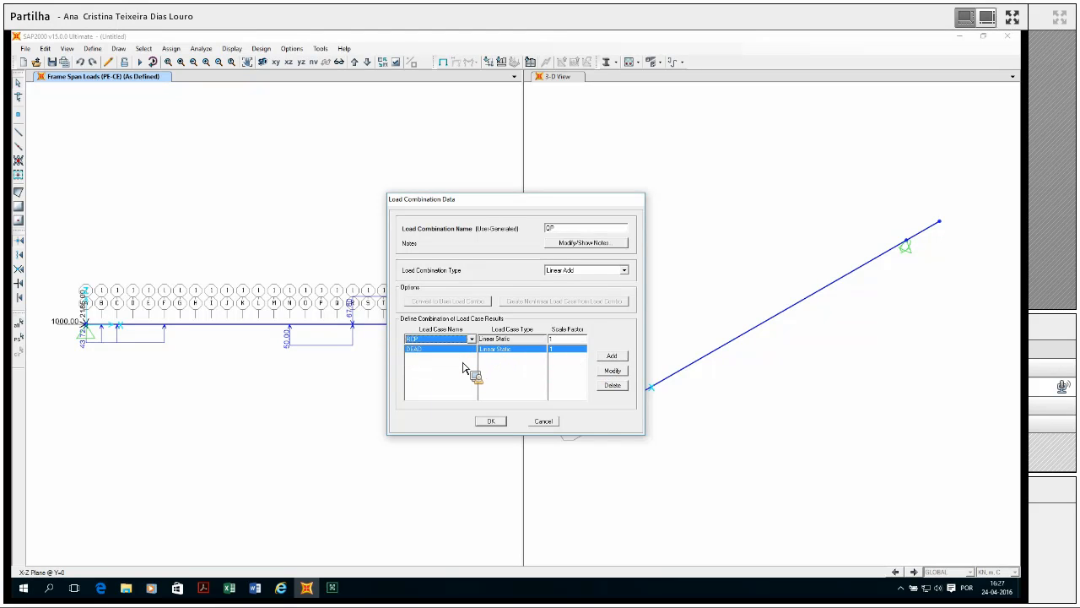
pyautogui.click(613, 356)
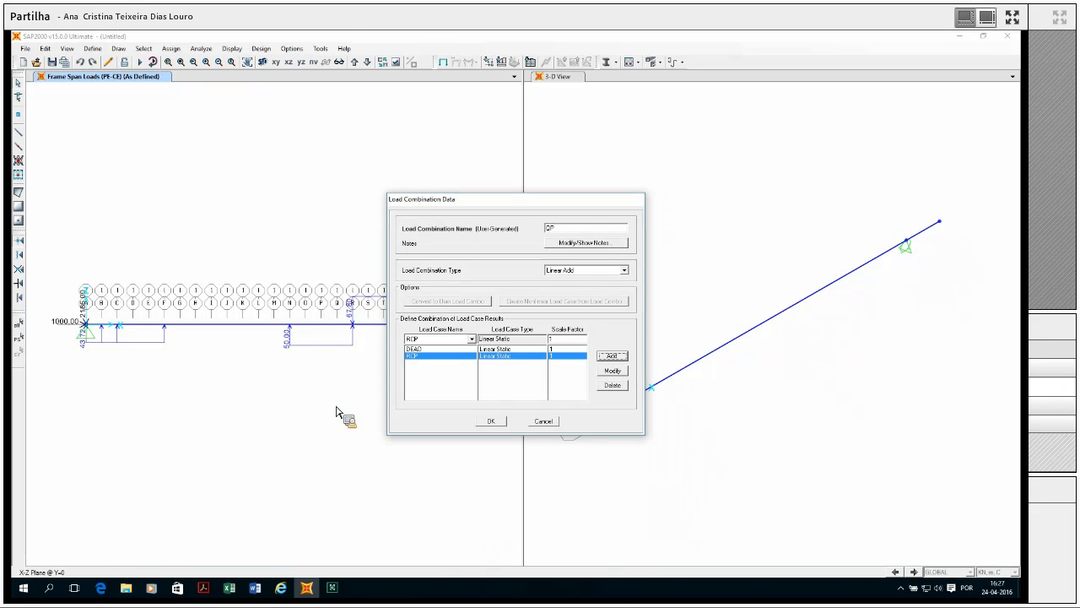
# - Check the ψ2 value in the exercise PDF and add the SC load case to the QP combination with a scale factor of 0,3
pyautogui.click(471, 338)
pyautogui.click(456, 369)
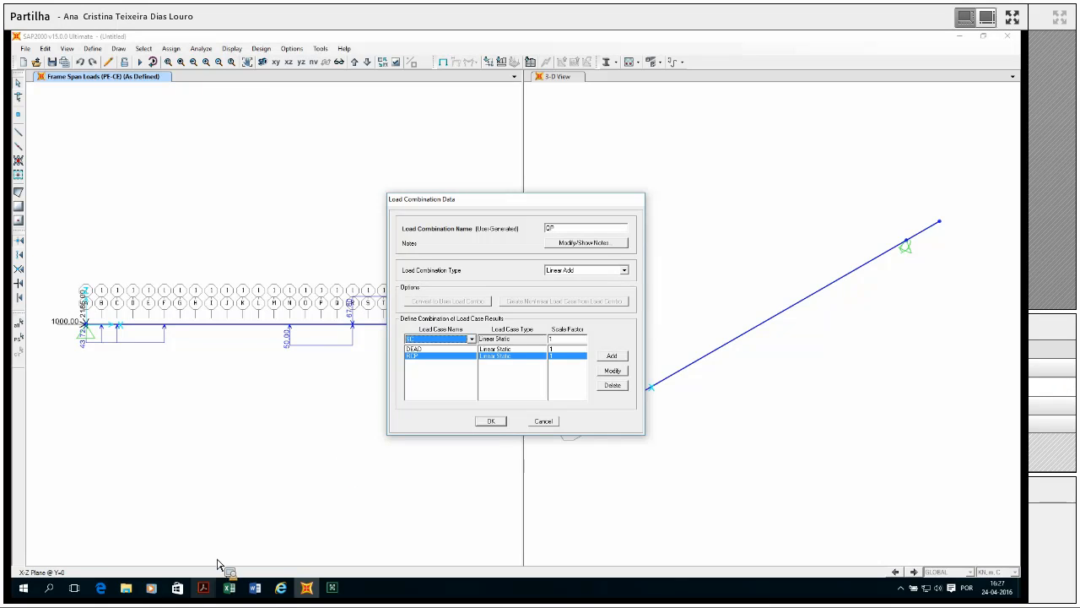
pyautogui.moveTo(203, 587)
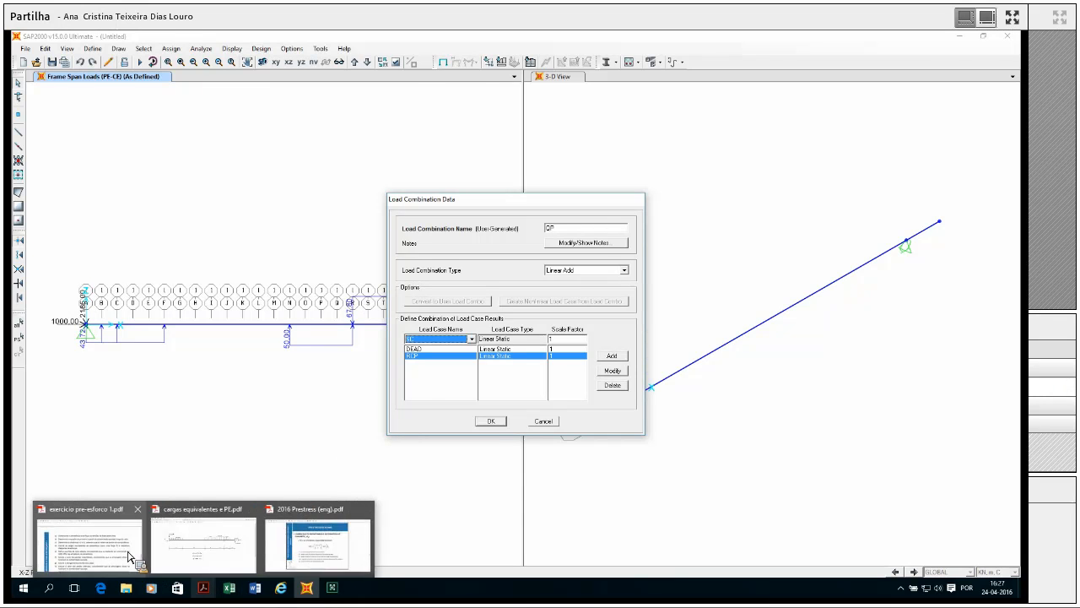
pyautogui.click(89, 541)
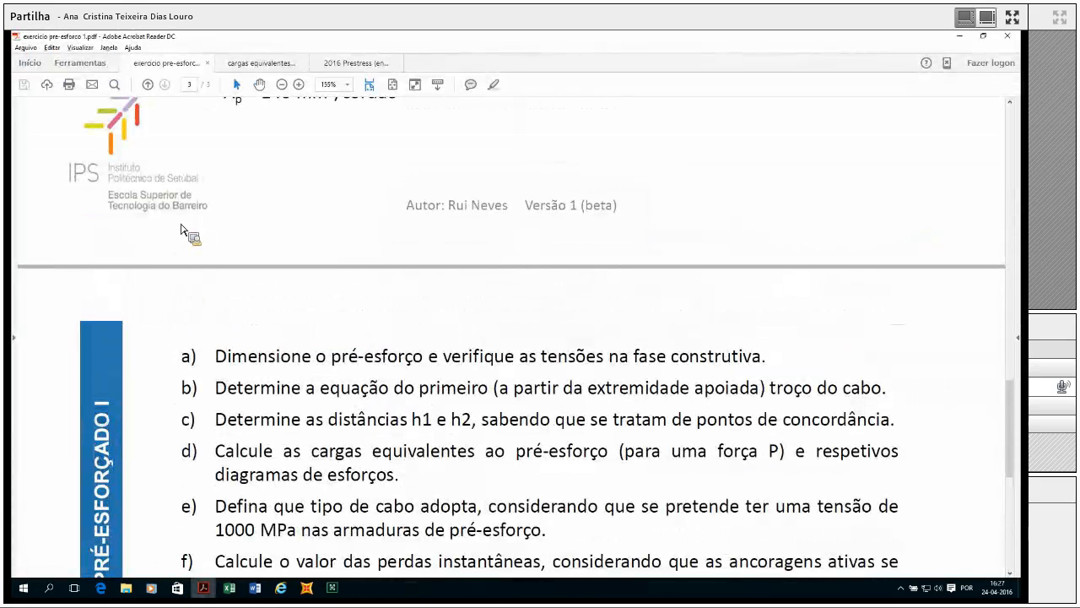
pyautogui.scroll(6, 181, 227)
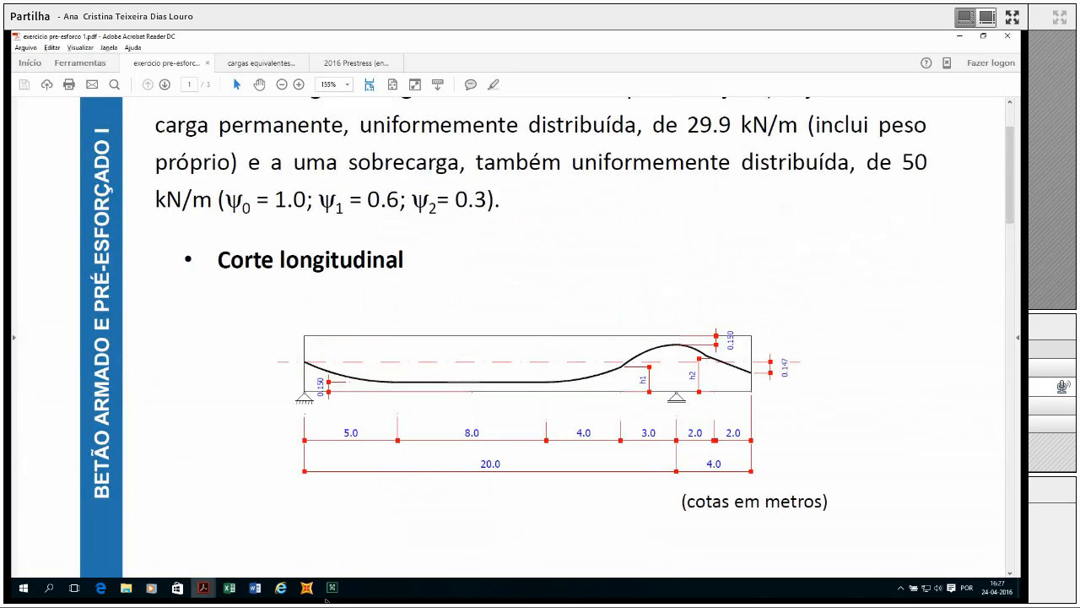
pyautogui.click(312, 594)
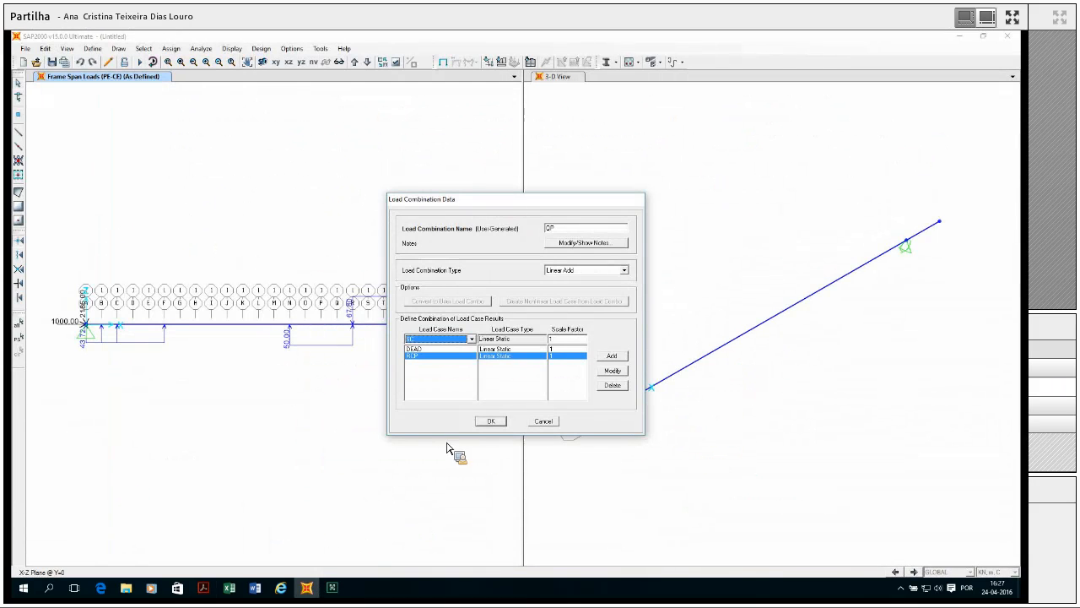
pyautogui.click(553, 340)
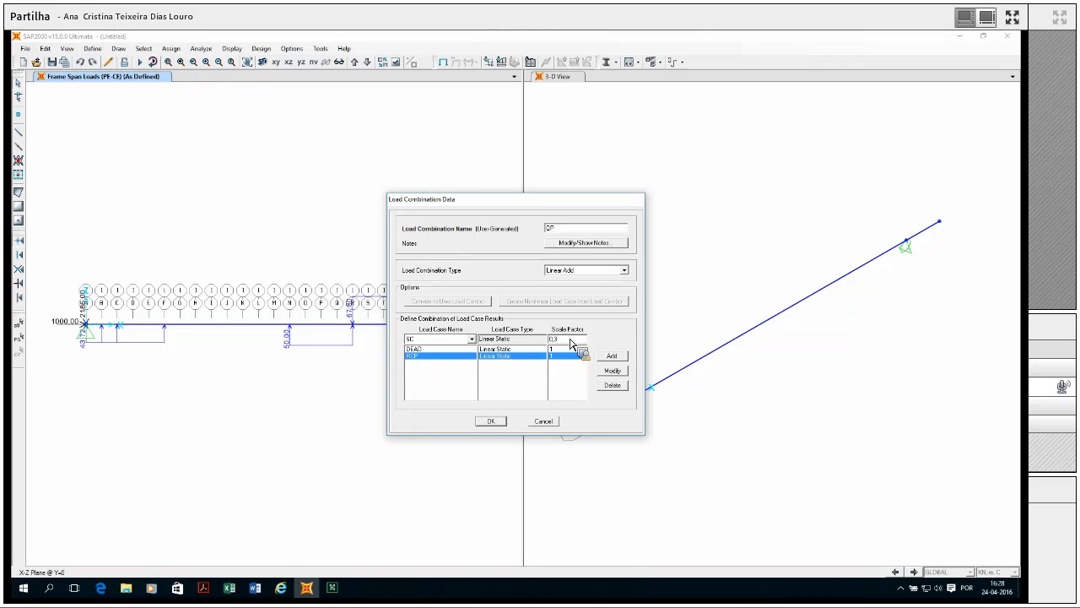
pyautogui.click(612, 358)
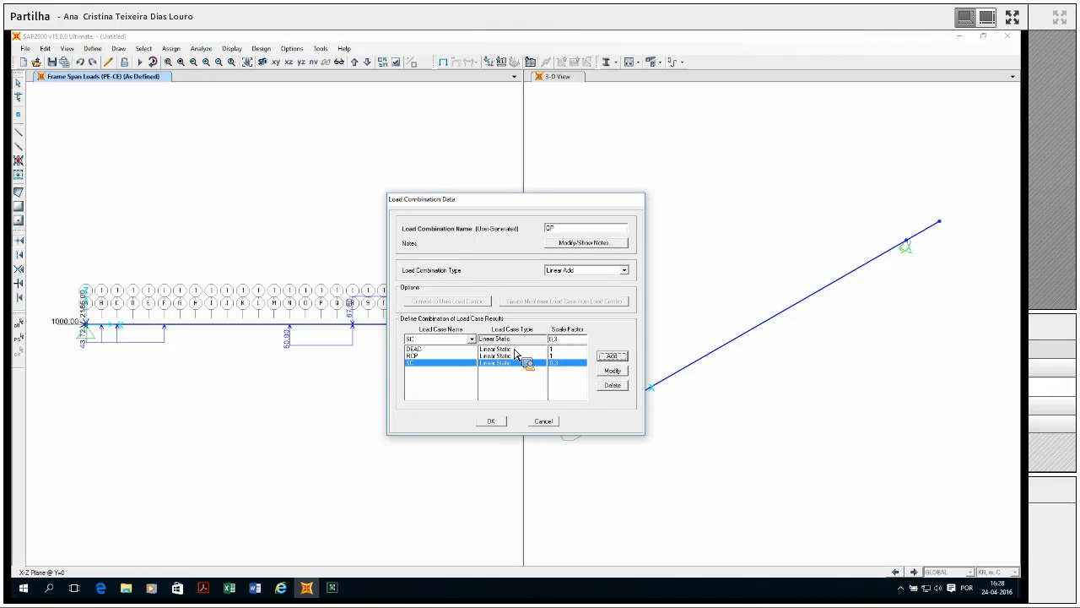
# - Check the prestress force in the equivalent loads PDF, add PE-CE to QP with a scale factor of 4,118 and accept the combination
pyautogui.click(476, 340)
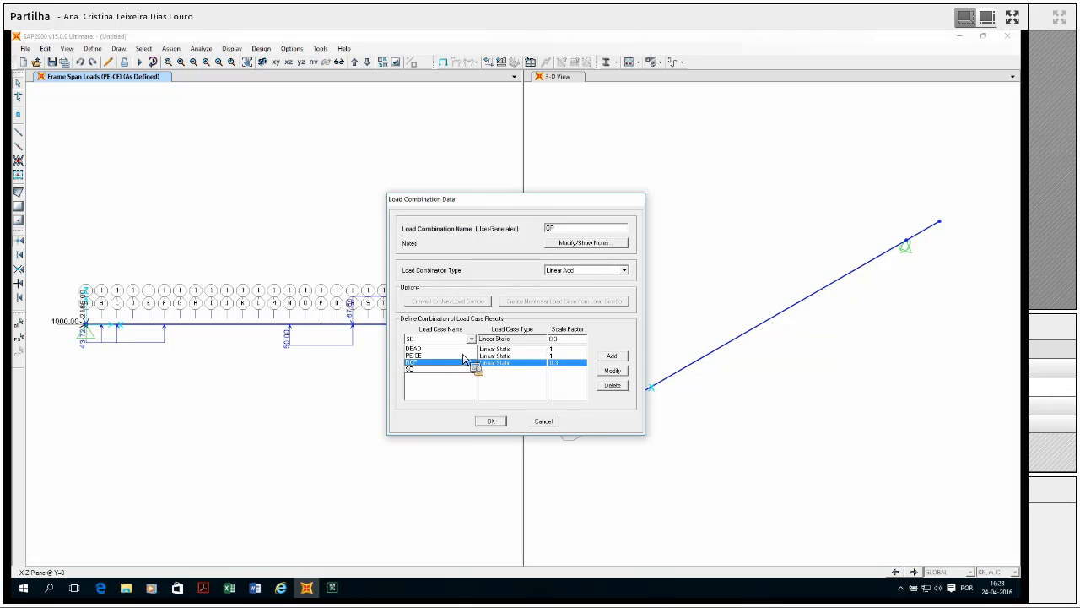
pyautogui.click(456, 355)
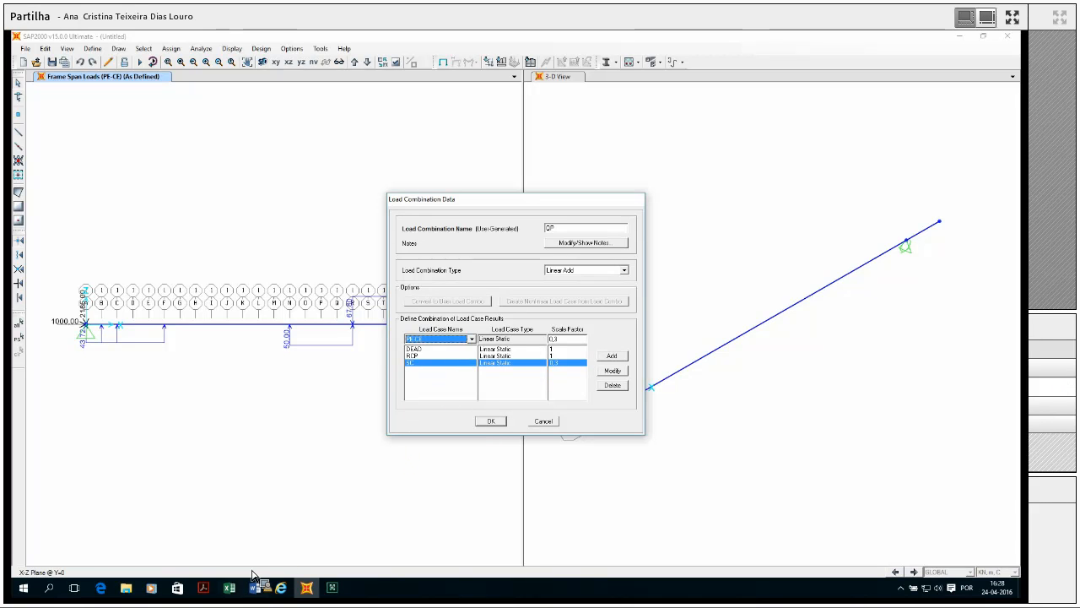
pyautogui.moveTo(203, 593)
pyautogui.click(210, 553)
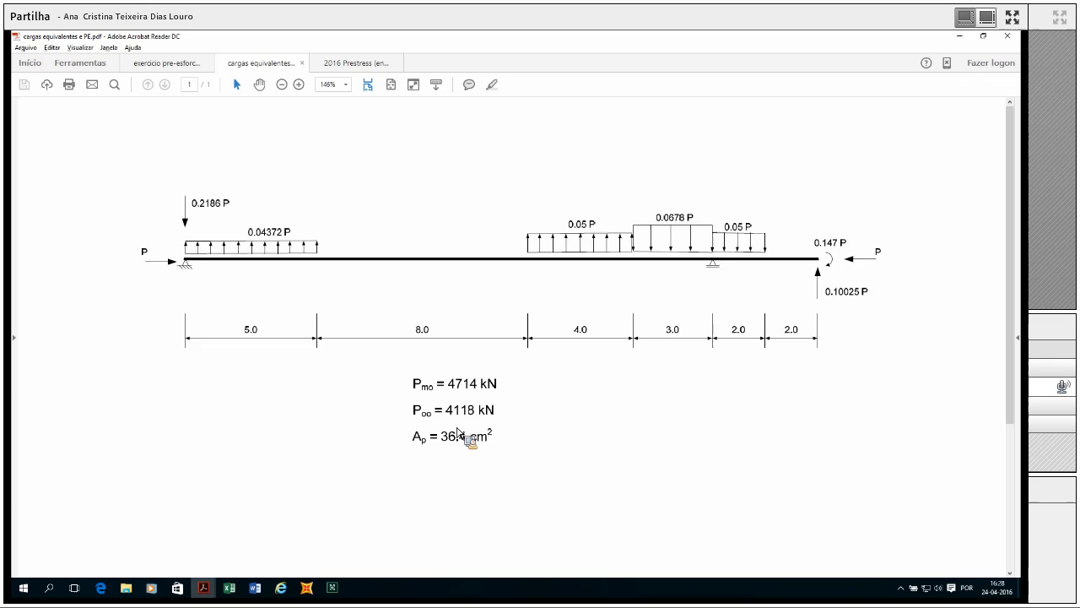
pyautogui.hotkey('alt', 'Tab')
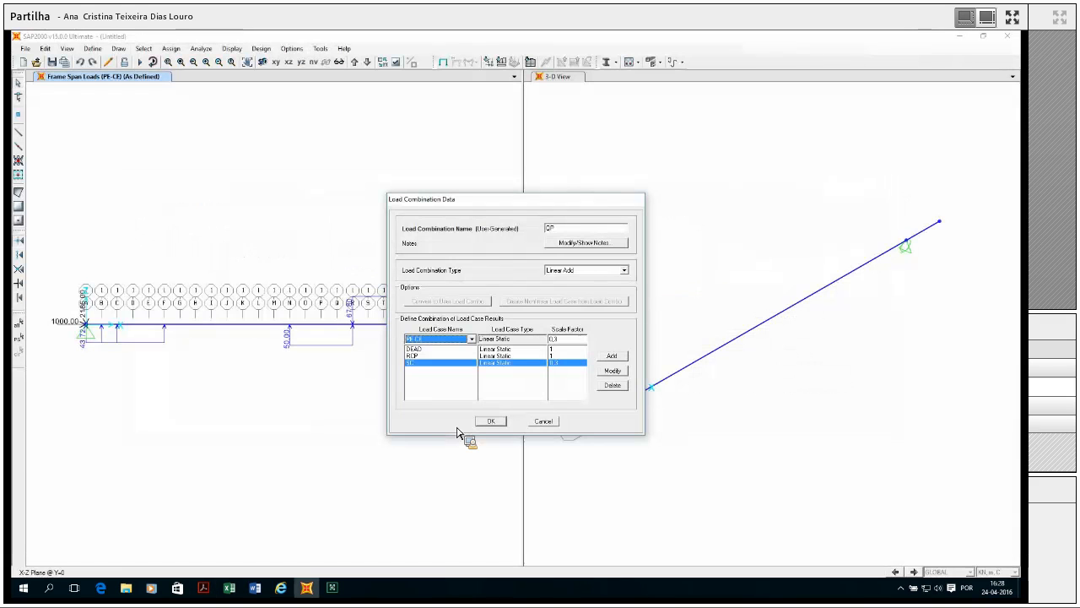
pyautogui.doubleClick(563, 340)
pyautogui.write('4,118')
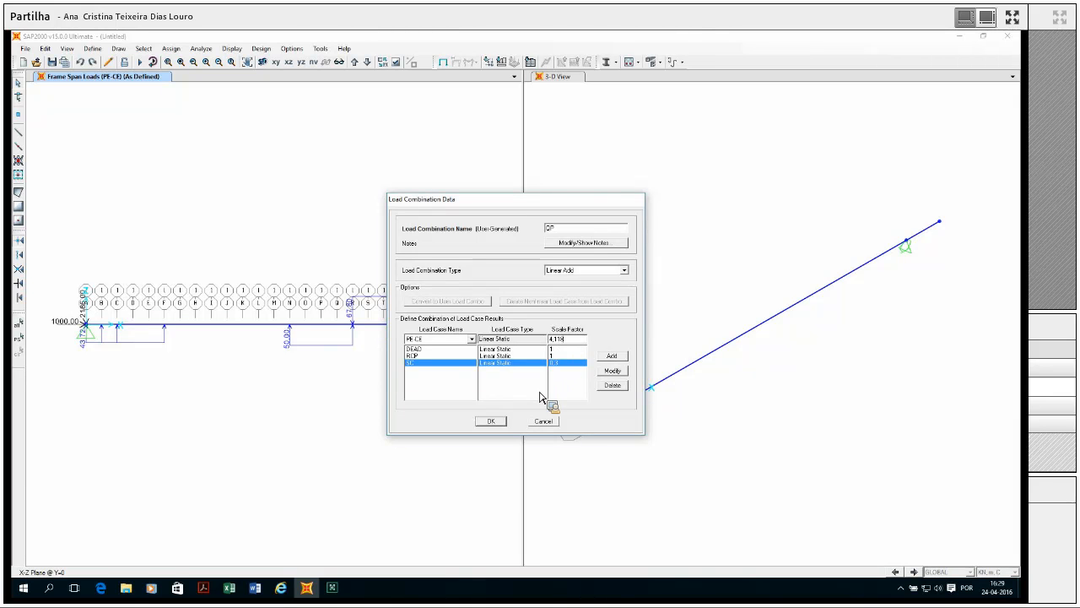
pyautogui.click(612, 357)
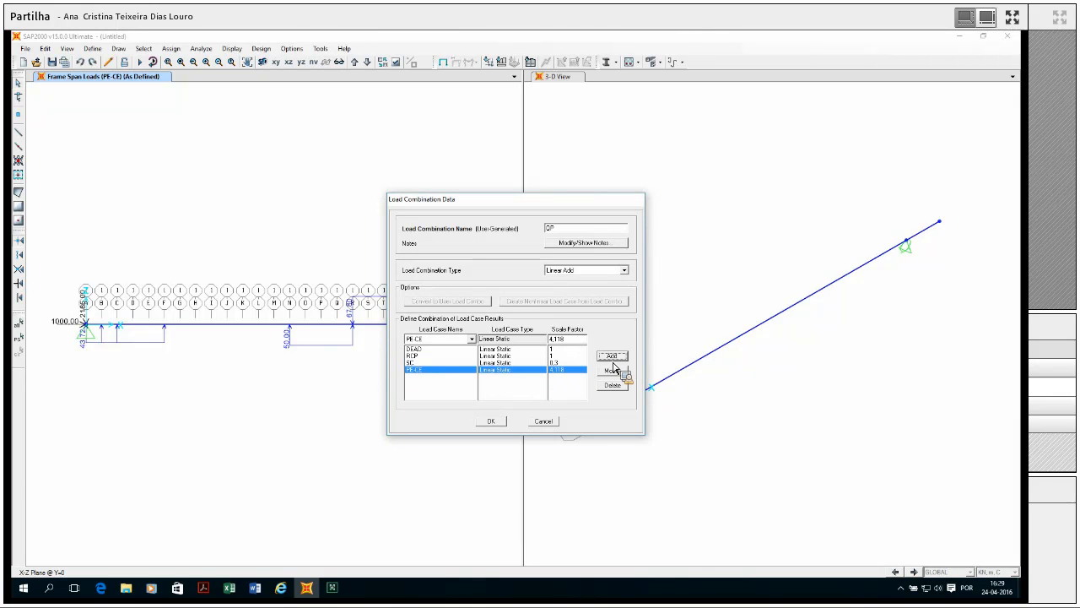
pyautogui.click(497, 425)
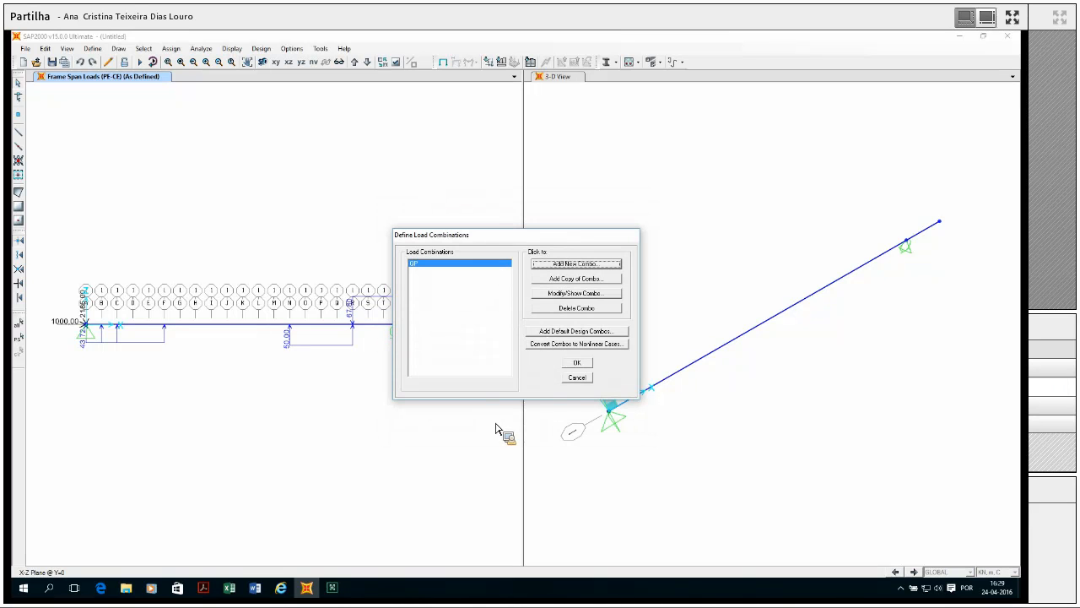
pyautogui.click(586, 364)
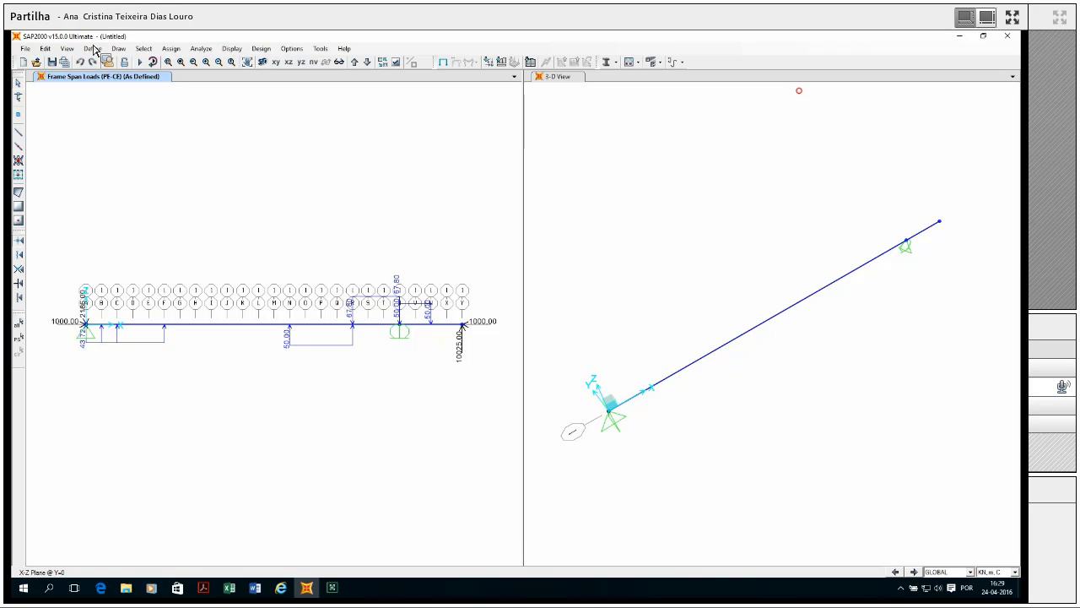
# - Open interactive database editing and examine the load values in the Frame Loads - Distributed table
pyautogui.click(45, 48)
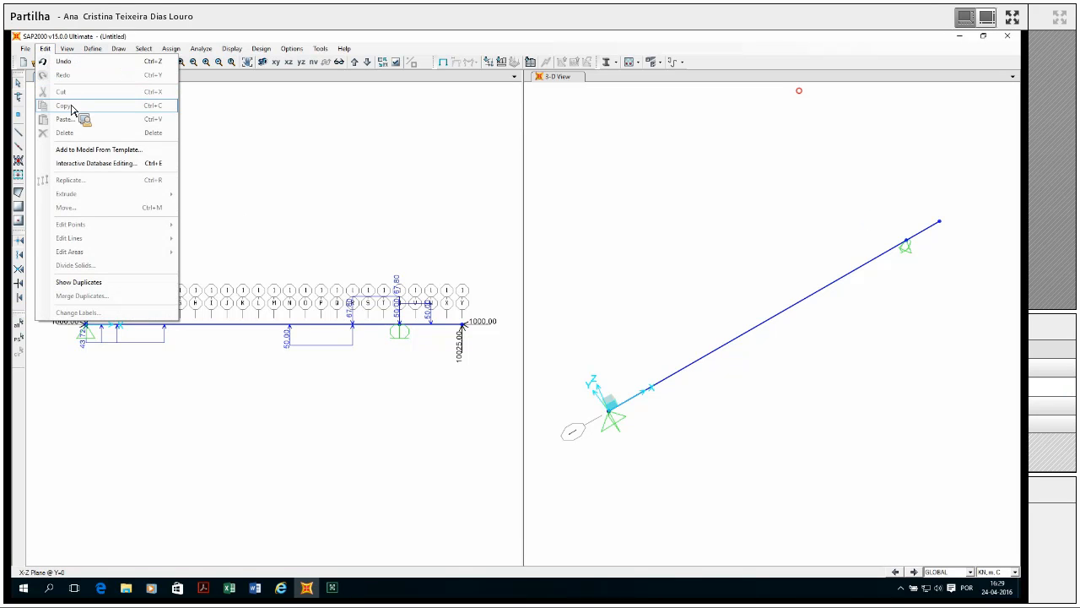
pyautogui.click(81, 168)
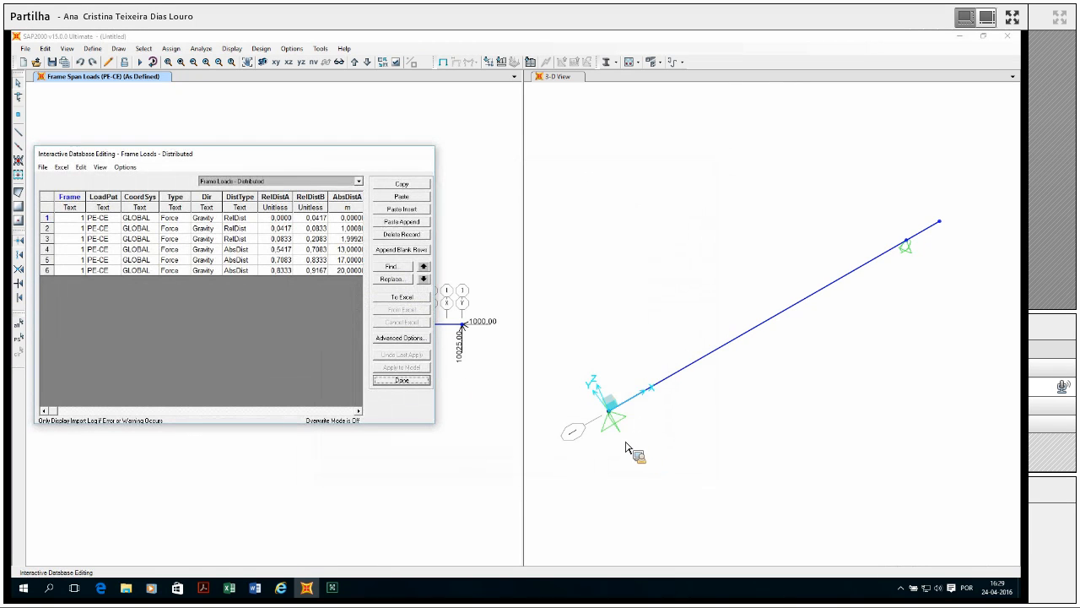
pyautogui.click(359, 412)
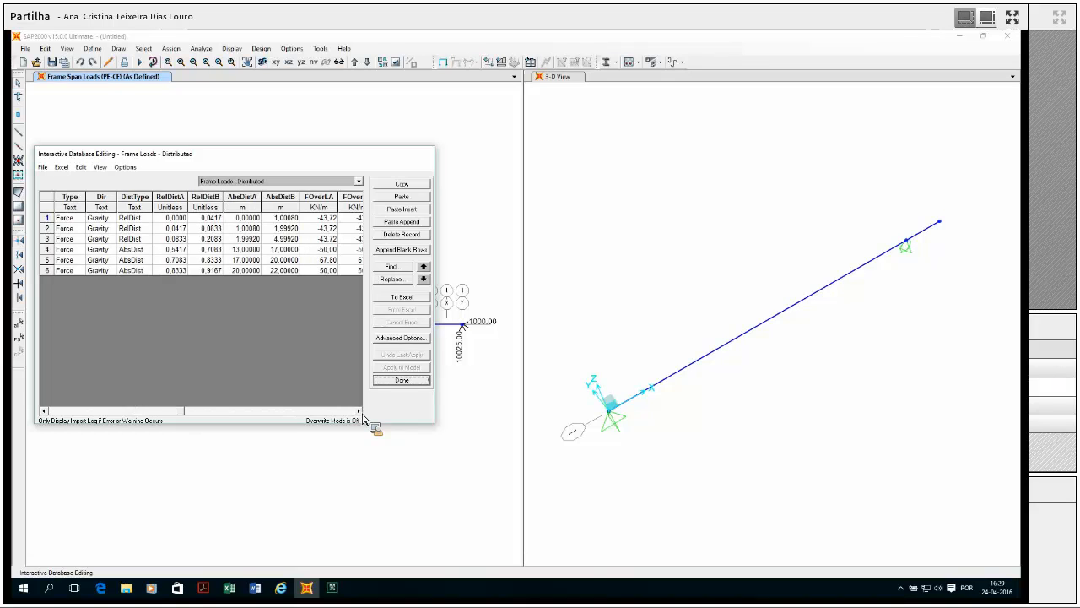
pyautogui.click(360, 412)
pyautogui.click(361, 413)
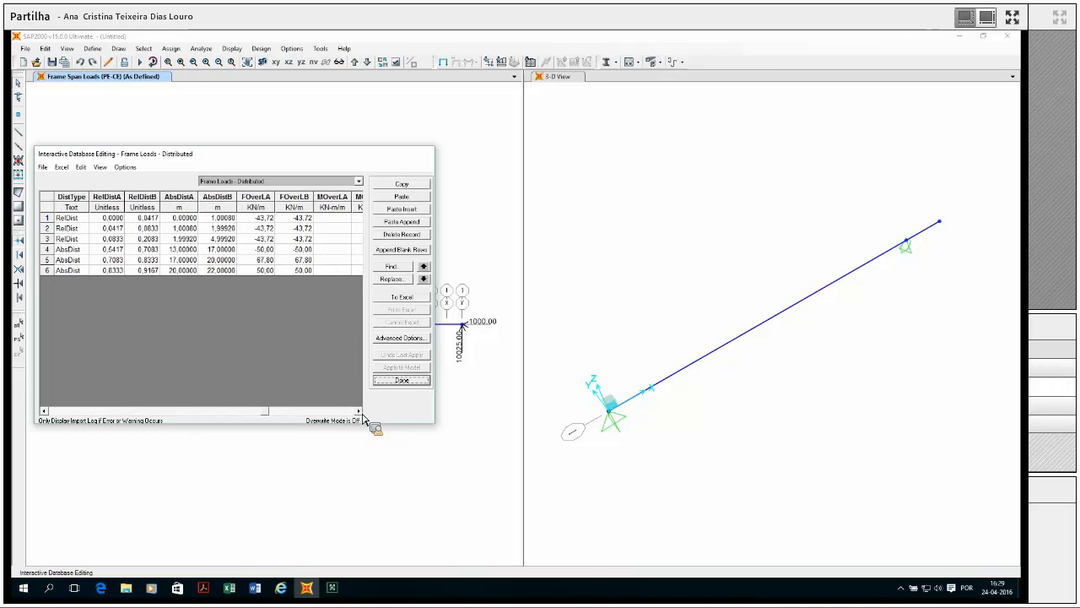
# - Switch to the Frame Loads - Point table and check its Force and Moment columns
pyautogui.click(359, 181)
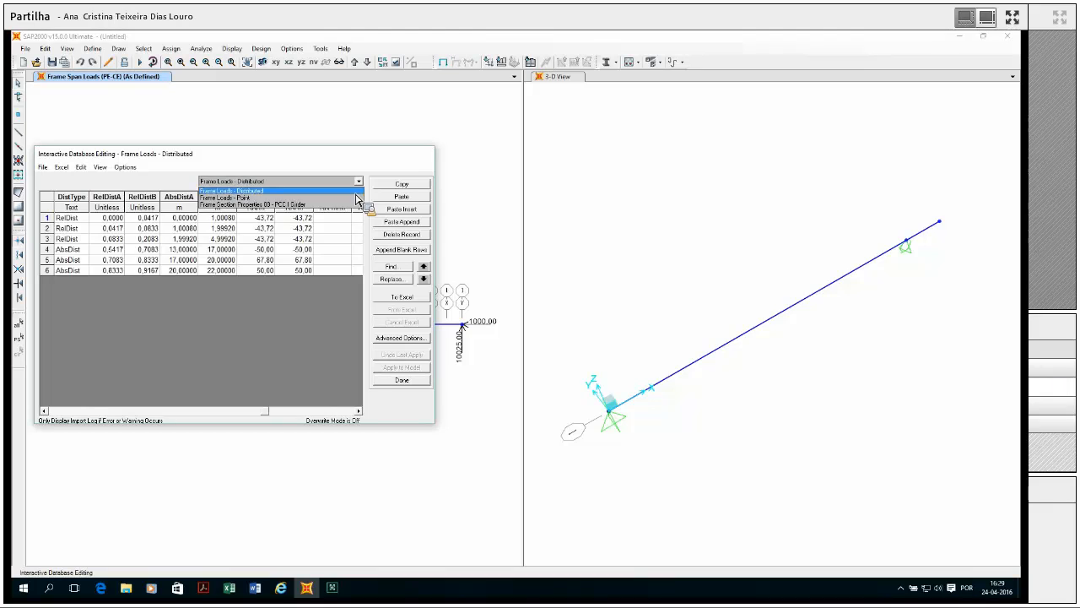
pyautogui.click(348, 211)
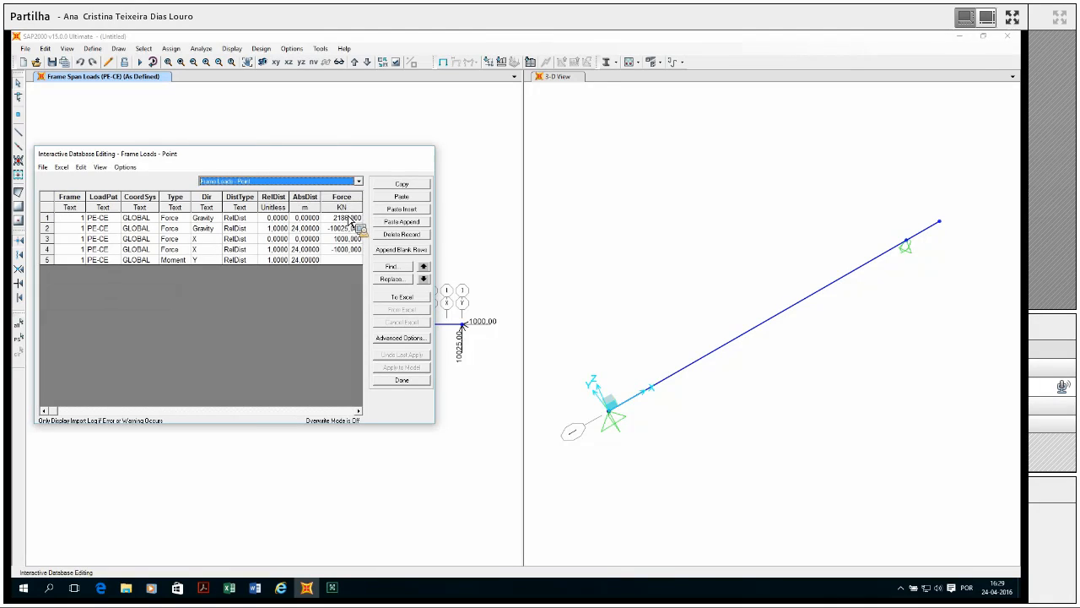
pyautogui.click(359, 412)
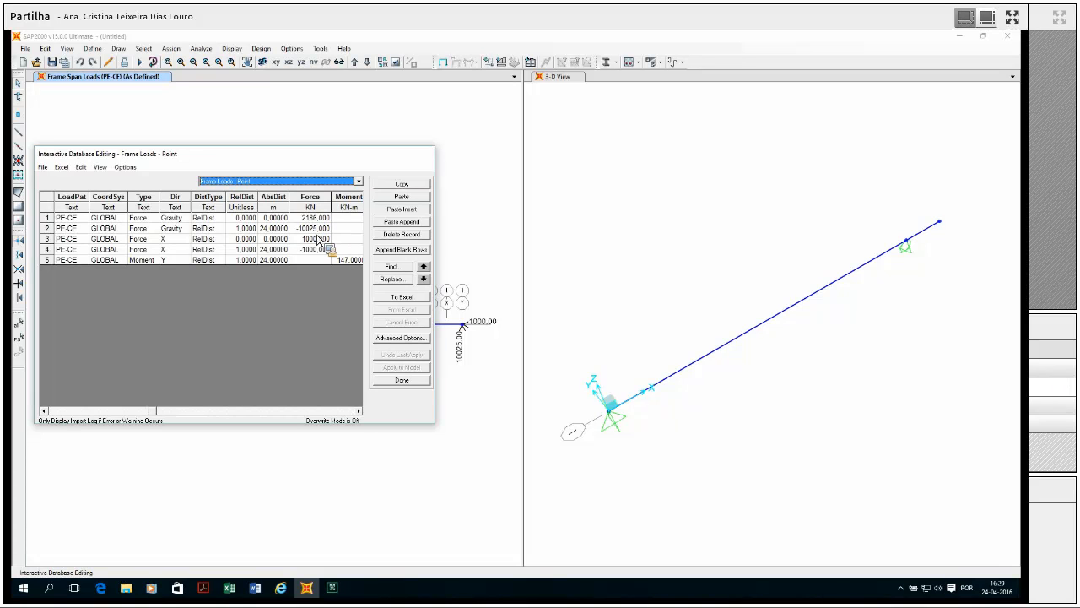
# - Correct the PE-CE gravity point loads to 218,6 kN at the beam start and -100,25 kN at the 24 m end, and apply them
pyautogui.moveTo(204, 588)
pyautogui.click(213, 527)
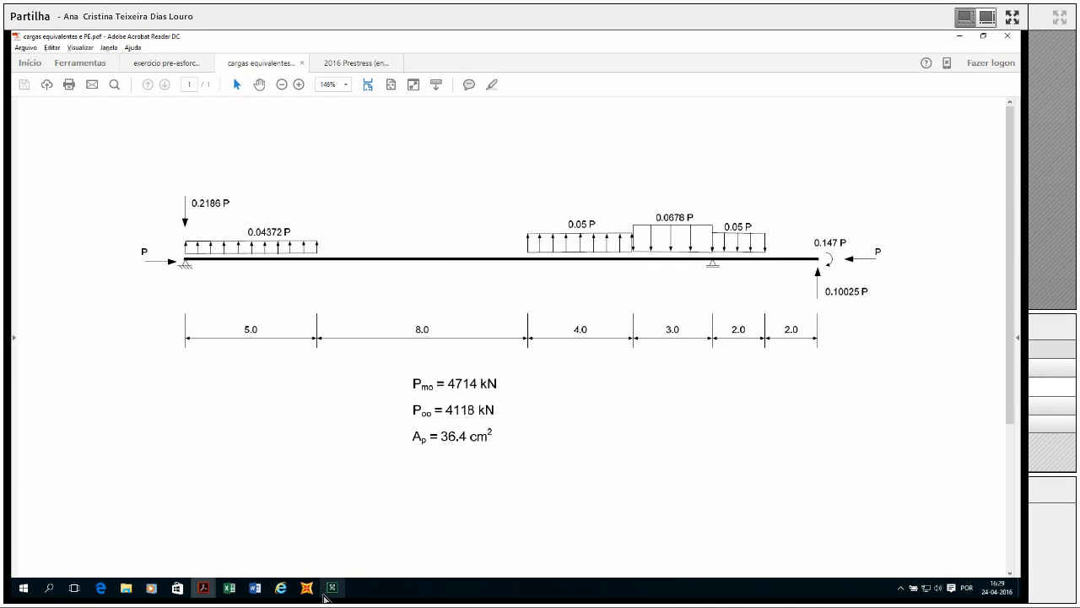
pyautogui.click(332, 587)
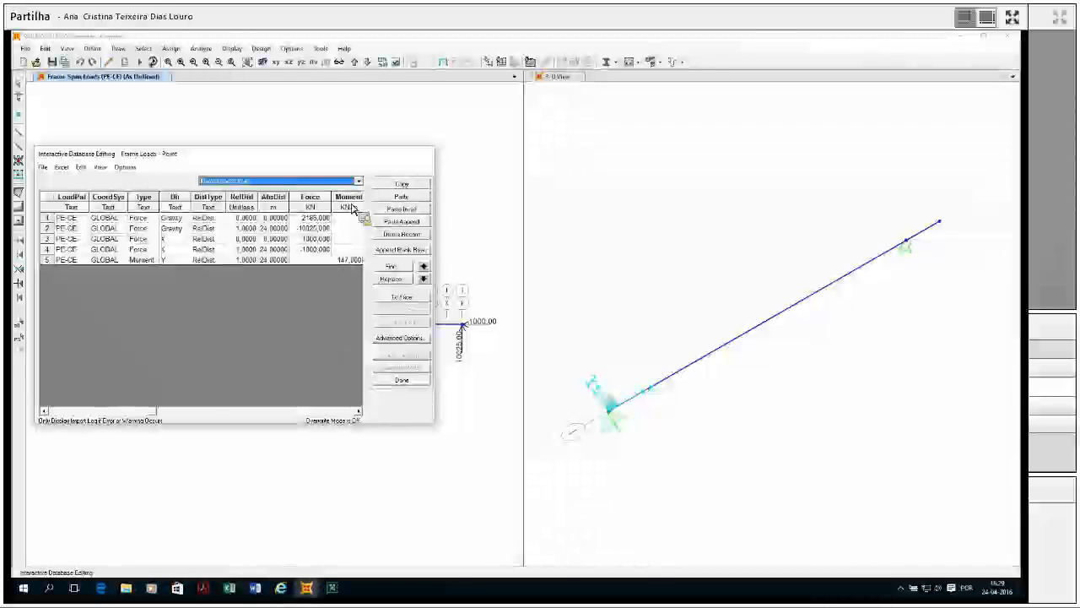
pyautogui.click(317, 228)
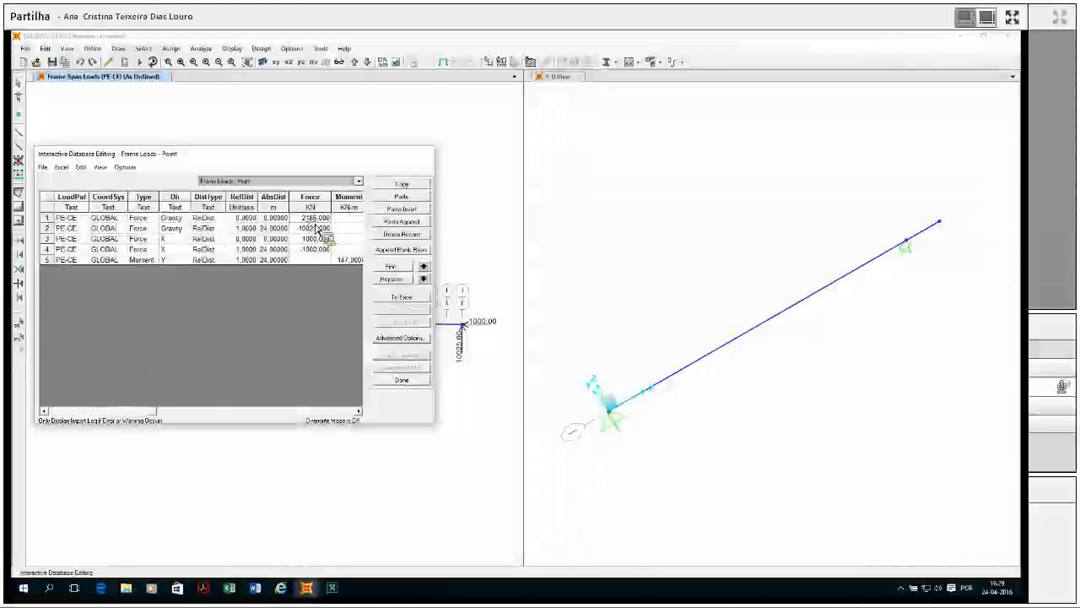
pyautogui.write('218.6')
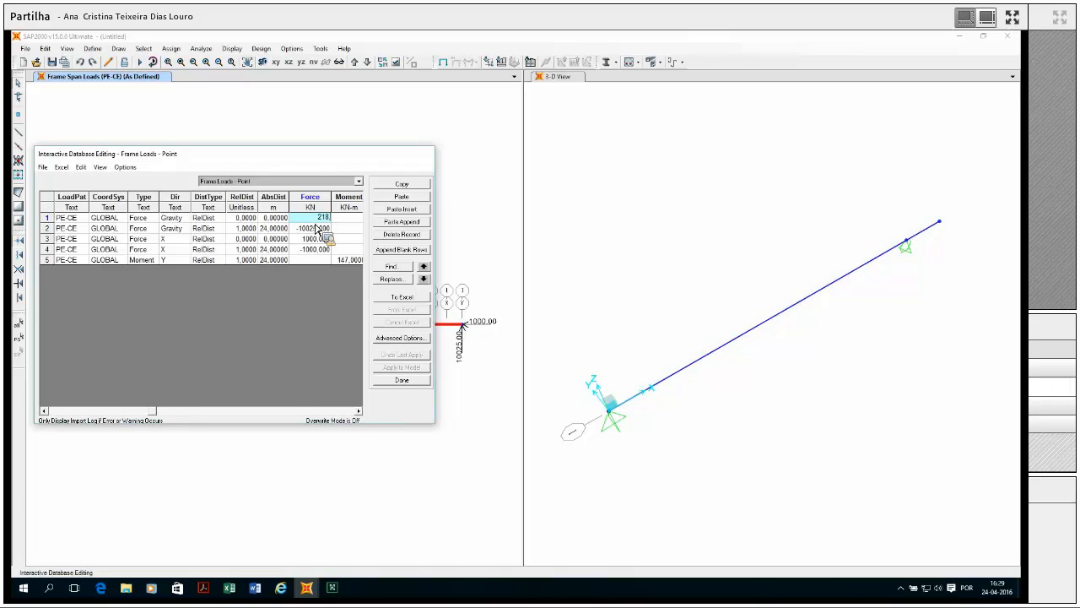
pyautogui.click(316, 229)
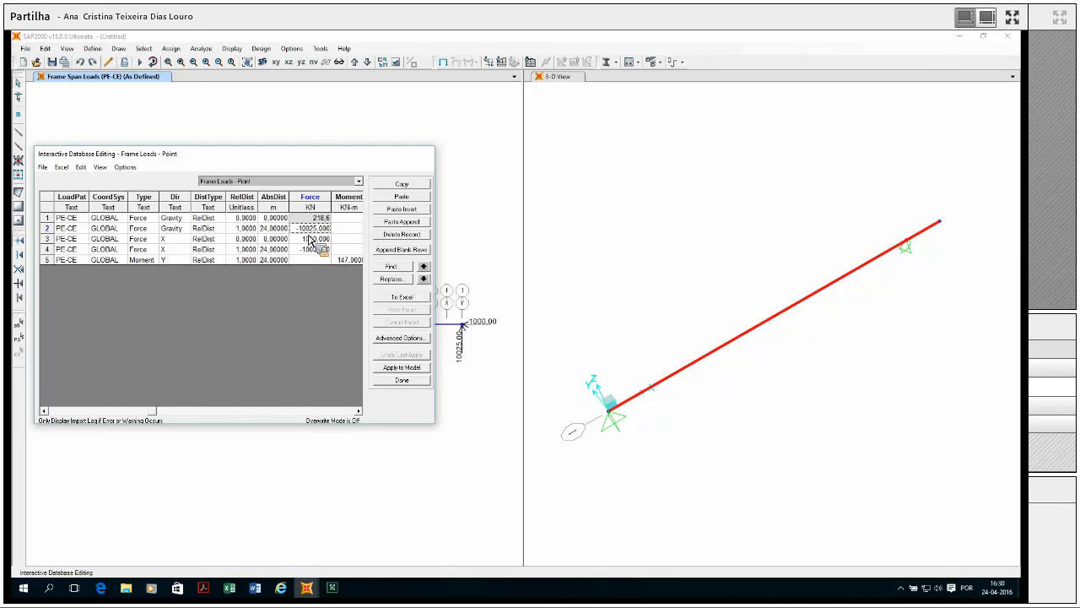
pyautogui.write('1')
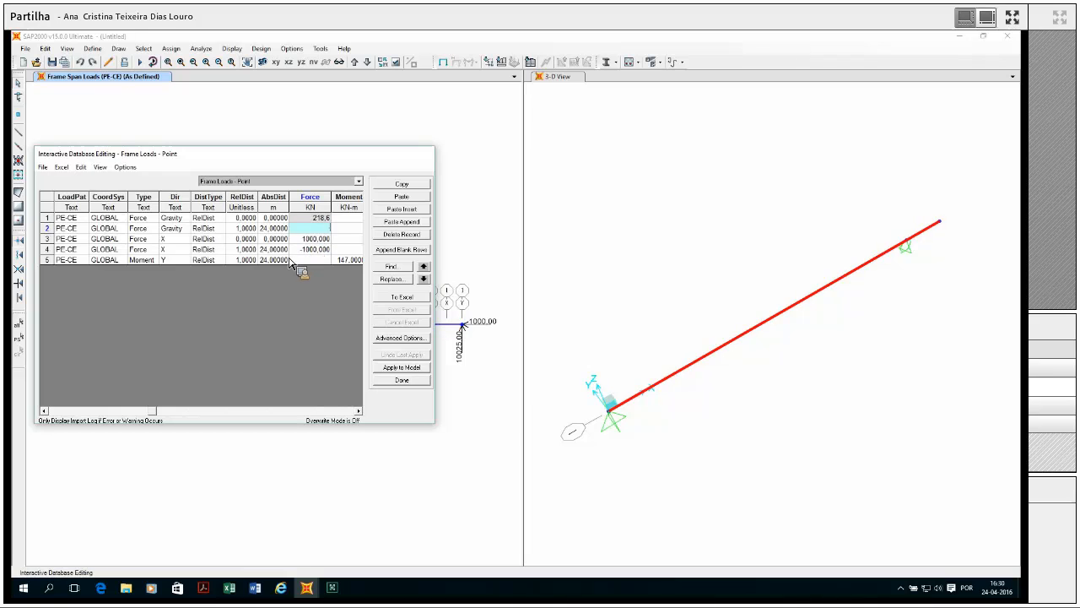
pyautogui.write('00,25')
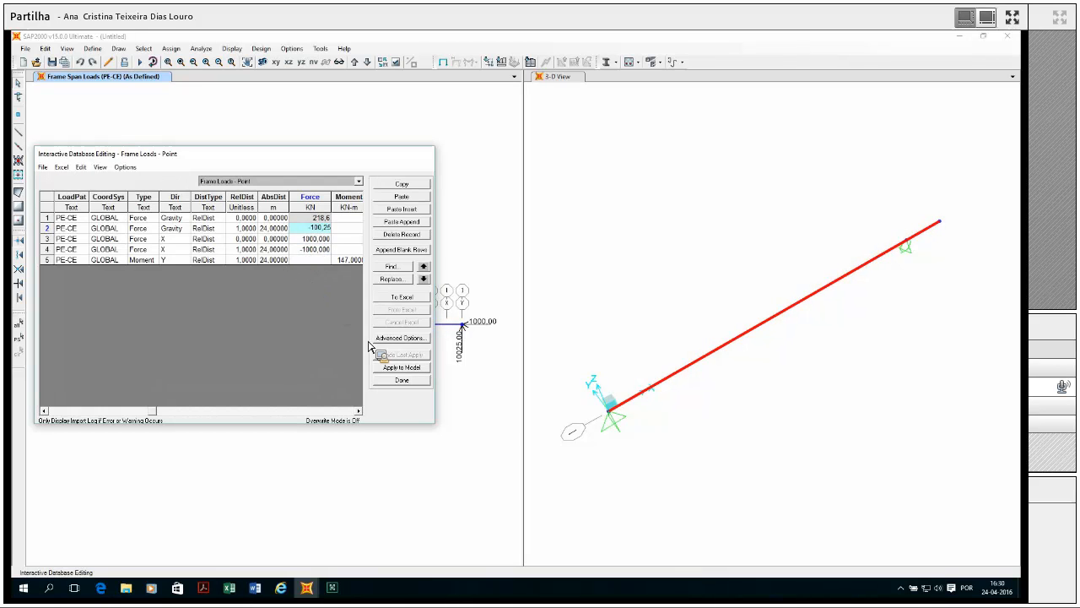
pyautogui.click(401, 368)
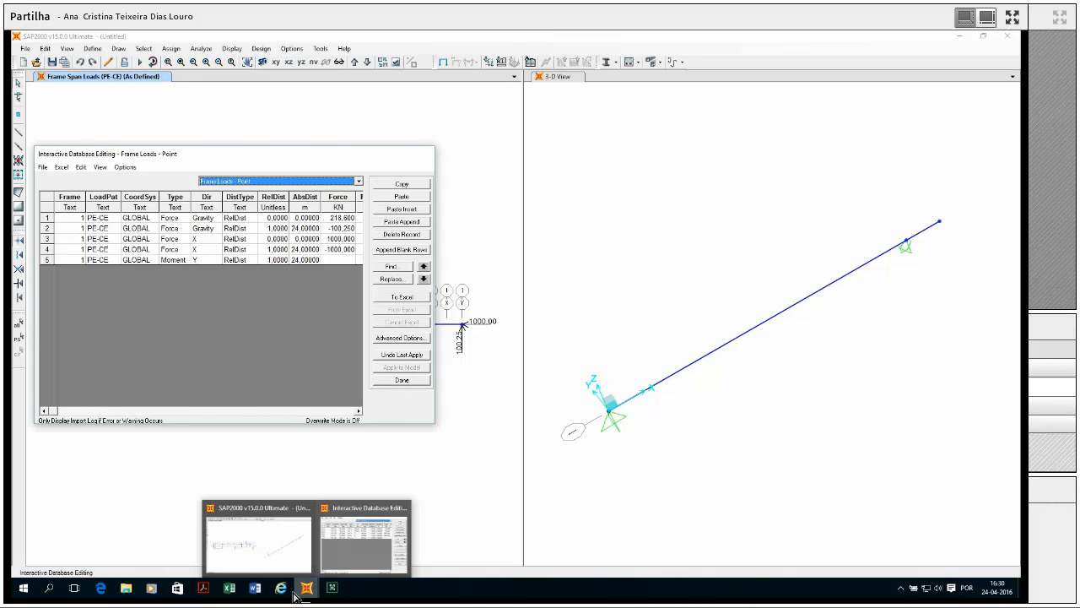
# - Check the point loads against the equivalent loads drawing in Acrobat Reader, return to SAP2000 and finish the interactive database editing
pyautogui.moveTo(218, 595)
pyautogui.click(218, 559)
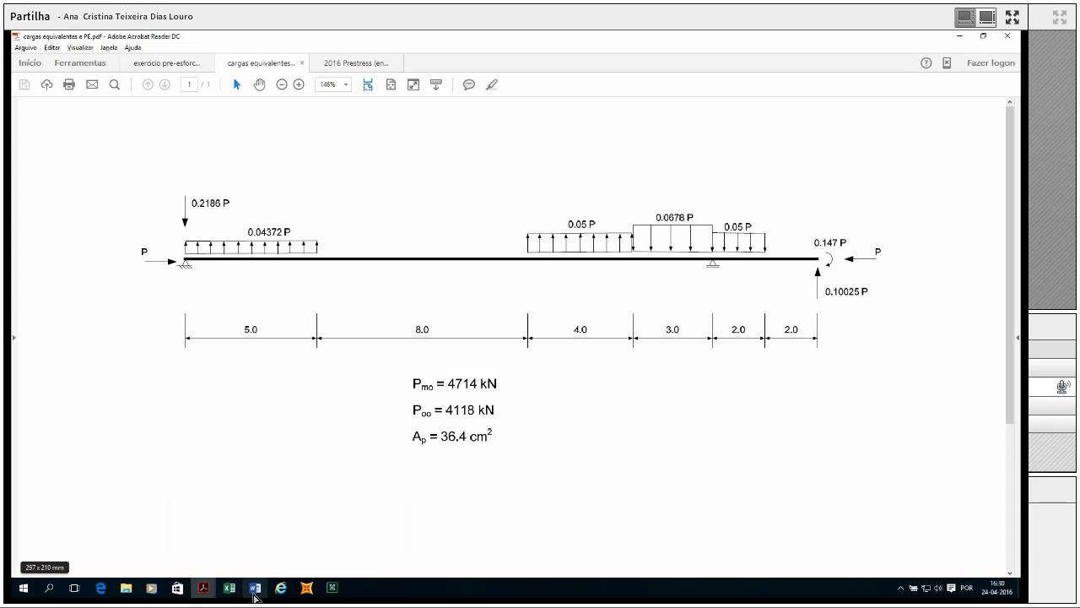
pyautogui.moveTo(307, 589)
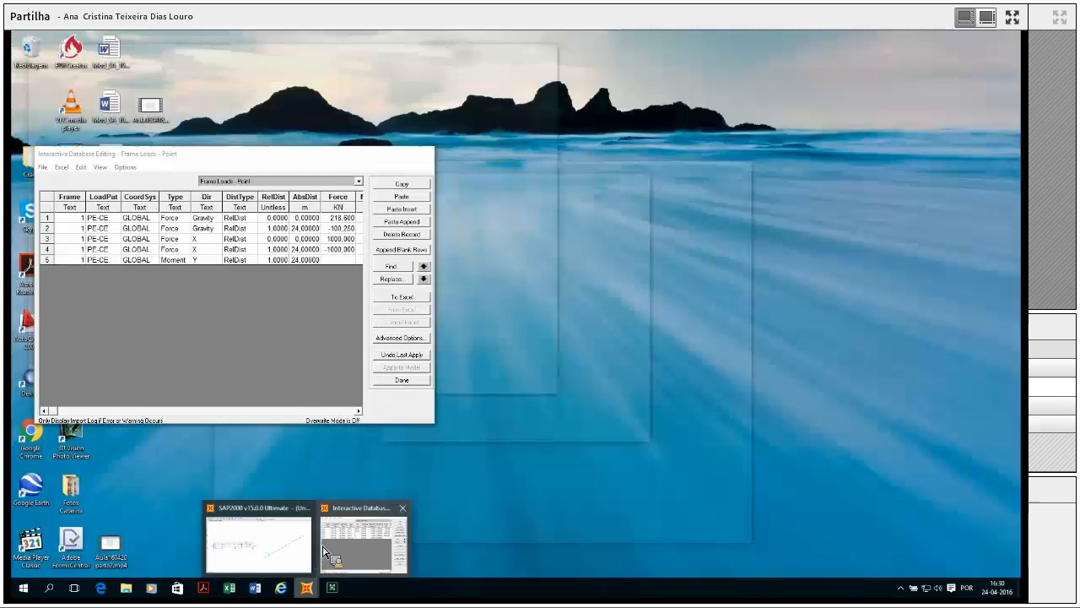
pyautogui.click(343, 549)
pyautogui.click(402, 380)
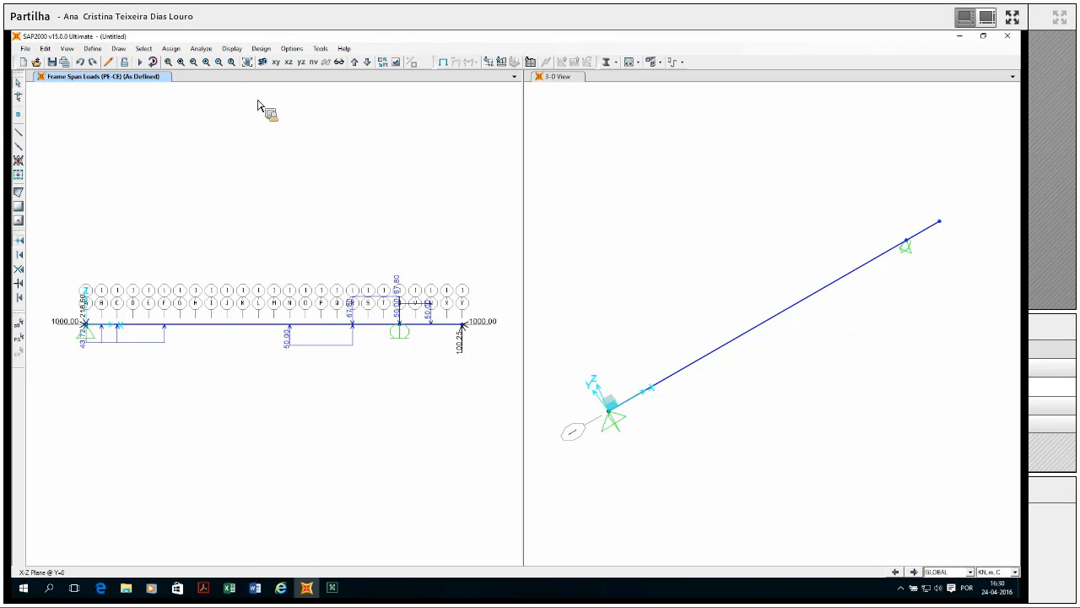
# - Restrict the analysis degrees of freedom to a plane frame in the XZ plane
pyautogui.click(201, 48)
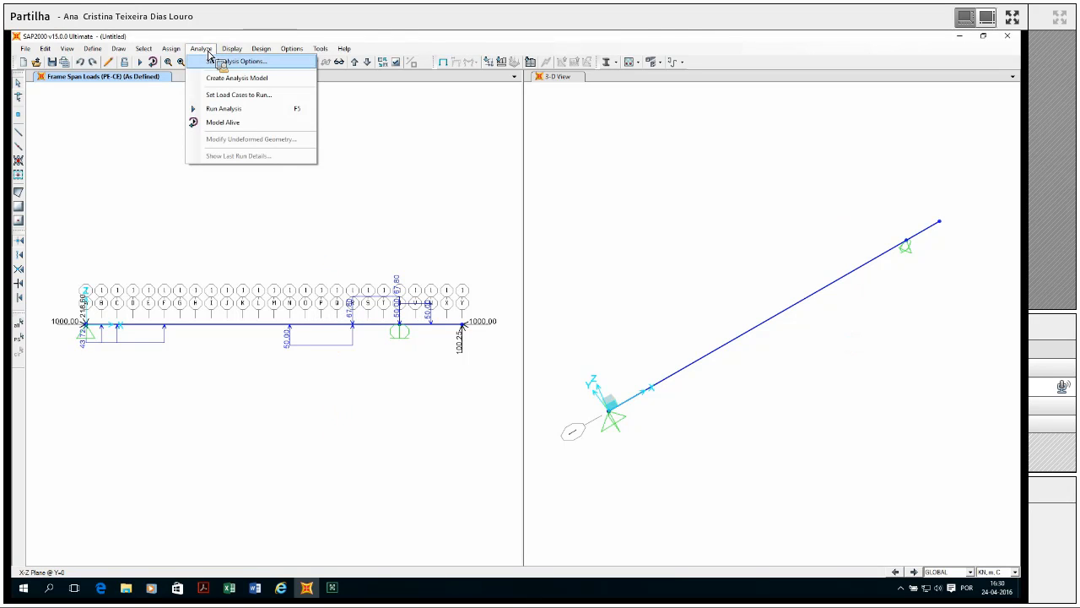
pyautogui.click(228, 61)
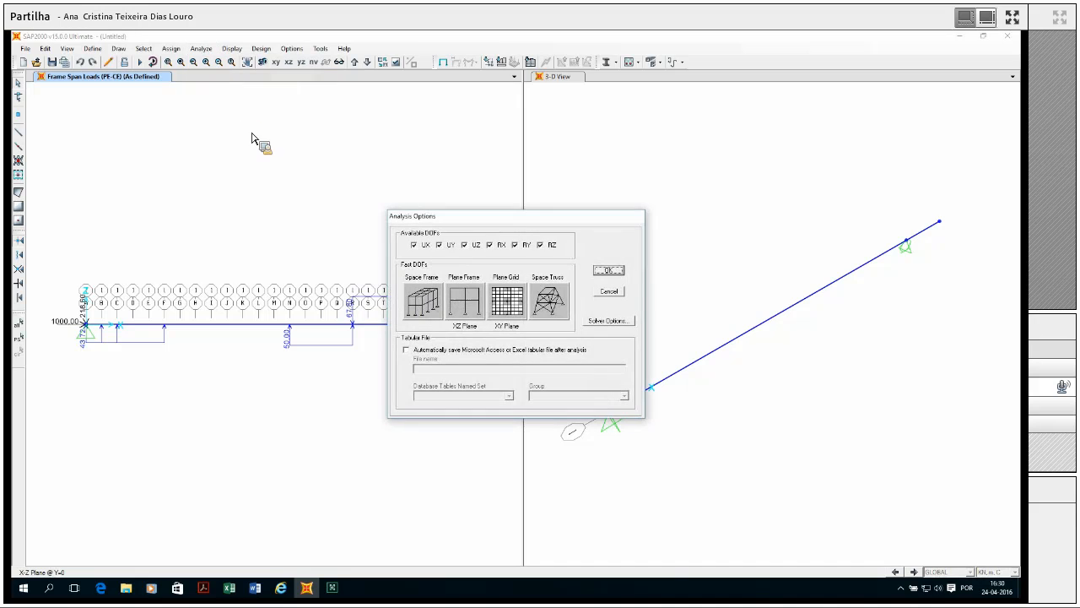
pyautogui.click(467, 304)
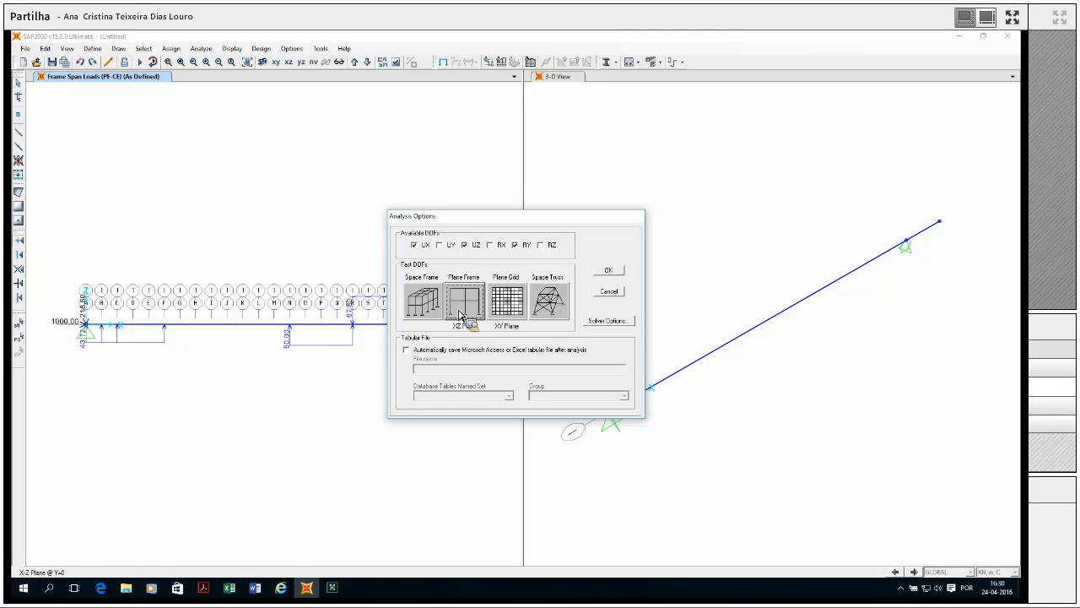
pyautogui.click(611, 271)
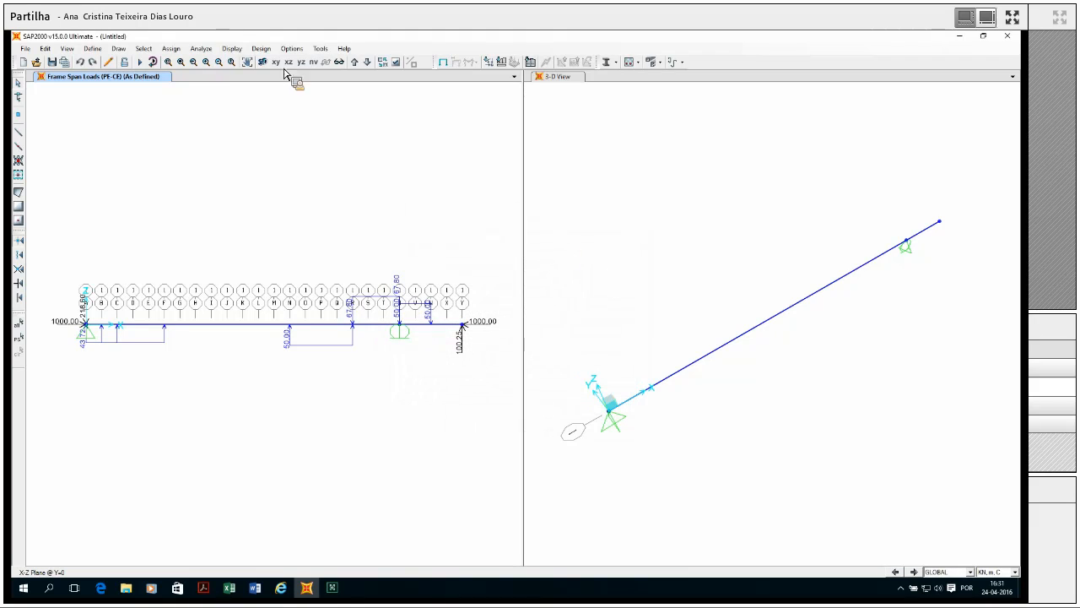
# - Exclude the MODAL load case from the analysis run and keep that setting without running
pyautogui.click(203, 49)
pyautogui.click(226, 108)
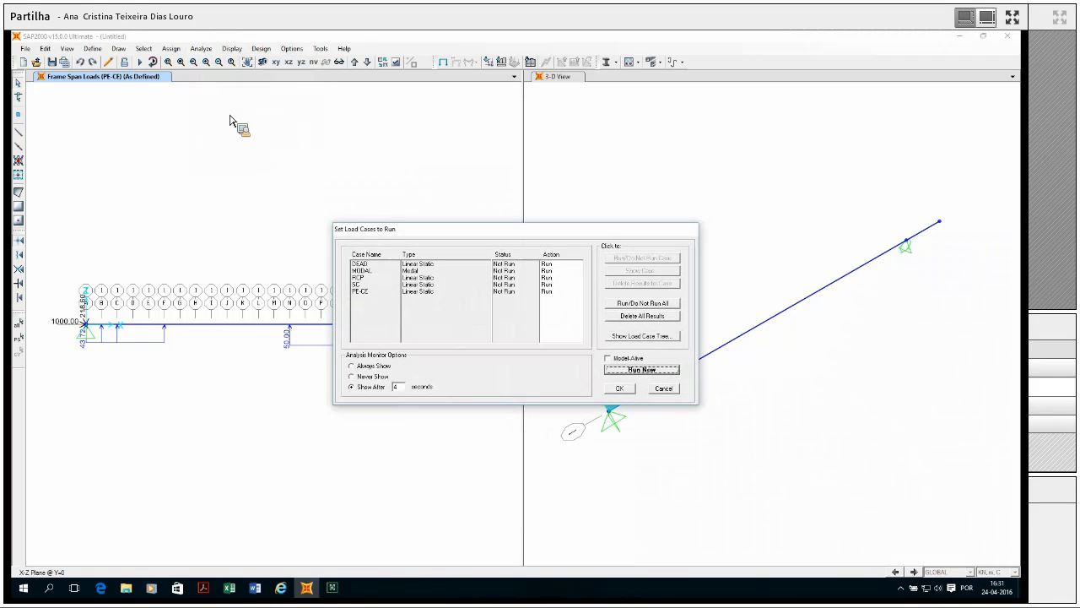
pyautogui.click(373, 271)
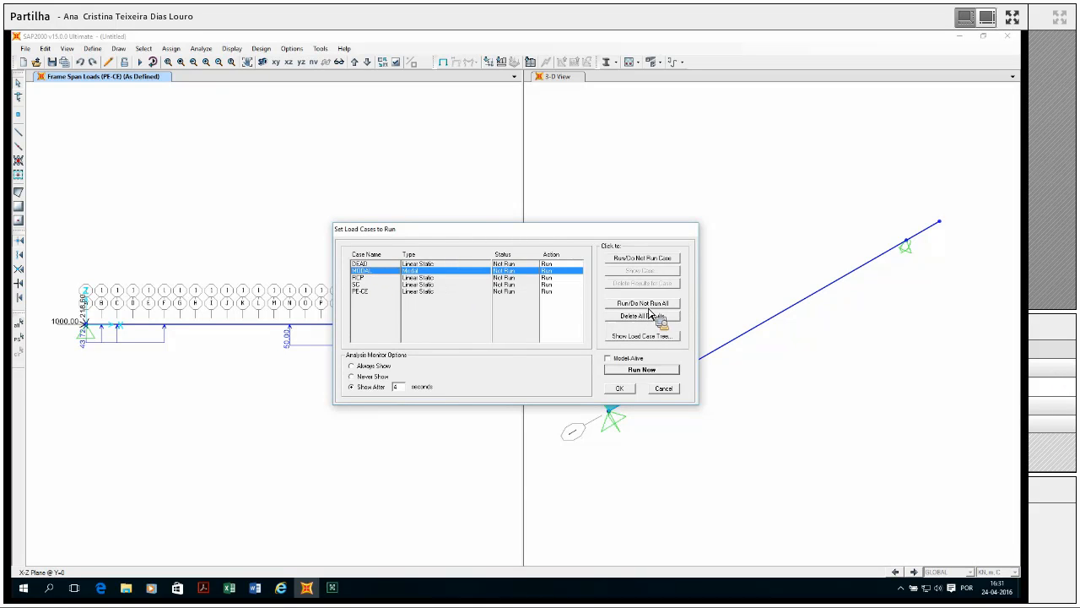
pyautogui.click(641, 258)
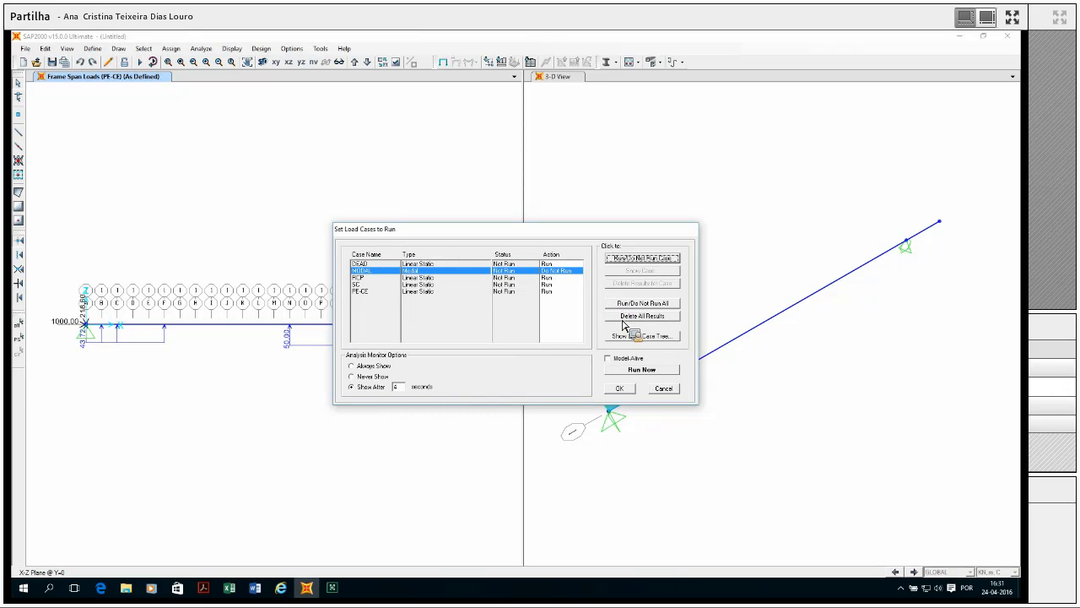
pyautogui.click(618, 390)
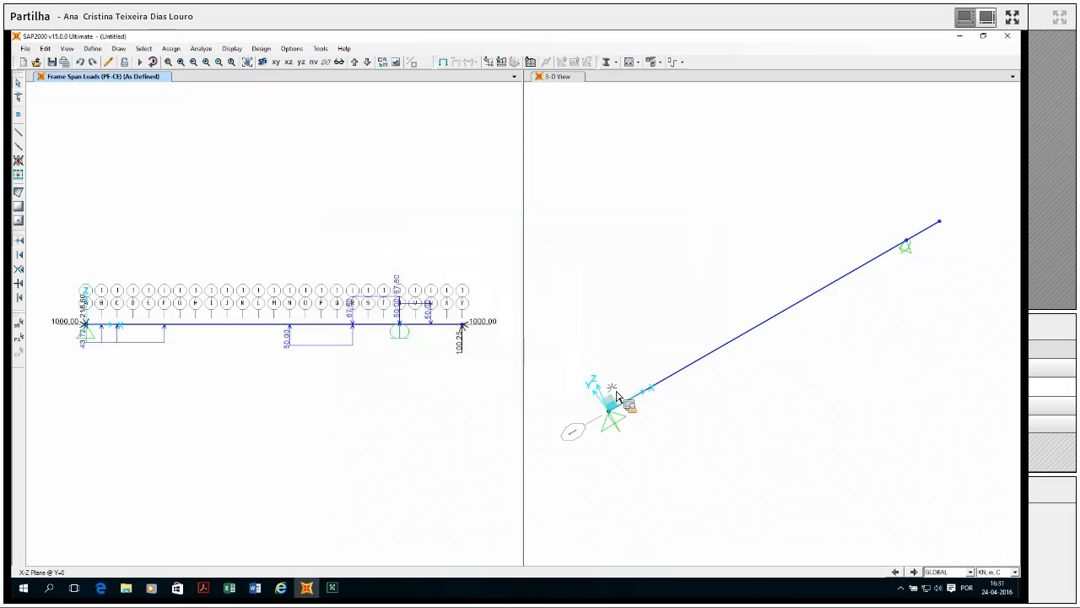
# - Save the model in the E-learning folder under the file name alinea_i
pyautogui.click(28, 49)
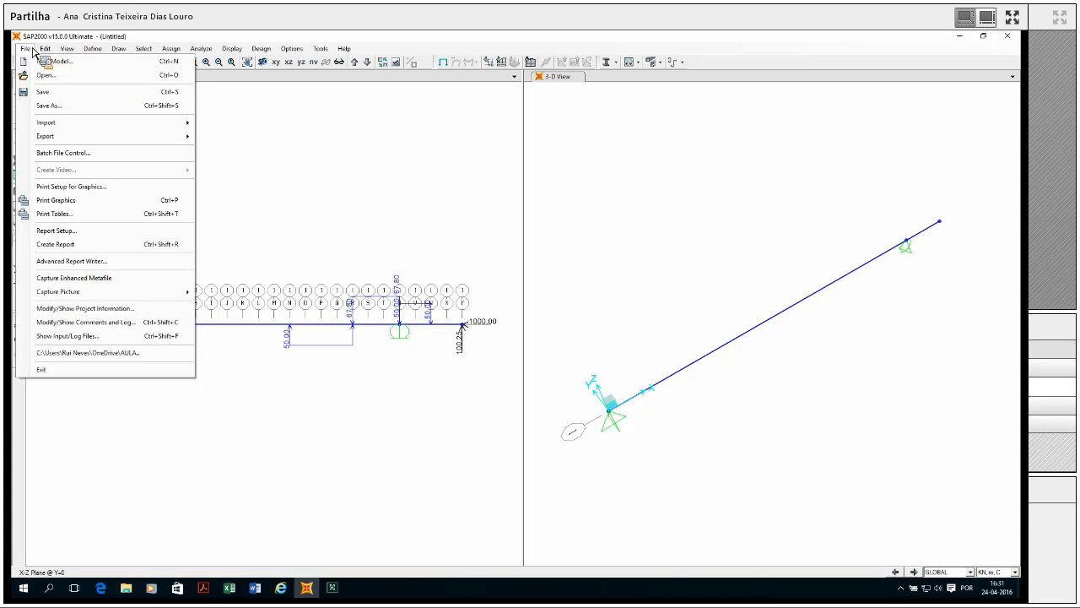
pyautogui.click(46, 108)
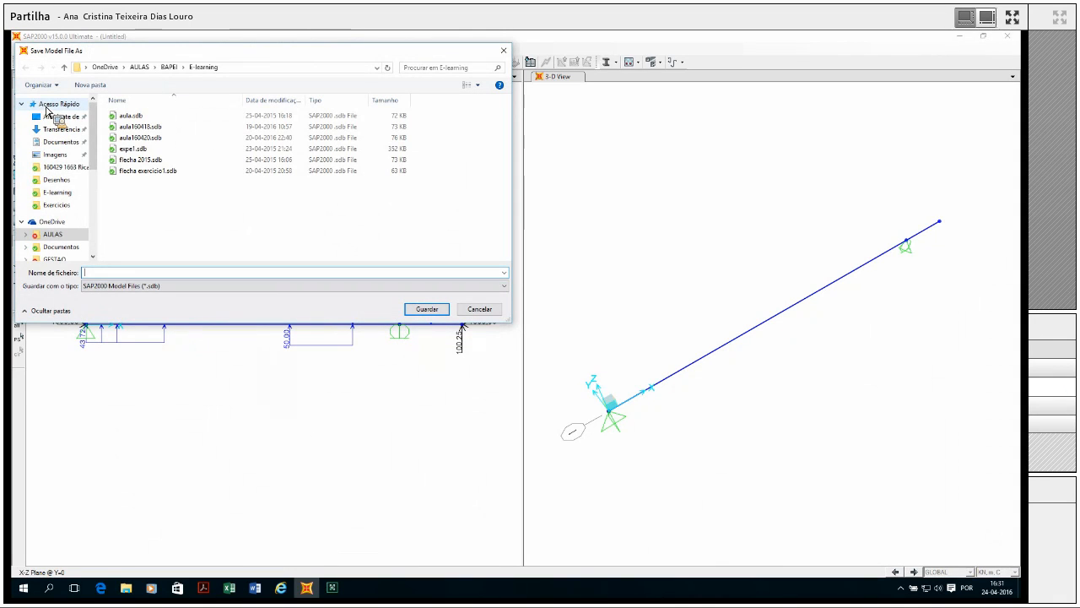
pyautogui.write('alinea_i')
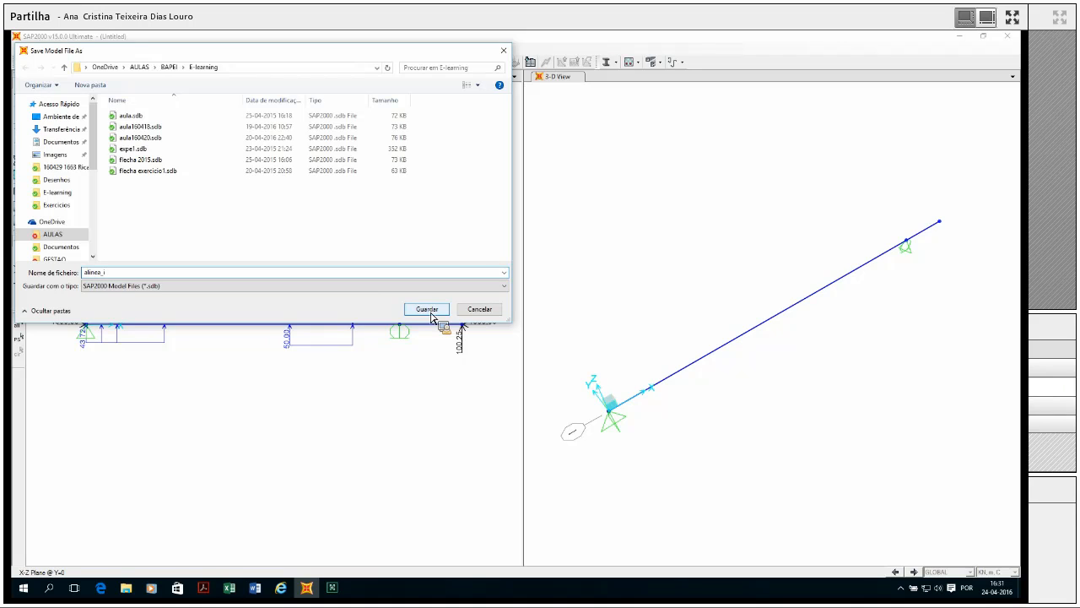
pyautogui.click(427, 309)
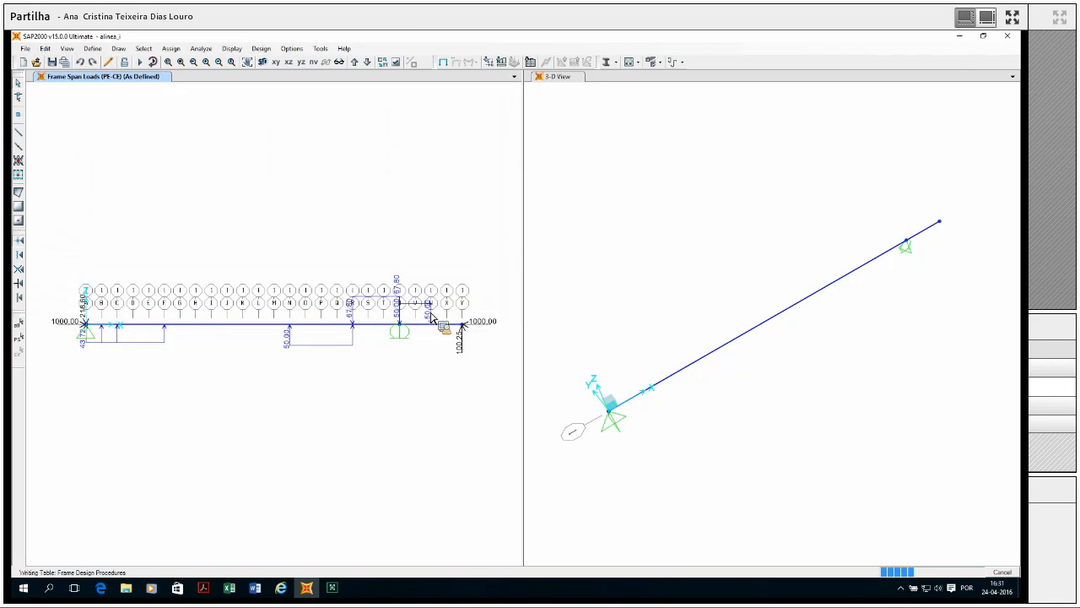
# - Run the analysis for the DEAD, RCP, SC and PE-CE load cases
pyautogui.click(201, 48)
pyautogui.click(224, 109)
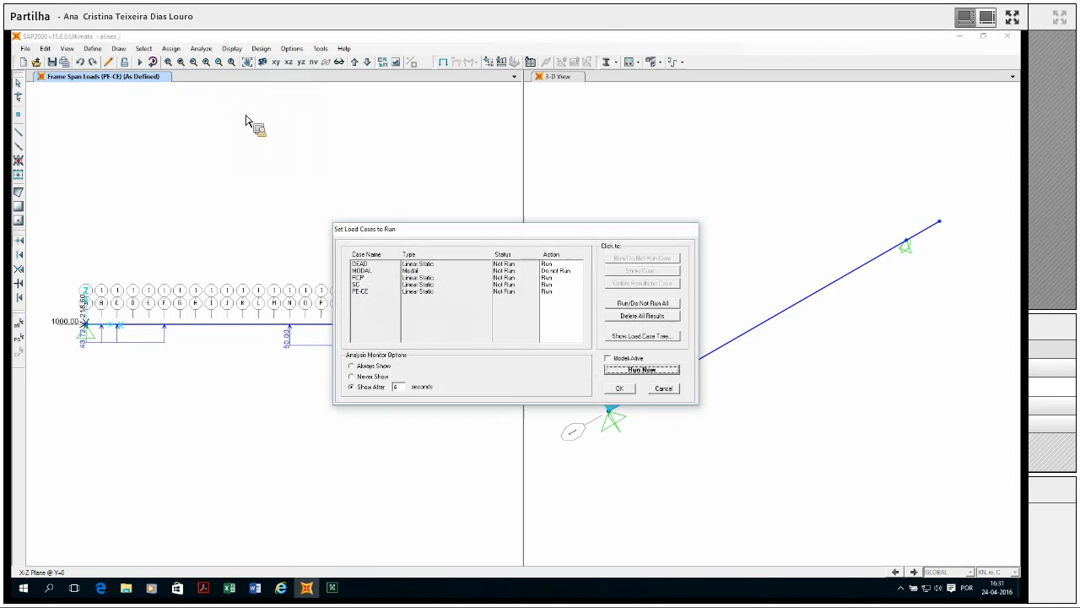
pyautogui.click(639, 370)
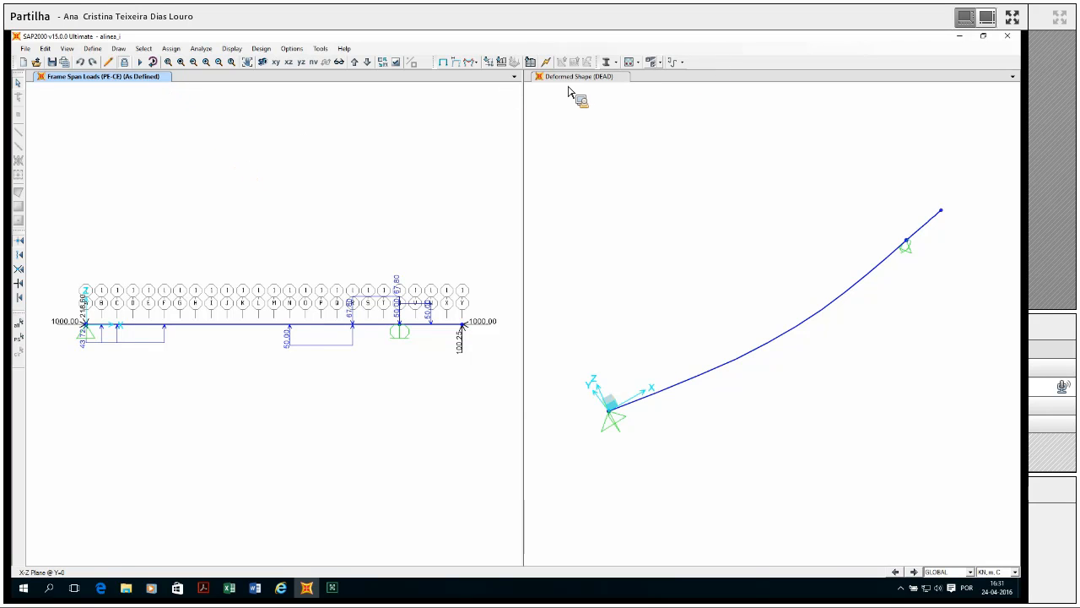
# - Display the beam's deformed shape for the QP combination in the XZ view and examine it near the roller support and the cantilever end
pyautogui.click(461, 71)
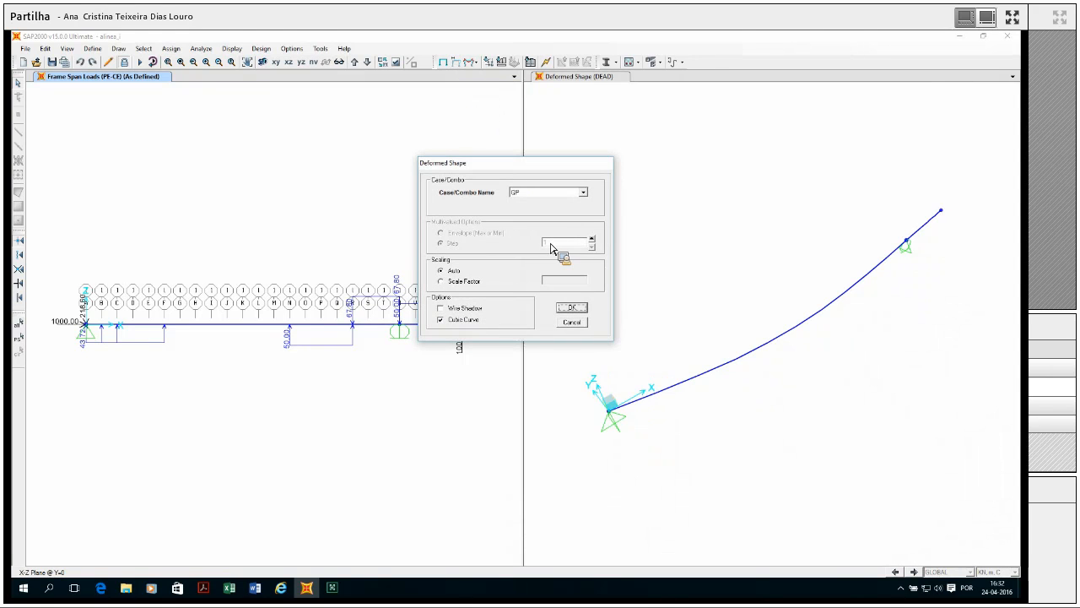
pyautogui.click(579, 309)
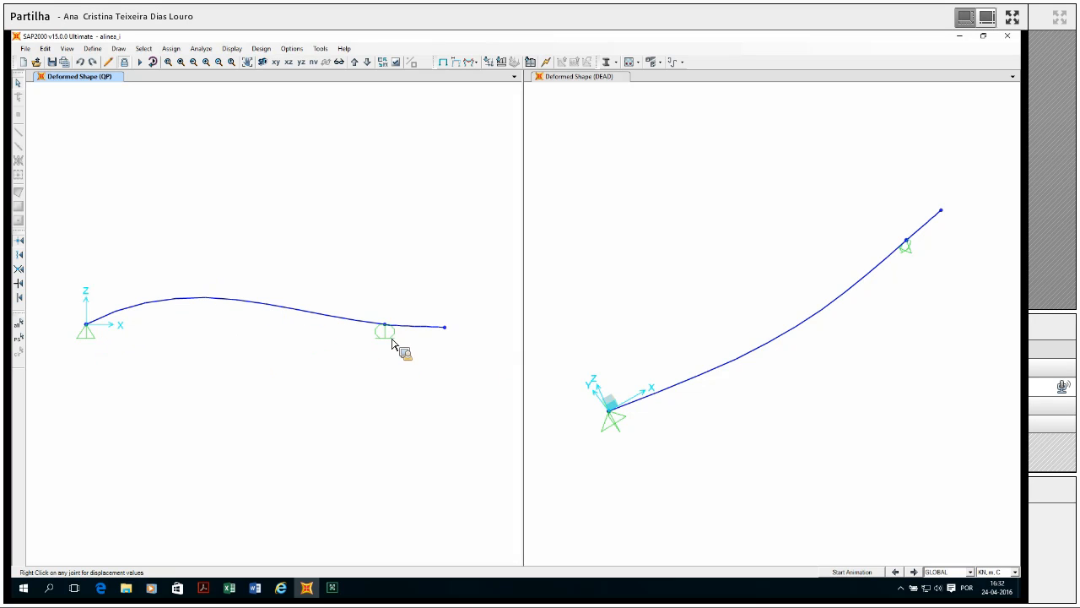
pyautogui.moveTo(390, 333)
pyautogui.moveTo(447, 332)
# - Display the frame's Moment 3-3 diagram for the DEAD load case in the XZ view
pyautogui.click(481, 65)
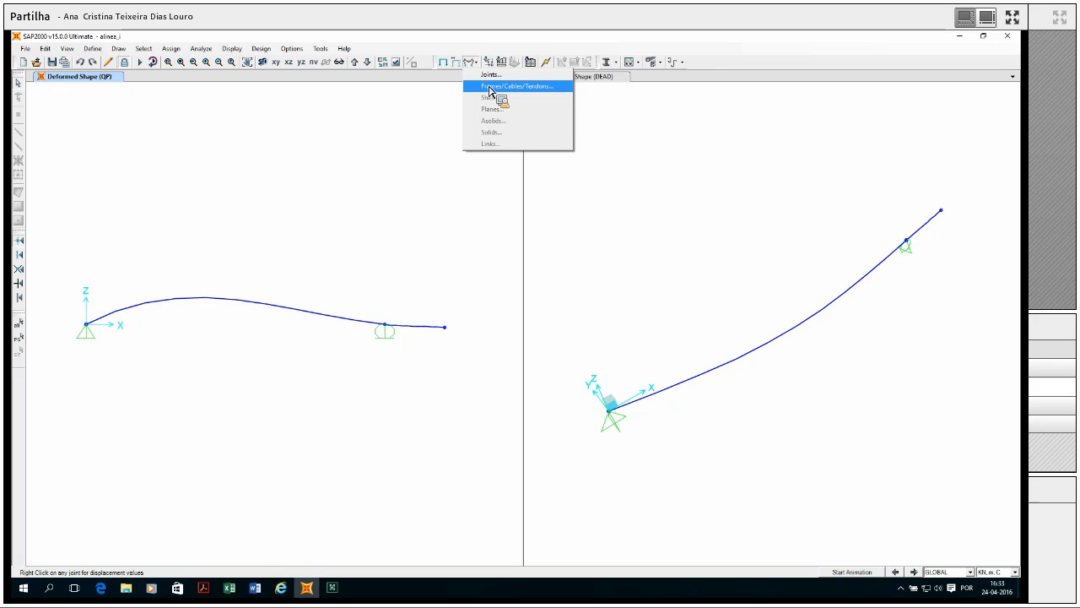
pyautogui.click(490, 88)
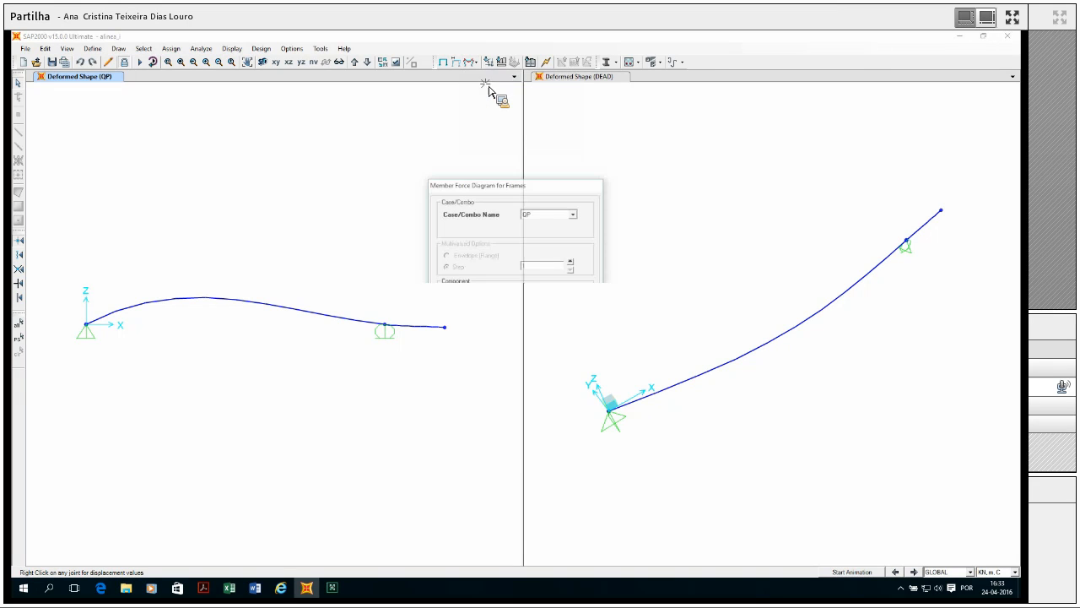
pyautogui.click(573, 213)
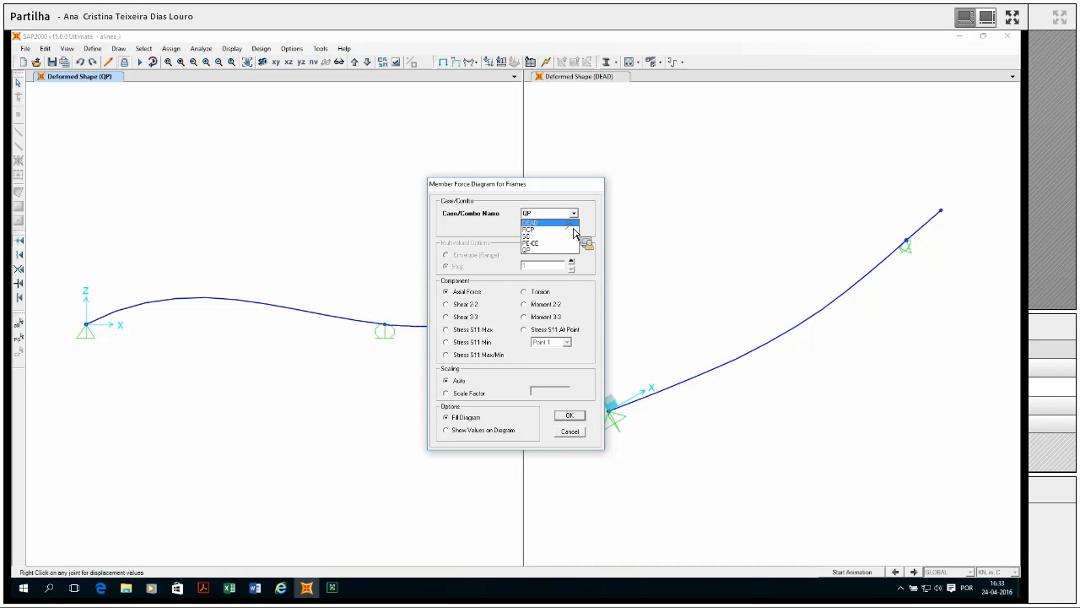
pyautogui.click(574, 225)
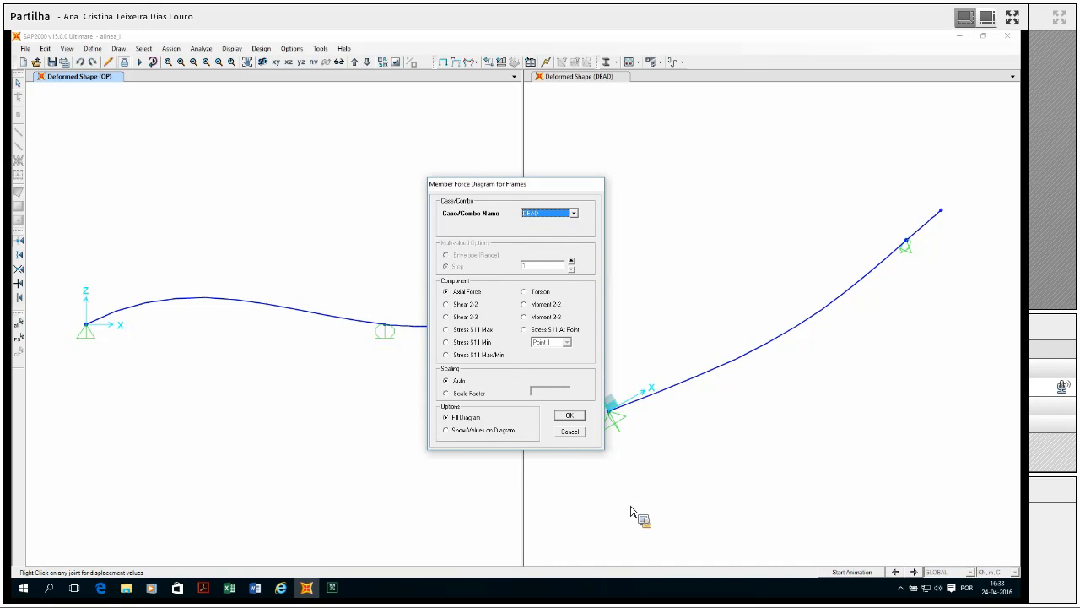
pyautogui.click(545, 318)
pyautogui.click(569, 415)
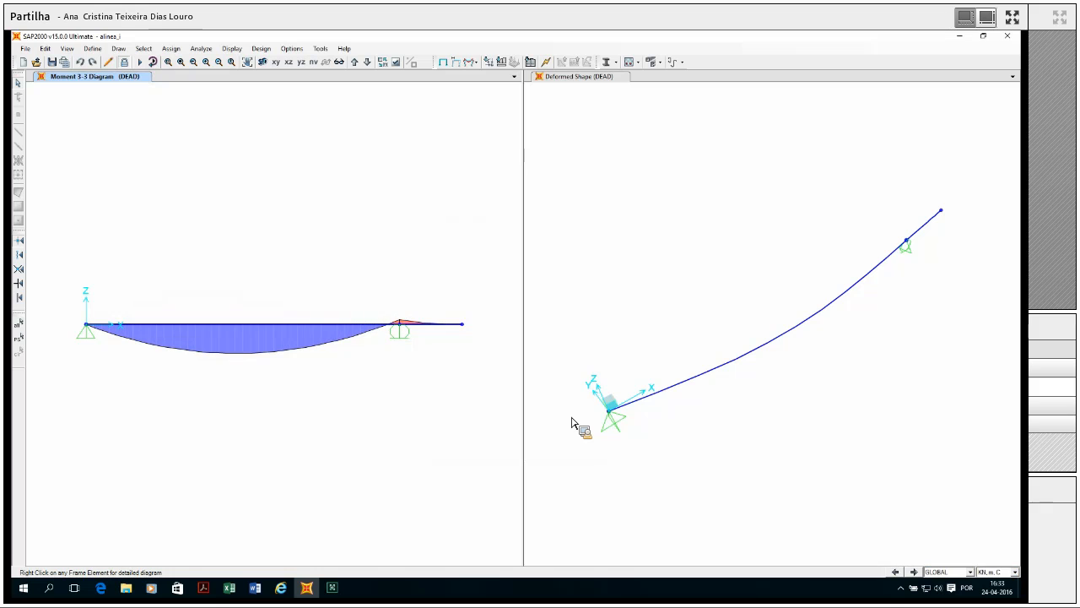
# - Display the frame's Moment 3-3 diagram for the RCP load case
pyautogui.click(485, 63)
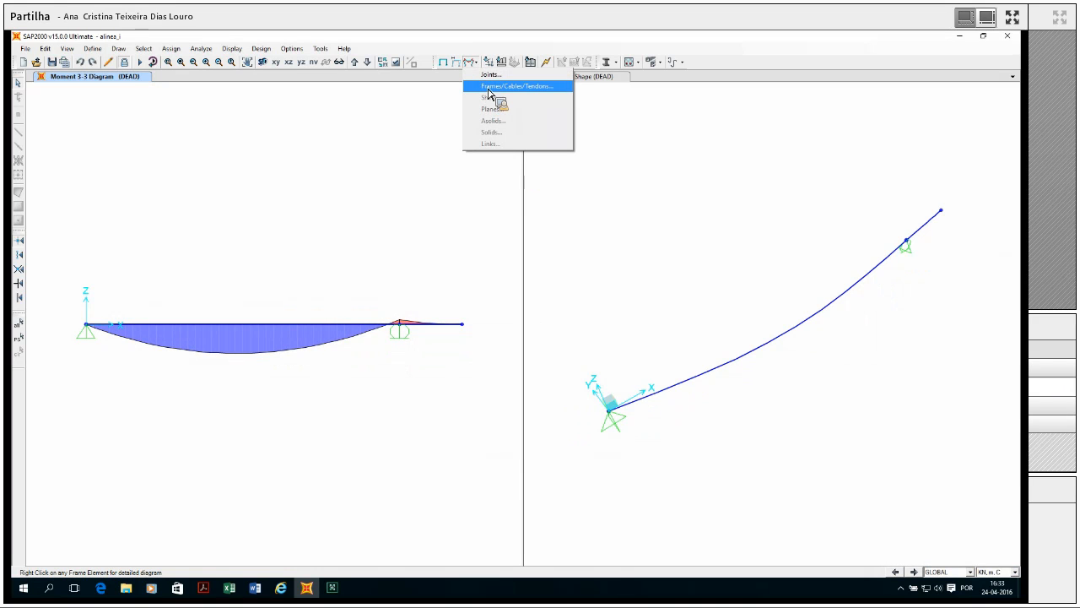
pyautogui.click(498, 86)
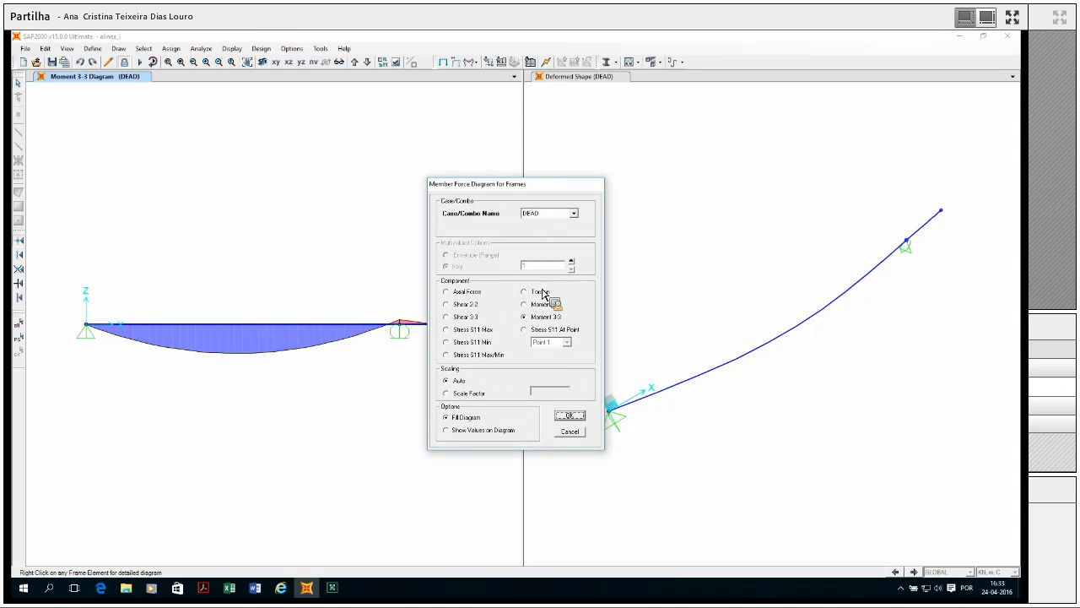
pyautogui.click(574, 213)
pyautogui.click(570, 230)
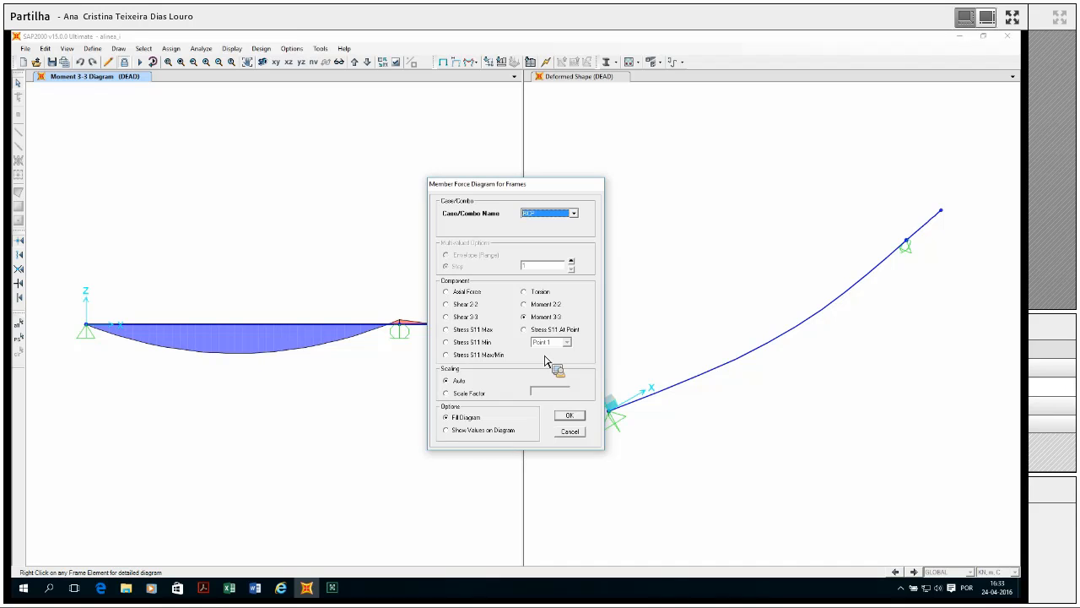
pyautogui.click(569, 416)
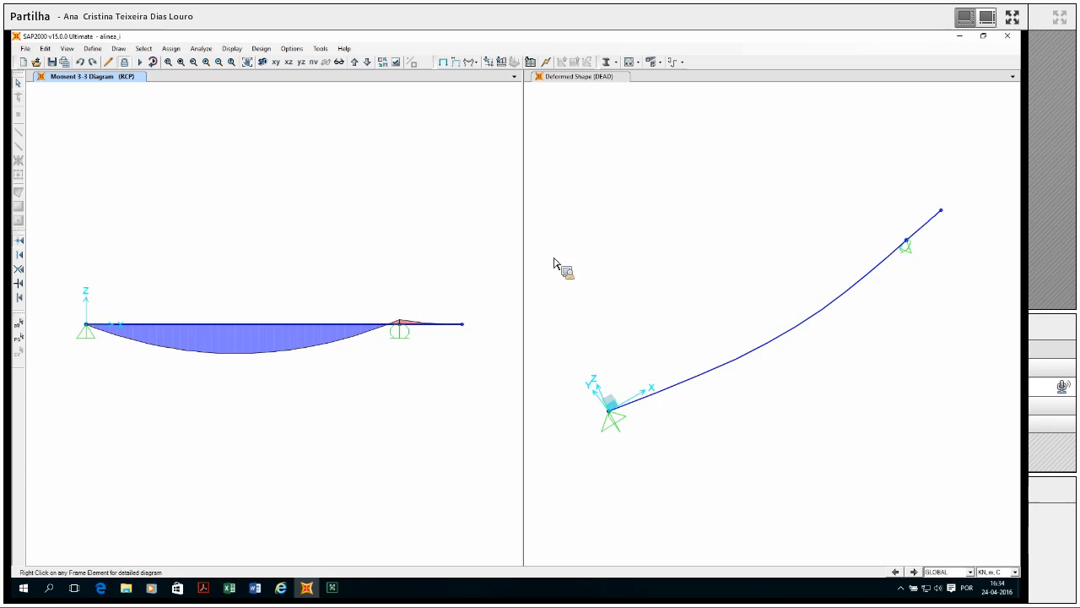
# - Display the frame's Moment 3-3 diagram for the SC load case
pyautogui.click(511, 63)
pyautogui.click(513, 89)
pyautogui.click(574, 214)
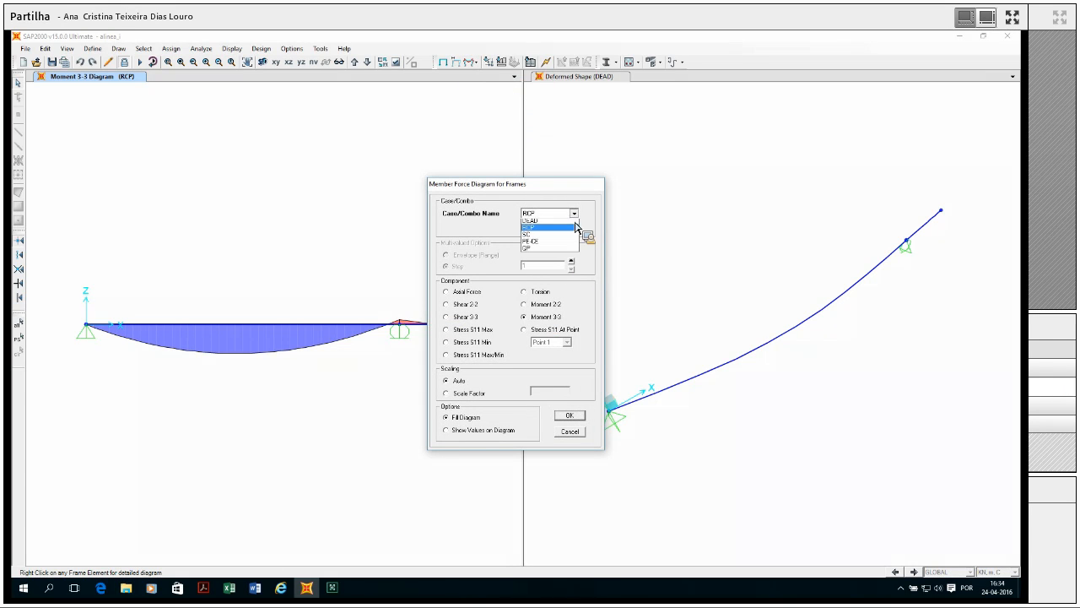
pyautogui.click(564, 236)
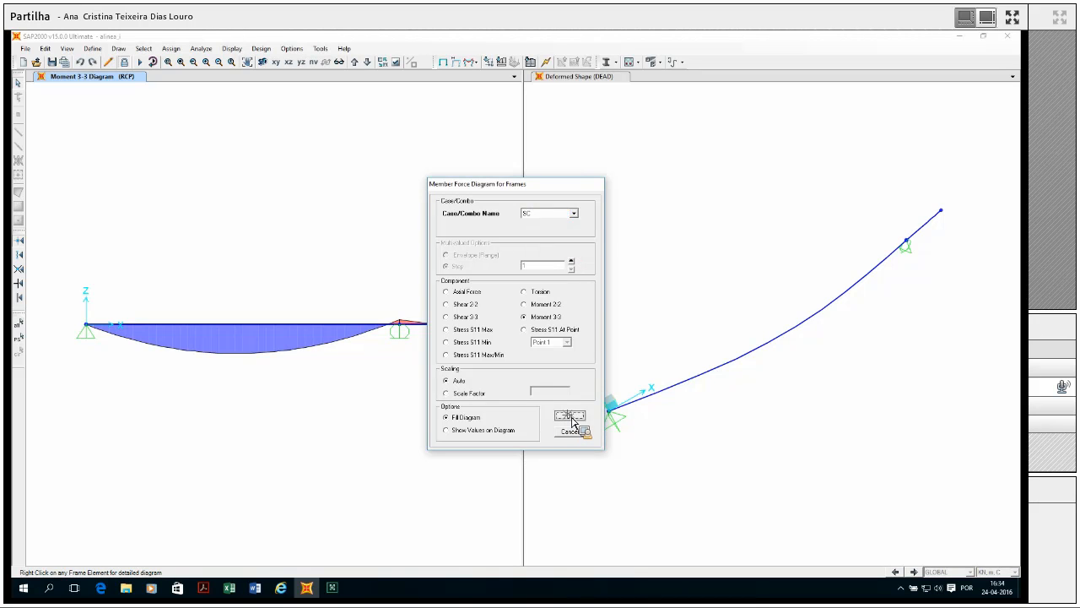
pyautogui.click(570, 416)
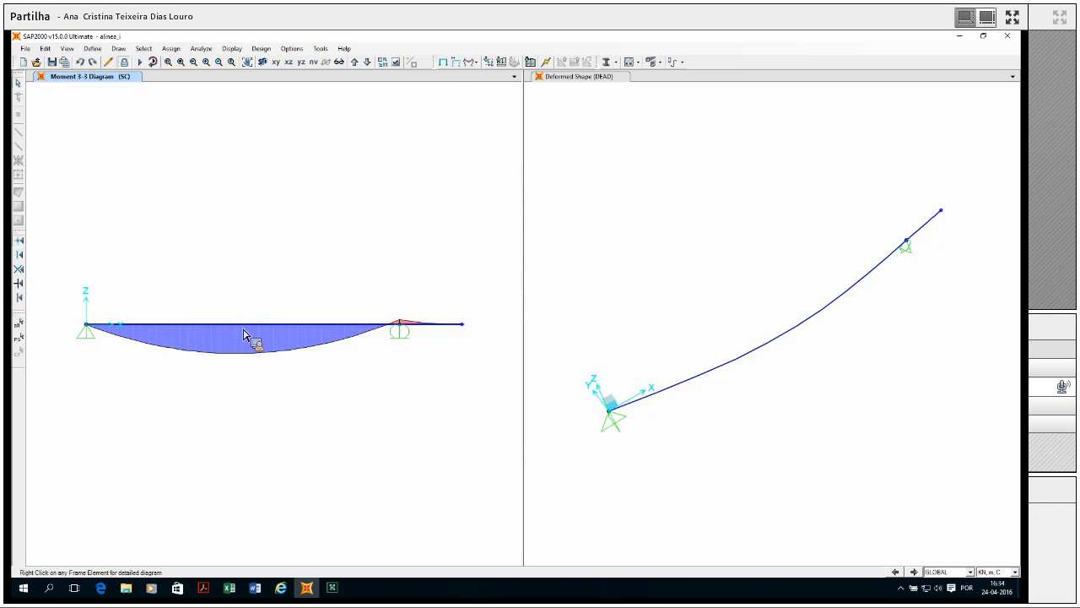
# - Display the frame's Moment 3-3 diagram for the PE-CE load case
pyautogui.click(484, 68)
pyautogui.click(490, 86)
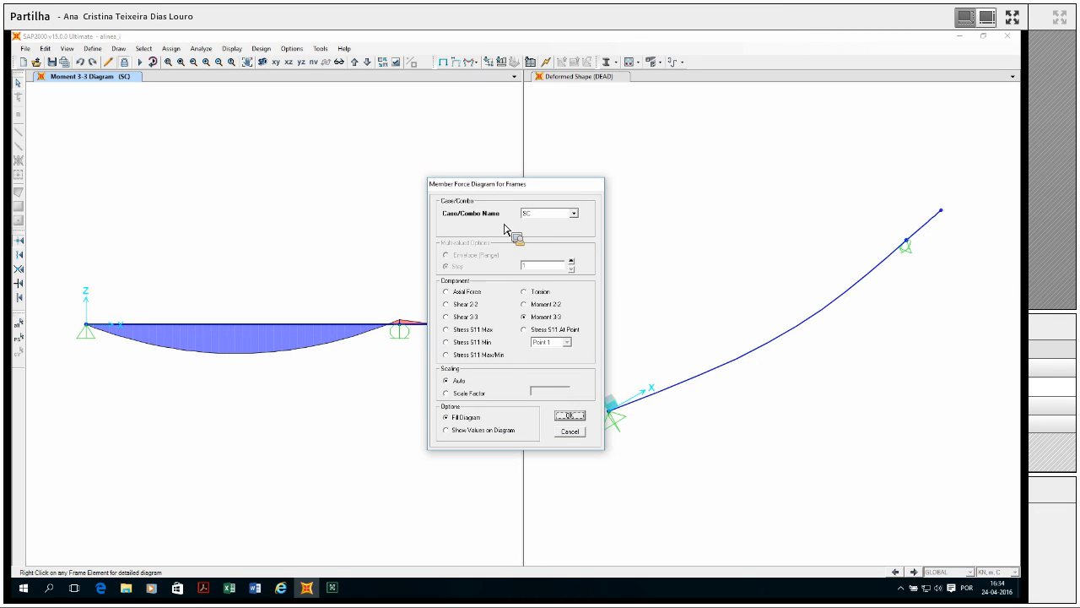
pyautogui.click(574, 214)
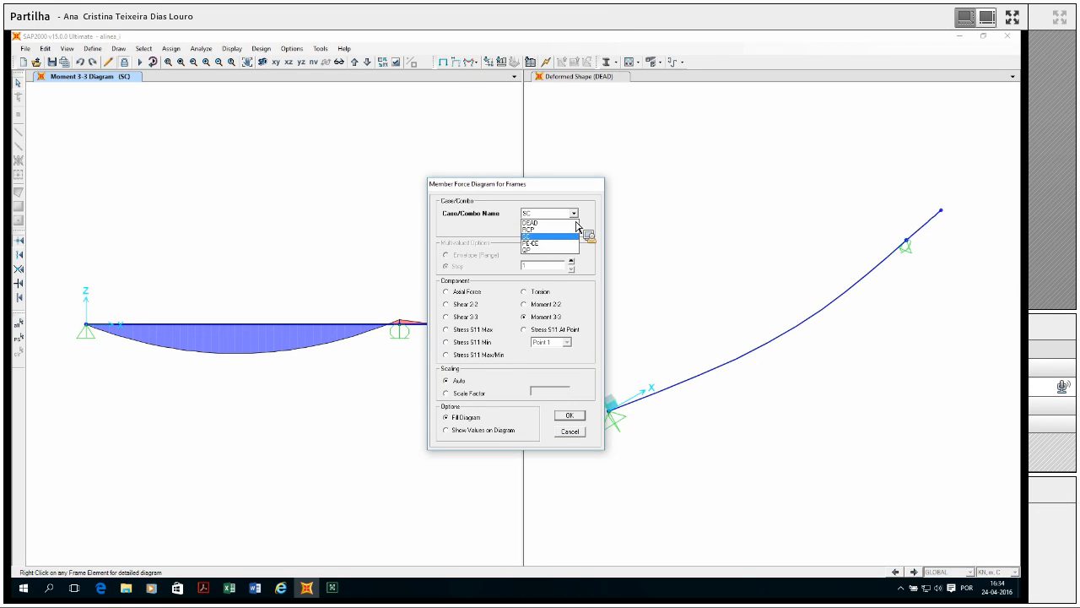
pyautogui.click(545, 243)
pyautogui.click(569, 416)
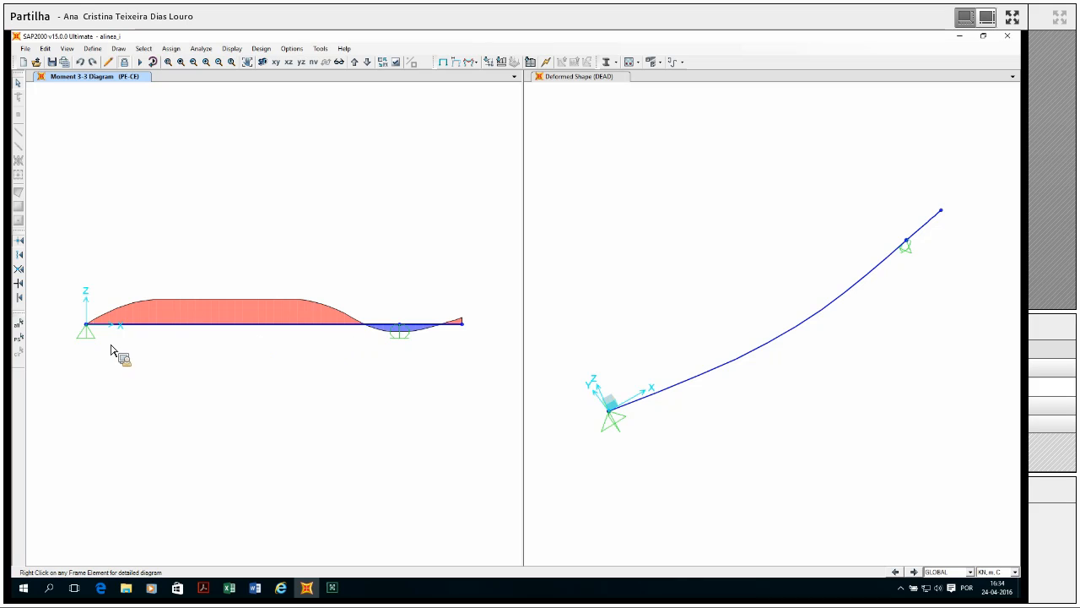
# - Display the joint reactions for the PE-CE load case with the results shown as arrows
pyautogui.click(477, 65)
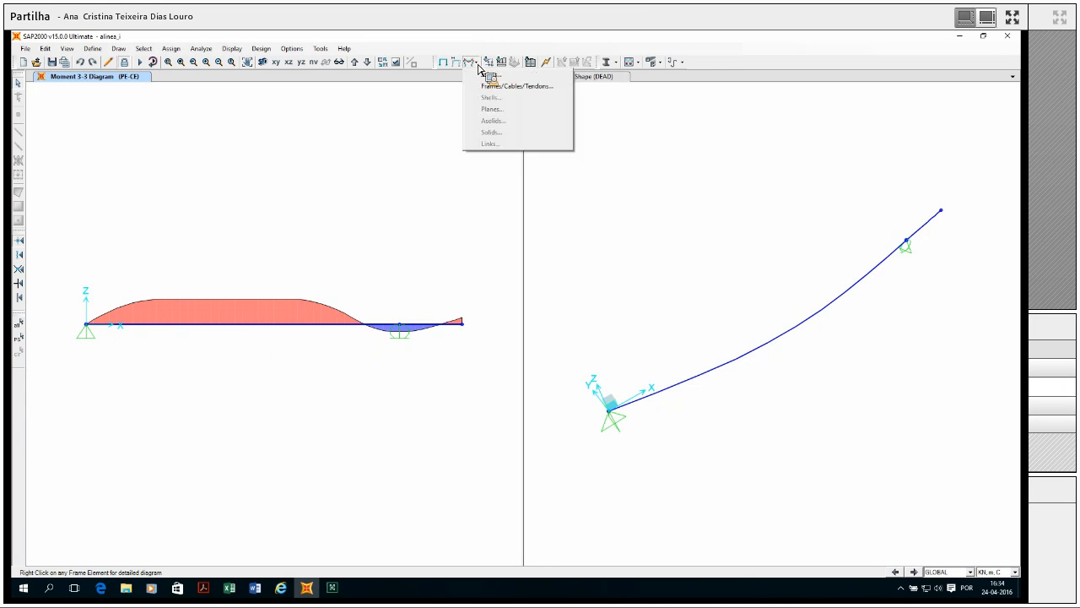
pyautogui.click(487, 76)
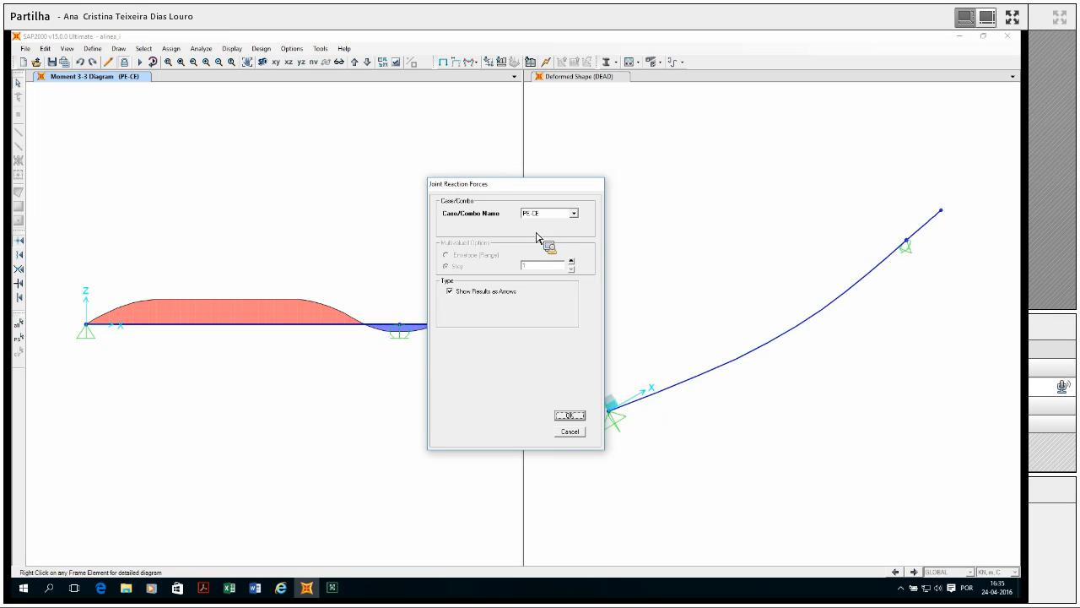
pyautogui.click(571, 417)
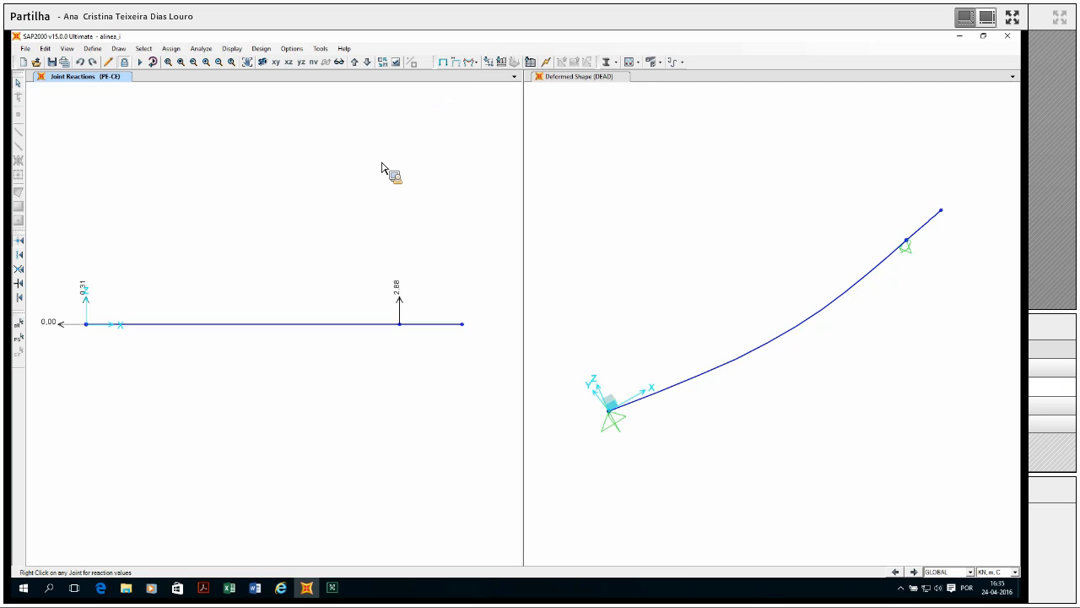
# - Unlock the model, deleting the analysis results, and draw a special joint on the beam at X = 10 m, midway between the supports
pyautogui.click(126, 66)
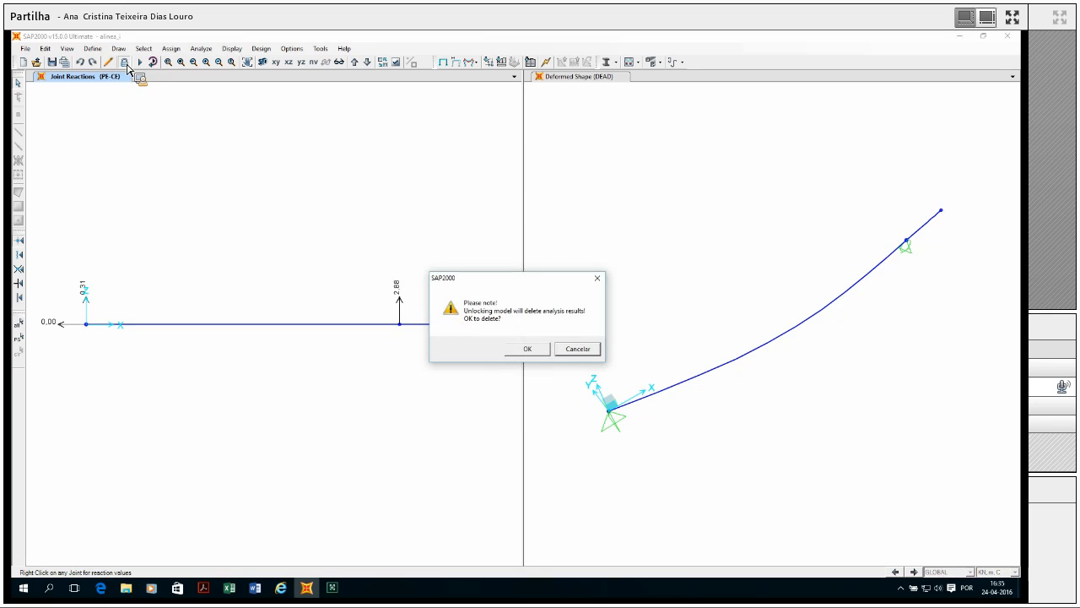
pyautogui.click(527, 349)
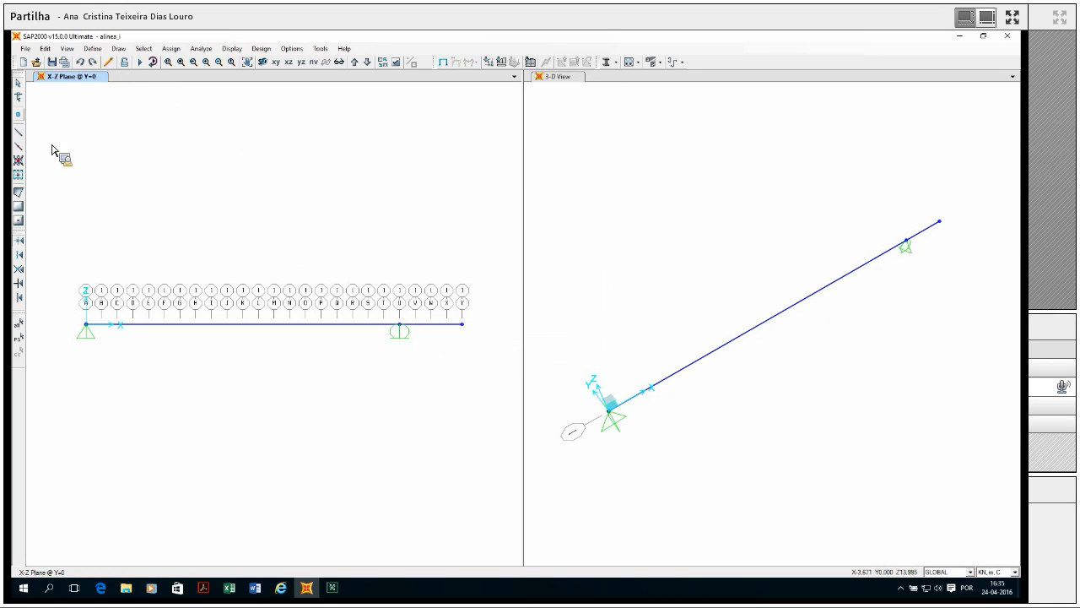
pyautogui.click(19, 114)
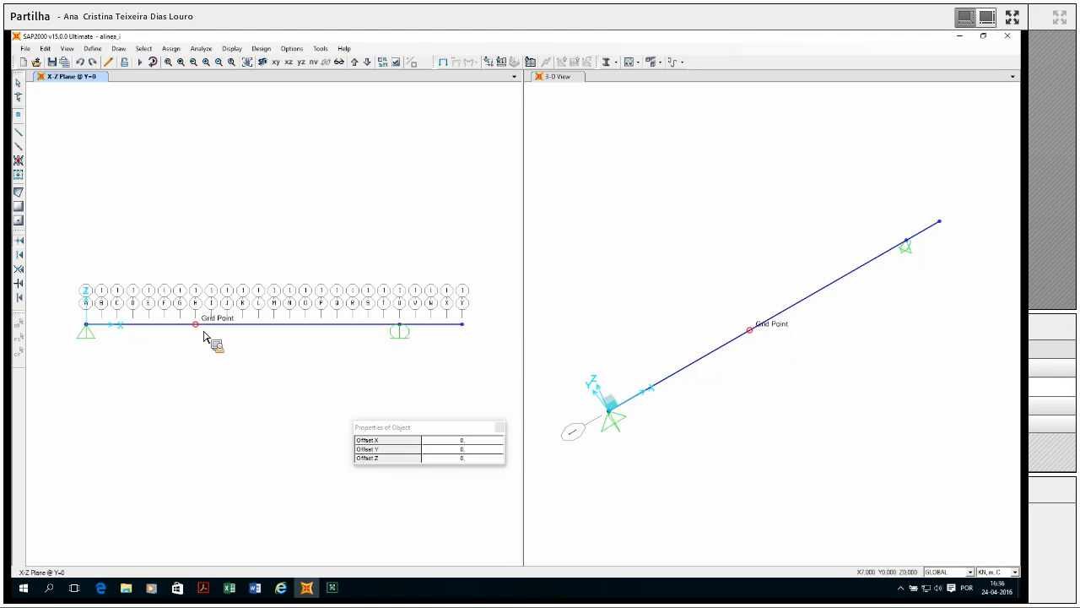
pyautogui.click(247, 335)
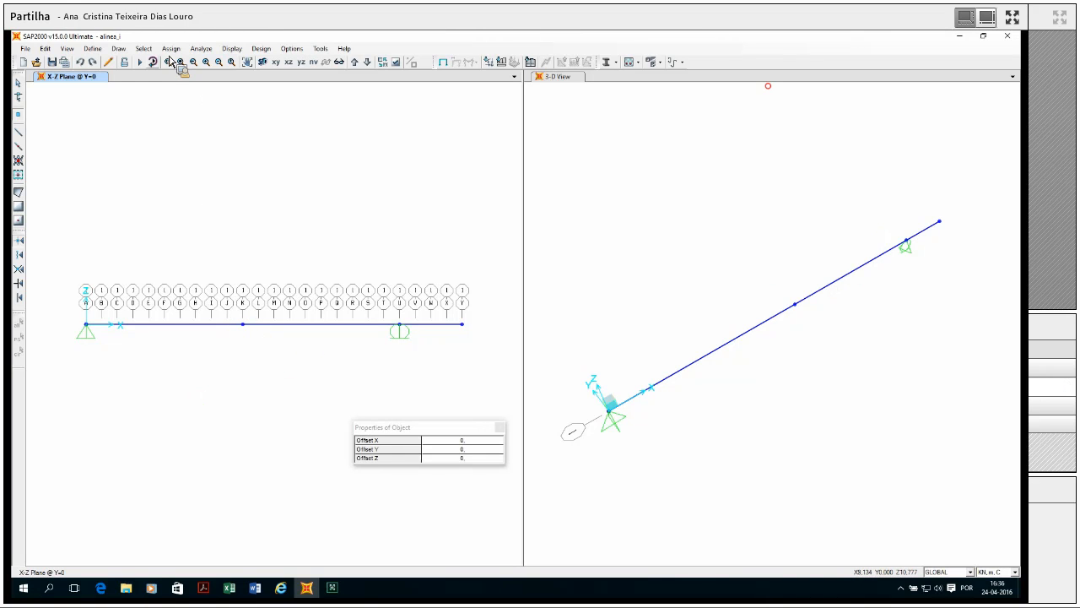
# - Run the analysis with the added joint and display the deformed shape for the QP combination to check that joint's displacement
pyautogui.click(140, 65)
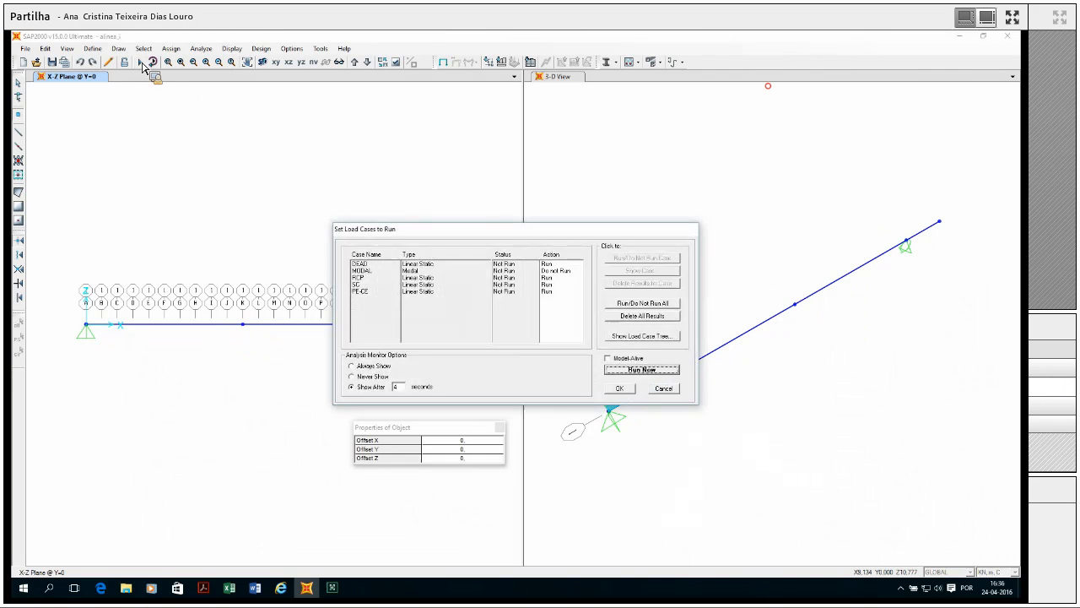
pyautogui.click(650, 372)
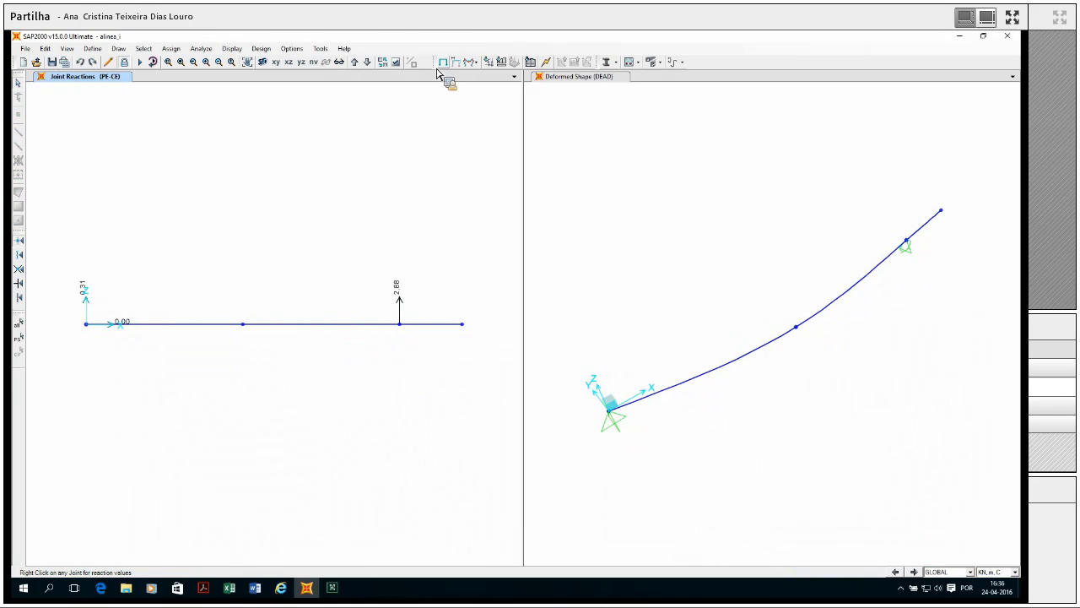
pyautogui.click(466, 63)
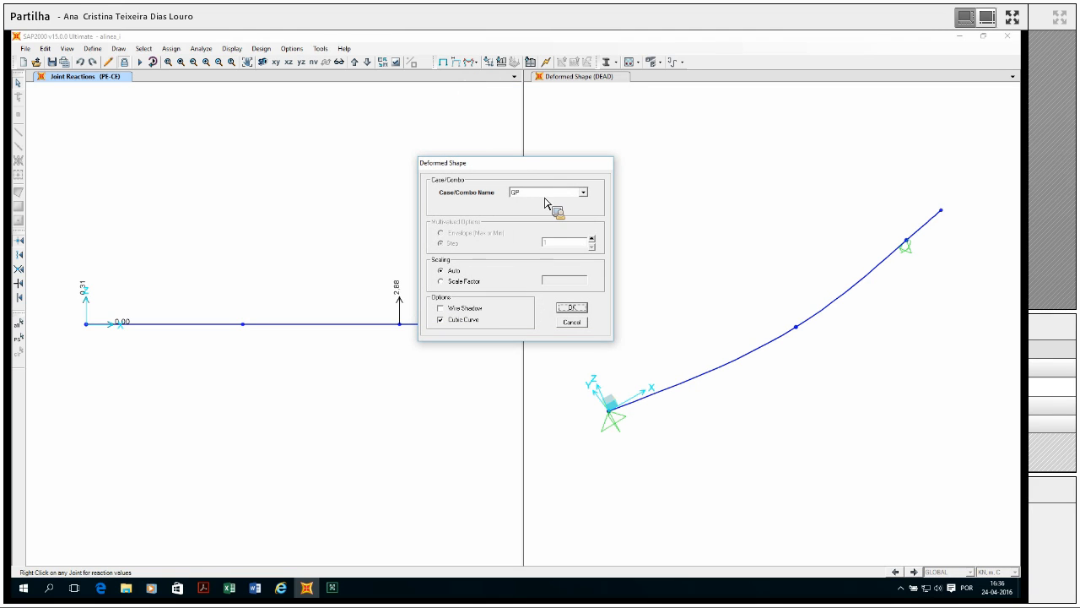
pyautogui.click(573, 309)
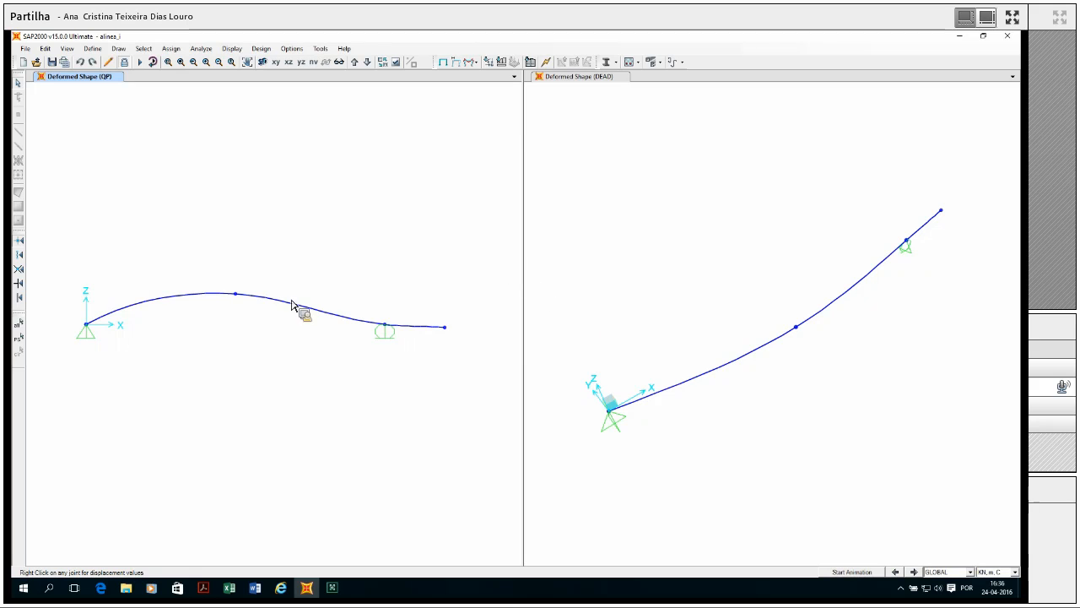
pyautogui.moveTo(239, 299)
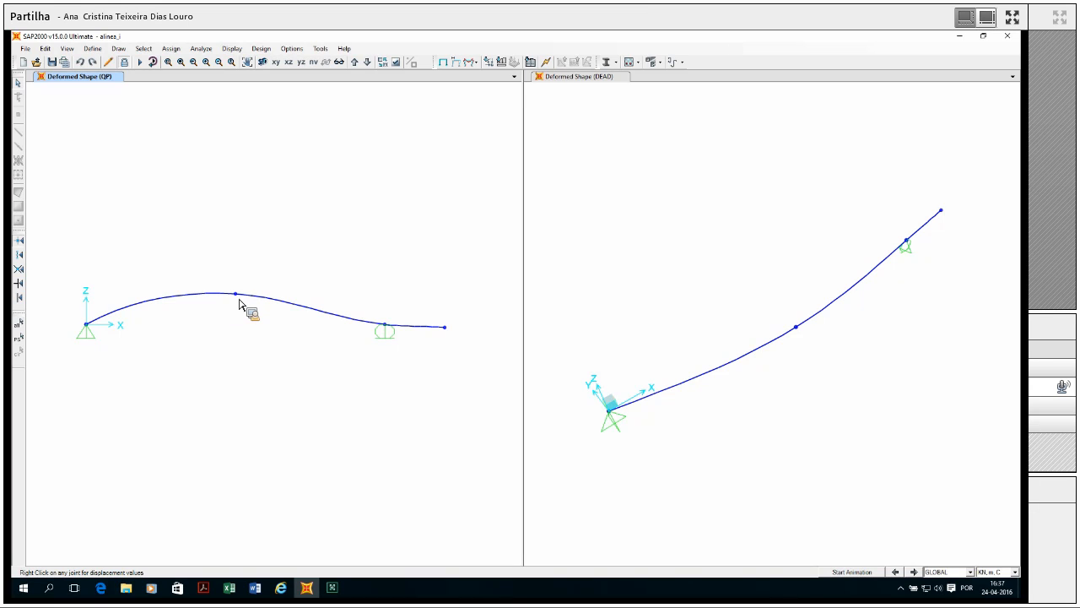
pyautogui.rightClick(237, 297)
pyautogui.rightClick(238, 299)
# - Unlock the model and move the added midspan joint to an X coordinate of 9 m
pyautogui.click(126, 63)
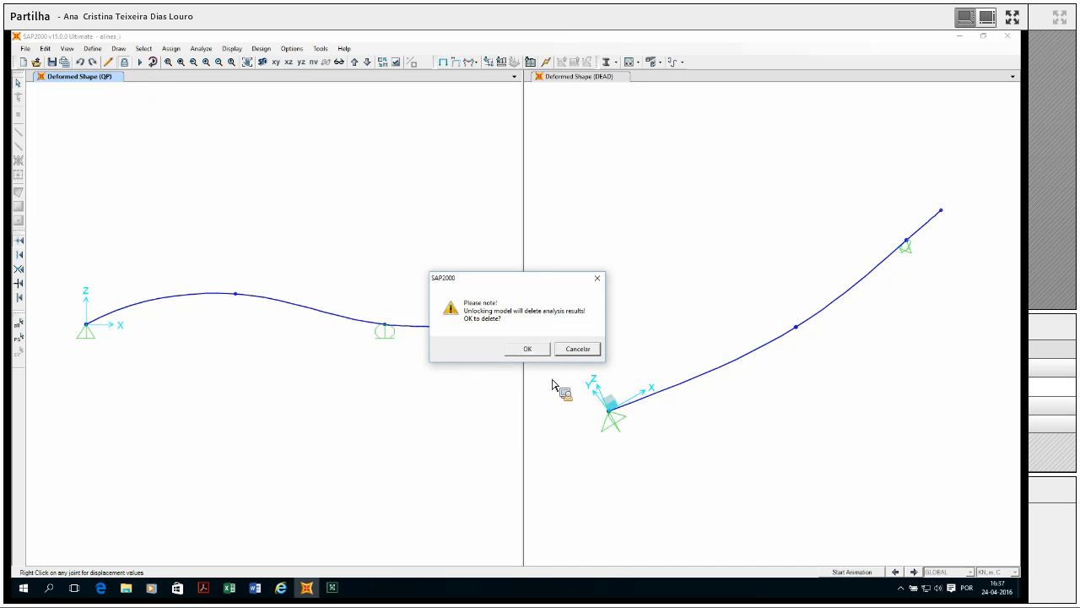
pyautogui.click(535, 354)
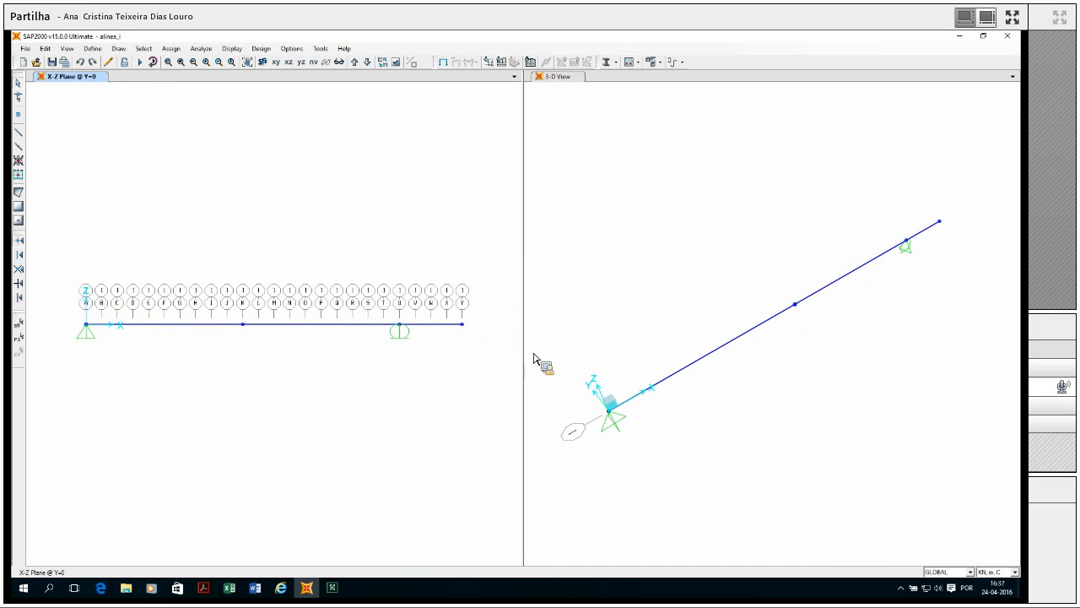
pyautogui.click(246, 334)
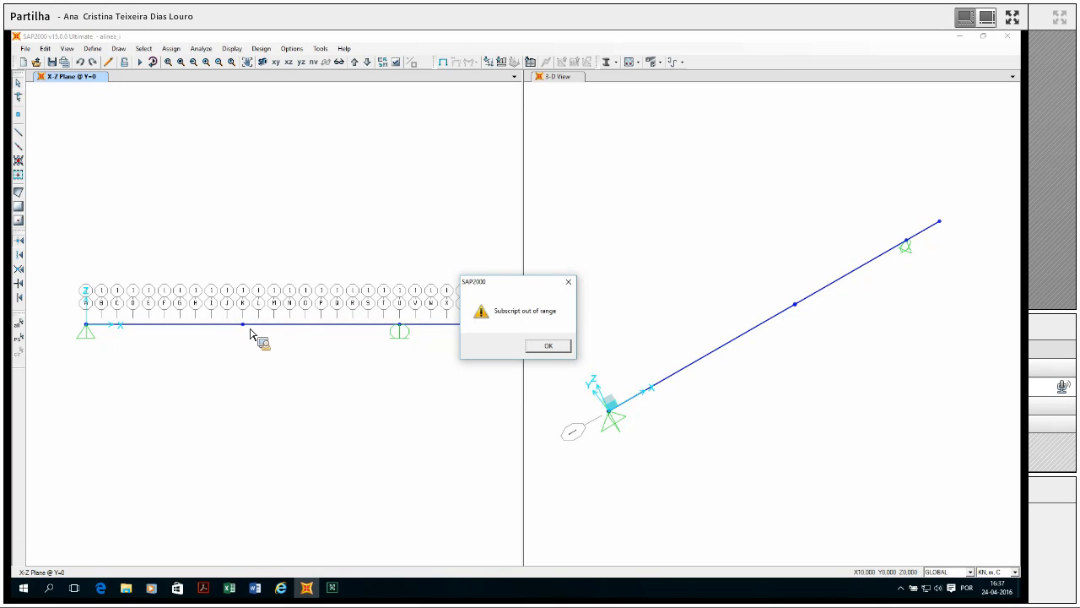
pyautogui.click(547, 346)
pyautogui.click(246, 333)
pyautogui.rightClick(247, 335)
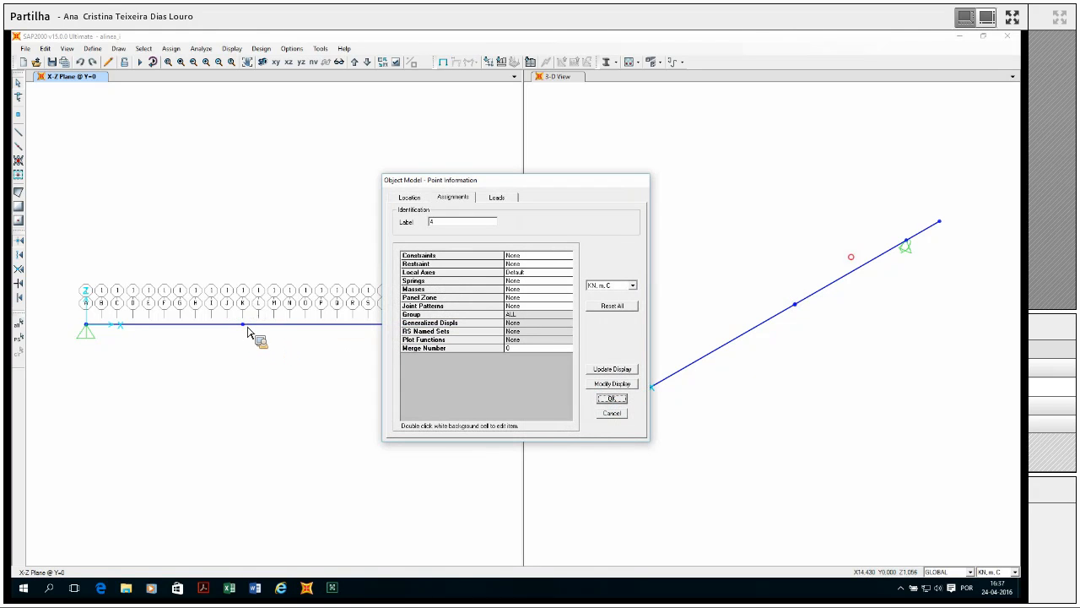
pyautogui.click(441, 197)
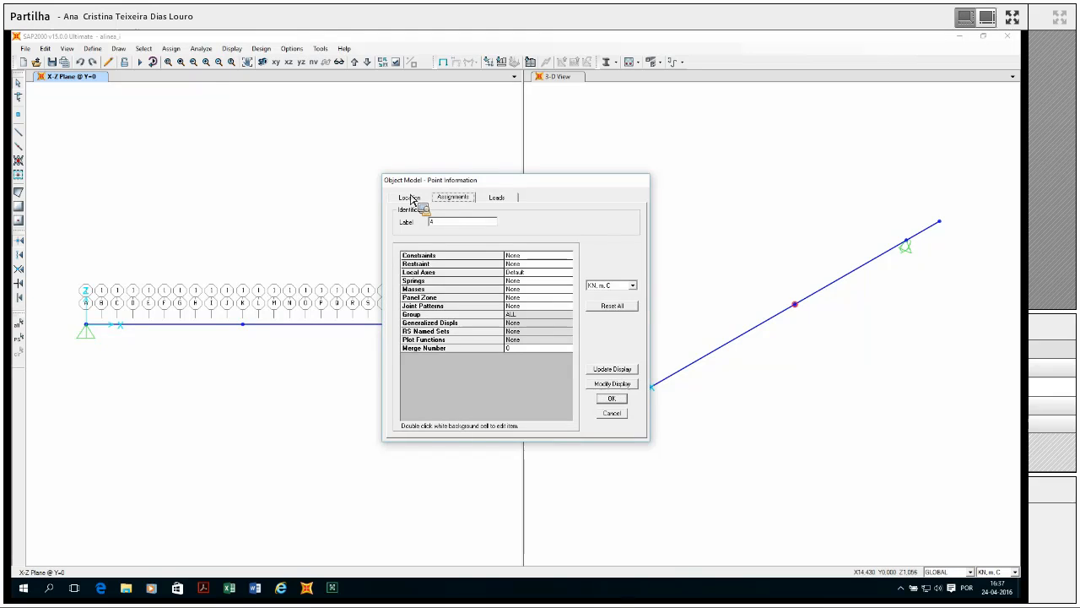
pyautogui.click(409, 197)
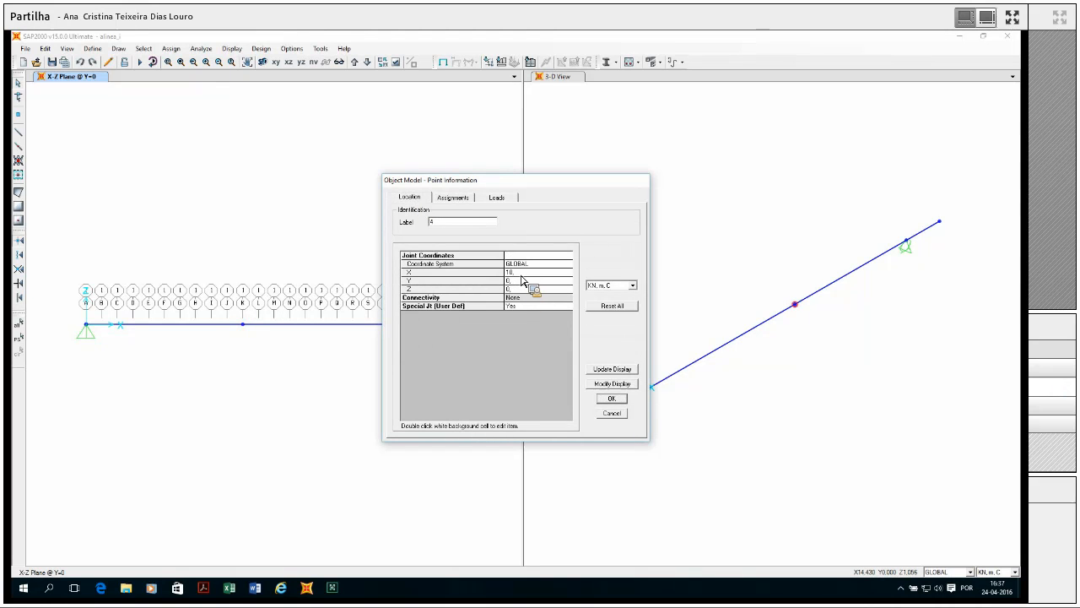
pyautogui.doubleClick(525, 274)
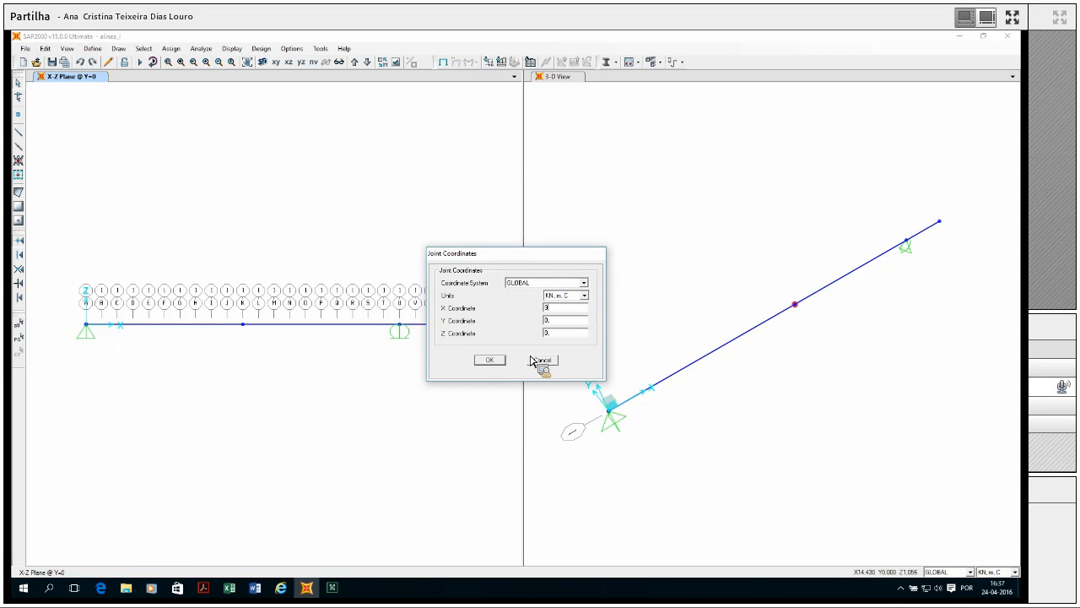
pyautogui.click(491, 360)
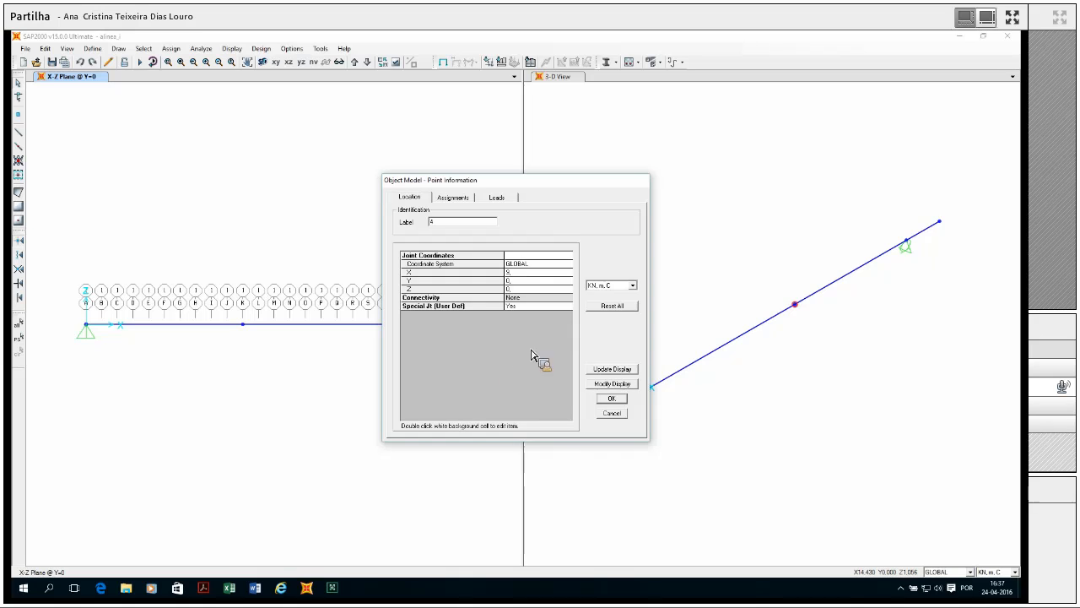
pyautogui.click(613, 400)
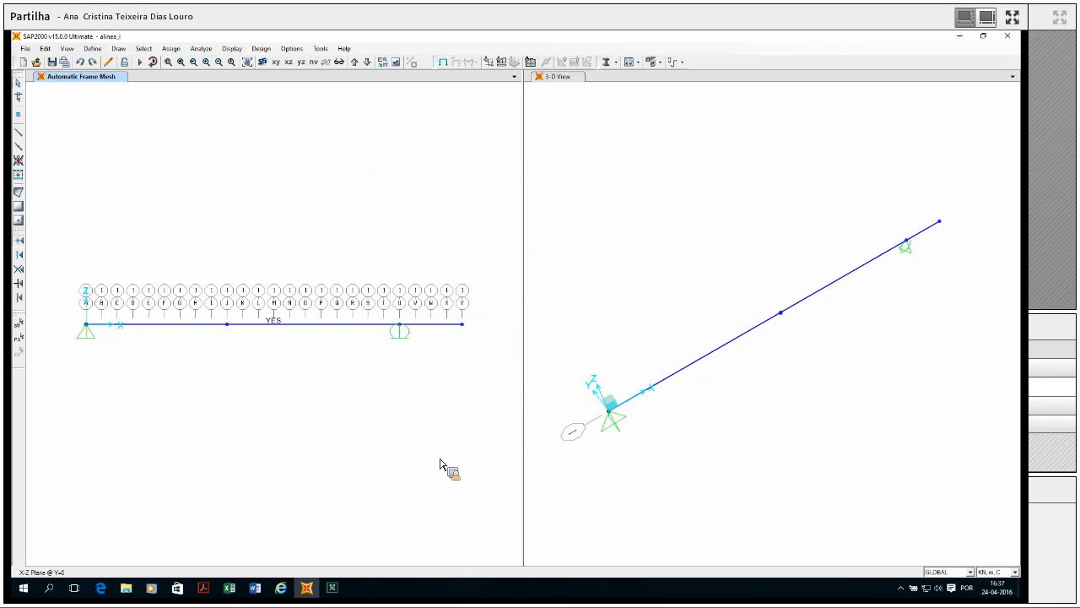
# - Rerun the analysis and read the relocated joint's displacements on the QP deformed shape
pyautogui.click(140, 61)
pyautogui.click(678, 371)
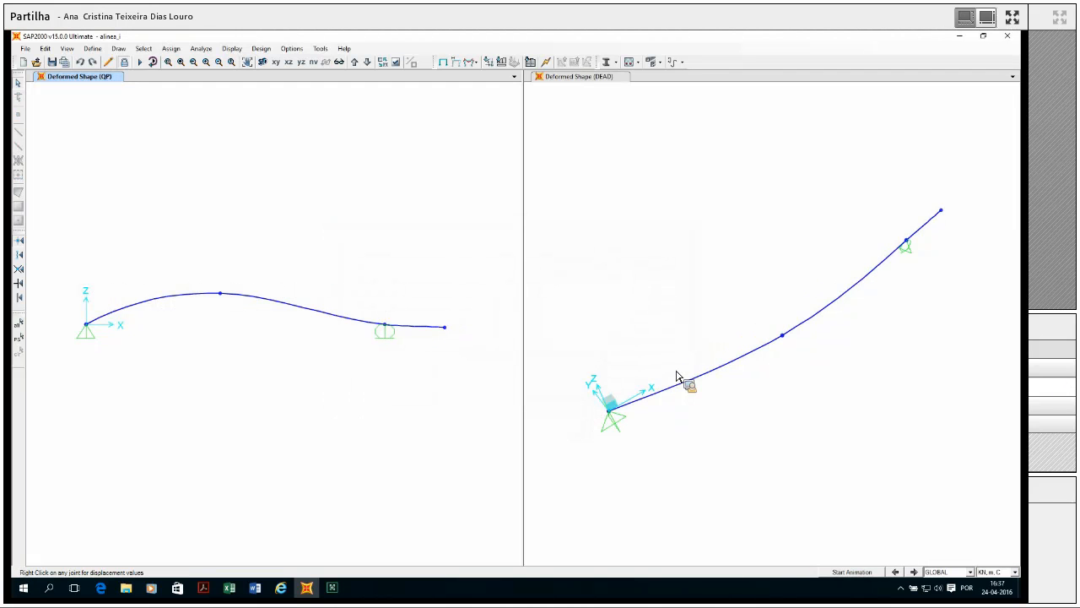
pyautogui.rightClick(222, 296)
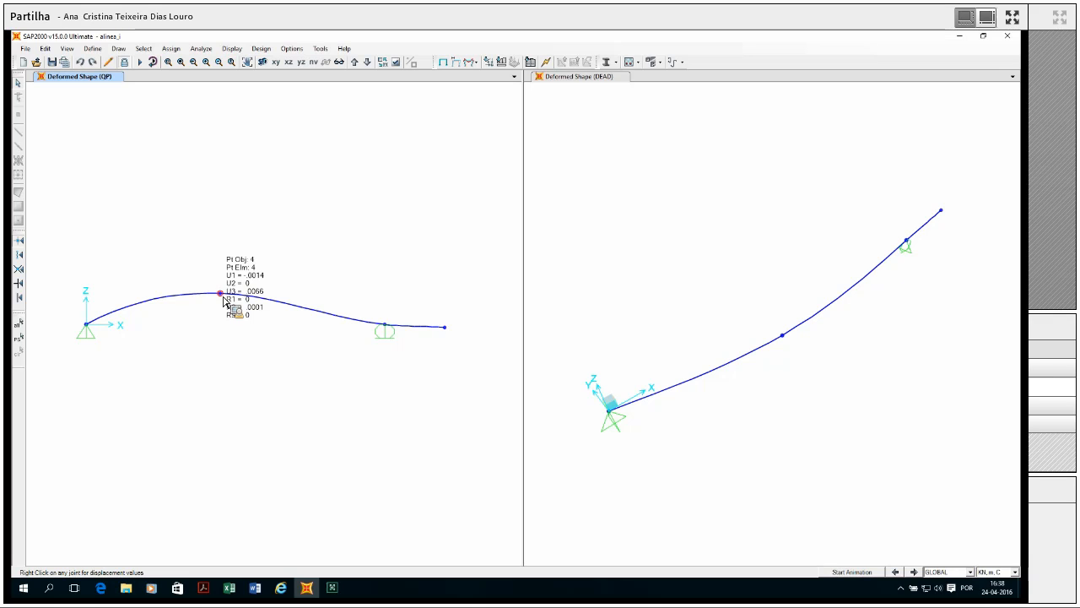
pyautogui.click(224, 302)
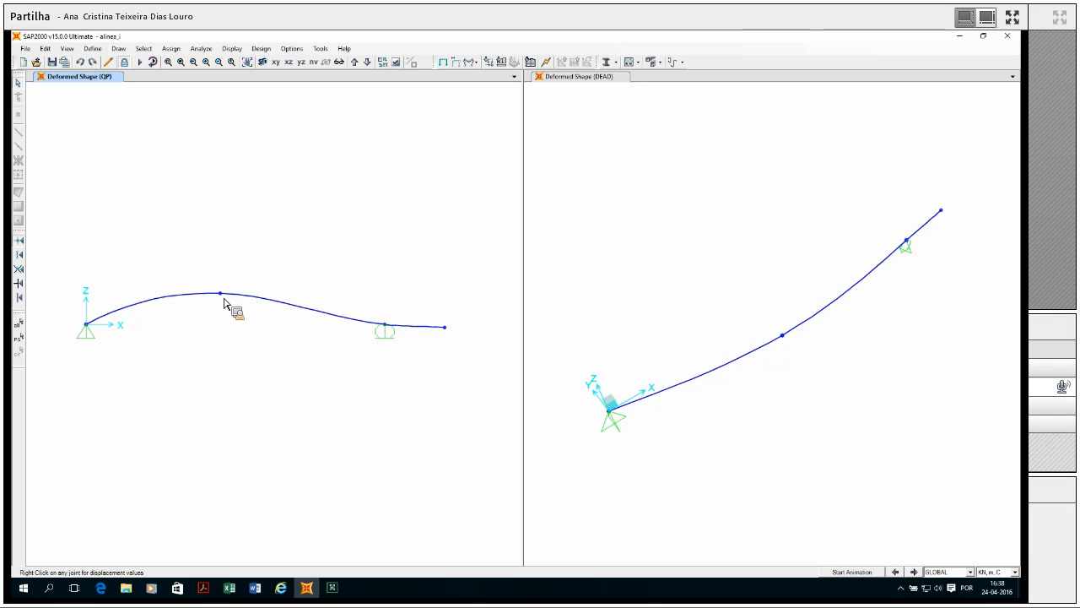
# - Switch to the Word document that outlines the exercise topics
pyautogui.click(256, 589)
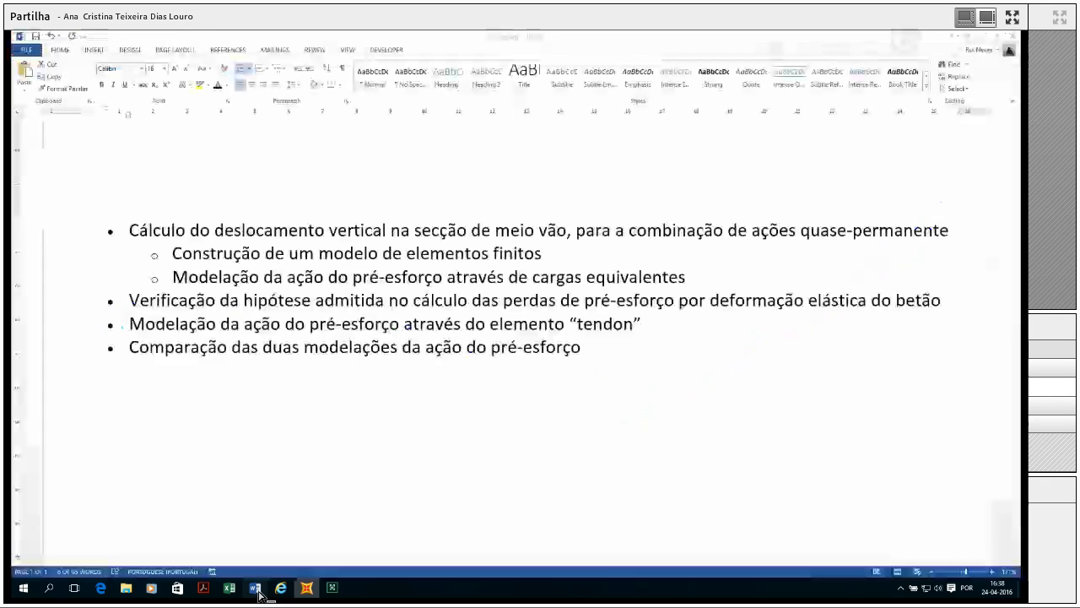
# - Highlight the topic on verifying the elastic deformation loss hypothesis in Word and open the instantaneous deformation losses slide in 2016 Prestress (eng).pdf
pyautogui.moveTo(129, 306)
pyautogui.mouseDown()
pyautogui.moveTo(763, 293)
pyautogui.moveTo(953, 313)
pyautogui.mouseUp()
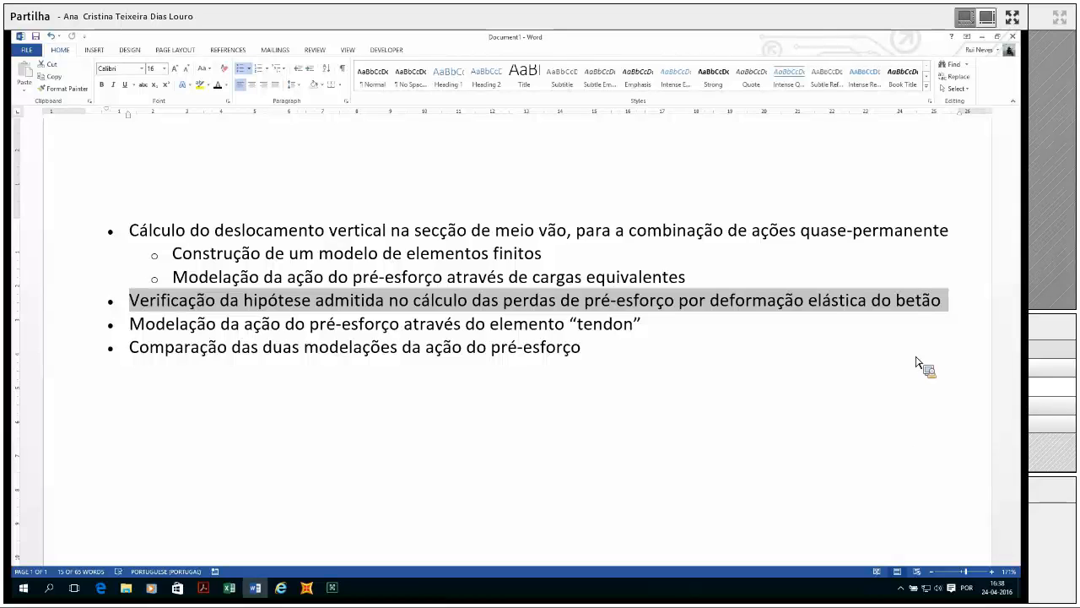
pyautogui.hotkey('alt', 'Tab')
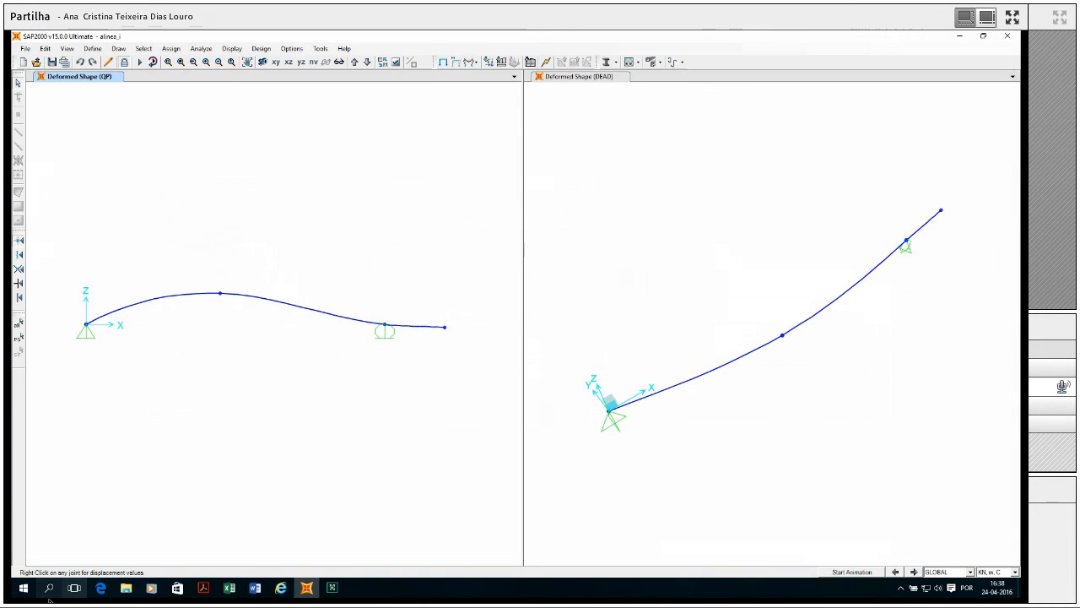
pyautogui.click(203, 588)
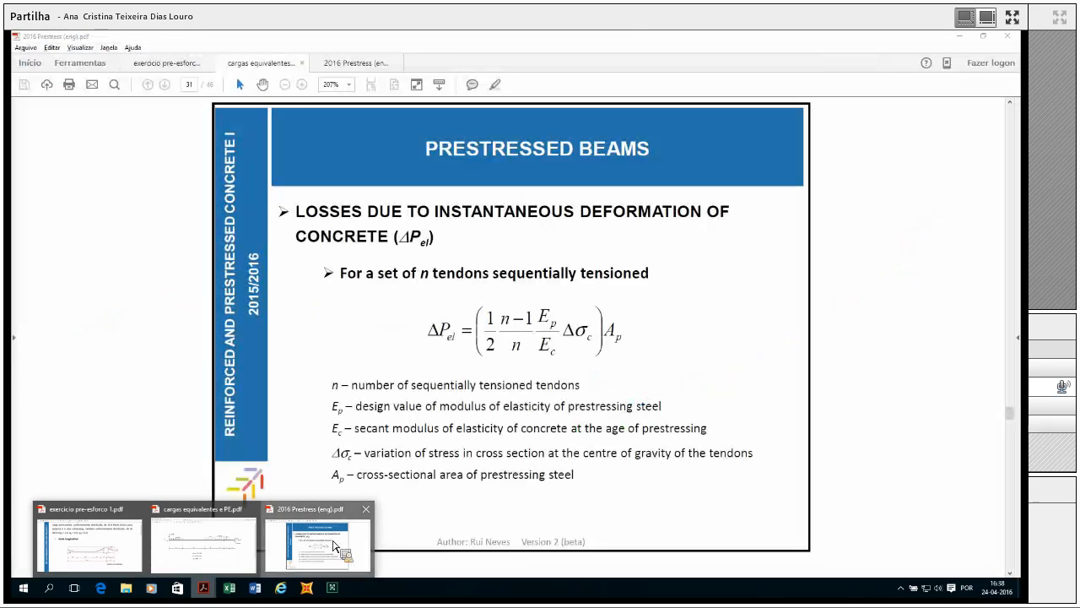
pyautogui.click(321, 540)
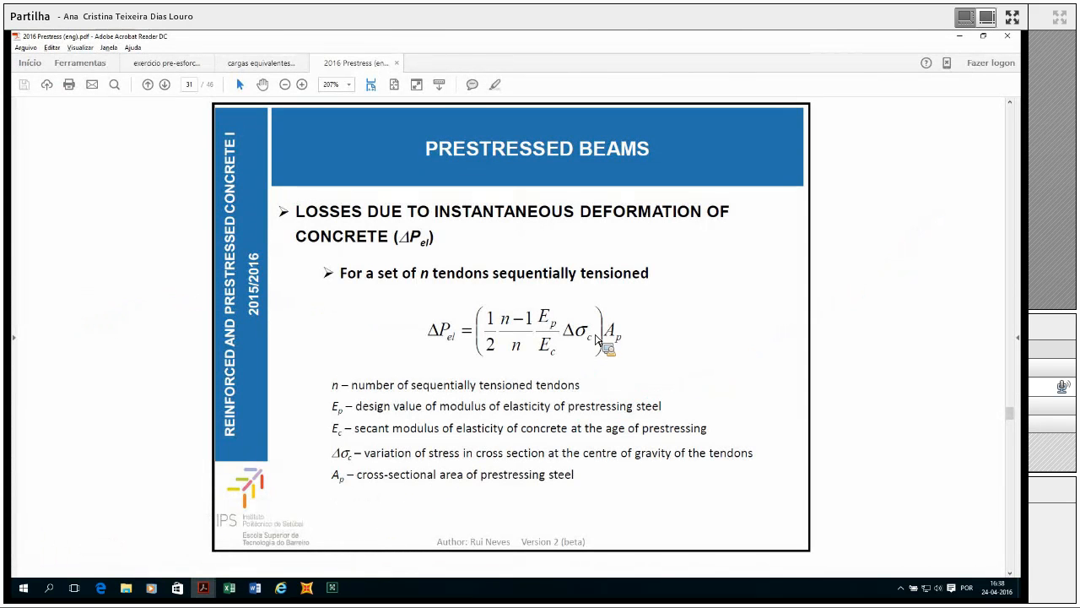
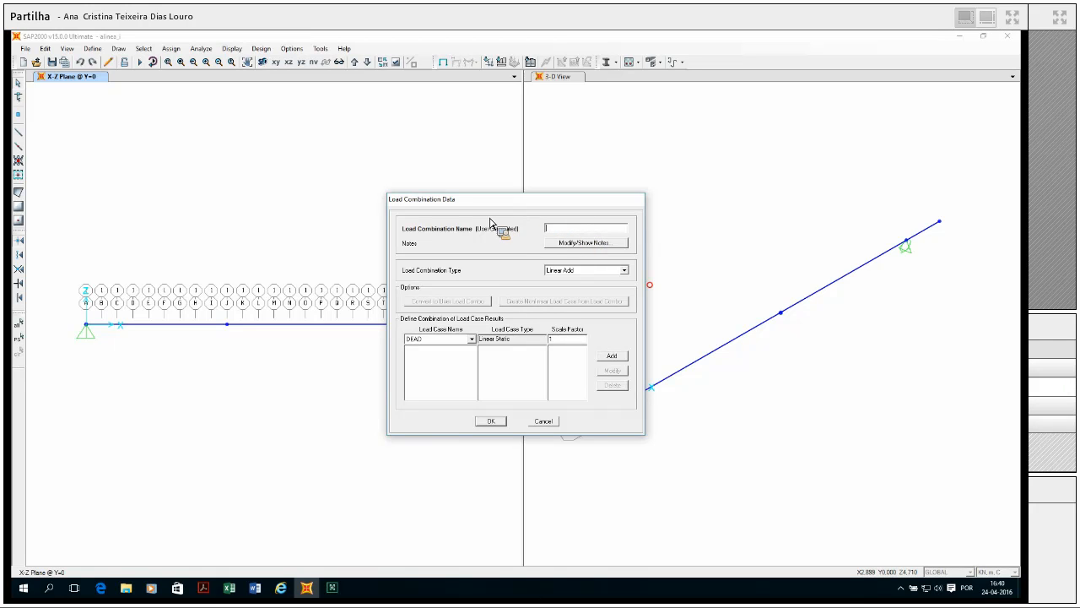
# - Name the new load combination CONSTR, add DEAD with a scale factor of 1, and choose PE-CE as the next load case
pyautogui.write('R')
pyautogui.click(613, 355)
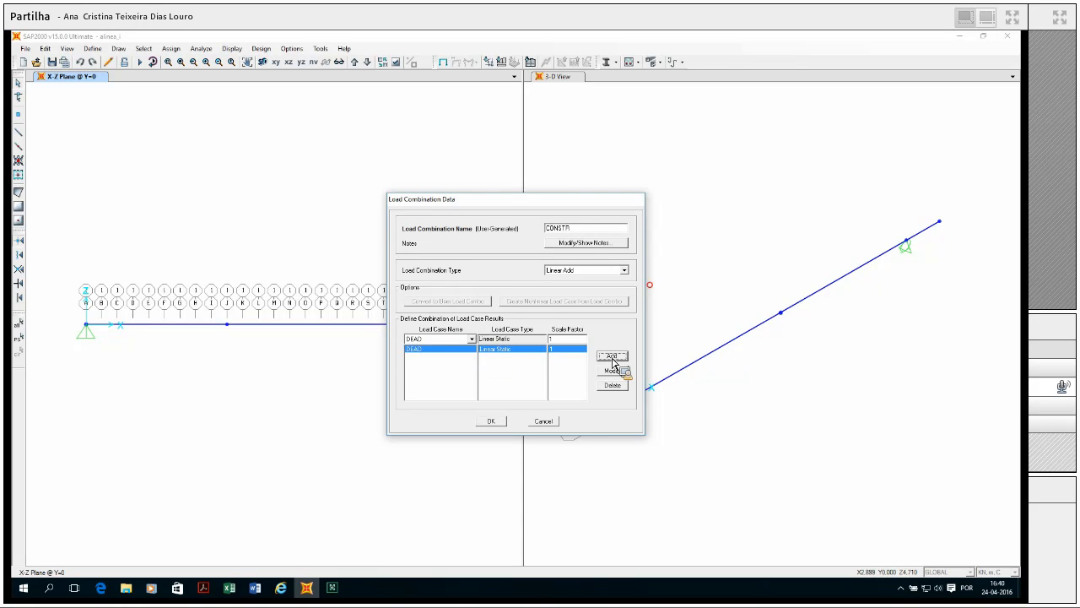
pyautogui.click(472, 339)
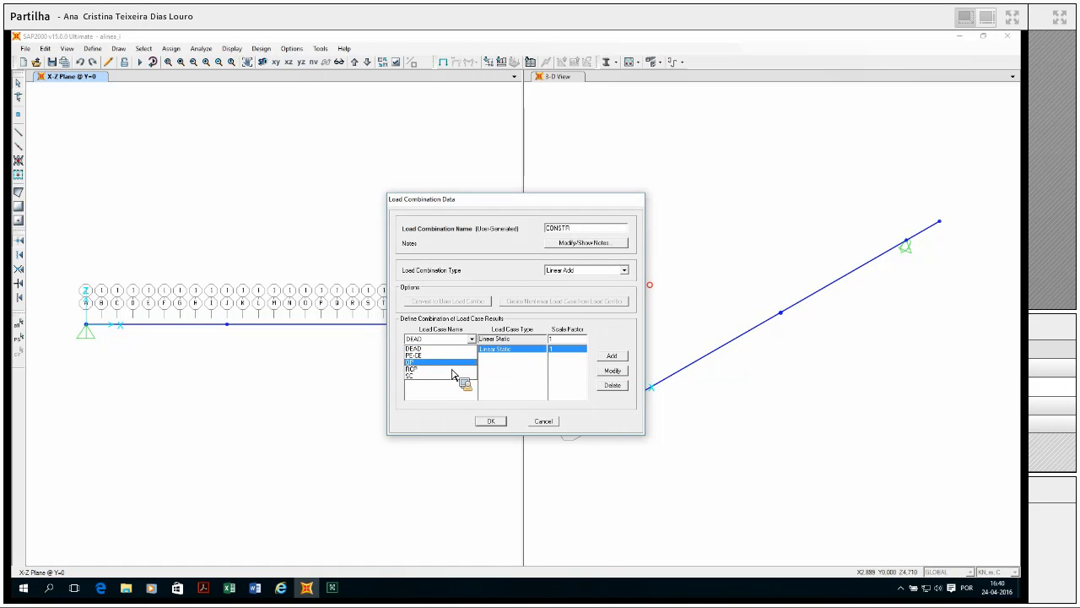
pyautogui.click(451, 357)
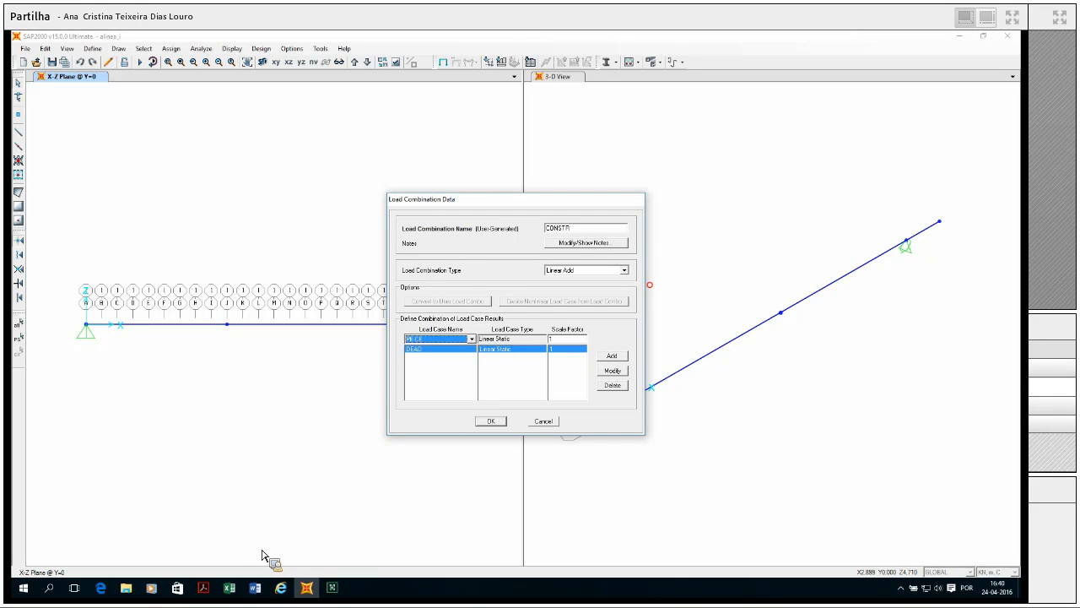
# - Look up the initial prestress force Pmo in cargas equivalentes e PE.pdf and return to the SAP2000 load combination
pyautogui.moveTo(257, 589)
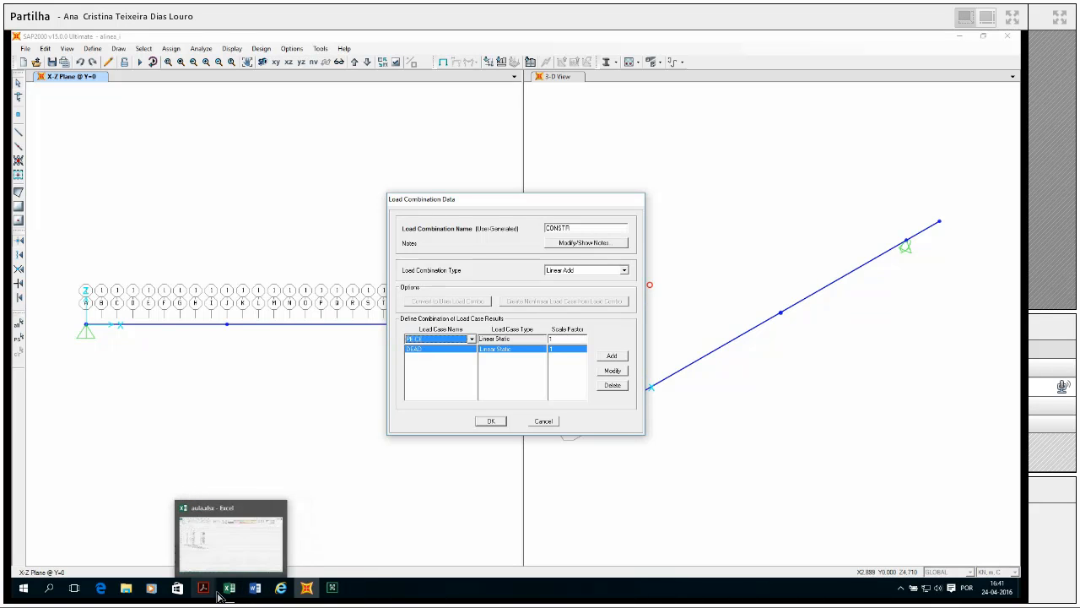
pyautogui.moveTo(204, 590)
pyautogui.click(215, 555)
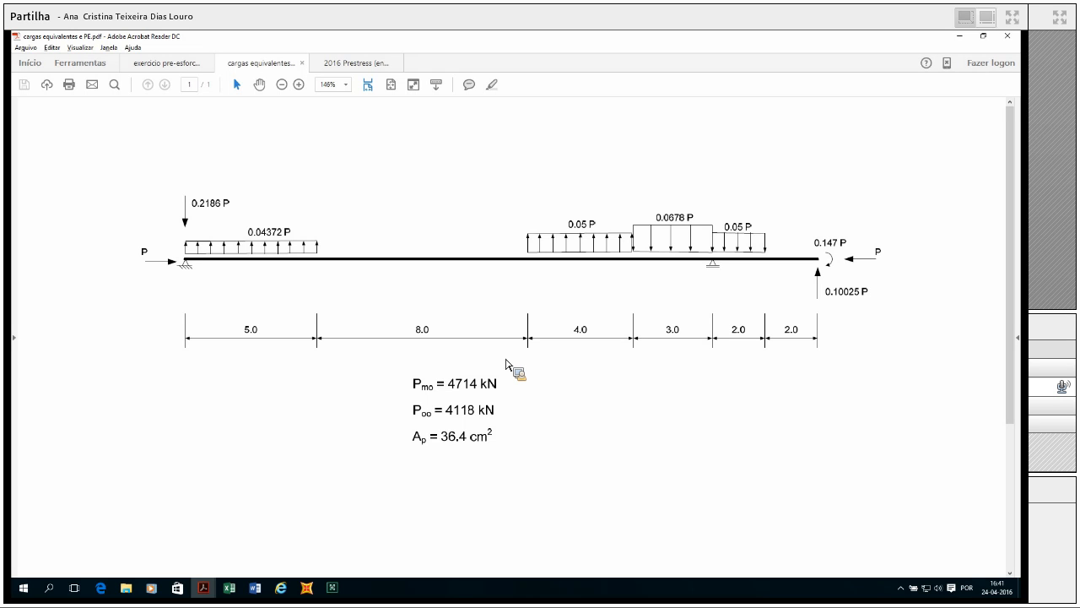
pyautogui.hotkey('alt', 'Tab')
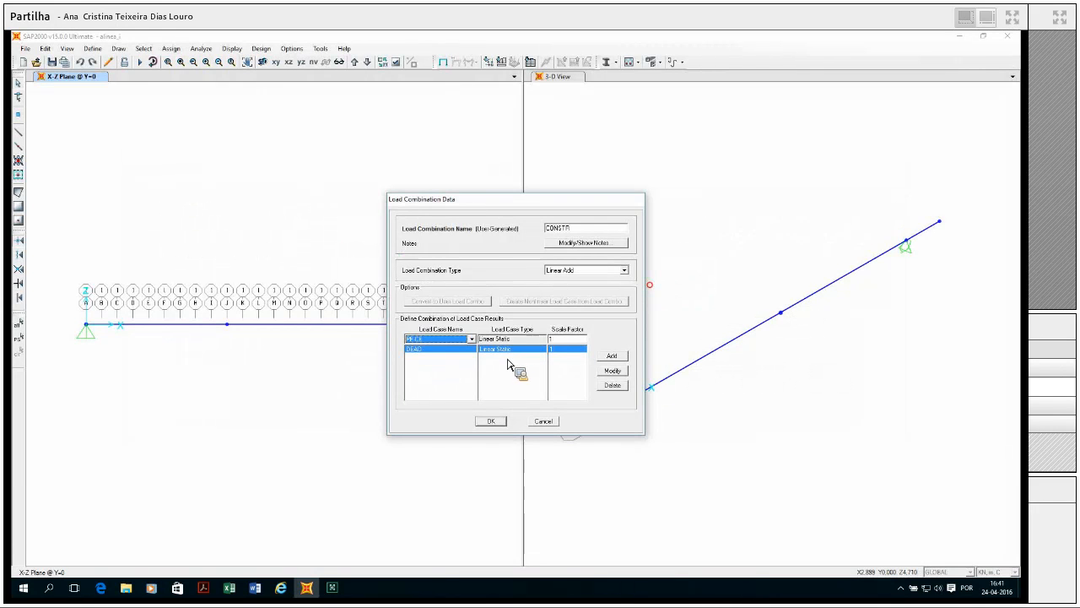
# - Add PE-CE to the CONSTR combination with a scale factor of 4,714 and save the load combinations
pyautogui.doubleClick(562, 342)
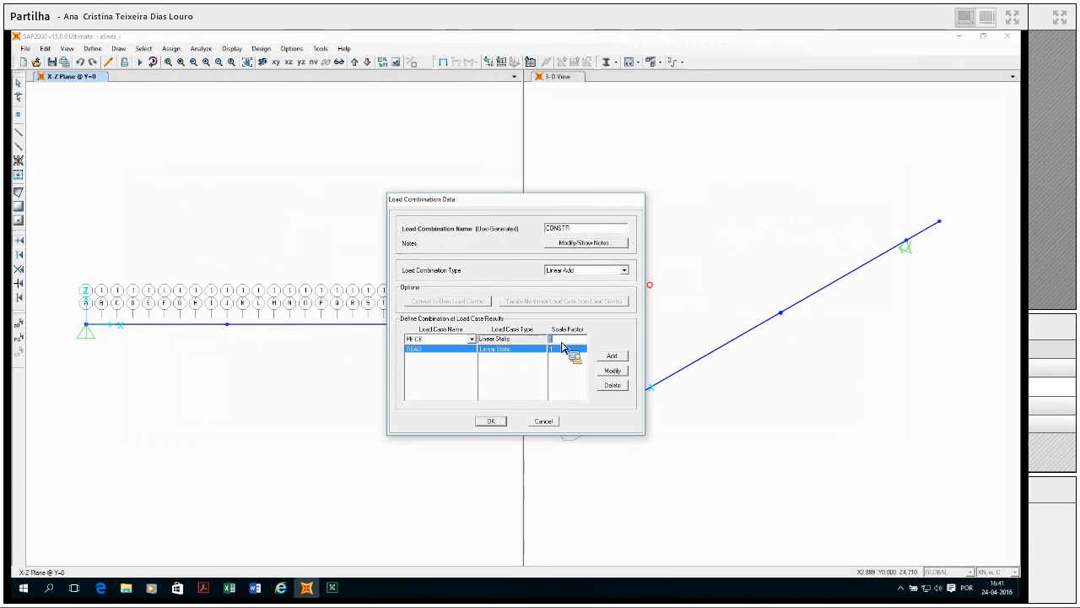
pyautogui.write('4,714')
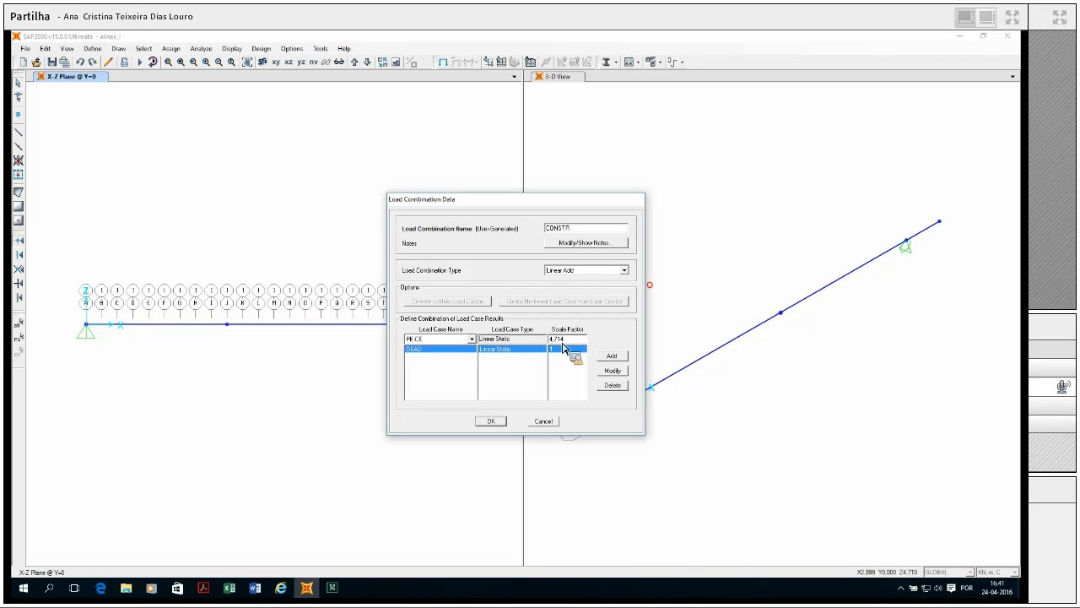
pyautogui.click(611, 356)
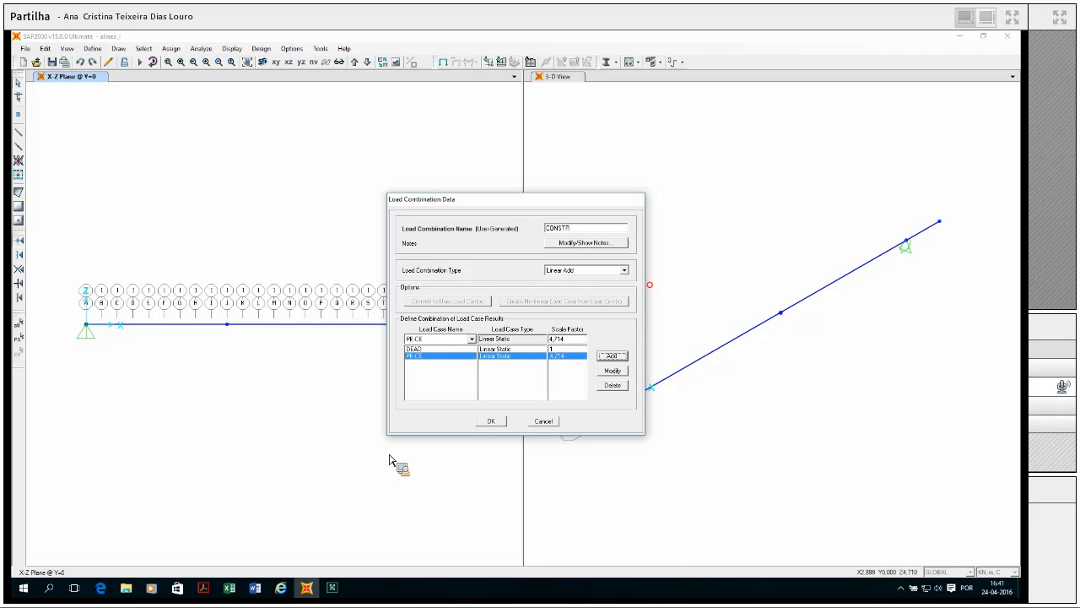
pyautogui.click(499, 421)
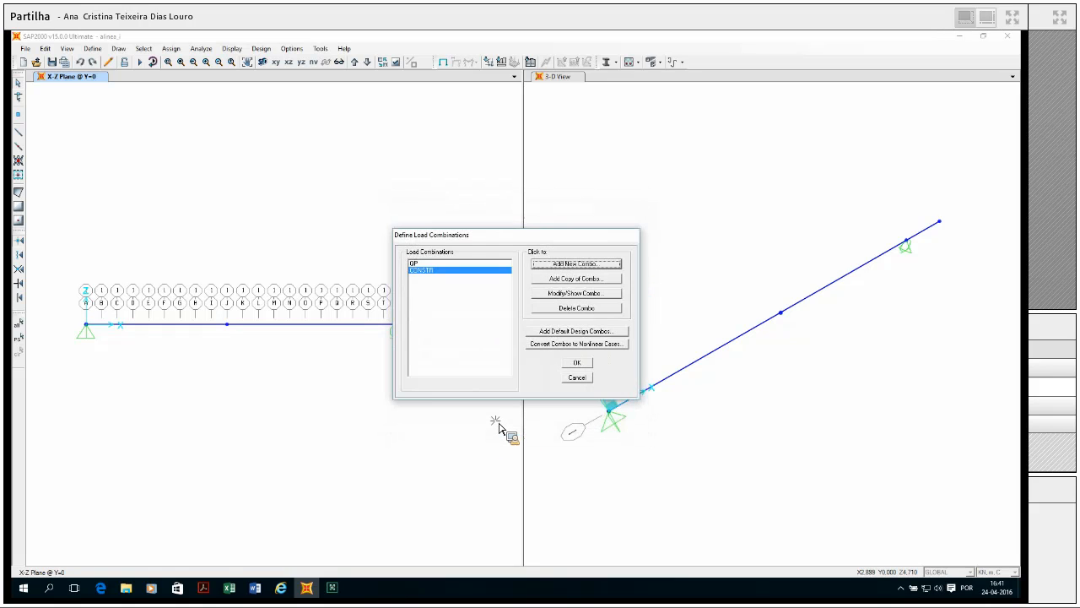
pyautogui.click(584, 366)
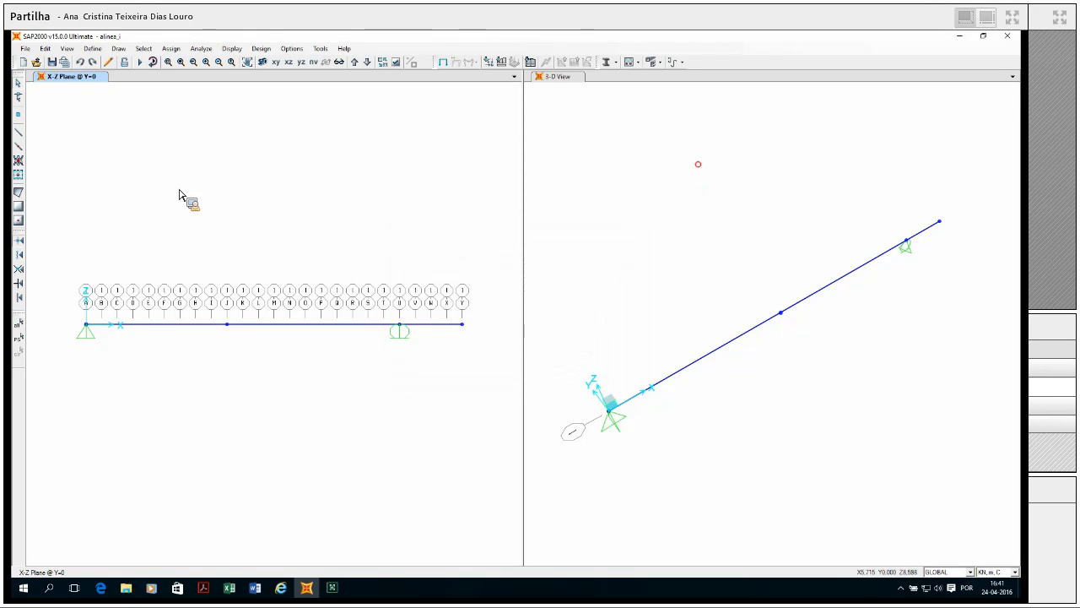
# - Run the analysis and display the deformed shape for the CONSTR combination
pyautogui.click(140, 63)
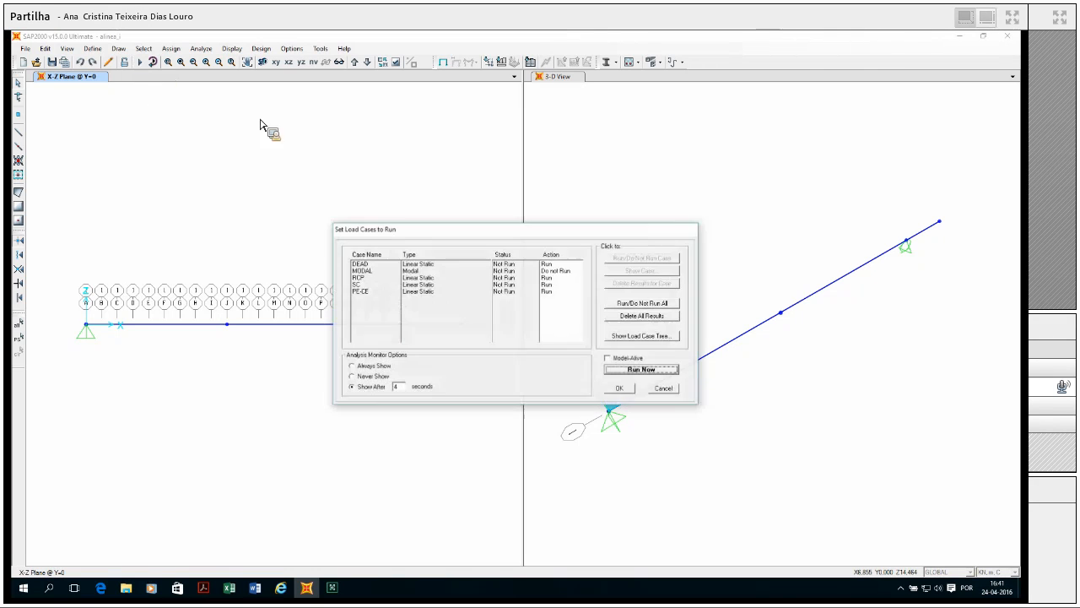
pyautogui.click(620, 372)
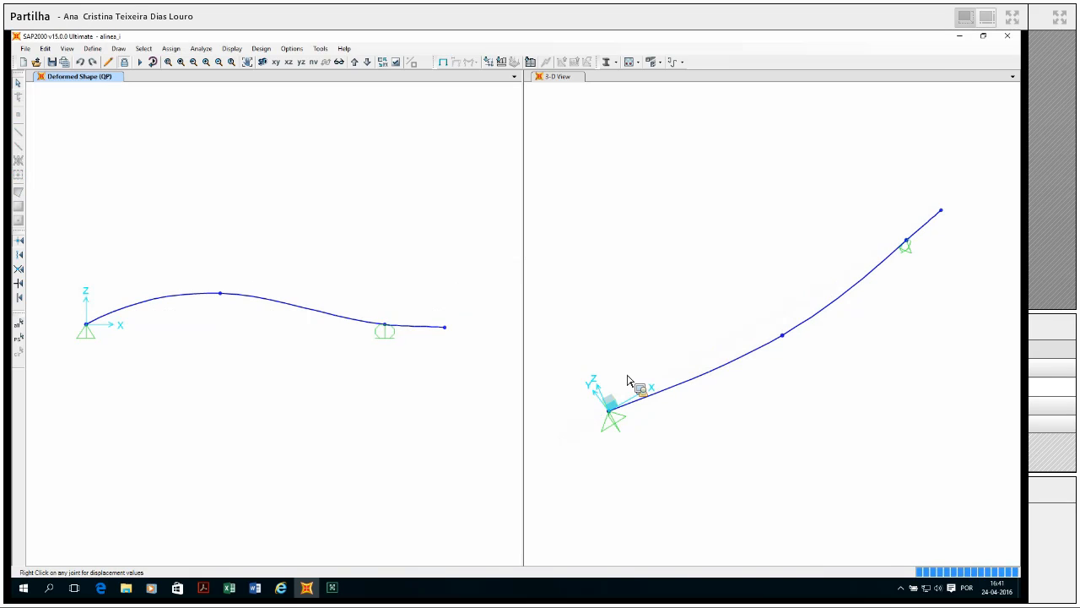
pyautogui.click(469, 63)
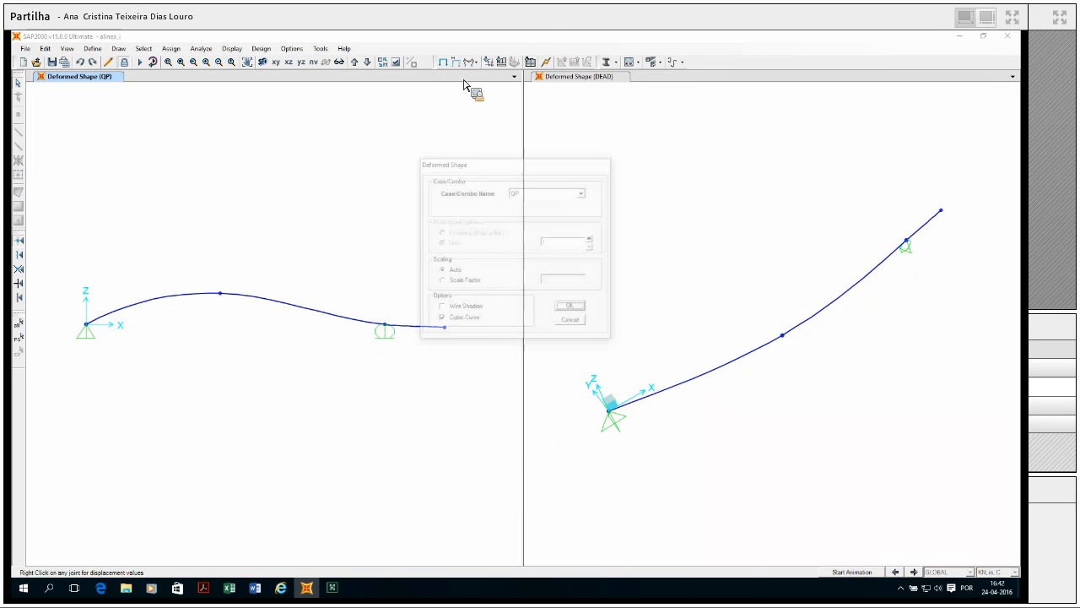
pyautogui.click(582, 192)
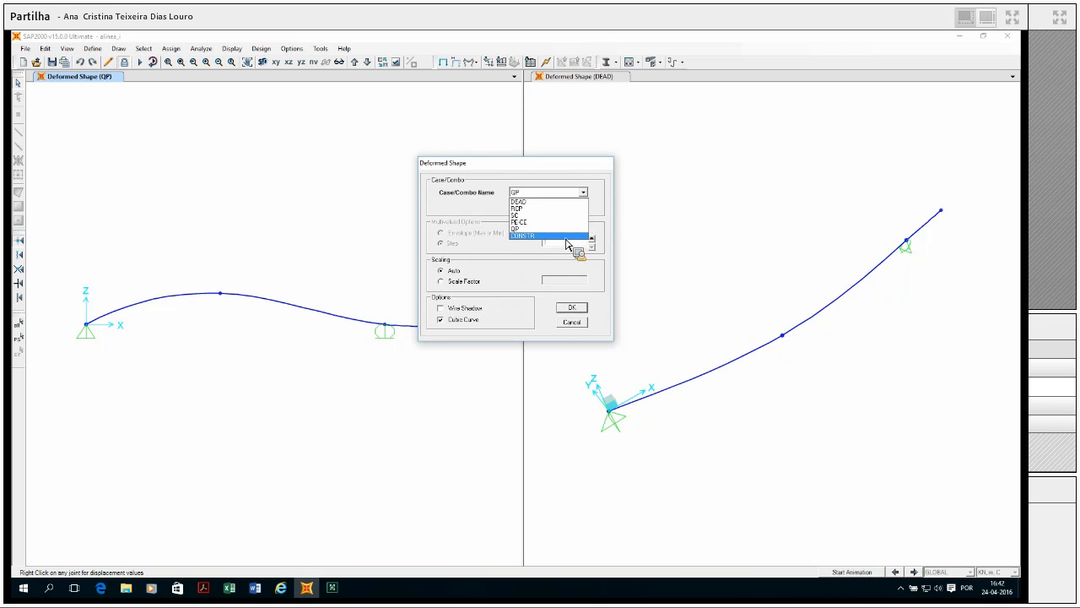
pyautogui.click(564, 237)
pyautogui.click(572, 307)
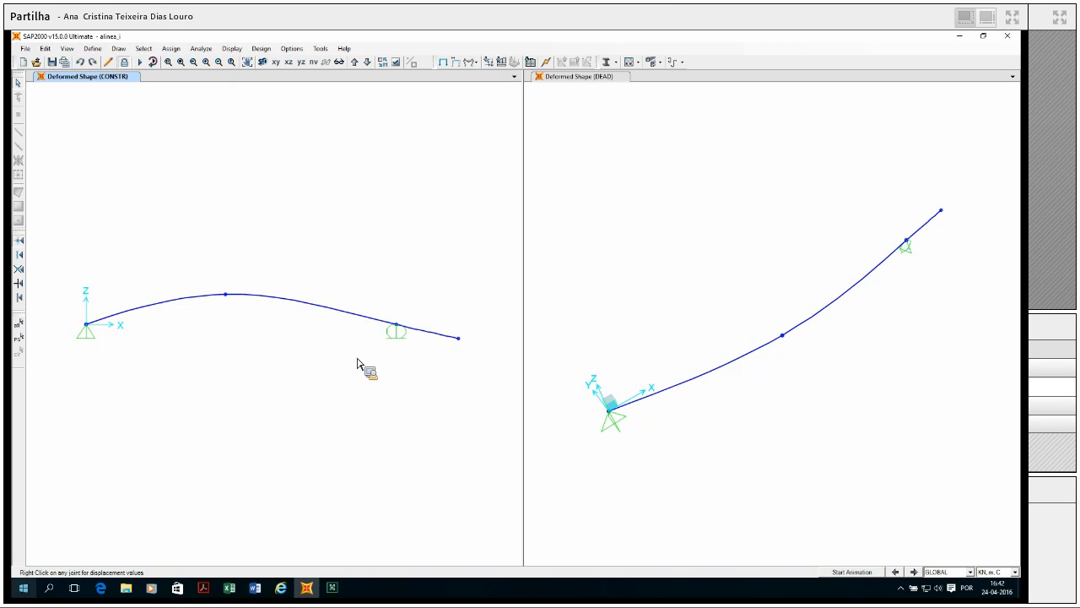
# - Review the elastic loss formula in the Prestress PDF and highlight the "tendon" element modelling topic in the Word outline
pyautogui.moveTo(202, 595)
pyautogui.click(304, 553)
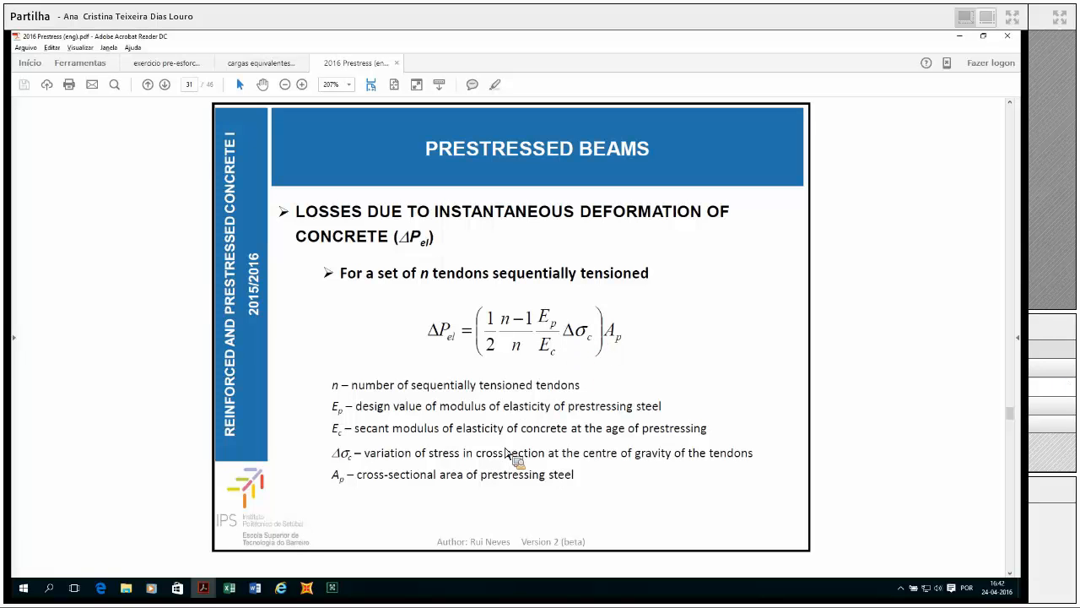
pyautogui.moveTo(259, 597)
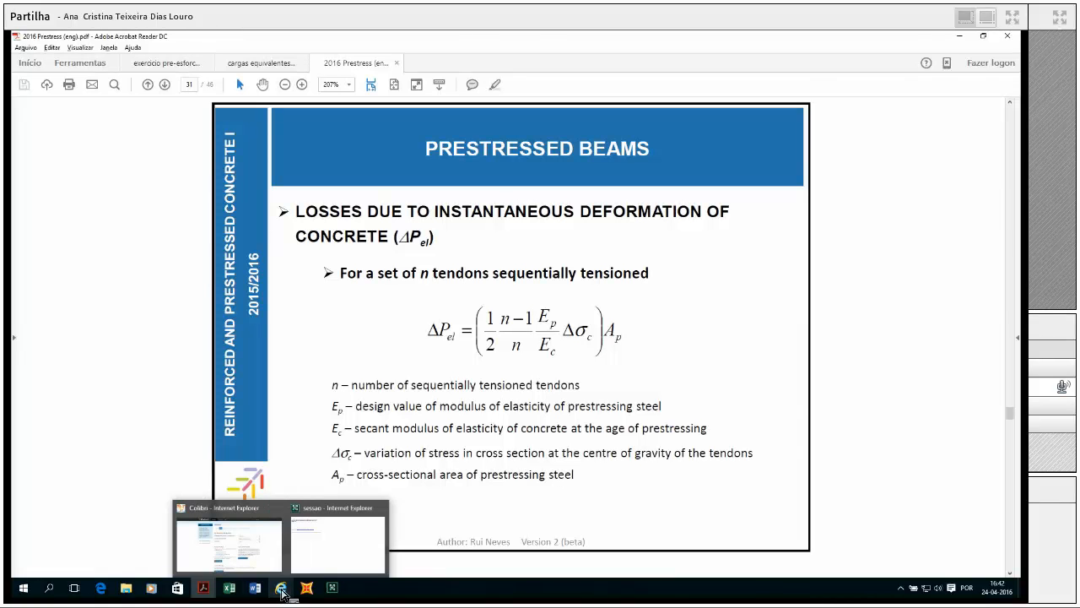
pyautogui.click(258, 592)
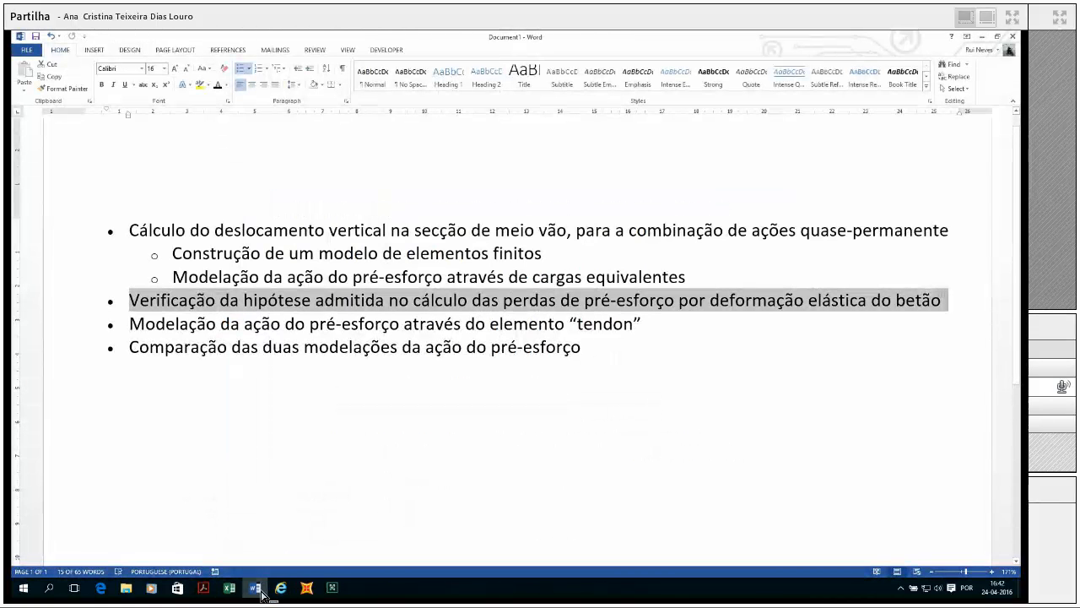
pyautogui.click(133, 331)
pyautogui.moveTo(133, 331); pyautogui.dragTo(648, 326)
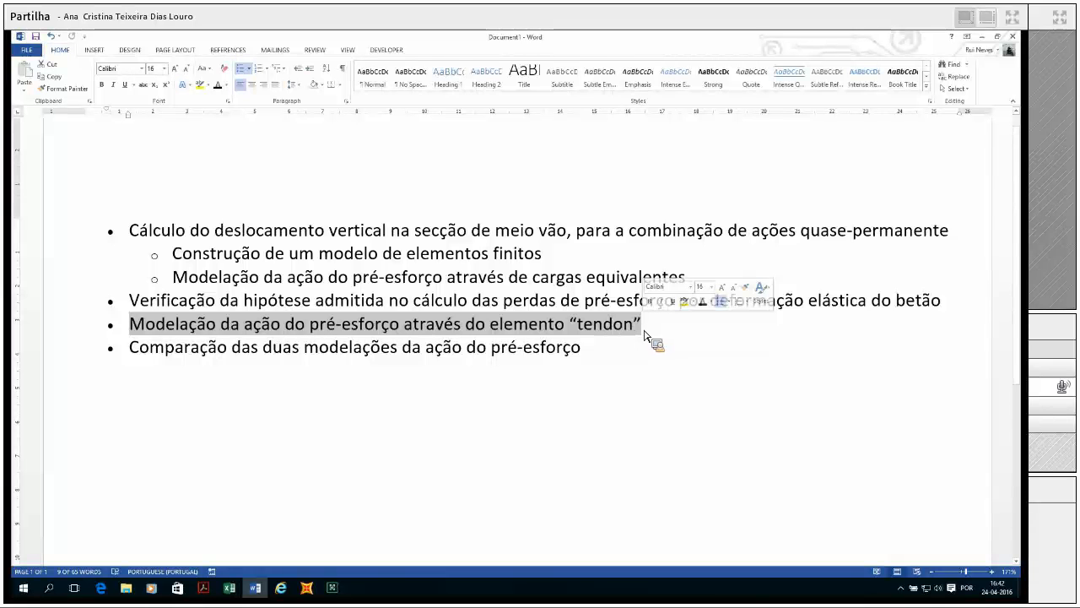
# - Switch back to SAP2000 and unlock the model, accepting deletion of the analysis results
pyautogui.click(311, 587)
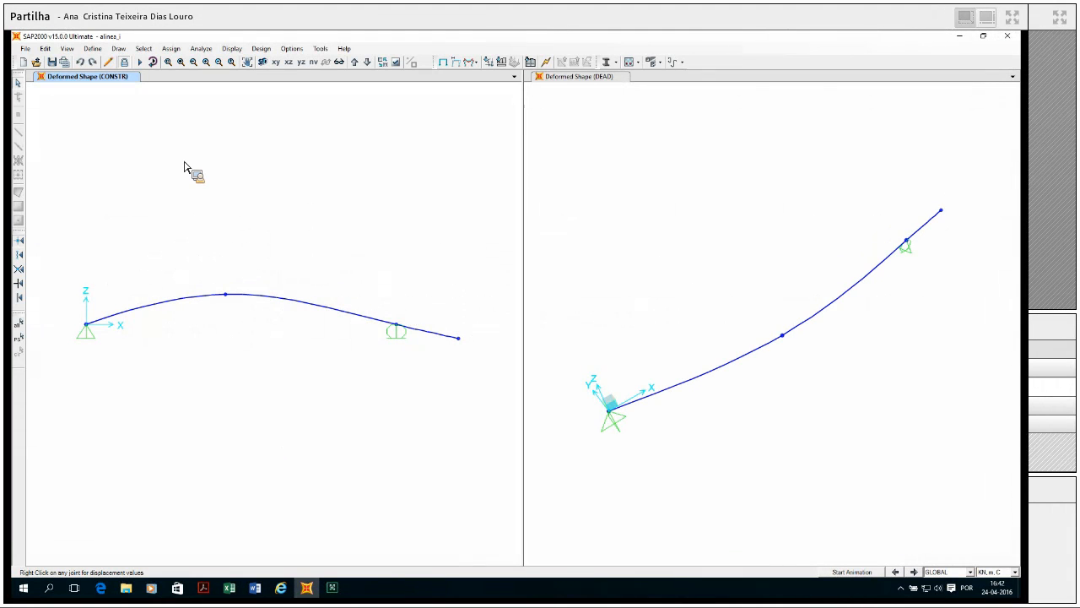
pyautogui.click(125, 62)
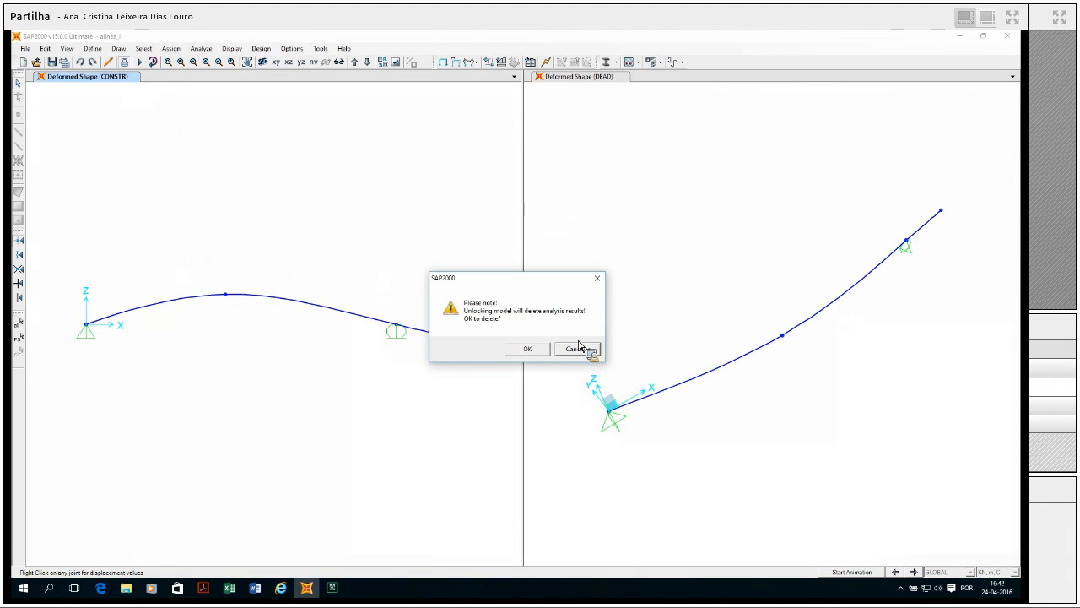
pyautogui.click(541, 350)
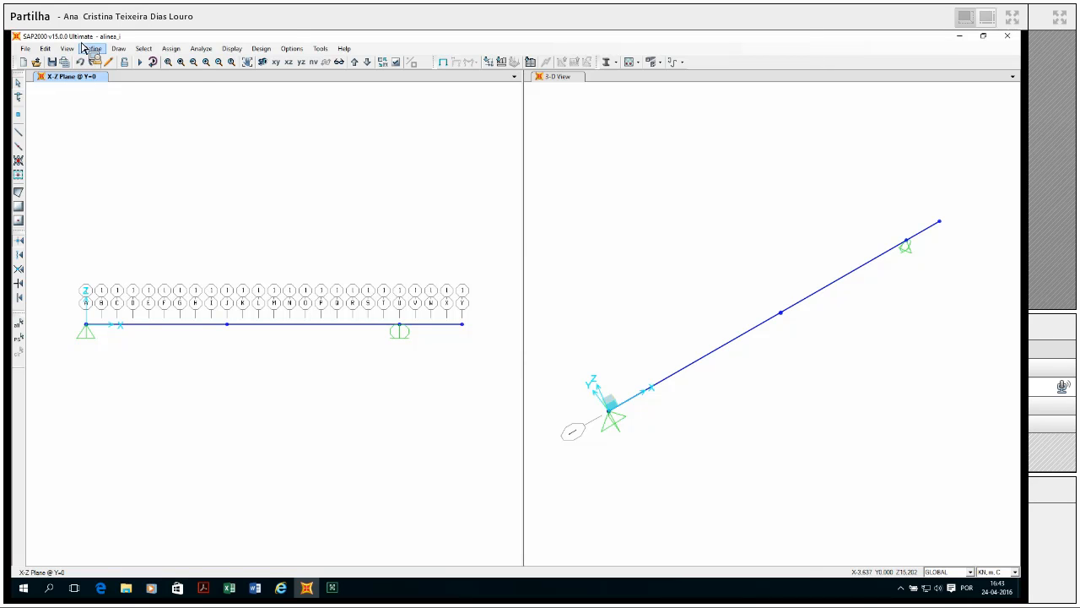
# - Add a load pattern named PE-TENDON of type OTHER with a self-weight multiplier of 0
pyautogui.click(92, 48)
pyautogui.click(136, 222)
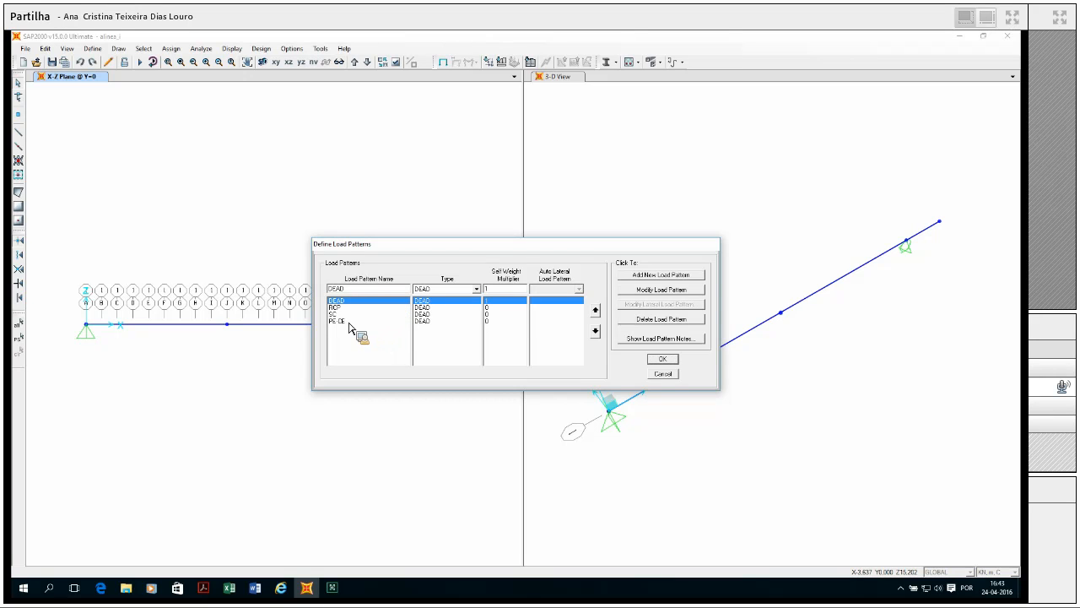
pyautogui.click(350, 321)
pyautogui.doubleClick(360, 291)
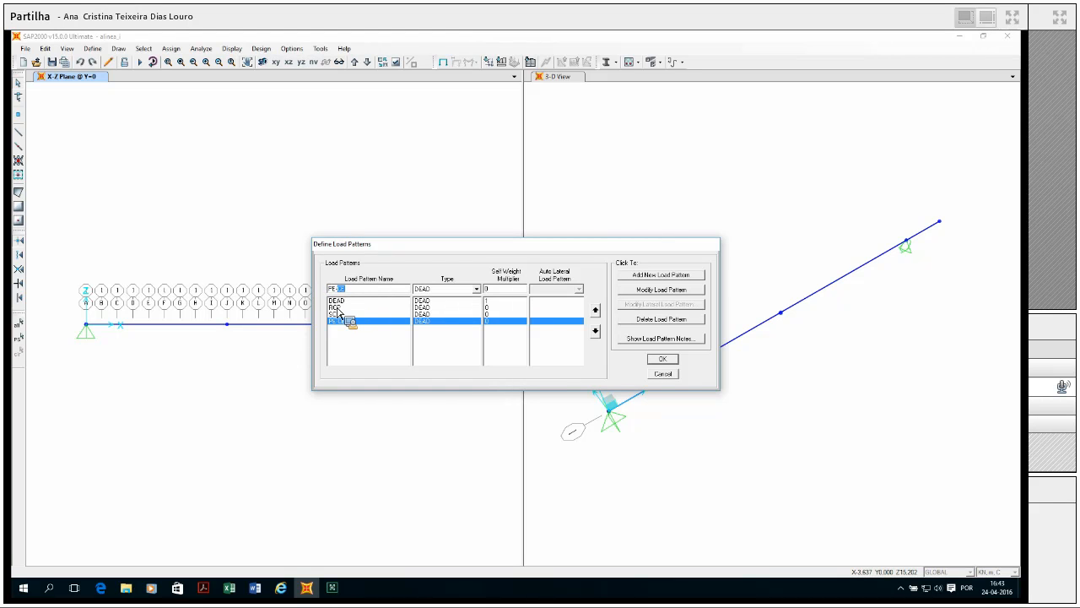
pyautogui.write('TENDON')
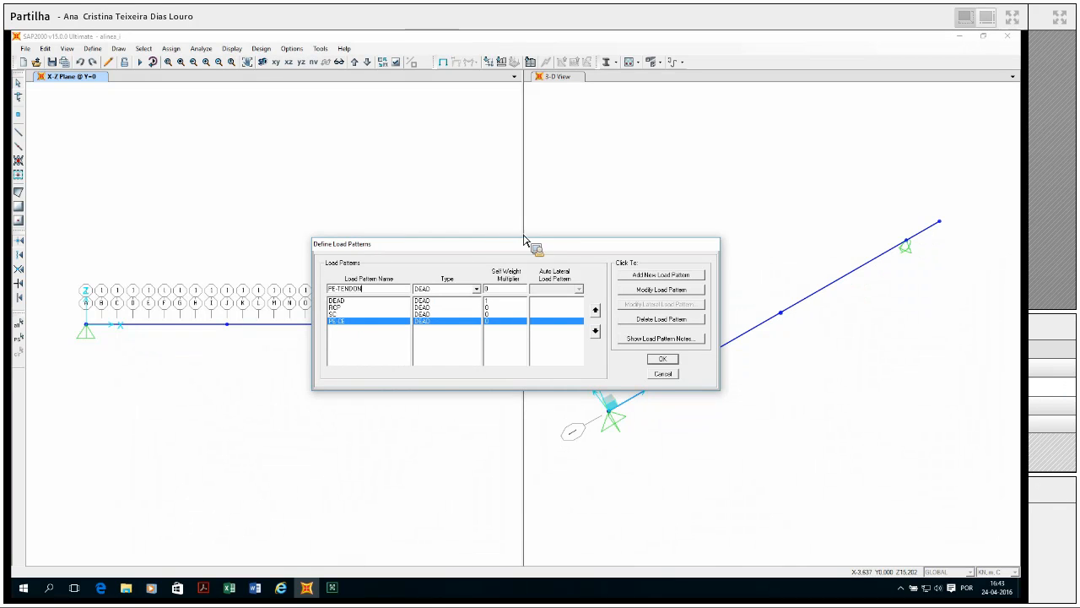
pyautogui.click(476, 289)
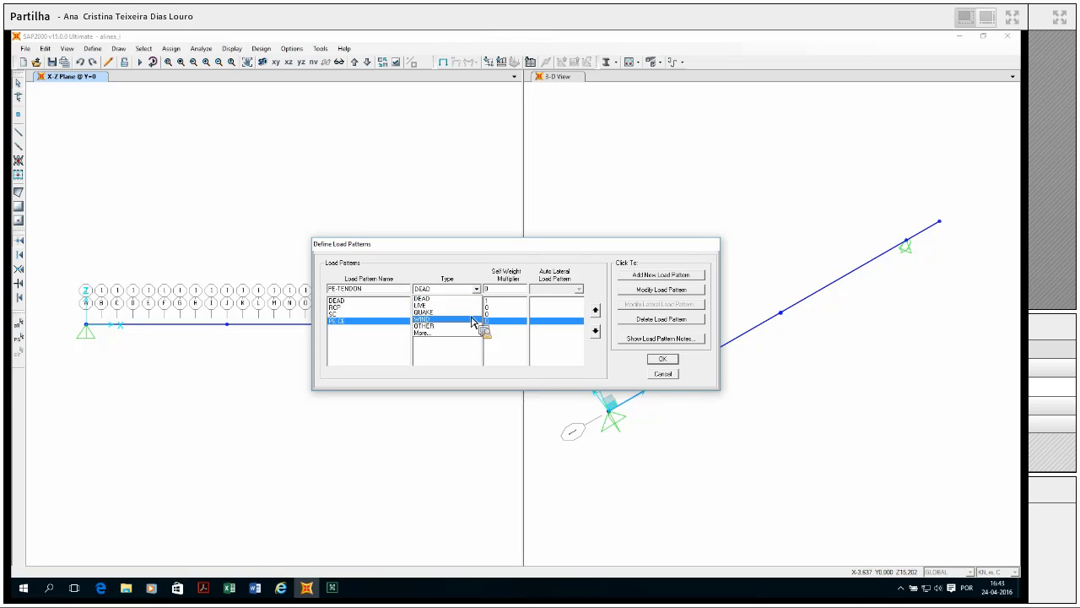
pyautogui.click(424, 326)
pyautogui.click(658, 277)
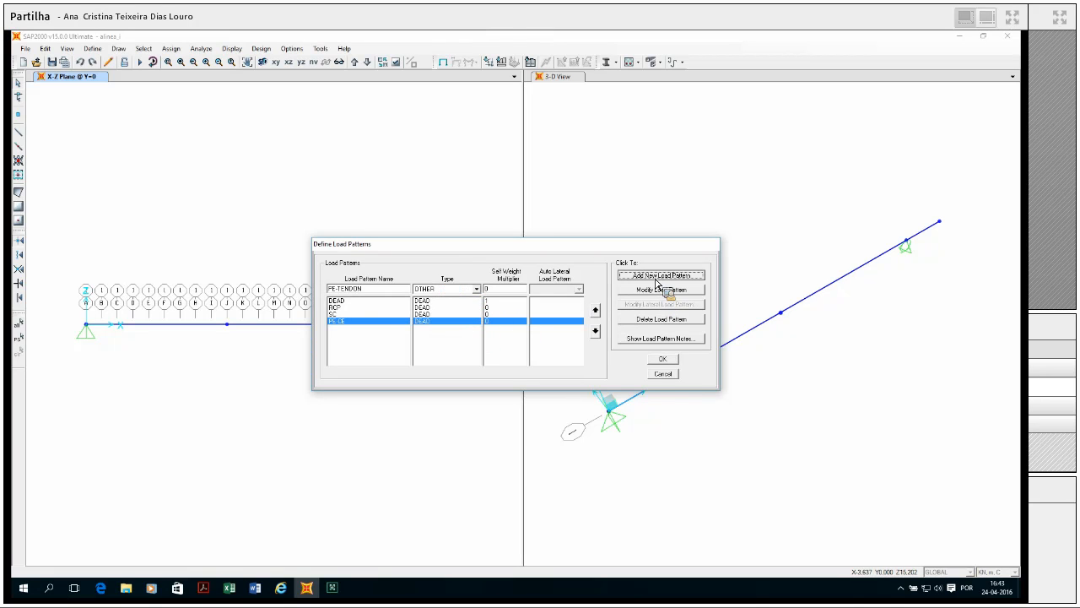
pyautogui.click(662, 359)
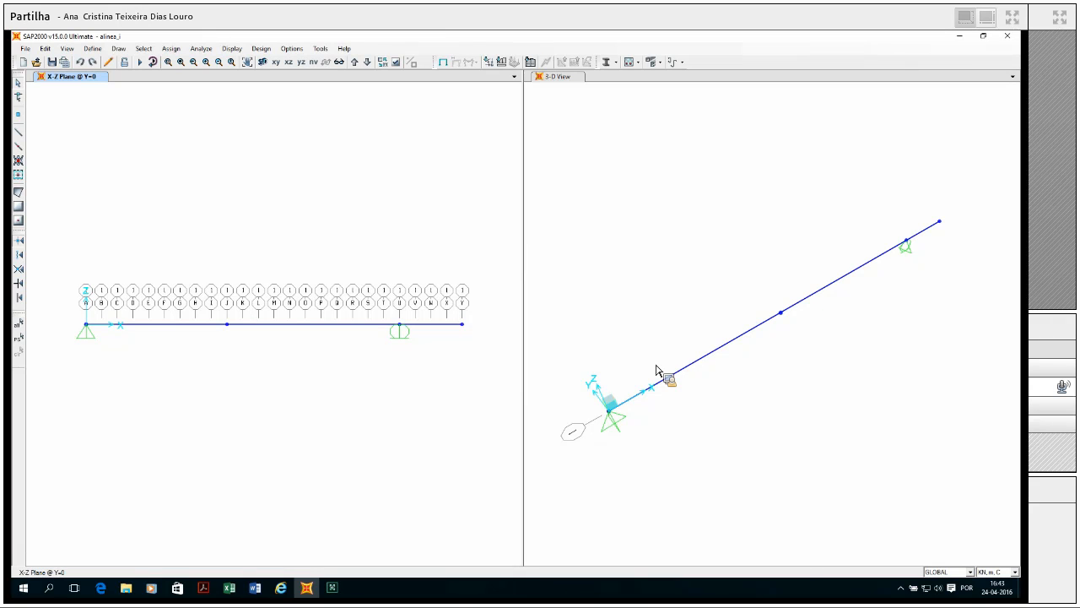
# - Add a tendon section TEN1 with a tendon area of 36.4E-04 m², checking the area in the equivalent loads PDF
pyautogui.click(92, 48)
pyautogui.moveTo(103, 79)
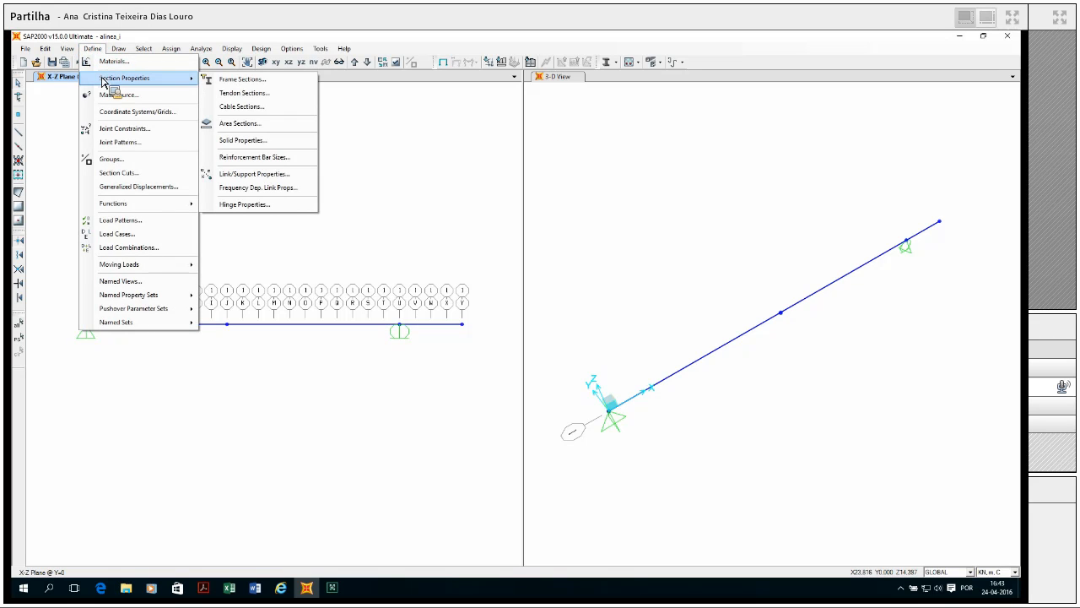
pyautogui.click(247, 93)
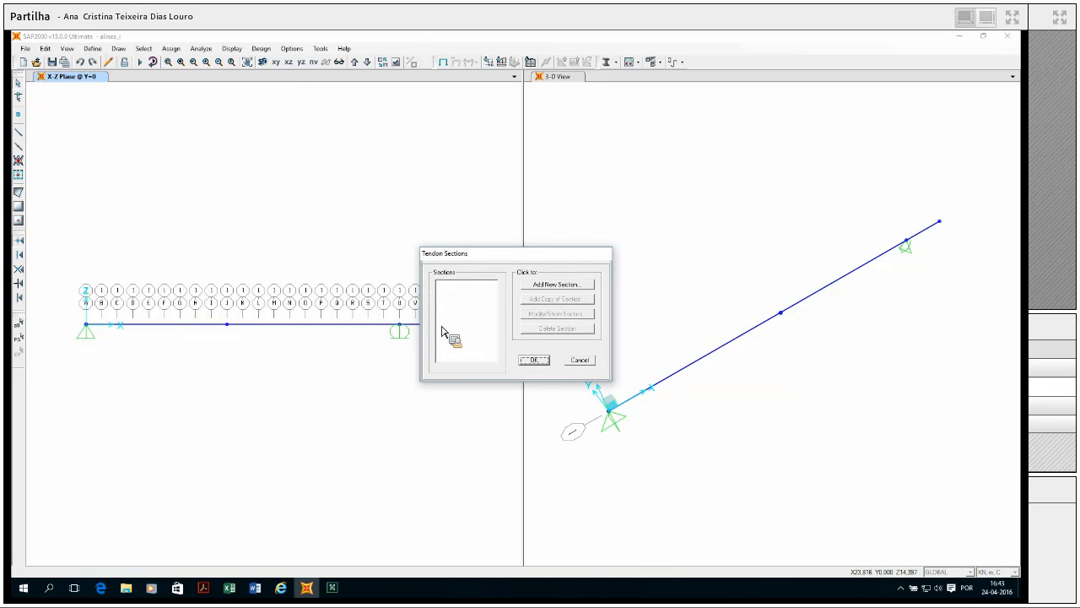
pyautogui.click(572, 286)
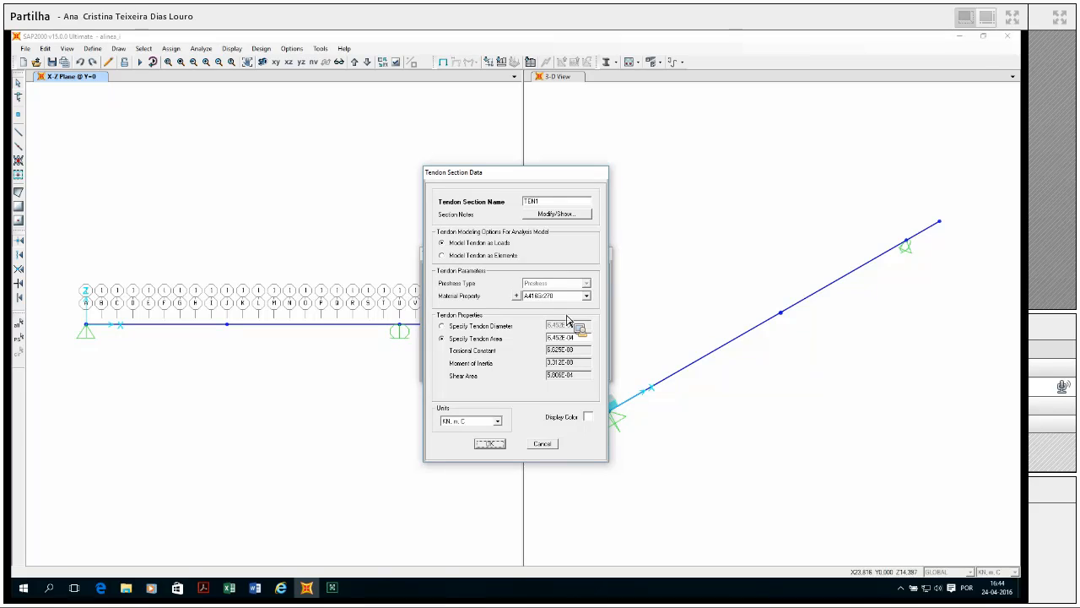
pyautogui.doubleClick(564, 338)
pyautogui.click(566, 340)
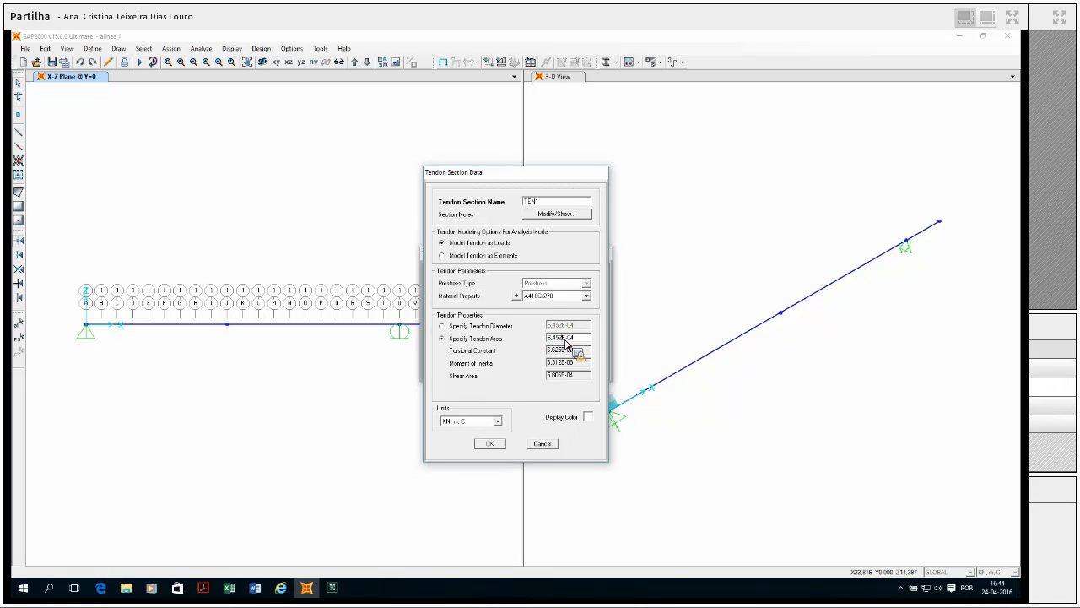
pyautogui.moveTo(566, 340); pyautogui.dragTo(547, 339)
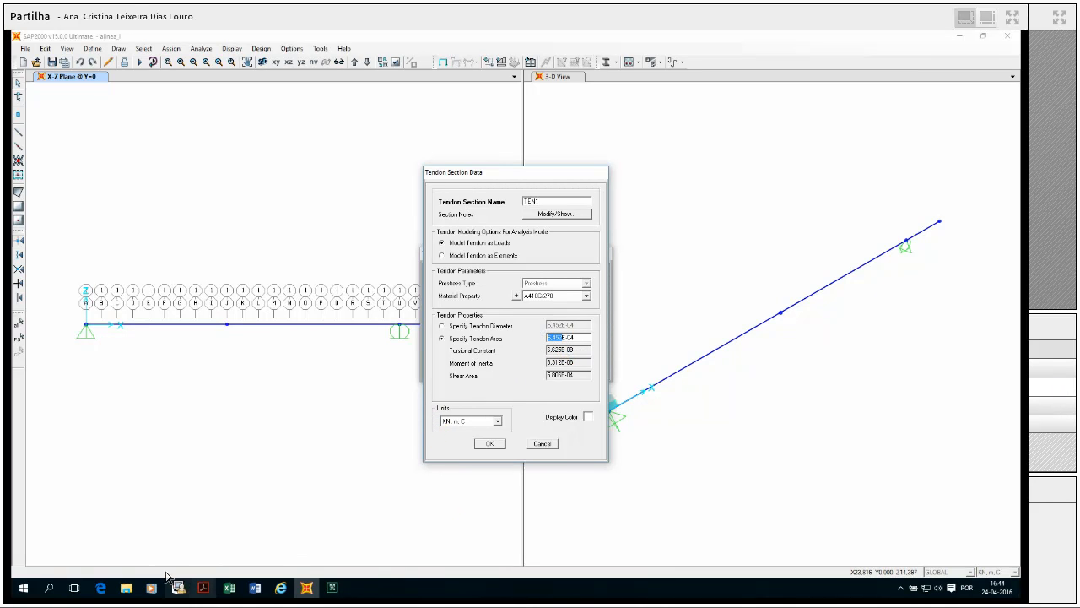
pyautogui.click(209, 592)
pyautogui.click(241, 511)
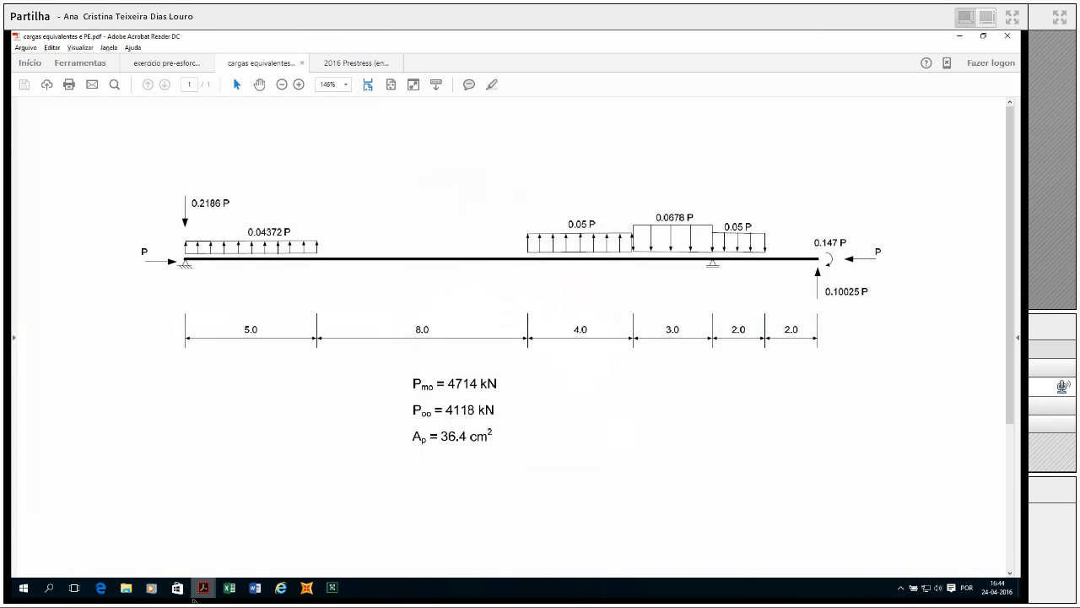
pyautogui.click(307, 589)
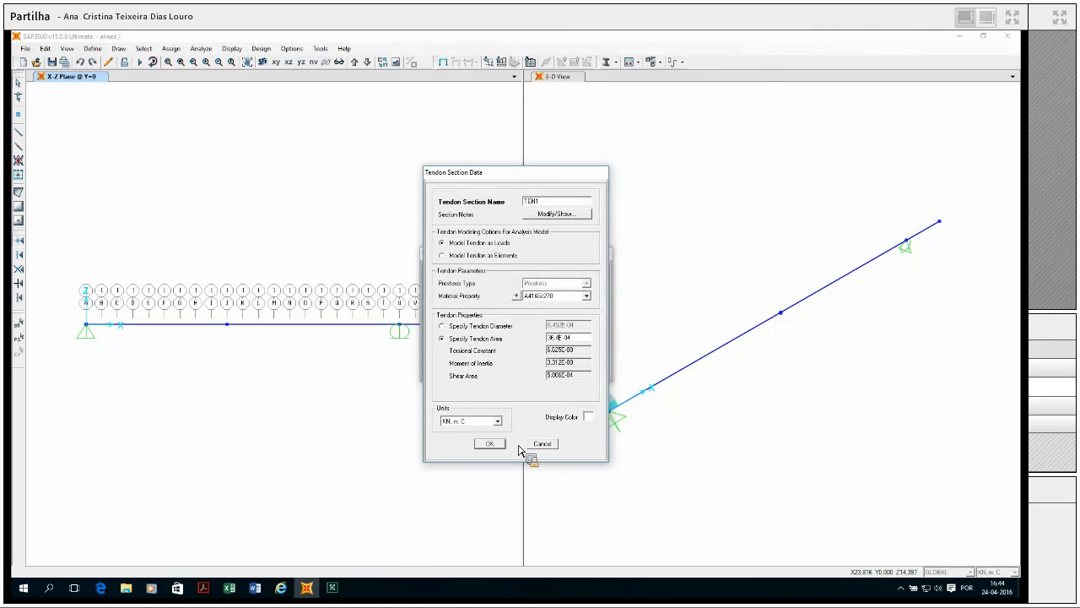
pyautogui.click(491, 445)
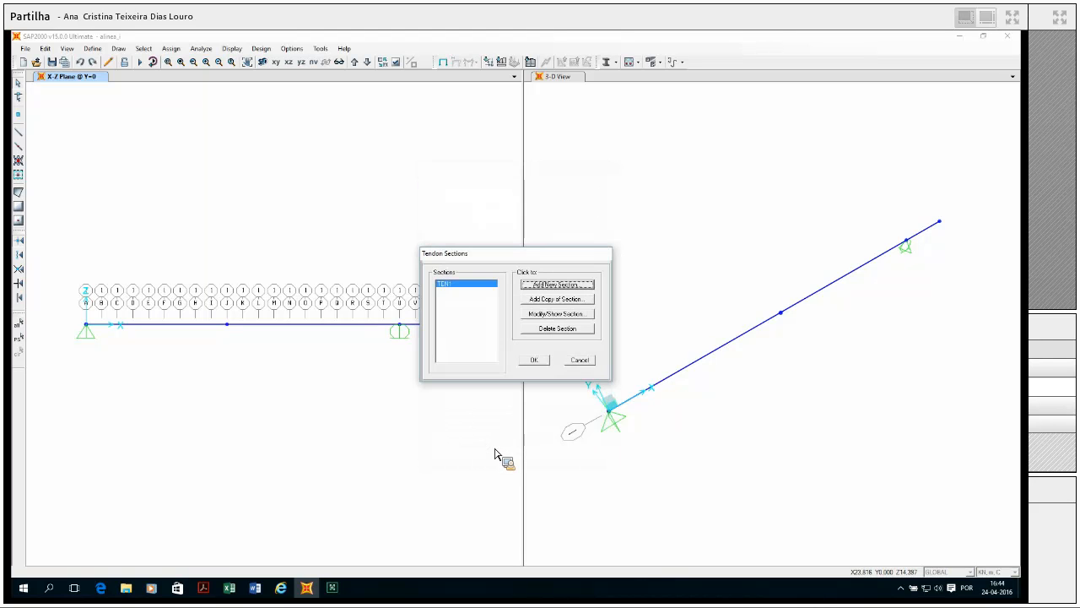
pyautogui.click(535, 361)
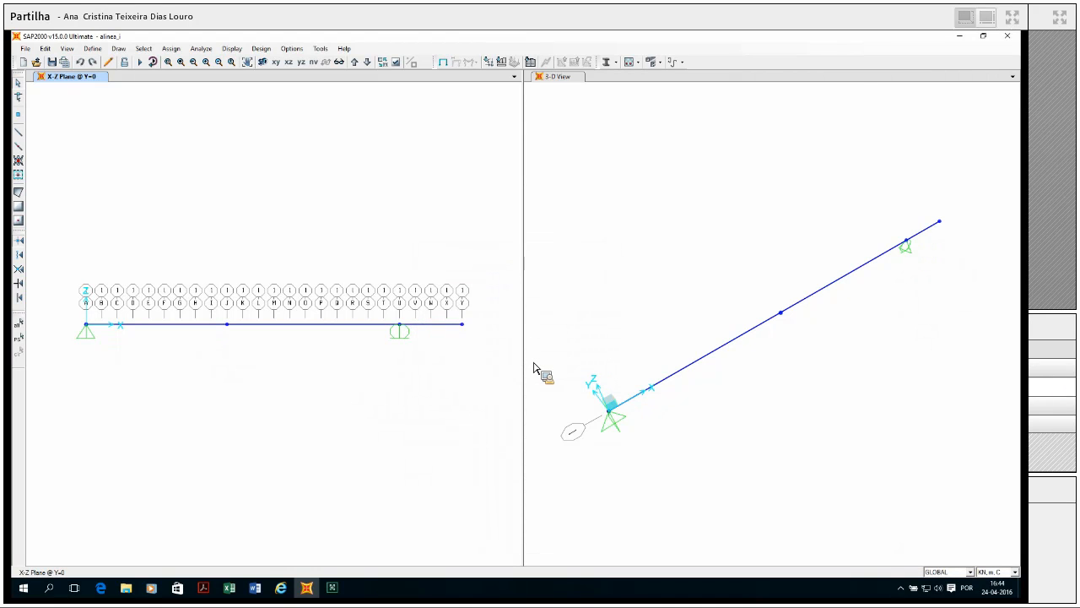
# - Start the Draw Frame/Cable/Tendon command and set the line object type to Tendon with section TEN1
pyautogui.click(121, 48)
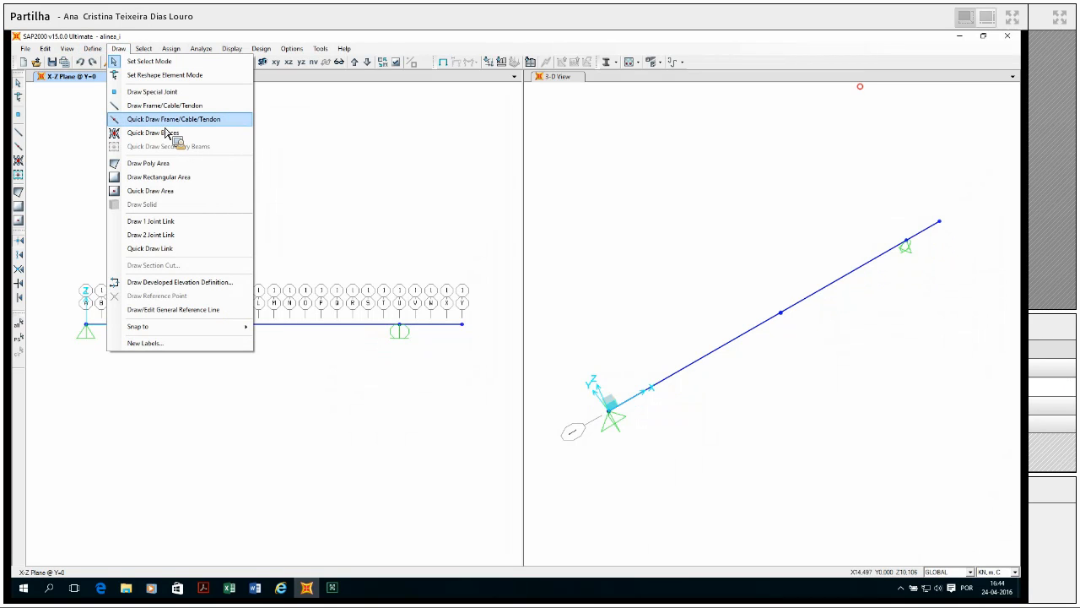
pyautogui.click(165, 105)
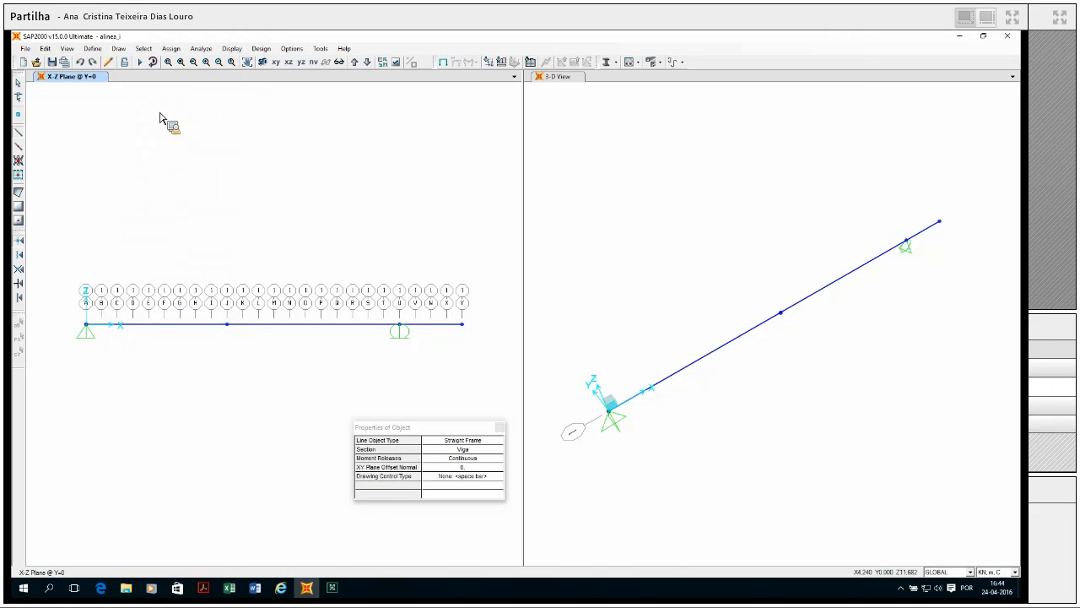
pyautogui.click(90, 327)
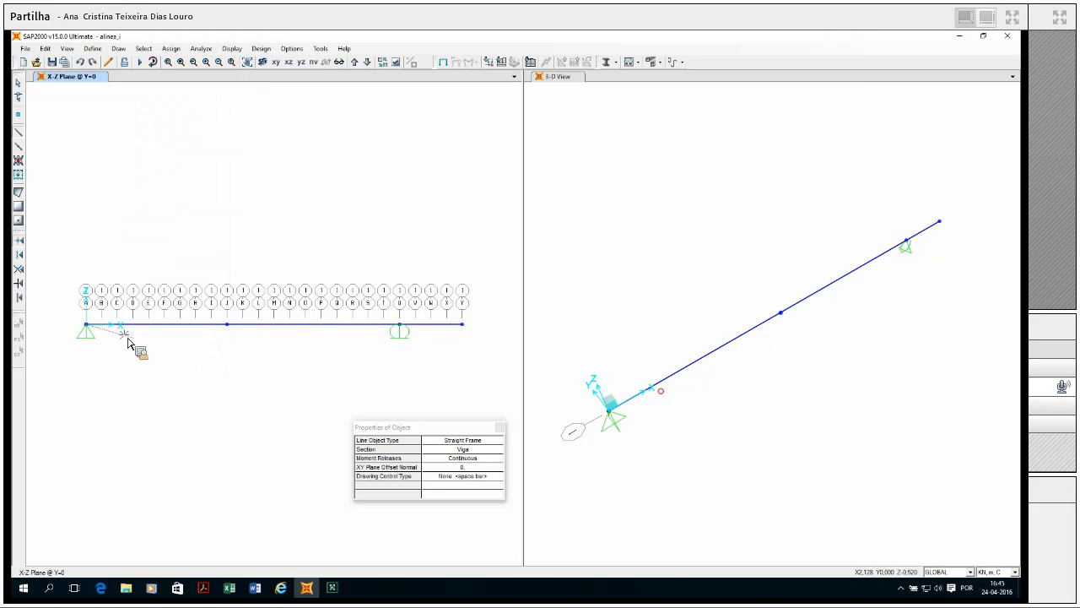
pyautogui.click(464, 330)
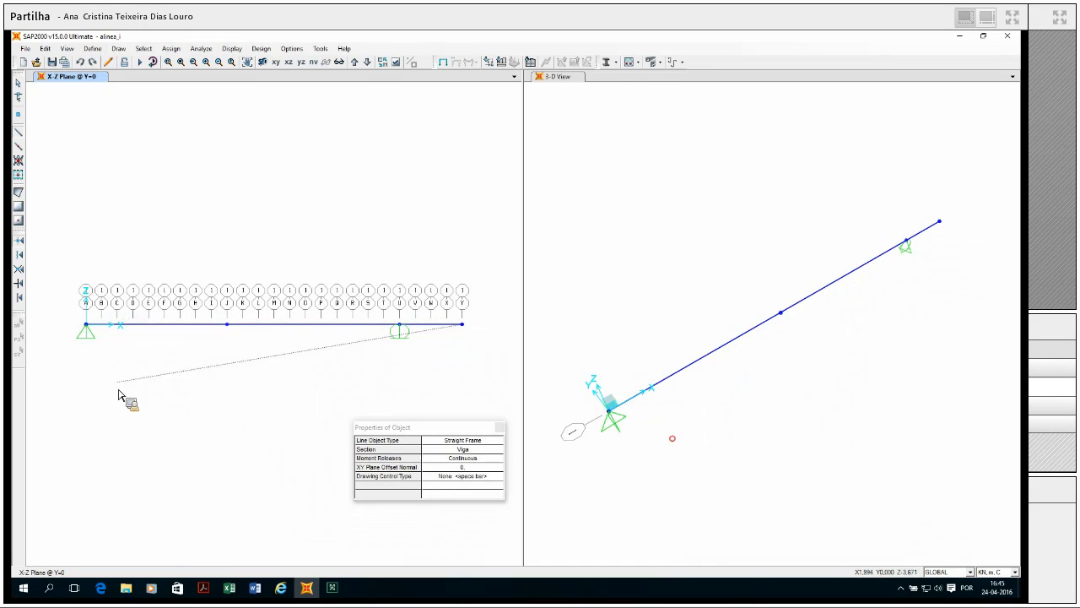
pyautogui.press('Escape')
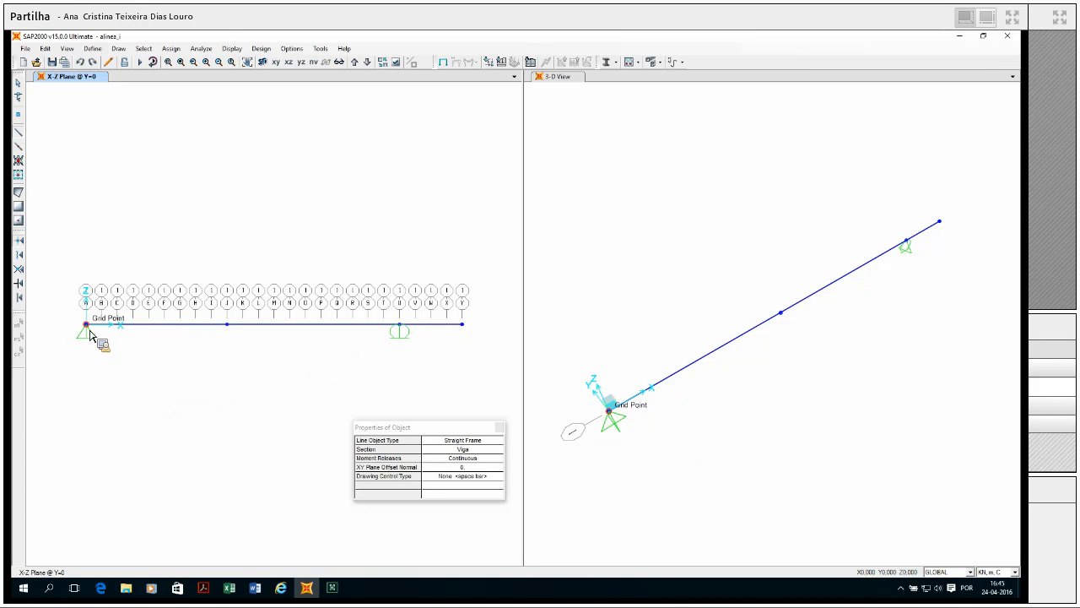
pyautogui.click(467, 325)
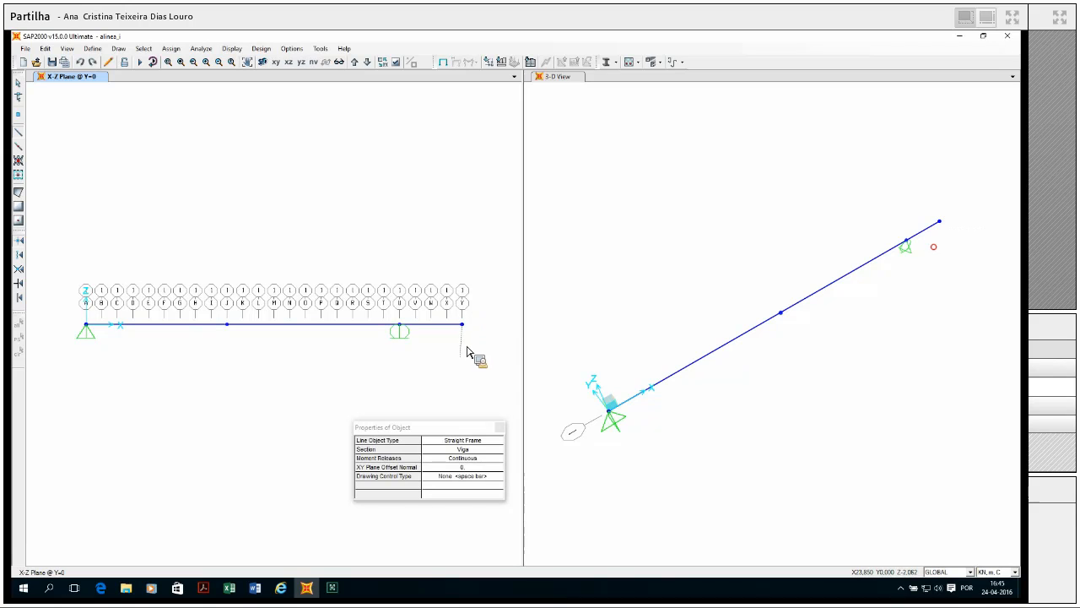
pyautogui.click(453, 441)
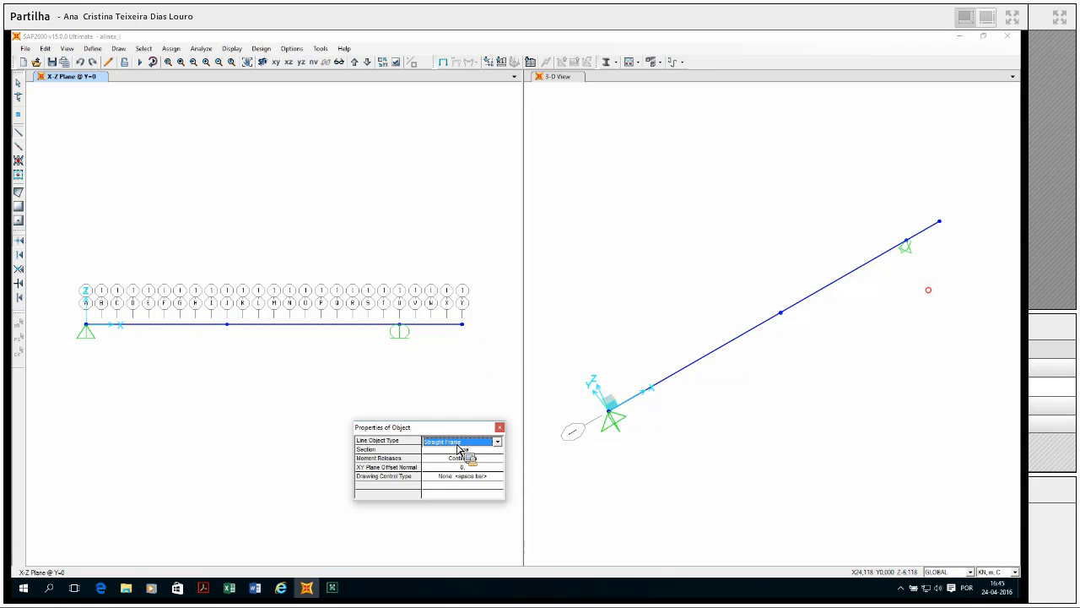
pyautogui.click(498, 443)
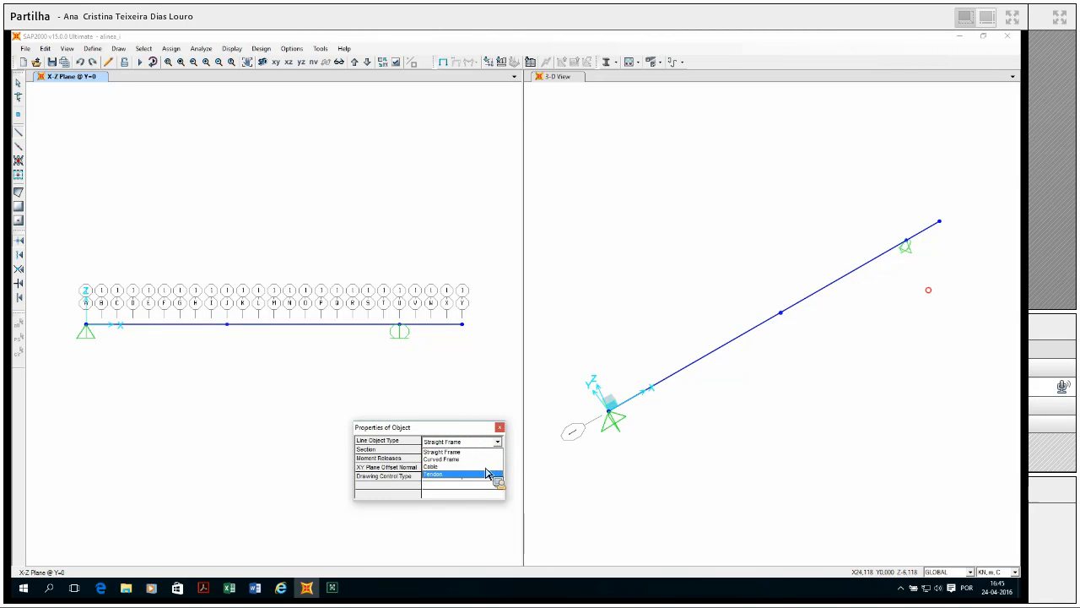
pyautogui.click(483, 474)
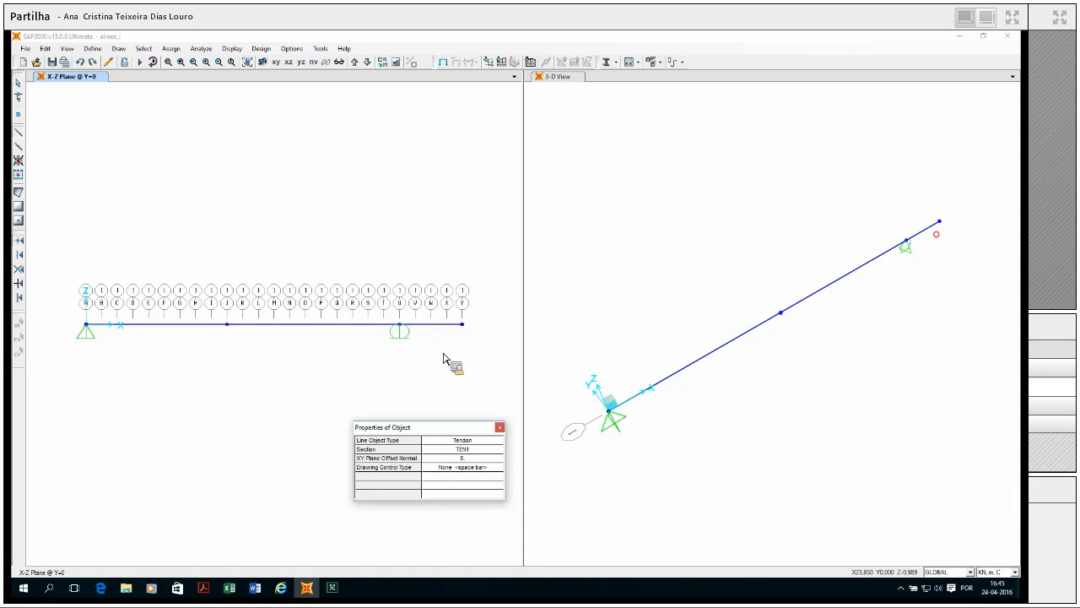
pyautogui.click(447, 400)
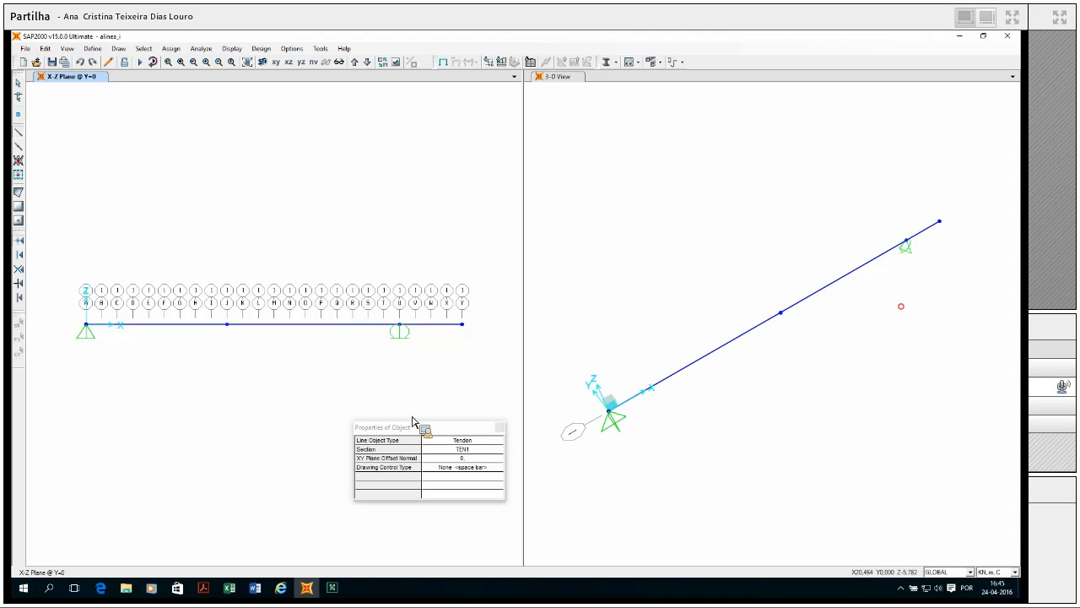
pyautogui.click(430, 443)
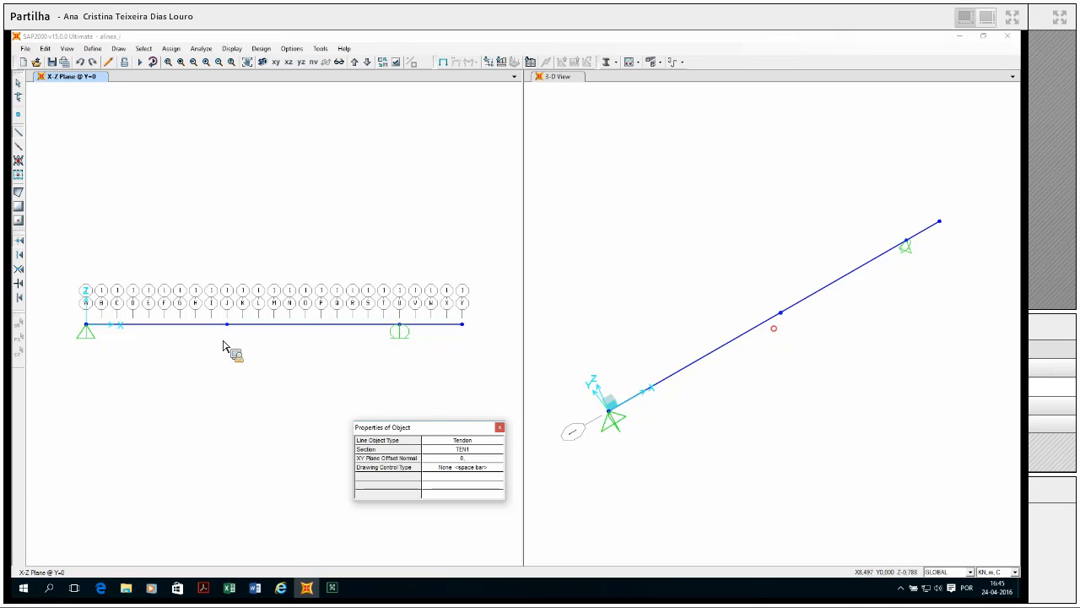
# - Draw a tendon along the beam from its pinned end to the cantilever tip and accept the linear tendon layout
pyautogui.click(89, 333)
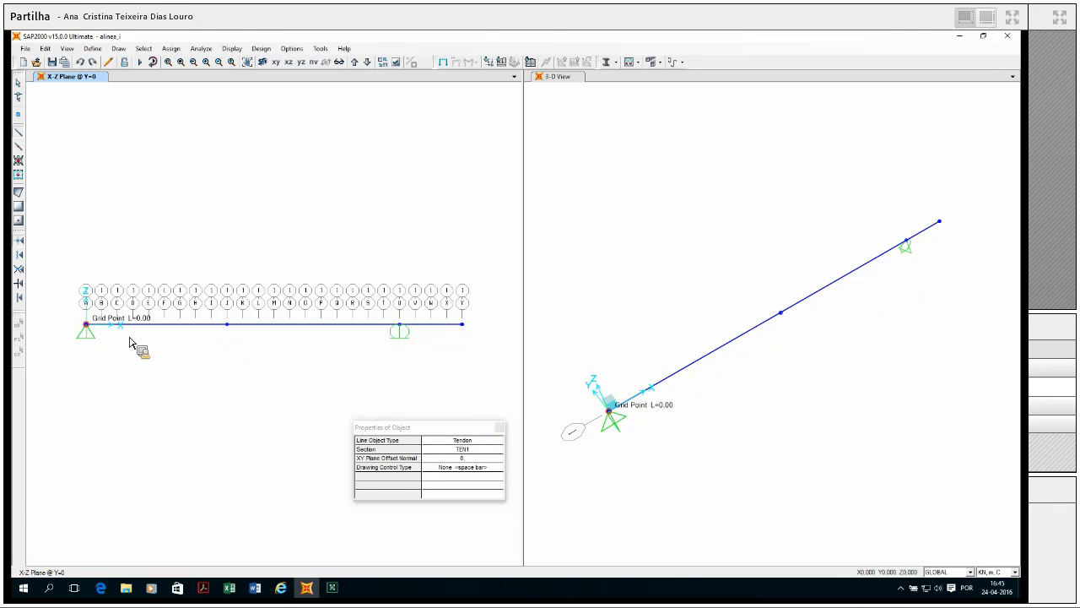
pyautogui.doubleClick(468, 336)
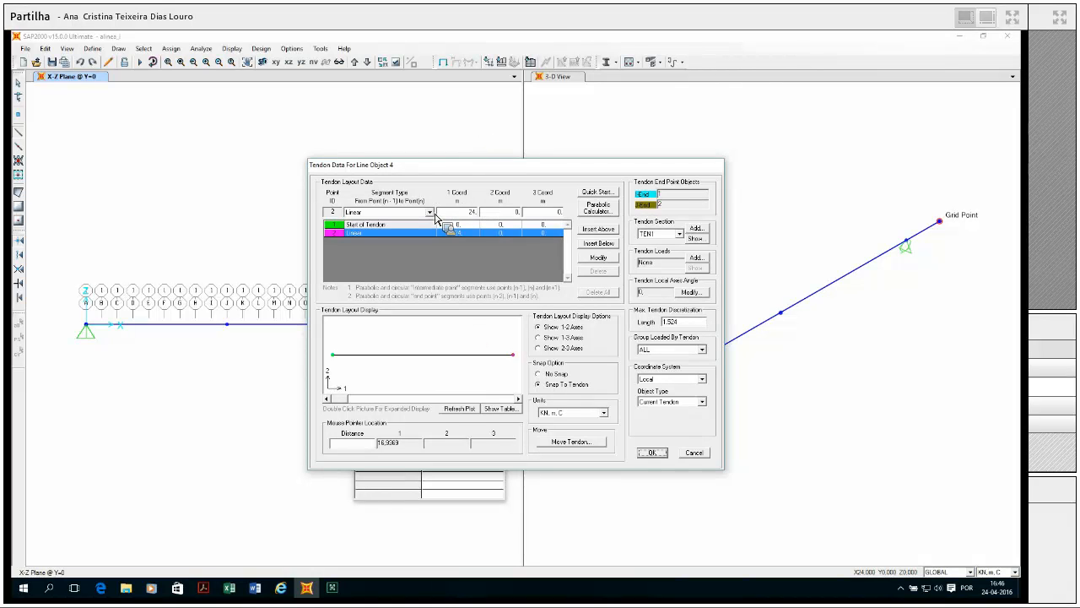
pyautogui.moveTo(435, 218); pyautogui.dragTo(434, 226)
pyautogui.moveTo(435, 226); pyautogui.dragTo(436, 229)
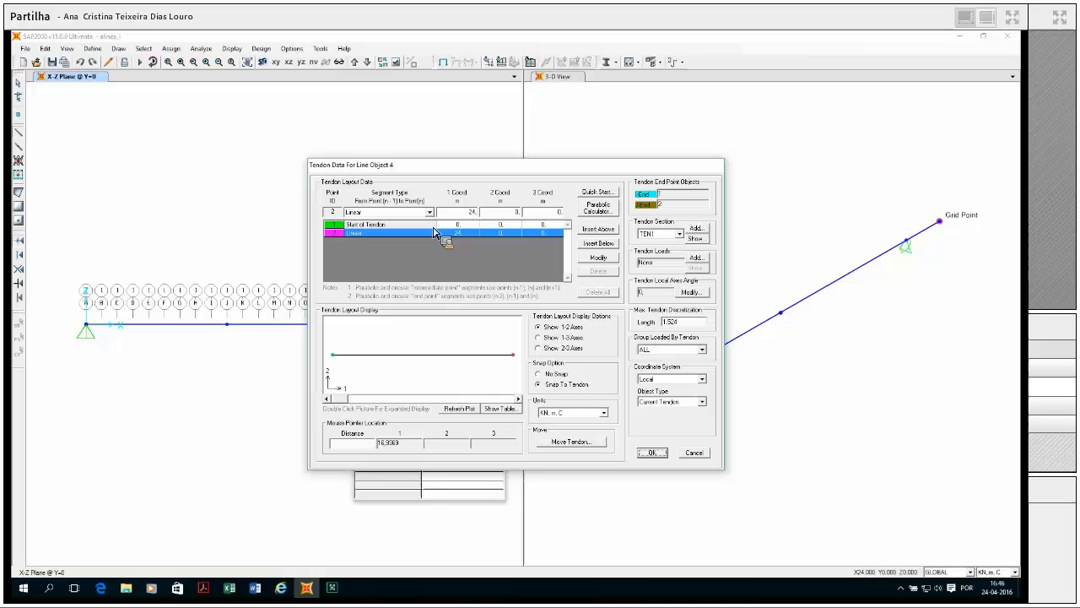
pyautogui.moveTo(434, 231); pyautogui.dragTo(438, 239)
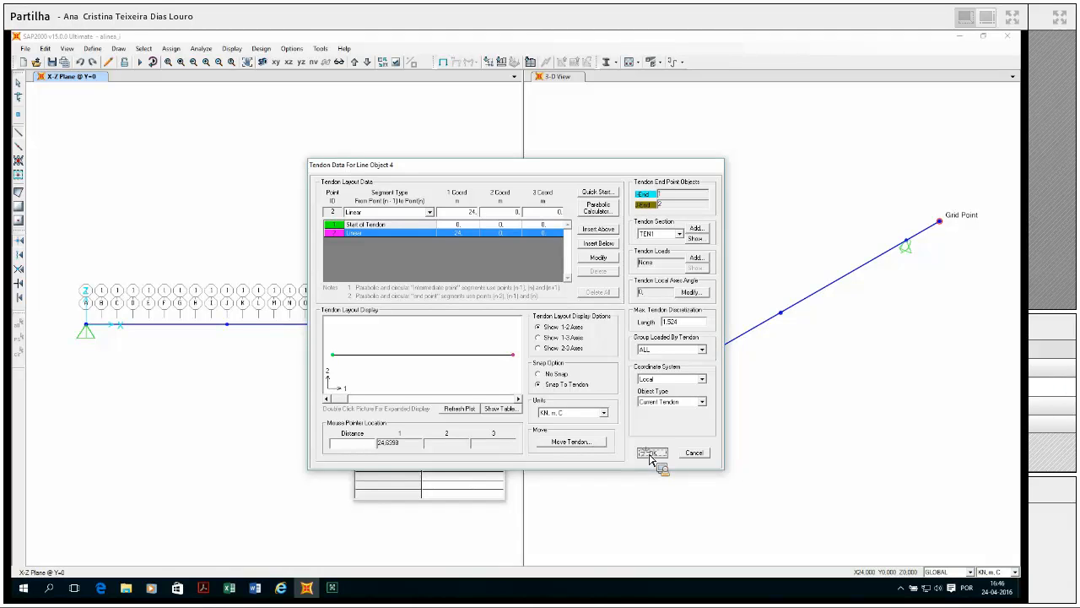
pyautogui.click(652, 453)
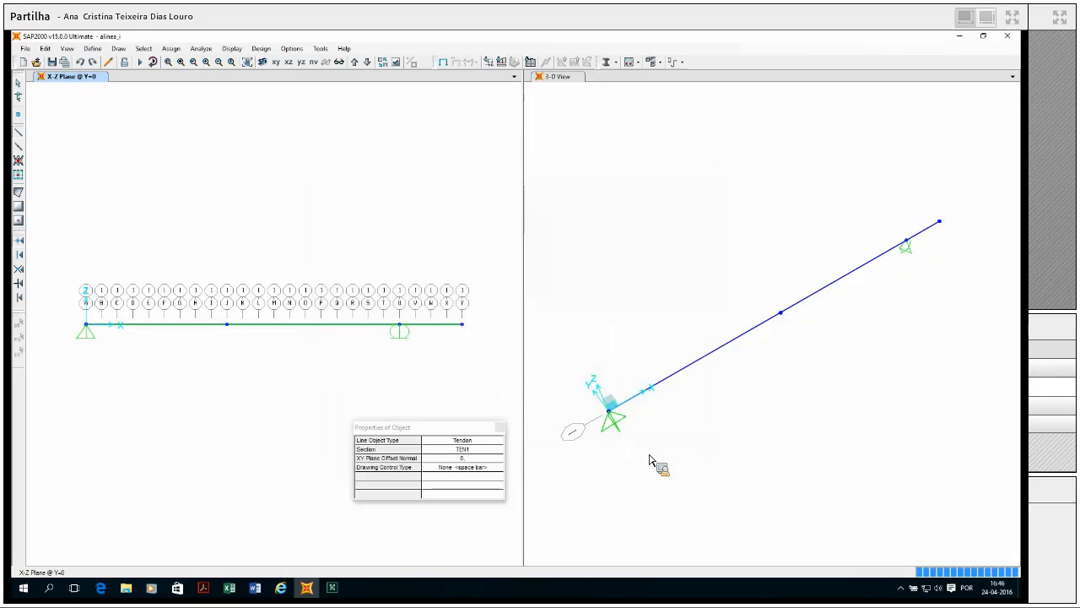
# - Start interactive database editing, deselect the frame assignment and property tables, and select only the Tendon Layout Data 02 - Segments table
pyautogui.click(45, 48)
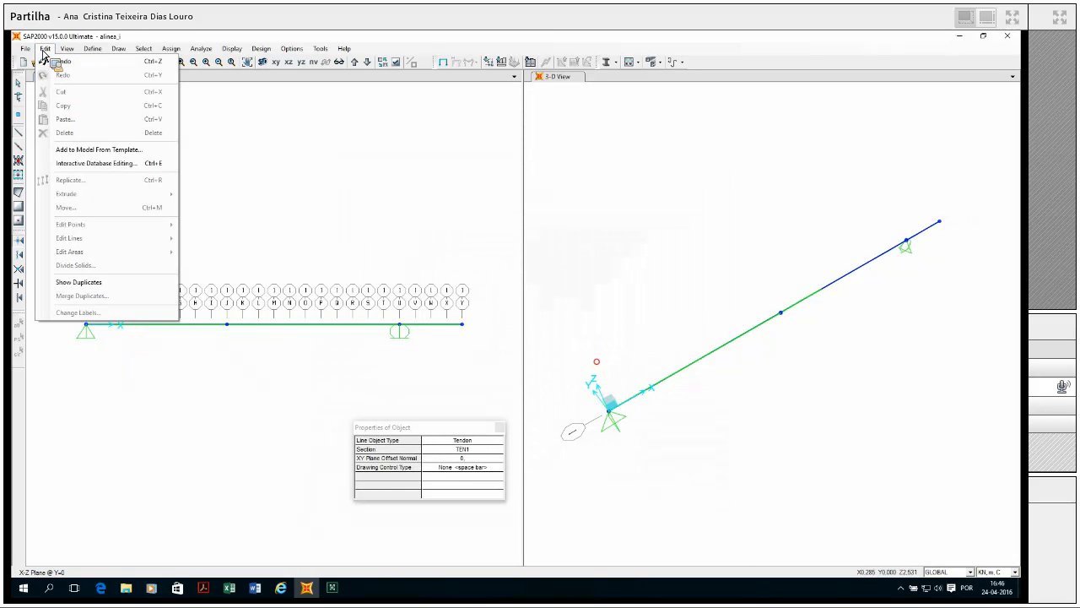
pyautogui.click(94, 164)
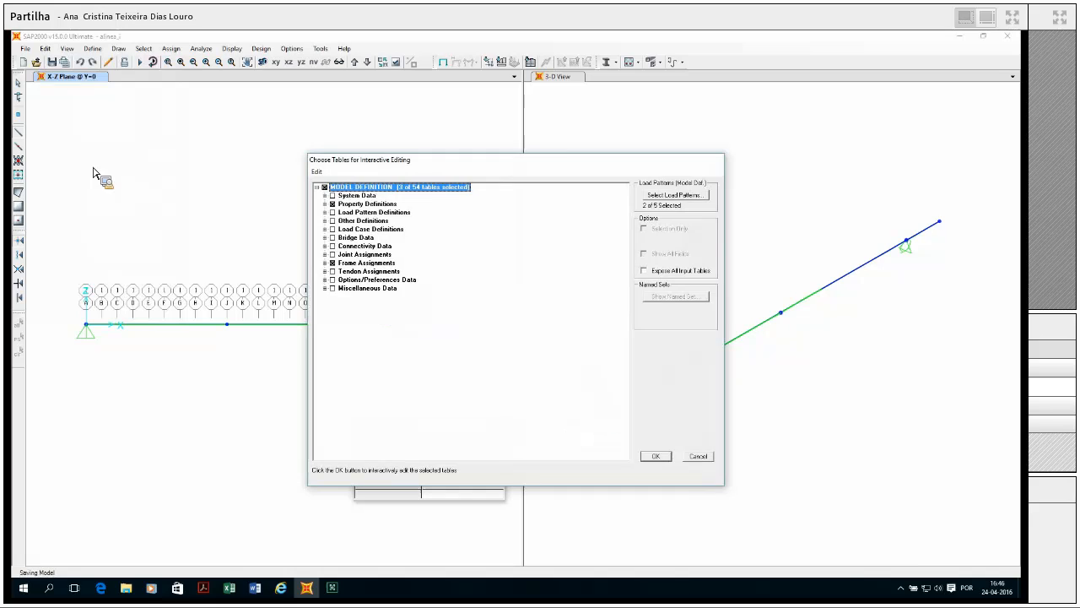
pyautogui.click(333, 264)
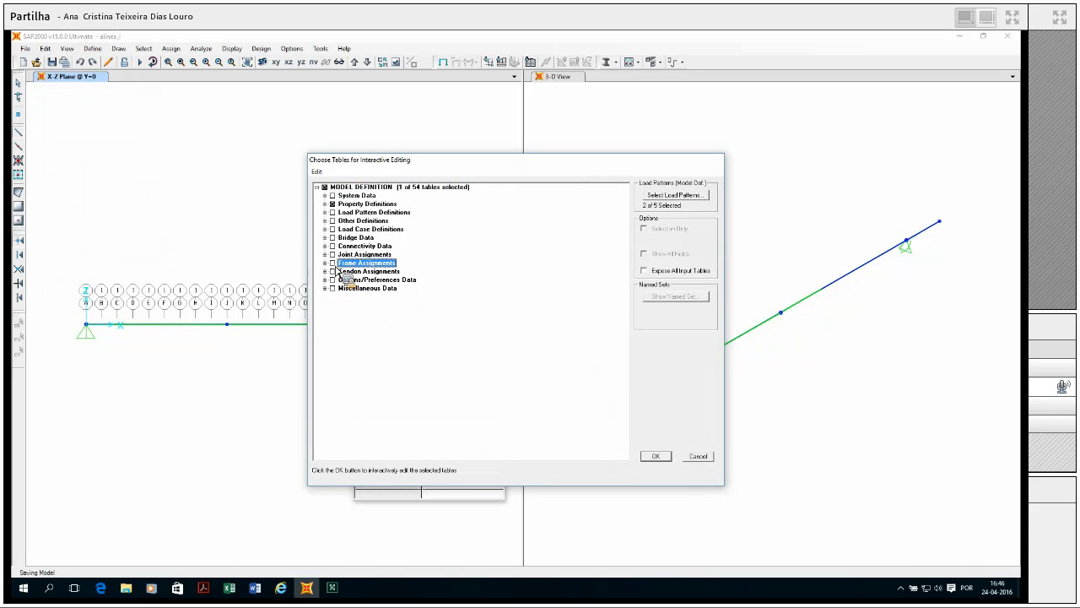
pyautogui.click(333, 203)
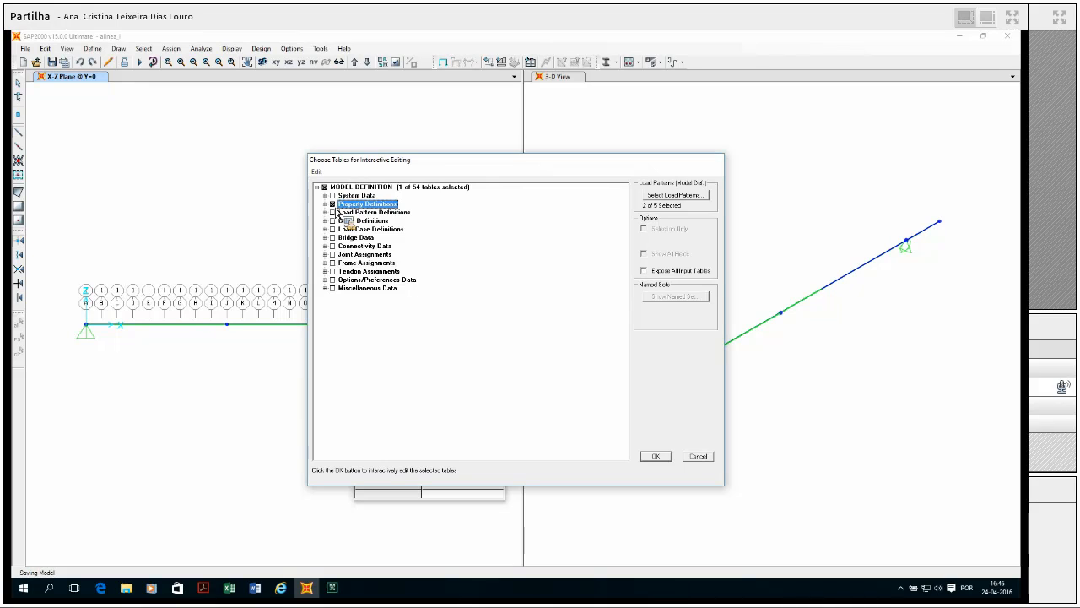
pyautogui.click(325, 272)
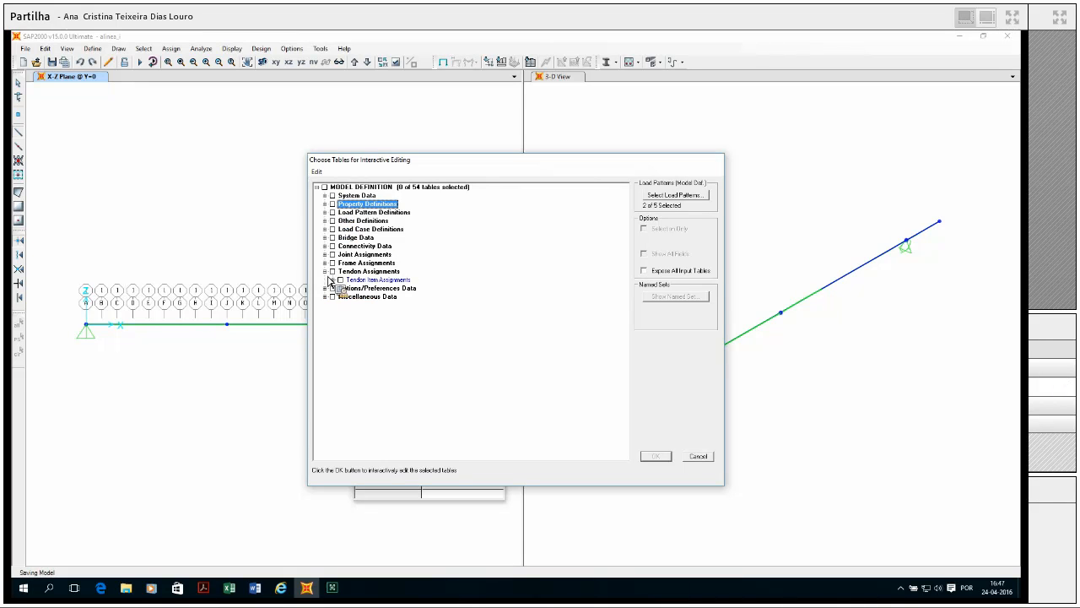
pyautogui.click(333, 279)
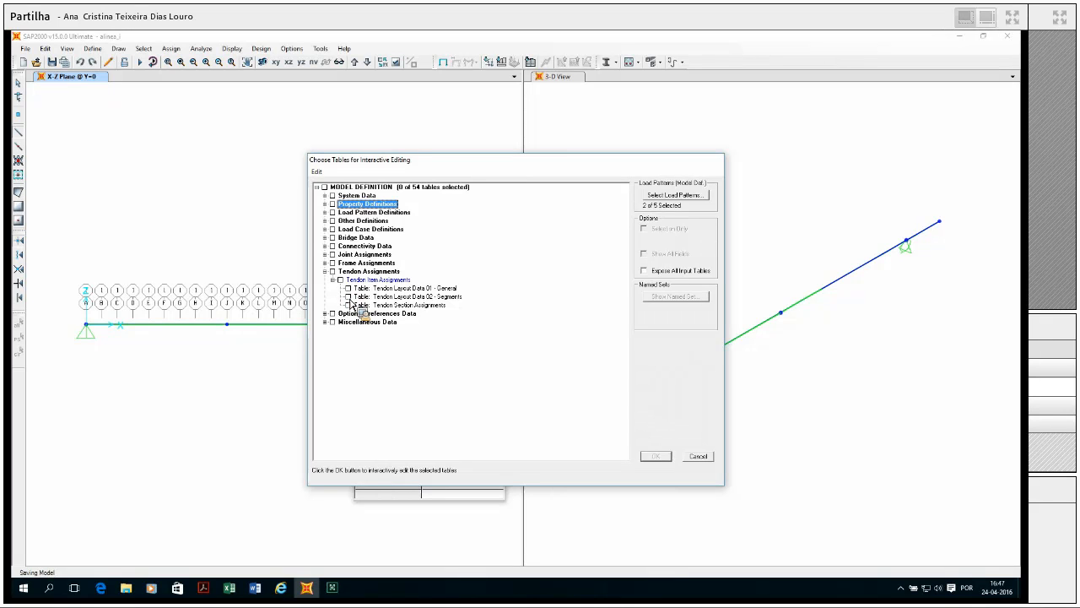
pyautogui.click(348, 296)
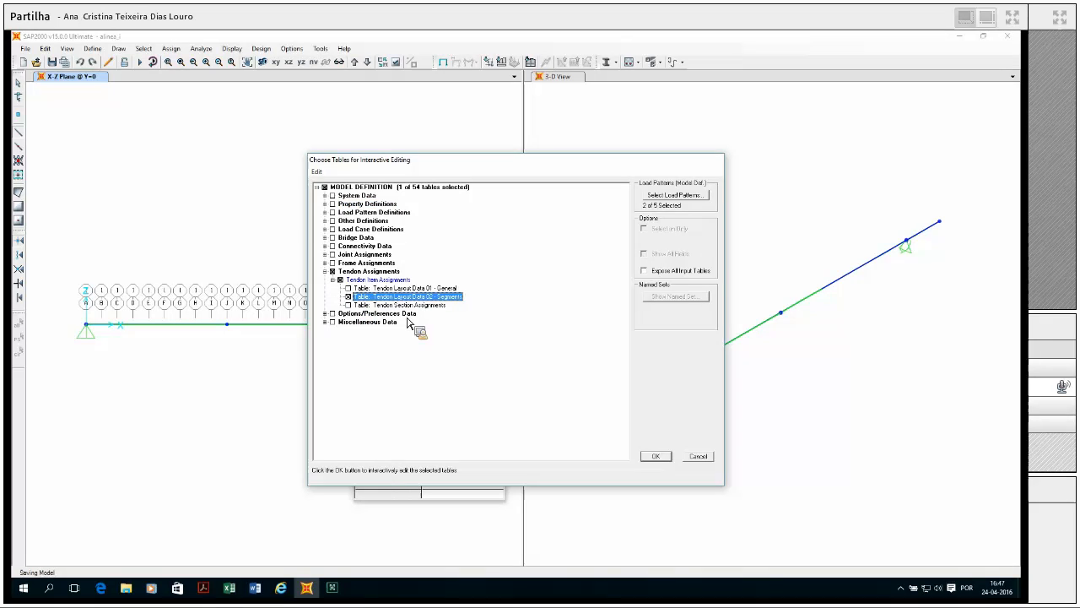
# - Limit the load patterns for the interactive tables to PE-TENDON
pyautogui.click(697, 197)
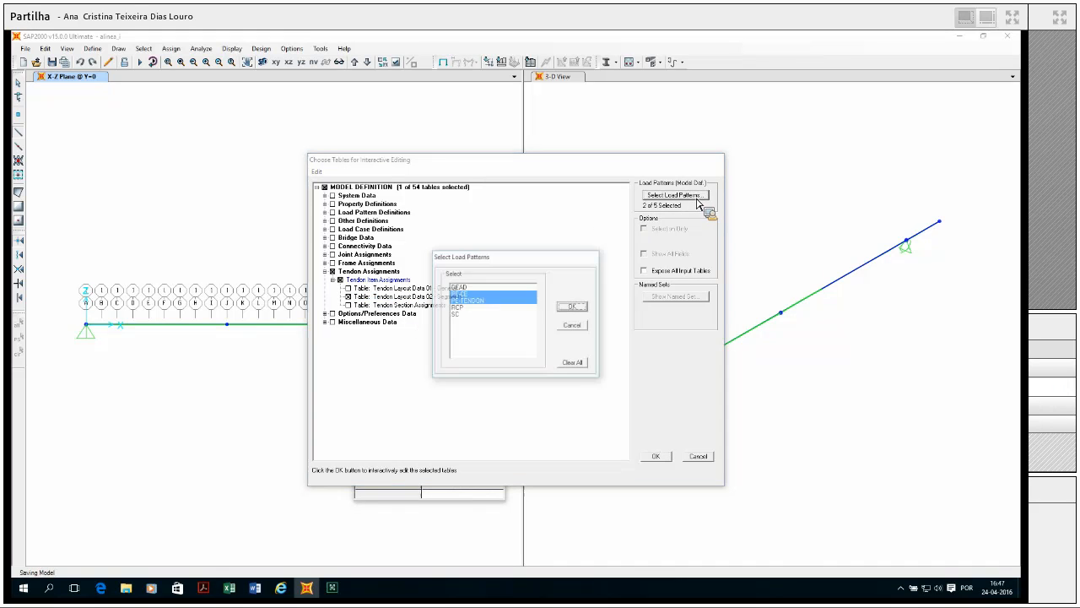
pyautogui.click(489, 301)
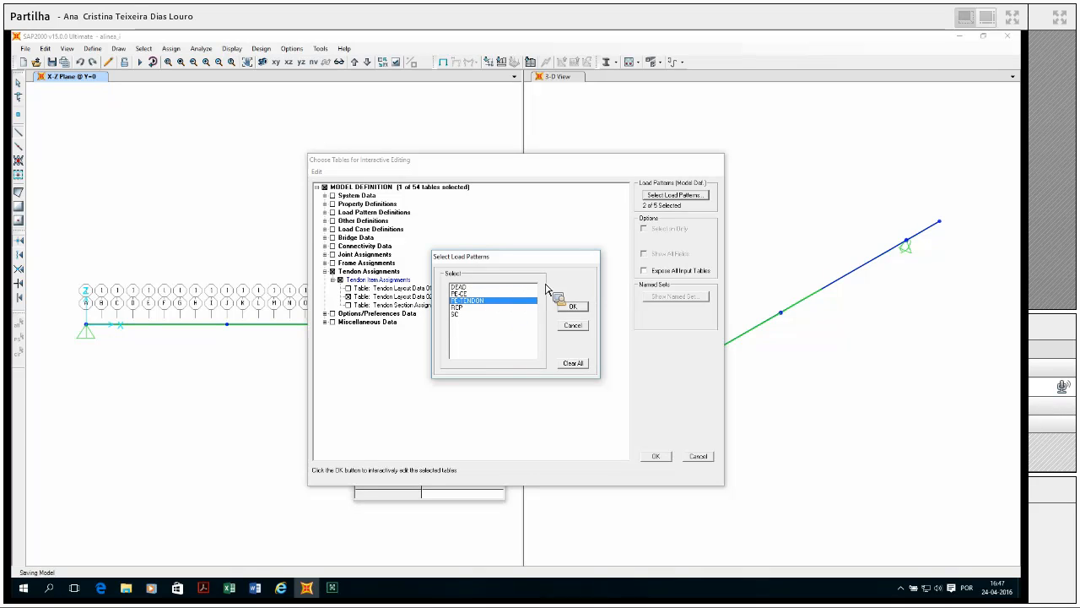
pyautogui.click(578, 308)
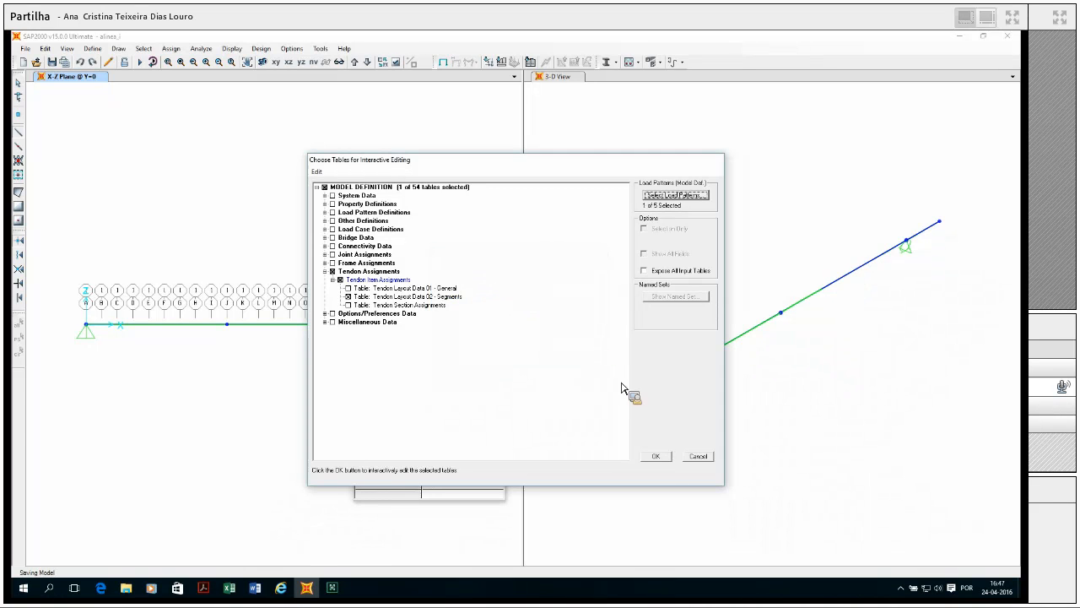
# - Open the tendon segments table for editing, export it to Excel, and bring up the exported workbook at full size
pyautogui.click(658, 457)
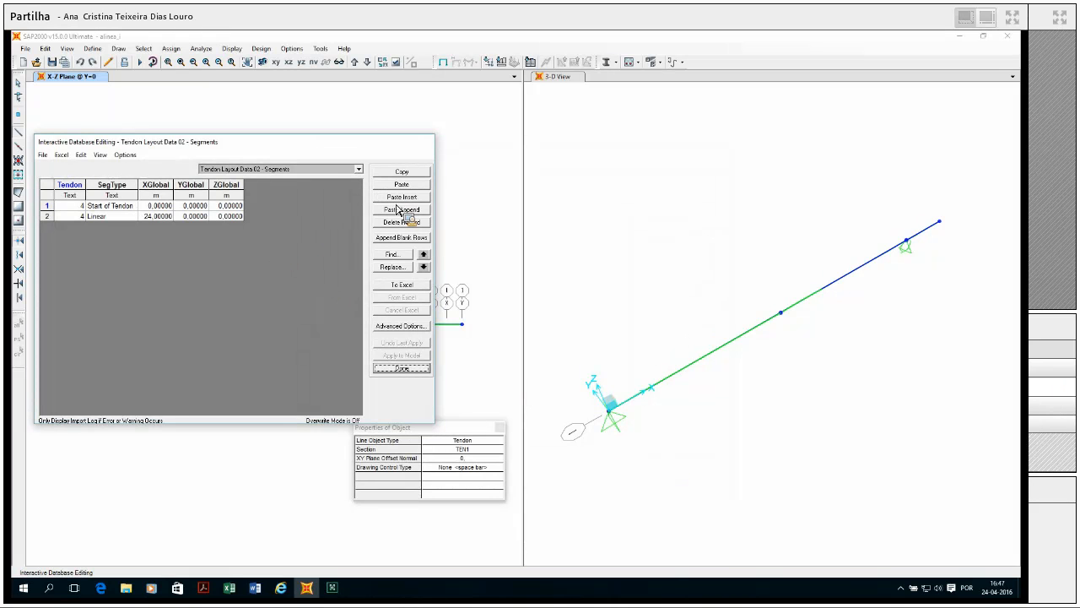
pyautogui.click(394, 287)
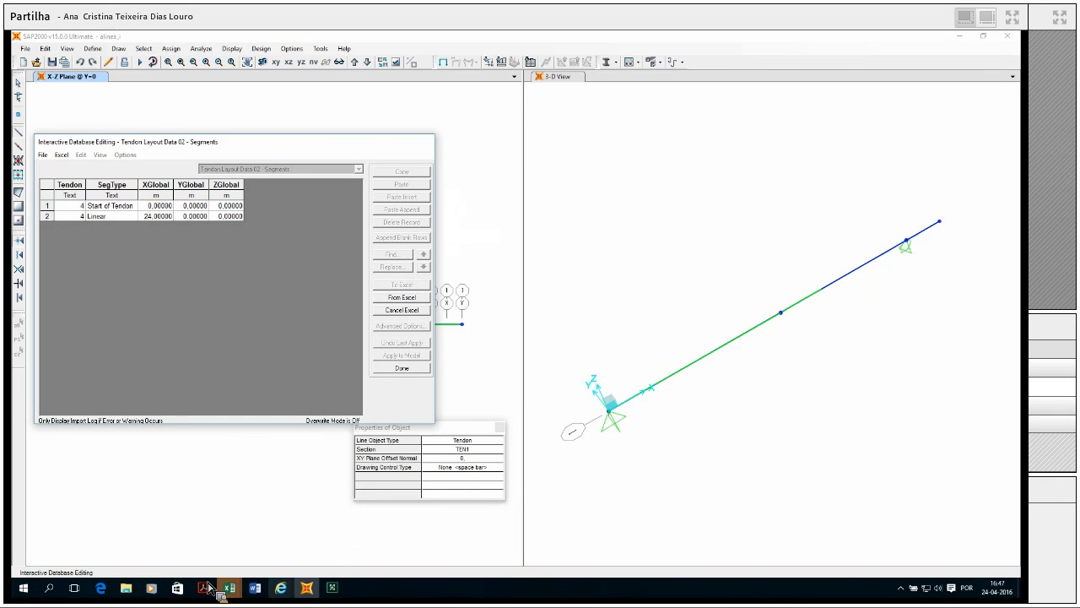
pyautogui.moveTo(228, 588)
pyautogui.click(293, 522)
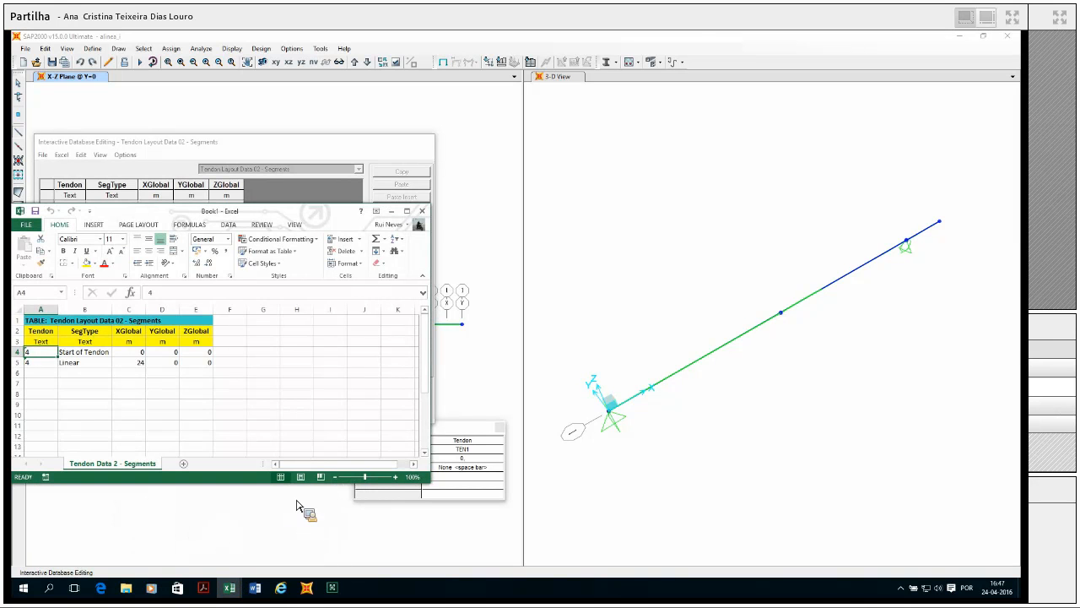
pyautogui.click(407, 210)
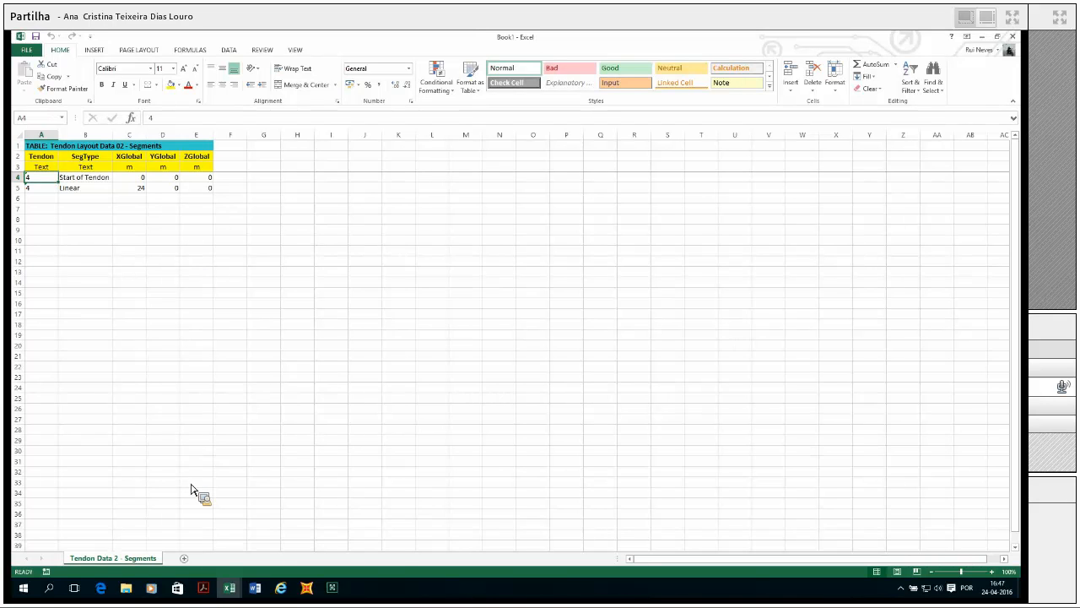
# - Switch to exercicio pre-esforco 1.pdf and examine the exercise questions and the tendon profile in the longitudinal section
pyautogui.moveTo(209, 594)
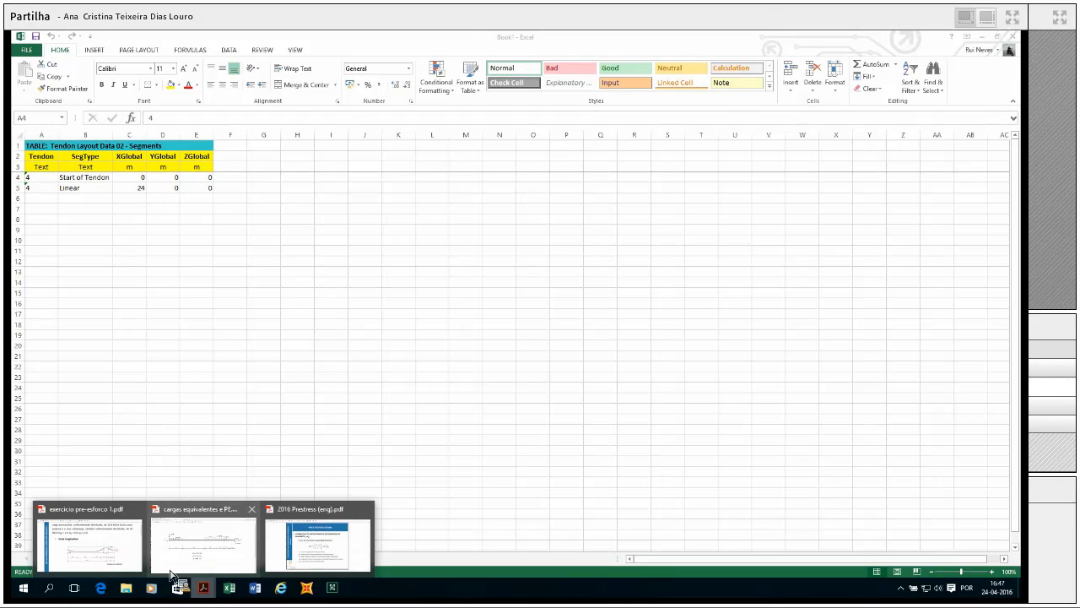
pyautogui.click(89, 540)
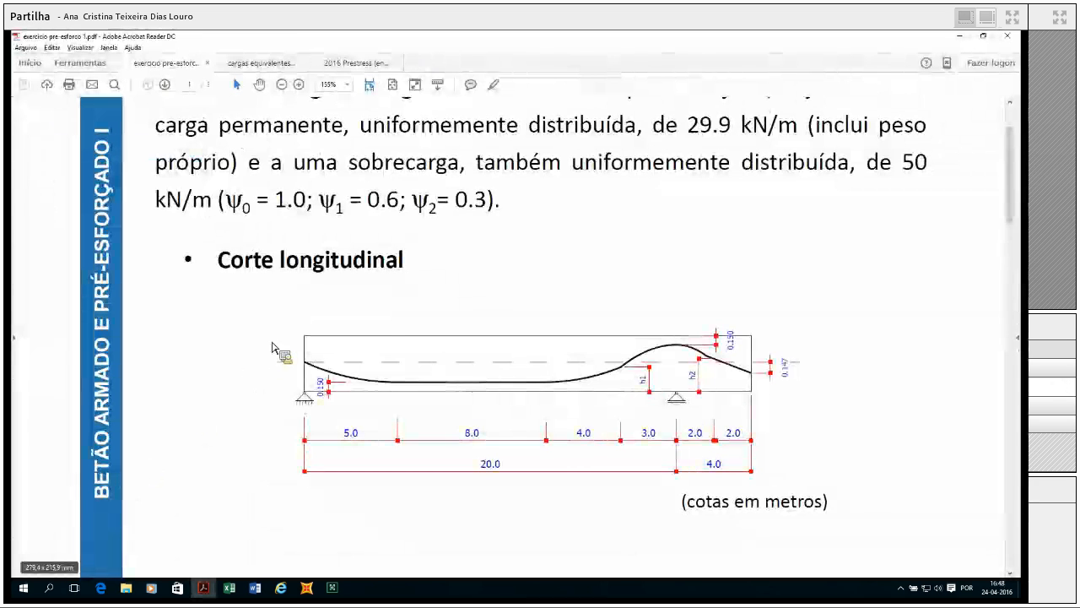
pyautogui.scroll(-5, 282, 343)
pyautogui.scroll(-2, 281, 340)
pyautogui.scroll(-5, 281, 339)
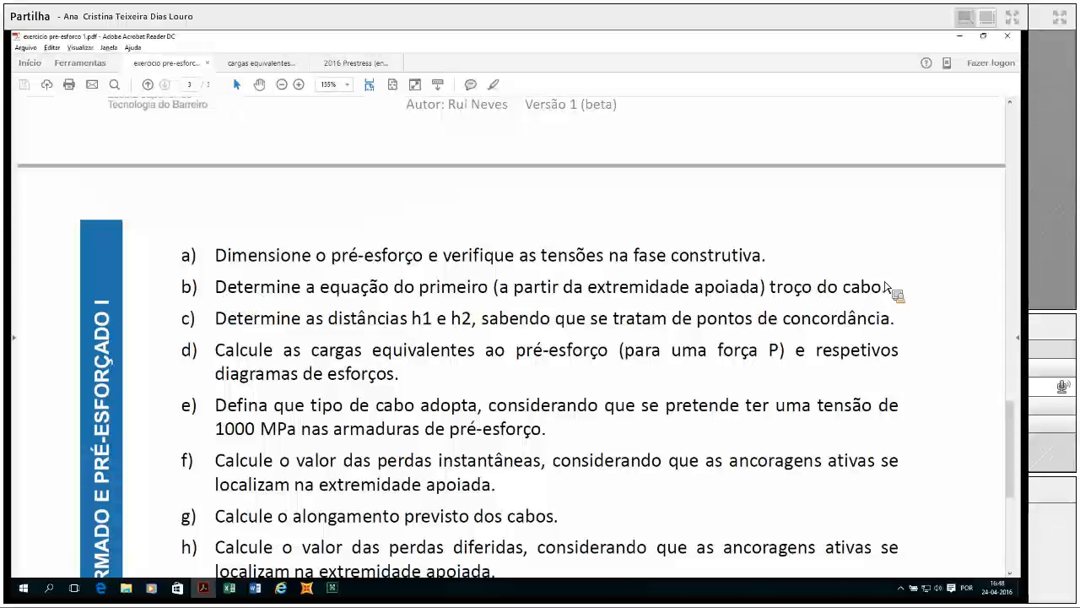
pyautogui.scroll(3, 865, 303)
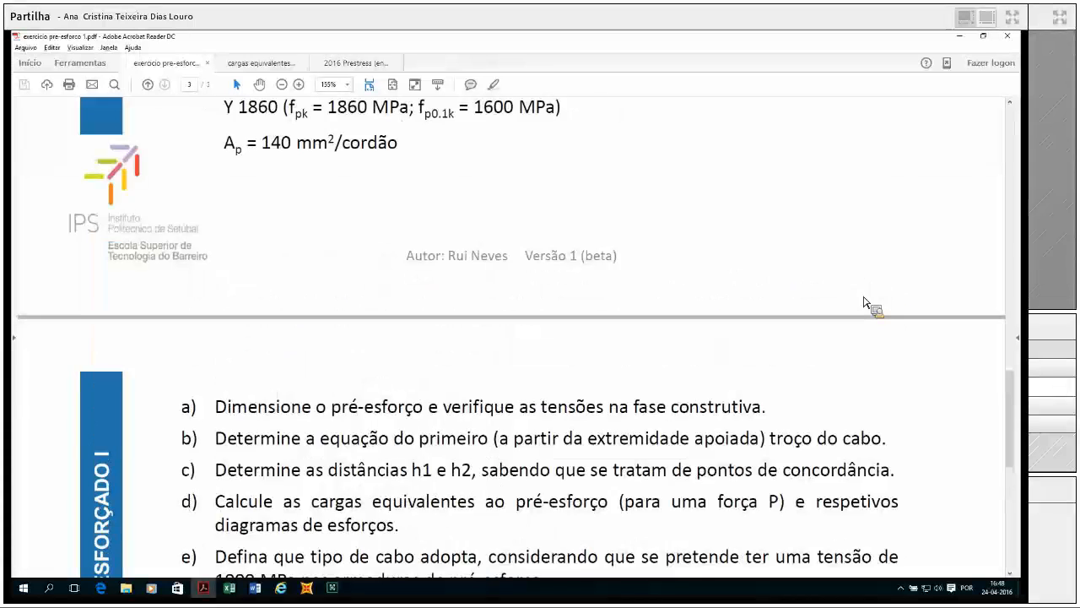
pyautogui.scroll(18, 865, 304)
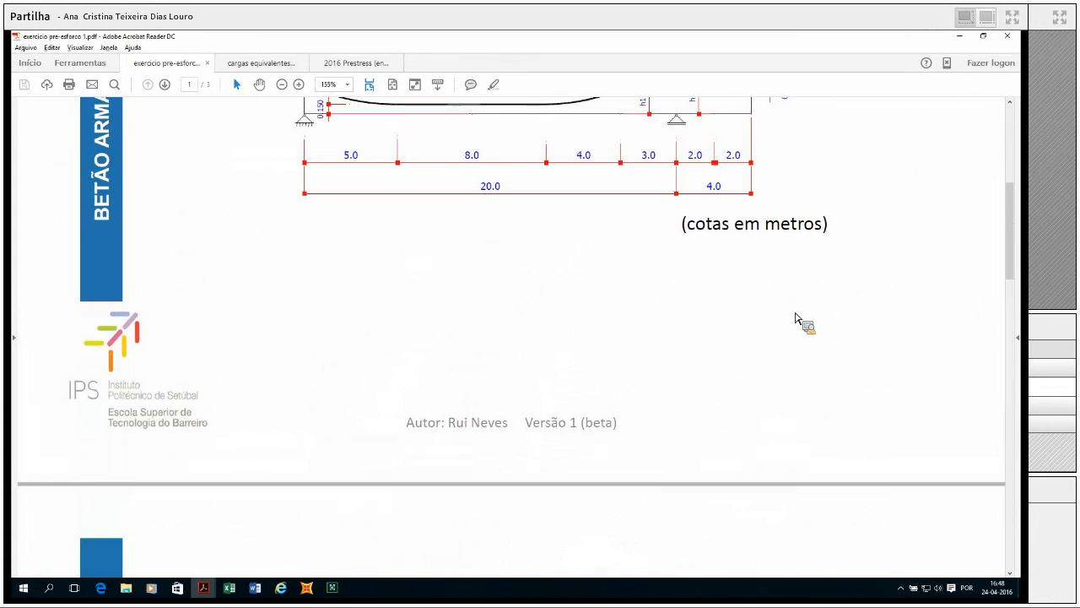
pyautogui.scroll(3, 797, 319)
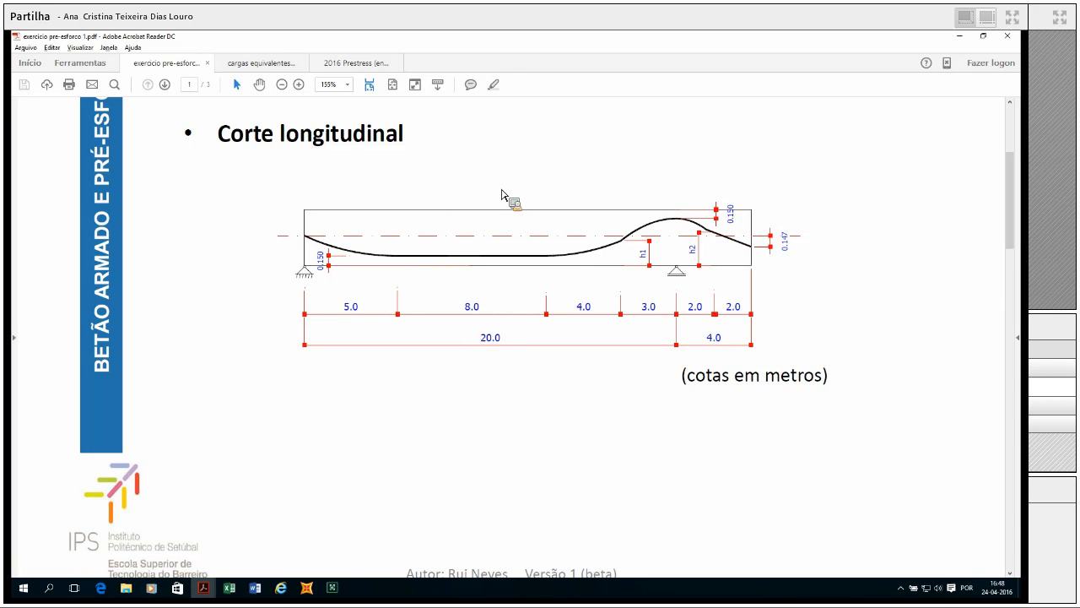
# - Switch to the aula.xlsx workbook and examine the y formulas of each tendon stretch and the x2 formulas that convert the heights
pyautogui.click(239, 596)
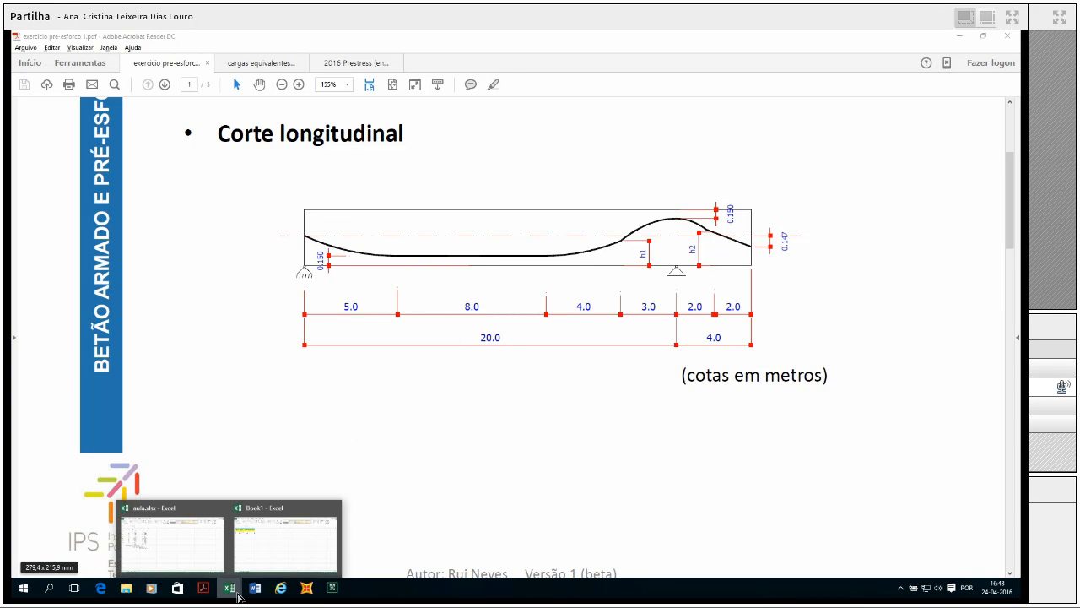
pyautogui.click(209, 560)
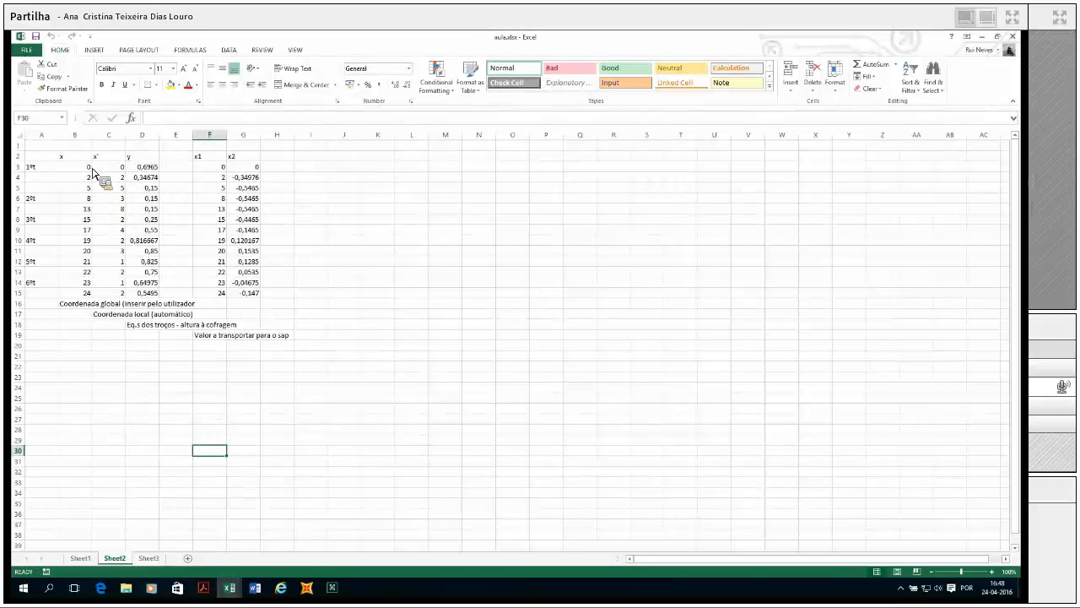
pyautogui.click(140, 170)
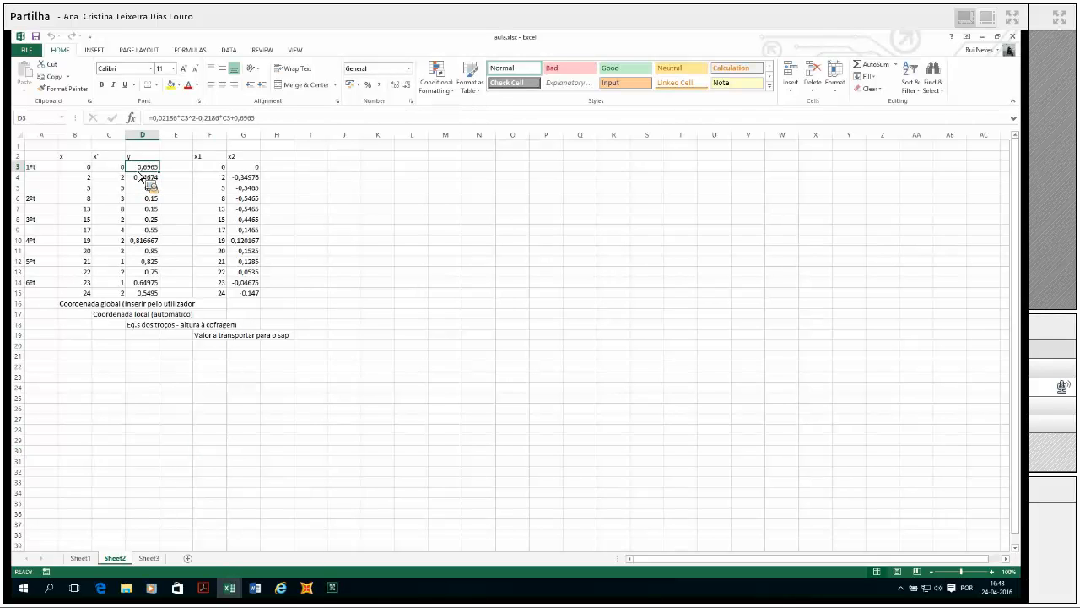
pyautogui.click(140, 180)
pyautogui.click(141, 188)
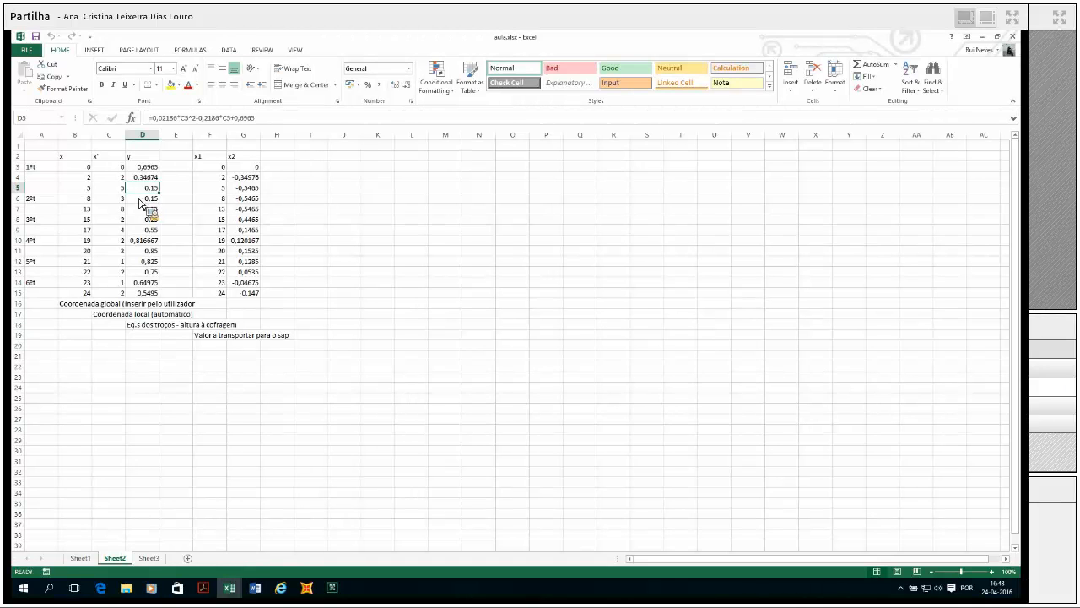
pyautogui.click(141, 200)
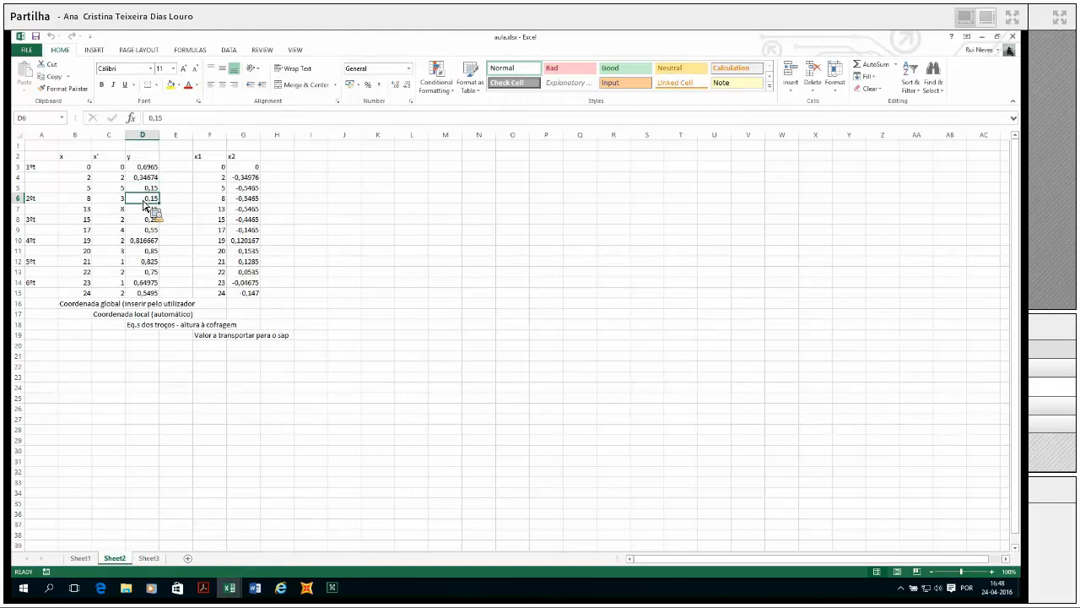
pyautogui.click(144, 210)
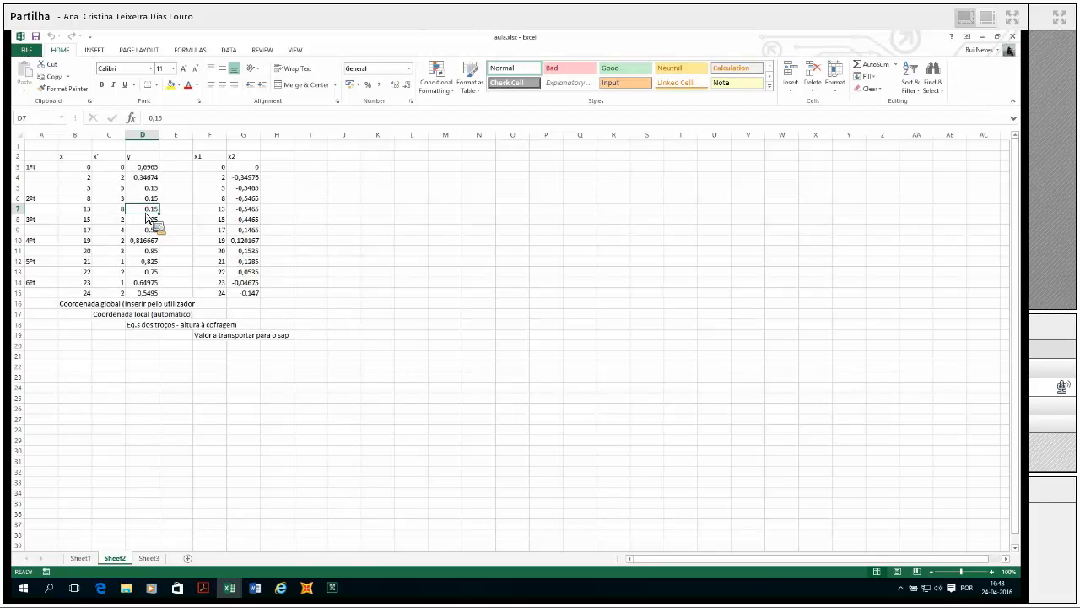
pyautogui.click(142, 222)
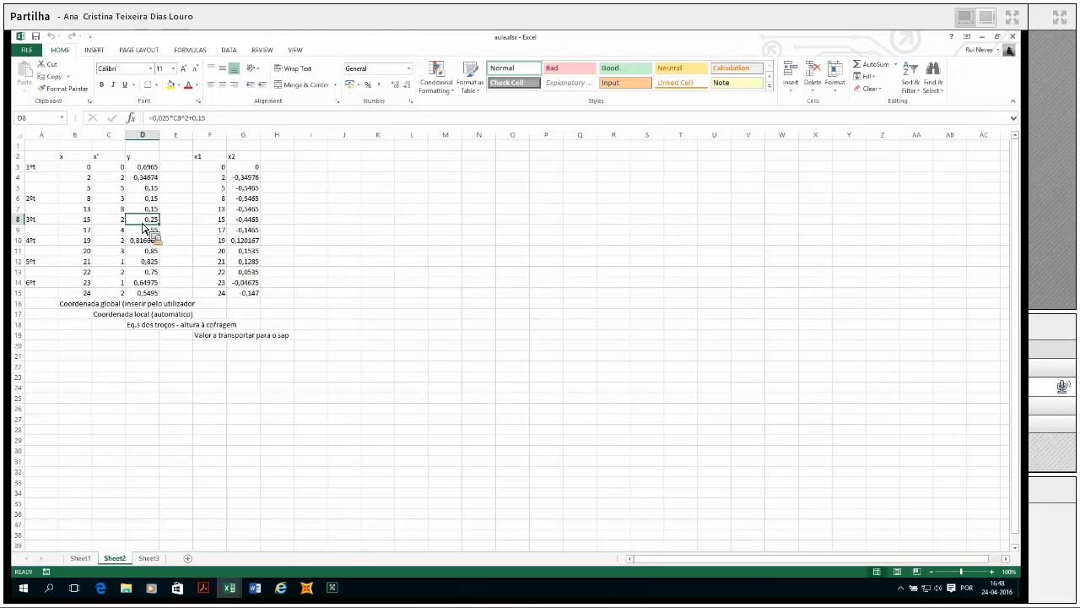
pyautogui.click(144, 231)
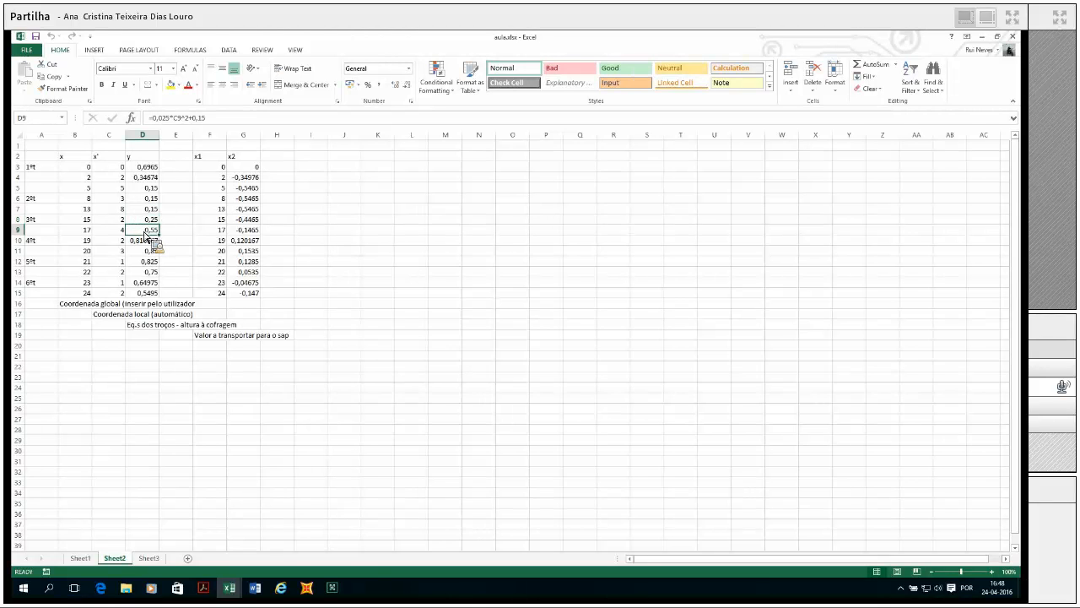
pyautogui.click(145, 243)
pyautogui.click(149, 253)
pyautogui.click(149, 263)
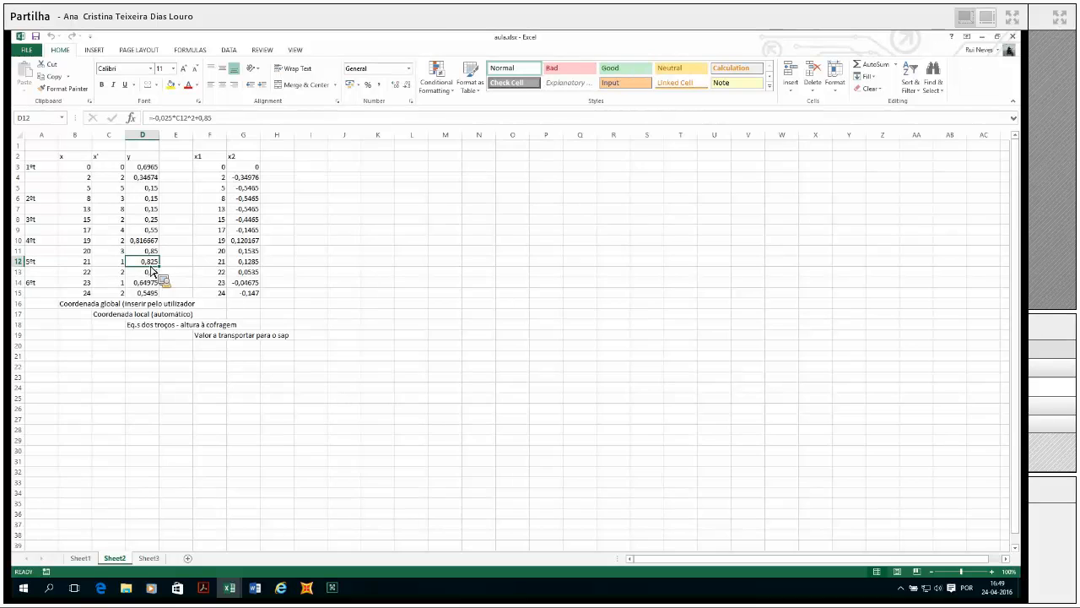
pyautogui.click(151, 275)
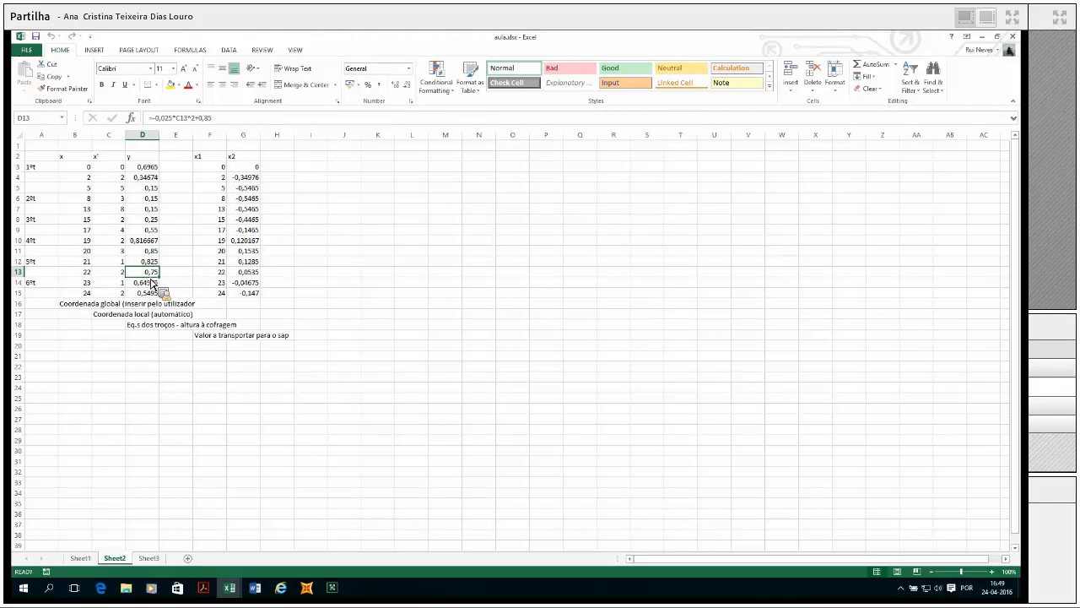
pyautogui.click(149, 282)
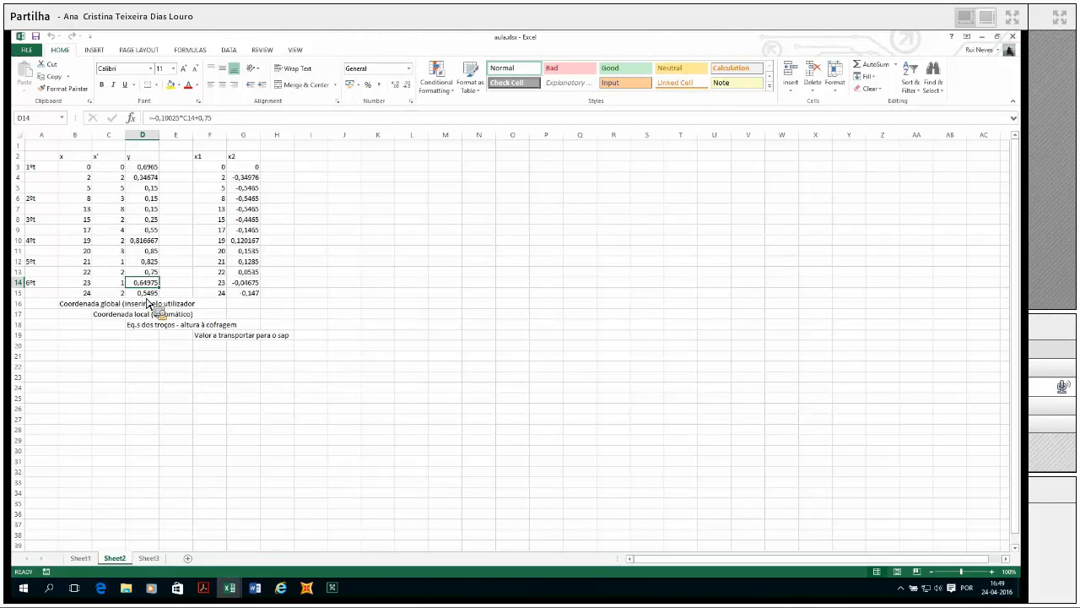
pyautogui.click(141, 296)
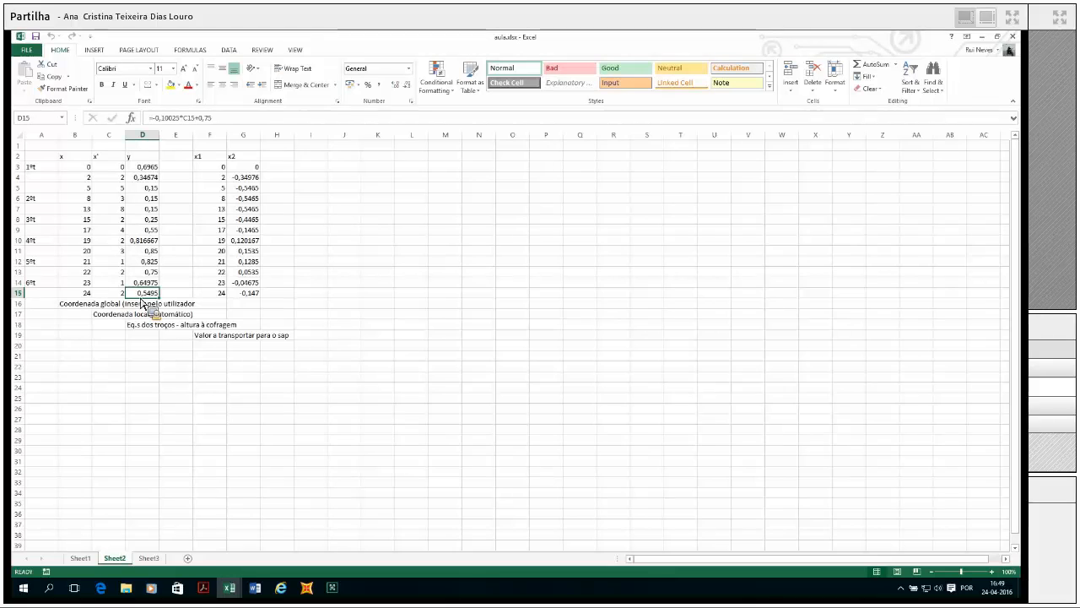
pyautogui.click(145, 285)
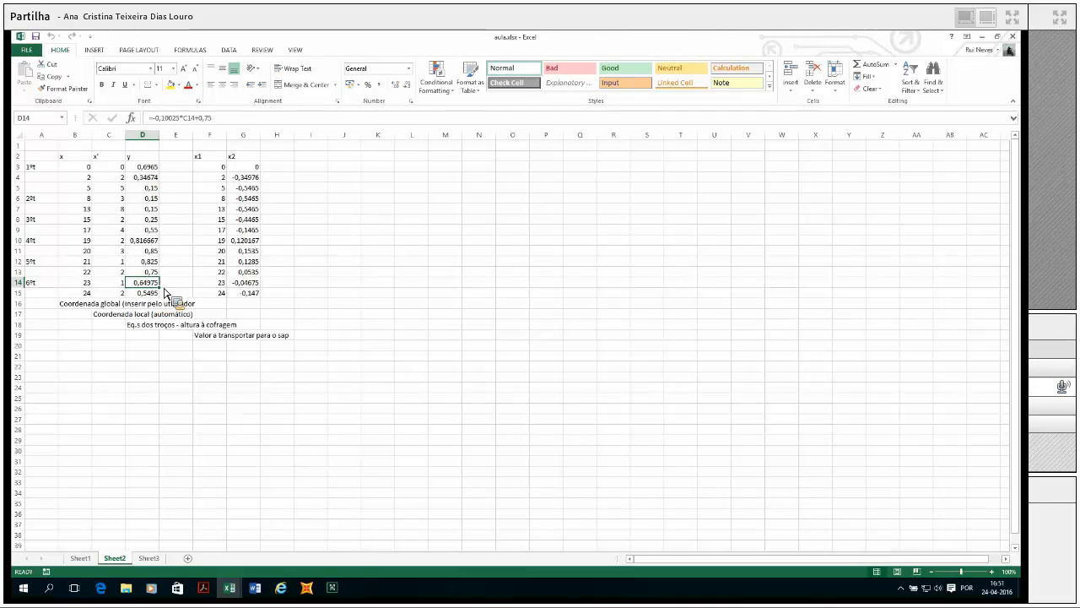
pyautogui.click(250, 168)
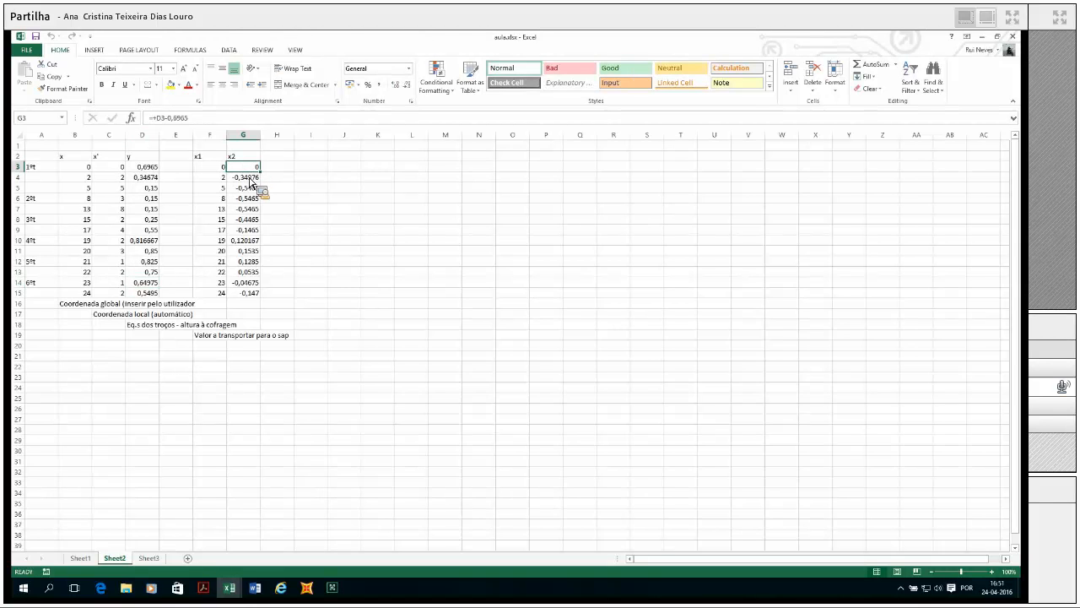
pyautogui.press('Down')
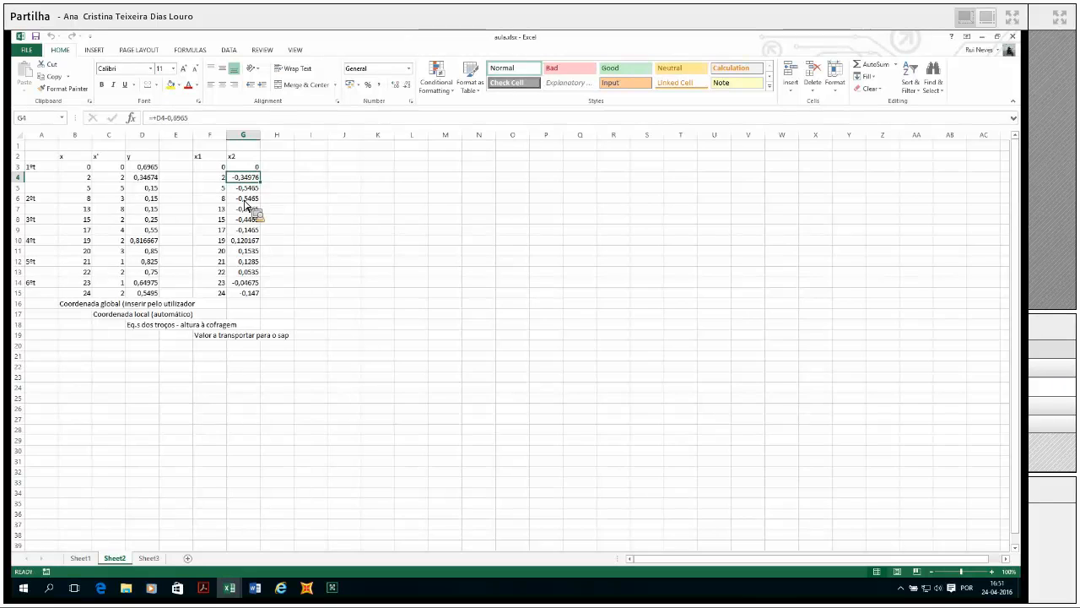
pyautogui.press('Down')
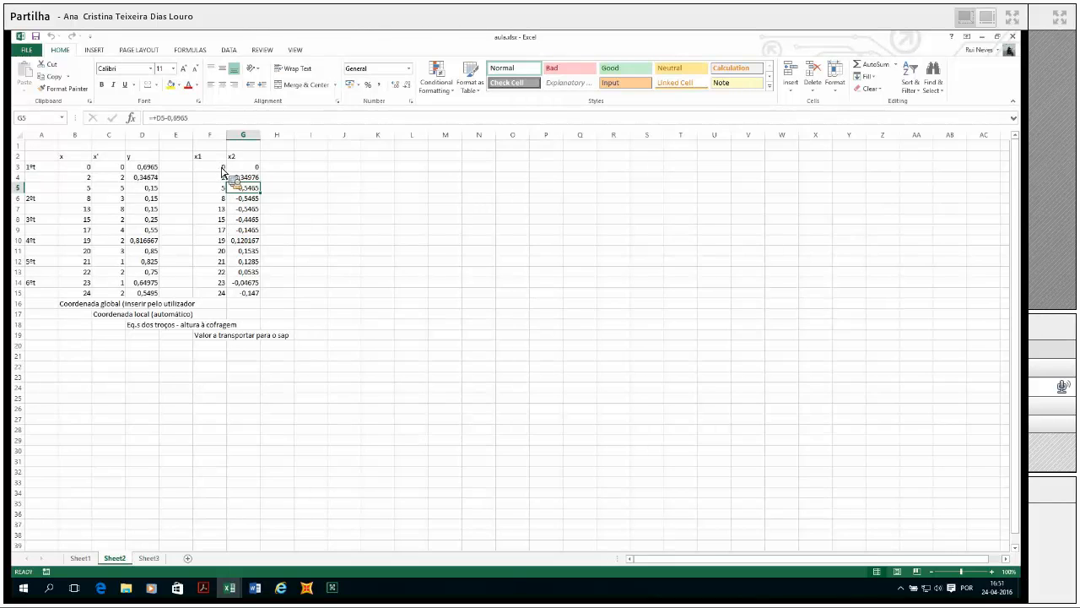
# - Copy the x1 and x2 coordinates (F3:G15) from aula.xlsx and paste them as values into the exported segments table from C6
pyautogui.moveTo(218, 168); pyautogui.dragTo(246, 294)
pyautogui.hotkey('ctrl', 'c')
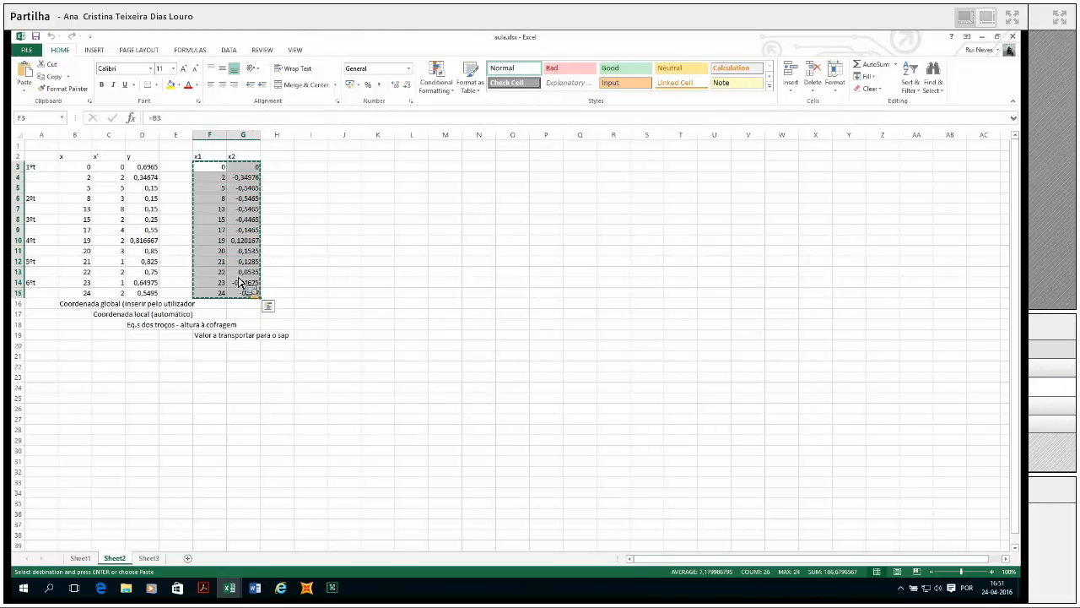
pyautogui.hotkey('alt', 'Tab')
pyautogui.hotkey('alt', 'Tab')
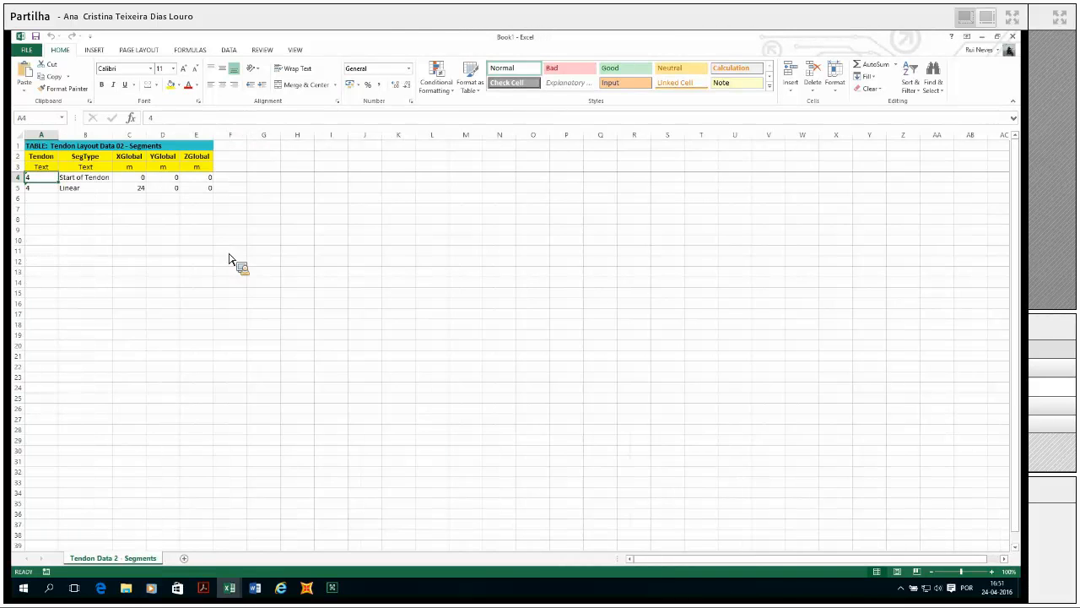
pyautogui.click(137, 201)
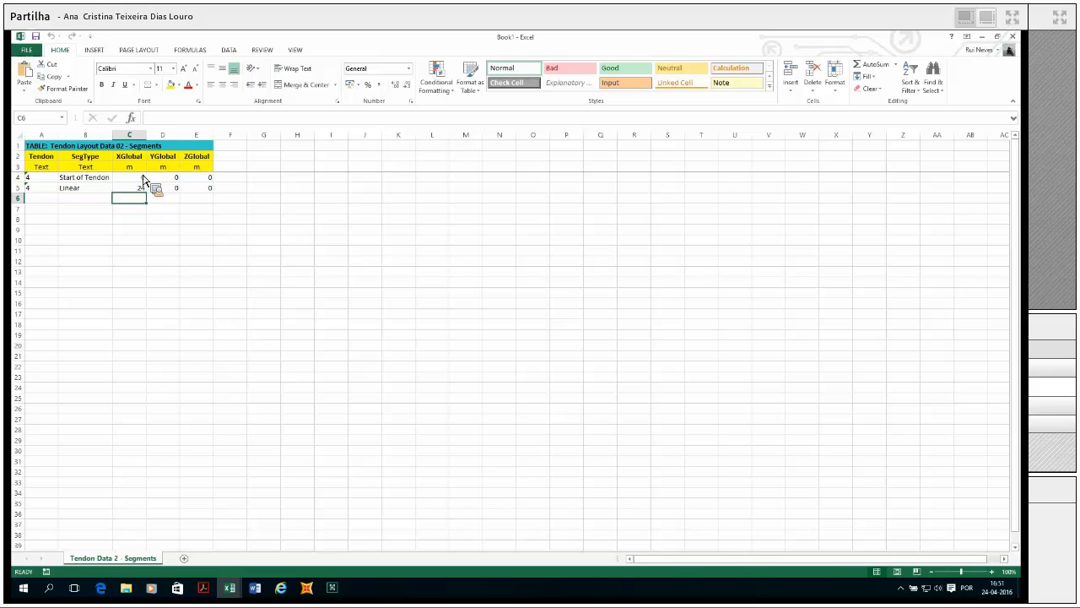
pyautogui.hotkey('ctrl', 'v')
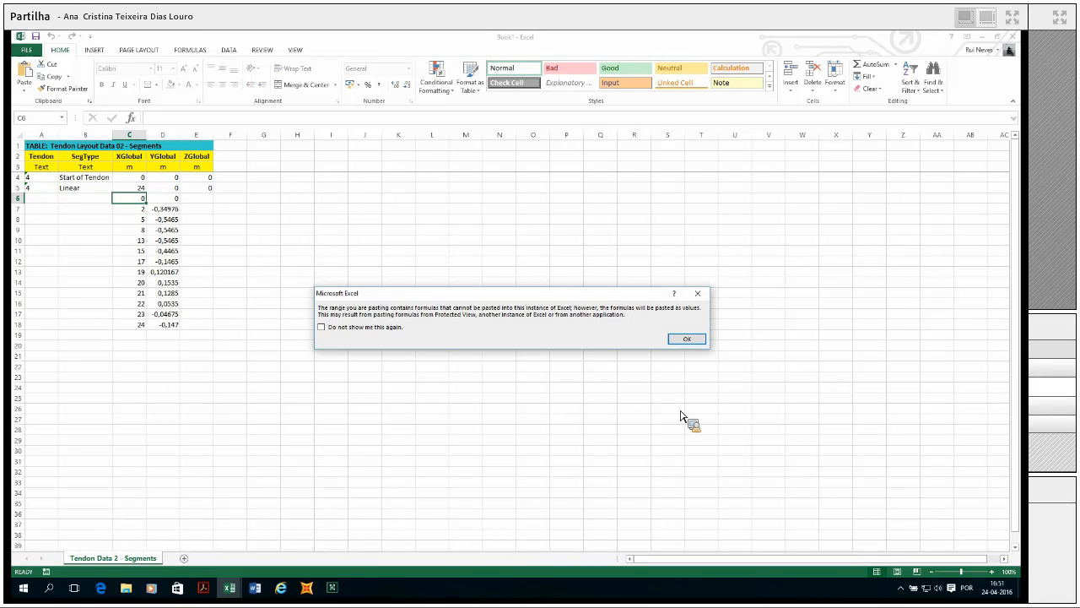
pyautogui.click(688, 340)
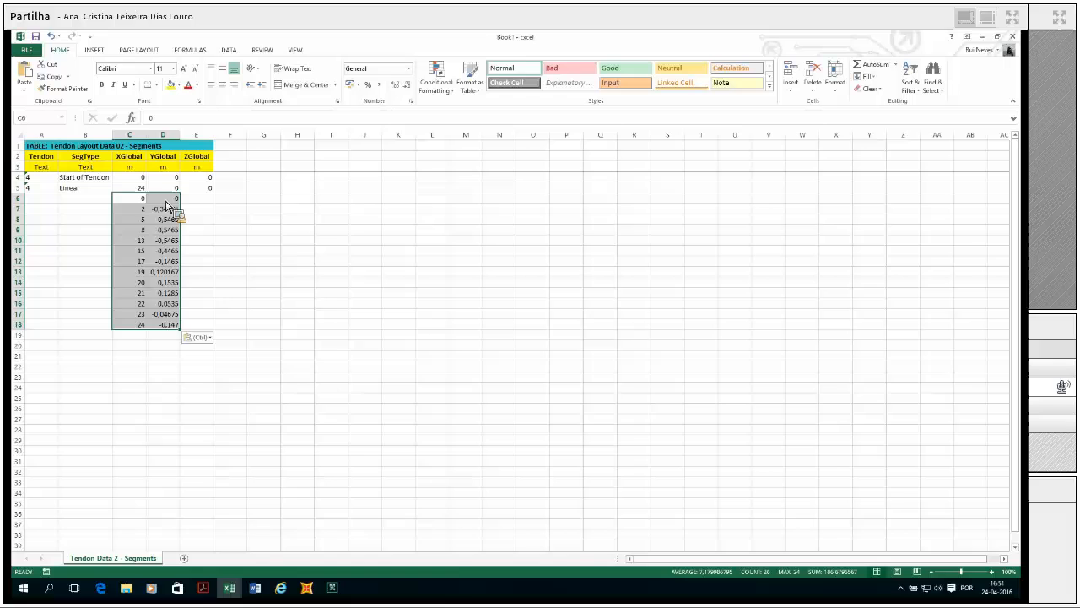
# - Move the pasted tendon heights in rows 6 to 18 from the YGlobal column to the ZGlobal column
pyautogui.moveTo(163, 198); pyautogui.dragTo(173, 324)
pyautogui.hotkey('ctrl', 'c')
pyautogui.click(211, 200)
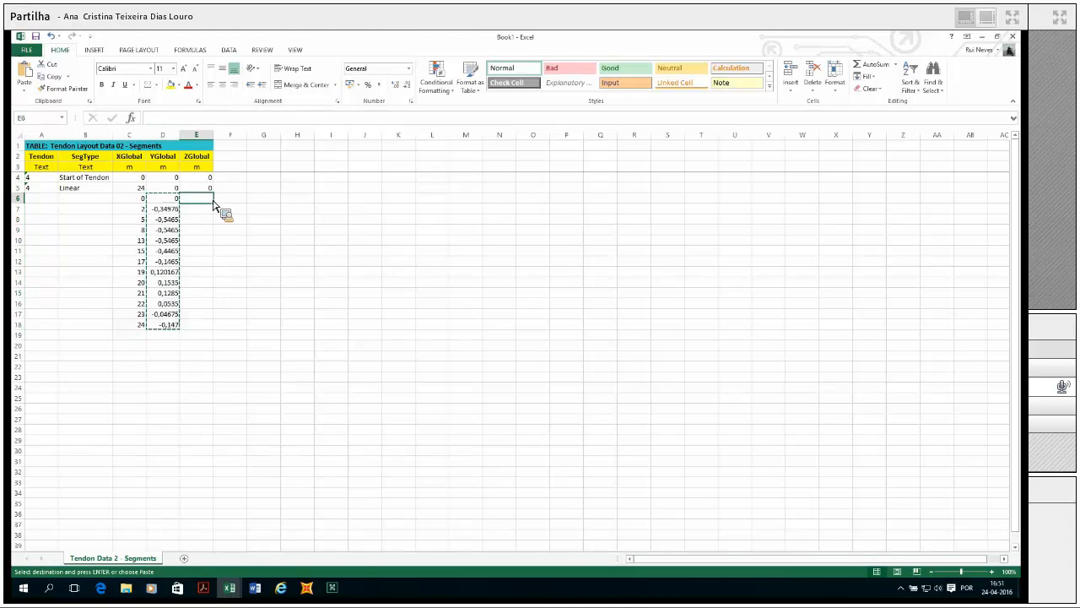
pyautogui.hotkey('ctrl', 'v')
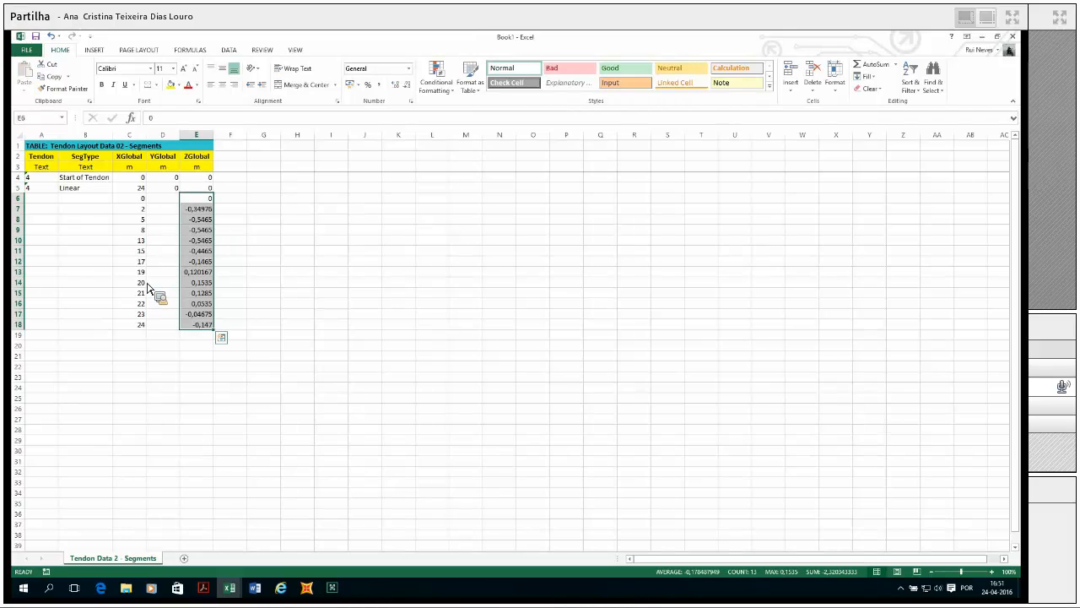
# - Fill the YGlobal column with 0 for rows 6 to 18 by copying the value from D5
pyautogui.click(169, 191)
pyautogui.hotkey('ctrl', 'c')
pyautogui.moveTo(169, 199); pyautogui.dragTo(168, 327)
pyautogui.press('Return')
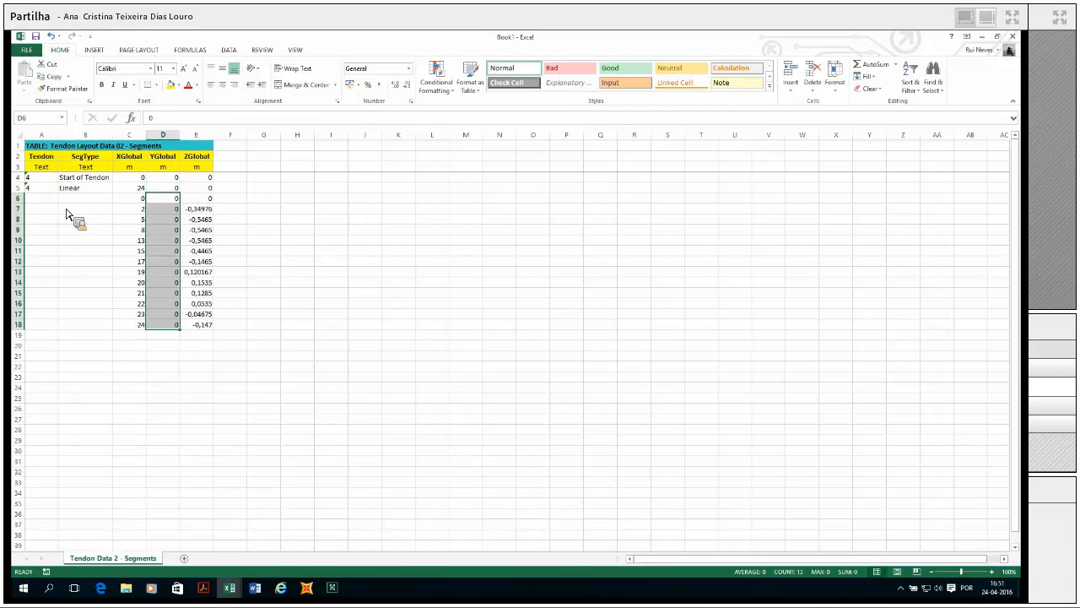
# - Fill the Tendon column with 4 for rows 6 to 18 by copying the value from A5
pyautogui.click(40, 189)
pyautogui.hotkey('ctrl', 'c')
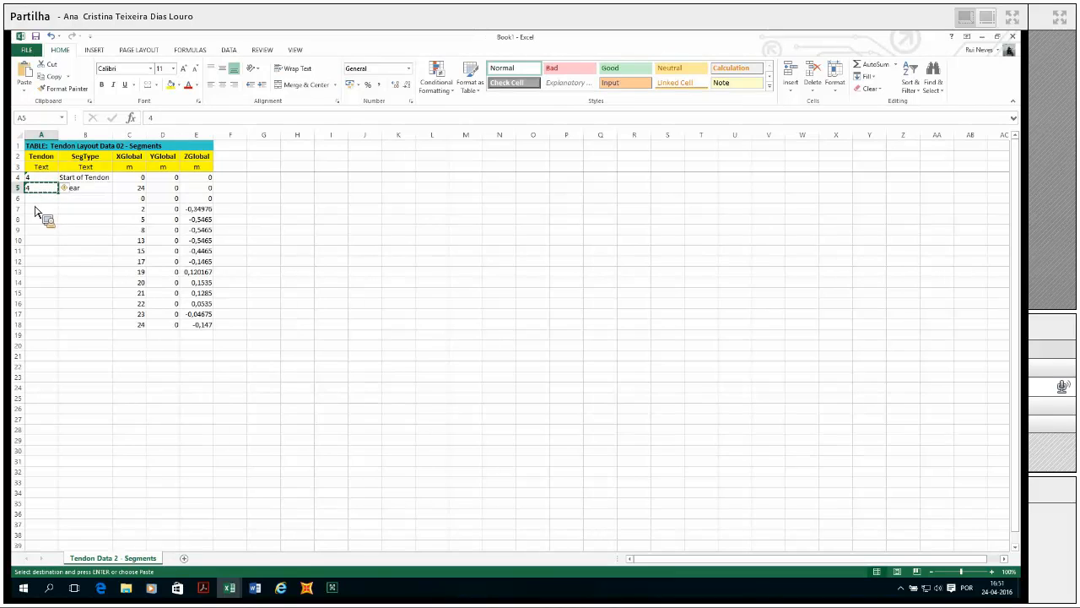
pyautogui.moveTo(41, 199); pyautogui.dragTo(42, 329)
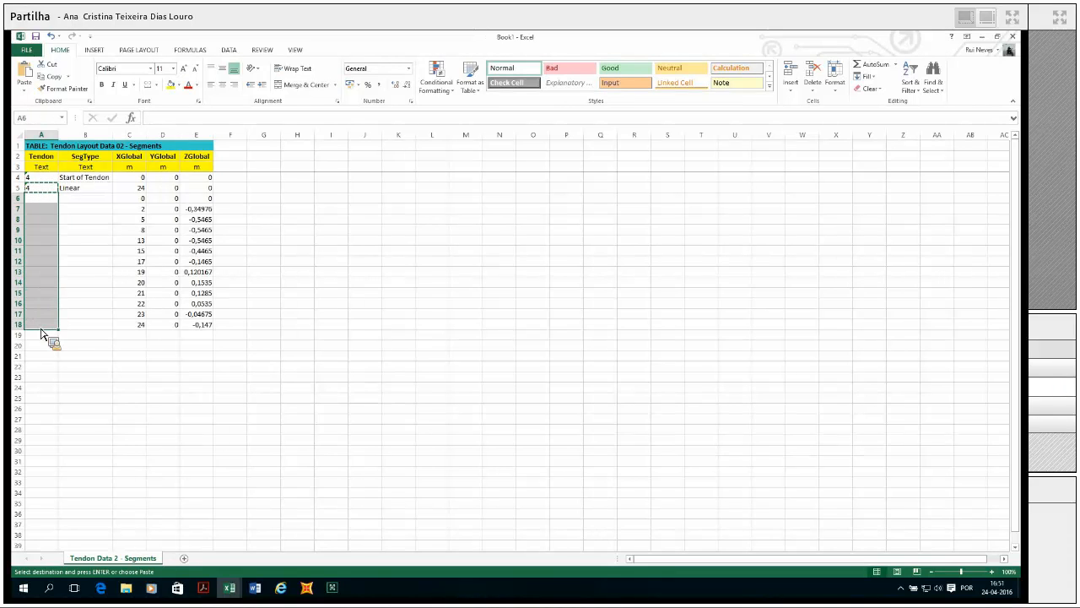
pyautogui.hotkey('ctrl', 'v')
# - Fill the SegType column with Linear for rows 6 to 17 by copying B5, and enter End of Tendon in B18
pyautogui.click(96, 190)
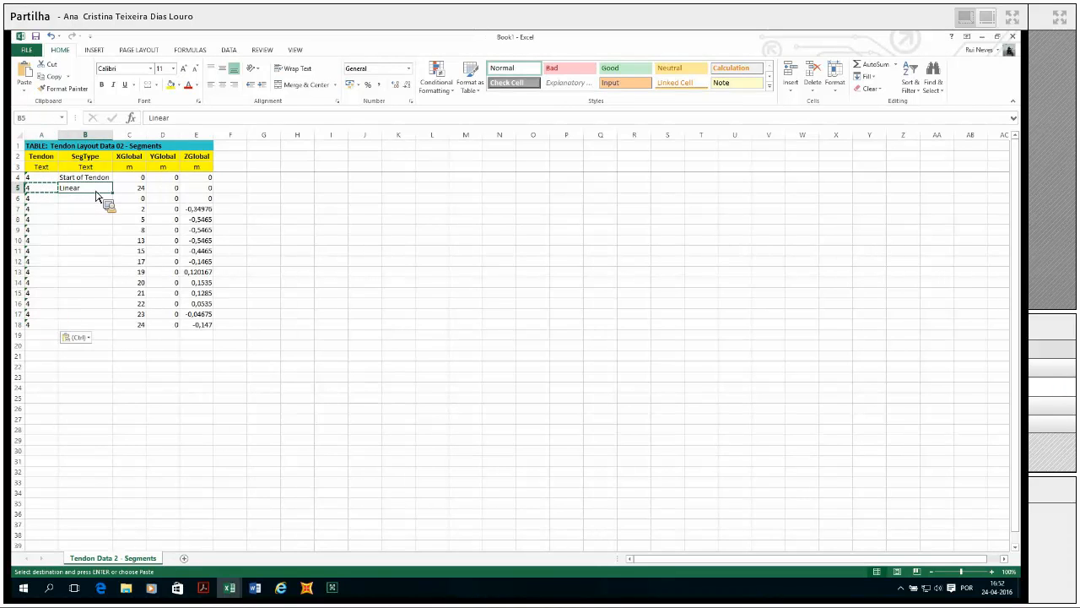
pyautogui.hotkey('ctrl', 'c')
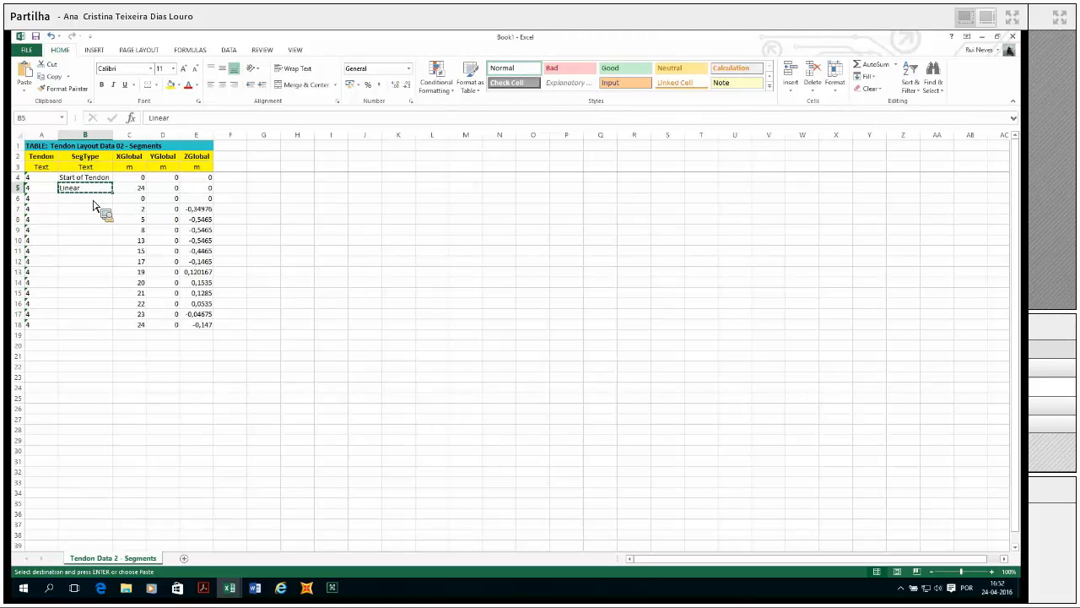
pyautogui.moveTo(86, 201); pyautogui.dragTo(77, 316)
pyautogui.hotkey('ctrl', 'v')
pyautogui.click(85, 328)
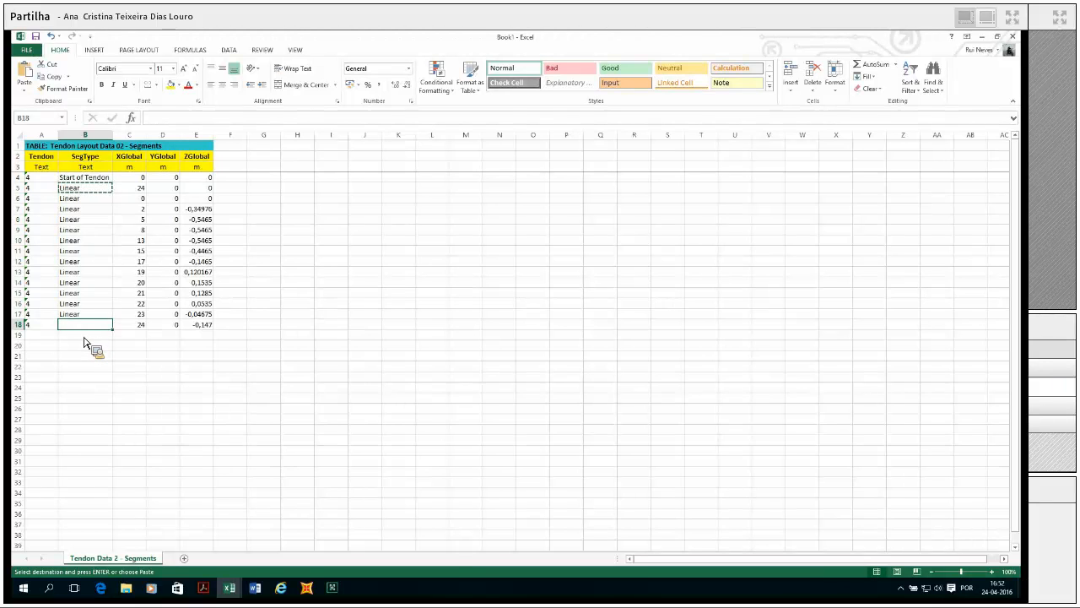
pyautogui.write('End of Tendon')
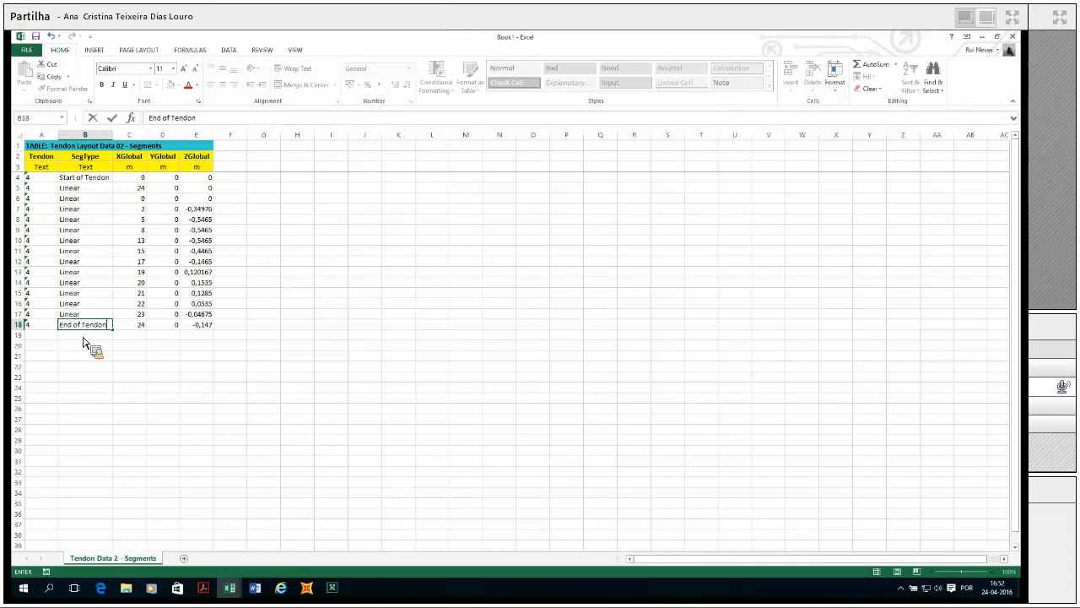
pyautogui.press('Up')
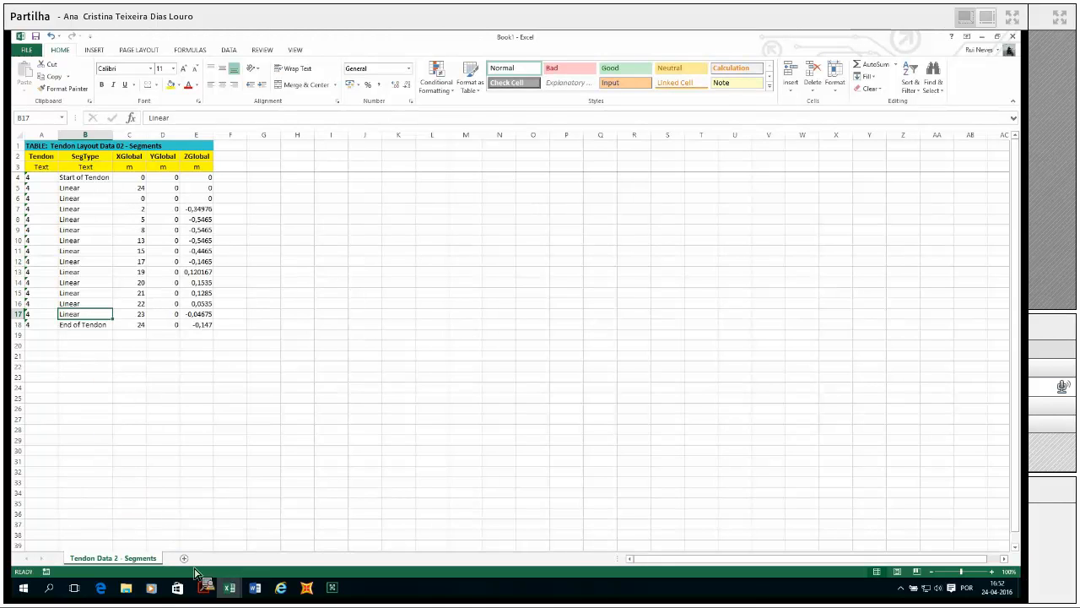
# - Switch to the aula.xlsx workbook and test the height equation of the third stretch by overwriting the x' value in C8 with 3 and 1
pyautogui.moveTo(230, 589)
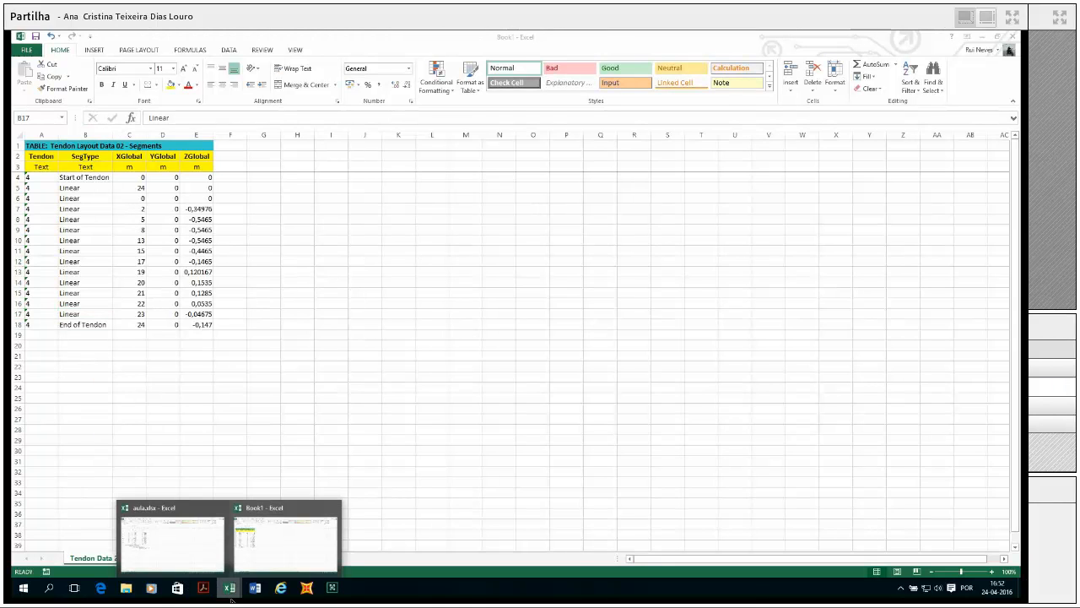
pyautogui.moveTo(174, 519)
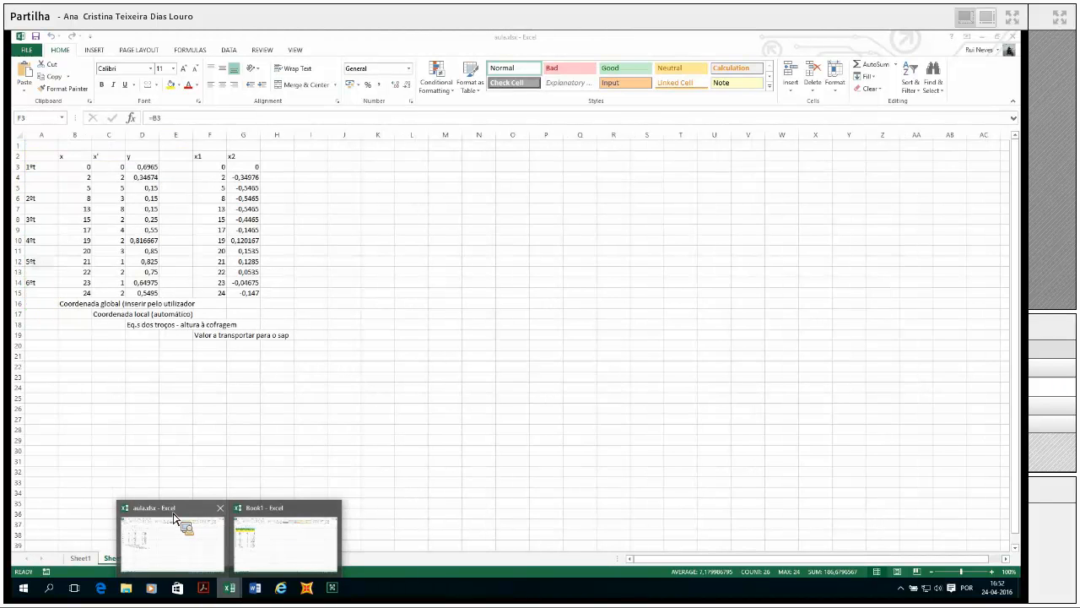
pyautogui.click(174, 518)
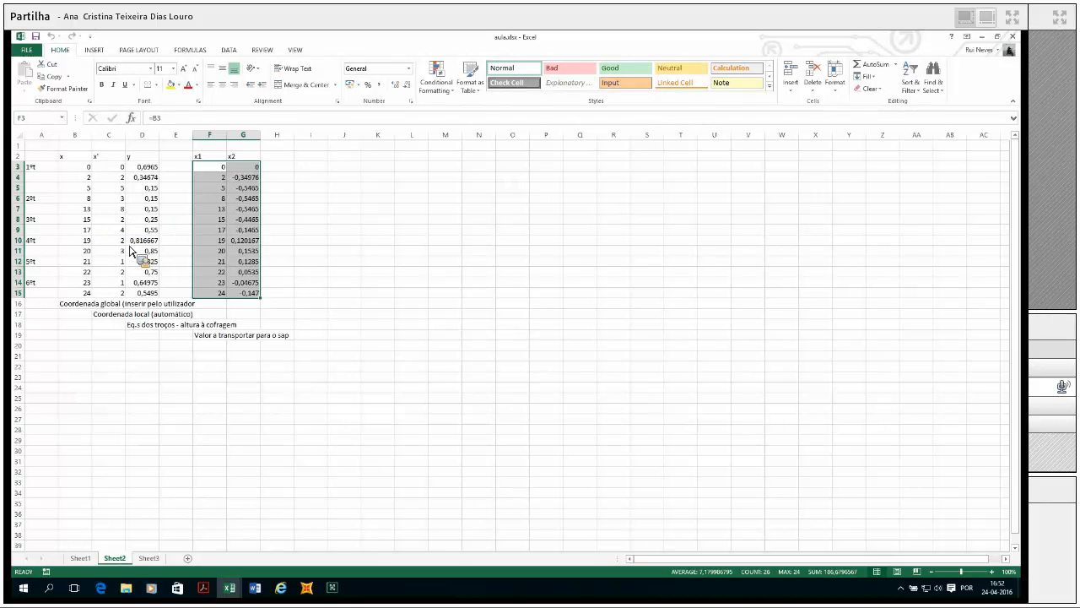
pyautogui.click(114, 229)
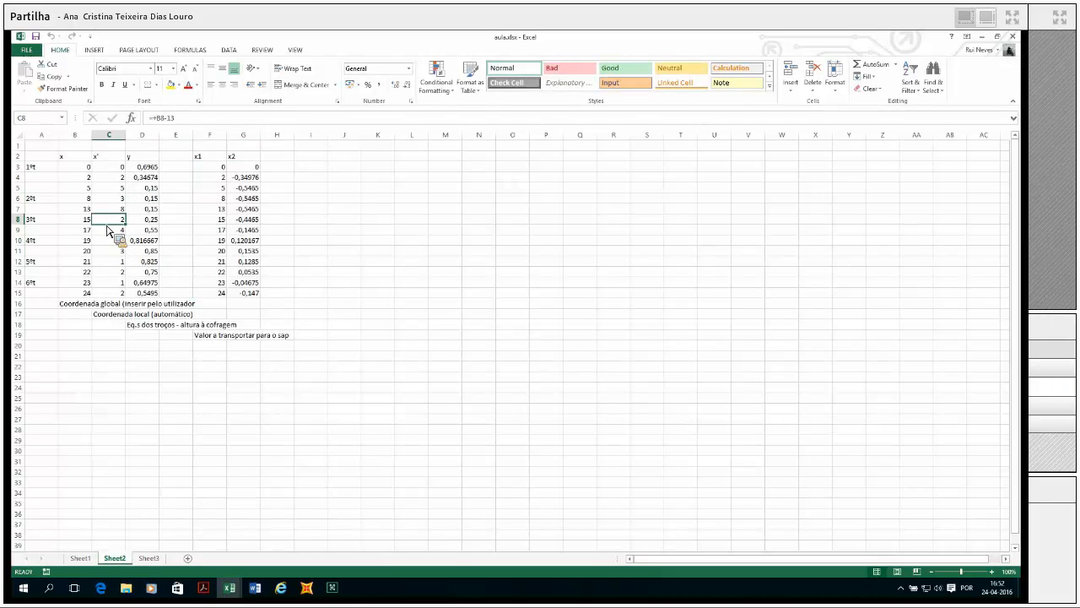
pyautogui.press('Up')
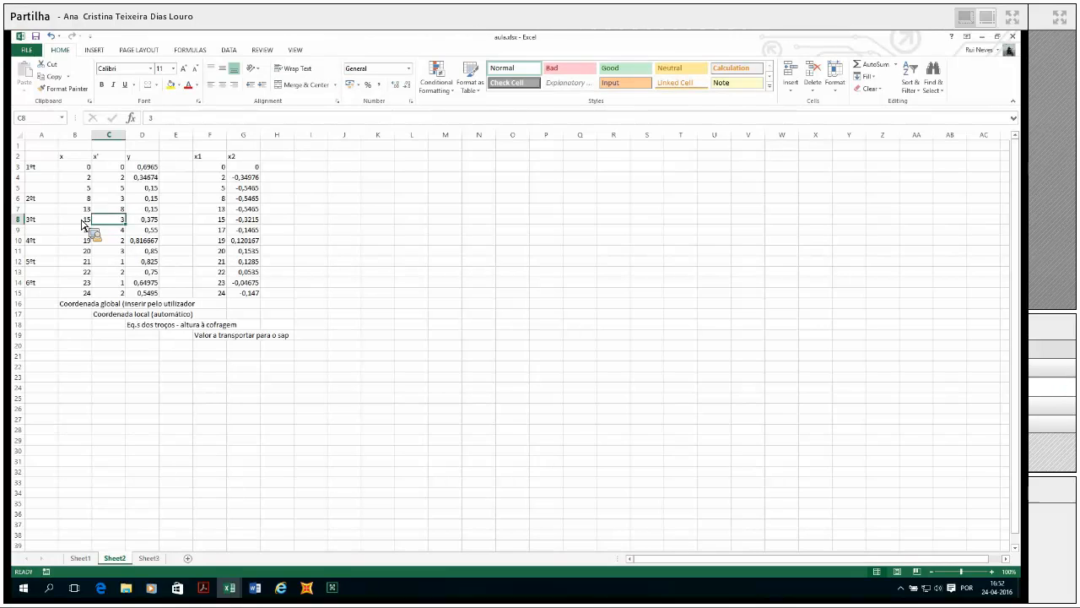
pyautogui.write('1')
pyautogui.press('Return')
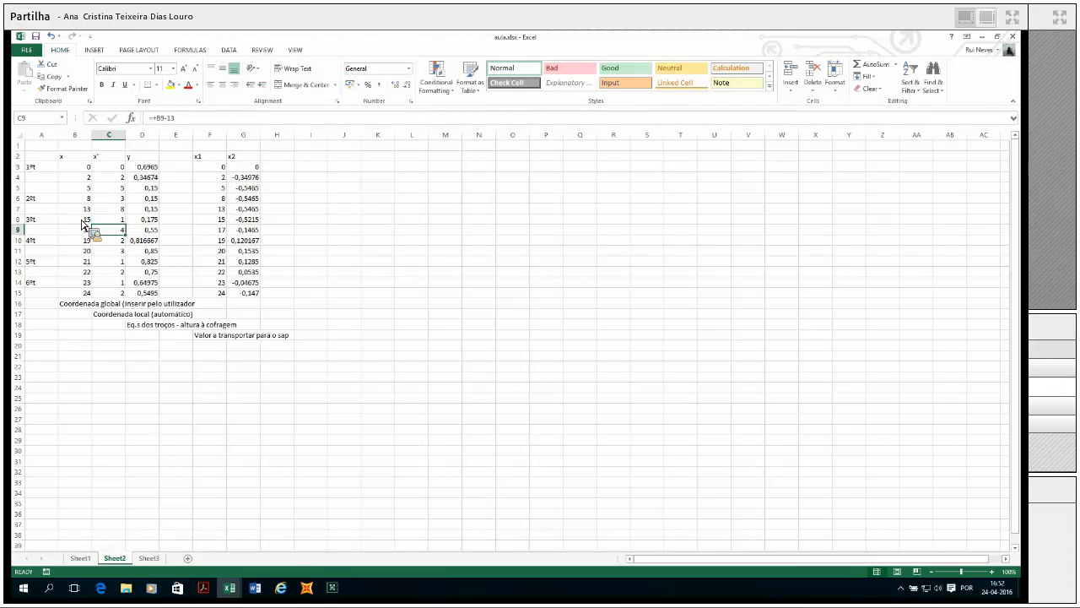
pyautogui.press('Up')
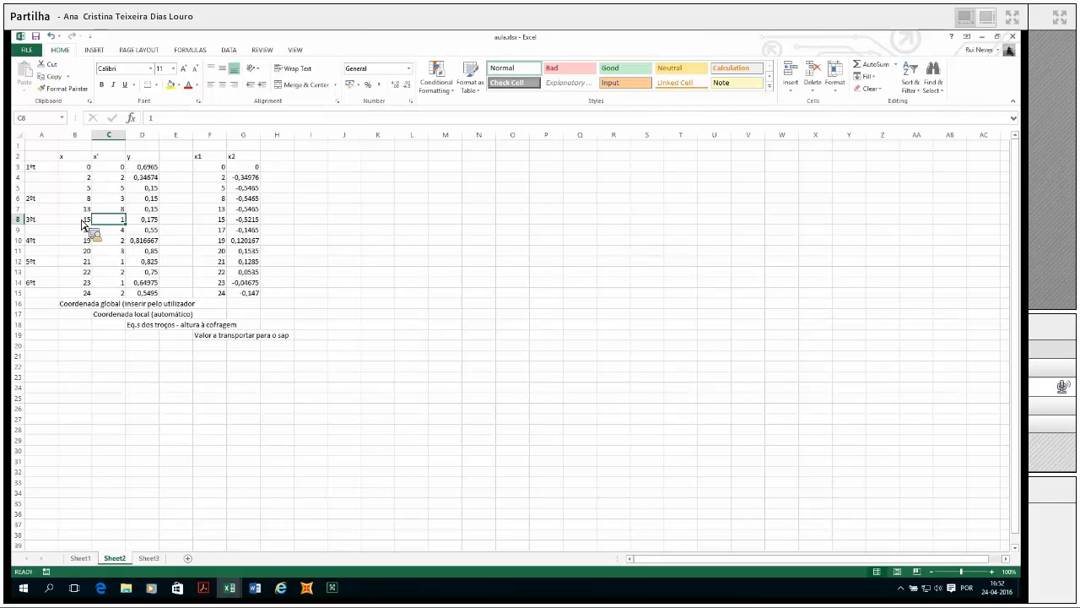
pyautogui.press('Down')
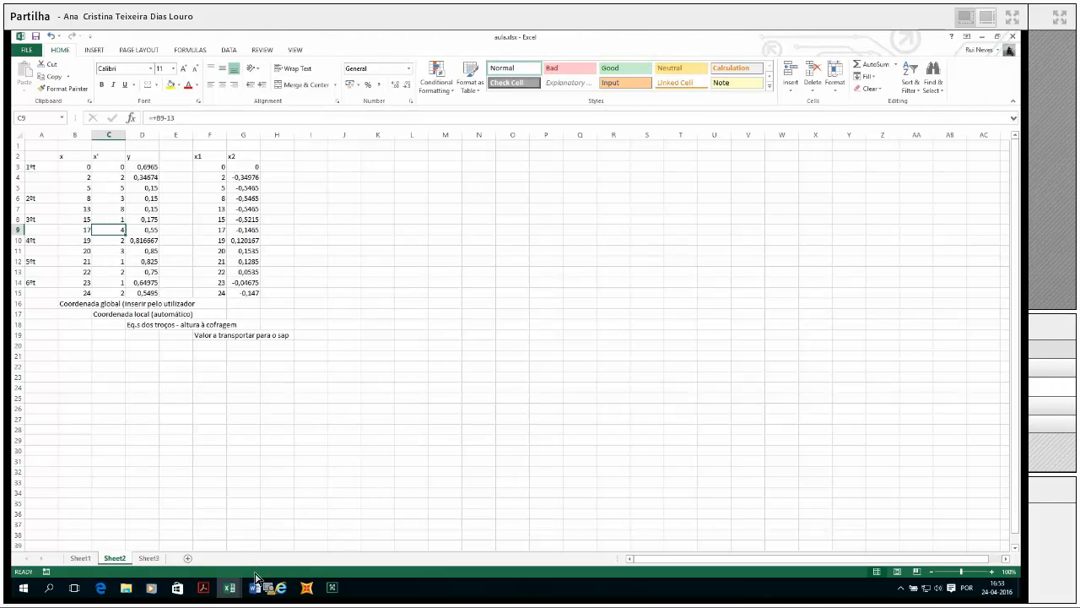
# - Switch to SAP2000, import the edited tendon segments table from Excel, apply it to the model and check the import log
pyautogui.click(306, 587)
pyautogui.click(405, 298)
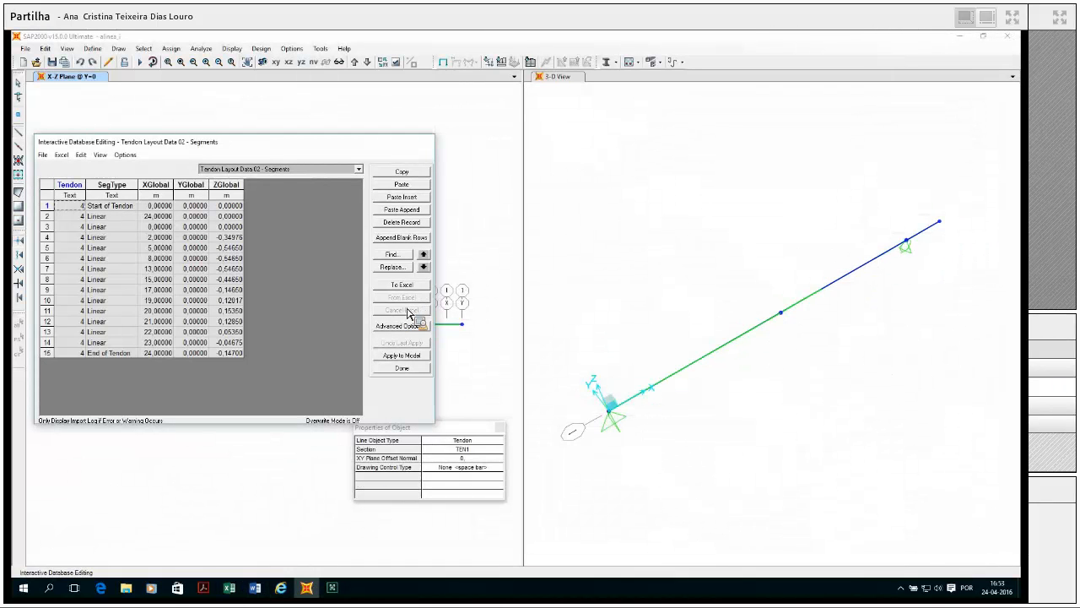
pyautogui.click(404, 358)
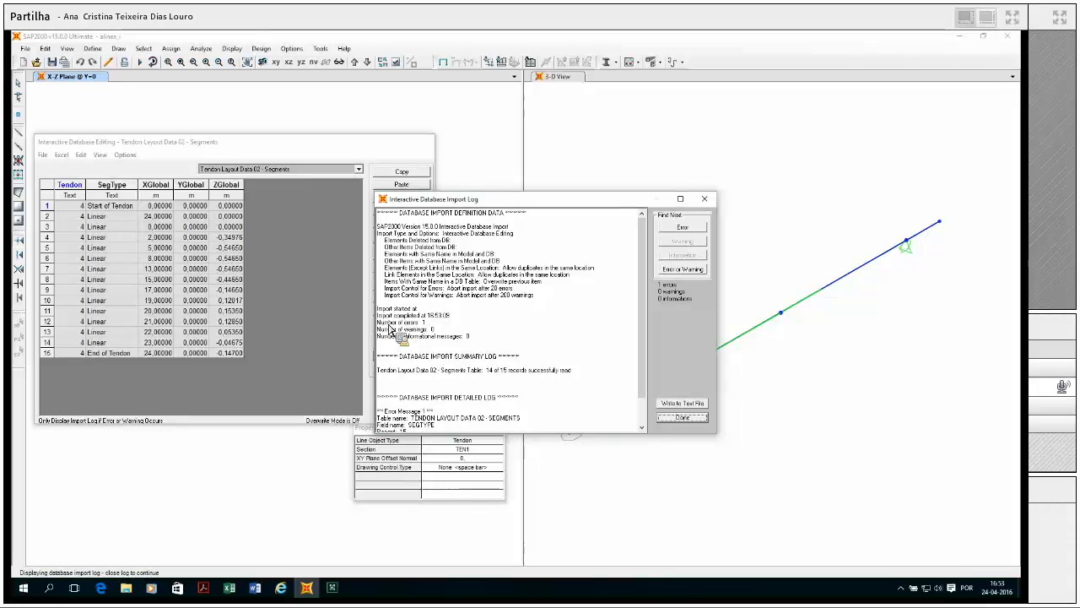
pyautogui.scroll(-1, 402, 324)
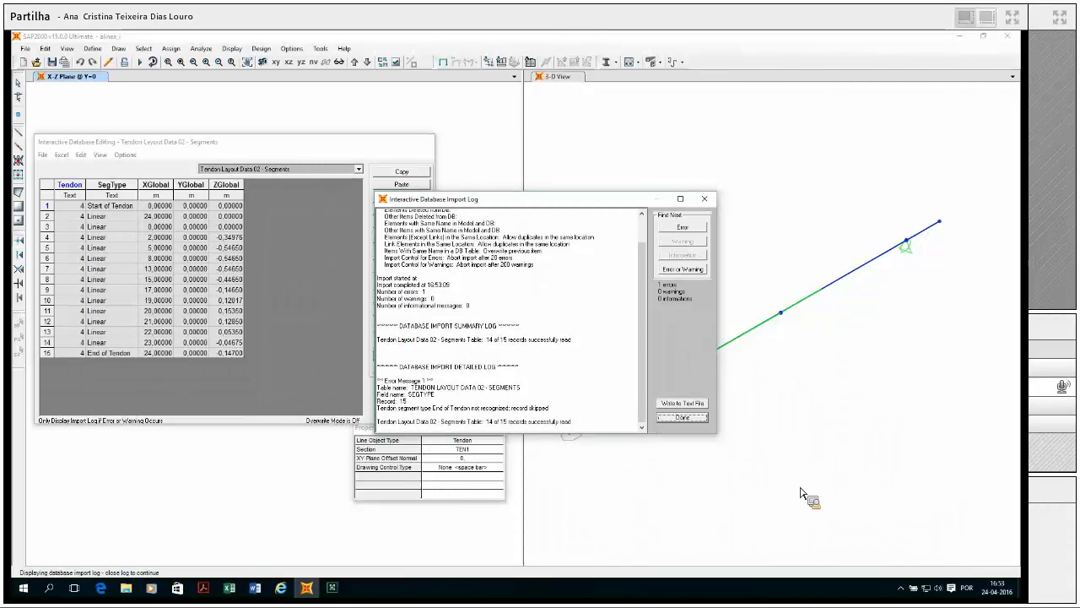
pyautogui.click(682, 417)
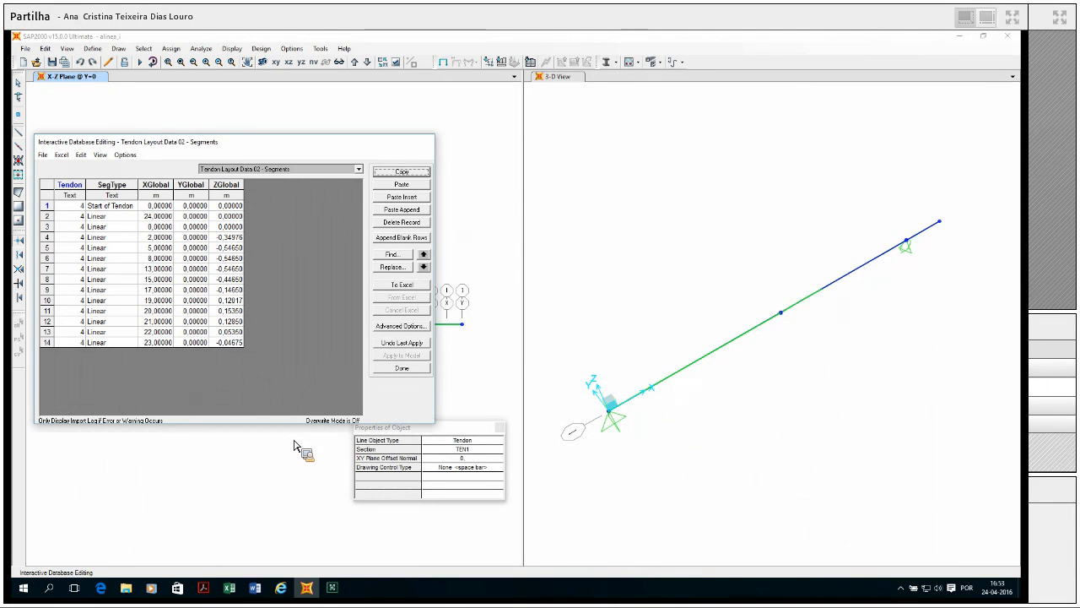
pyautogui.hotkey('alt', 'Tab')
pyautogui.press('Tab')
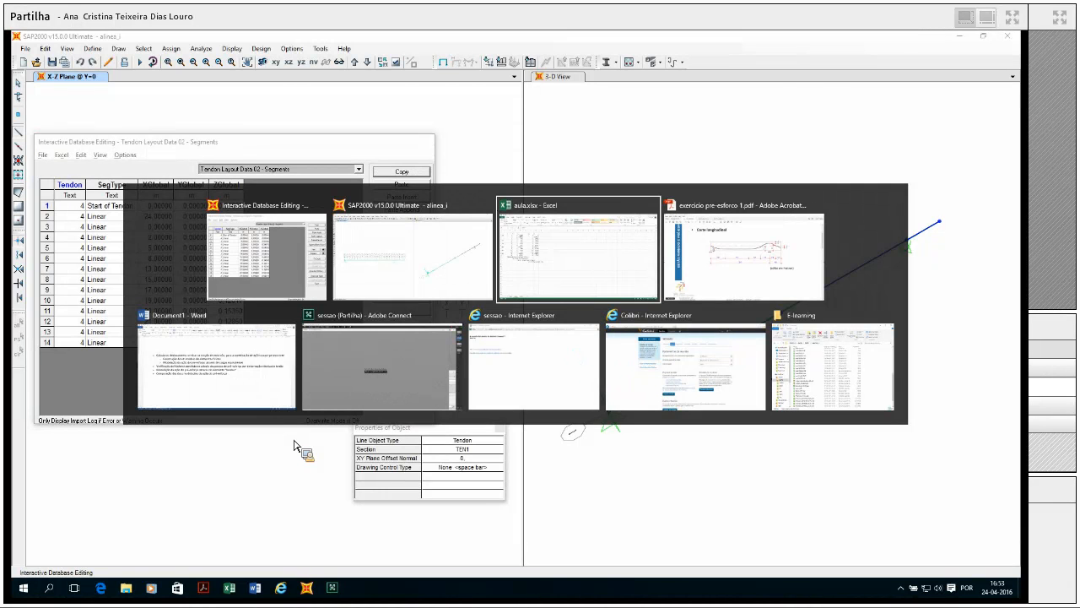
pyautogui.hotkey('alt', 'Tab')
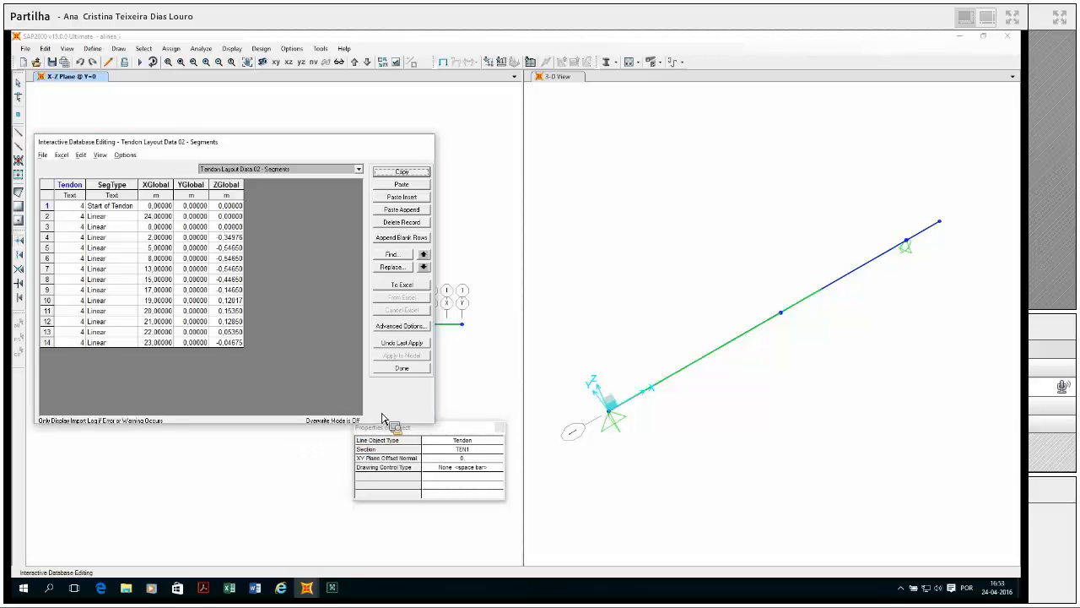
# - Finish the interactive database editing and return from tendon drawing to selection mode
pyautogui.click(415, 370)
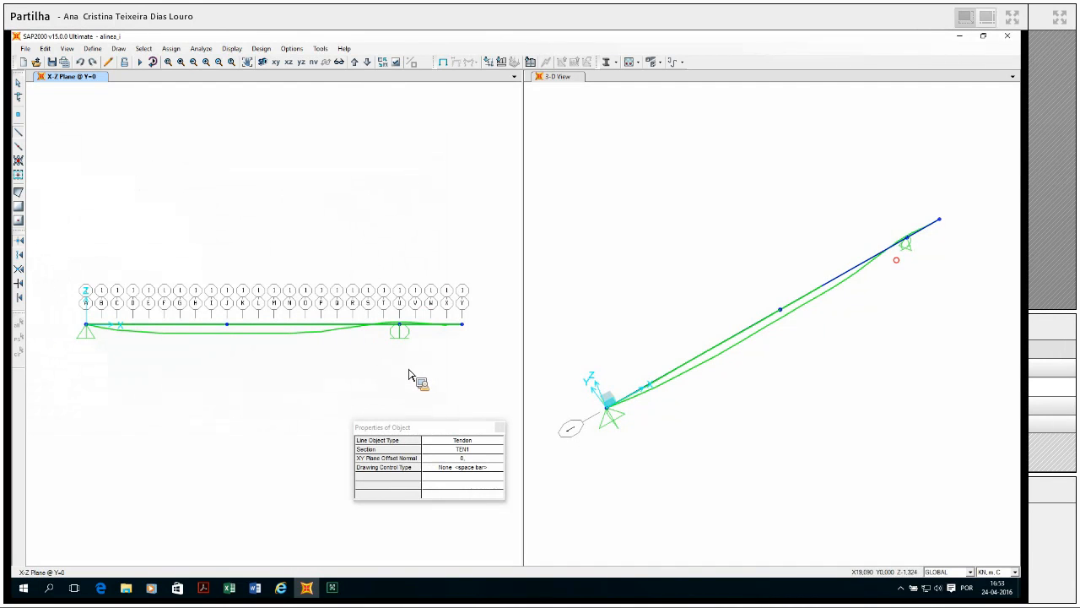
pyautogui.click(288, 328)
pyautogui.click(18, 83)
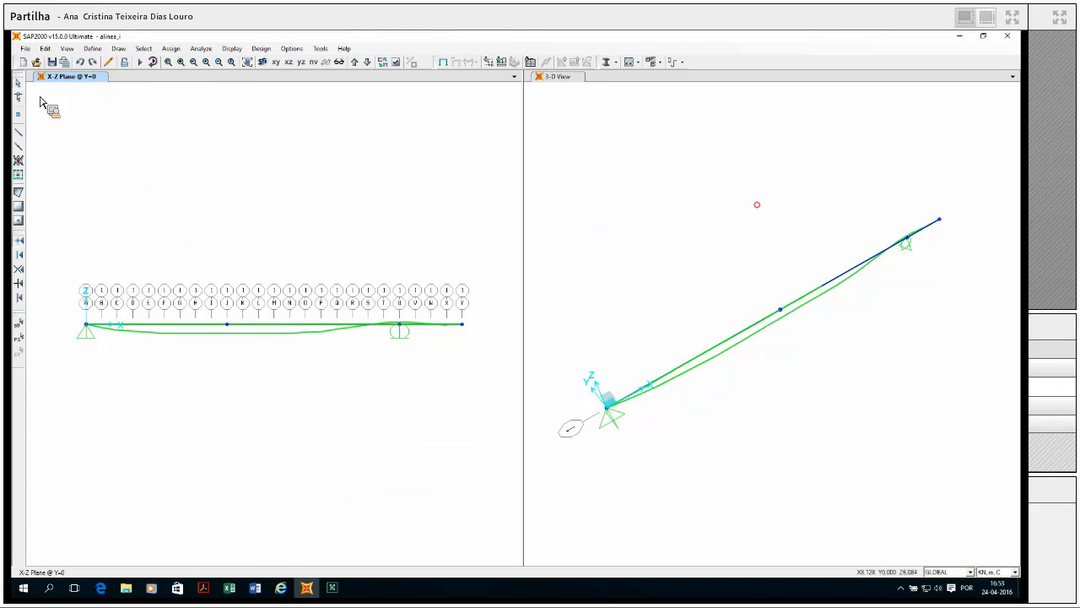
# - Open the layout data of the tendon and delete the two redundant linear points after its start, at 24 m and 0 m
pyautogui.keyDown('ctrl'); pyautogui.click(321, 328); pyautogui.keyUp('ctrl')
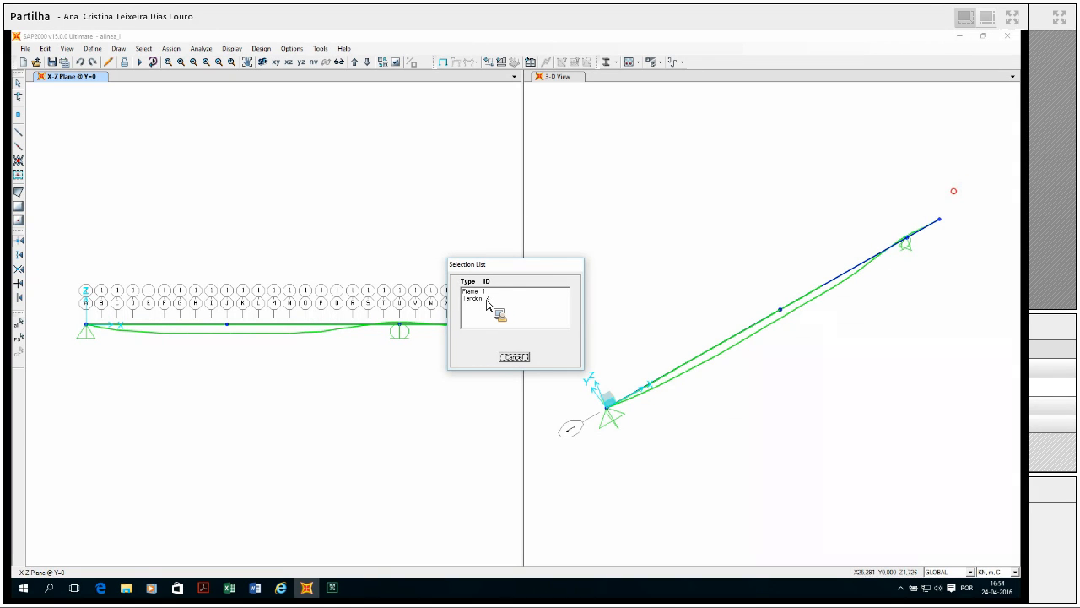
pyautogui.click(514, 358)
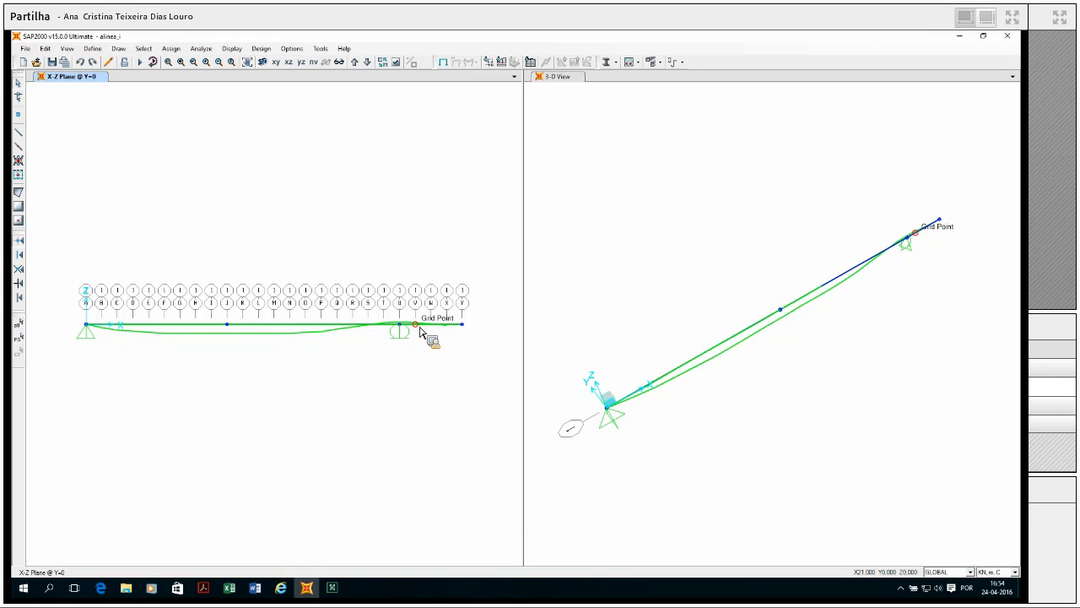
pyautogui.doubleClick(293, 342)
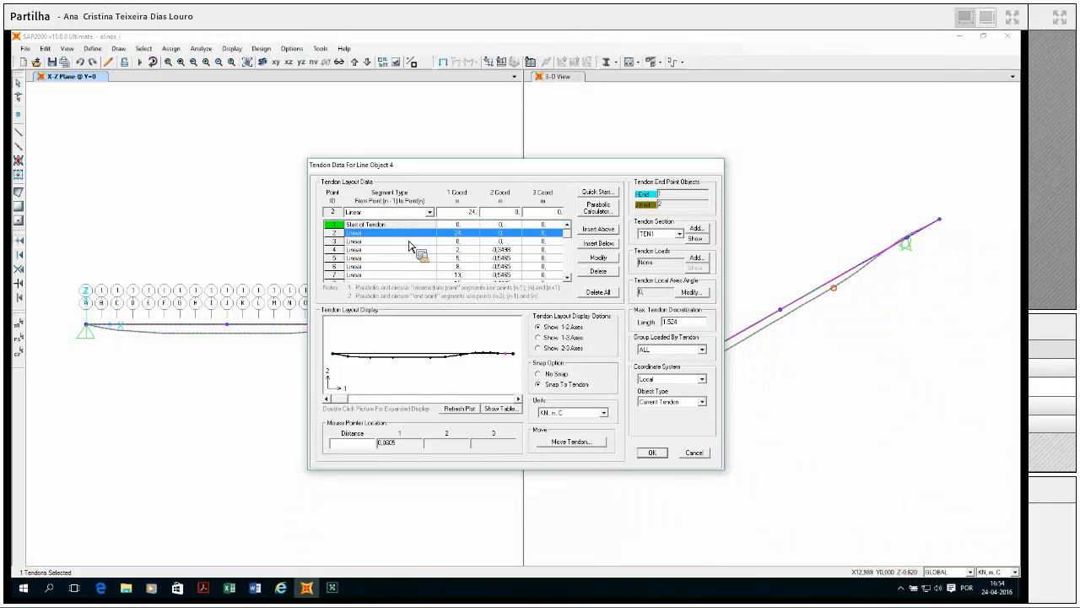
pyautogui.click(602, 273)
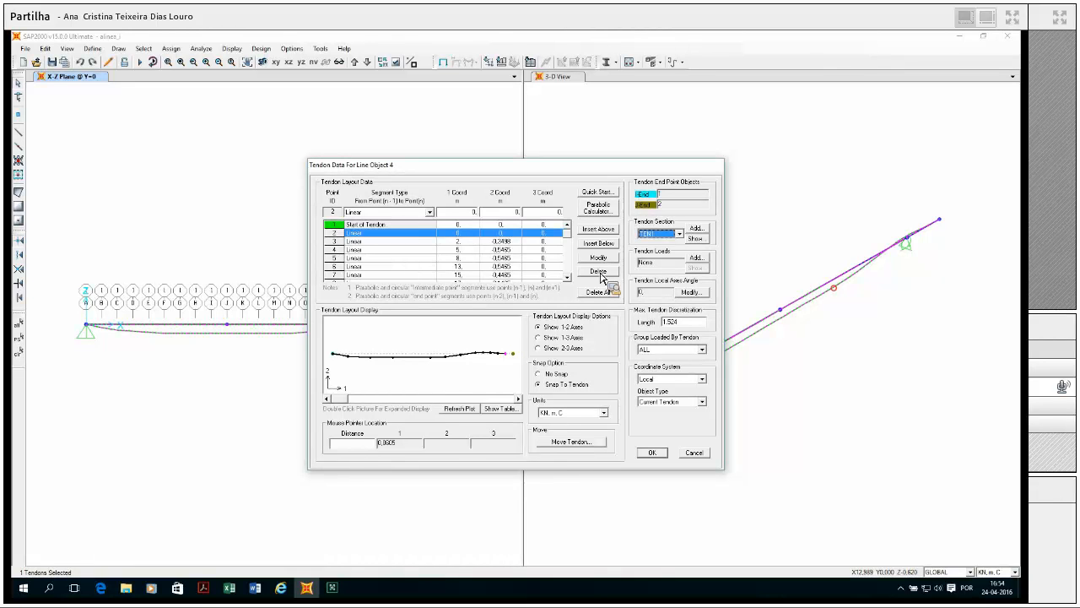
pyautogui.click(600, 272)
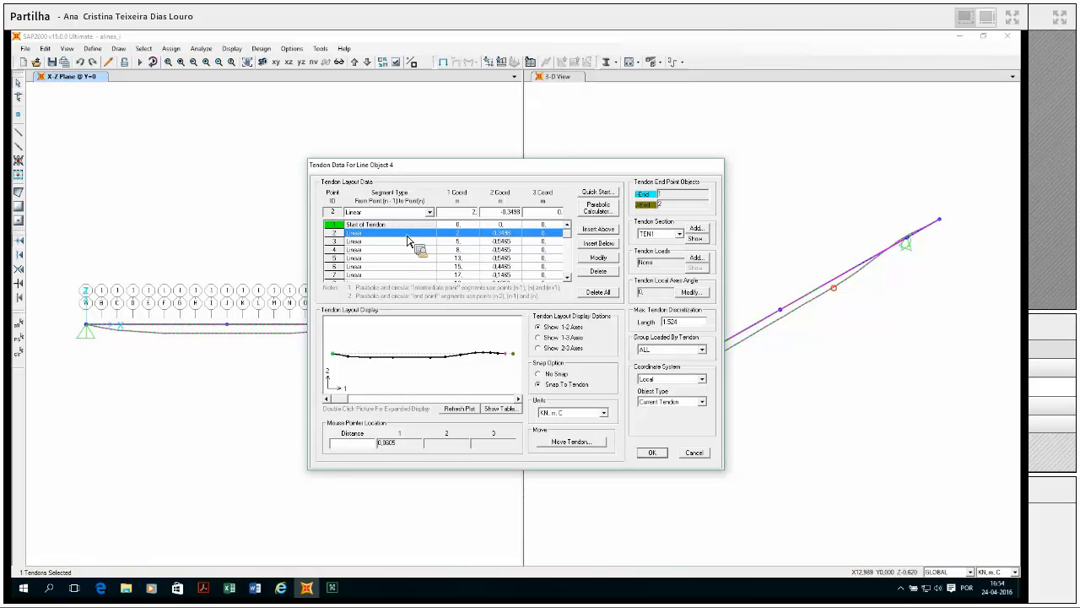
pyautogui.click(431, 212)
pyautogui.click(426, 229)
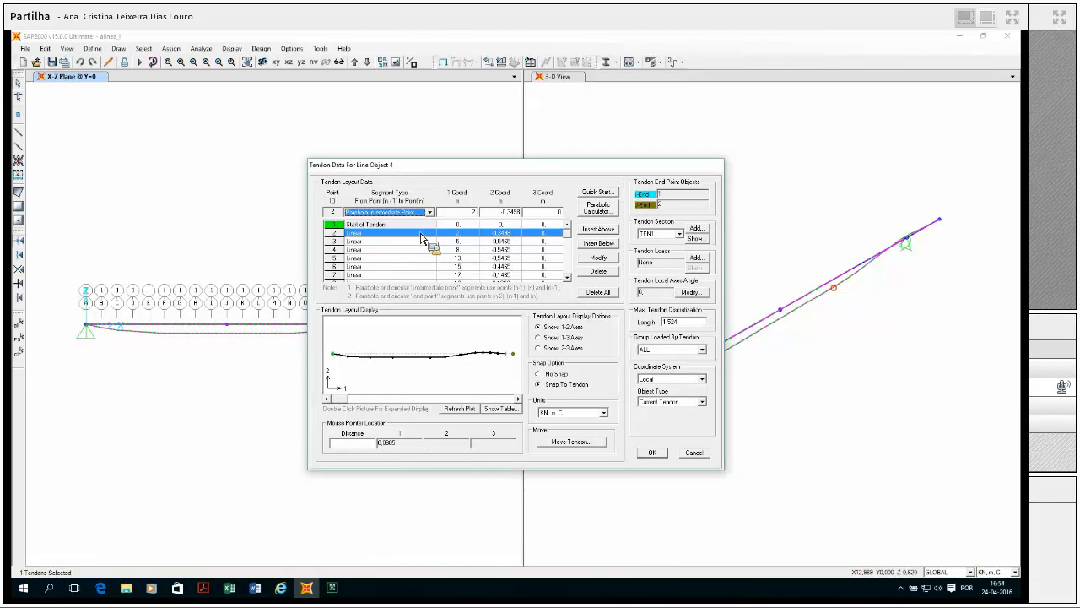
pyautogui.click(414, 244)
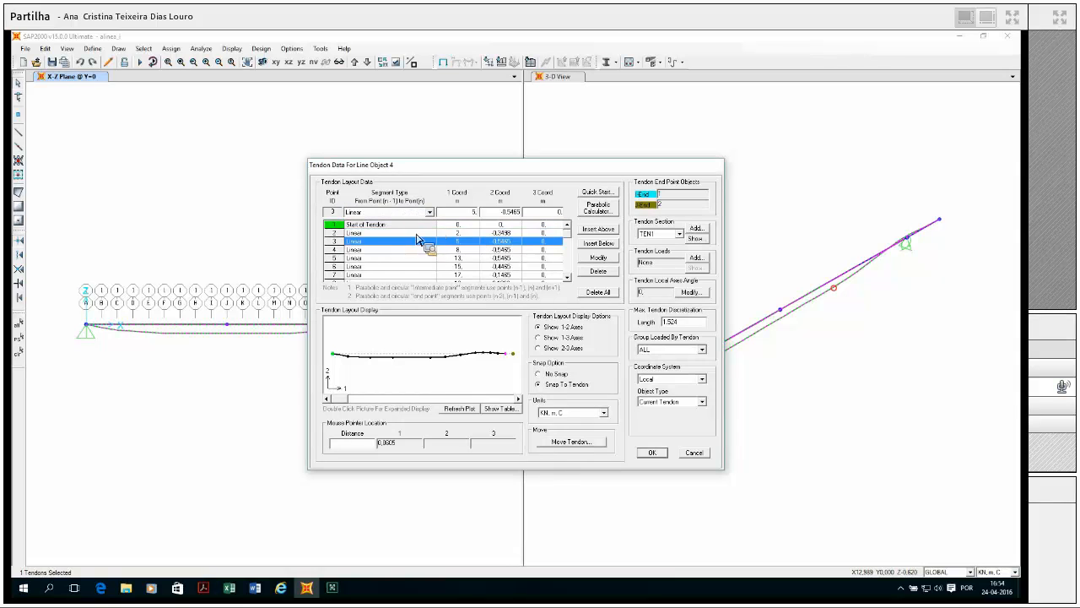
pyautogui.click(429, 212)
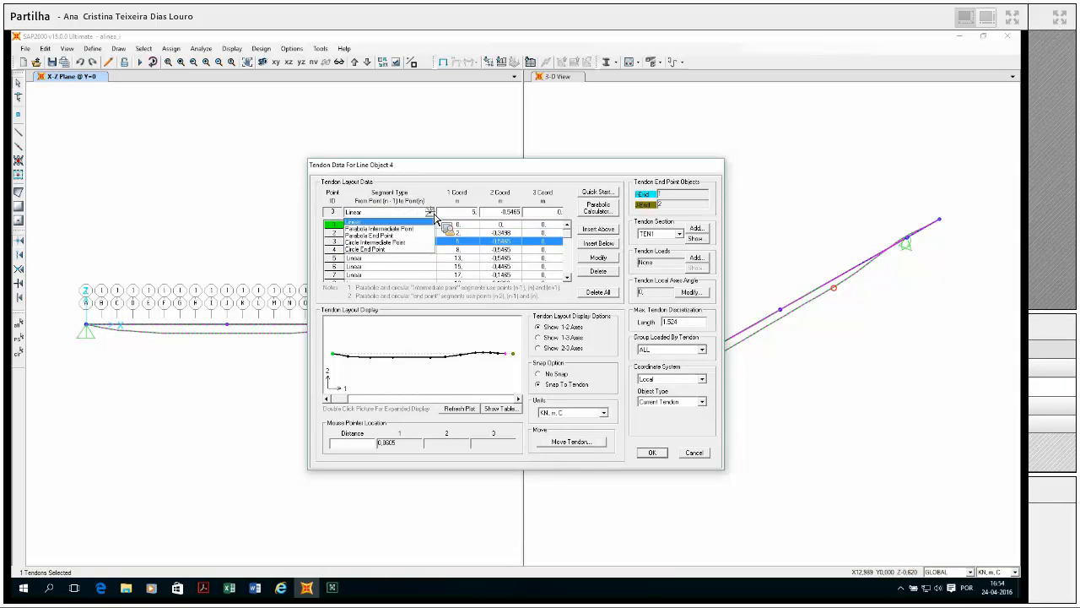
pyautogui.click(418, 237)
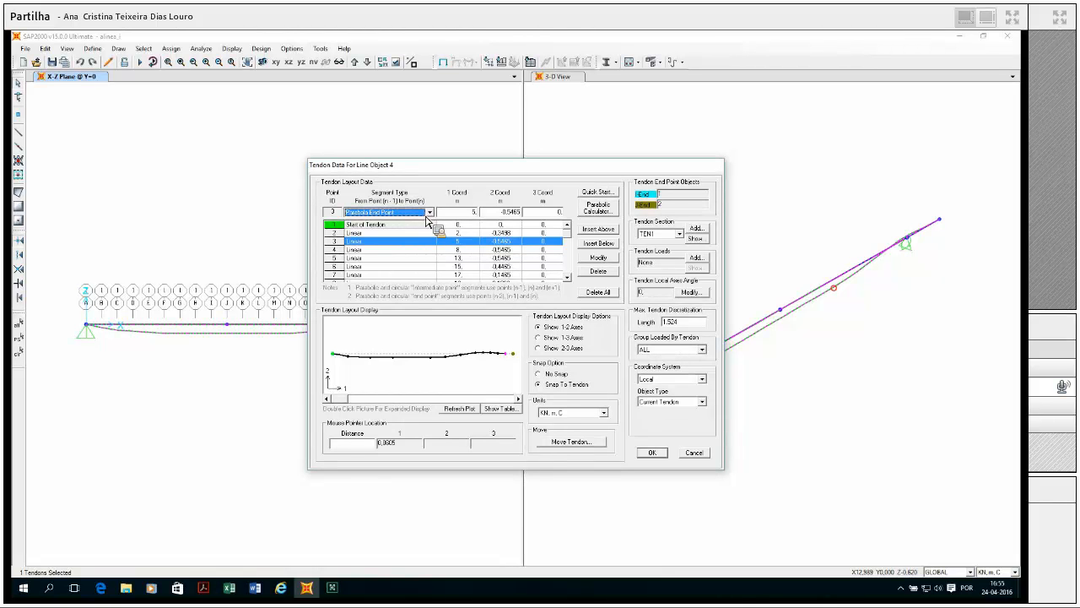
# - Change the segment type of tendon point 2, at 2 m, to Parabola Intermediate Point
pyautogui.click(415, 234)
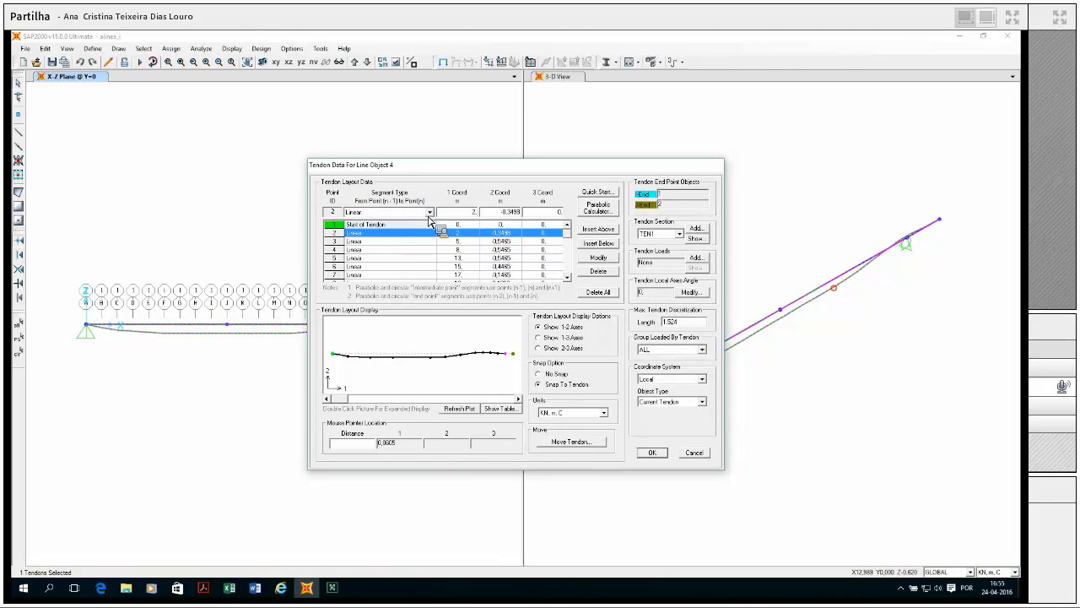
pyautogui.click(431, 215)
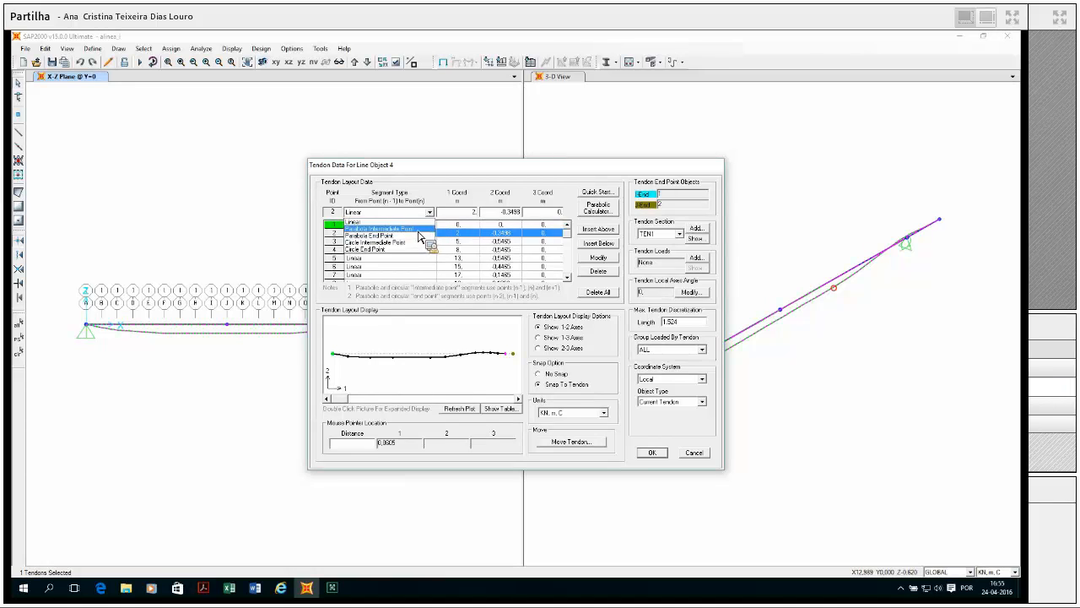
pyautogui.click(418, 231)
pyautogui.click(599, 257)
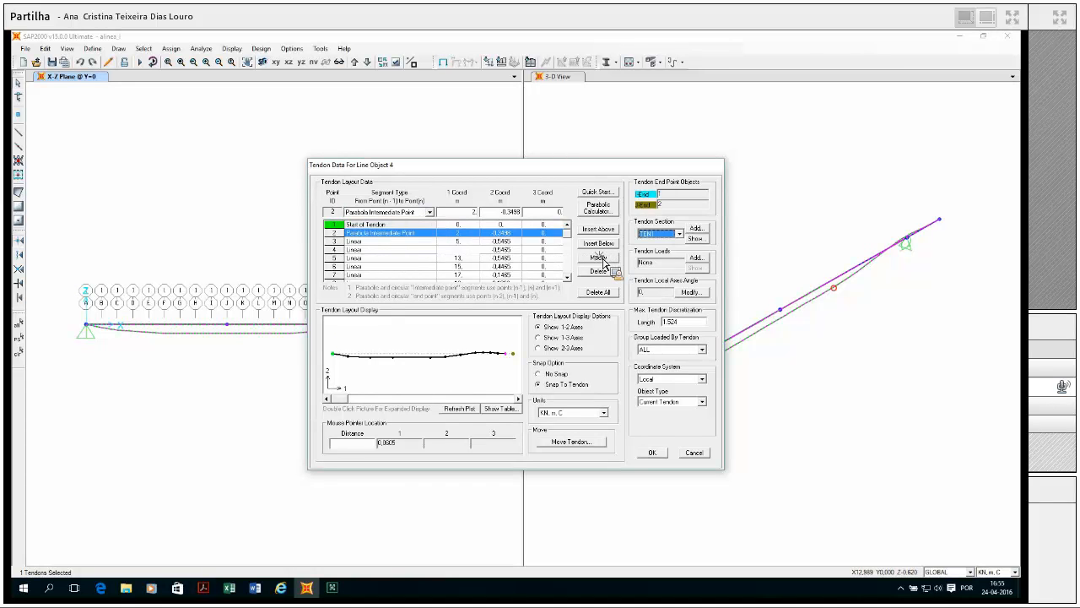
# - Change the segment type of tendon point 3, at 5 m, to Parabola End Point
pyautogui.click(354, 244)
pyautogui.click(429, 213)
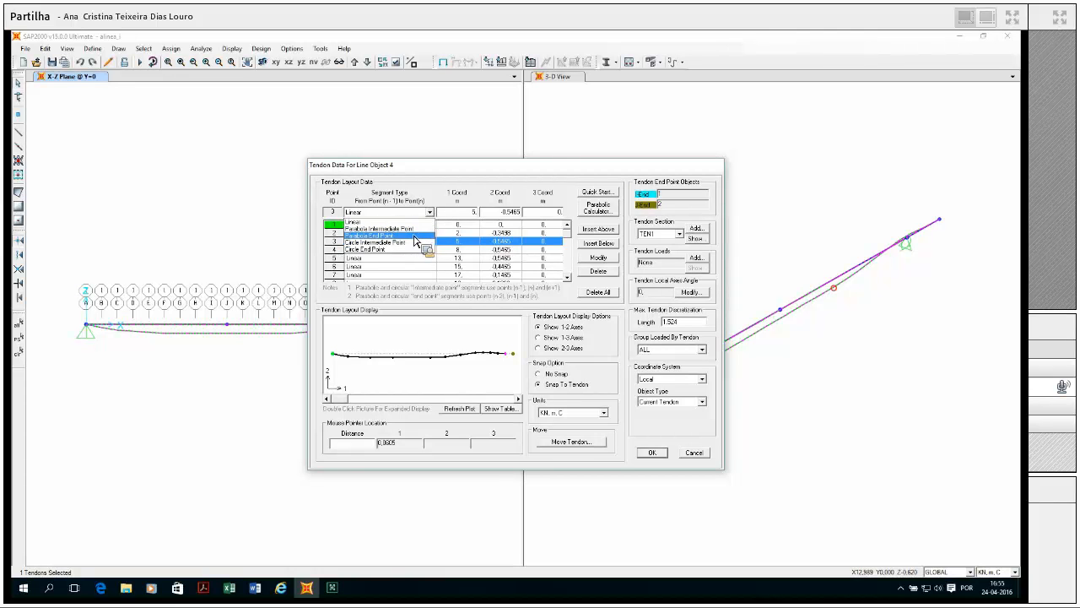
pyautogui.click(414, 237)
pyautogui.click(601, 260)
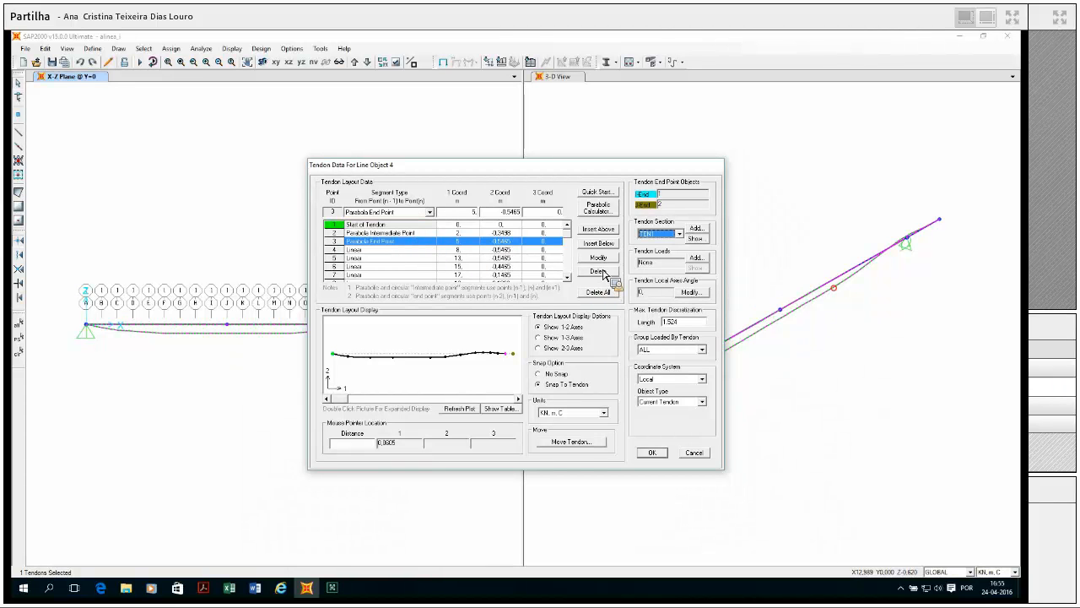
# - Change tendon point 6, at 15 m, to Parabola Intermediate Point and point 7, at 17 m, to Parabola End Point
pyautogui.click(386, 269)
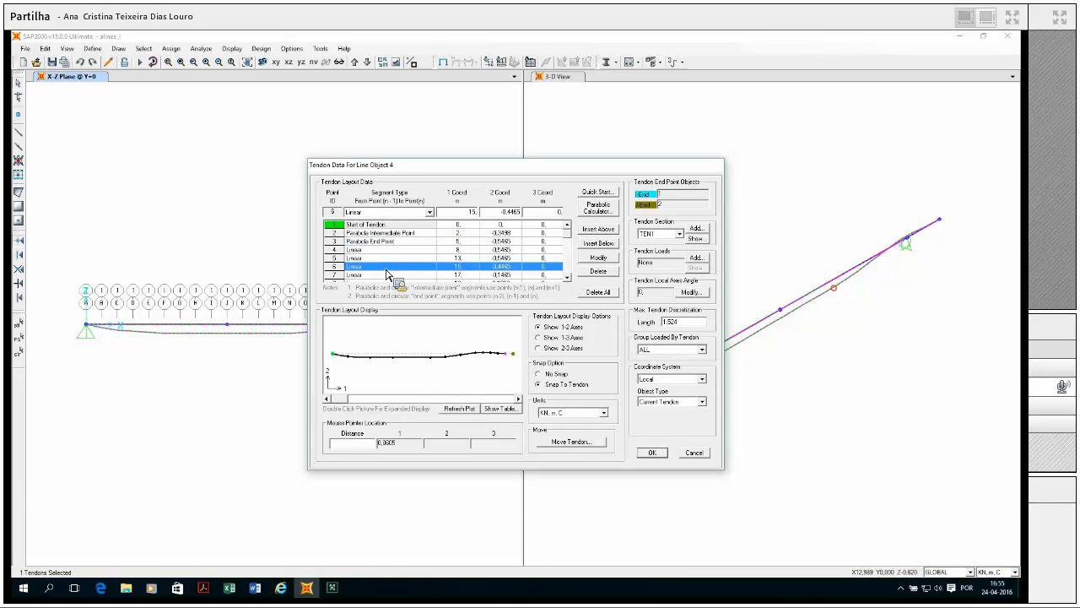
pyautogui.click(430, 212)
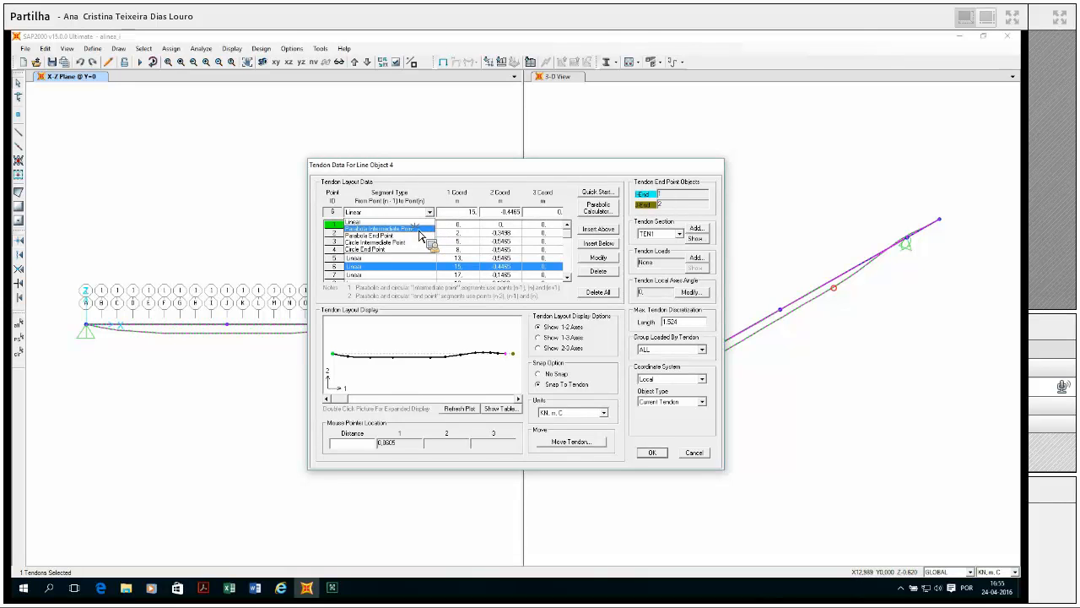
pyautogui.click(420, 233)
pyautogui.click(611, 258)
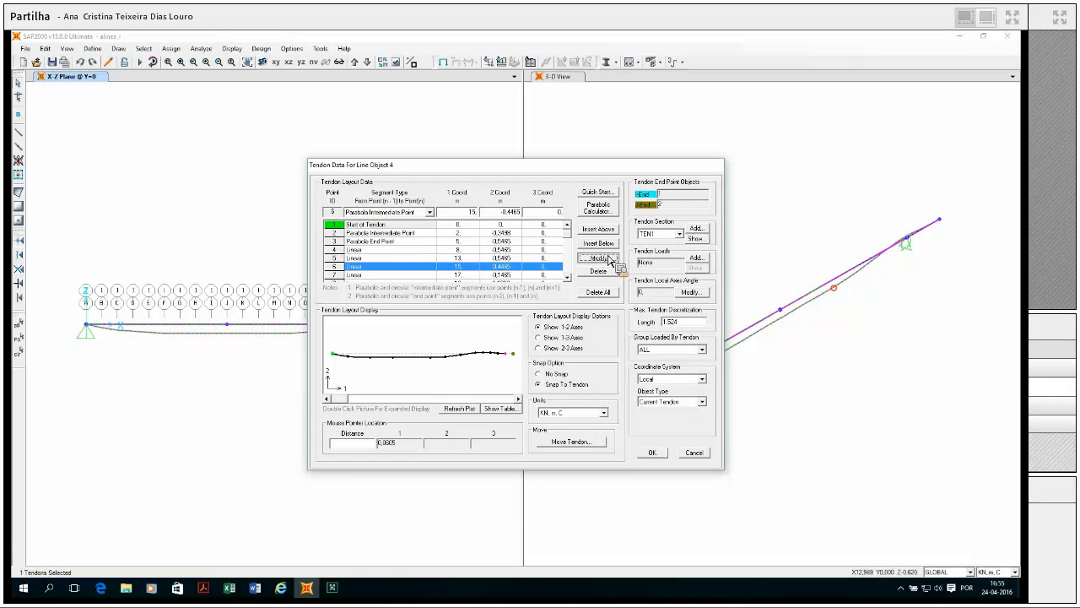
pyautogui.click(372, 276)
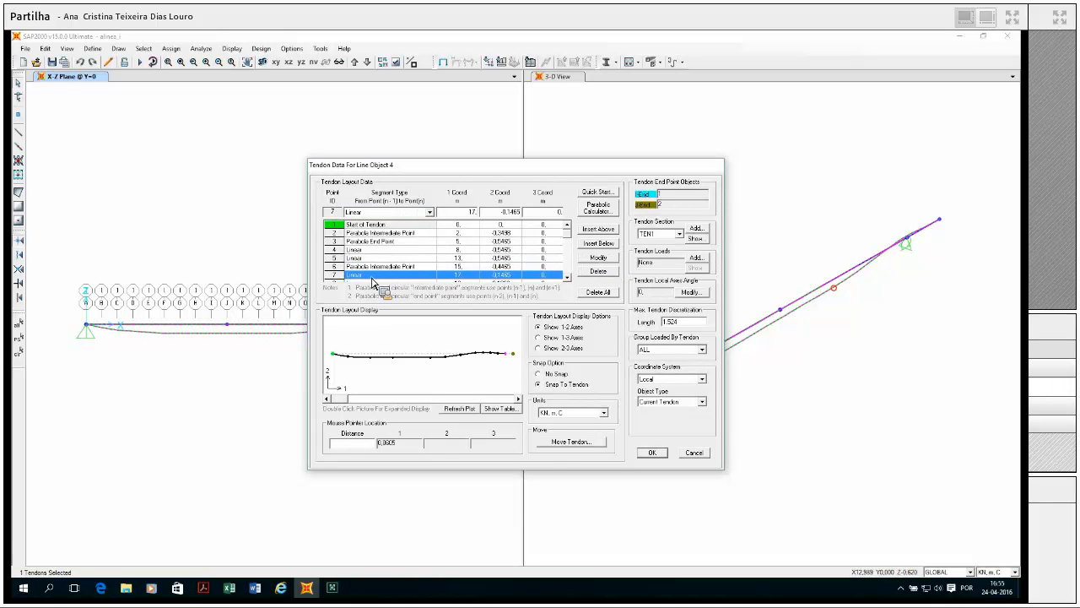
pyautogui.click(430, 214)
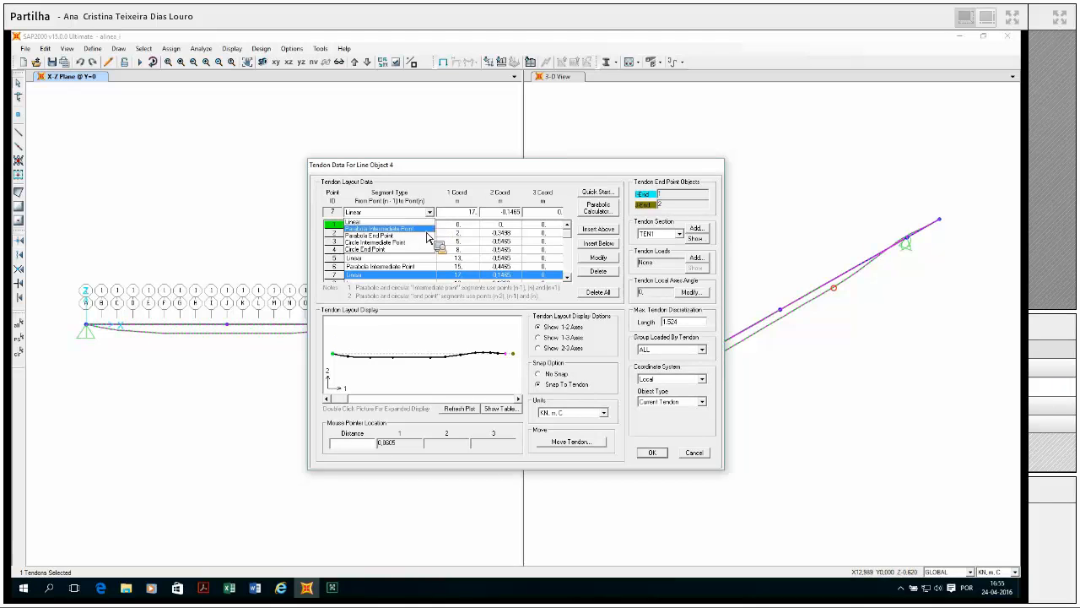
pyautogui.click(424, 236)
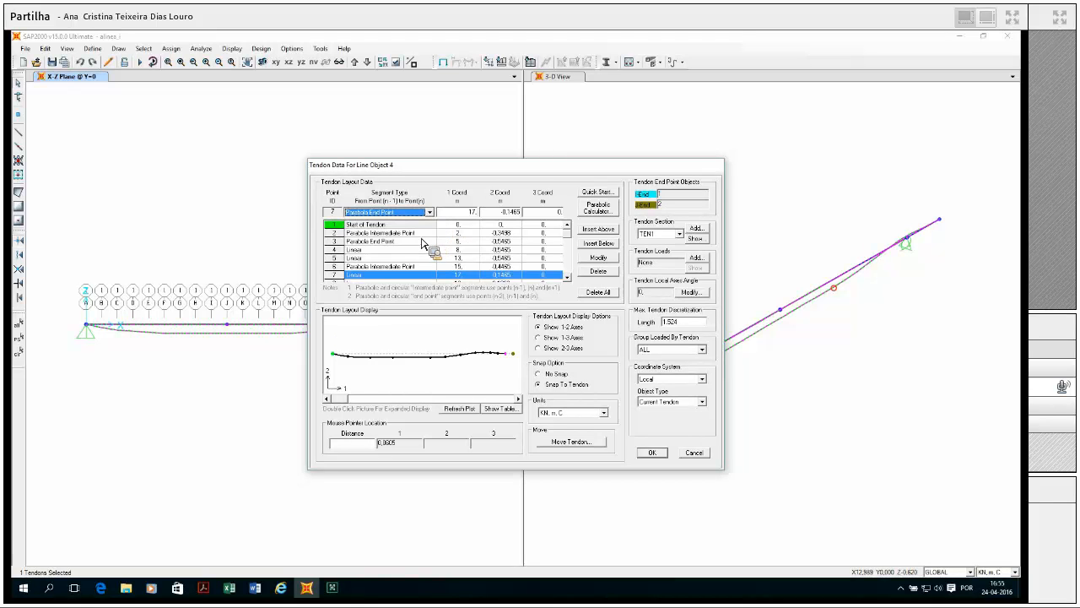
pyautogui.click(600, 258)
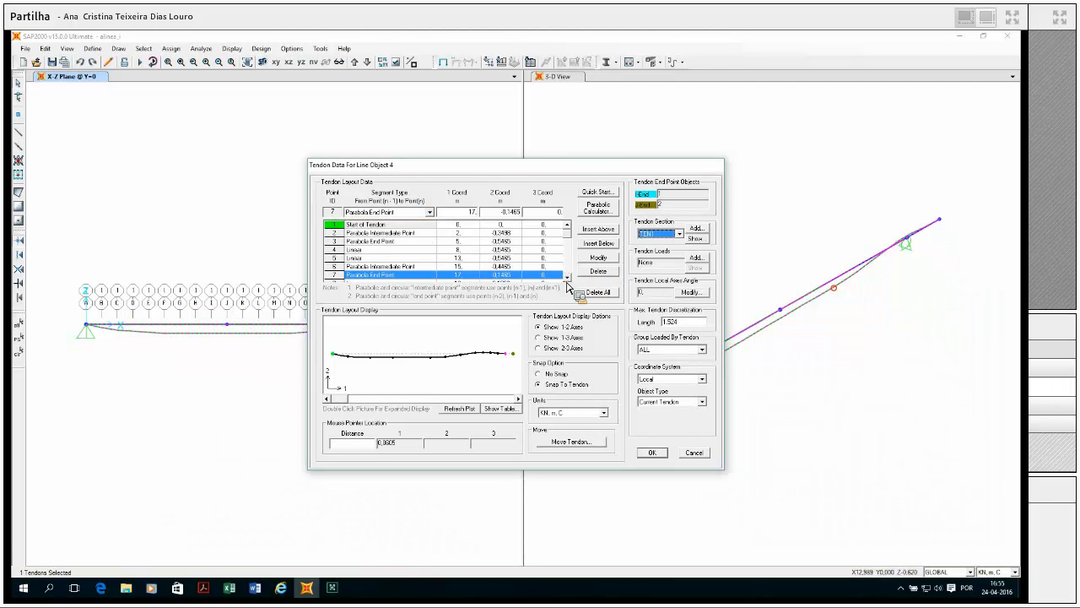
# - Change tendon point 8, at 19 m, to Parabola Intermediate Point and point 9, at 20 m, to Parabola End Point
pyautogui.click(567, 277)
pyautogui.click(567, 277)
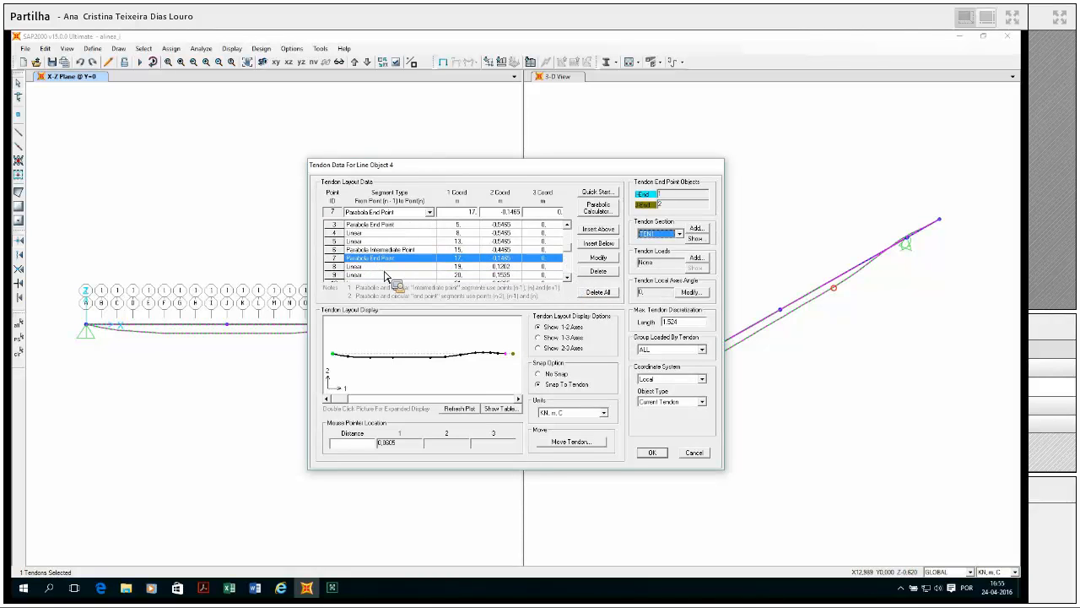
pyautogui.click(381, 267)
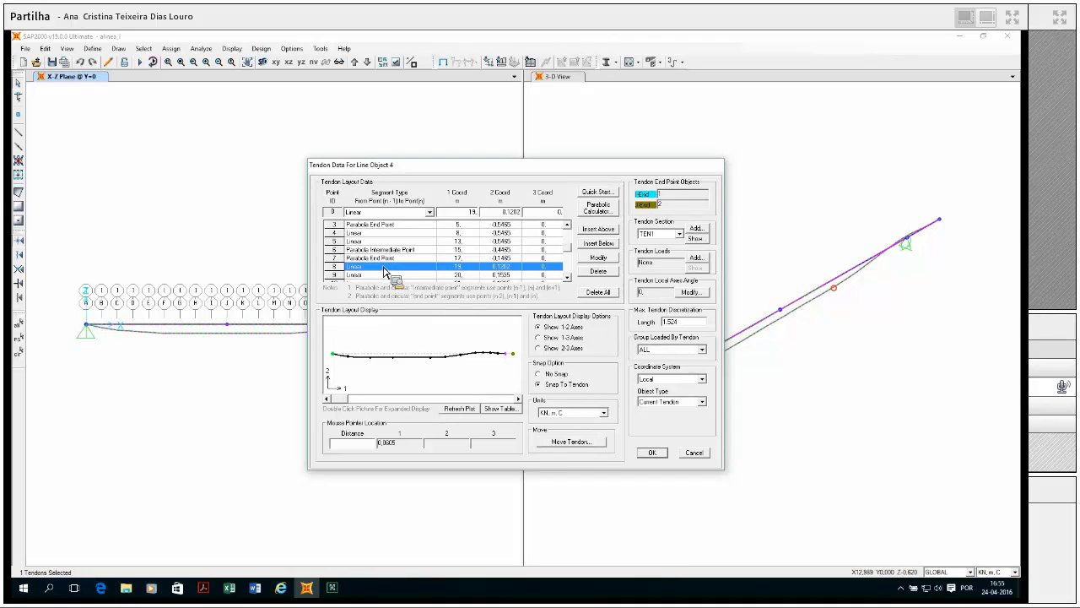
pyautogui.click(429, 212)
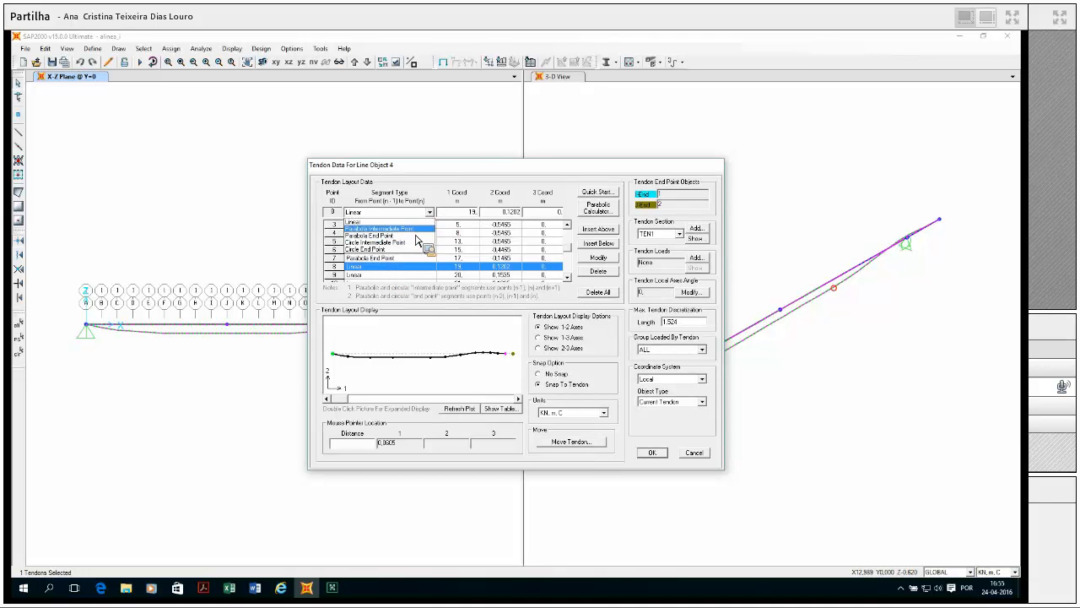
pyautogui.click(405, 229)
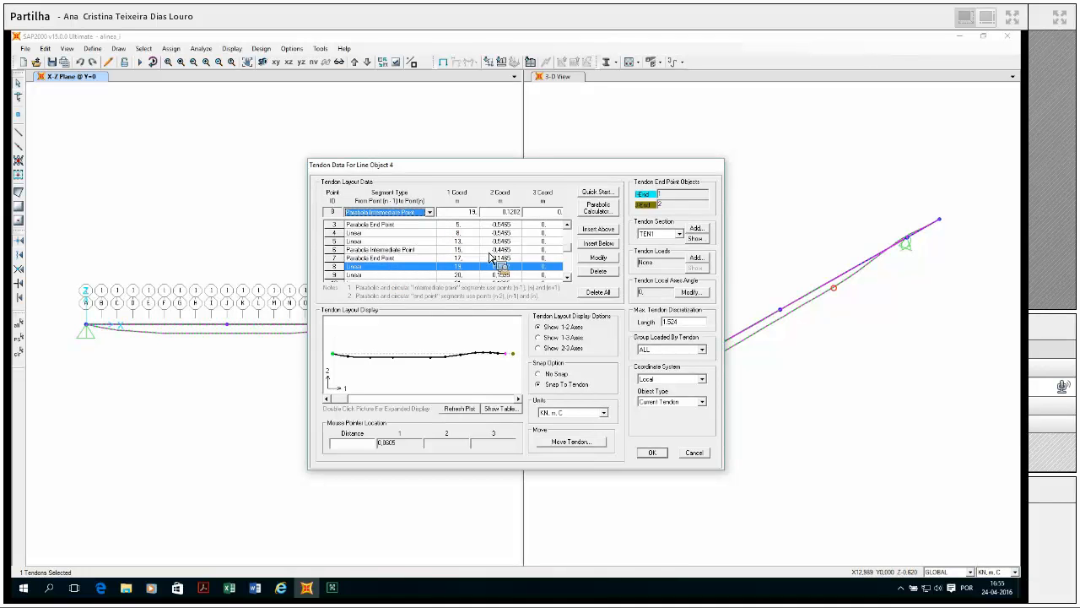
pyautogui.click(600, 257)
pyautogui.click(373, 276)
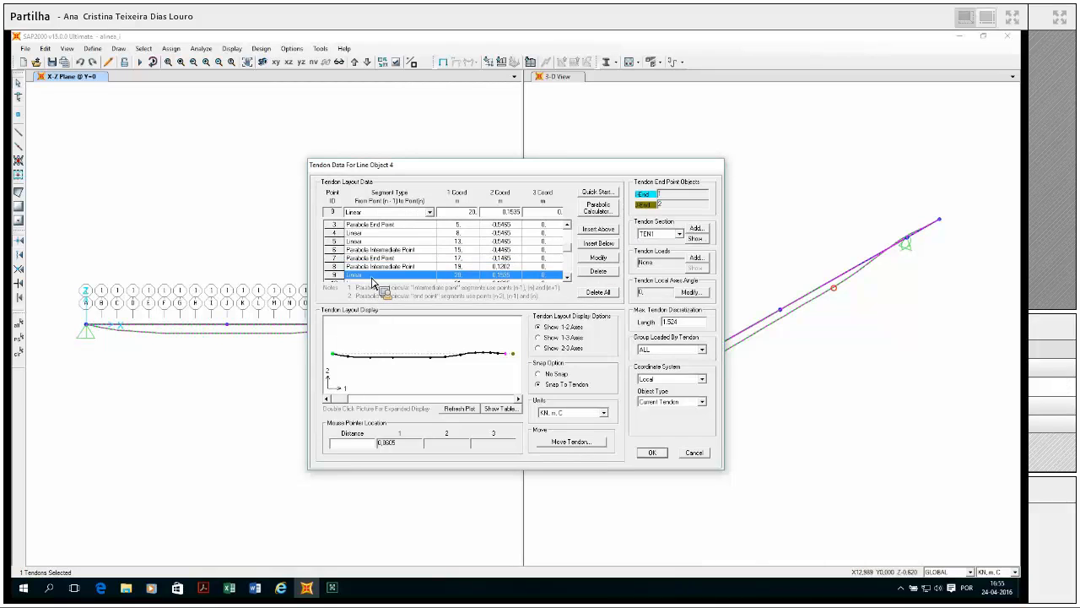
pyautogui.click(430, 212)
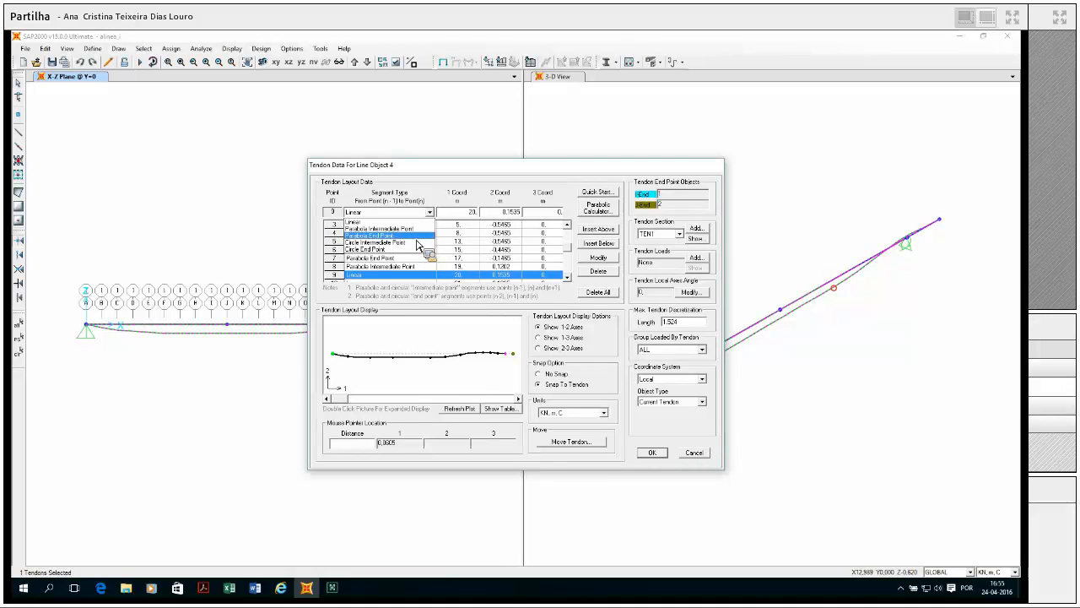
pyautogui.click(417, 240)
pyautogui.click(599, 258)
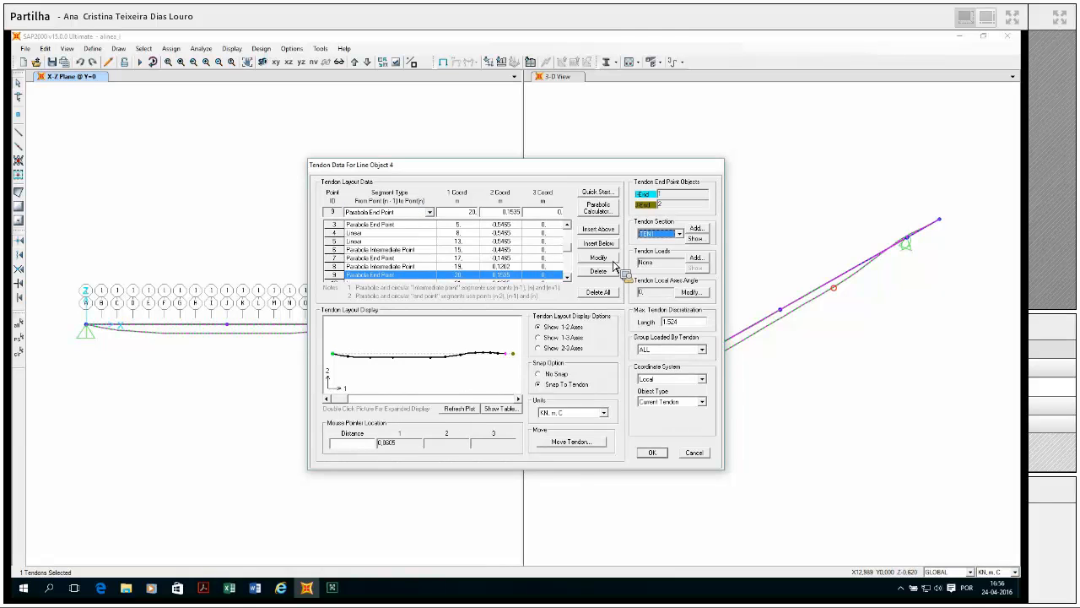
# - Change tendon point 10, at 21 m, to Parabola Intermediate Point and point 11, at 22 m, to Parabola End Point
pyautogui.scroll(-1, 574, 285)
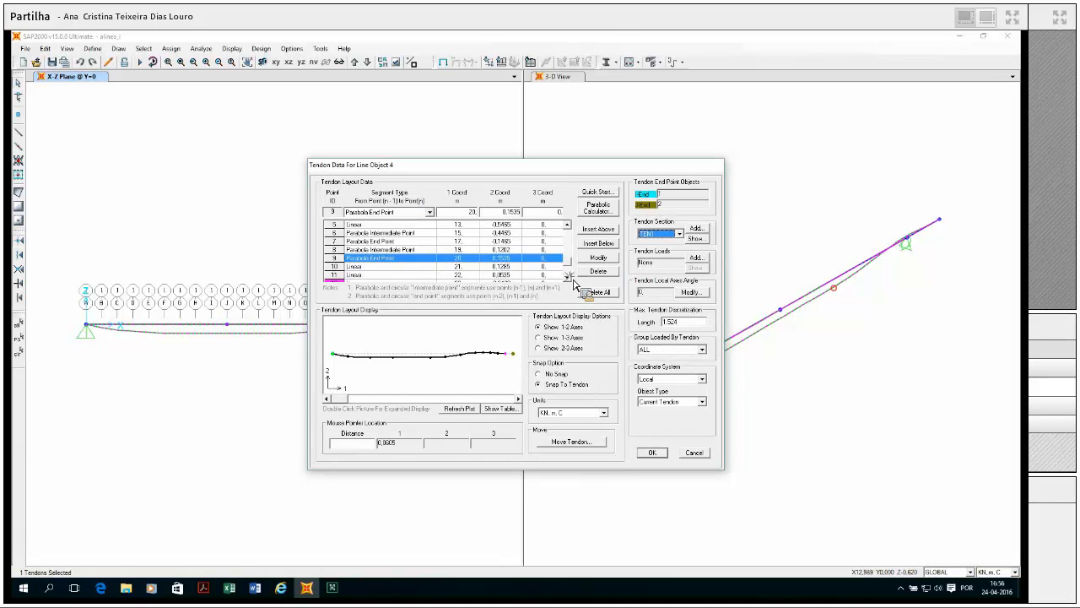
pyautogui.click(402, 268)
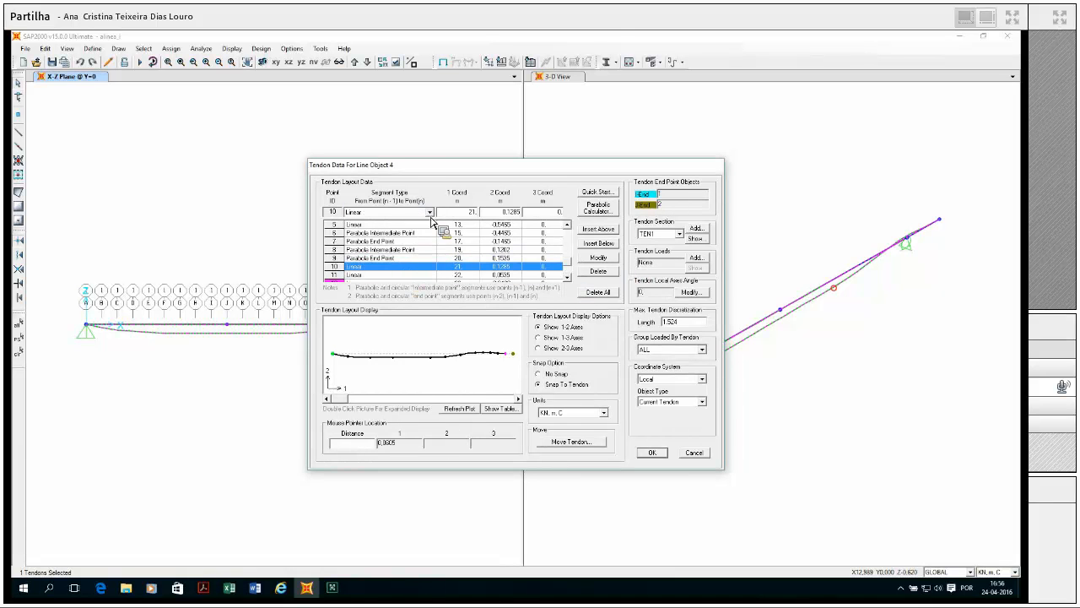
pyautogui.click(430, 211)
pyautogui.click(384, 228)
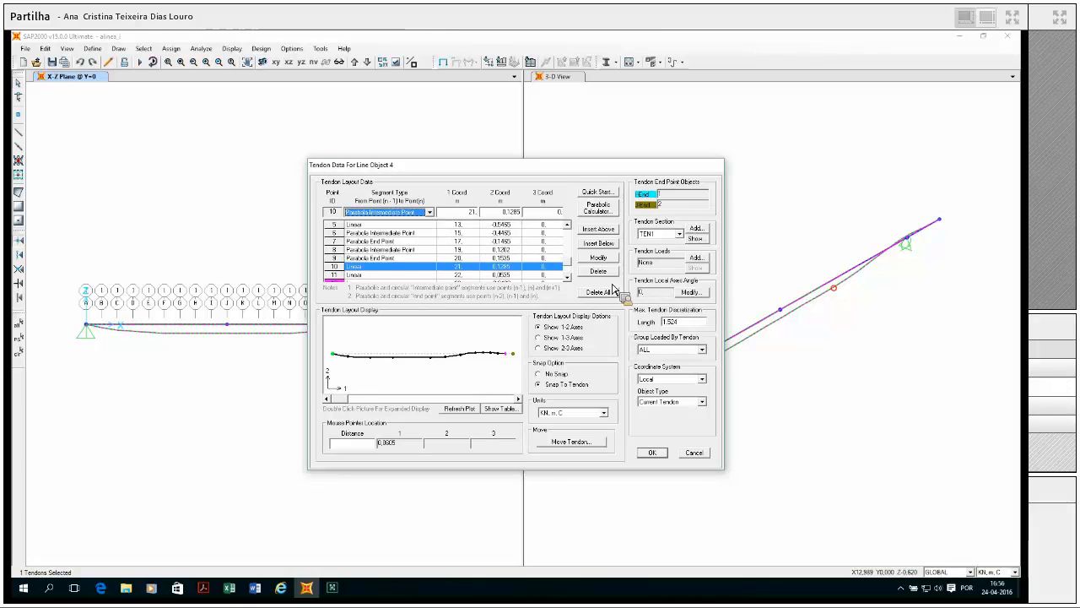
pyautogui.click(598, 258)
pyautogui.click(397, 275)
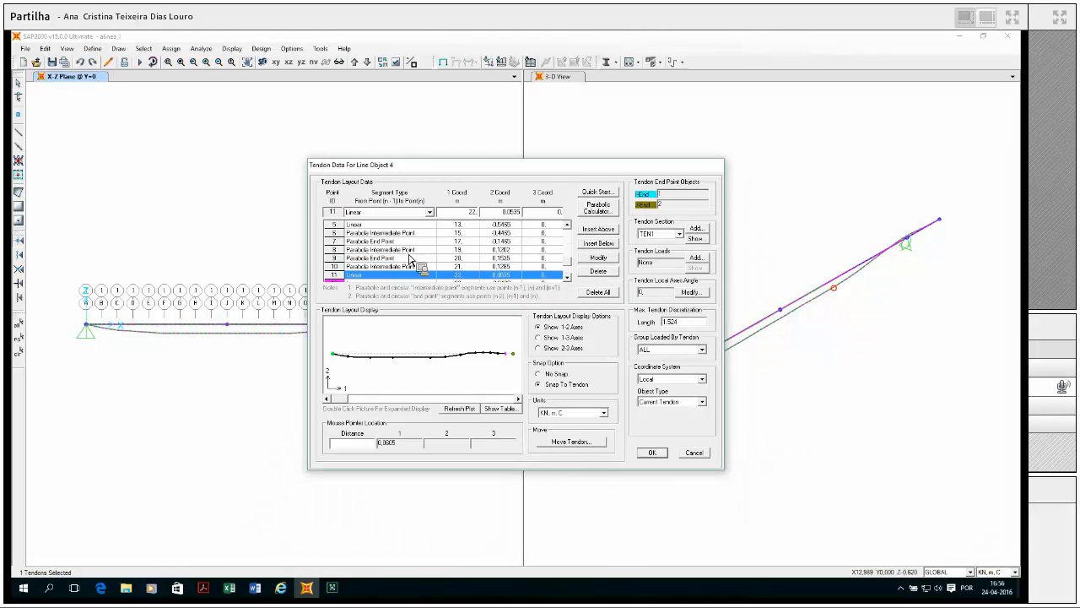
pyautogui.click(429, 212)
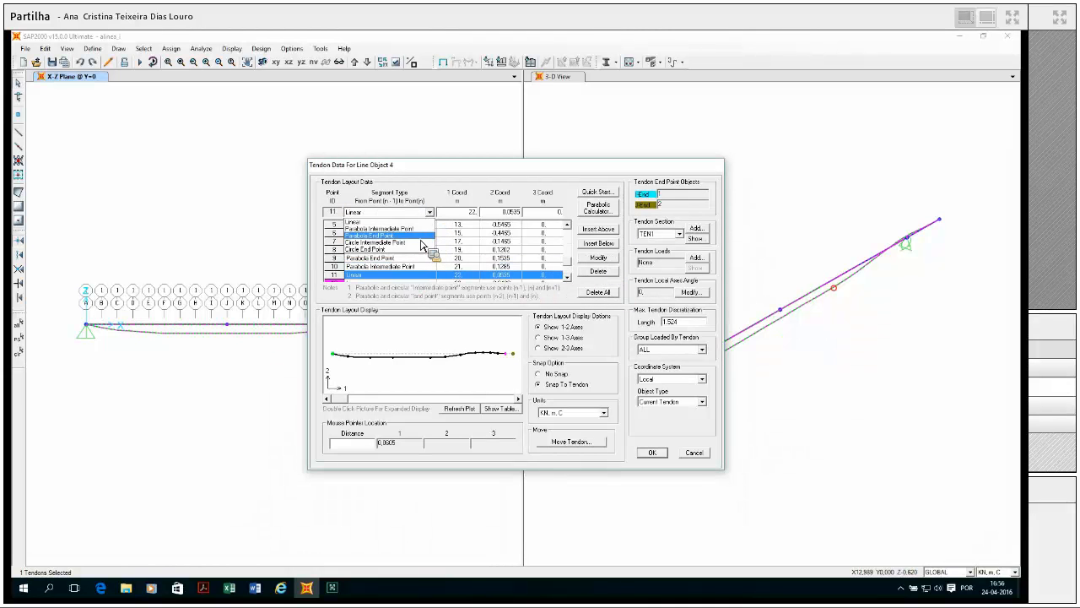
pyautogui.click(422, 236)
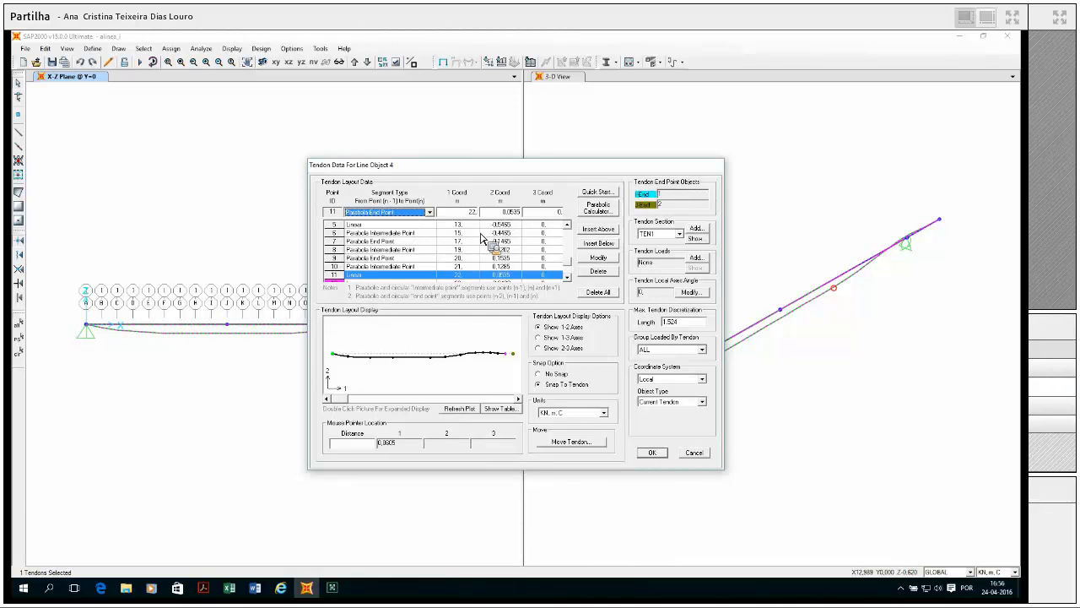
pyautogui.click(599, 257)
# - Insert a linear point below tendon point 12, at 23 m, and enter 24 m as its first coordinate
pyautogui.click(567, 277)
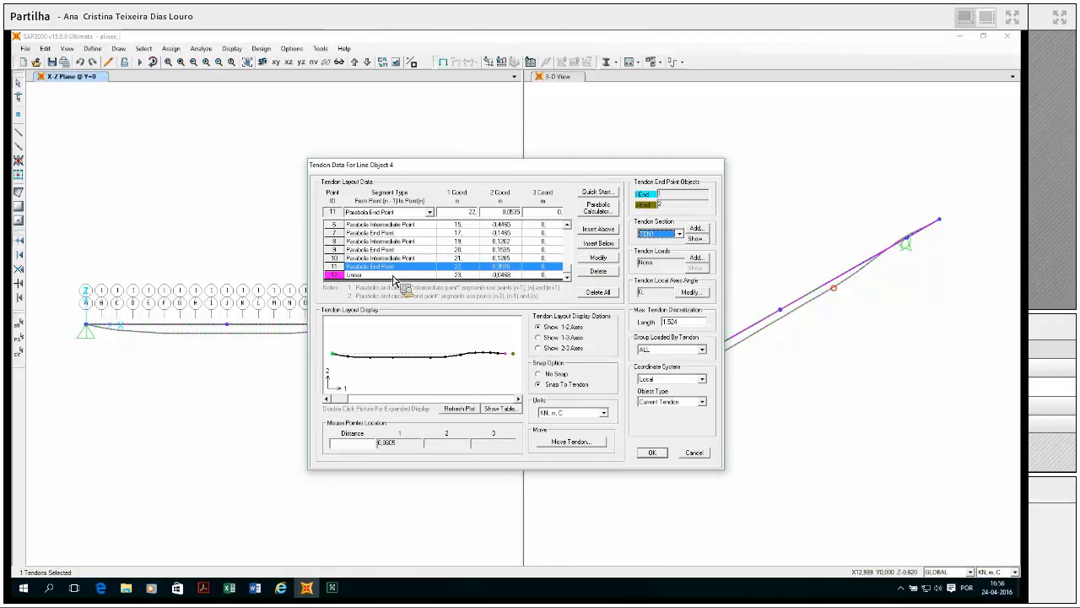
pyautogui.click(370, 275)
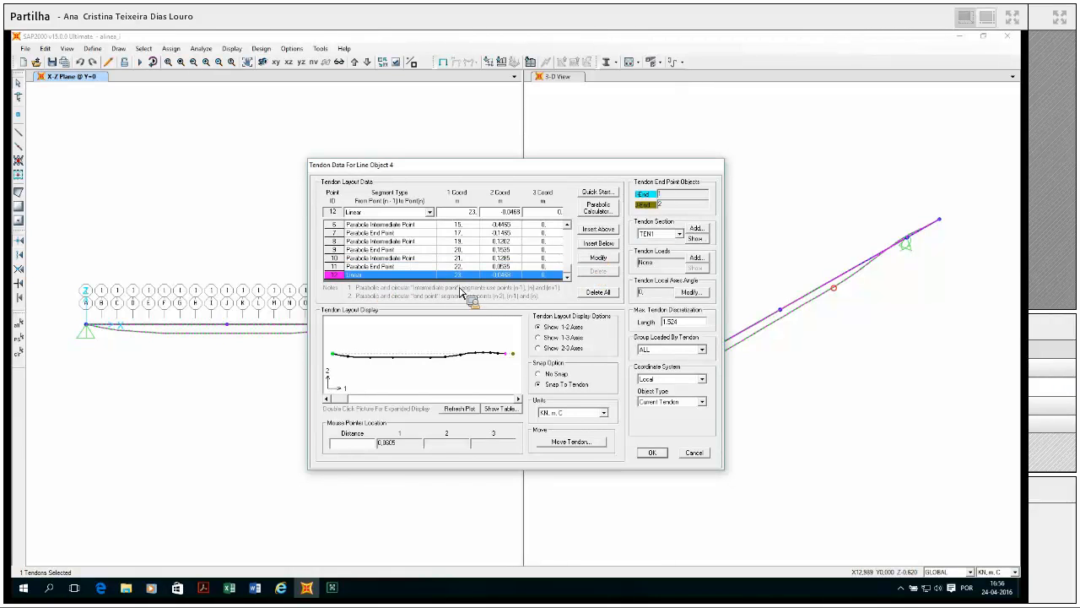
pyautogui.click(607, 246)
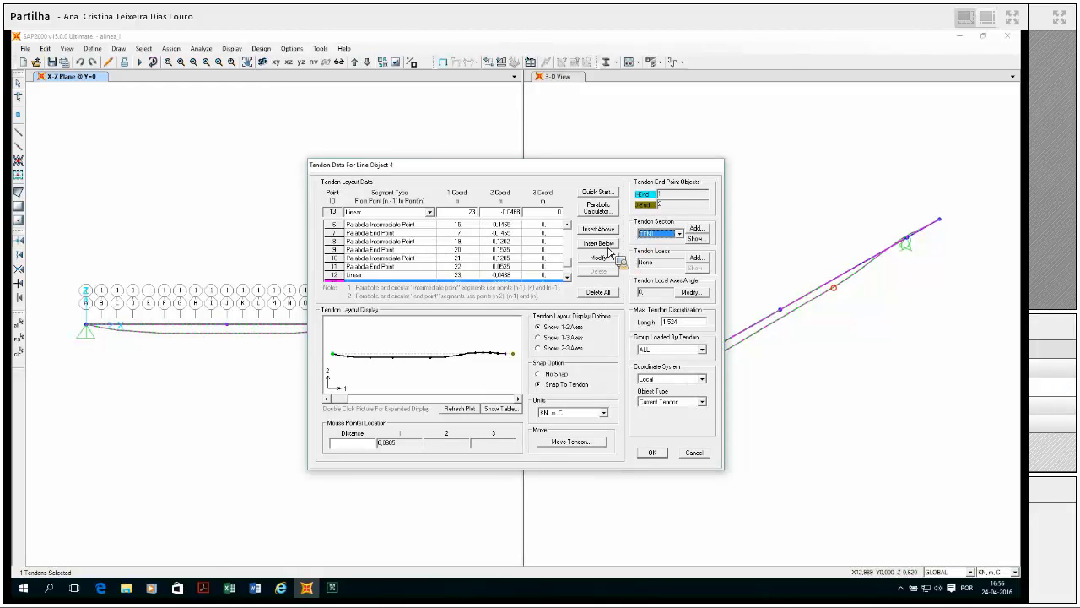
pyautogui.click(571, 279)
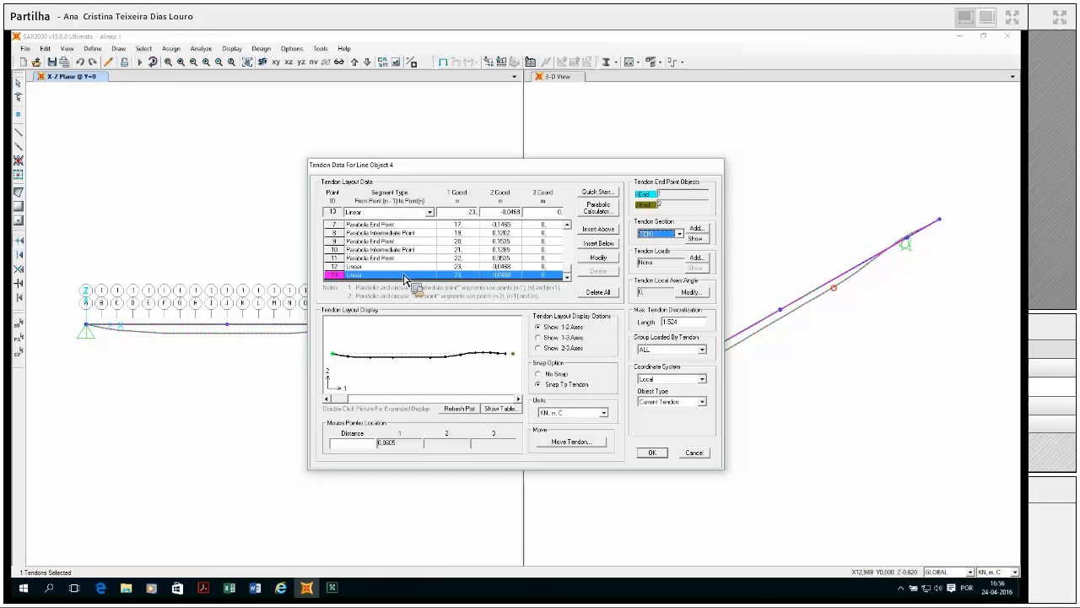
pyautogui.click(429, 212)
pyautogui.click(430, 213)
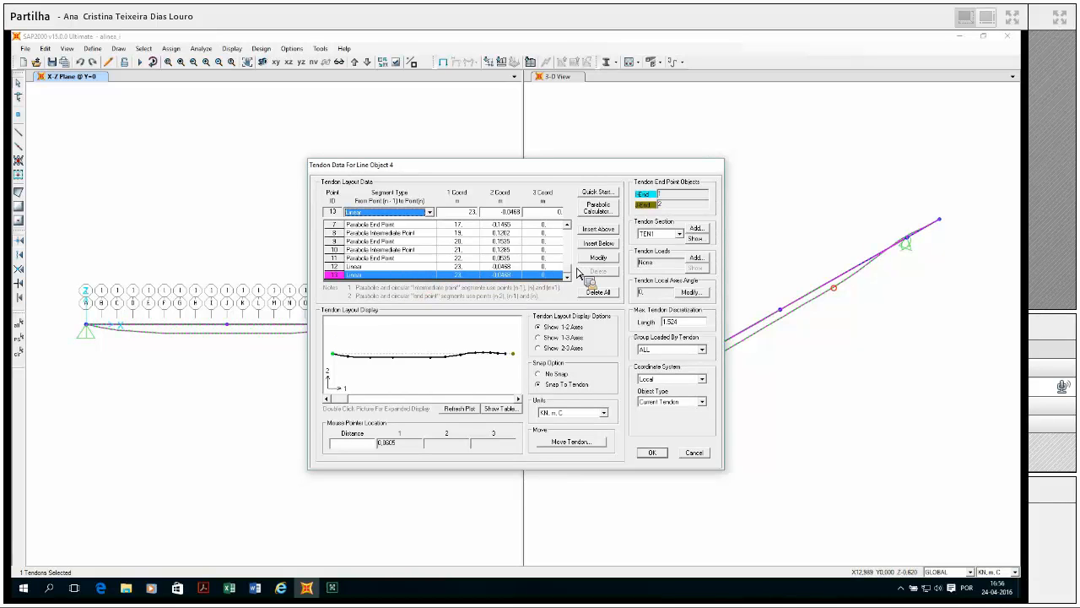
pyautogui.click(565, 228)
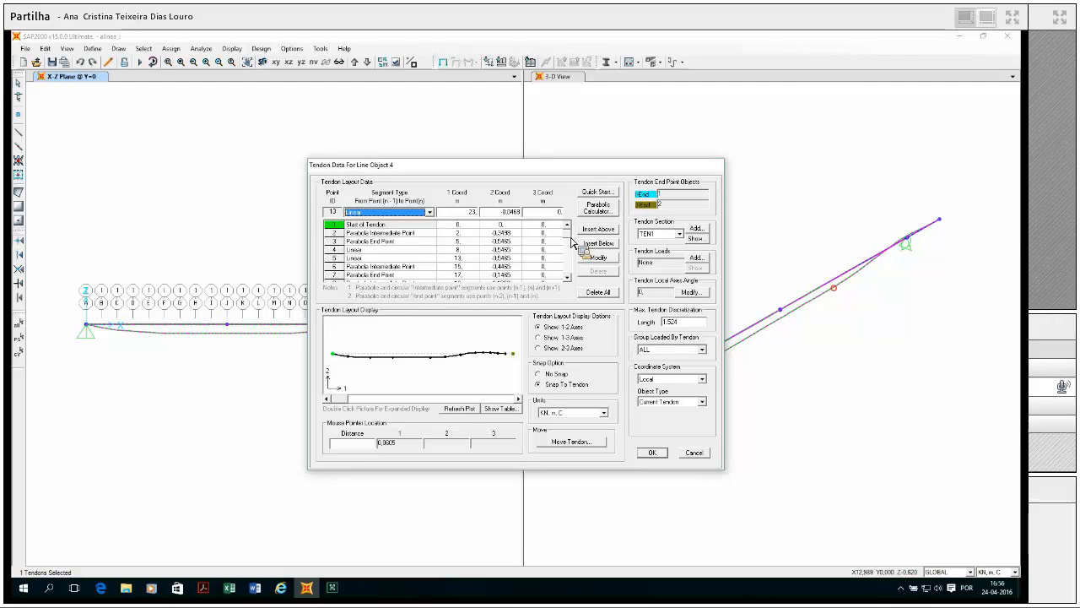
pyautogui.moveTo(569, 239); pyautogui.dragTo(572, 289)
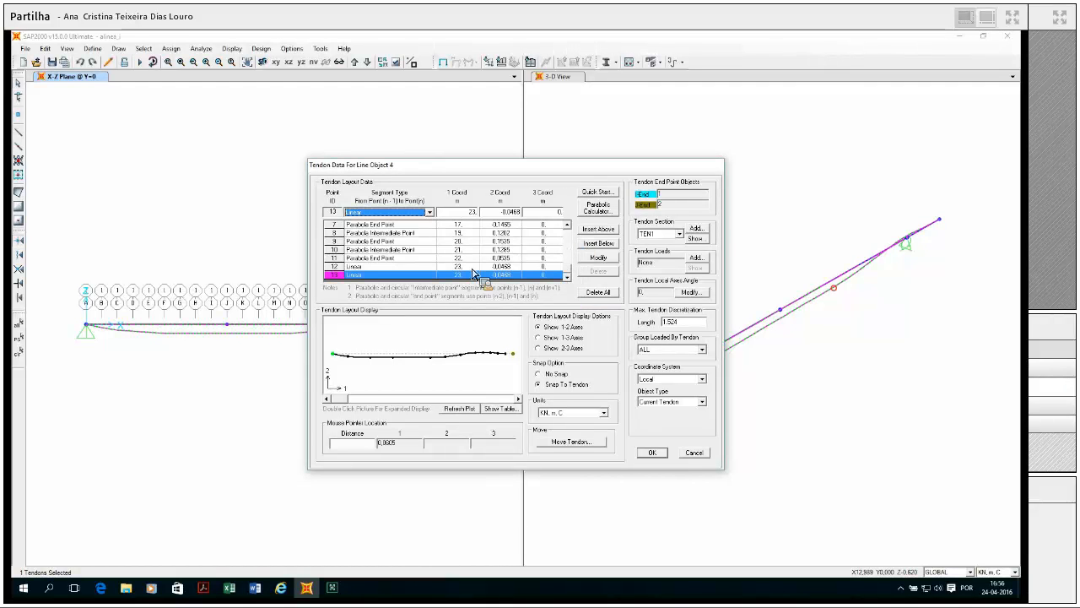
pyautogui.click(465, 212)
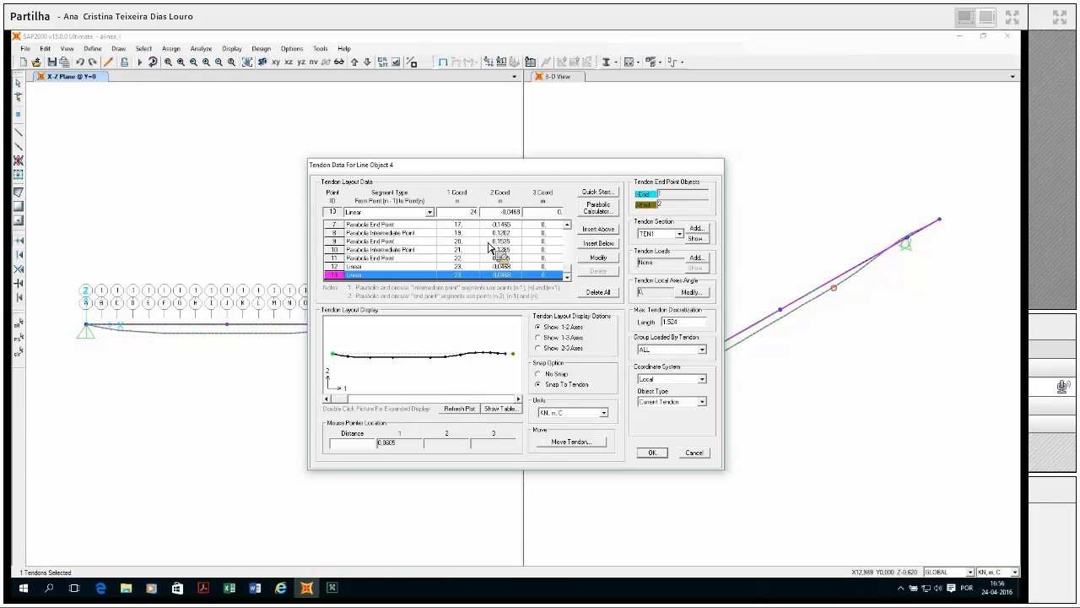
# - Switch to Excel, copy the x2 value for x1 = 24 from cell G15 of Sheet2, and return to SAP2000
pyautogui.moveTo(243, 598)
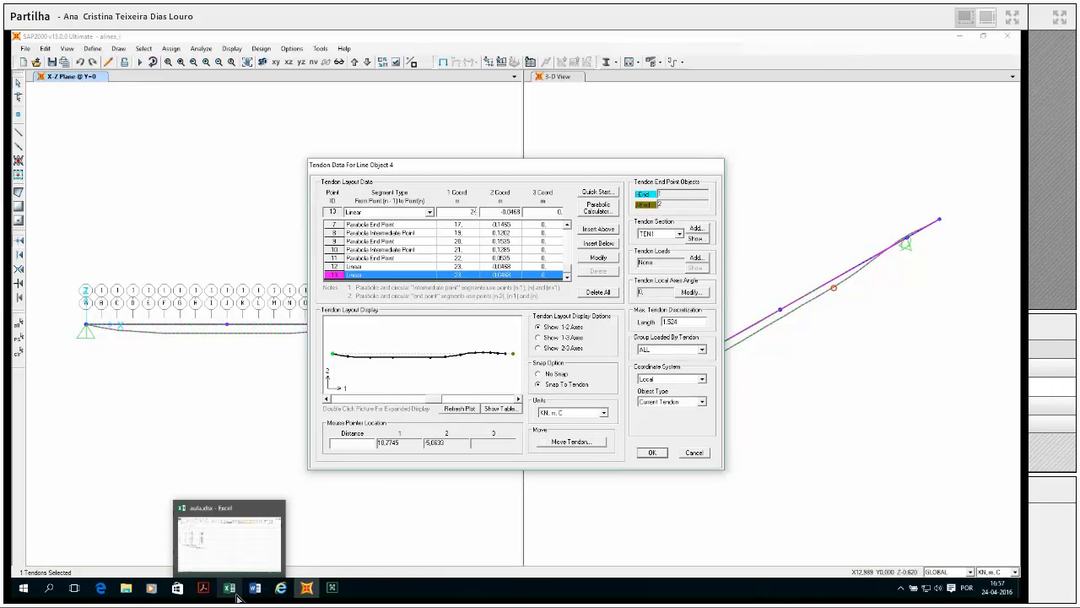
pyautogui.click(238, 598)
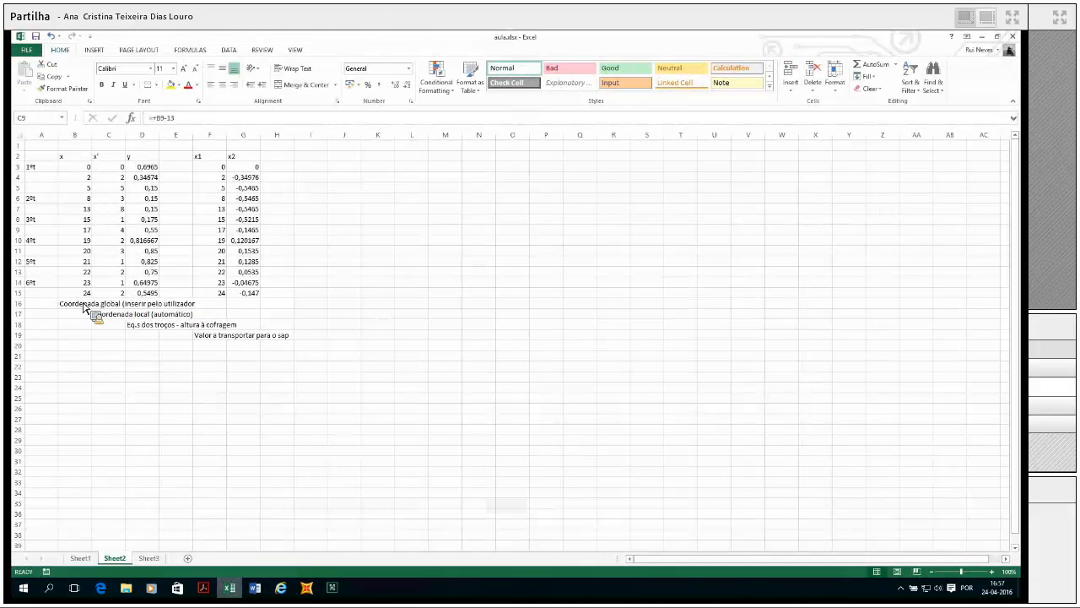
pyautogui.click(239, 295)
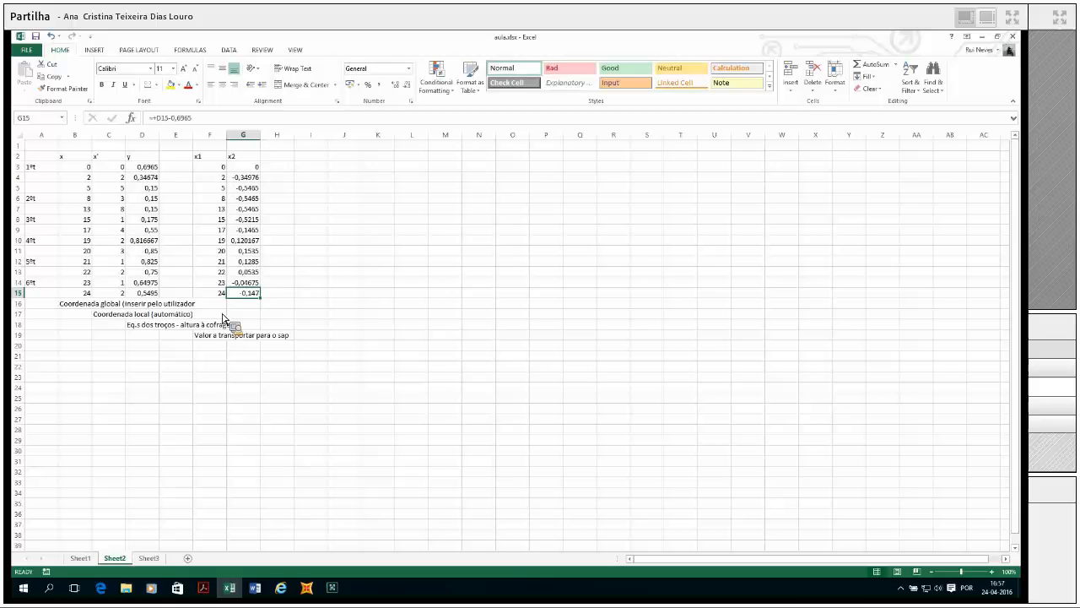
pyautogui.hotkey('ctrl', 'c')
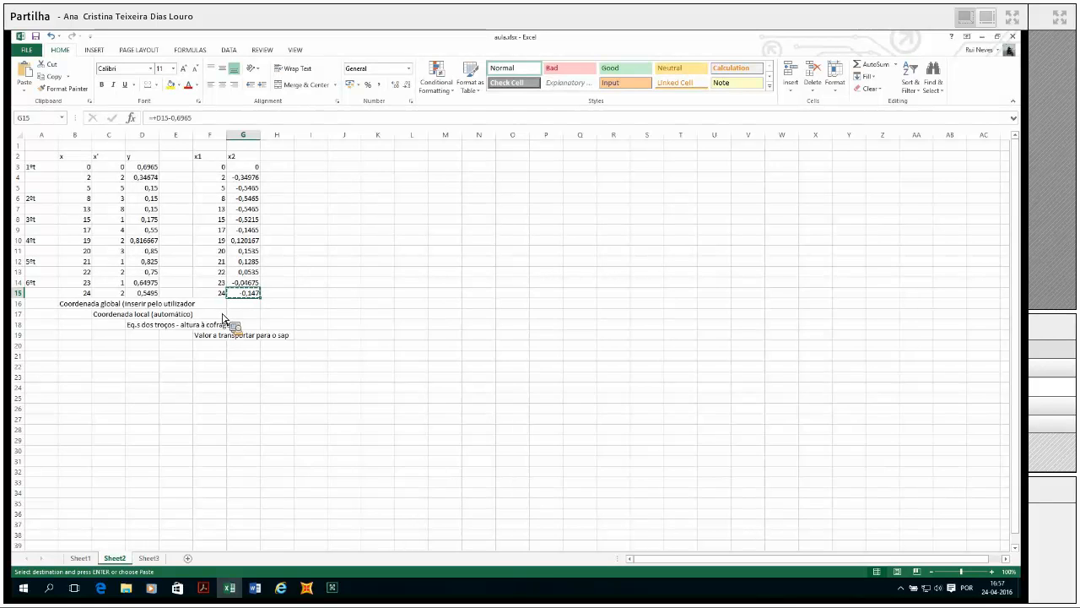
pyautogui.hotkey('alt', 'Tab')
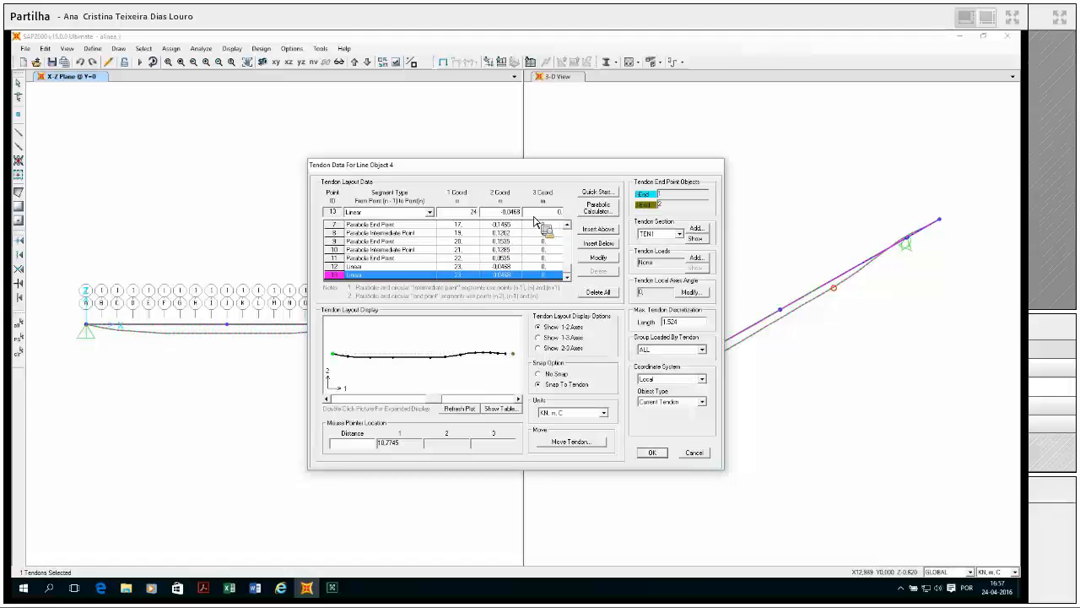
# - Set the second coordinate of tendon point 13, at 24 m, to -0.147 m and apply the modification
pyautogui.doubleClick(505, 212)
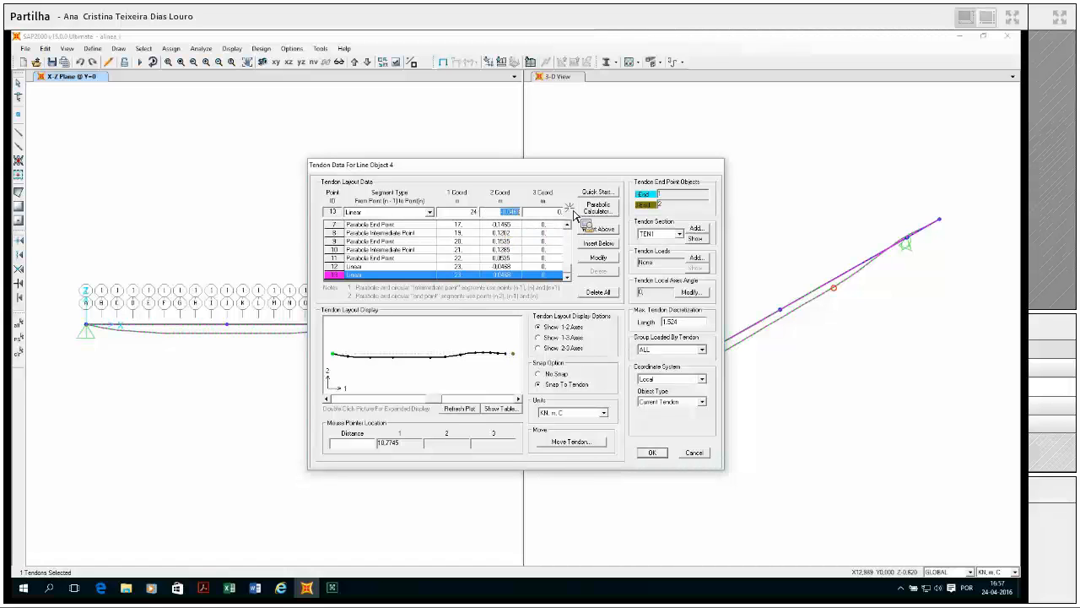
pyautogui.write('-0.147')
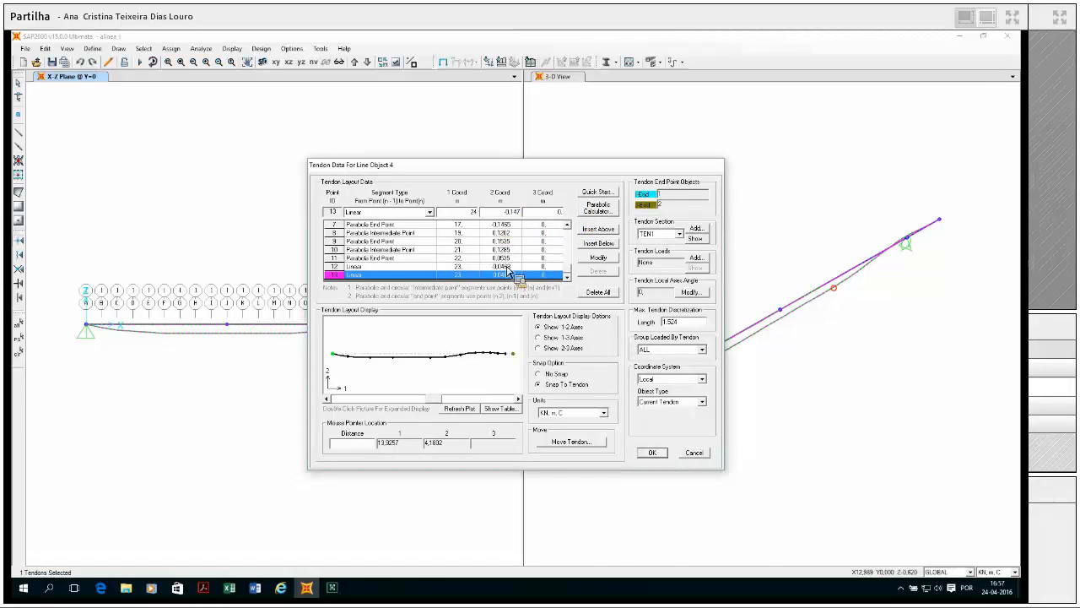
pyautogui.click(617, 262)
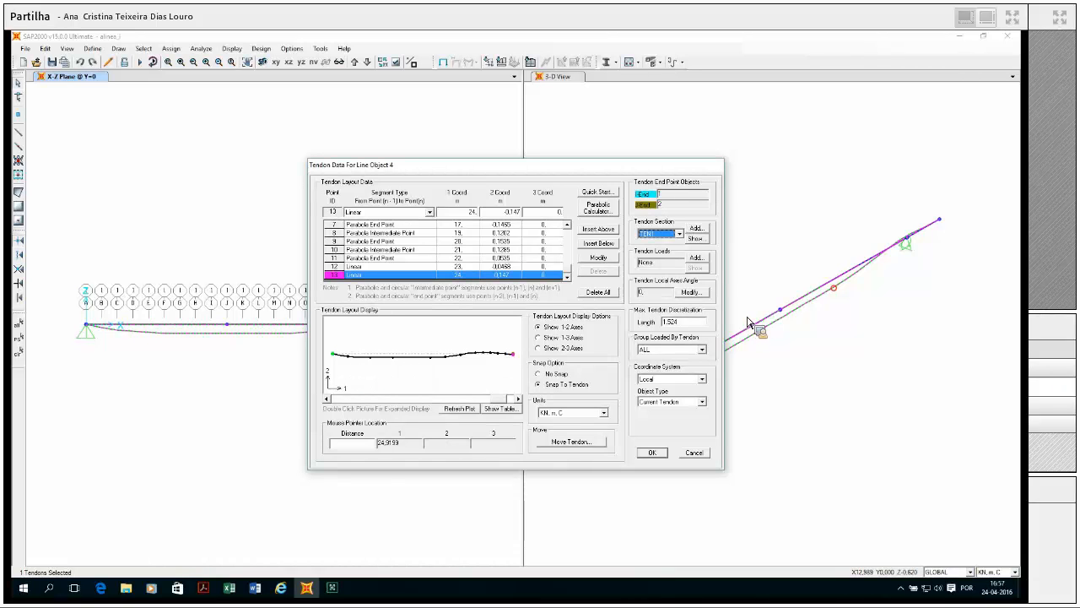
# - Add a tendon load for the PE-TENDON load pattern with a force of 1000 kN
pyautogui.click(702, 263)
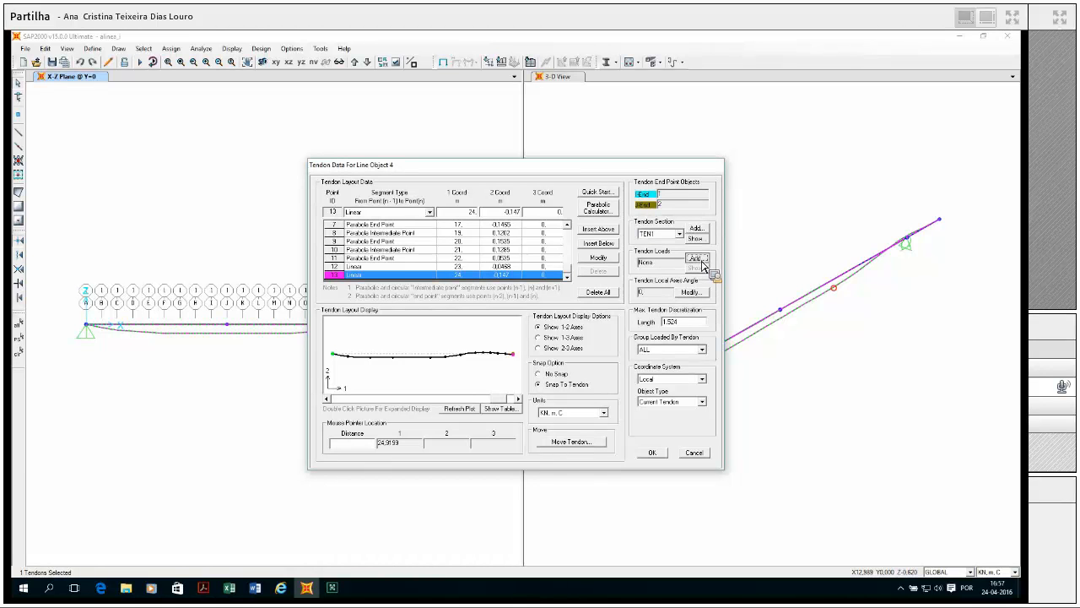
pyautogui.click(528, 205)
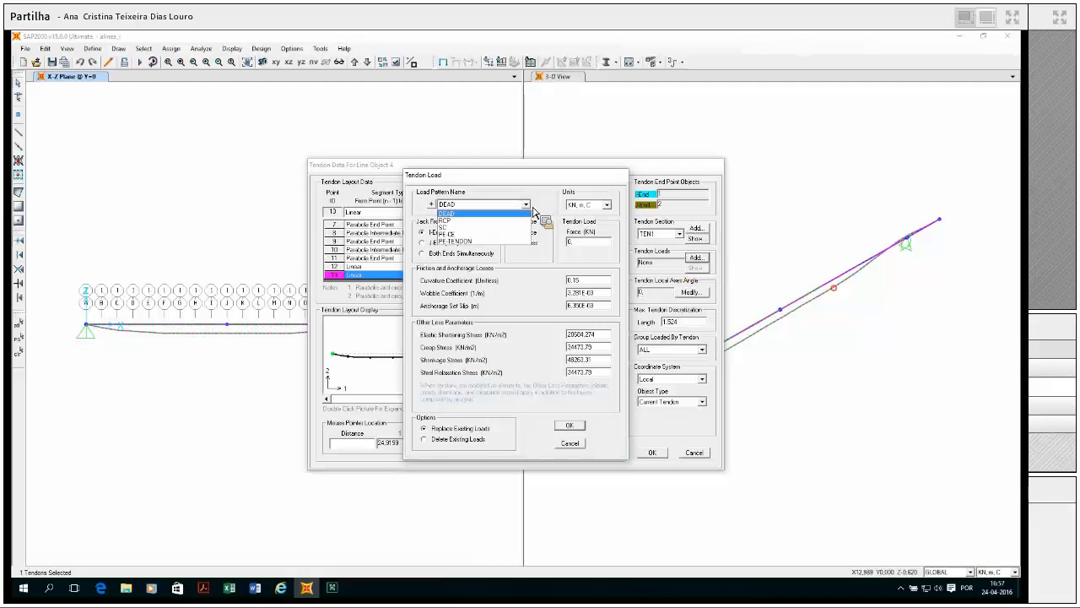
pyautogui.click(516, 242)
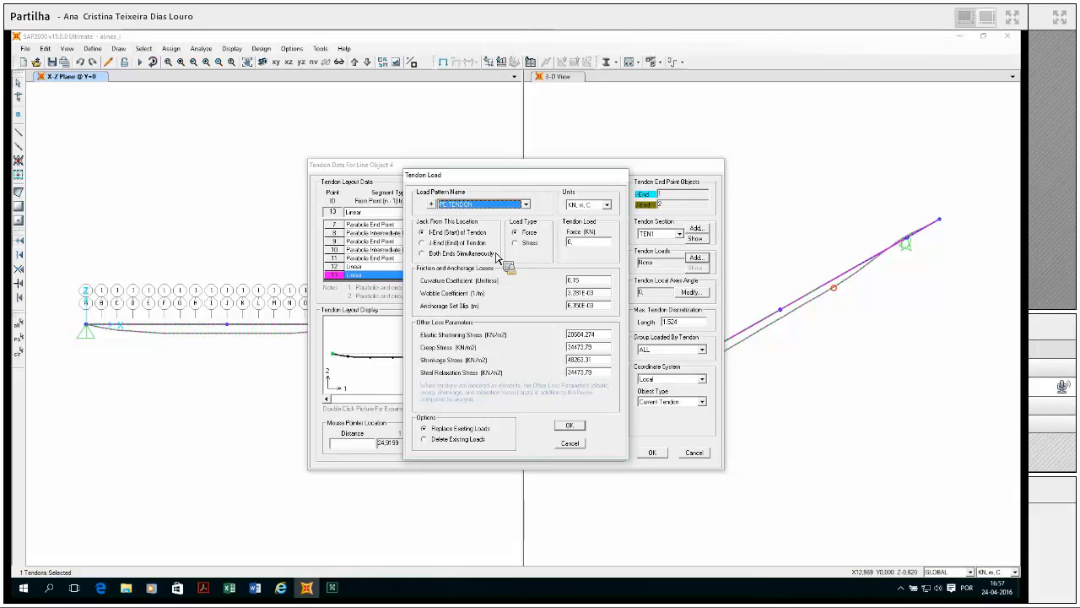
pyautogui.click(579, 245)
pyautogui.write('1000')
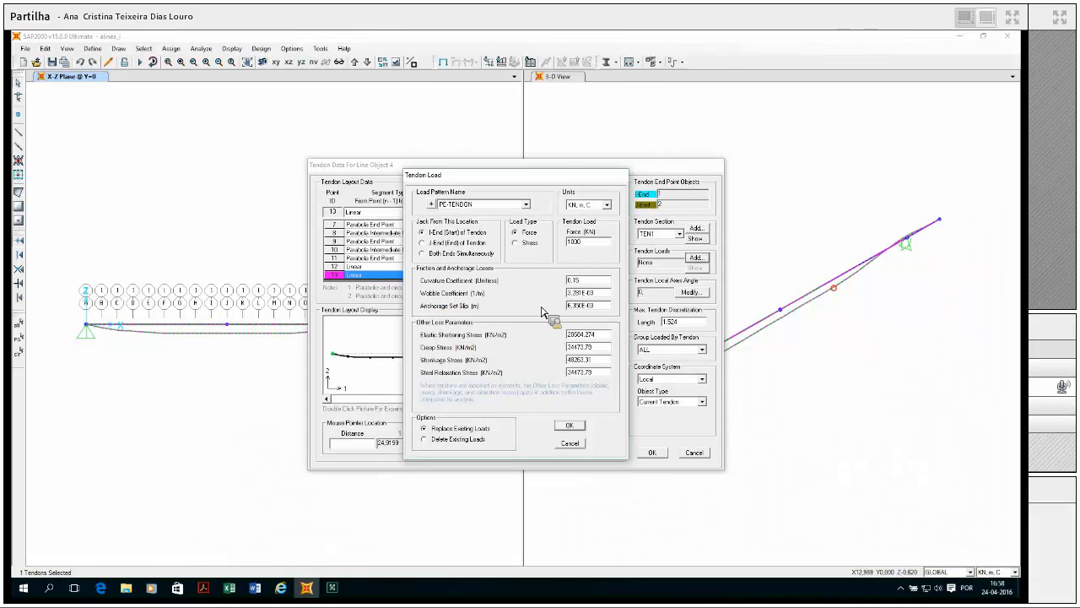
# - Set the tendon load's curvature coefficient, wobble coefficient and anchorage set slip to 0
pyautogui.doubleClick(583, 280)
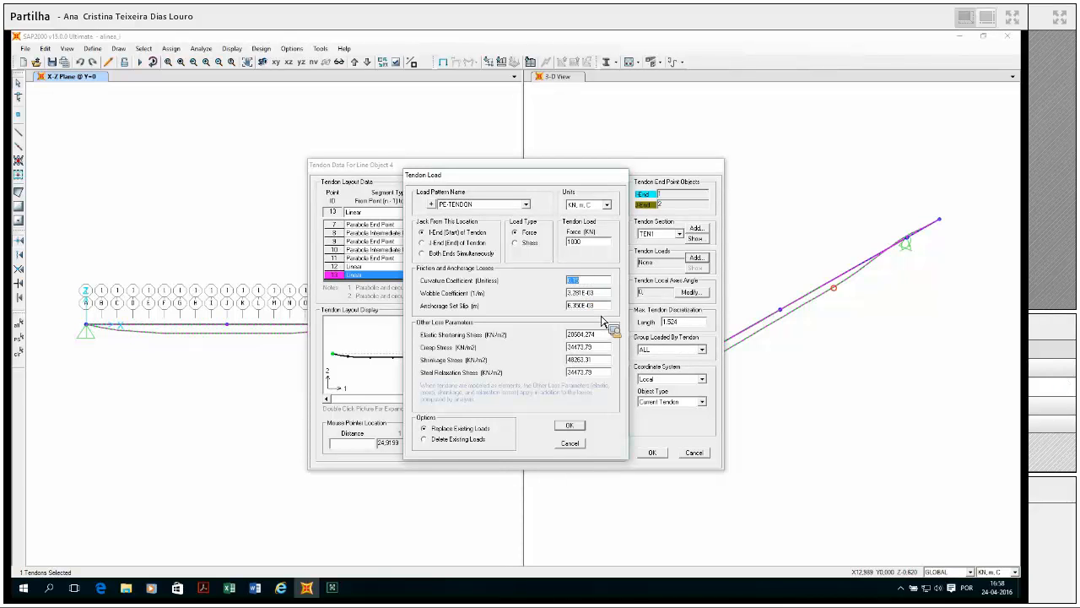
pyautogui.doubleClick(583, 292)
pyautogui.write('0')
pyautogui.doubleClick(582, 305)
pyautogui.write('0')
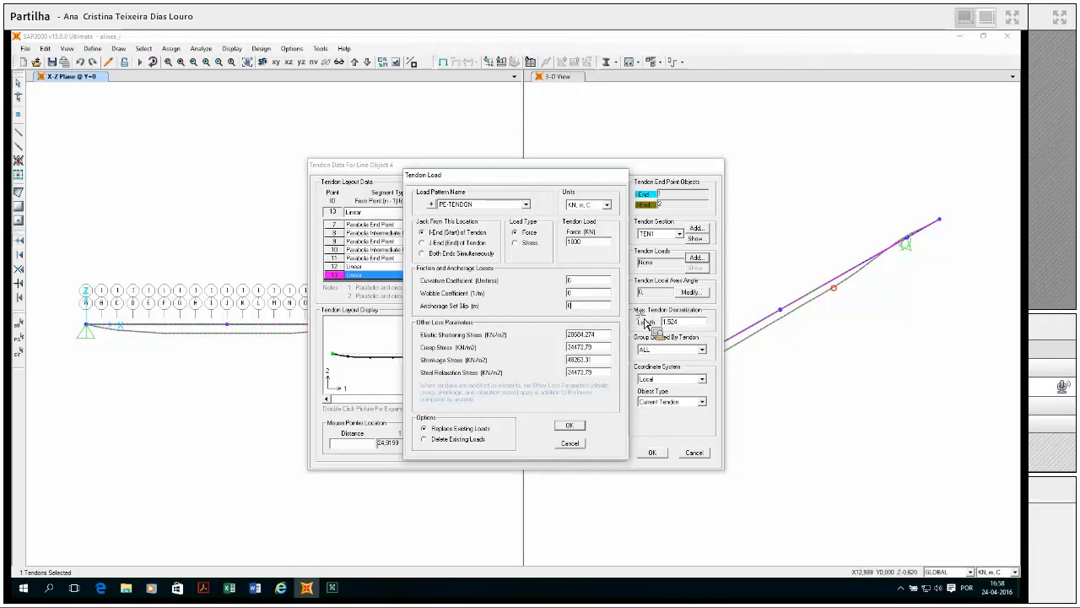
# - Set the elastic shortening, creep, shrinkage and steel relaxation stress losses to 0 and accept the tendon load
pyautogui.doubleClick(582, 335)
pyautogui.write('0')
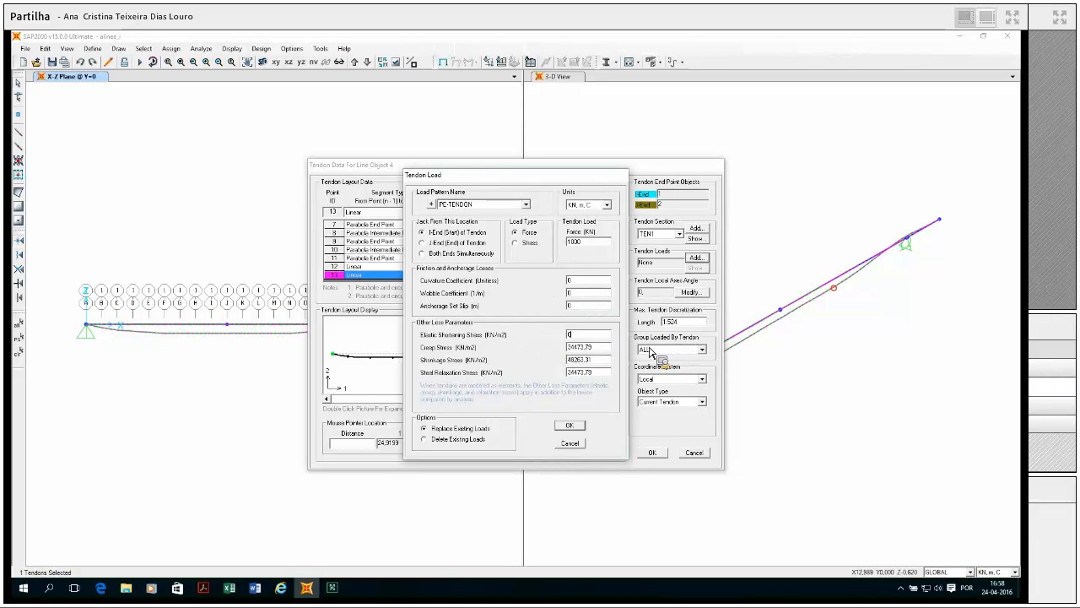
pyautogui.doubleClick(582, 347)
pyautogui.write('0')
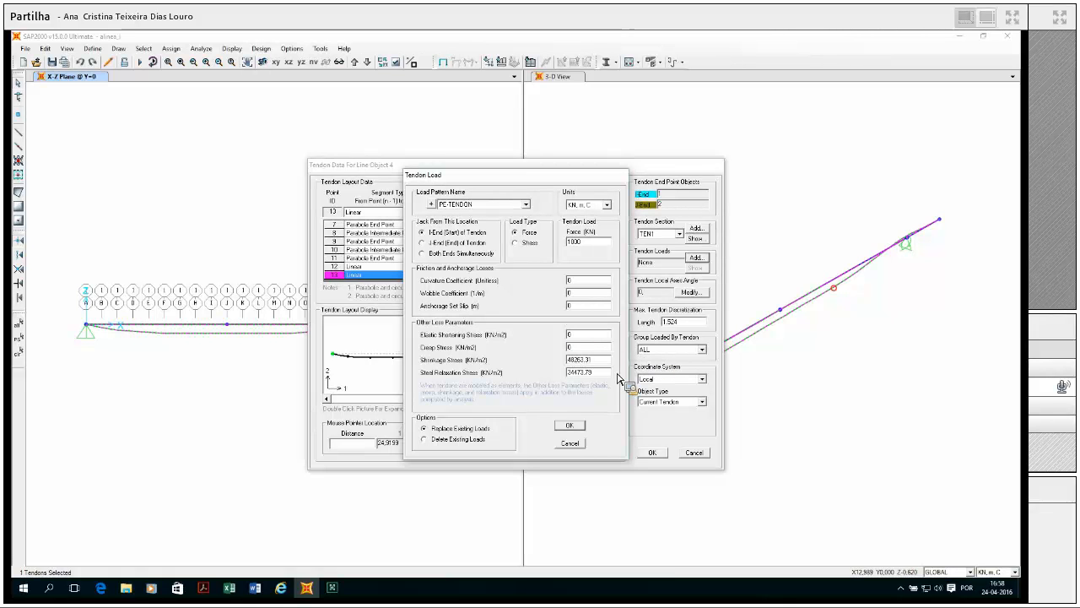
pyautogui.doubleClick(591, 360)
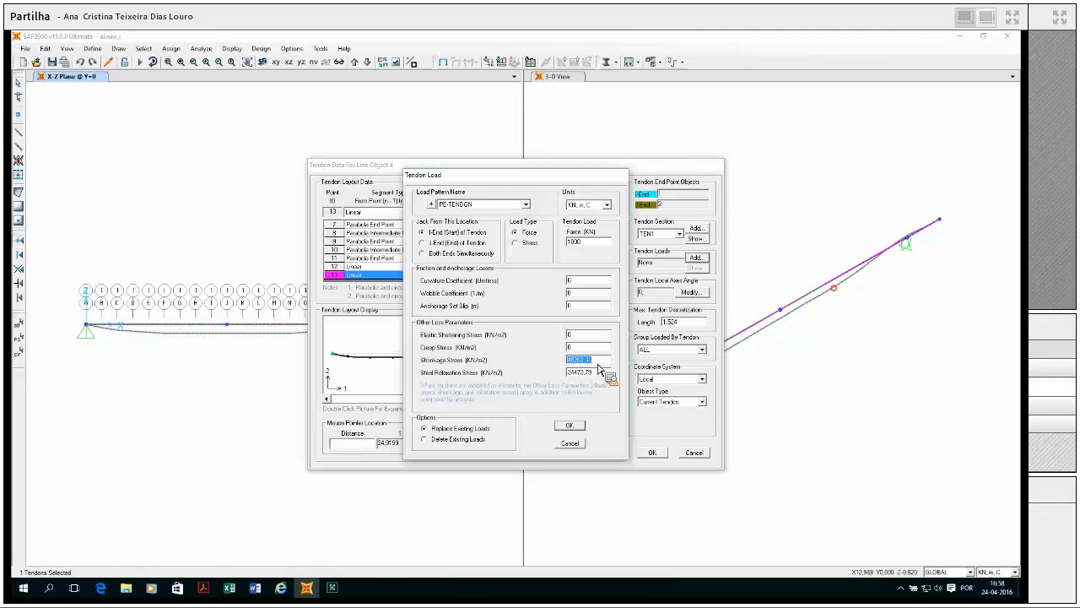
pyautogui.doubleClick(600, 373)
pyautogui.write('0')
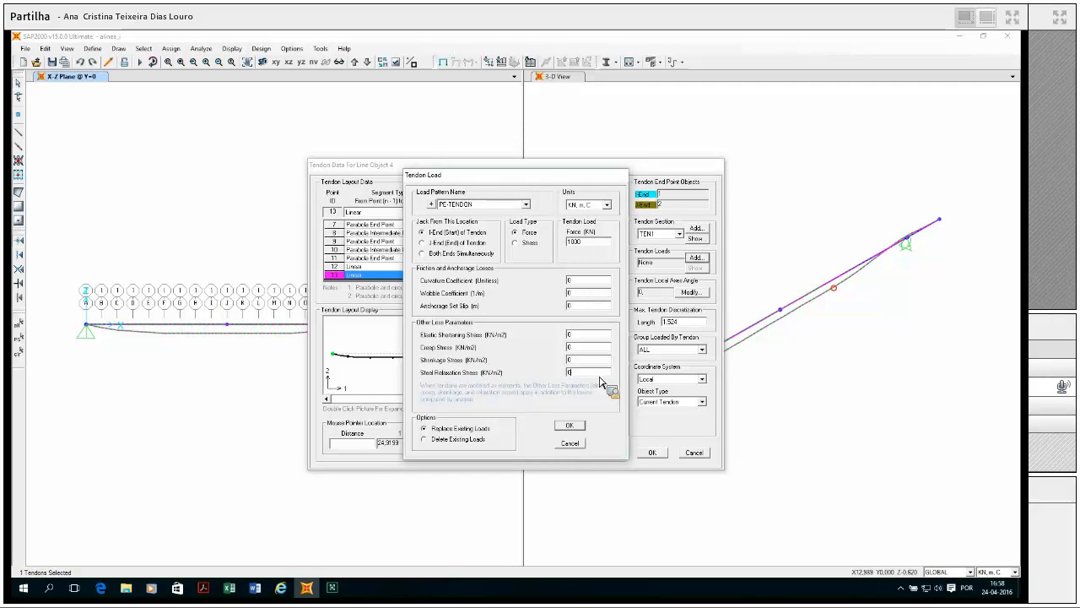
pyautogui.click(570, 426)
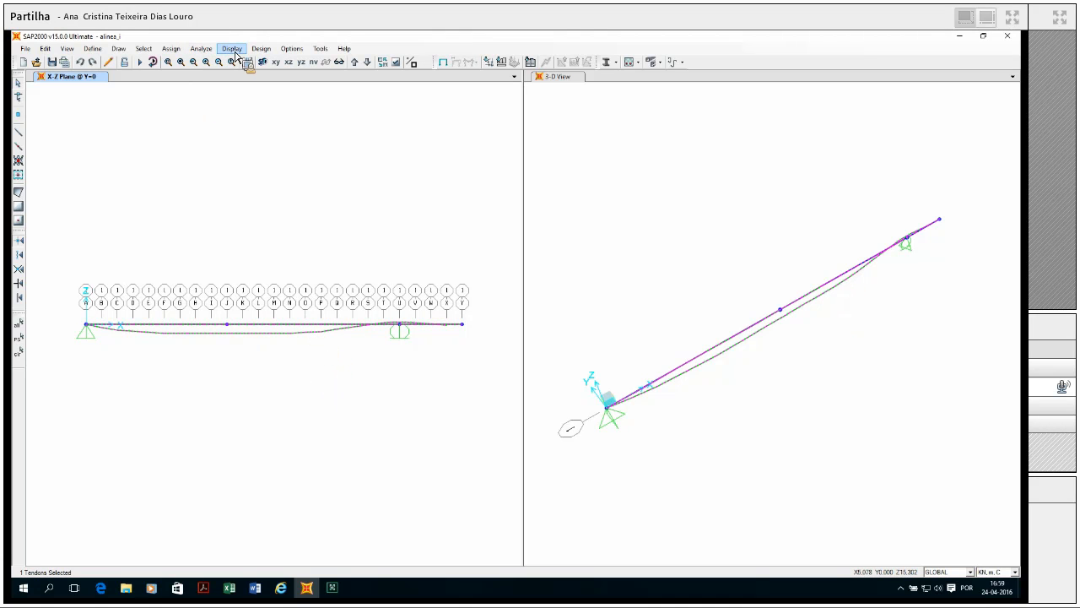
# - Refresh the view and examine the Tendon Layout Data 02 - Segments table through interactive database editing
pyautogui.click(67, 50)
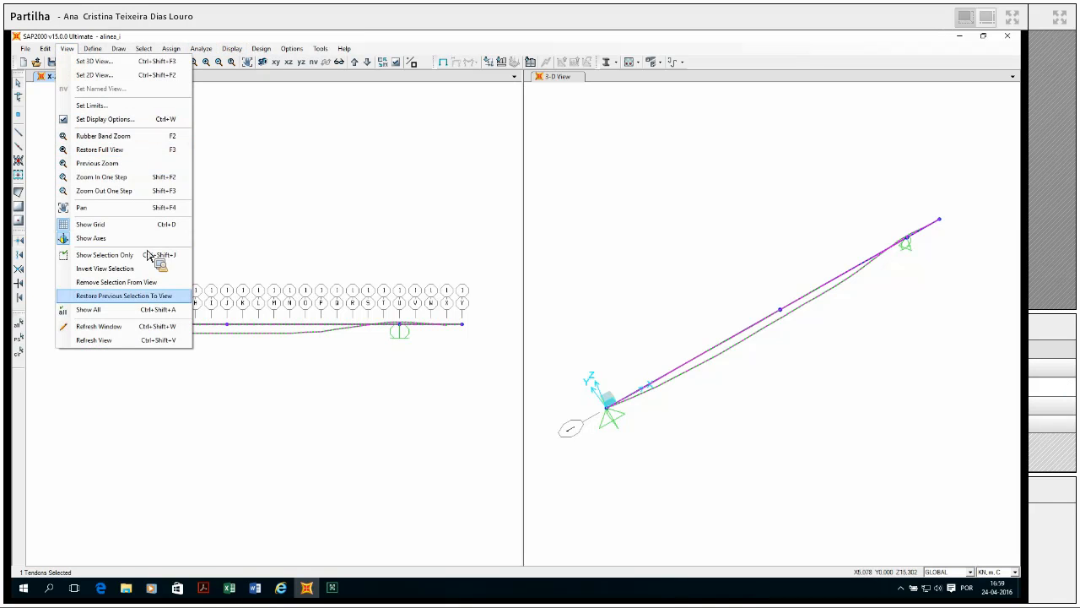
pyautogui.click(131, 340)
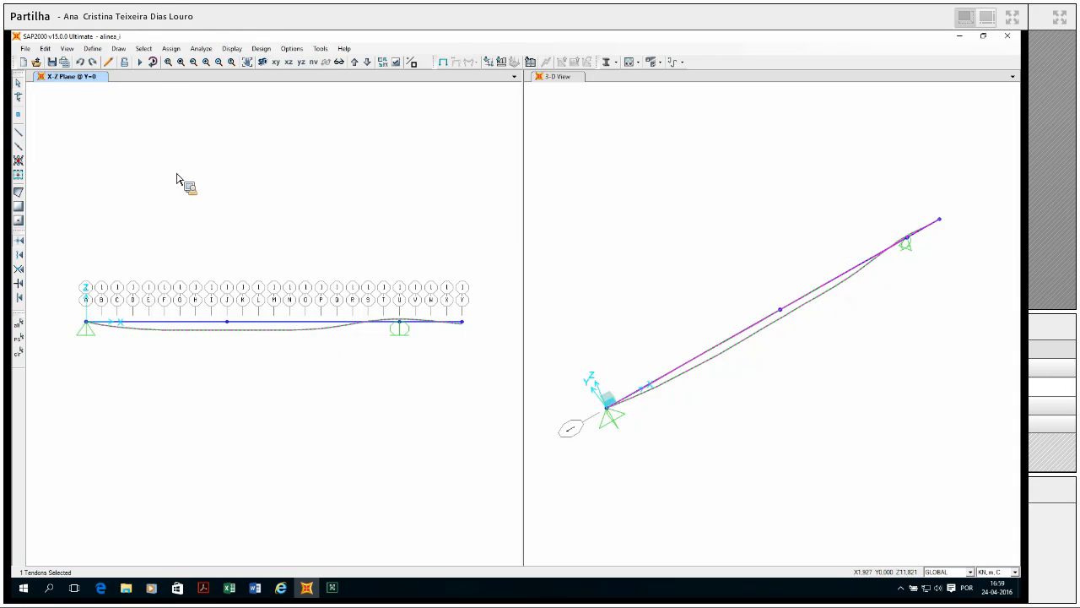
pyautogui.click(44, 49)
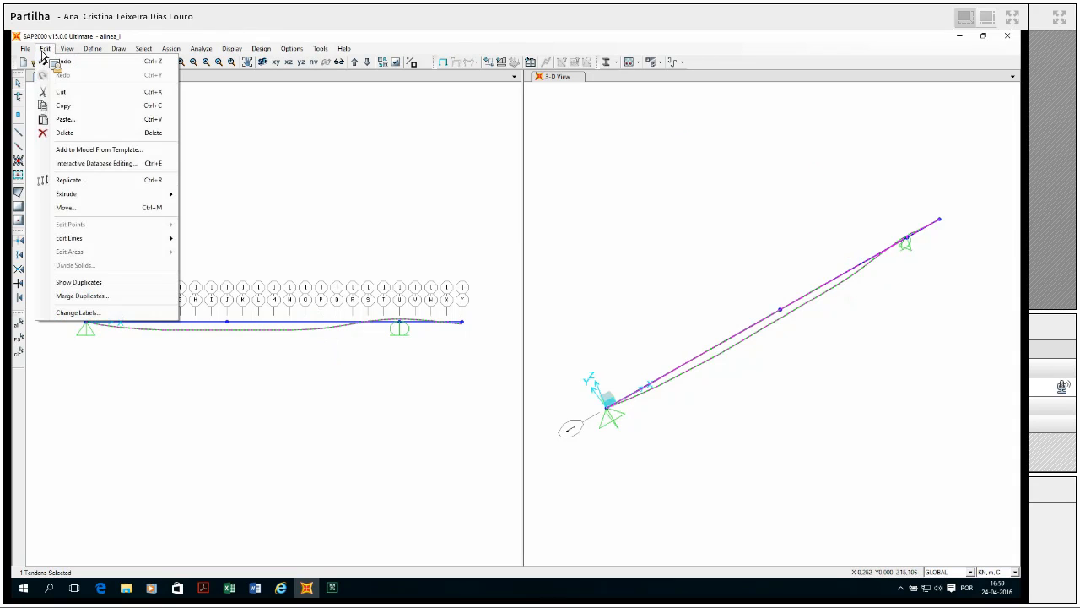
pyautogui.click(89, 164)
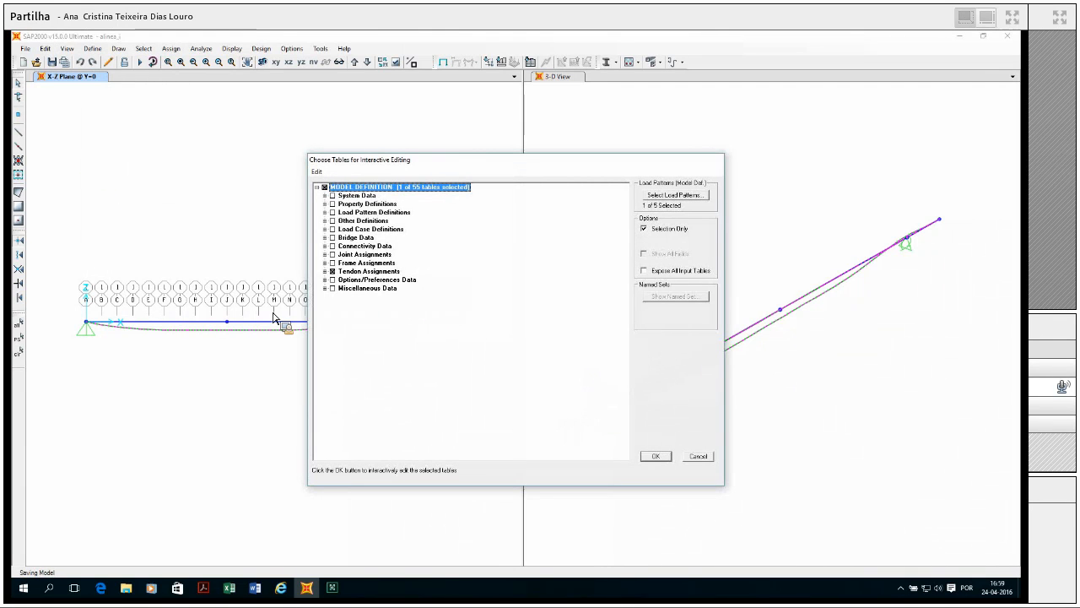
pyautogui.click(325, 271)
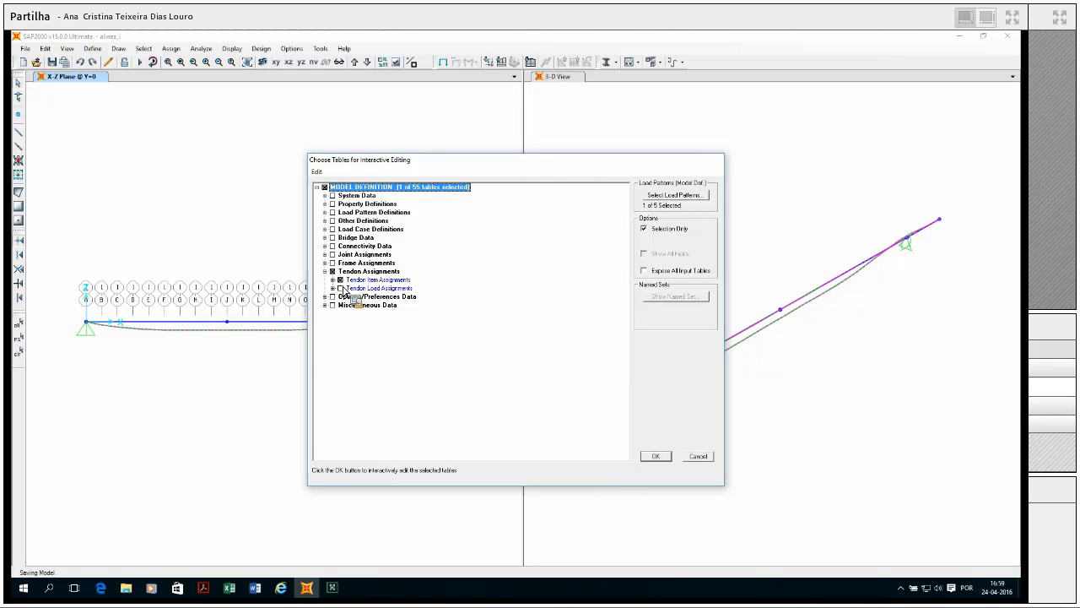
pyautogui.click(333, 281)
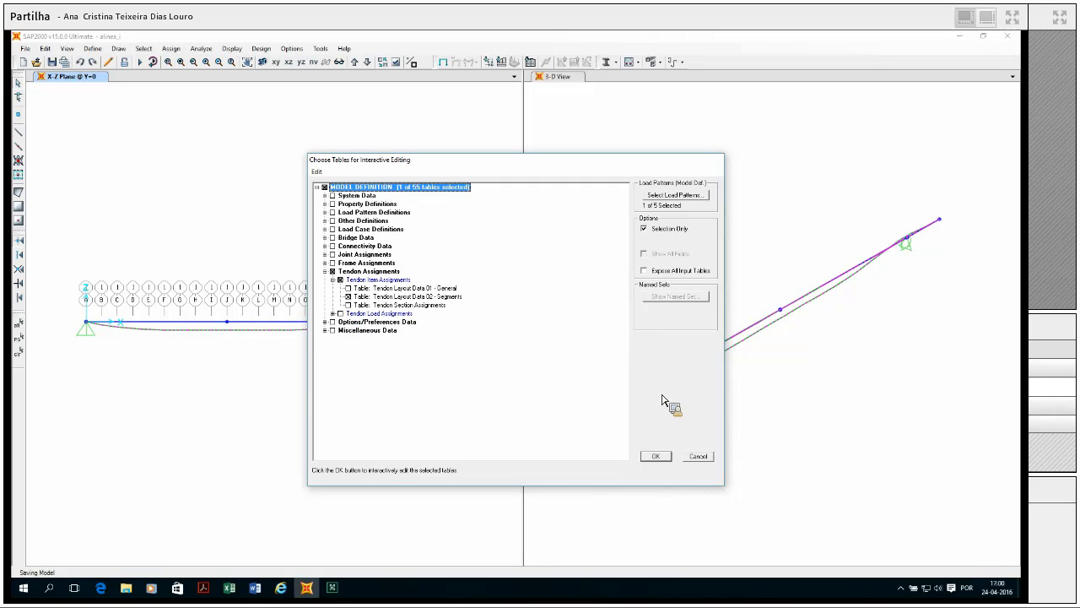
pyautogui.click(657, 456)
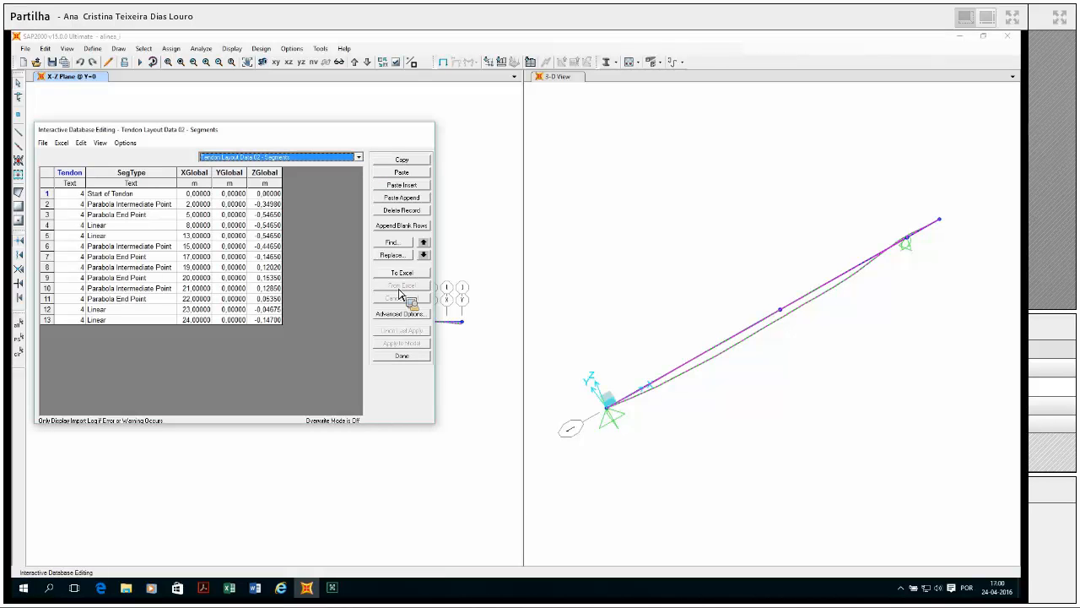
pyautogui.click(411, 356)
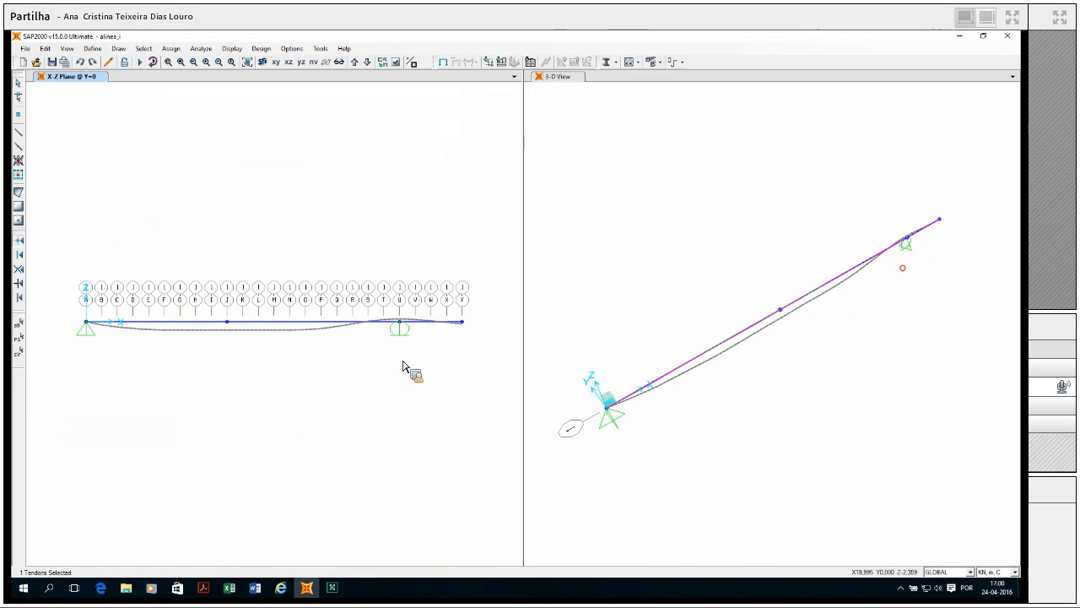
# - Create a load combination named CHECK and add the PE-CE load case with scale factor 1
pyautogui.click(100, 49)
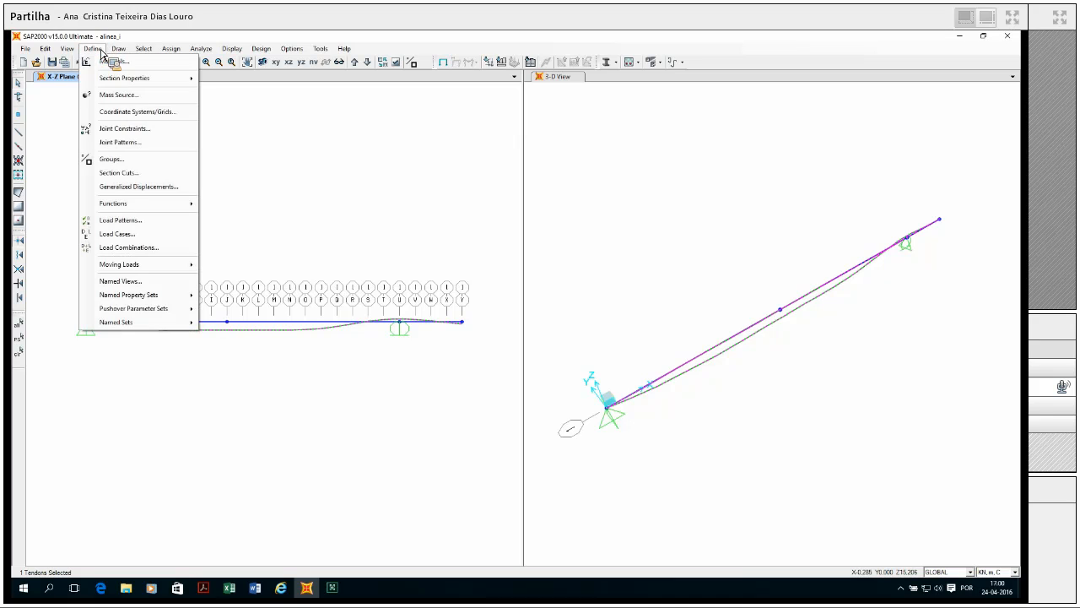
pyautogui.click(137, 248)
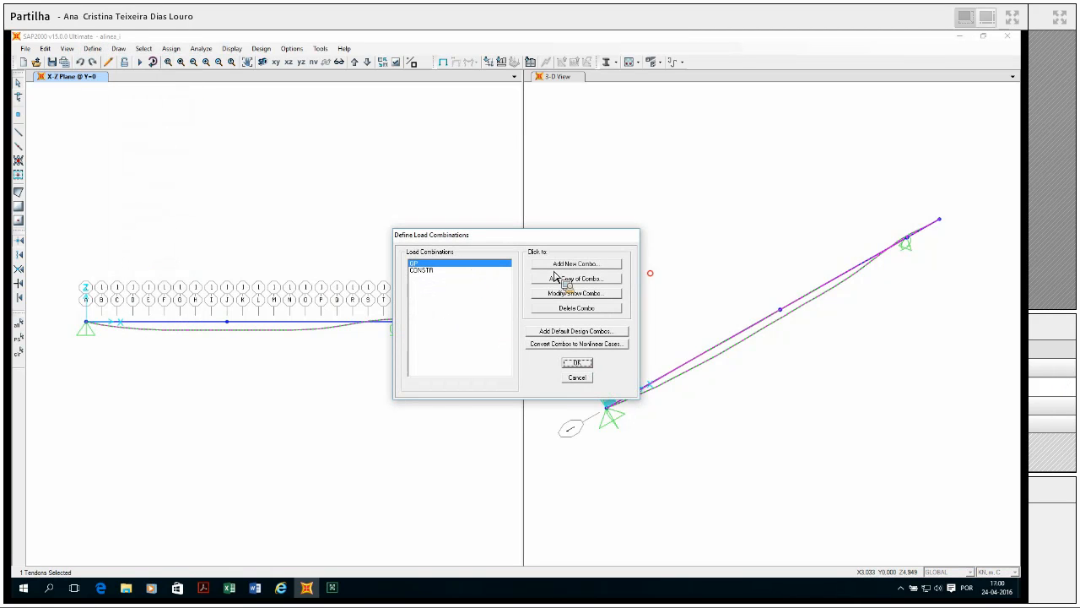
pyautogui.click(582, 265)
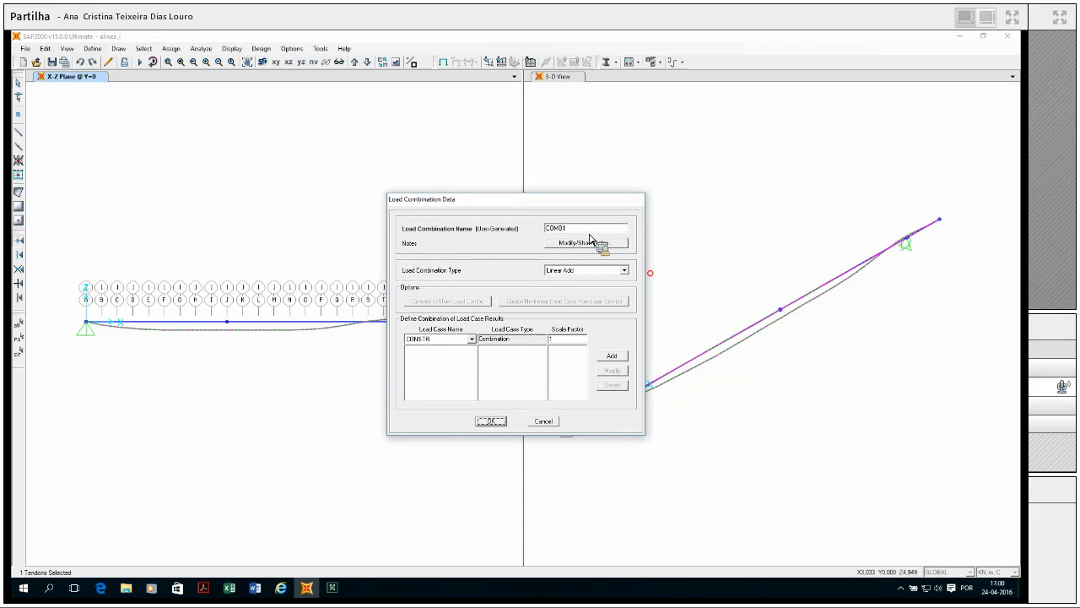
pyautogui.doubleClick(574, 228)
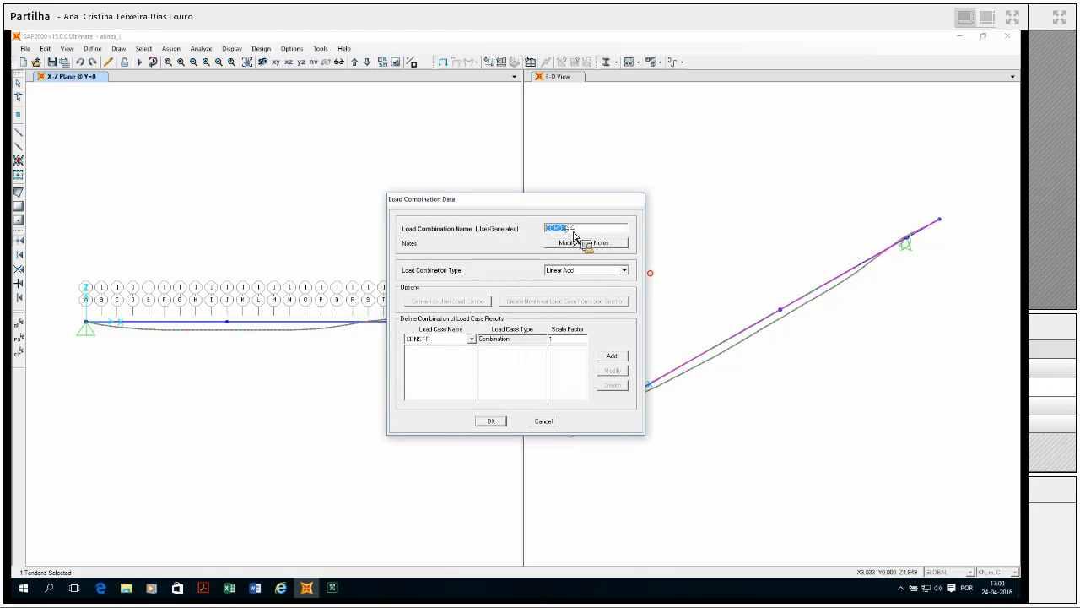
pyautogui.write('SHeck')
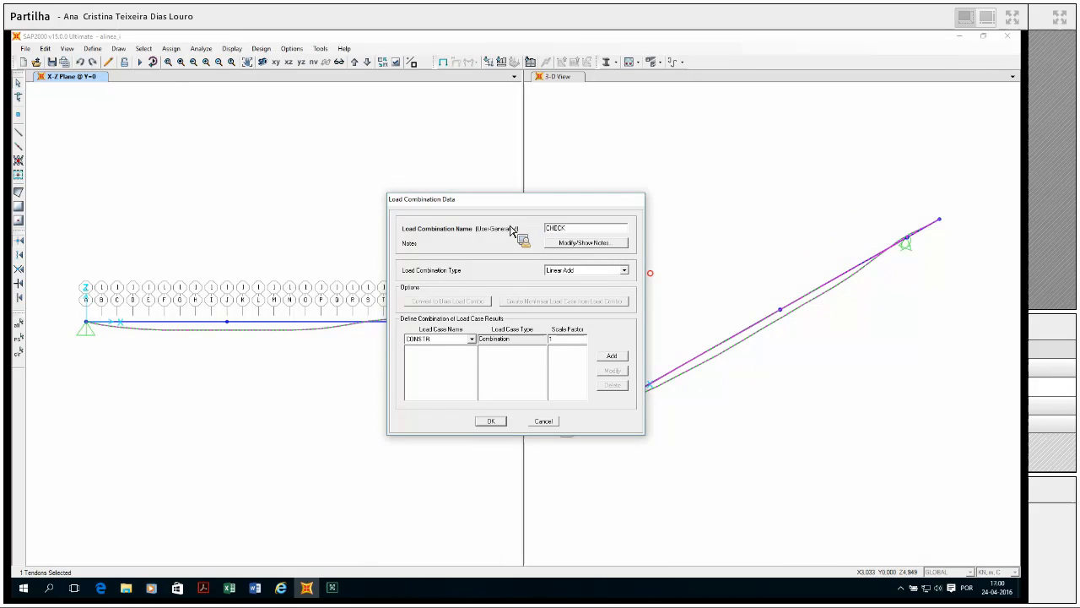
pyautogui.click(471, 338)
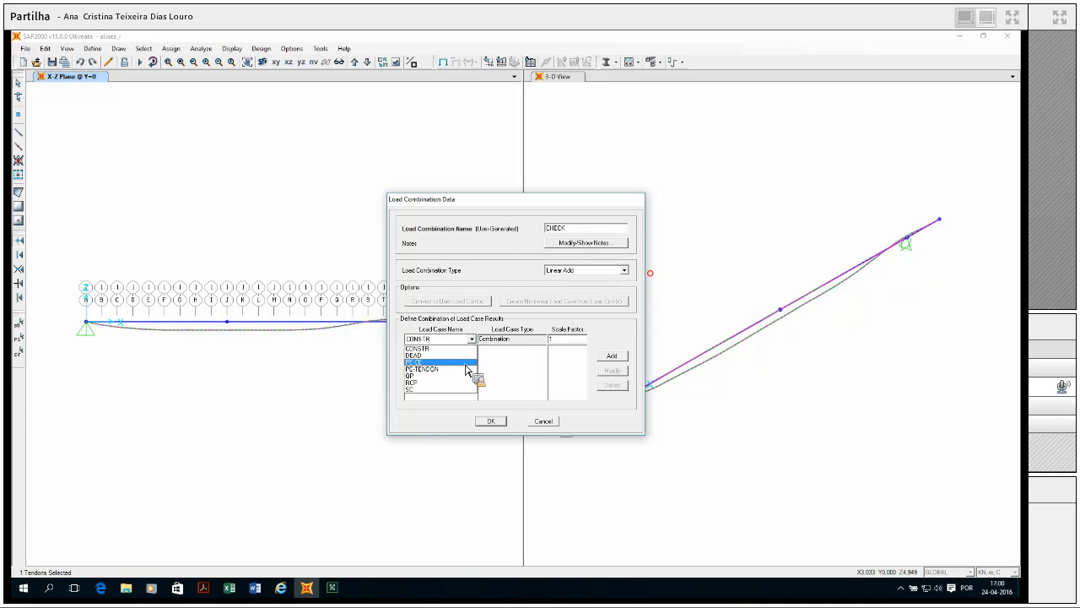
pyautogui.click(467, 362)
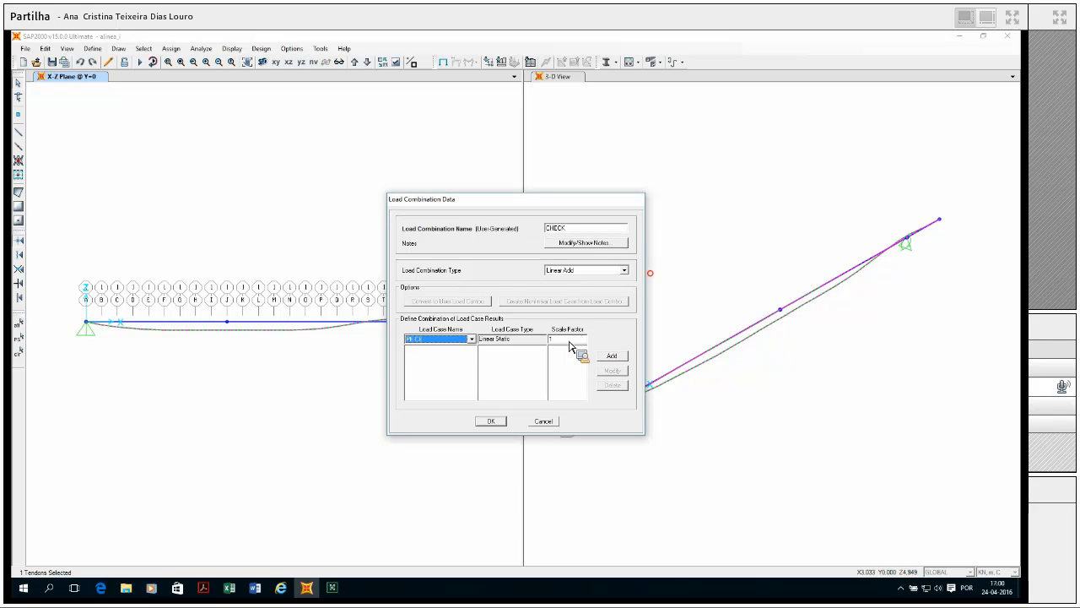
pyautogui.click(613, 357)
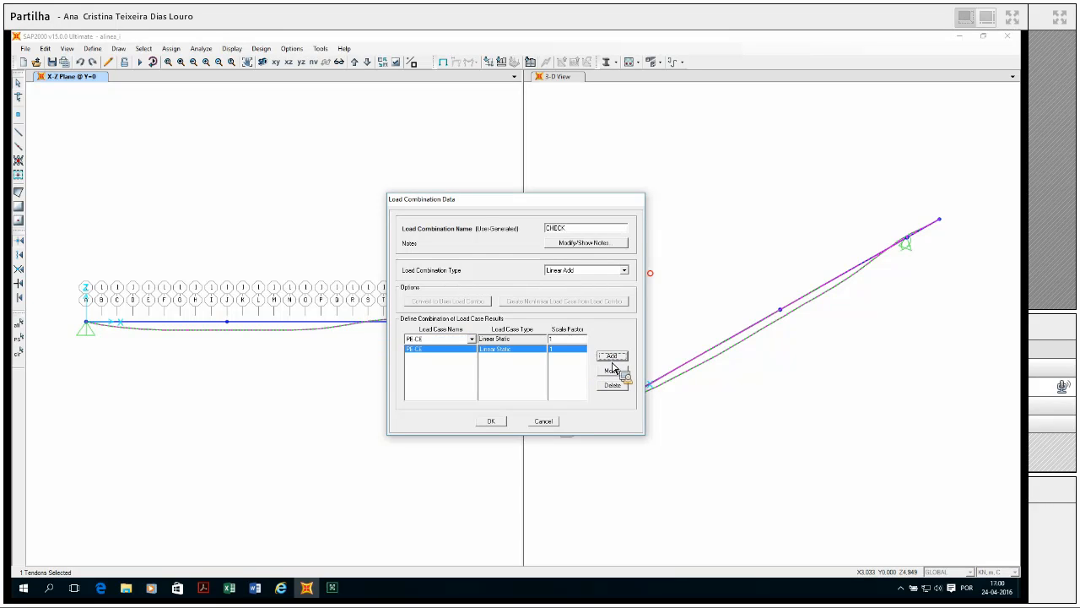
# - Add the PE-TENDON load case with scale factor -1 to the CHECK combination and save it
pyautogui.click(472, 338)
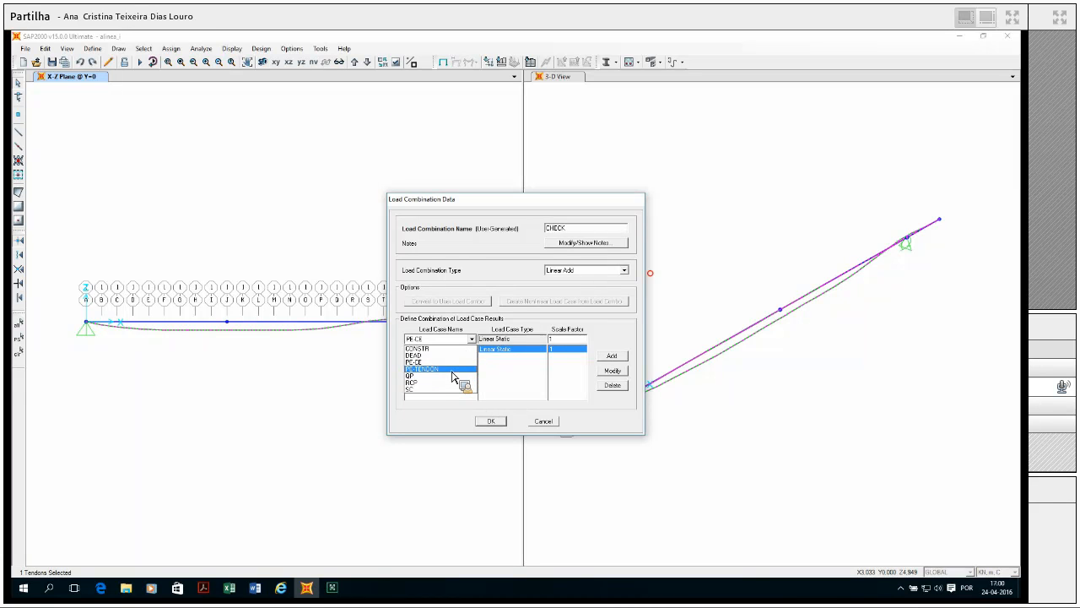
pyautogui.click(452, 370)
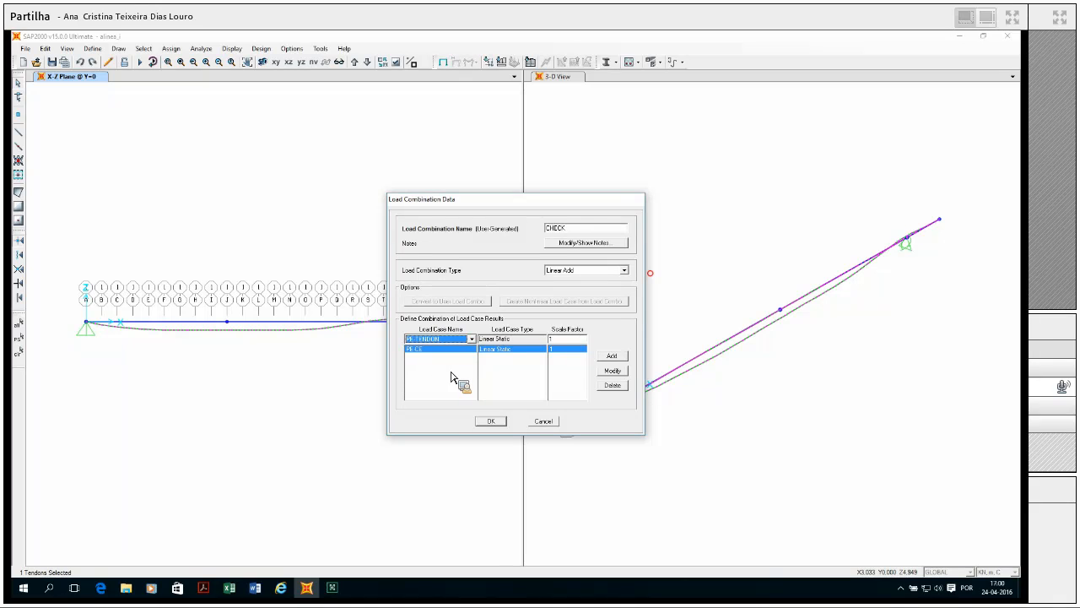
pyautogui.click(557, 340)
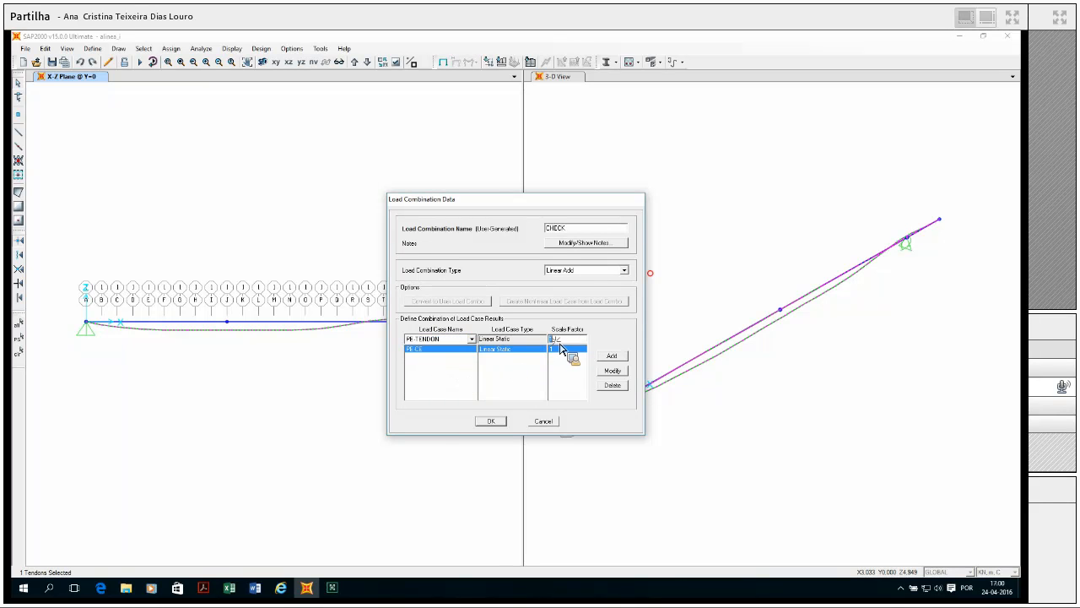
pyautogui.write('-1')
pyautogui.click(612, 358)
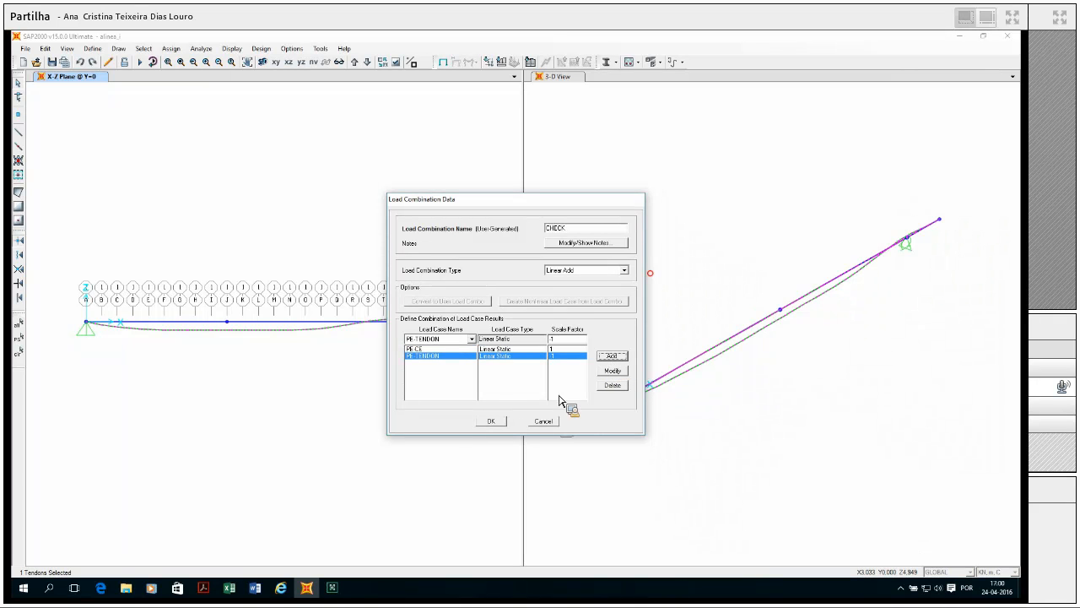
pyautogui.click(490, 422)
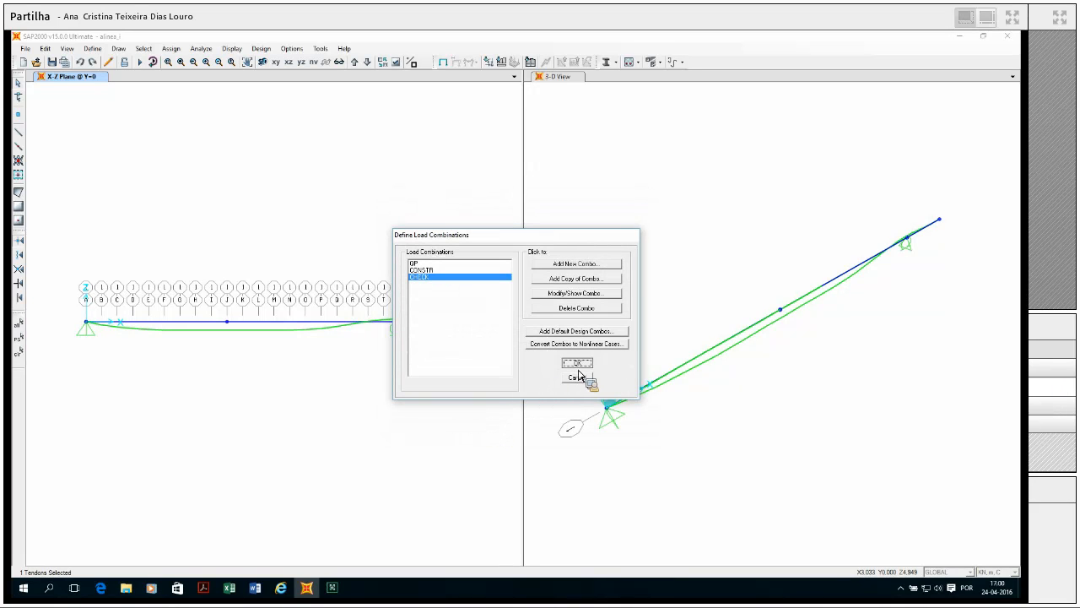
# - Close the load combination definitions and run the analysis of all load cases set to run, leaving MODAL out
pyautogui.click(577, 377)
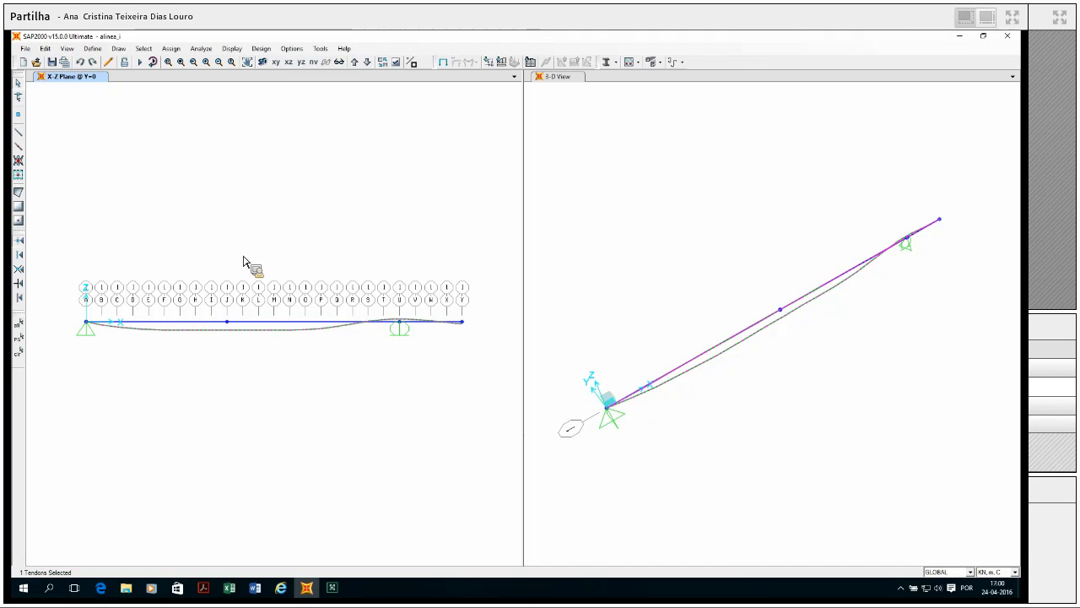
pyautogui.click(148, 67)
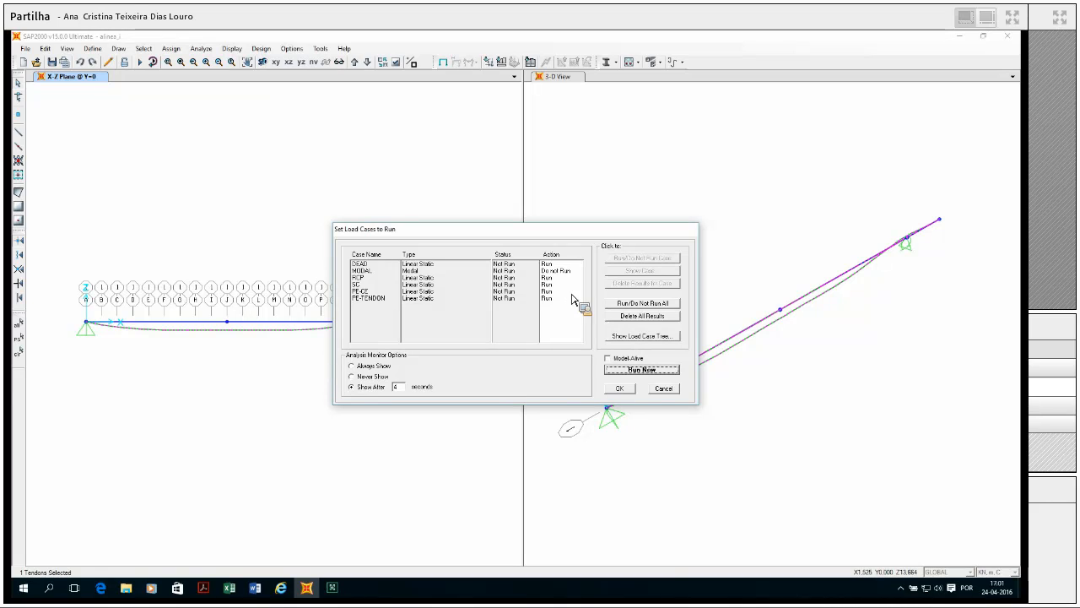
pyautogui.click(644, 371)
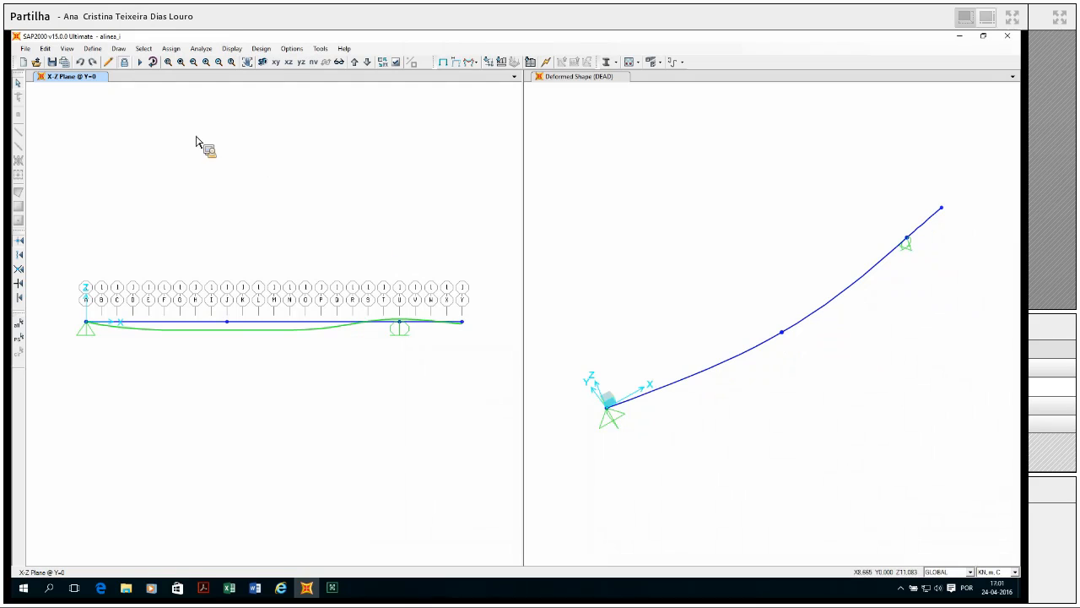
pyautogui.click(457, 63)
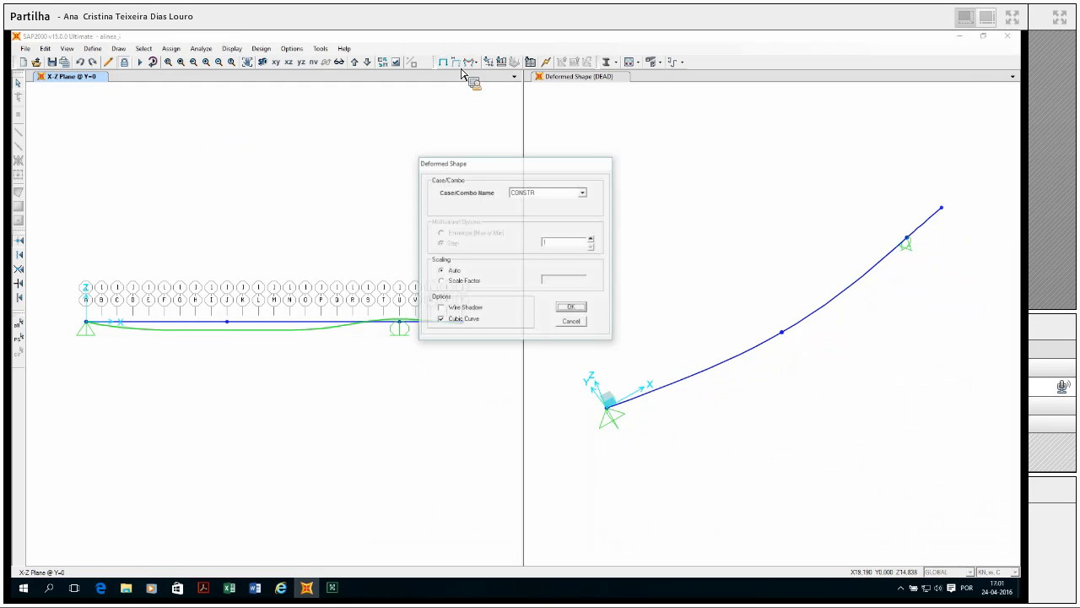
pyautogui.click(583, 194)
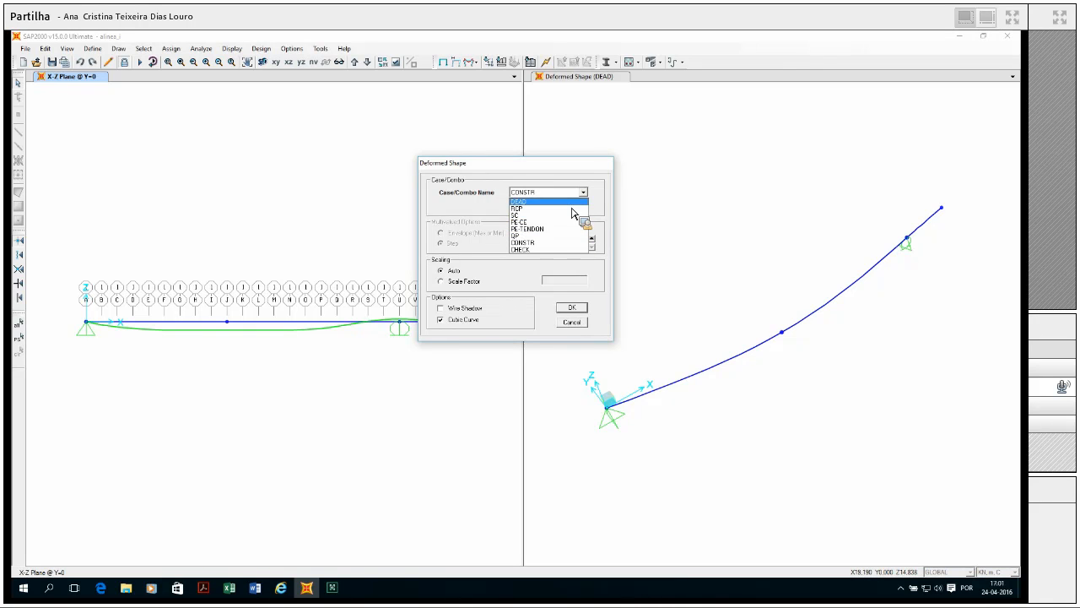
pyautogui.click(571, 163)
pyautogui.click(581, 323)
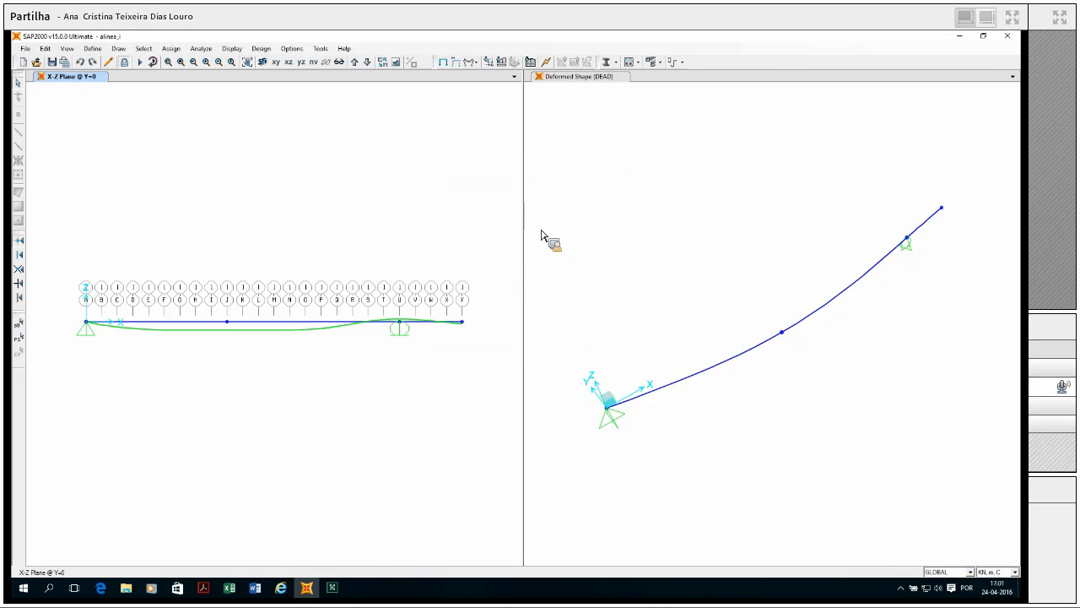
# - Display the frame Moment 3-3 diagram for the CHECK combination in the X-Z plane view and examine its shape
pyautogui.click(478, 64)
pyautogui.click(488, 89)
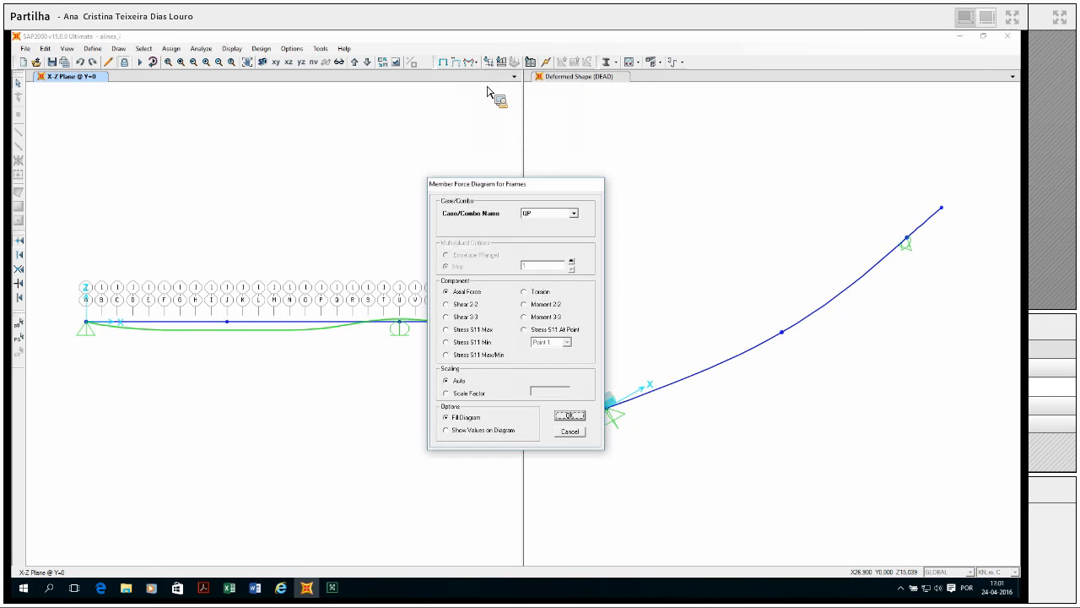
pyautogui.click(574, 214)
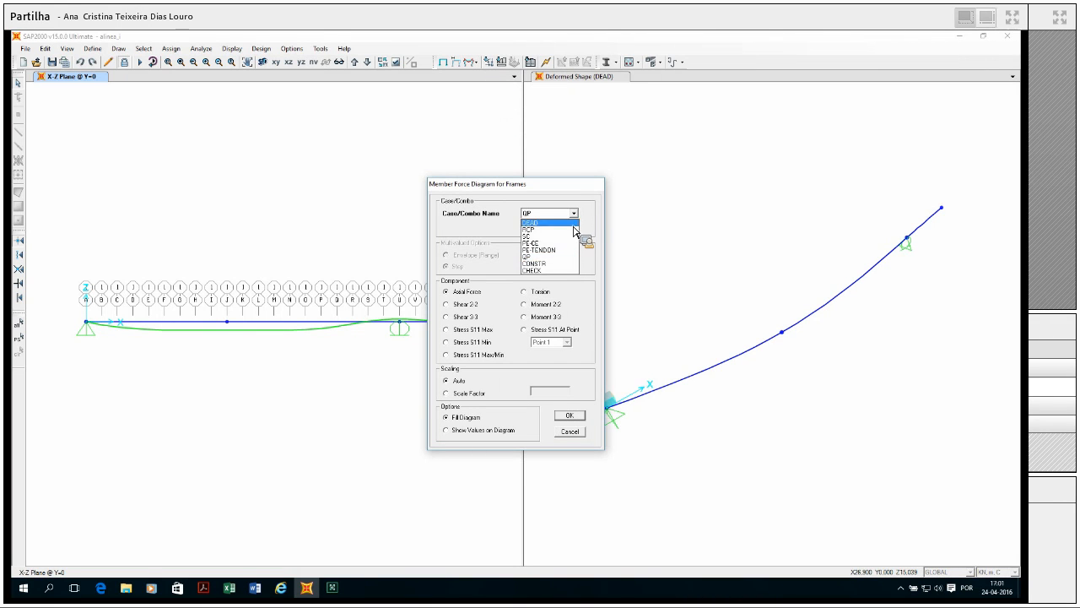
pyautogui.click(557, 270)
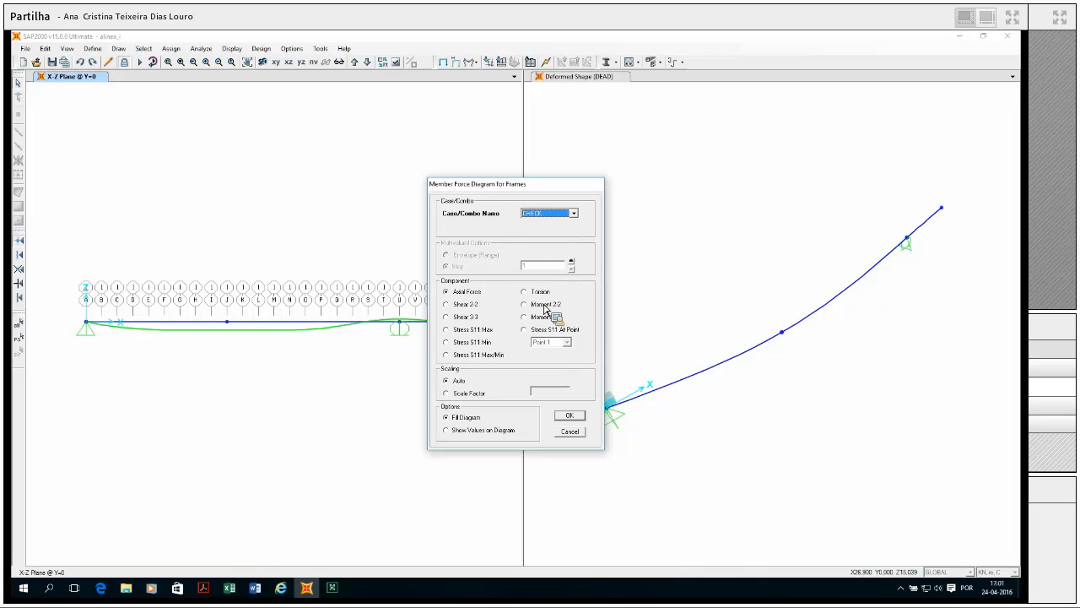
pyautogui.click(544, 317)
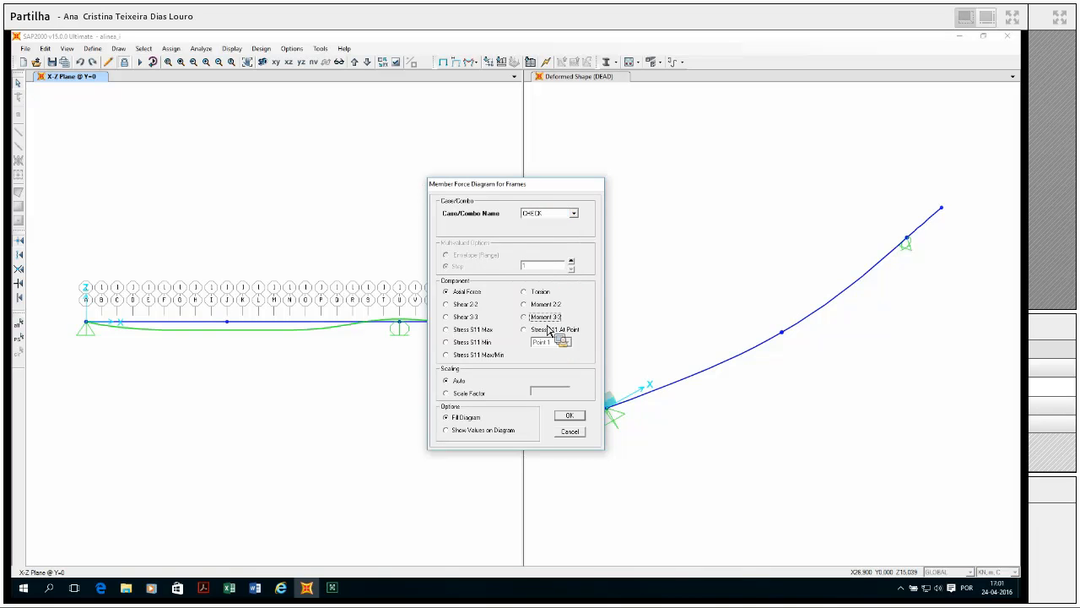
pyautogui.click(567, 416)
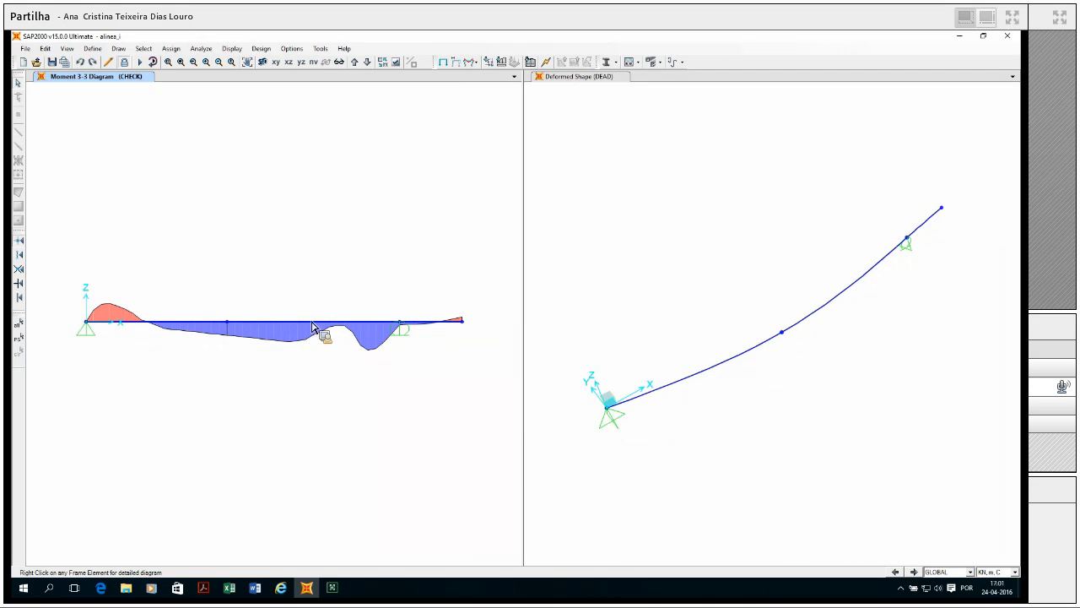
pyautogui.moveTo(356, 328)
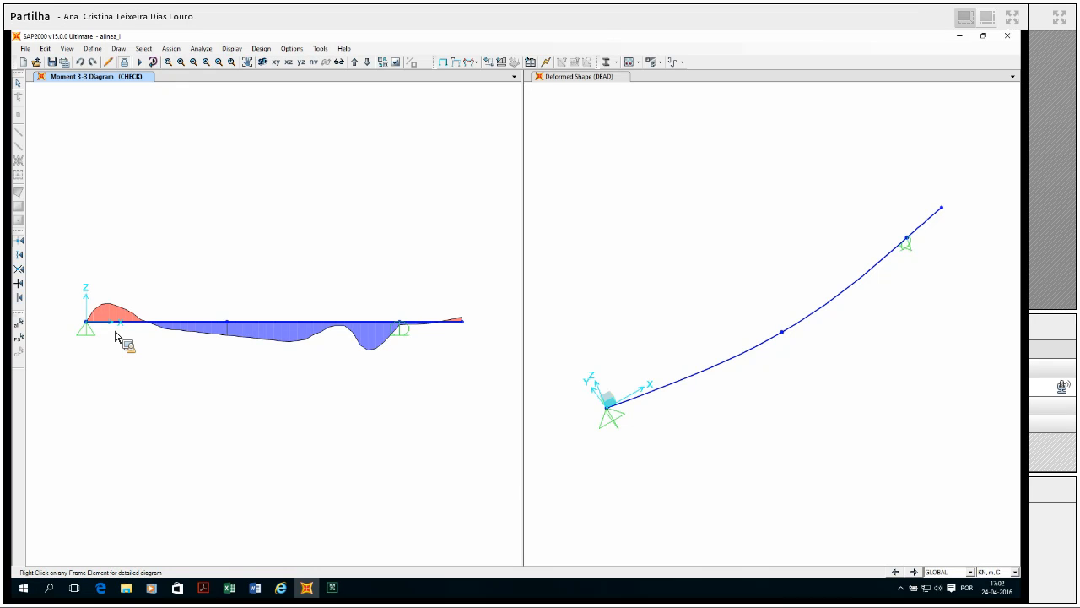
# - Replace the CHECK diagram with the Moment 3-3 diagram of the PE-CE load case
pyautogui.click(478, 64)
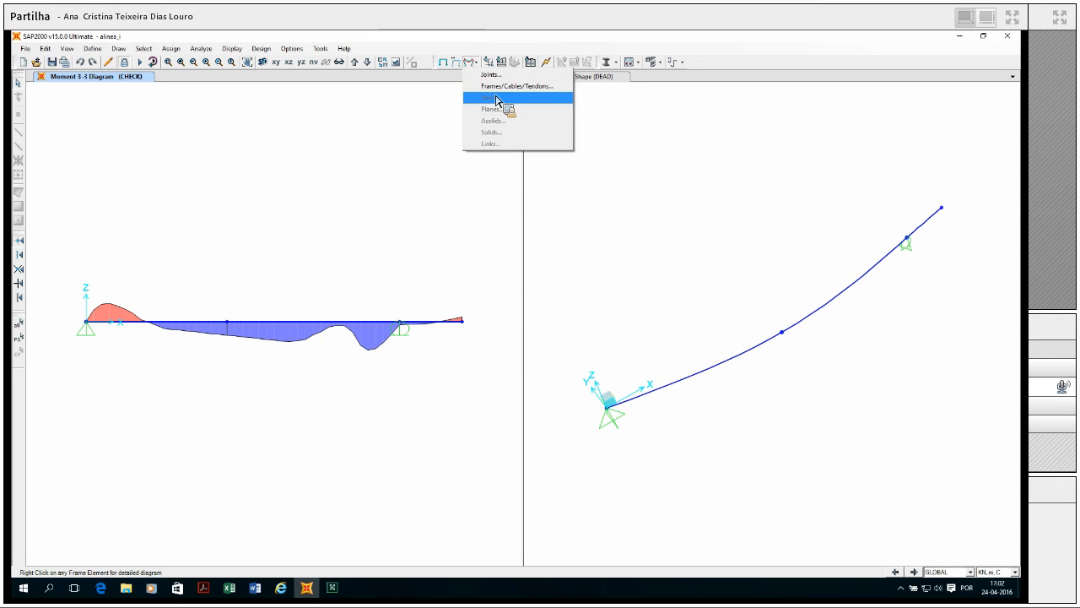
pyautogui.click(498, 98)
pyautogui.click(574, 214)
pyautogui.click(562, 263)
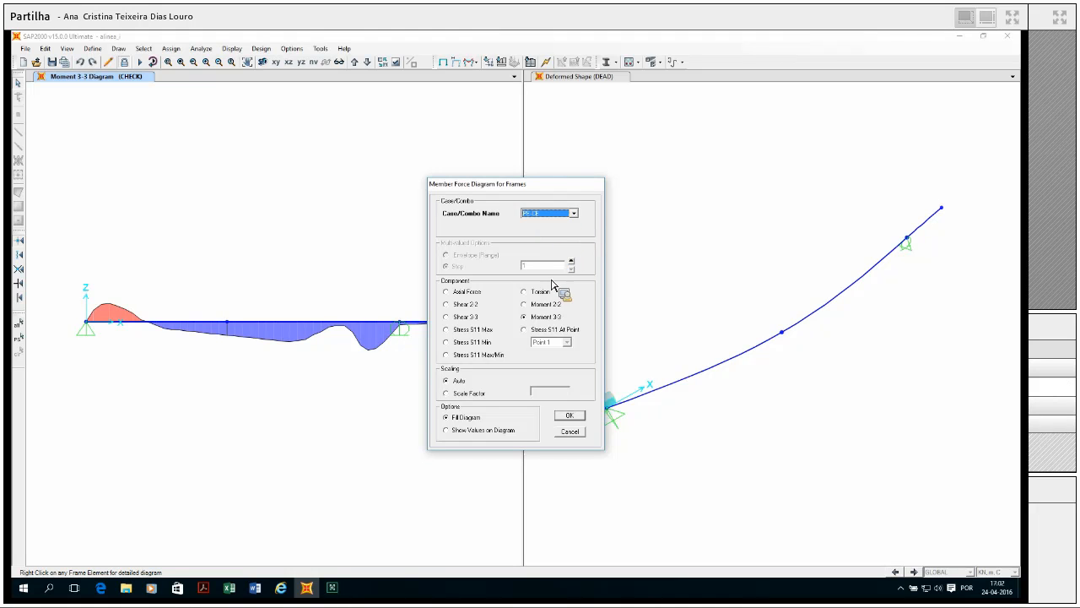
pyautogui.click(570, 416)
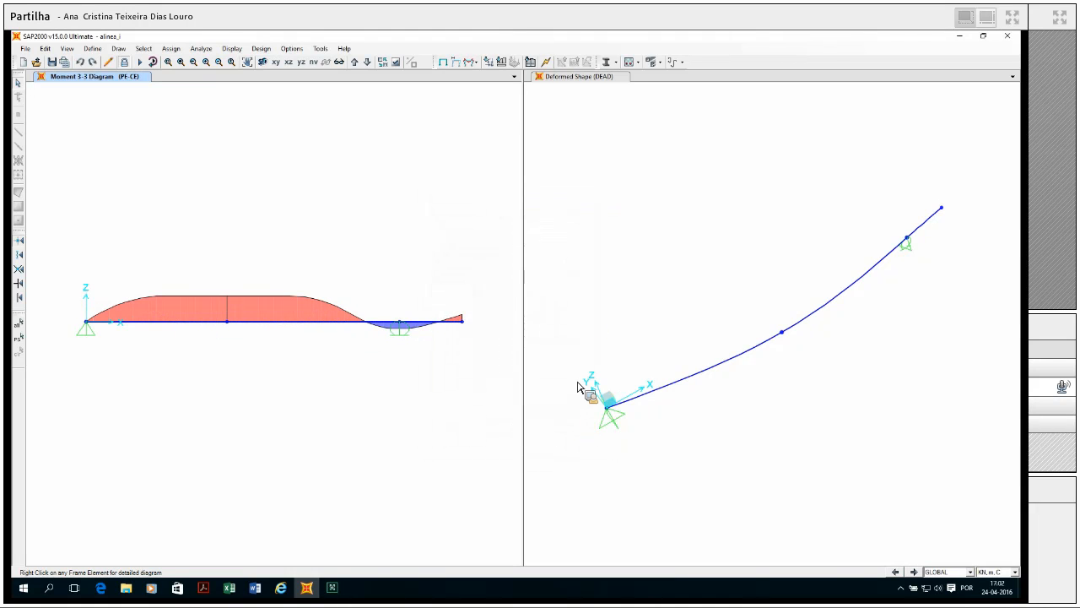
# - Display the Moment 3-3 diagram of the PE-TENDON load case in the 3-D view's window and set that view to the X-Z plane
pyautogui.click(601, 82)
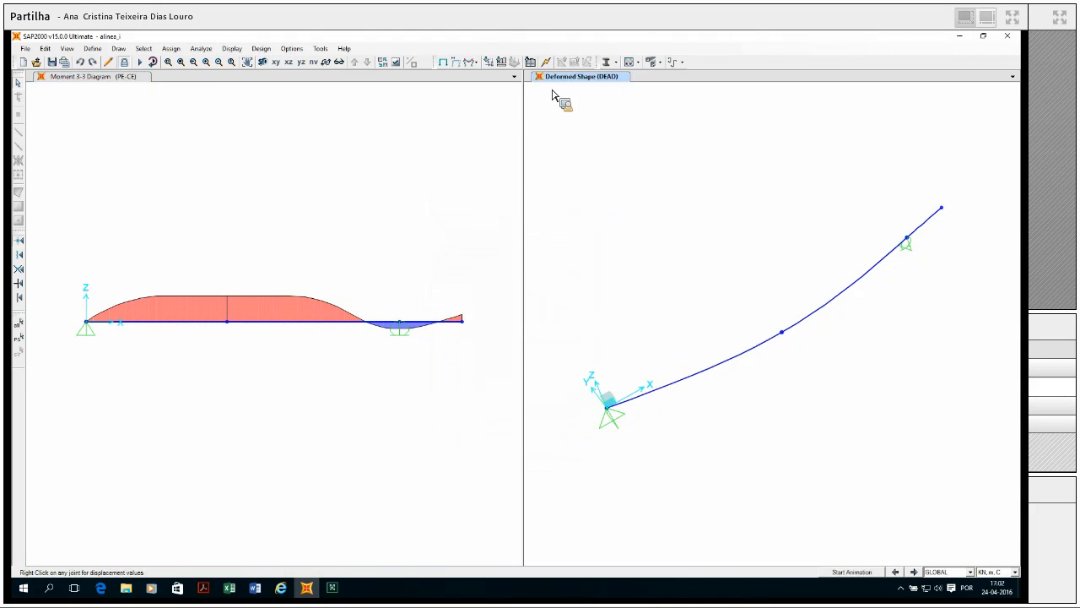
pyautogui.click(469, 62)
pyautogui.click(478, 72)
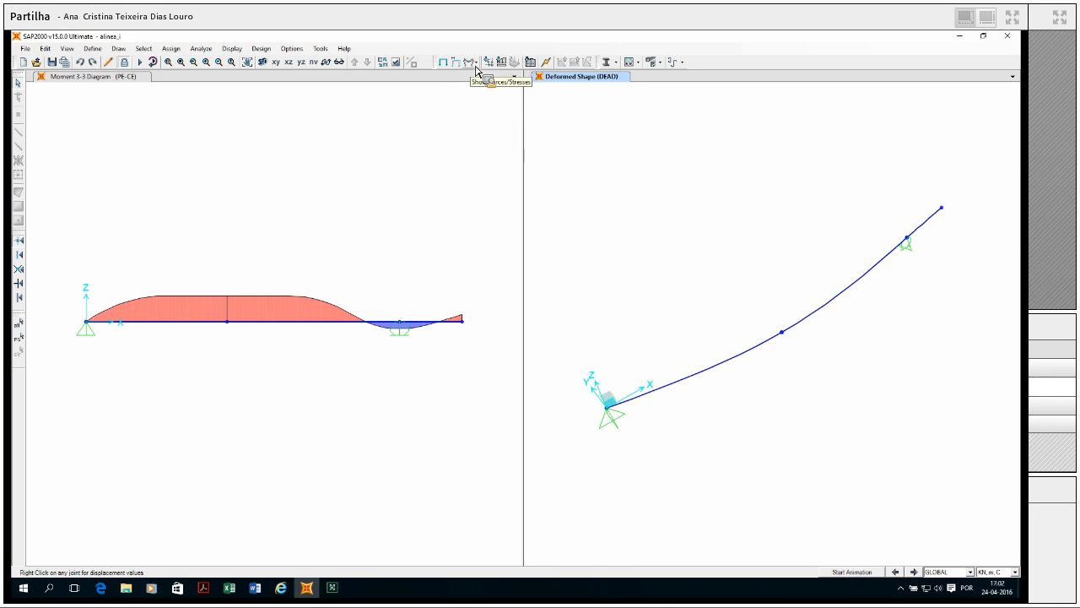
pyautogui.click(475, 62)
pyautogui.click(487, 84)
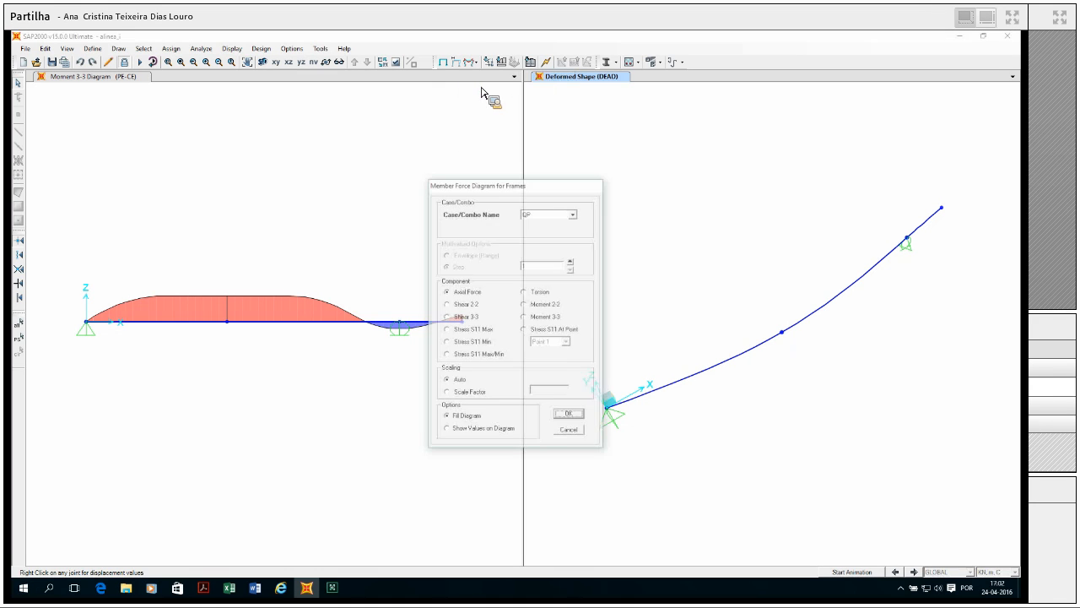
pyautogui.click(574, 214)
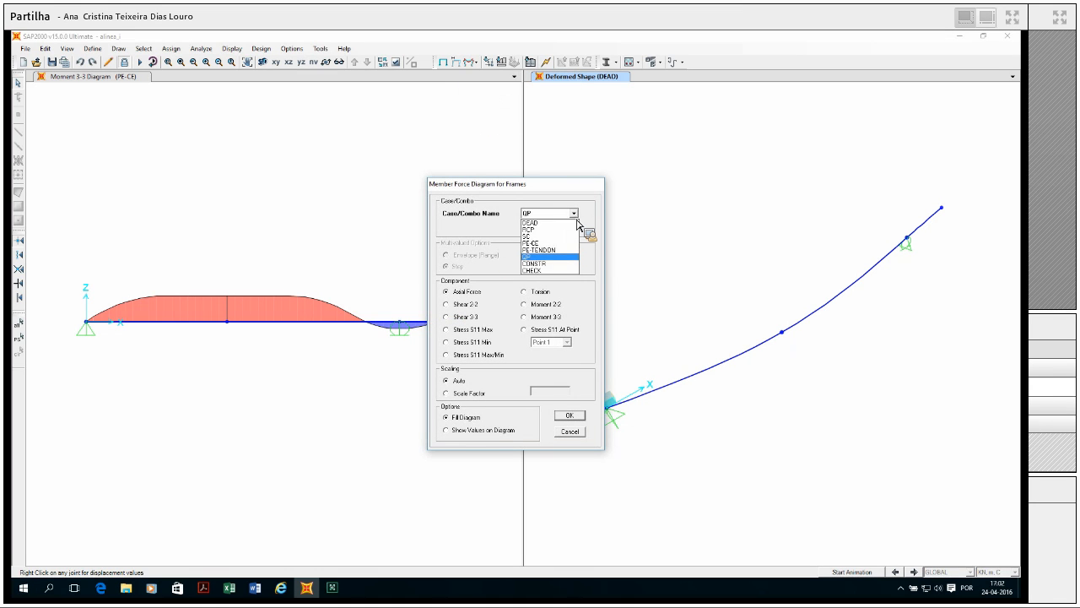
pyautogui.click(574, 249)
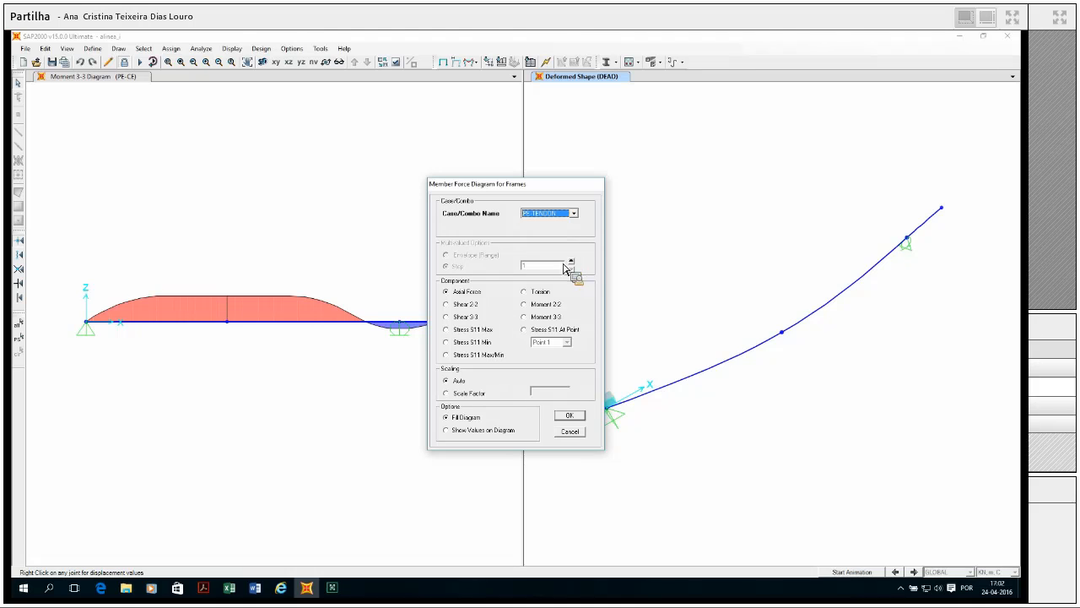
pyautogui.click(547, 317)
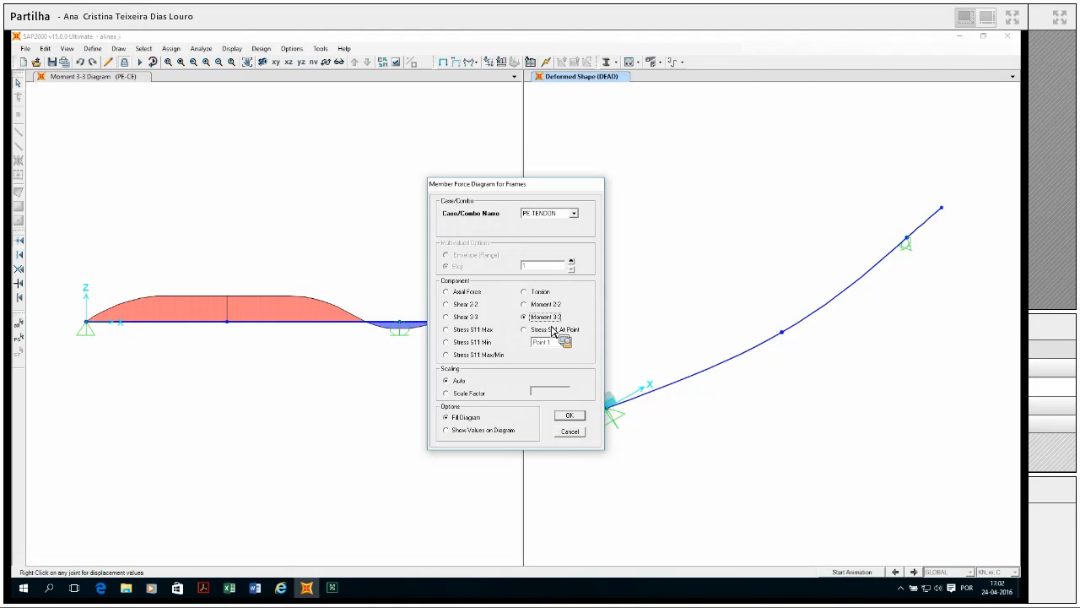
pyautogui.click(568, 417)
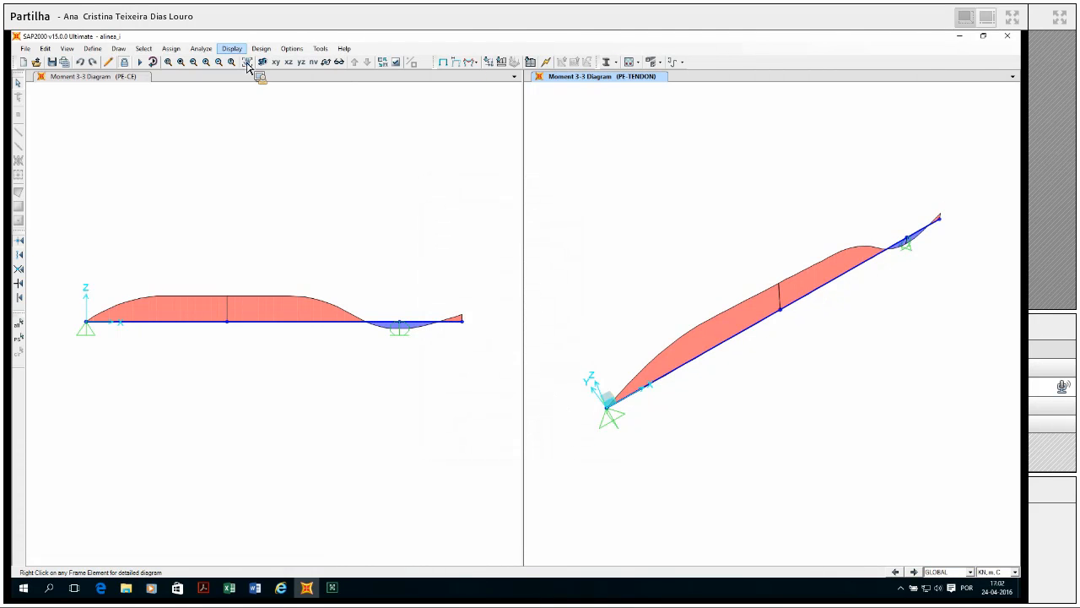
pyautogui.click(288, 65)
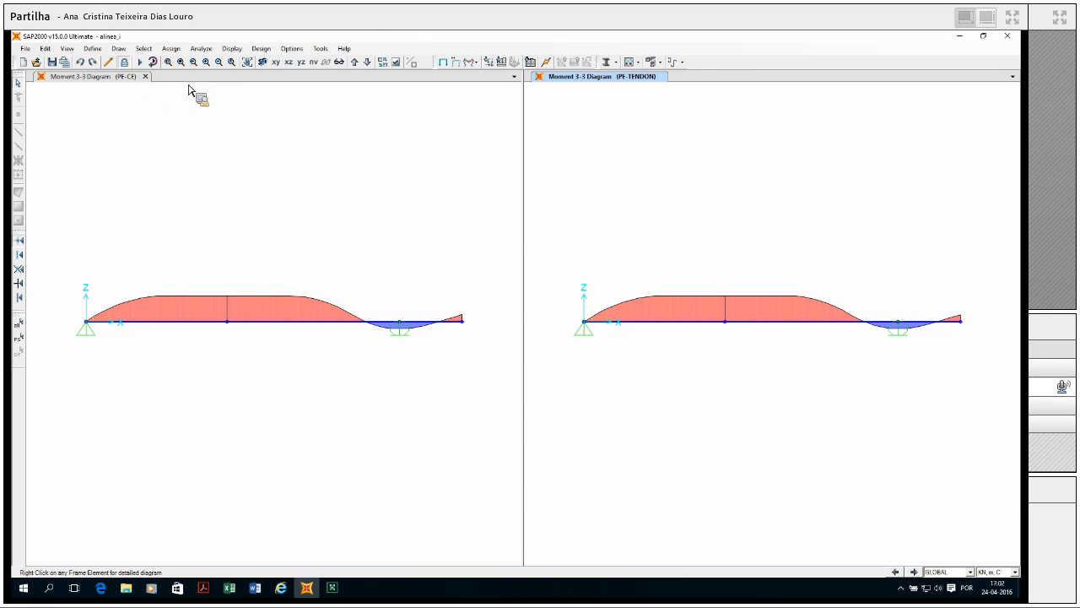
# - Show the deformed shape for the CHECK combination in place of the PE-TENDON diagram and examine the midspan and cantilever-tip joints
pyautogui.click(472, 64)
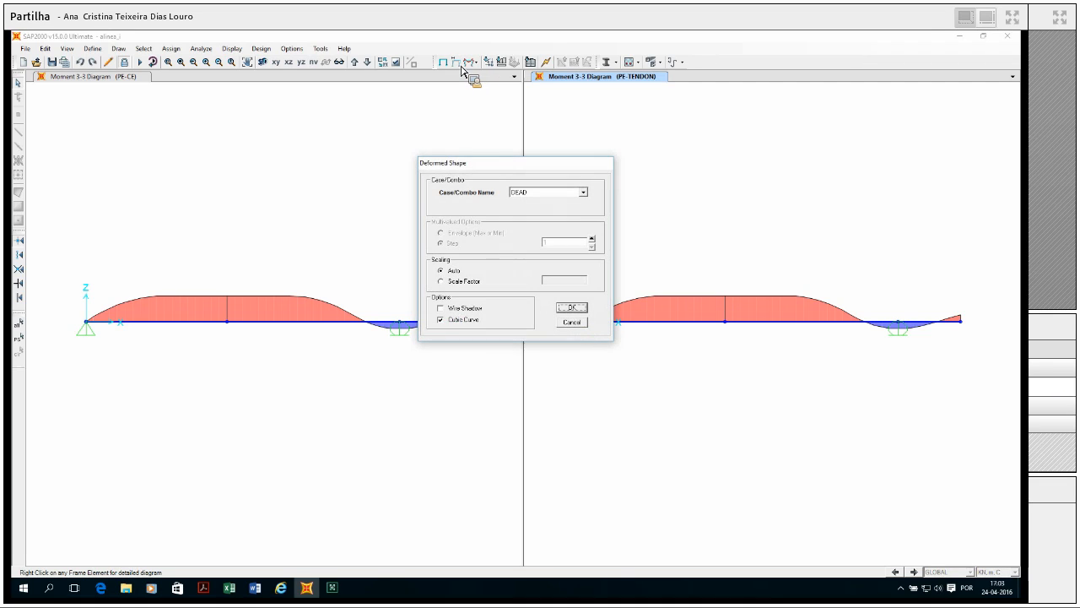
pyautogui.click(582, 192)
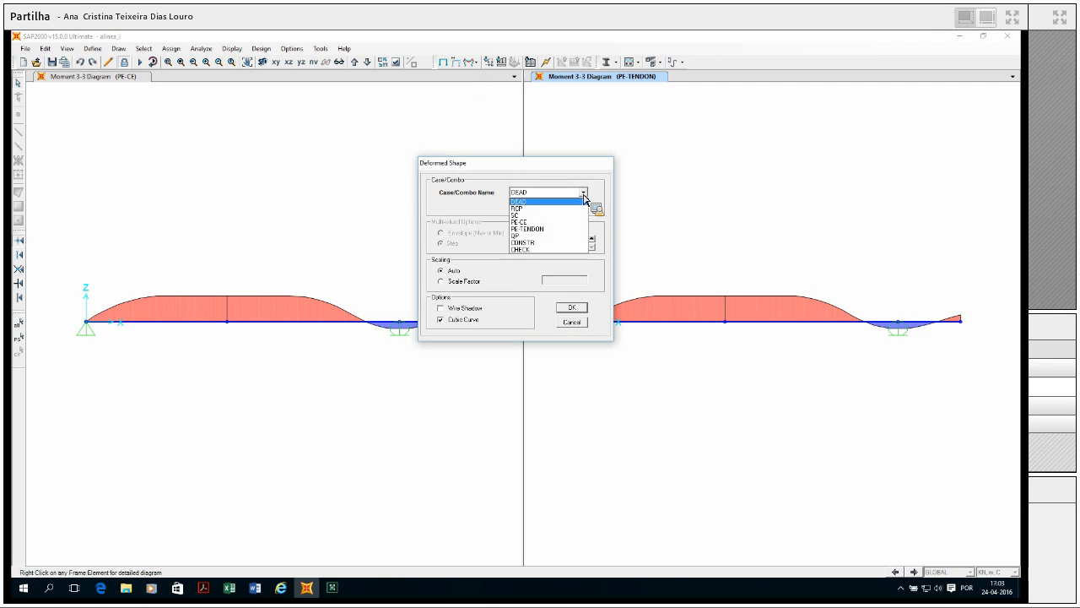
pyautogui.click(563, 252)
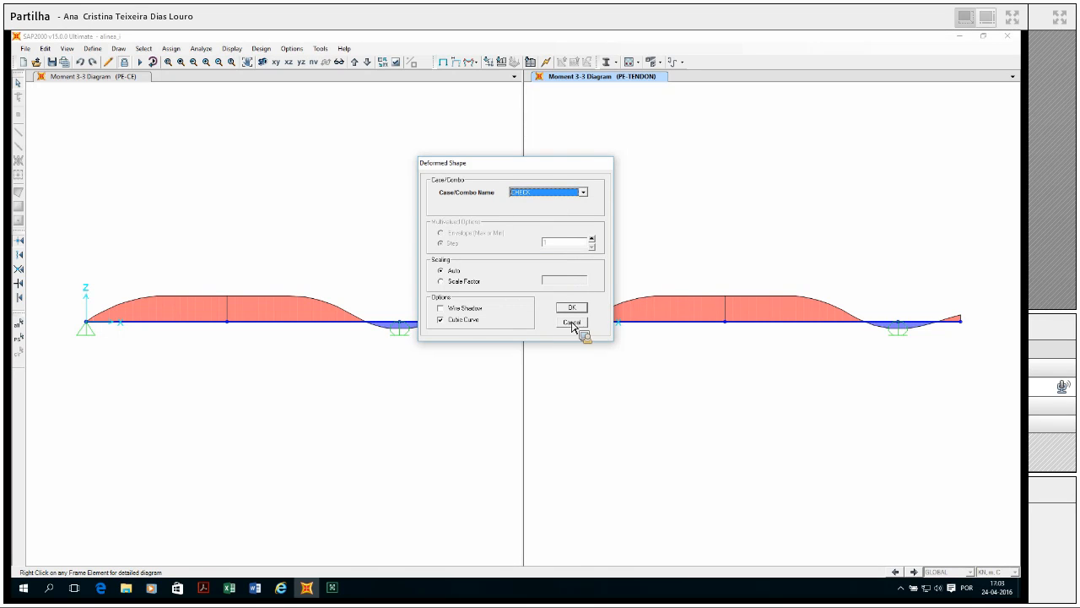
pyautogui.click(576, 309)
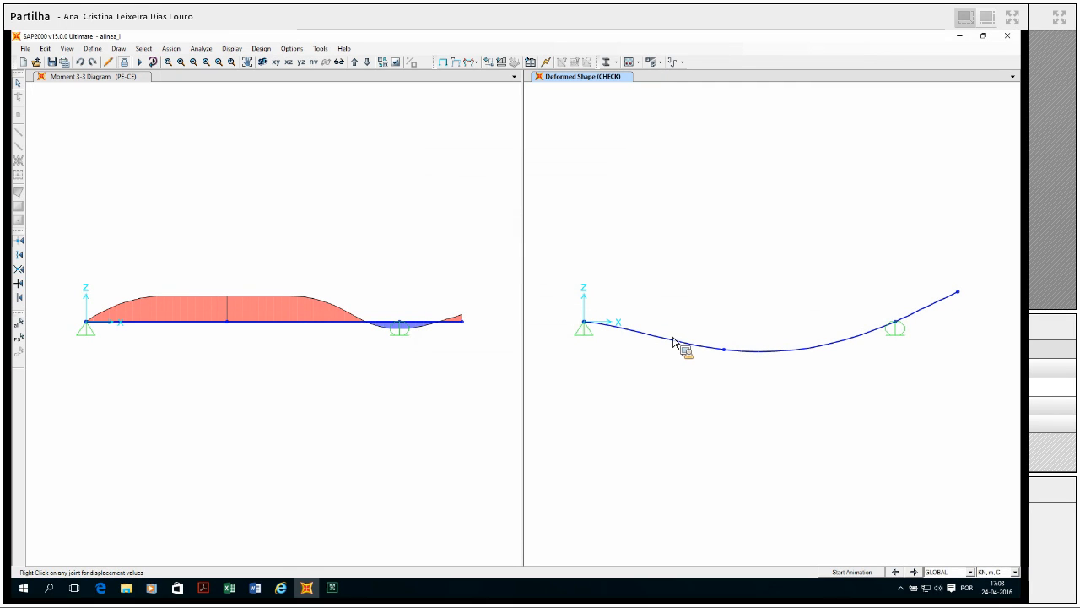
pyautogui.moveTo(724, 356)
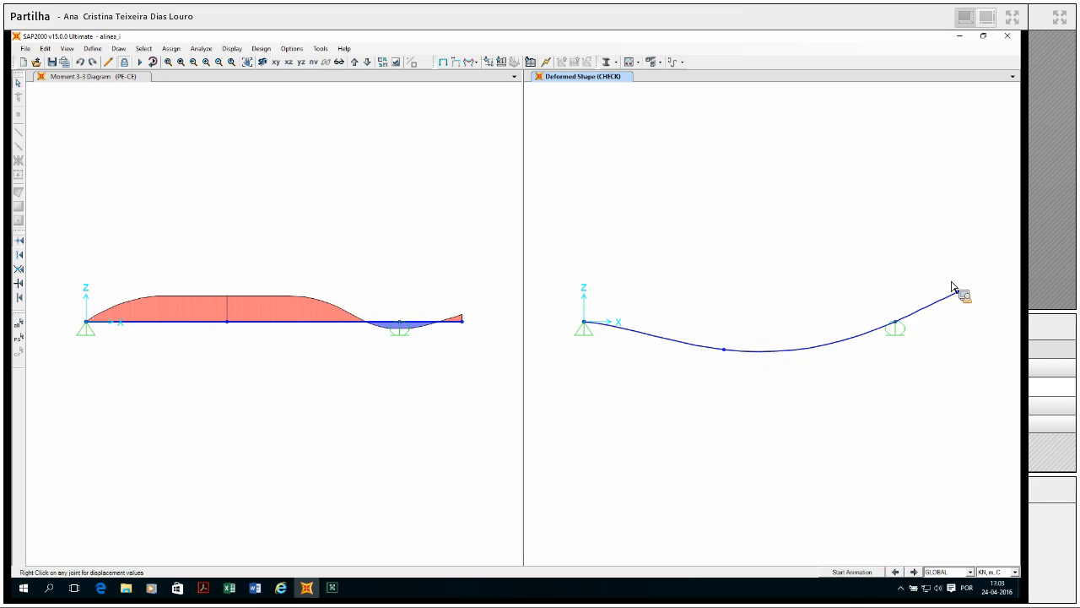
pyautogui.moveTo(962, 299)
# - Switch to the Word outline and select the first bullet, on the midspan vertical displacement for the quasi-permanent combination
pyautogui.click(255, 594)
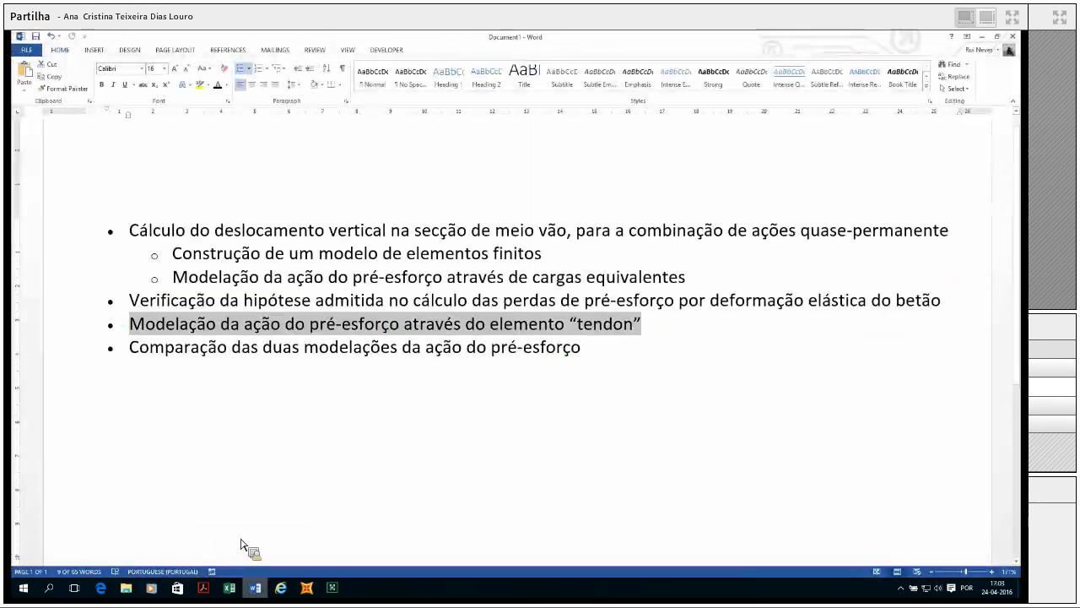
pyautogui.moveTo(130, 238); pyautogui.dragTo(942, 235)
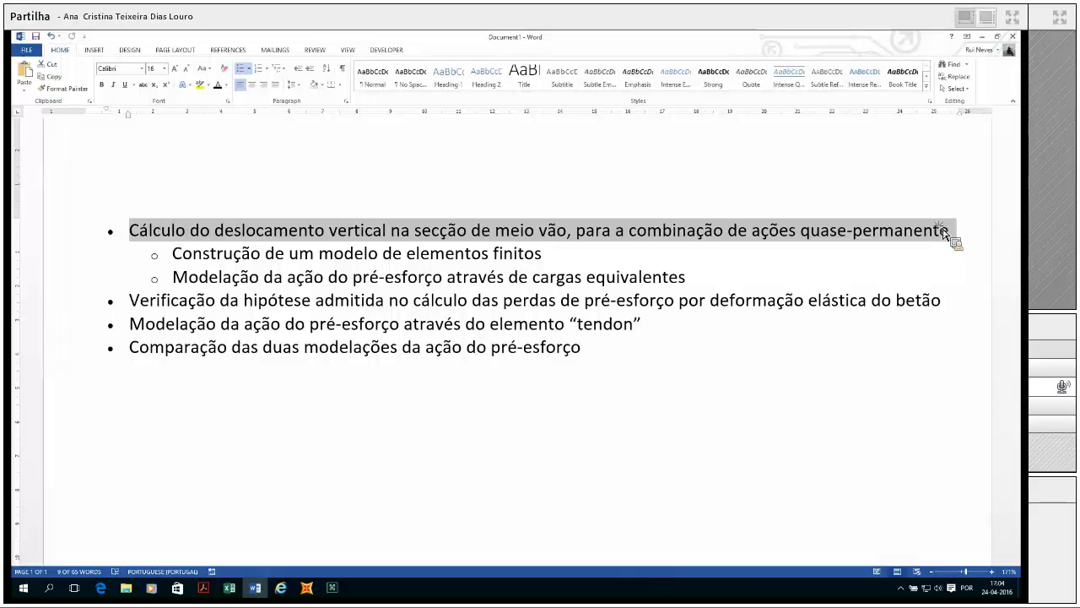
pyautogui.moveTo(945, 233); pyautogui.dragTo(944, 233)
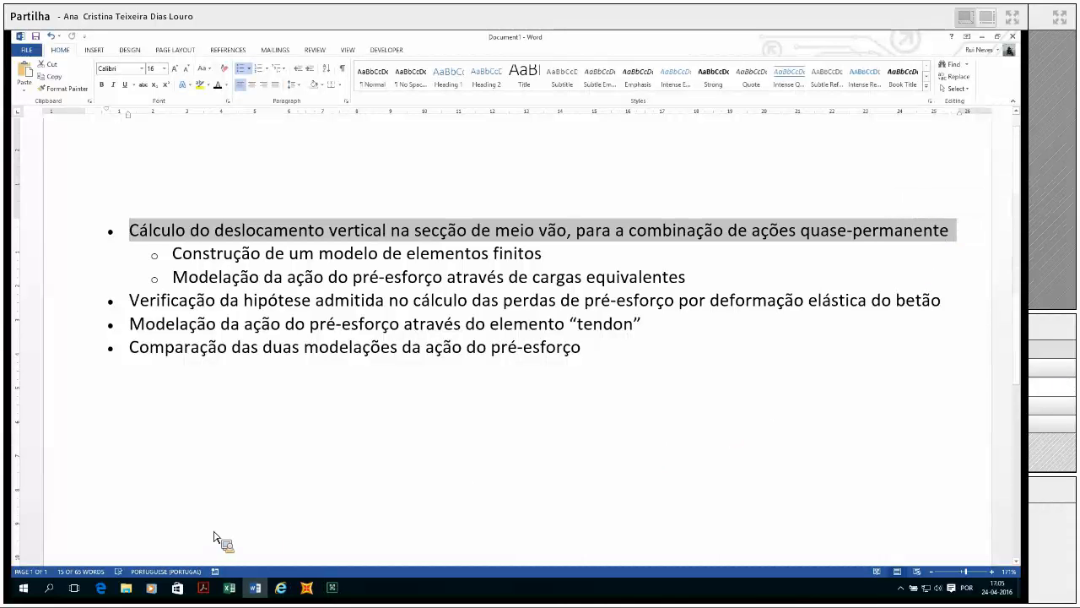
# - Switch to the Adobe Connect meeting and open its recording controls
pyautogui.moveTo(317, 597)
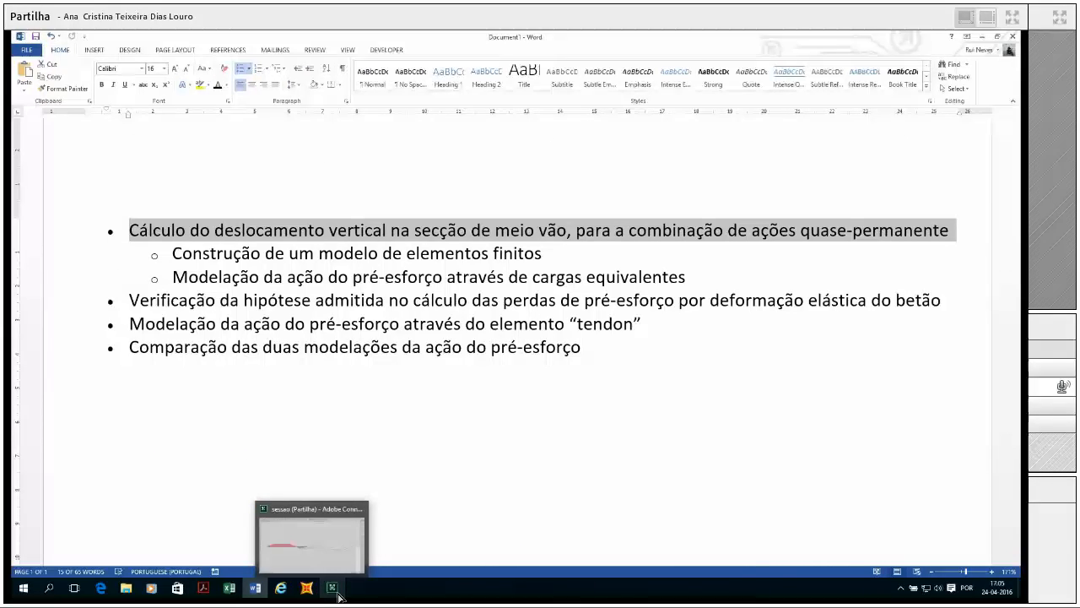
pyautogui.click(333, 588)
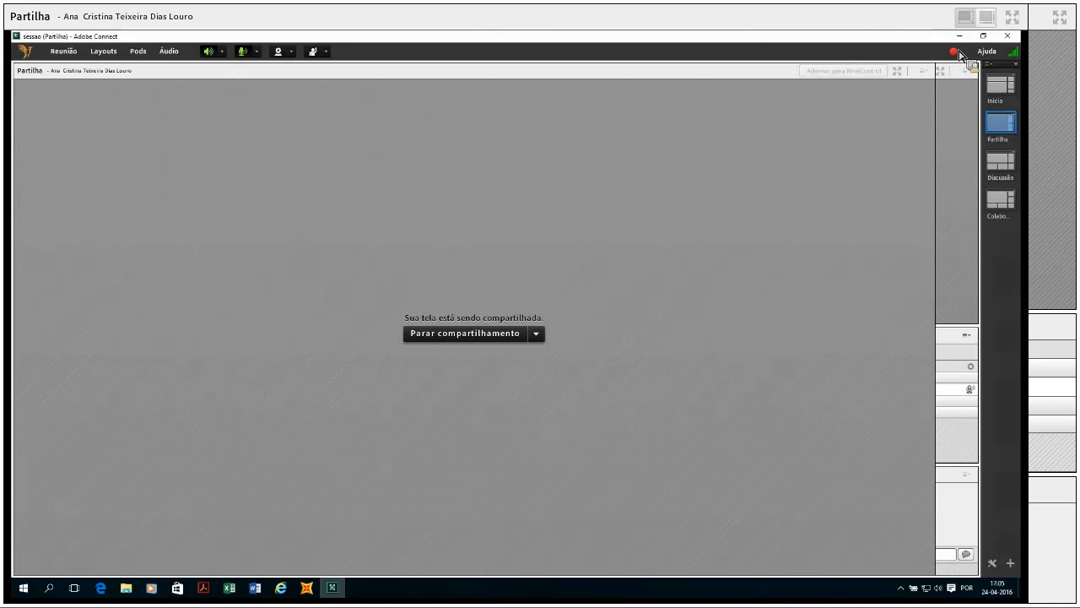
pyautogui.click(957, 53)
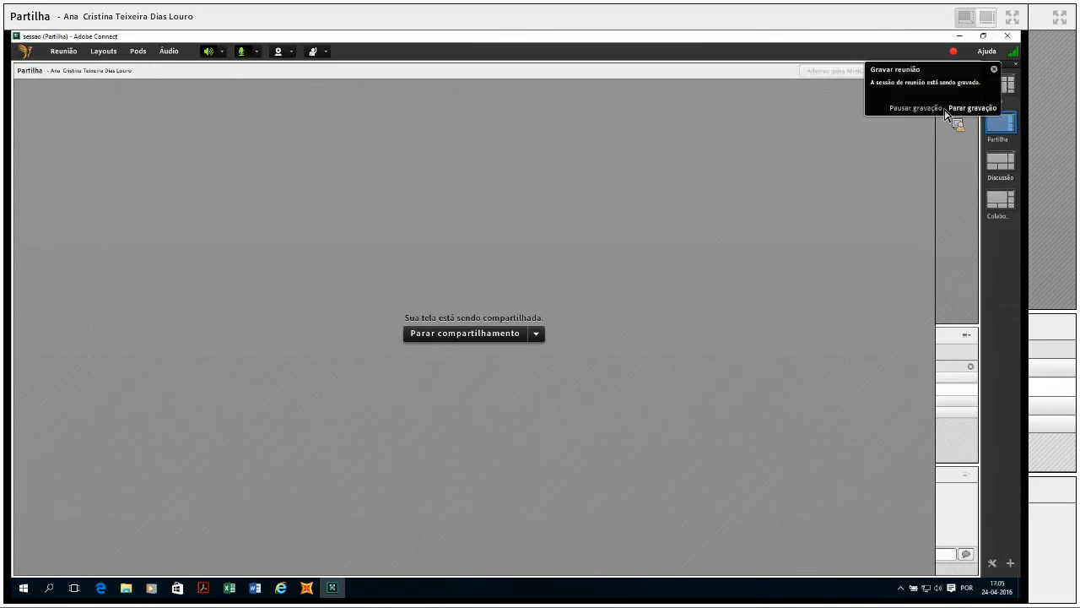